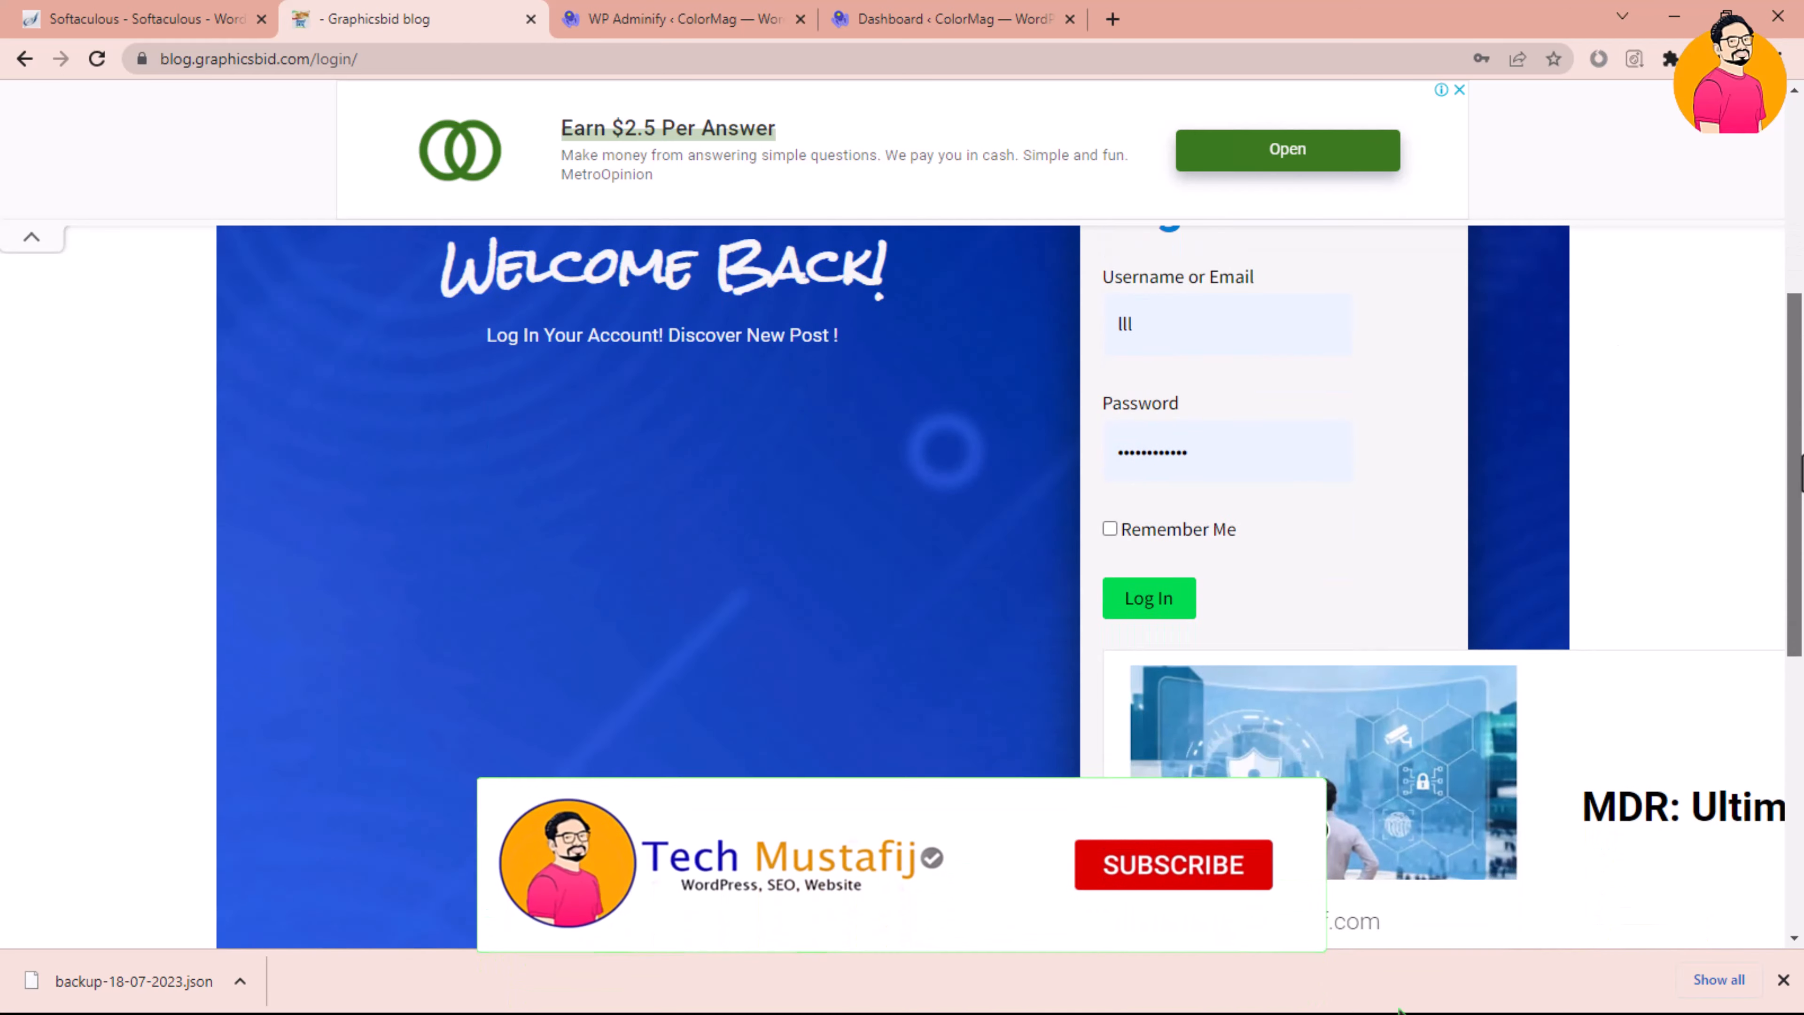
# Examine the layout of the Graphicsbid blog's custom login and sign-up pages
pyautogui.click(1136, 602)
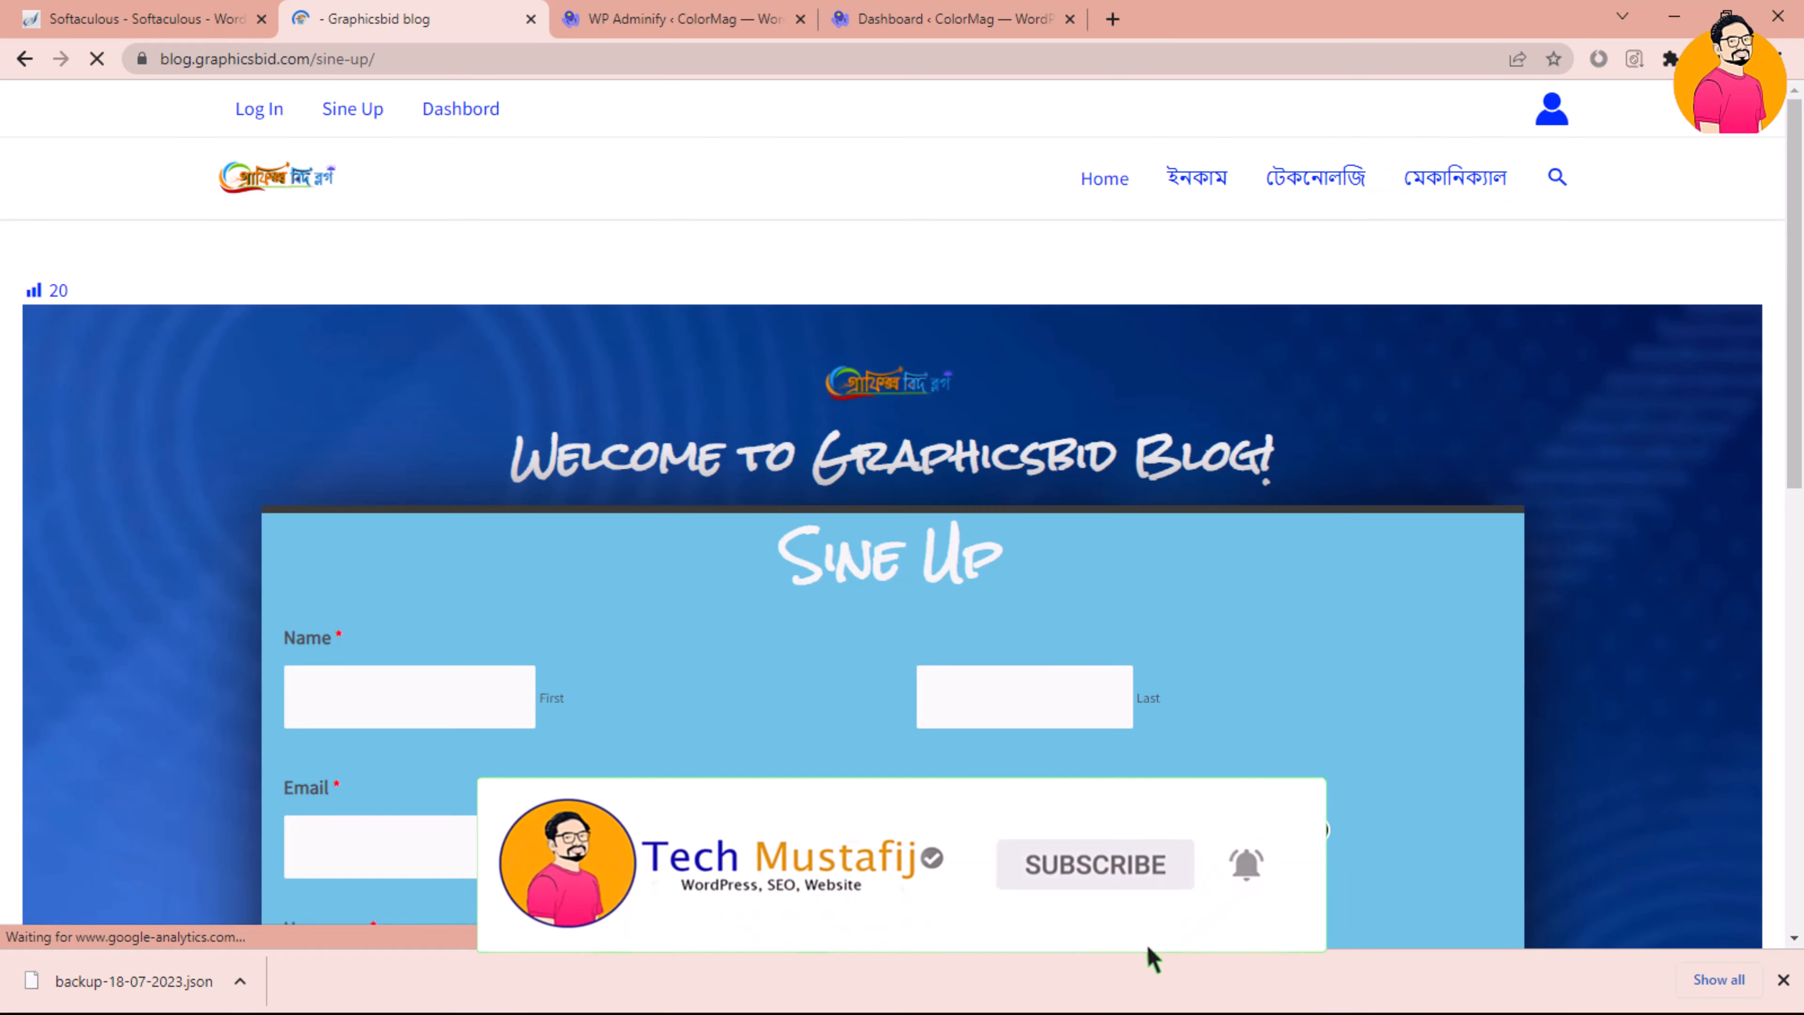
pyautogui.moveTo(1801, 305); pyautogui.dragTo(1797, 650)
pyautogui.click(894, 715)
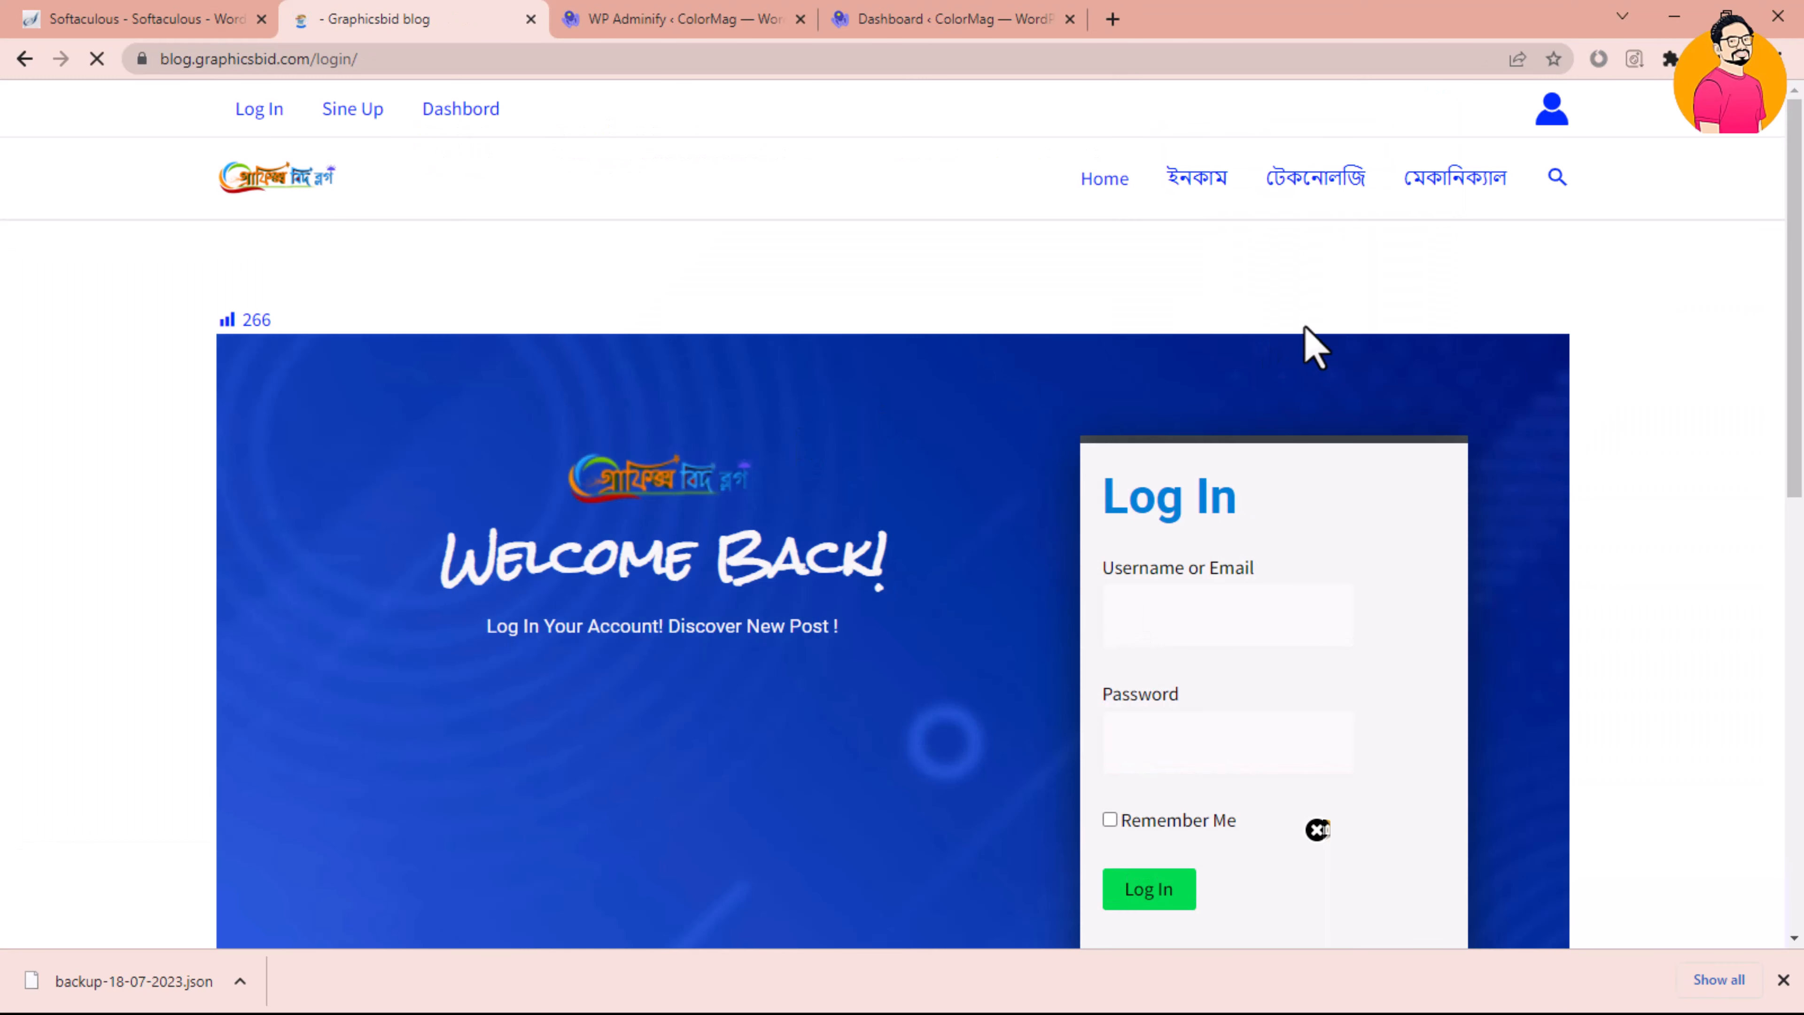
pyautogui.moveTo(1801, 352); pyautogui.dragTo(1790, 454)
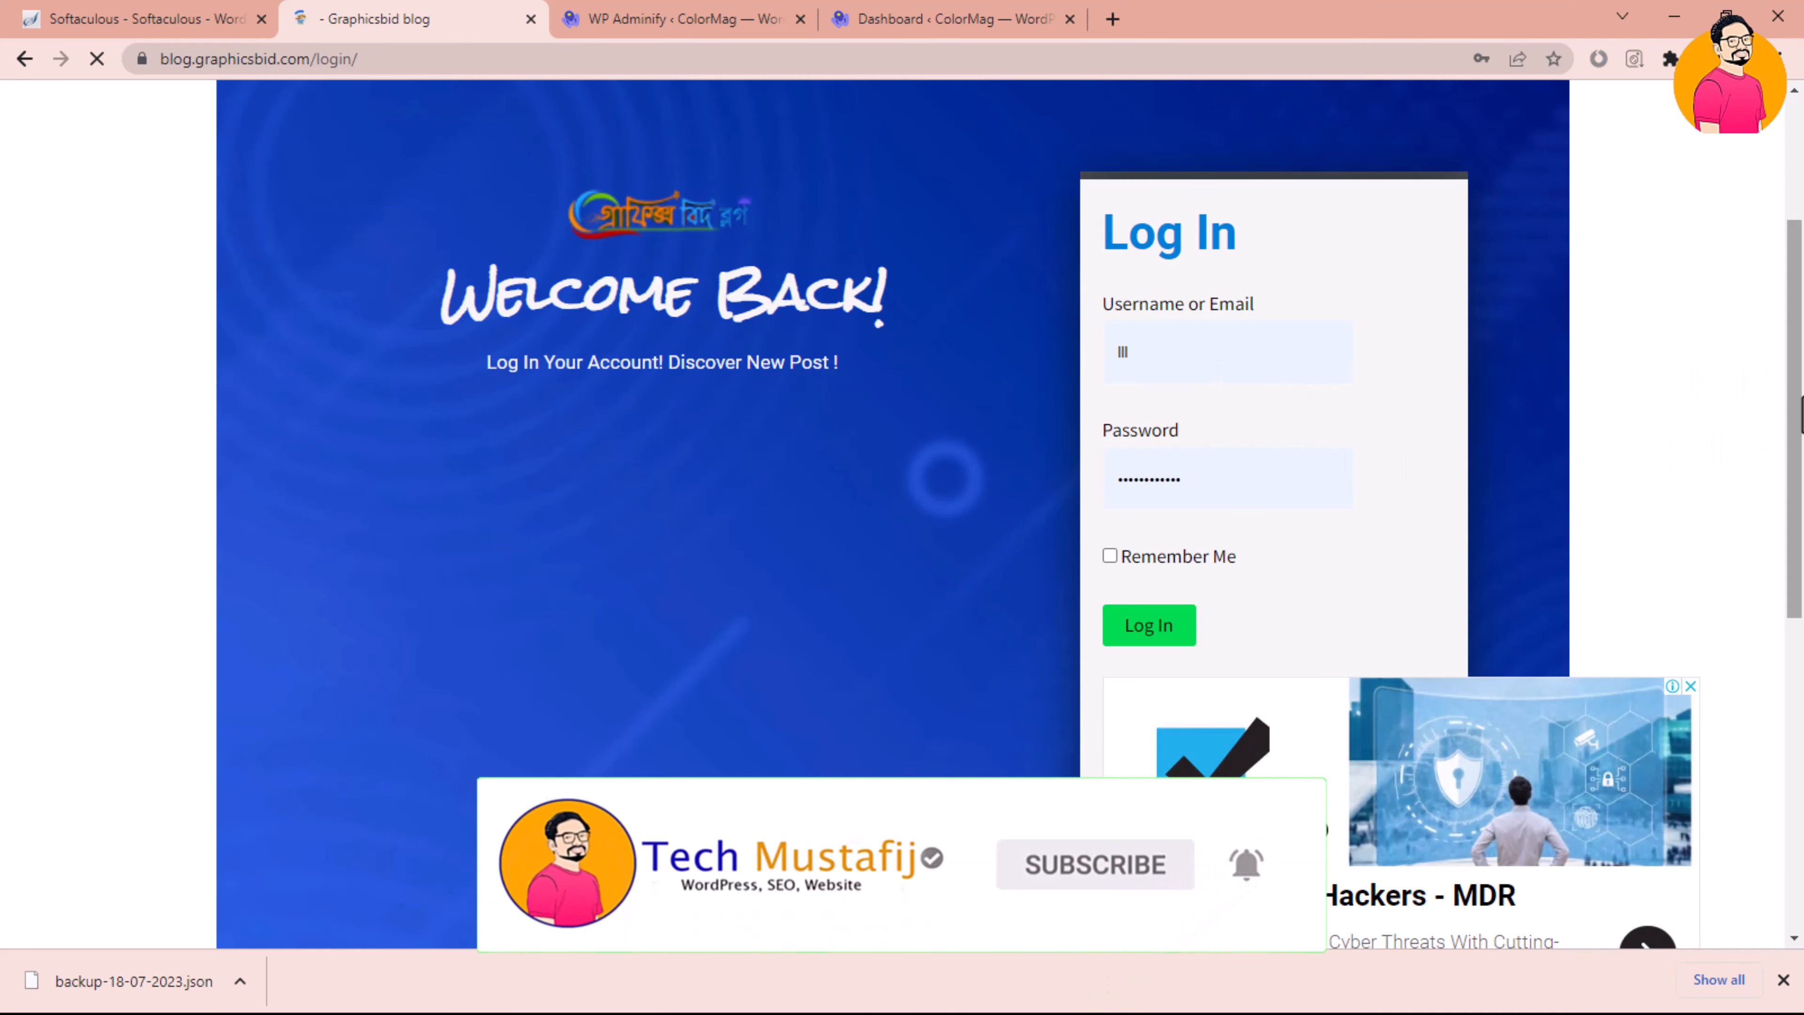
pyautogui.moveTo(1802, 400); pyautogui.dragTo(1796, 324)
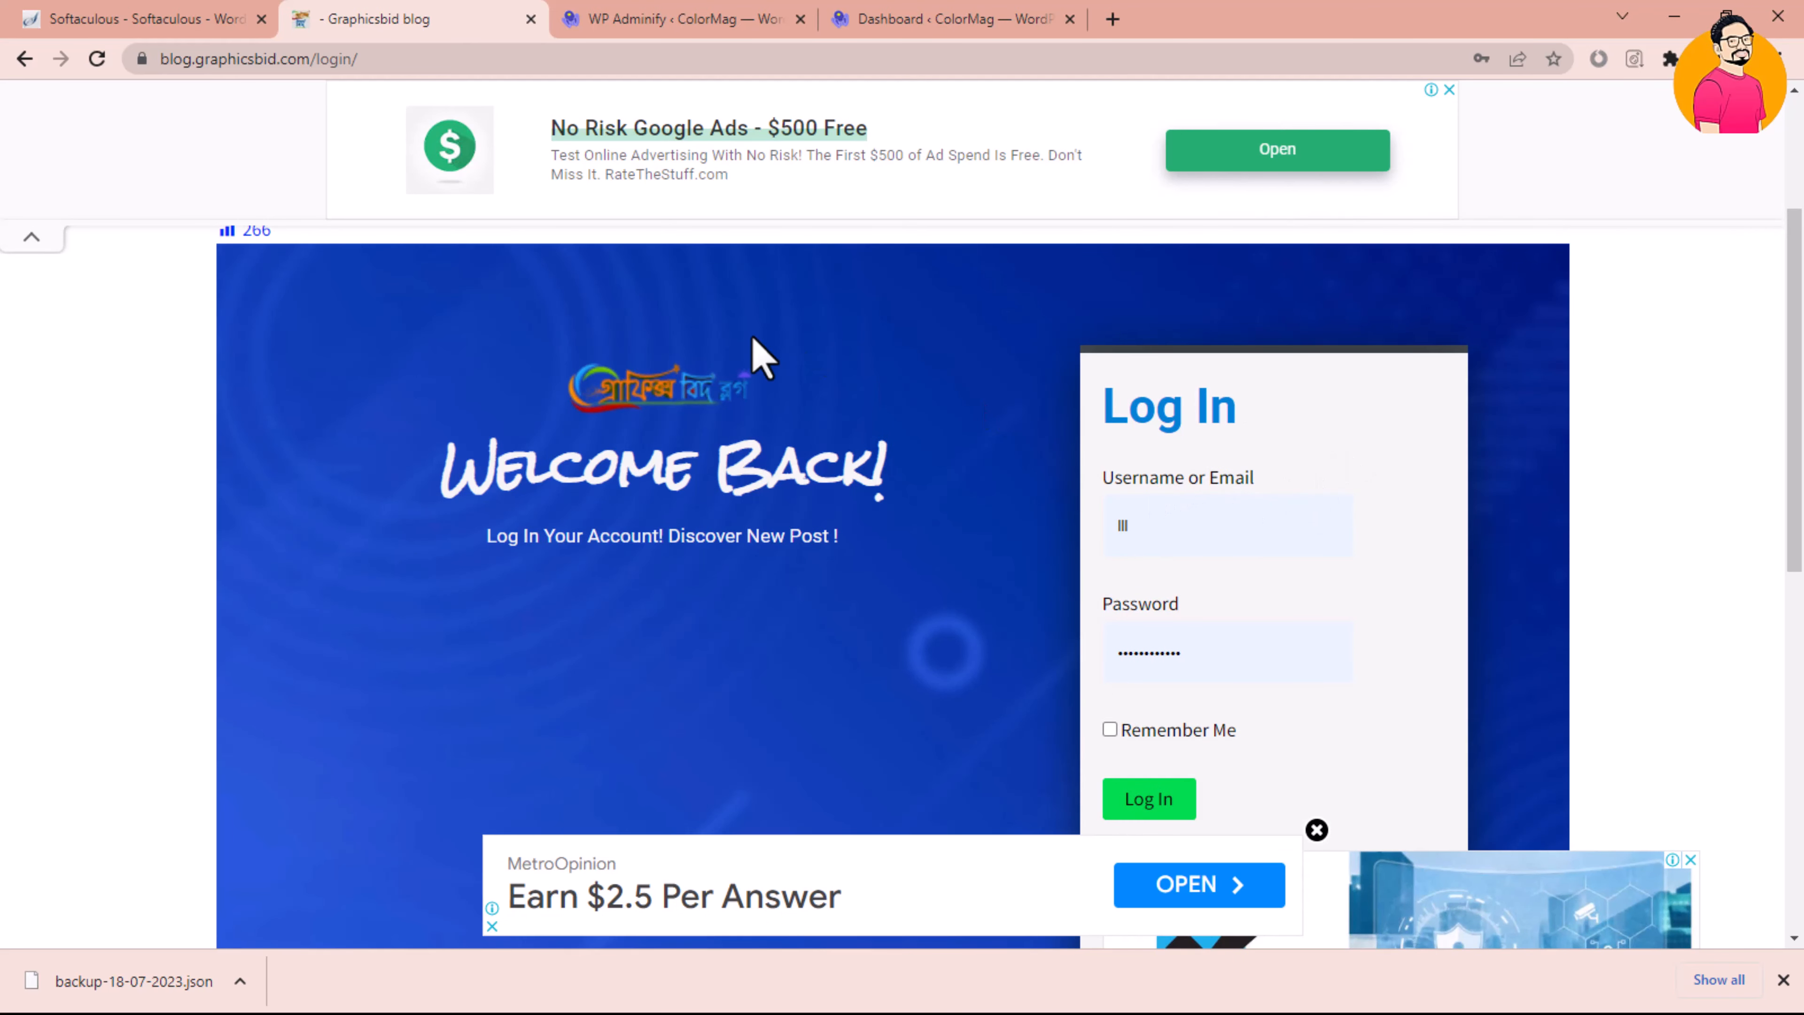
# Switch to the test site's WordPress admin, search the plugins to add for elementor, and update Elementor Website Builder
pyautogui.click(682, 17)
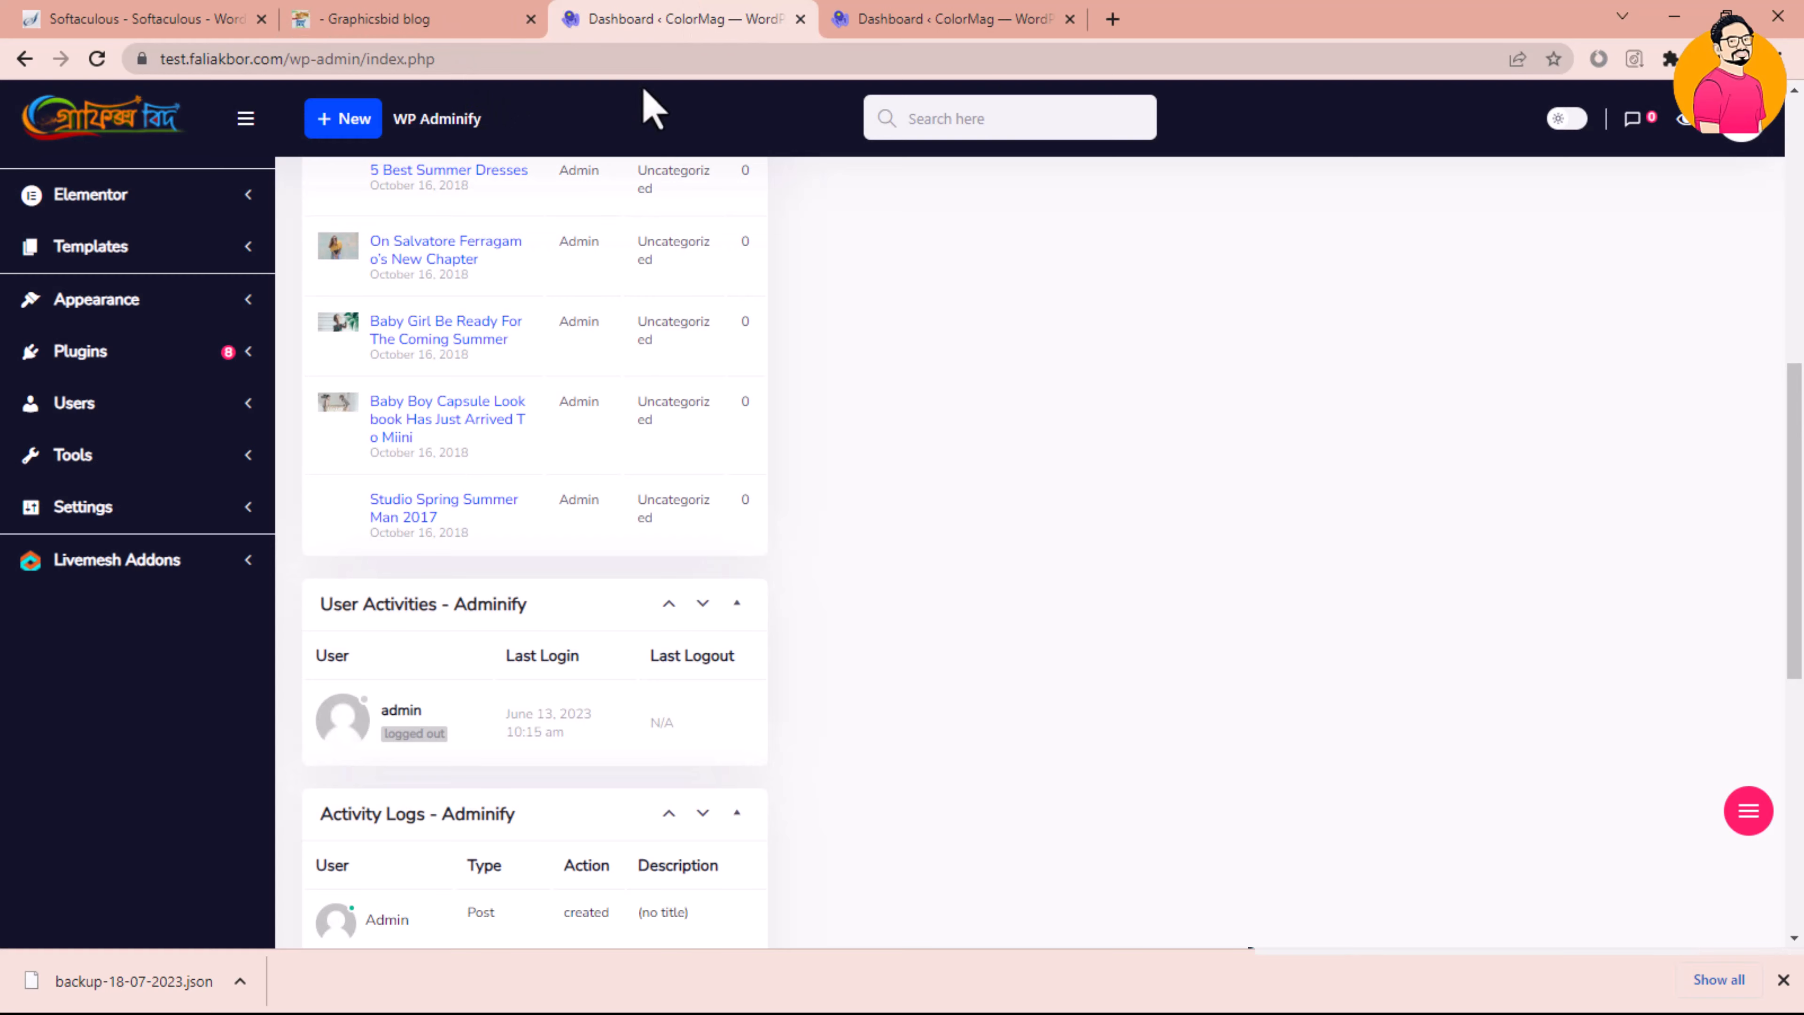
pyautogui.moveTo(1799, 604); pyautogui.dragTo(1793, 338)
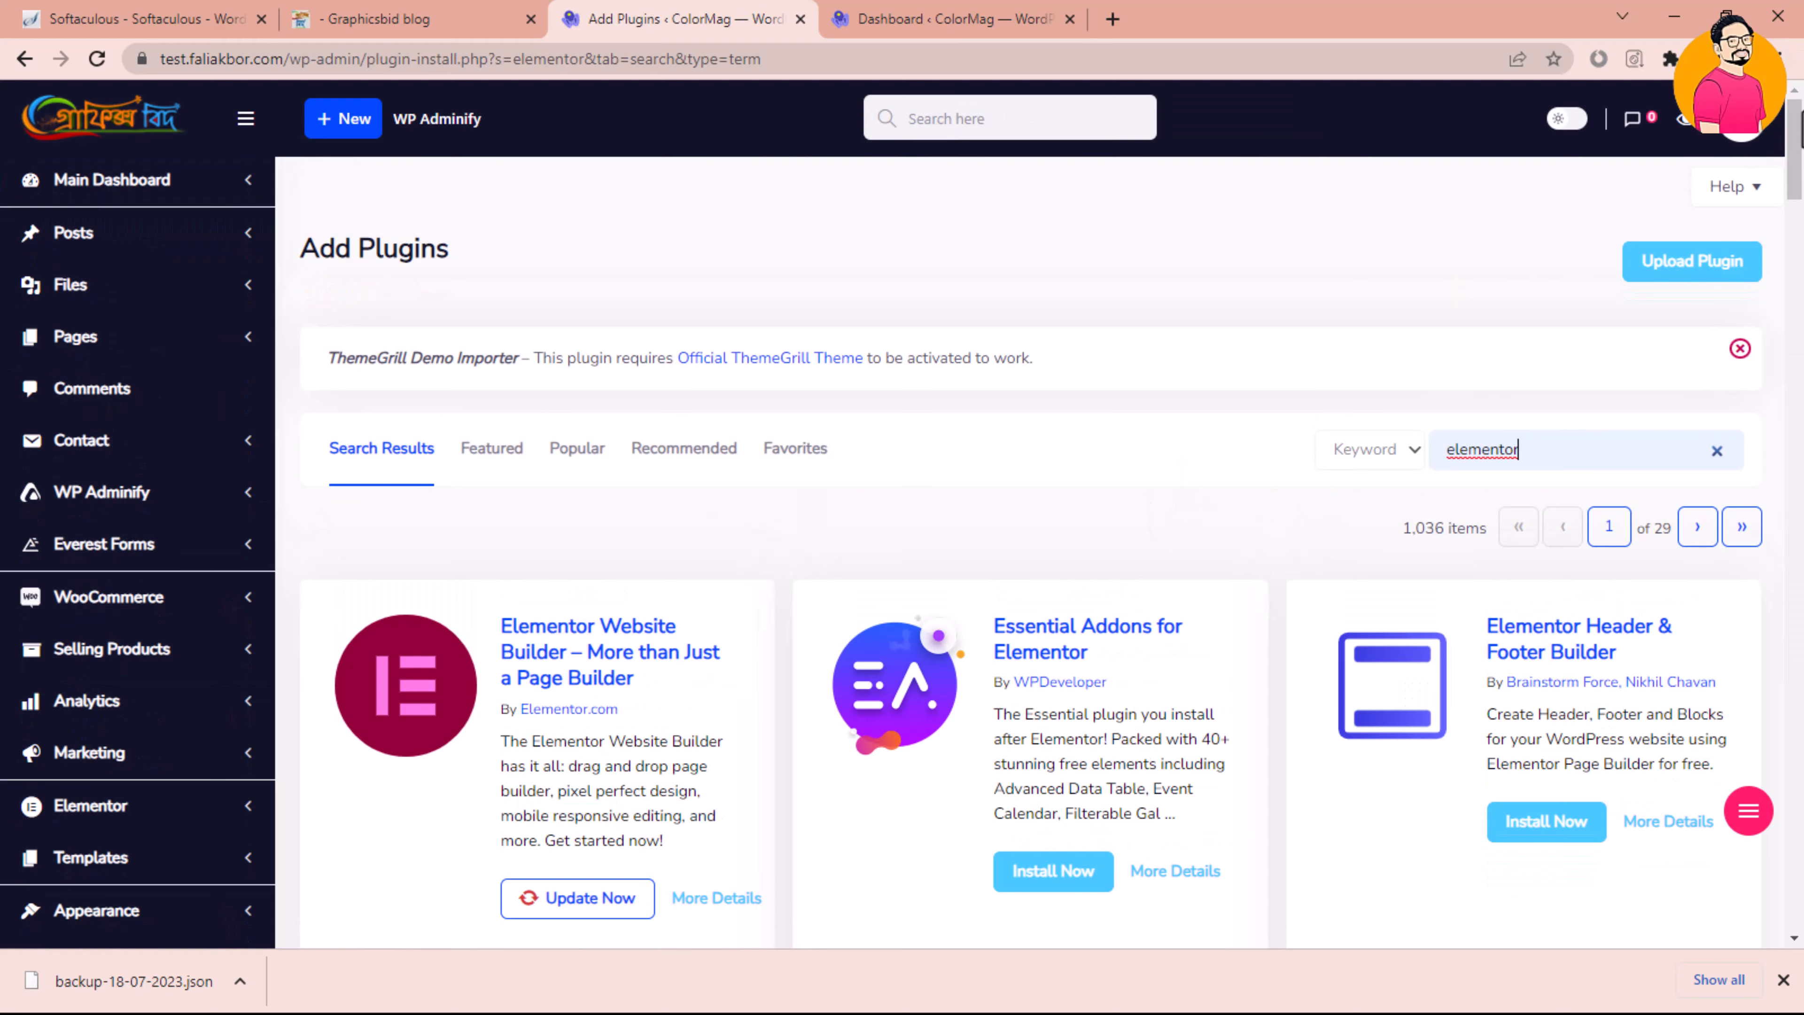
pyautogui.scroll(-5, 1030, 498)
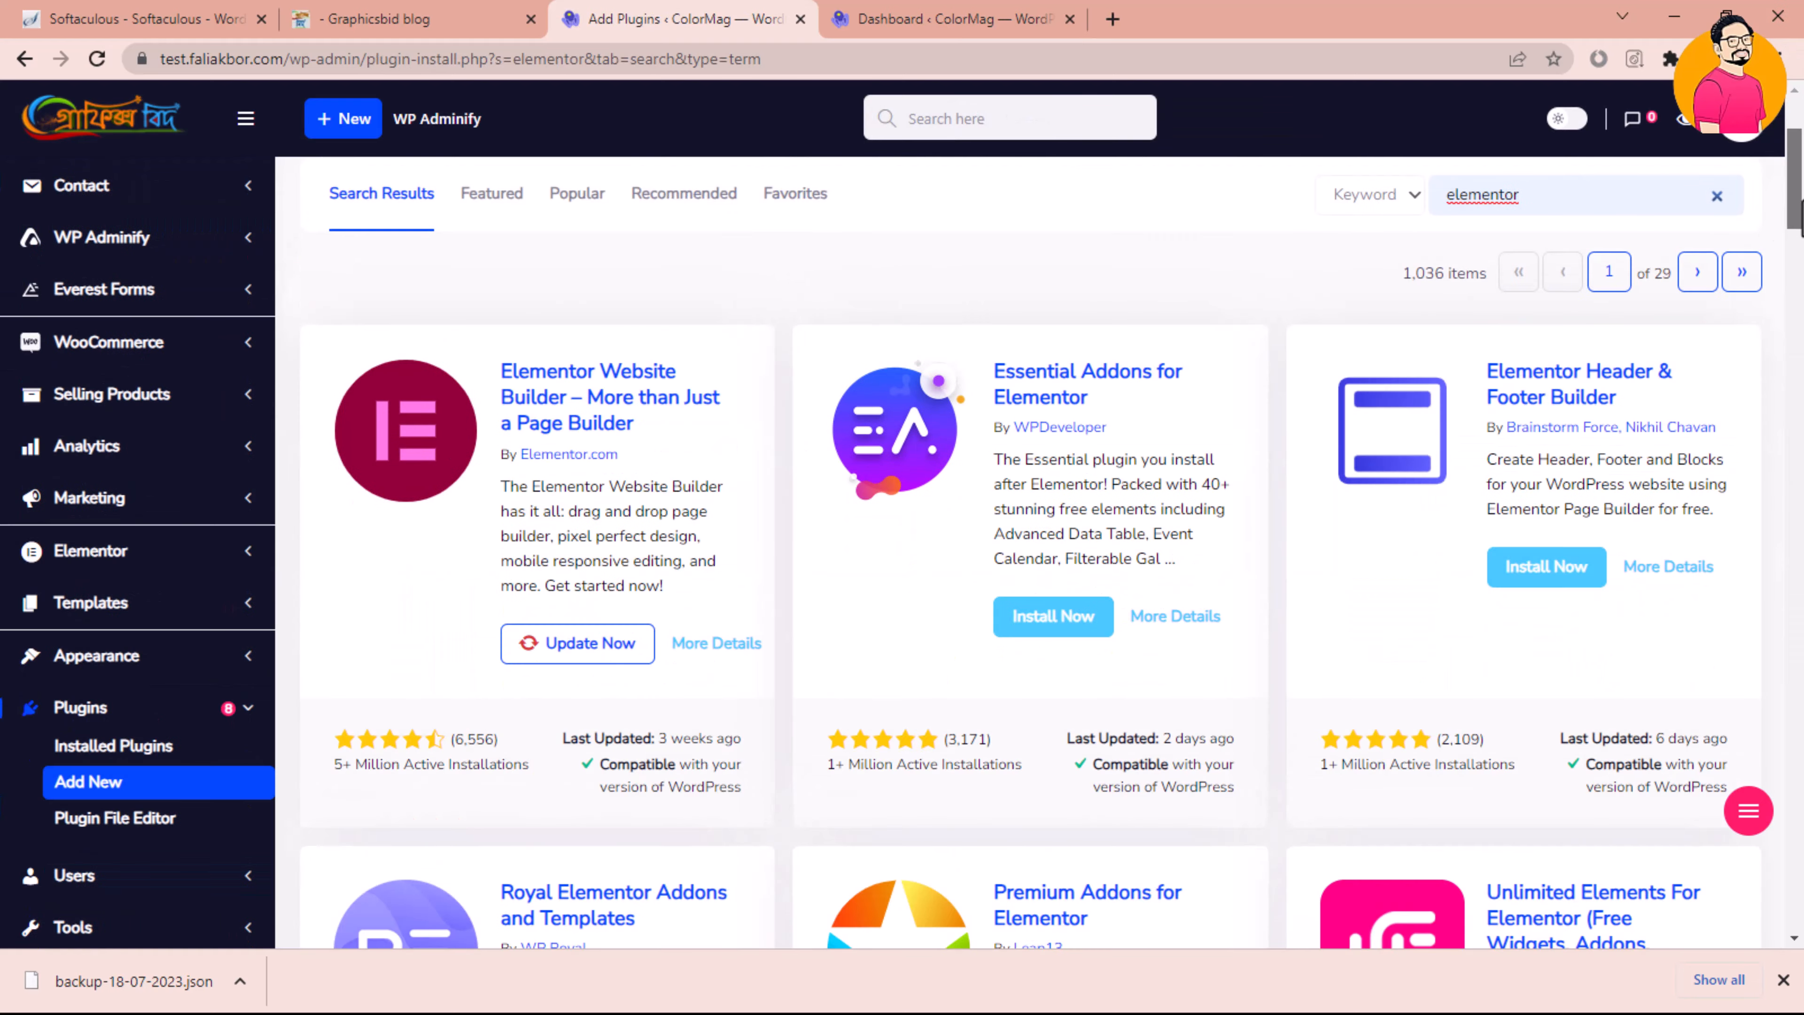
pyautogui.click(572, 506)
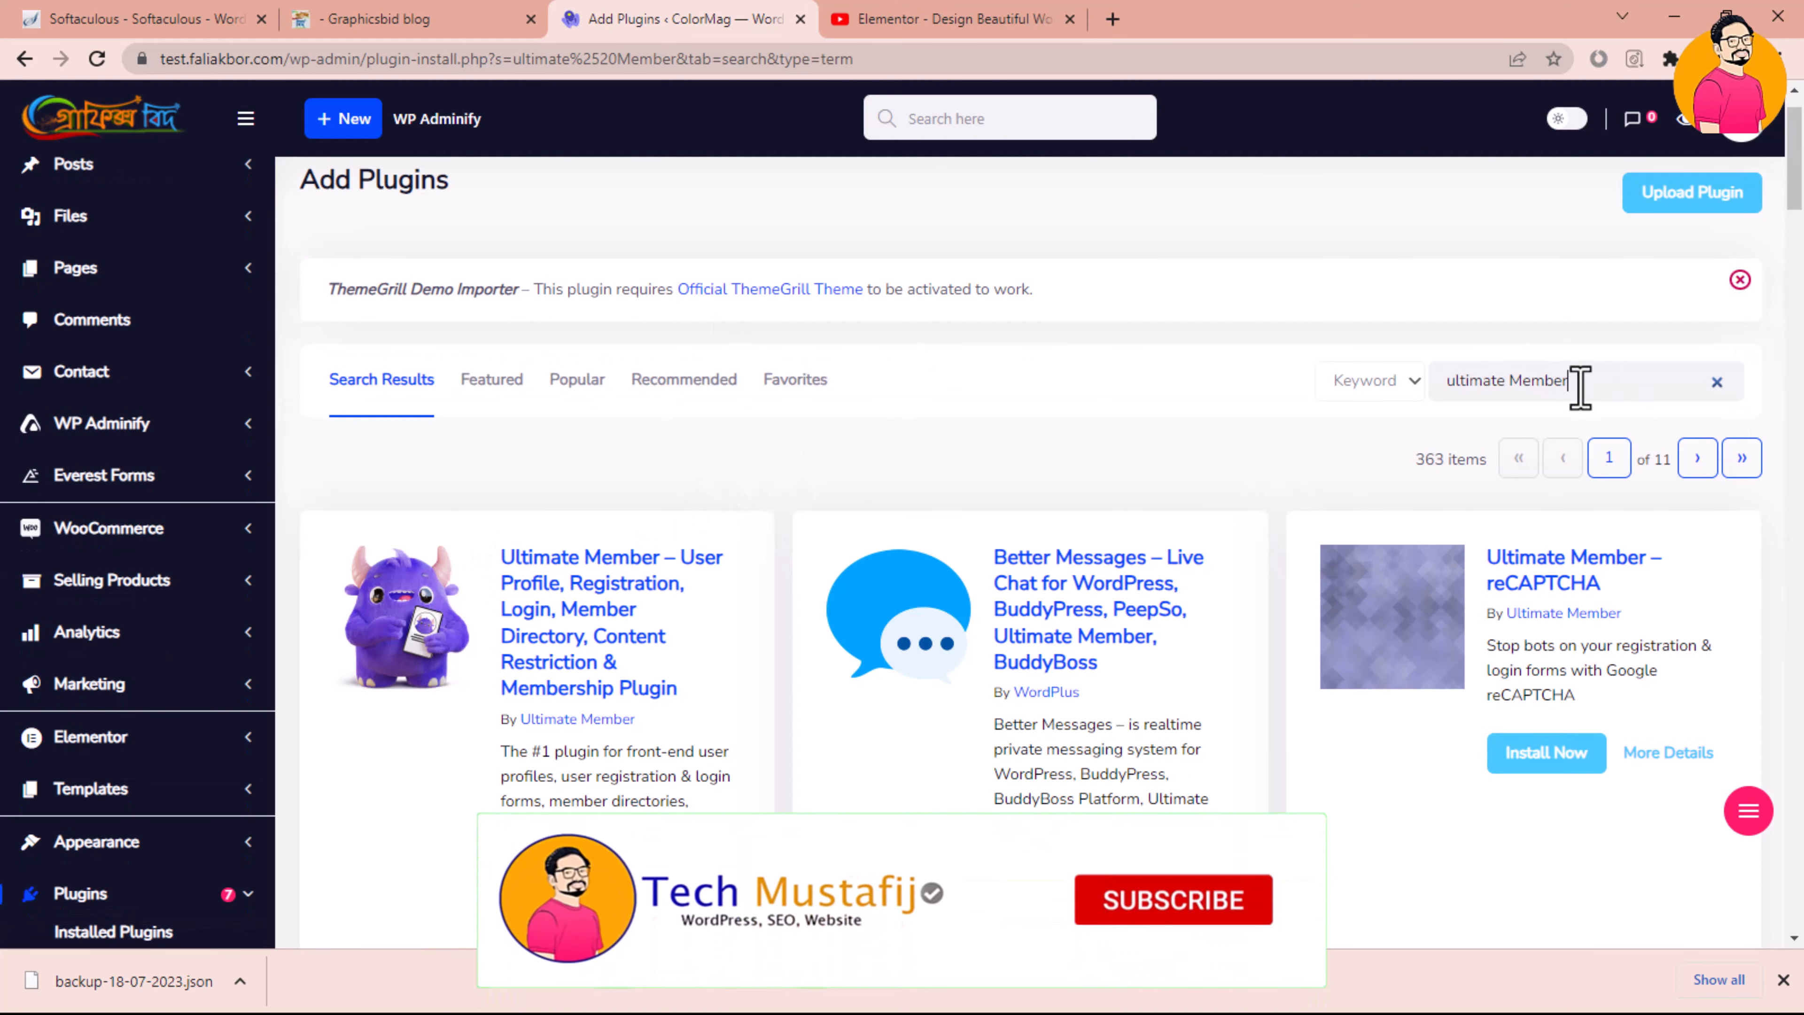
# Install and activate the Ultimate Member user profile and registration plugin from the "ultimate Member" search results
pyautogui.moveTo(1561, 383); pyautogui.dragTo(1546, 382)
pyautogui.scroll(-3, 633, 518)
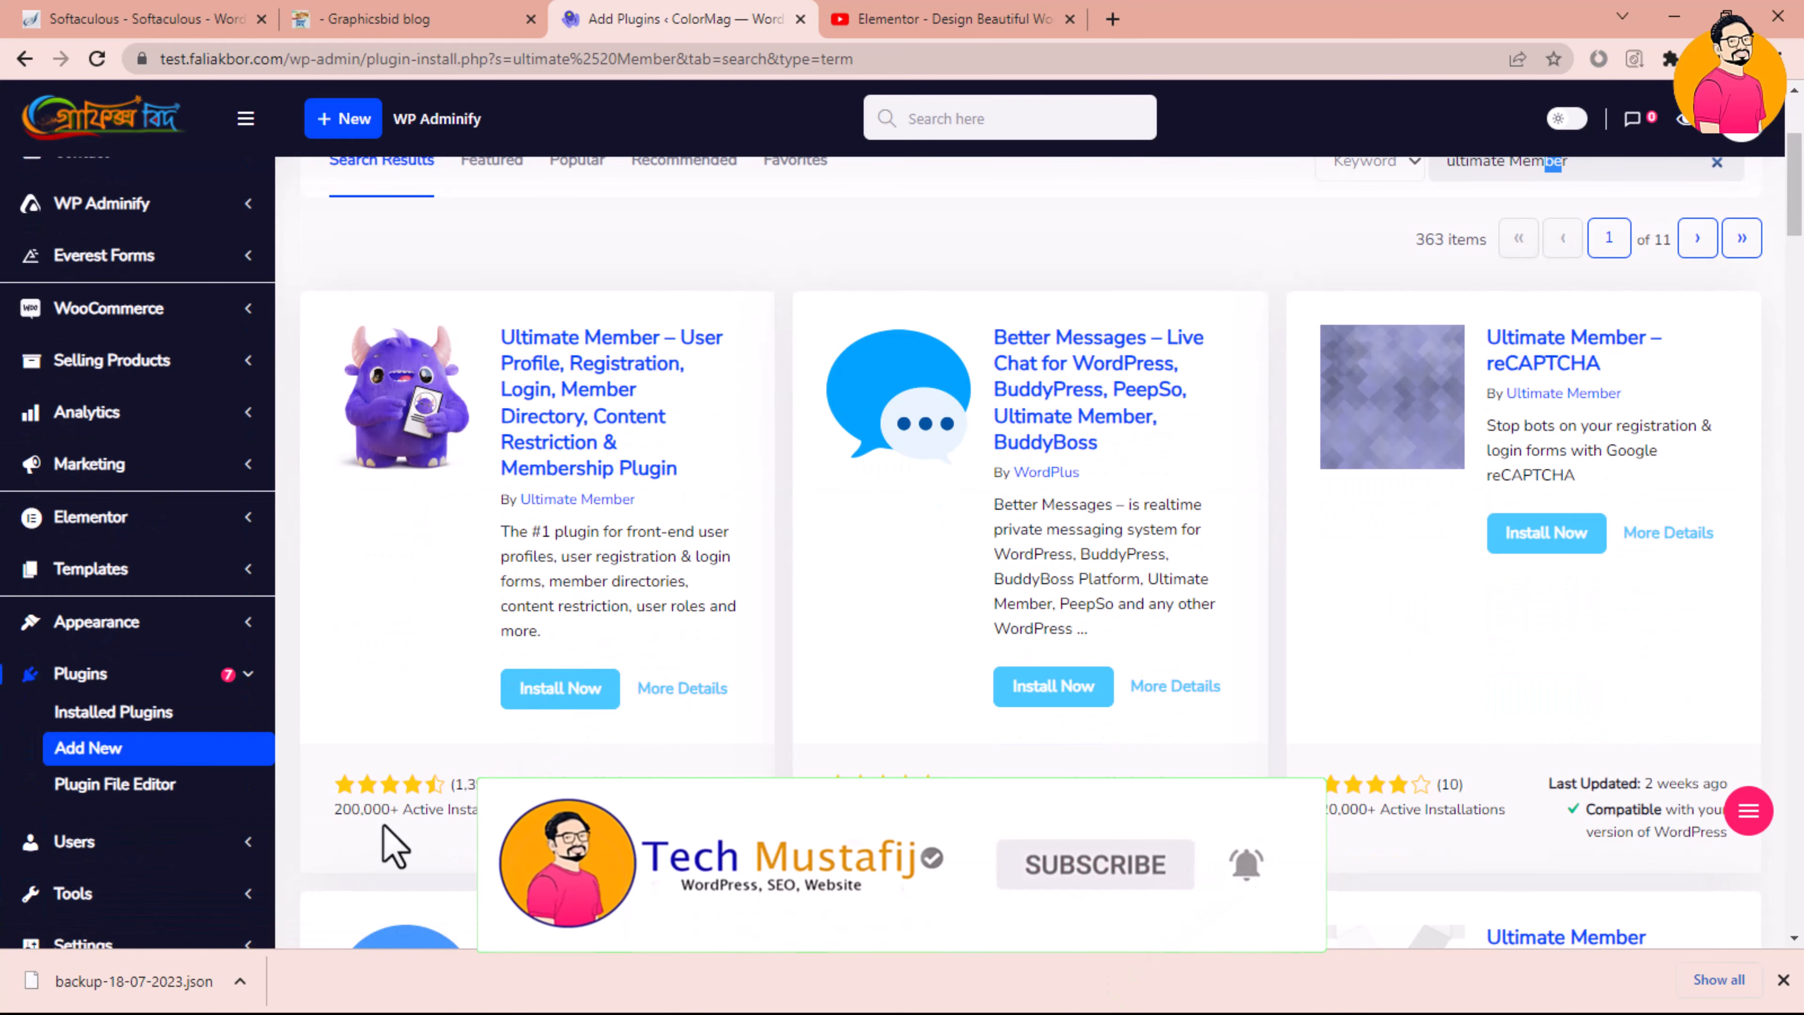
pyautogui.click(590, 689)
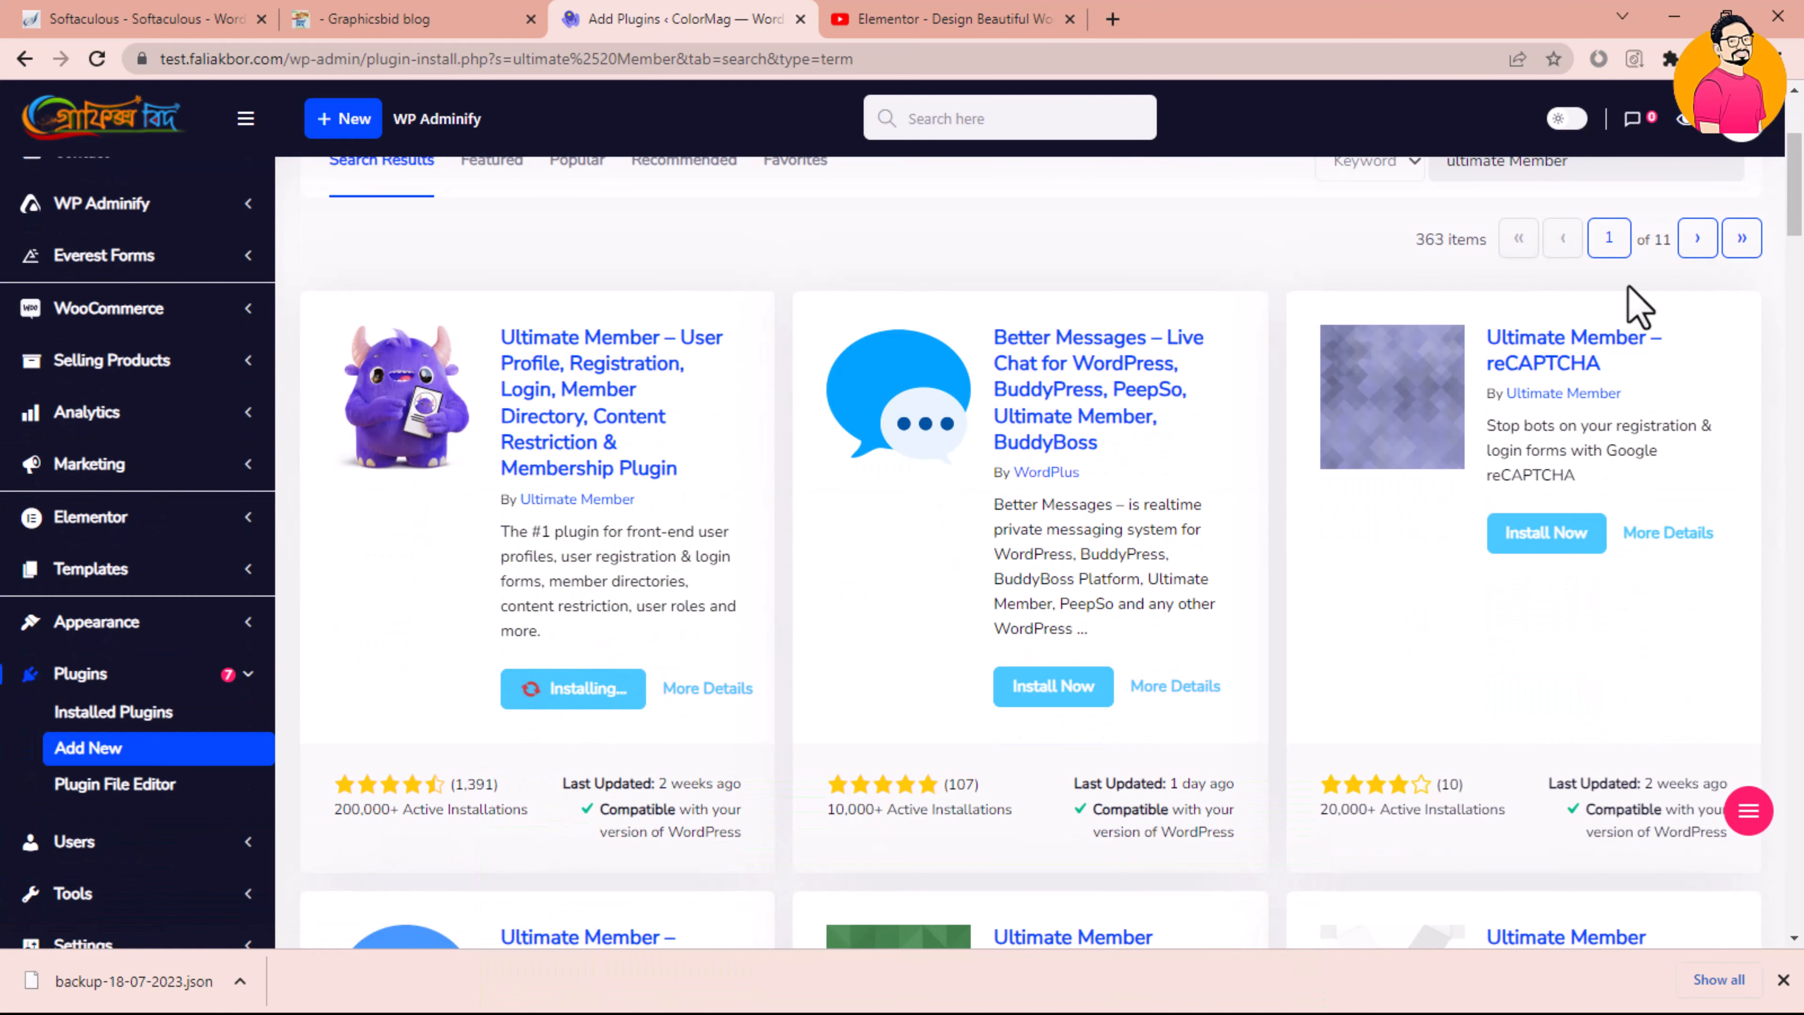
pyautogui.scroll(1, 1030, 538)
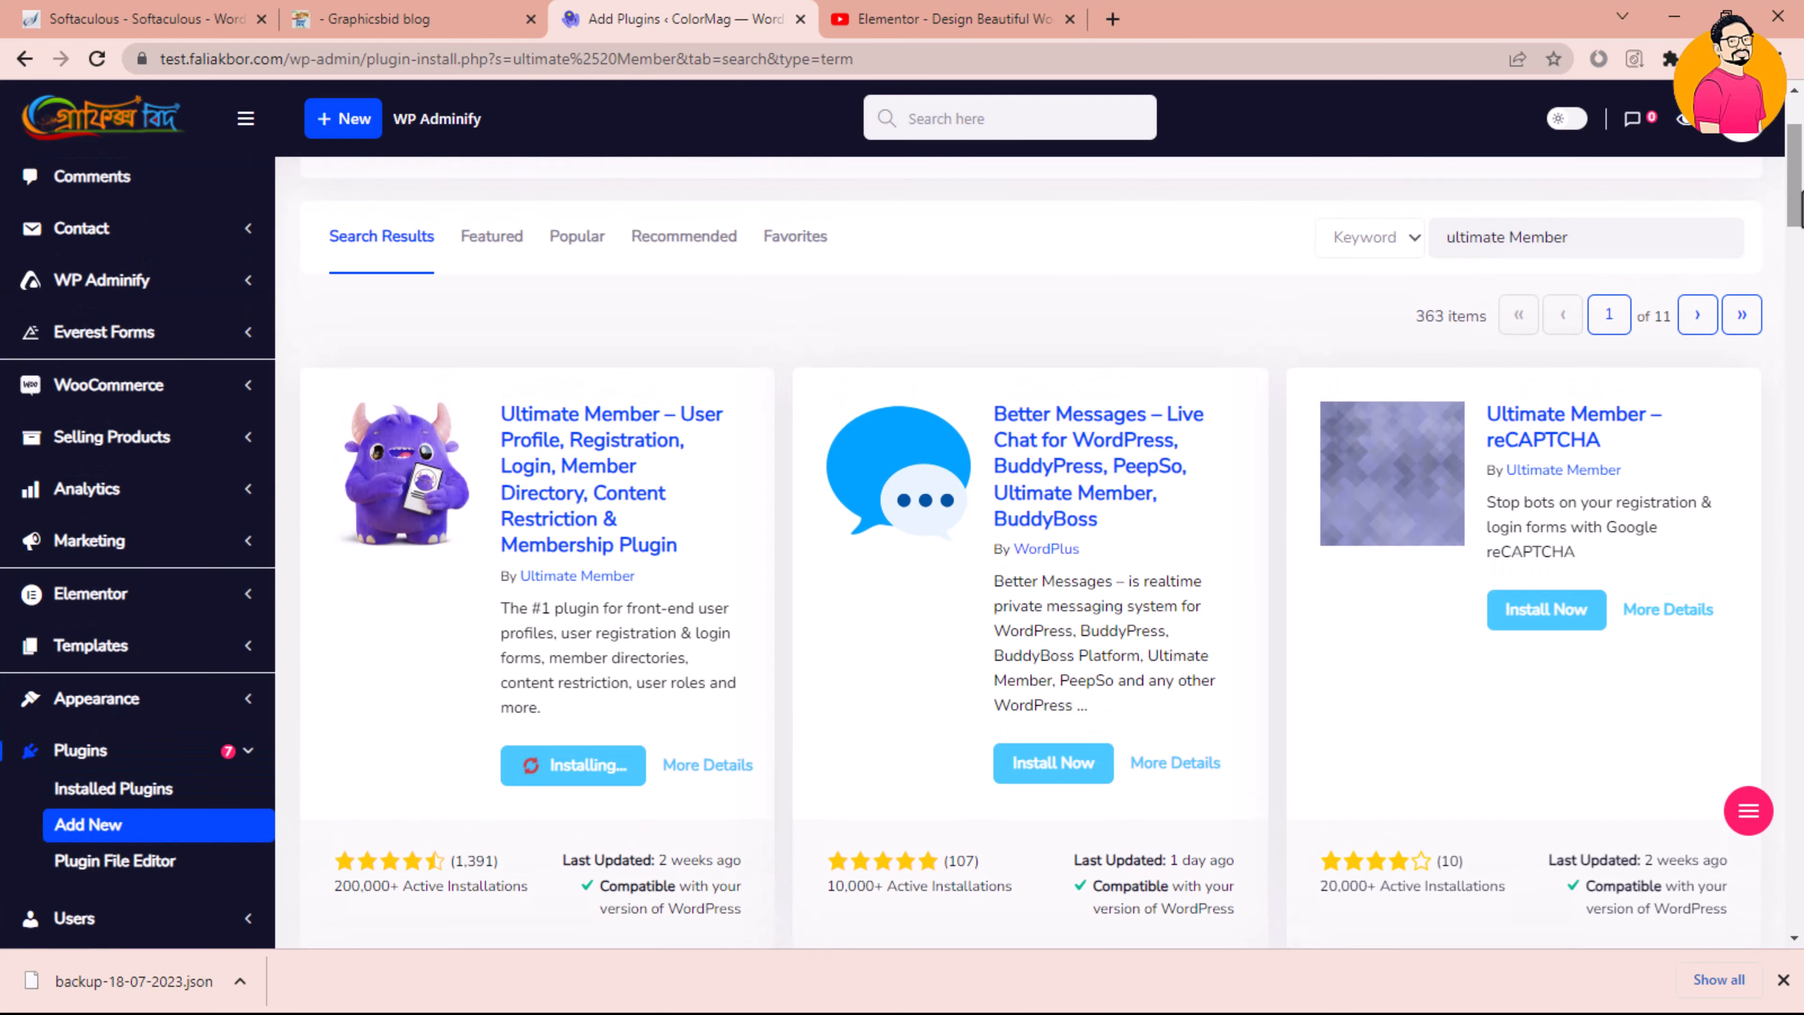
pyautogui.moveTo(1799, 209)
pyautogui.mouseDown()
pyautogui.moveTo(1799, 191)
pyautogui.moveTo(1799, 211)
pyautogui.mouseUp()
pyautogui.click(548, 754)
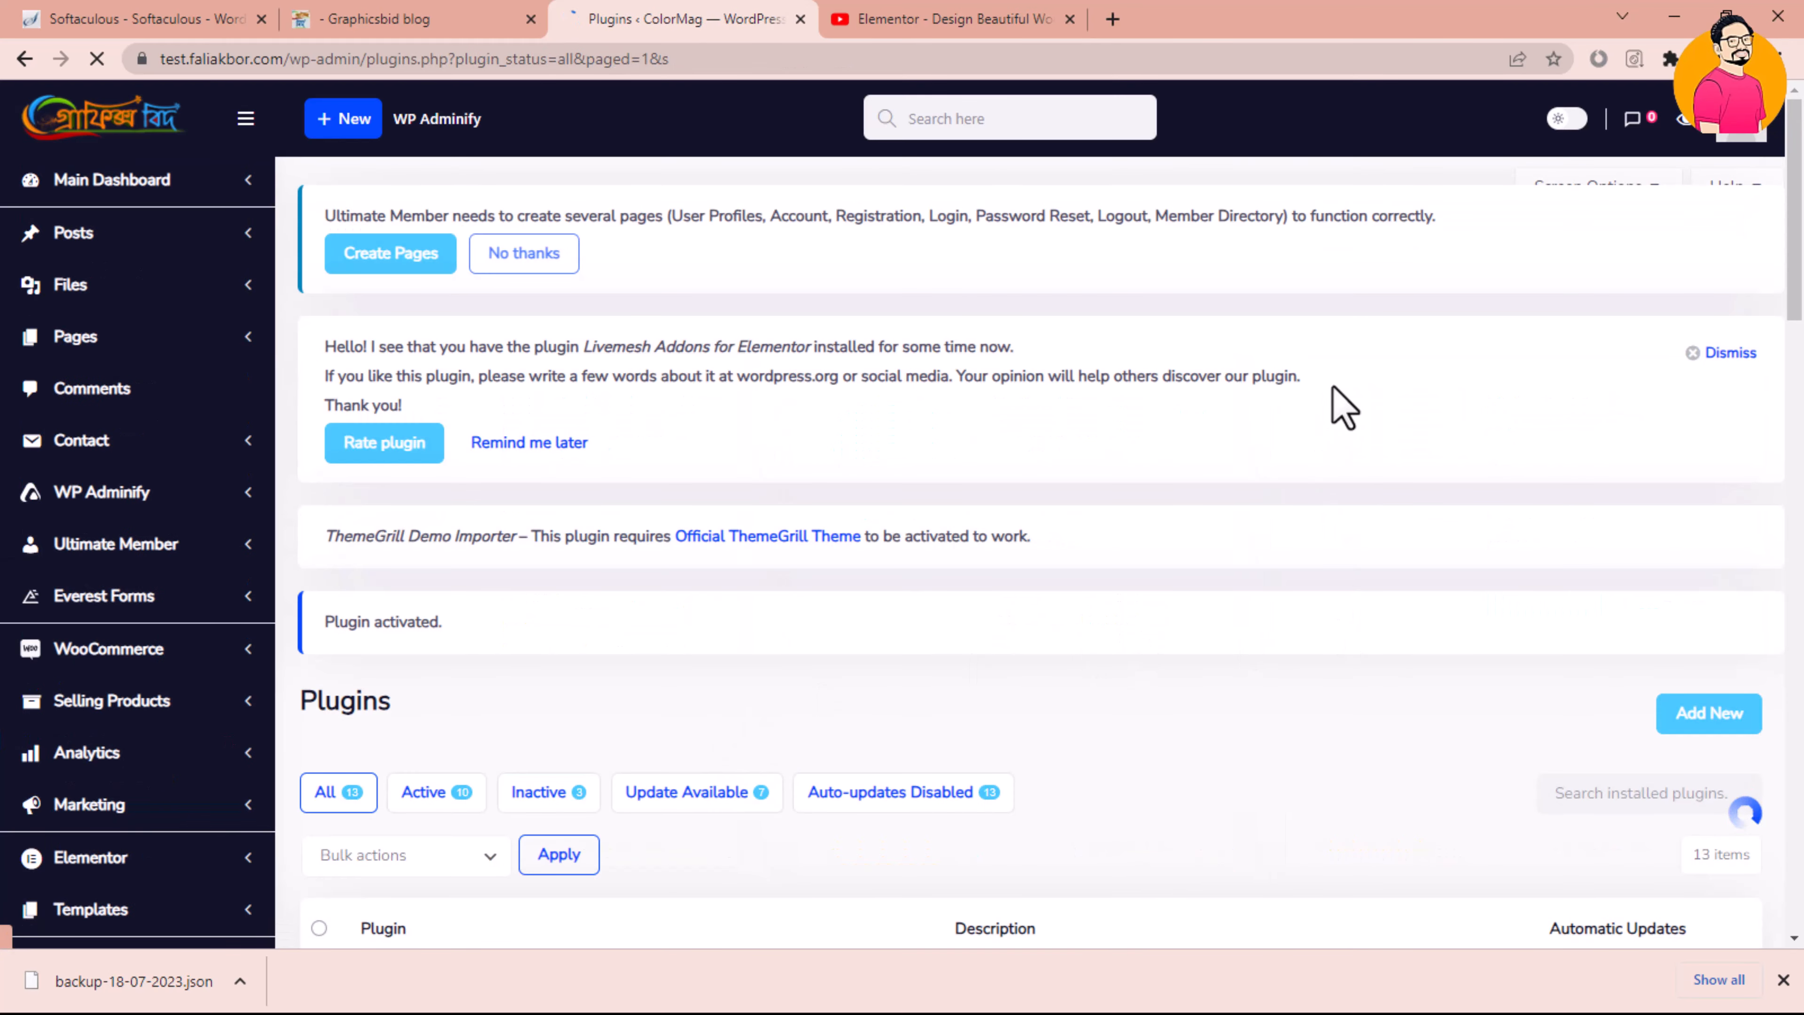
# Look over the installed plugins and open the Ultimate Member settings
pyautogui.scroll(-5, 1342, 409)
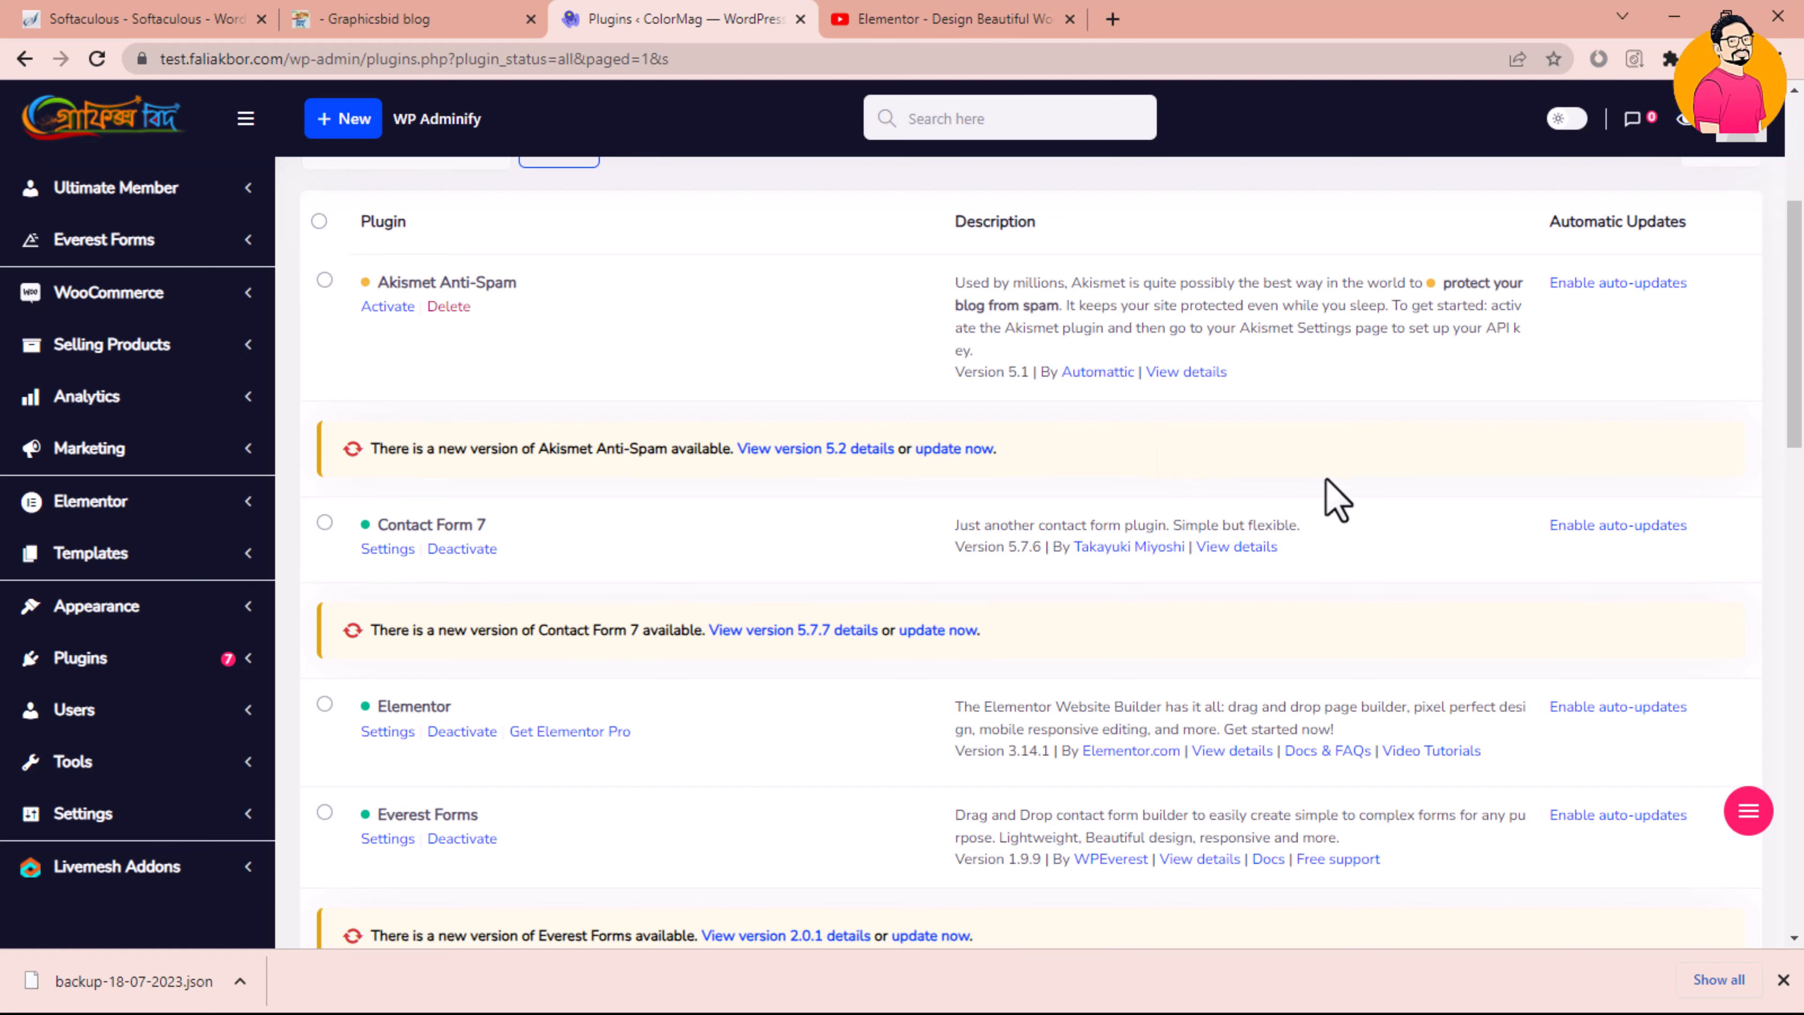
pyautogui.scroll(5, 1794, 291)
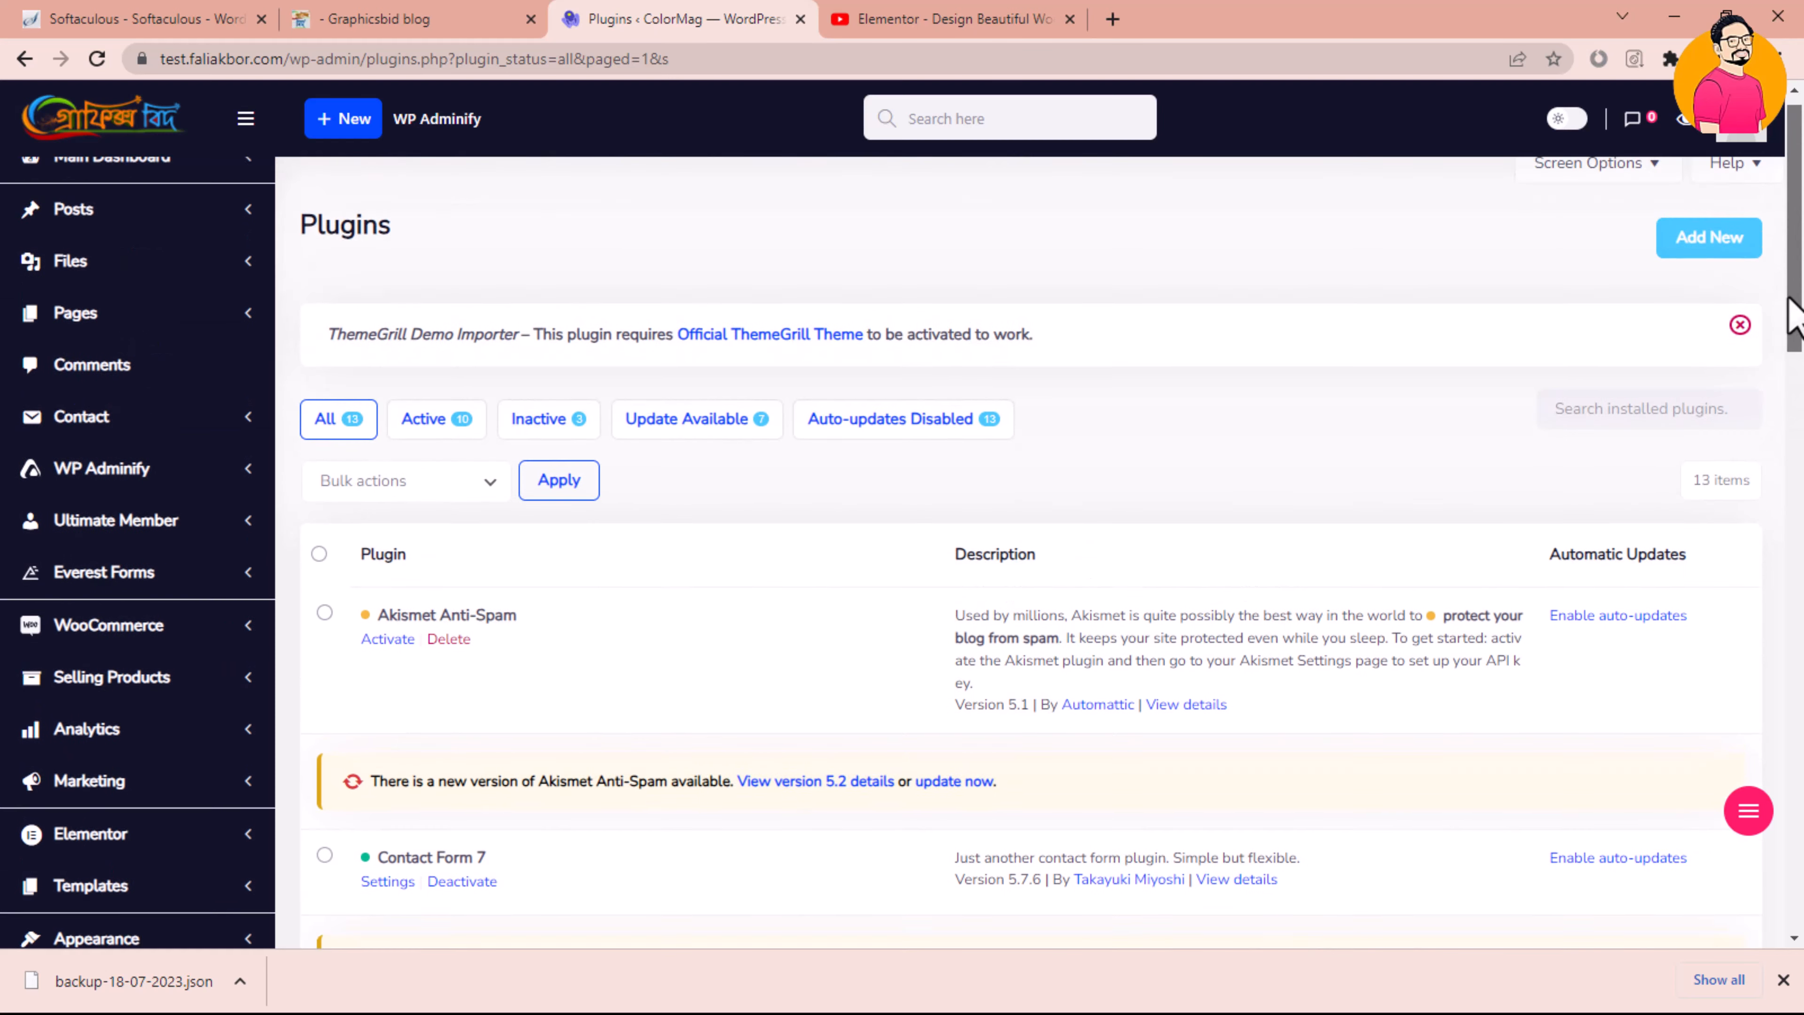
pyautogui.moveTo(1793, 291)
pyautogui.mouseDown()
pyautogui.moveTo(1797, 371)
pyautogui.moveTo(1801, 308)
pyautogui.mouseUp()
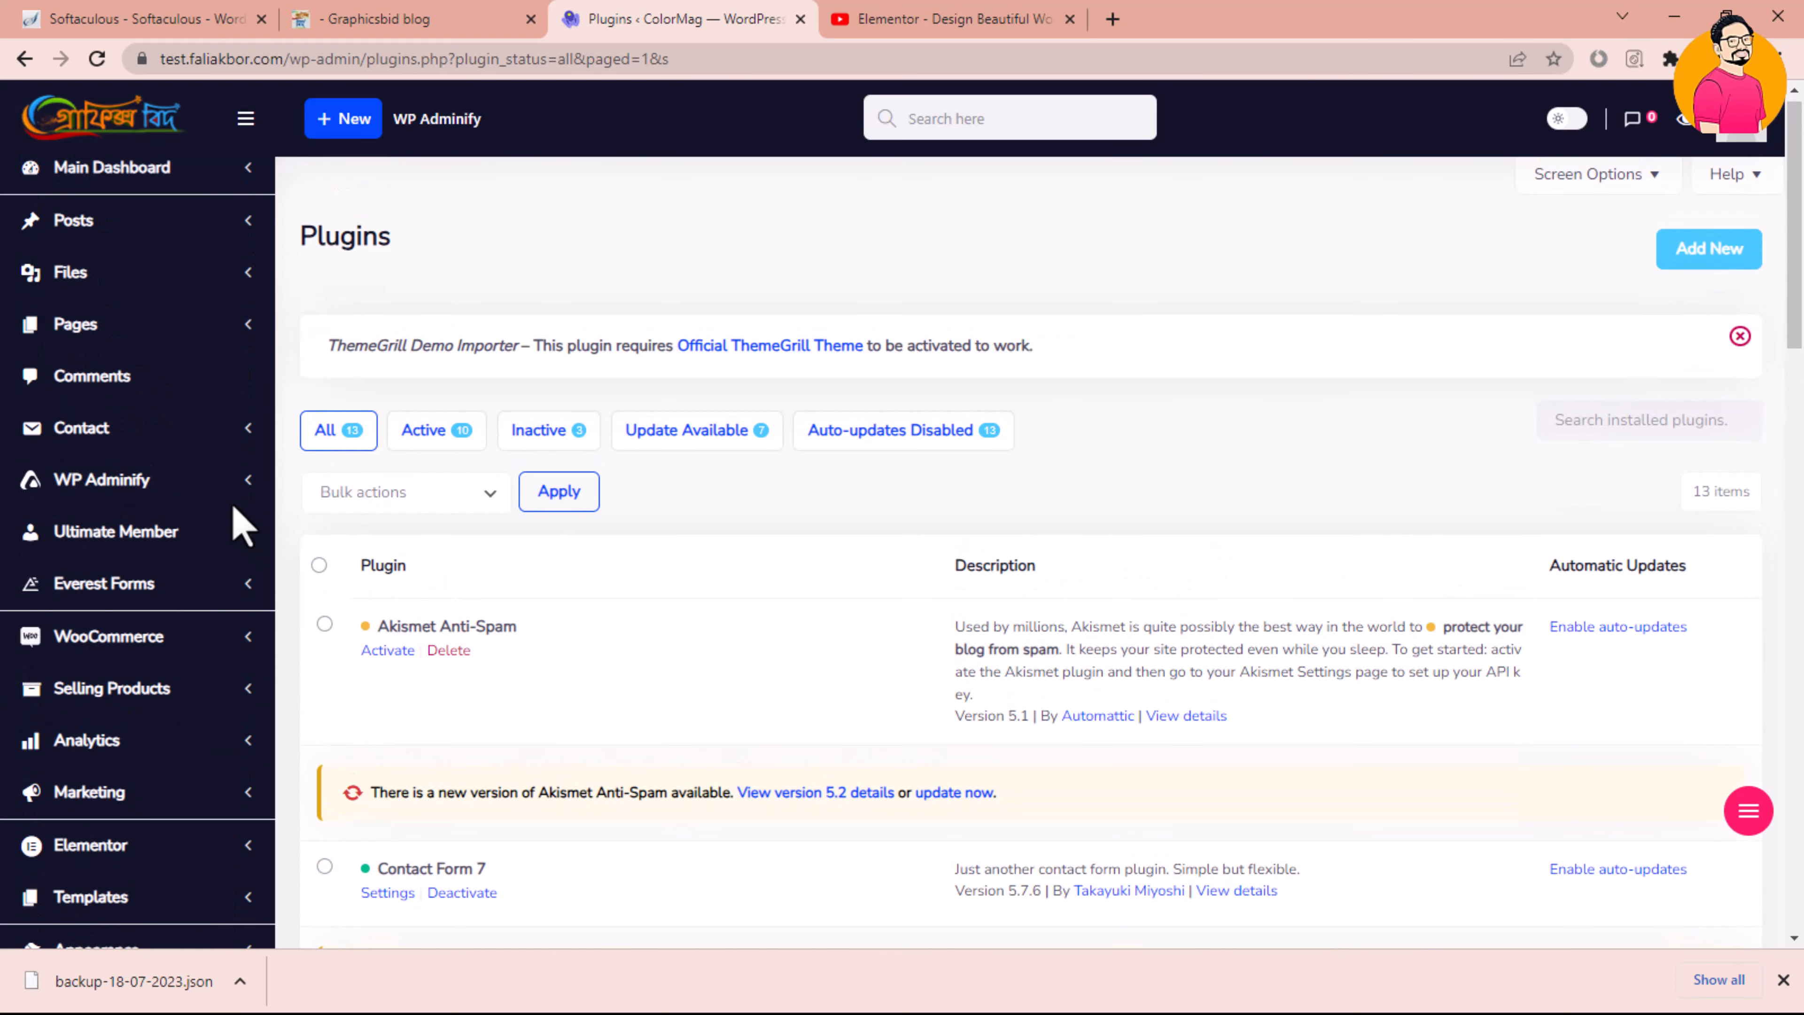
pyautogui.moveTo(205, 513)
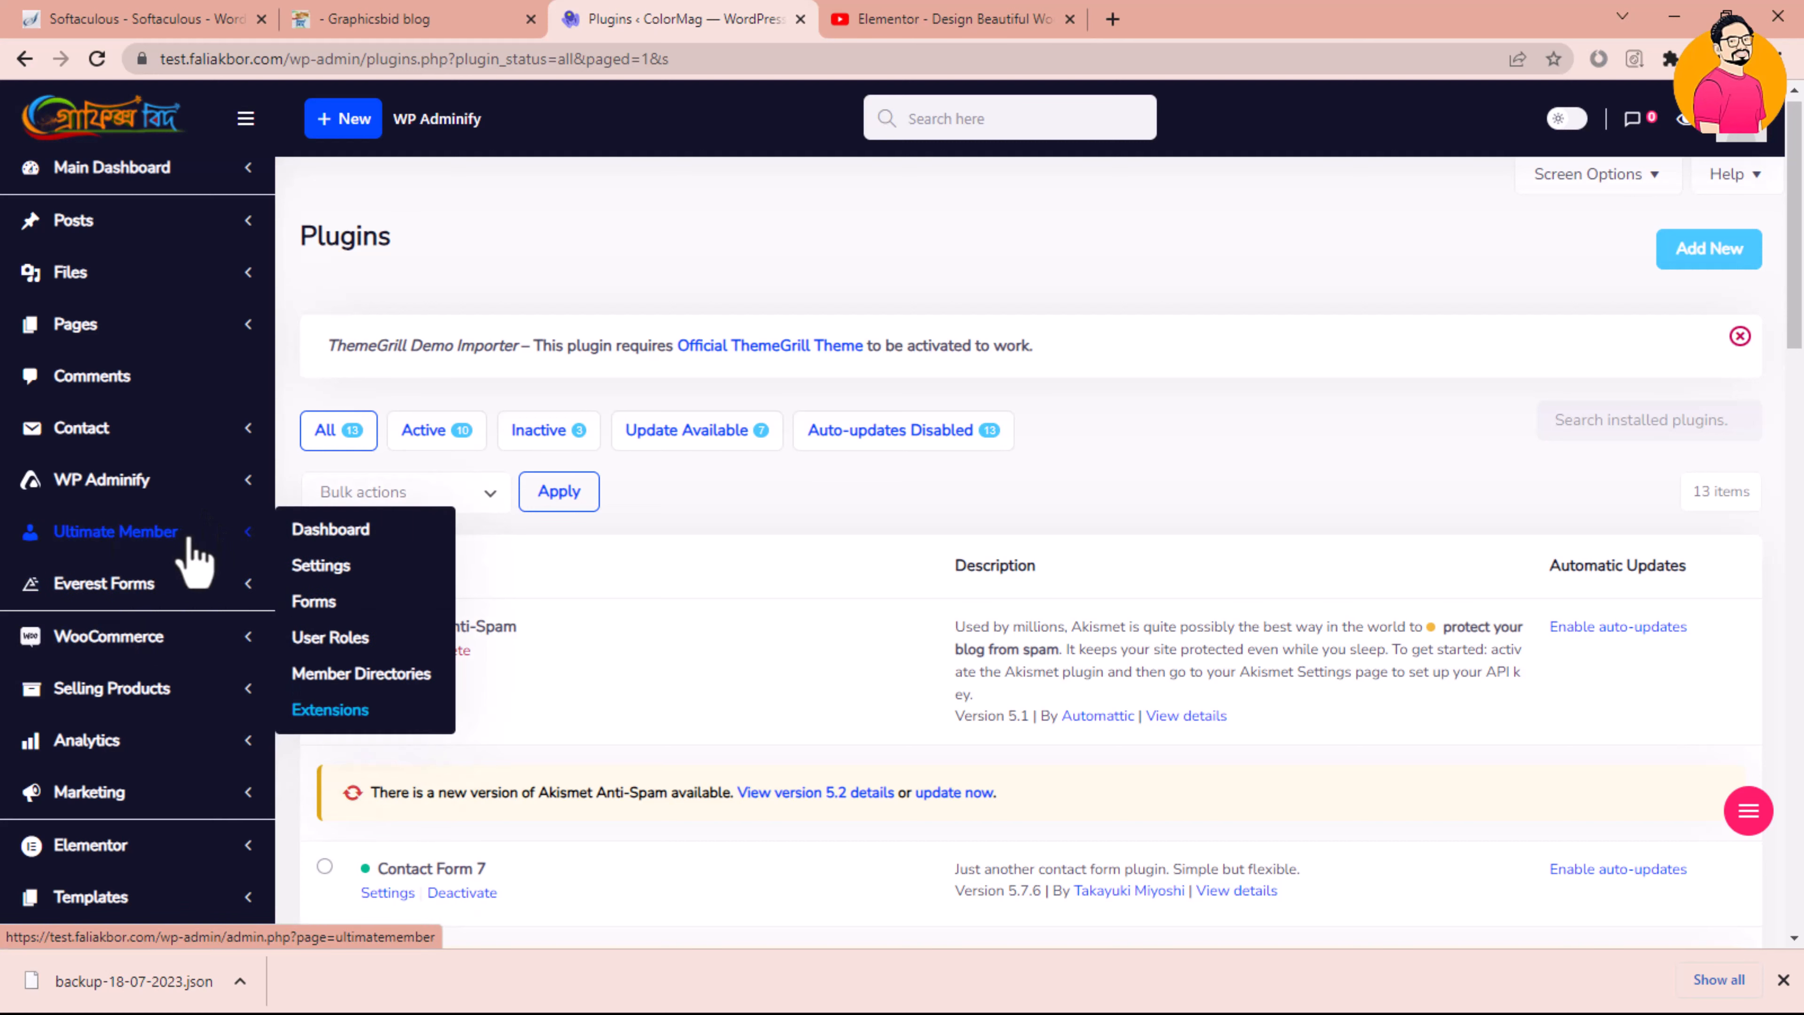
pyautogui.click(307, 538)
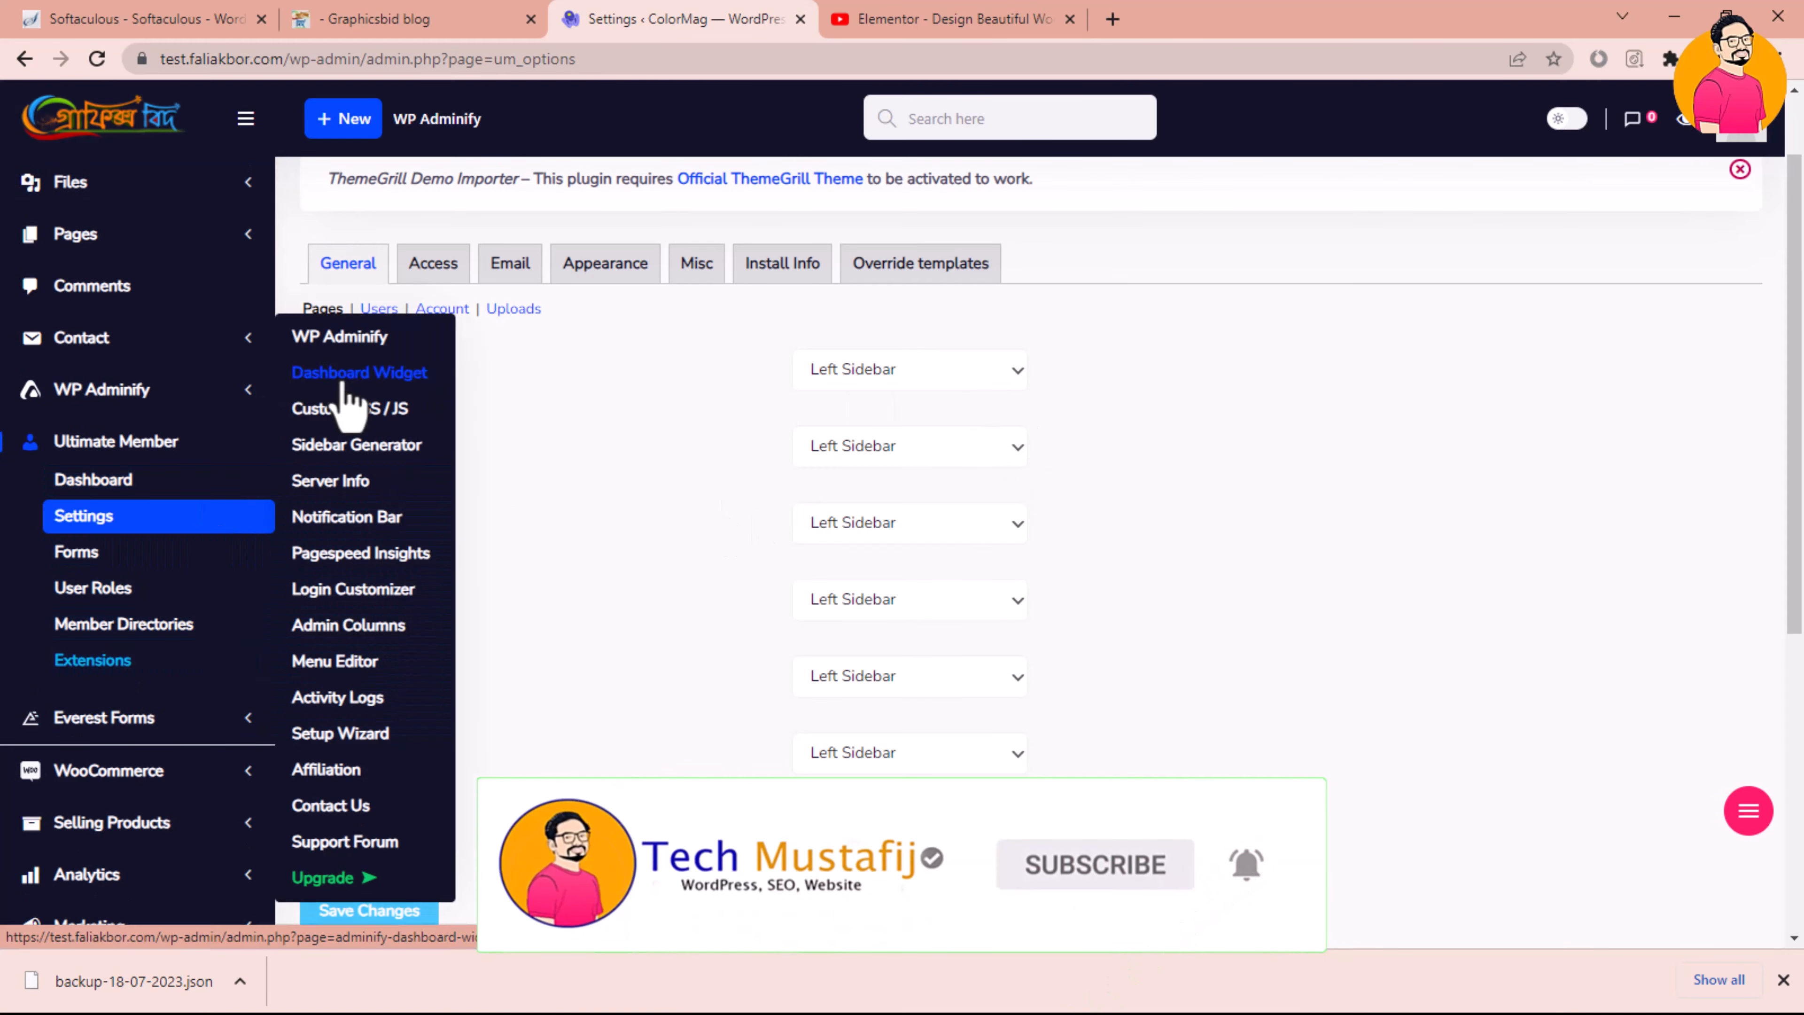
# Check which pages can be assigned as the User, Login and Register pages in the general settings
pyautogui.click(862, 384)
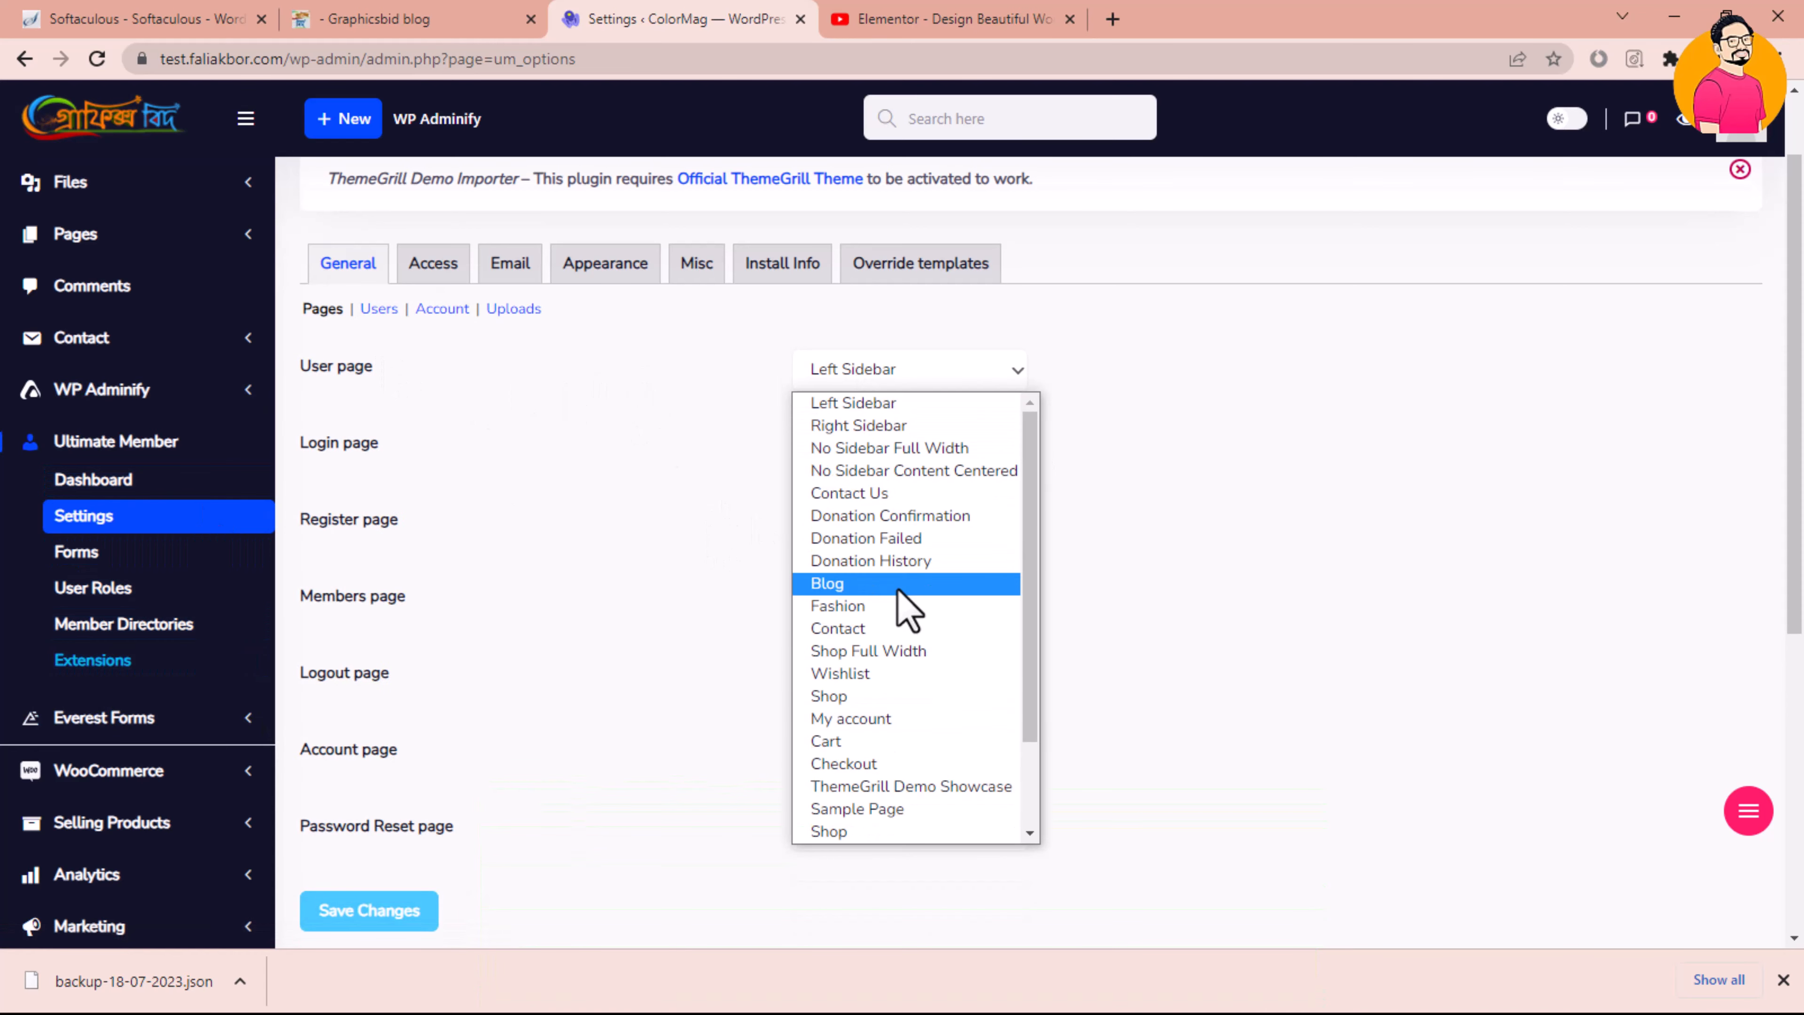
pyautogui.click(369, 491)
pyautogui.click(841, 459)
pyautogui.click(630, 561)
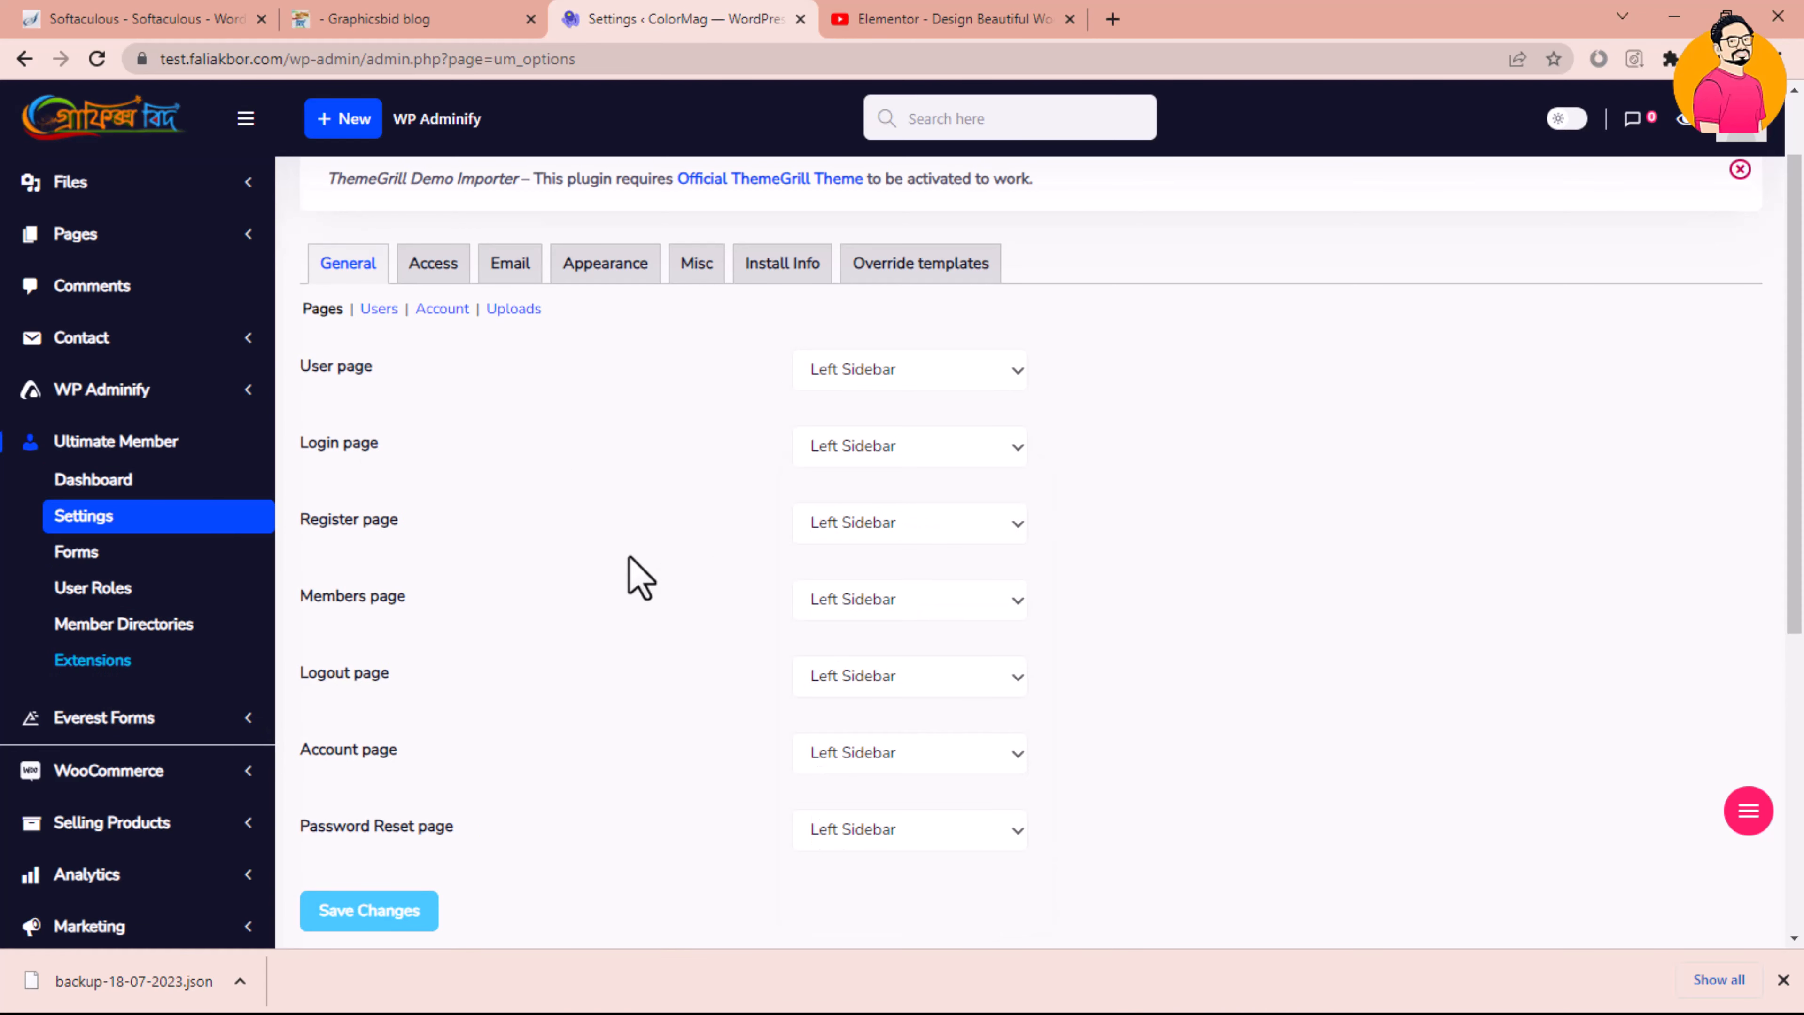
pyautogui.click(855, 518)
pyautogui.click(1166, 544)
# On the Graphicsbid blog, replace login with wp-admin in the address, load it and inspect the resulting redirect address
pyautogui.click(452, 21)
pyautogui.click(325, 59)
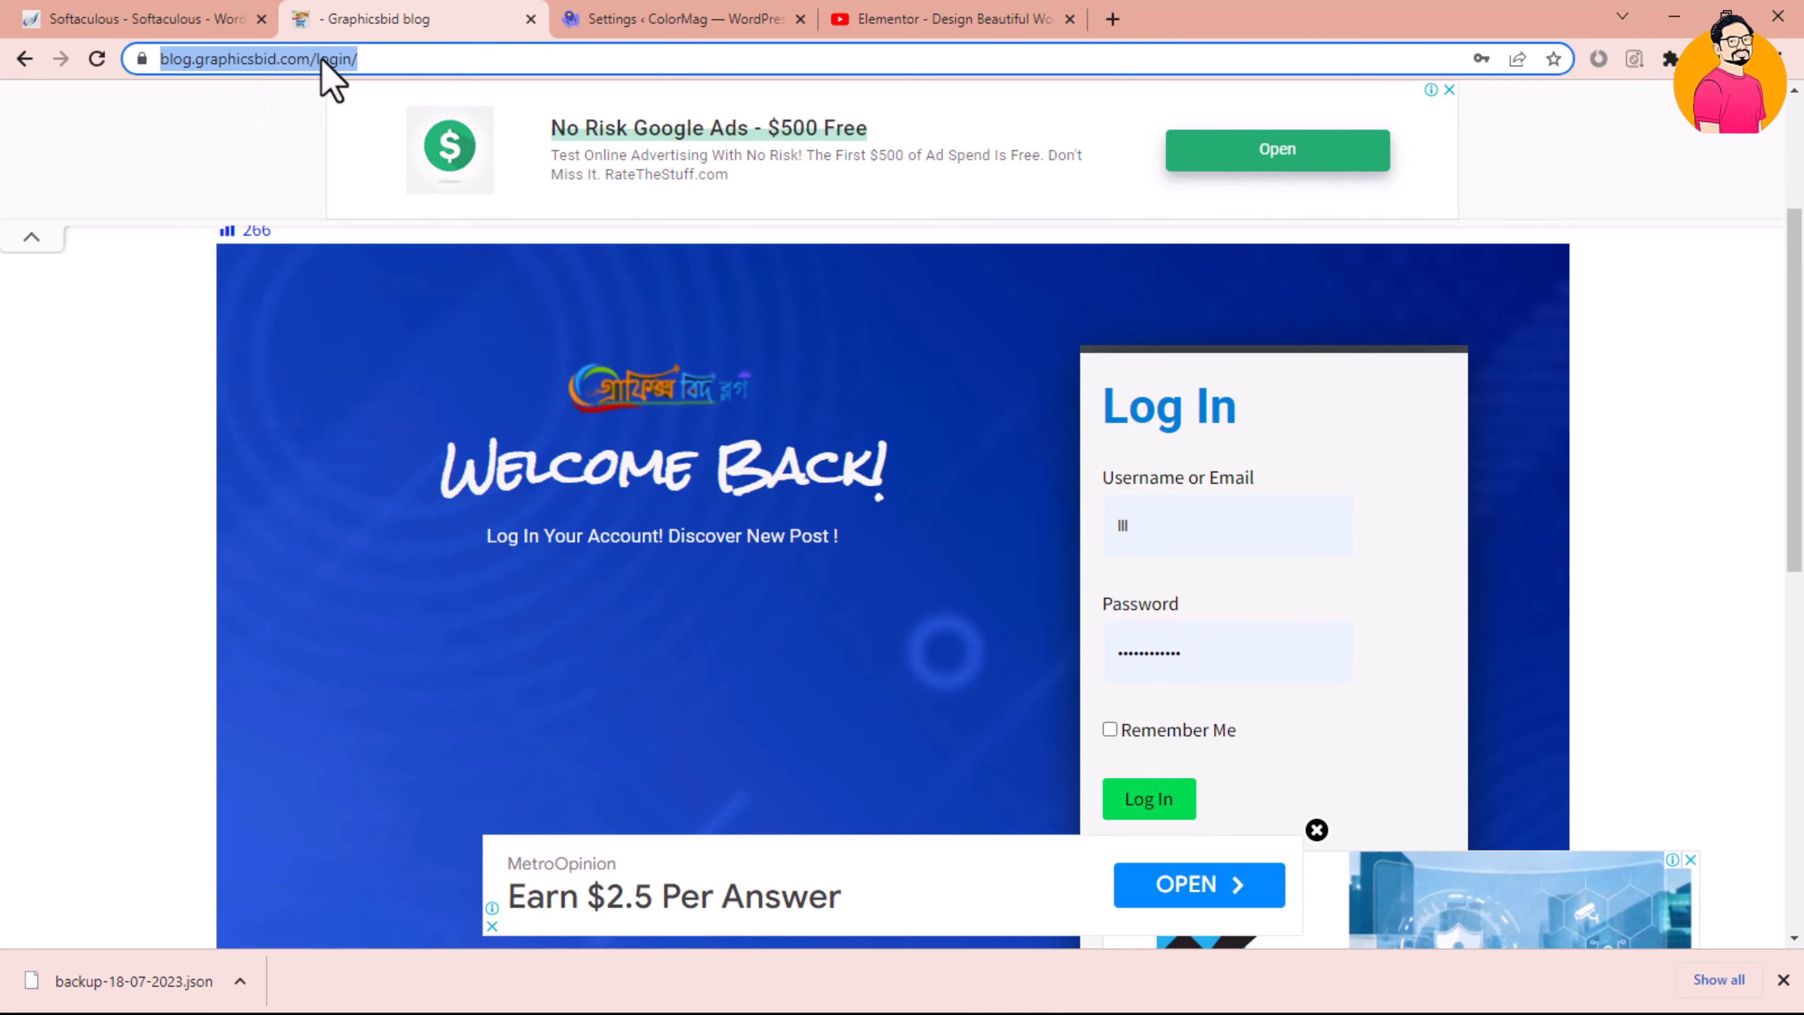
pyautogui.click(370, 60)
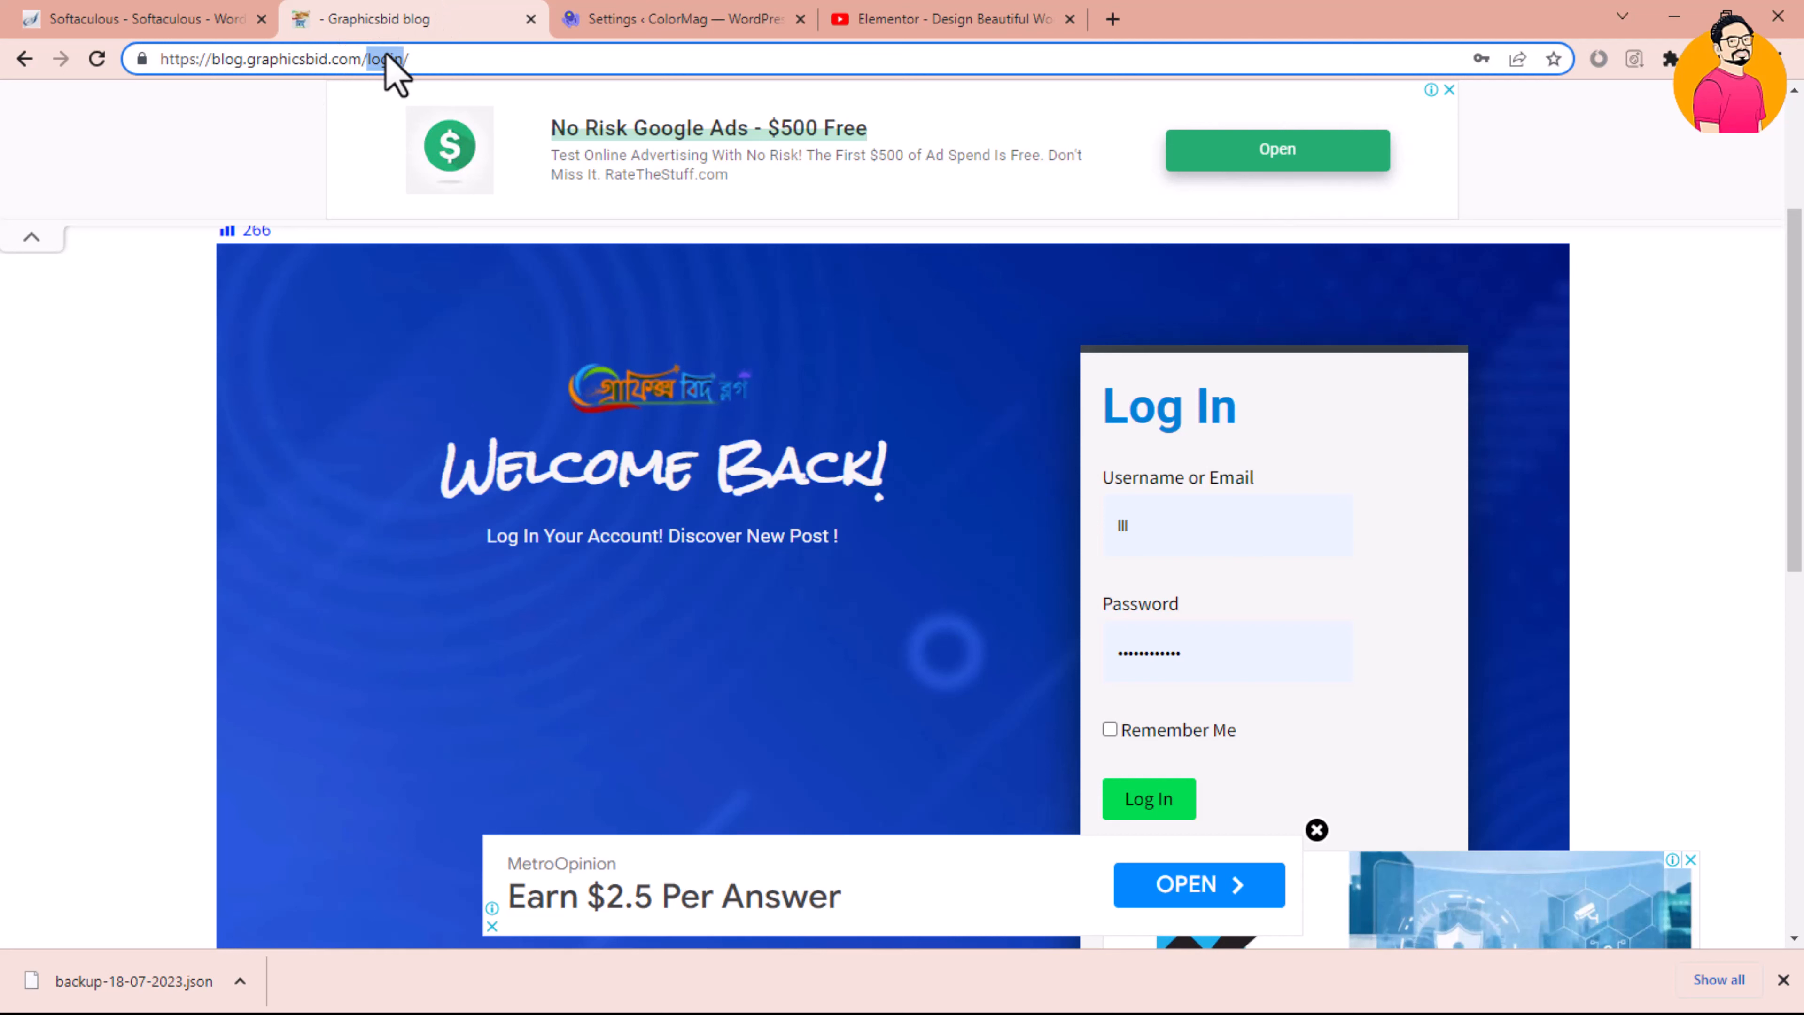
pyautogui.press('BackSpace')
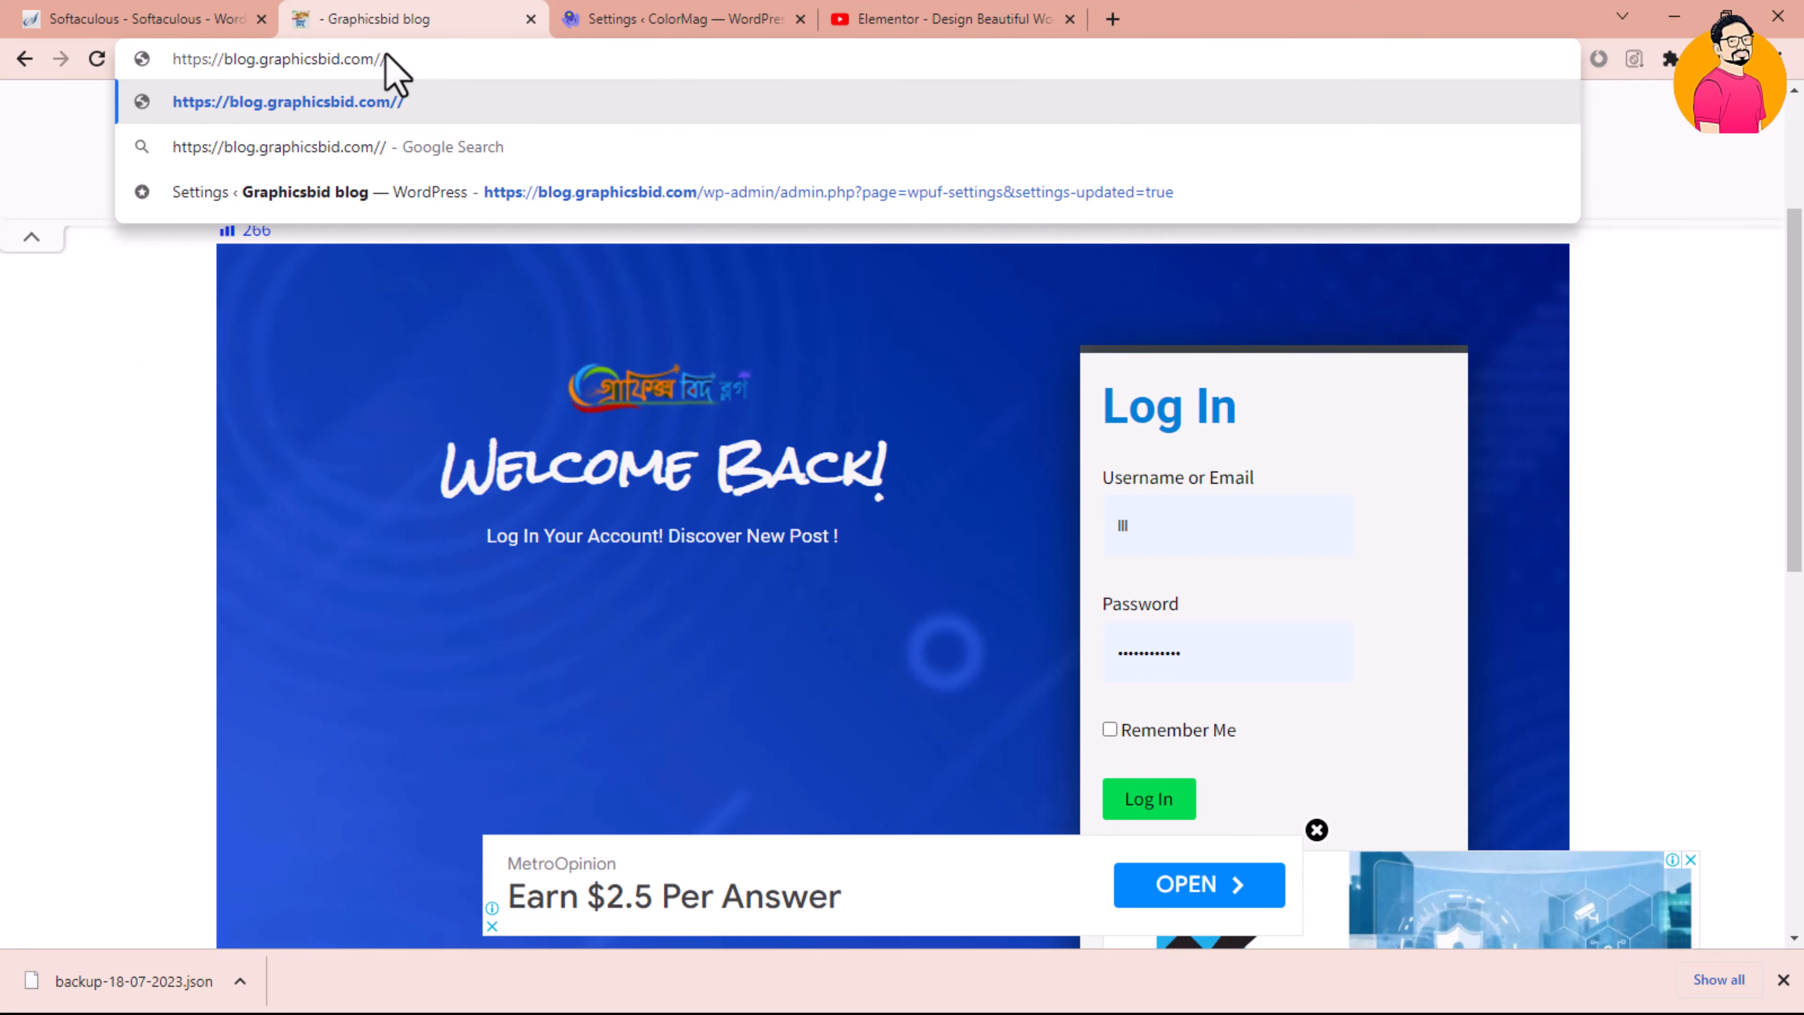
pyautogui.write('wp')
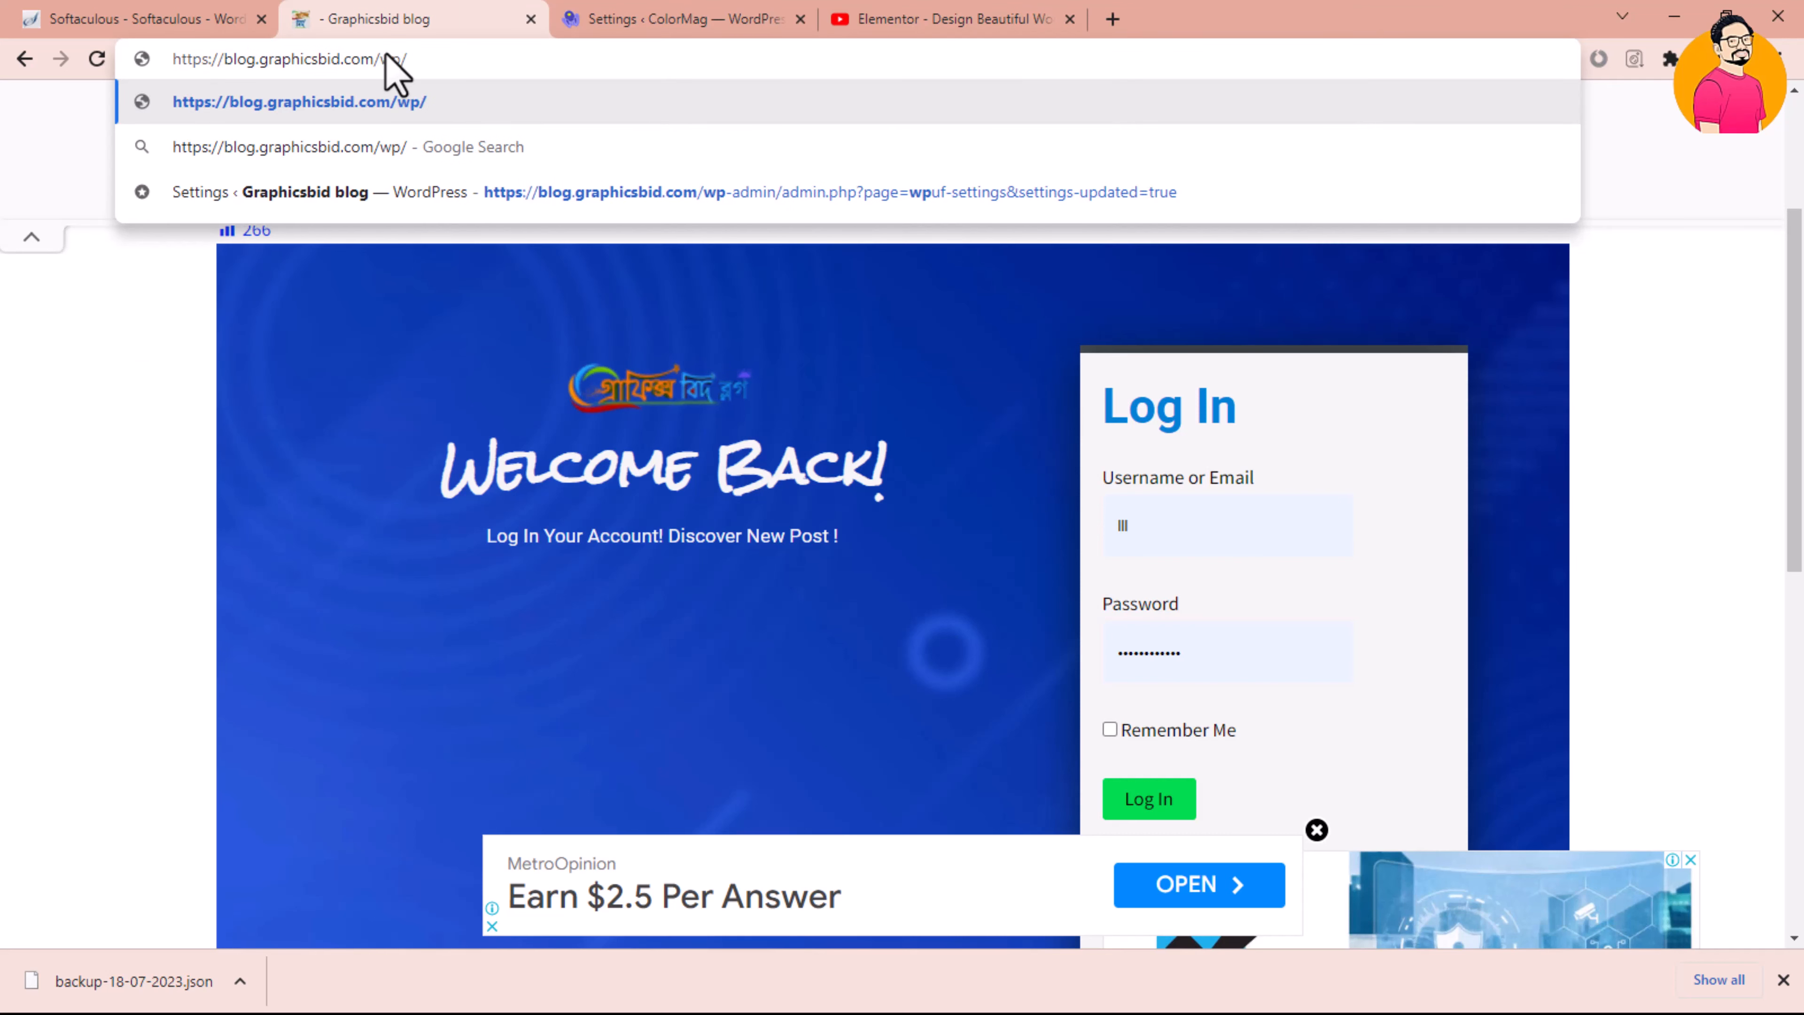
pyautogui.write('k-')
pyautogui.press('BackSpace')
pyautogui.write('-admin')
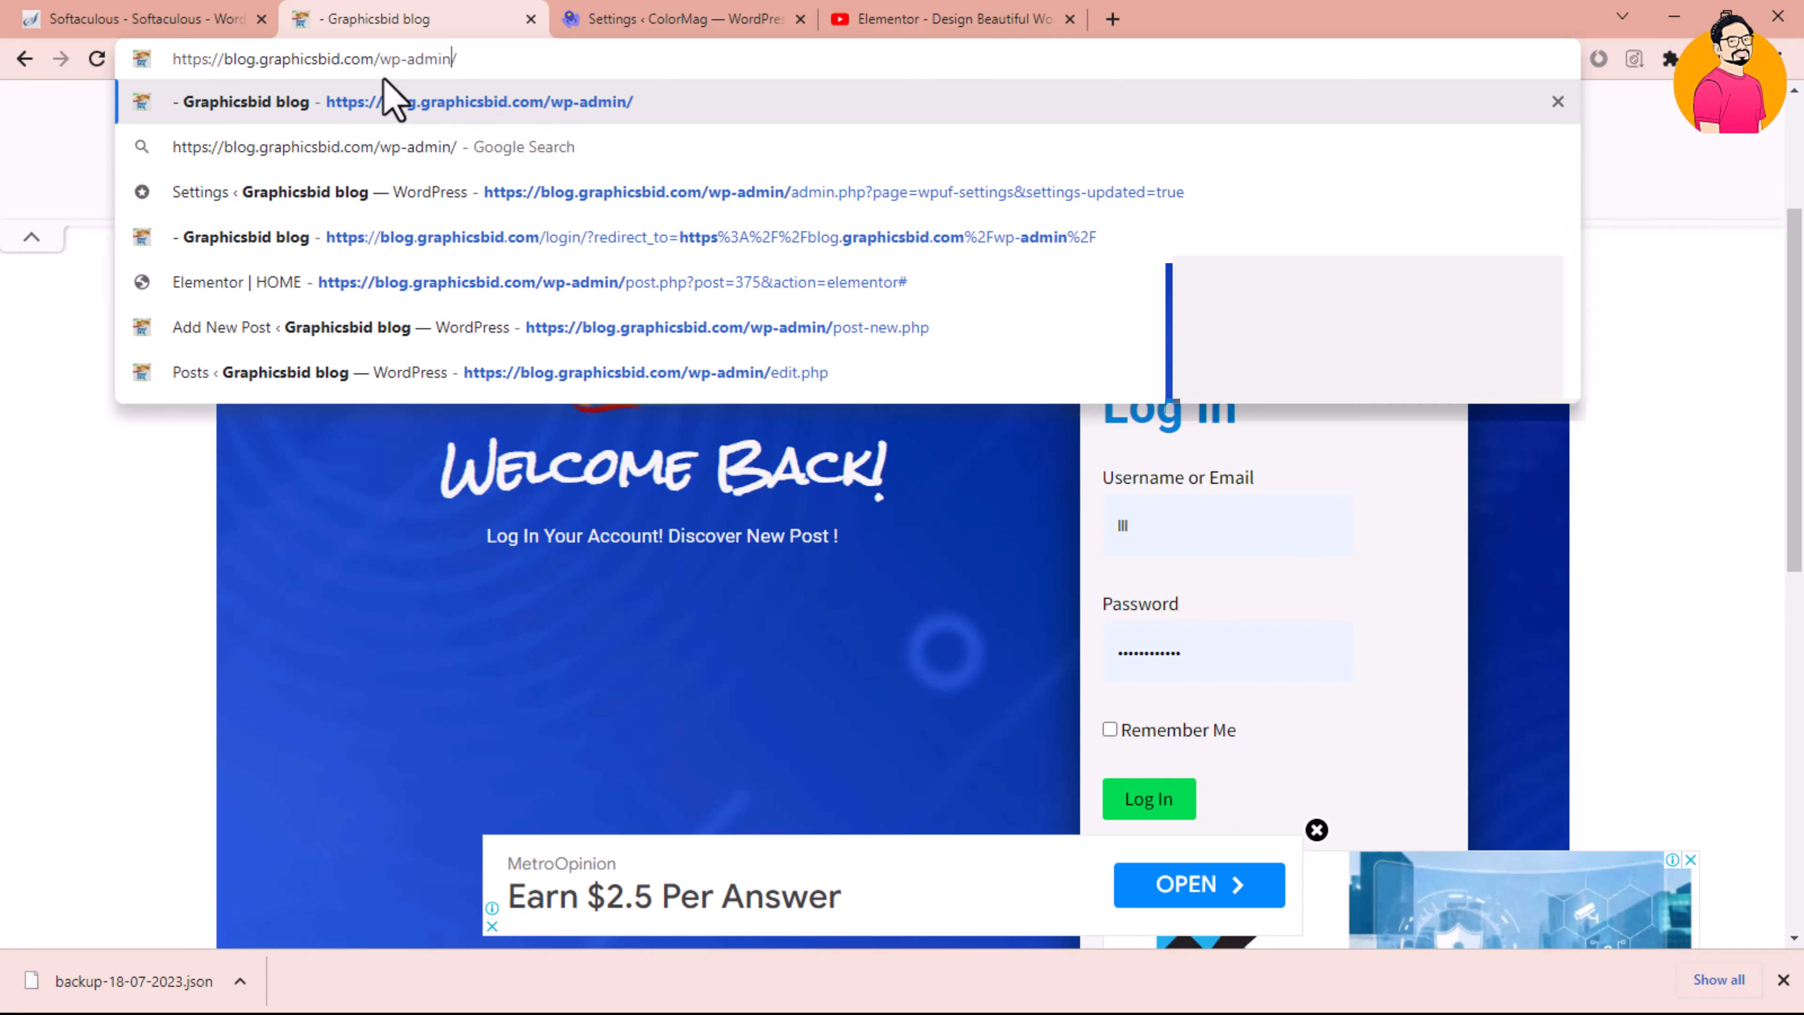
pyautogui.click(379, 102)
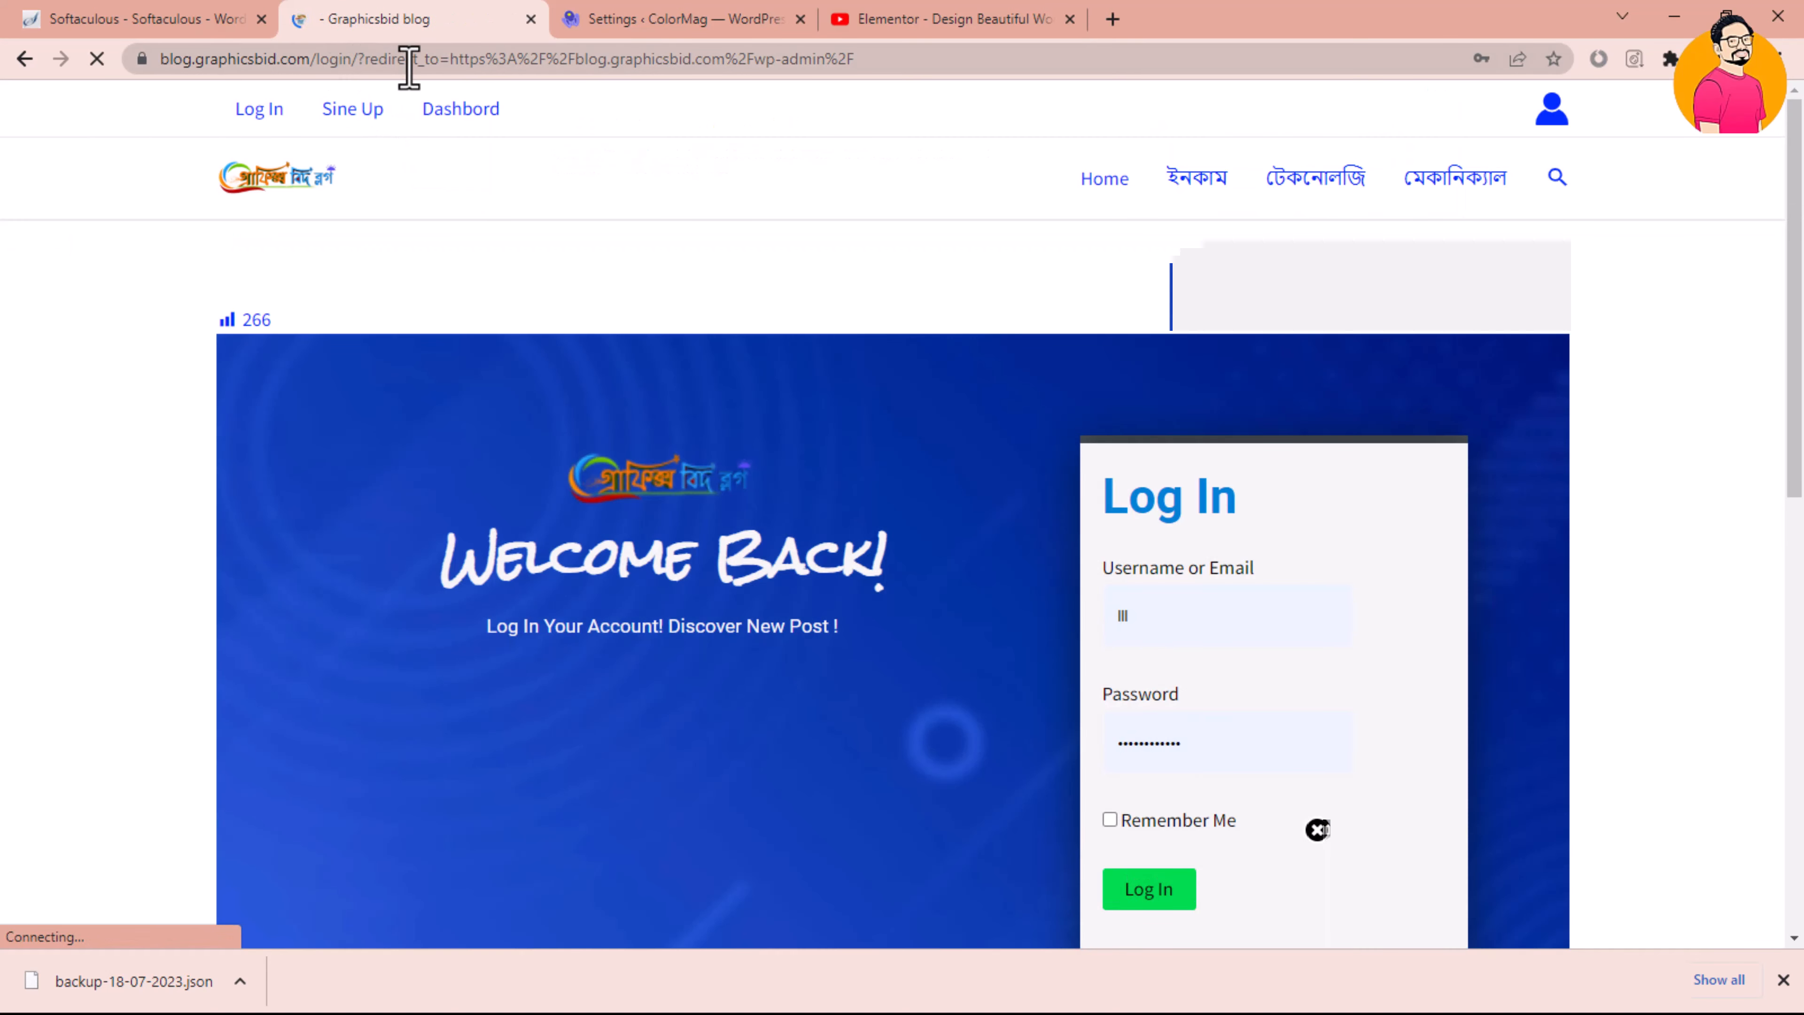
pyautogui.moveTo(390, 61); pyautogui.dragTo(785, 62)
pyautogui.click(780, 61)
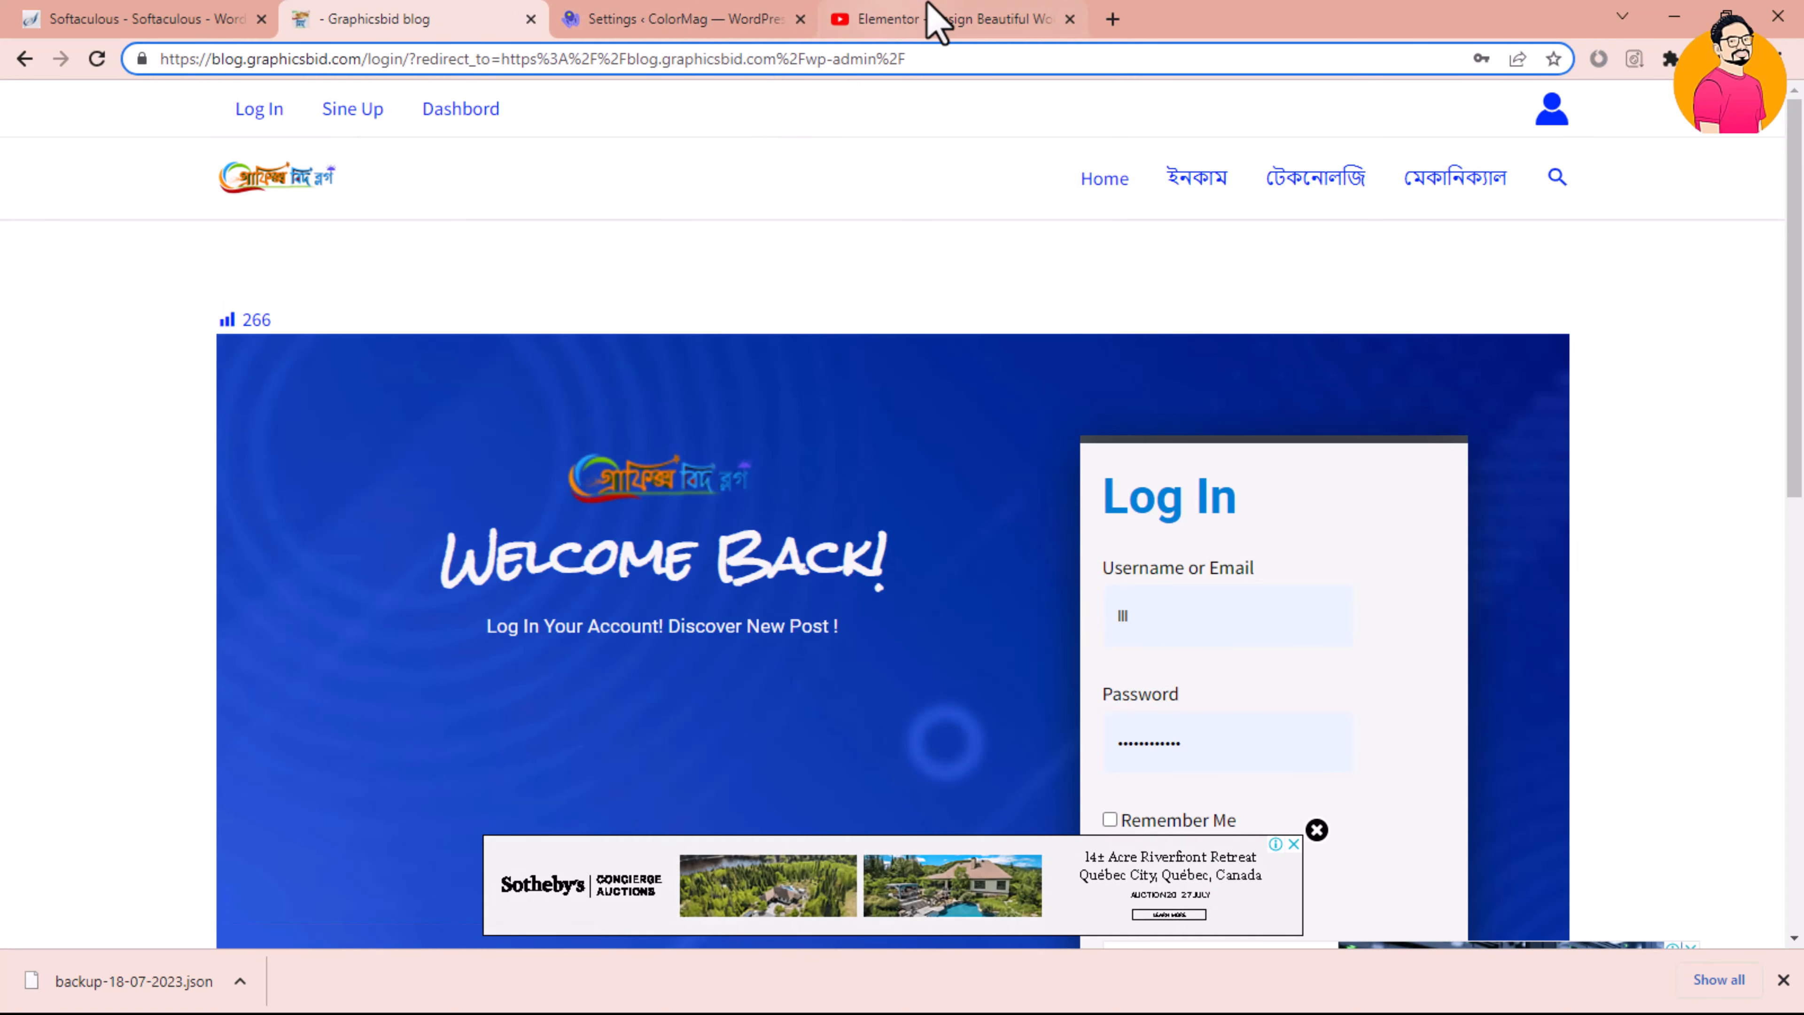
# Return to the test site's Ultimate Member forms and open the Default Login form for editing
pyautogui.click(866, 20)
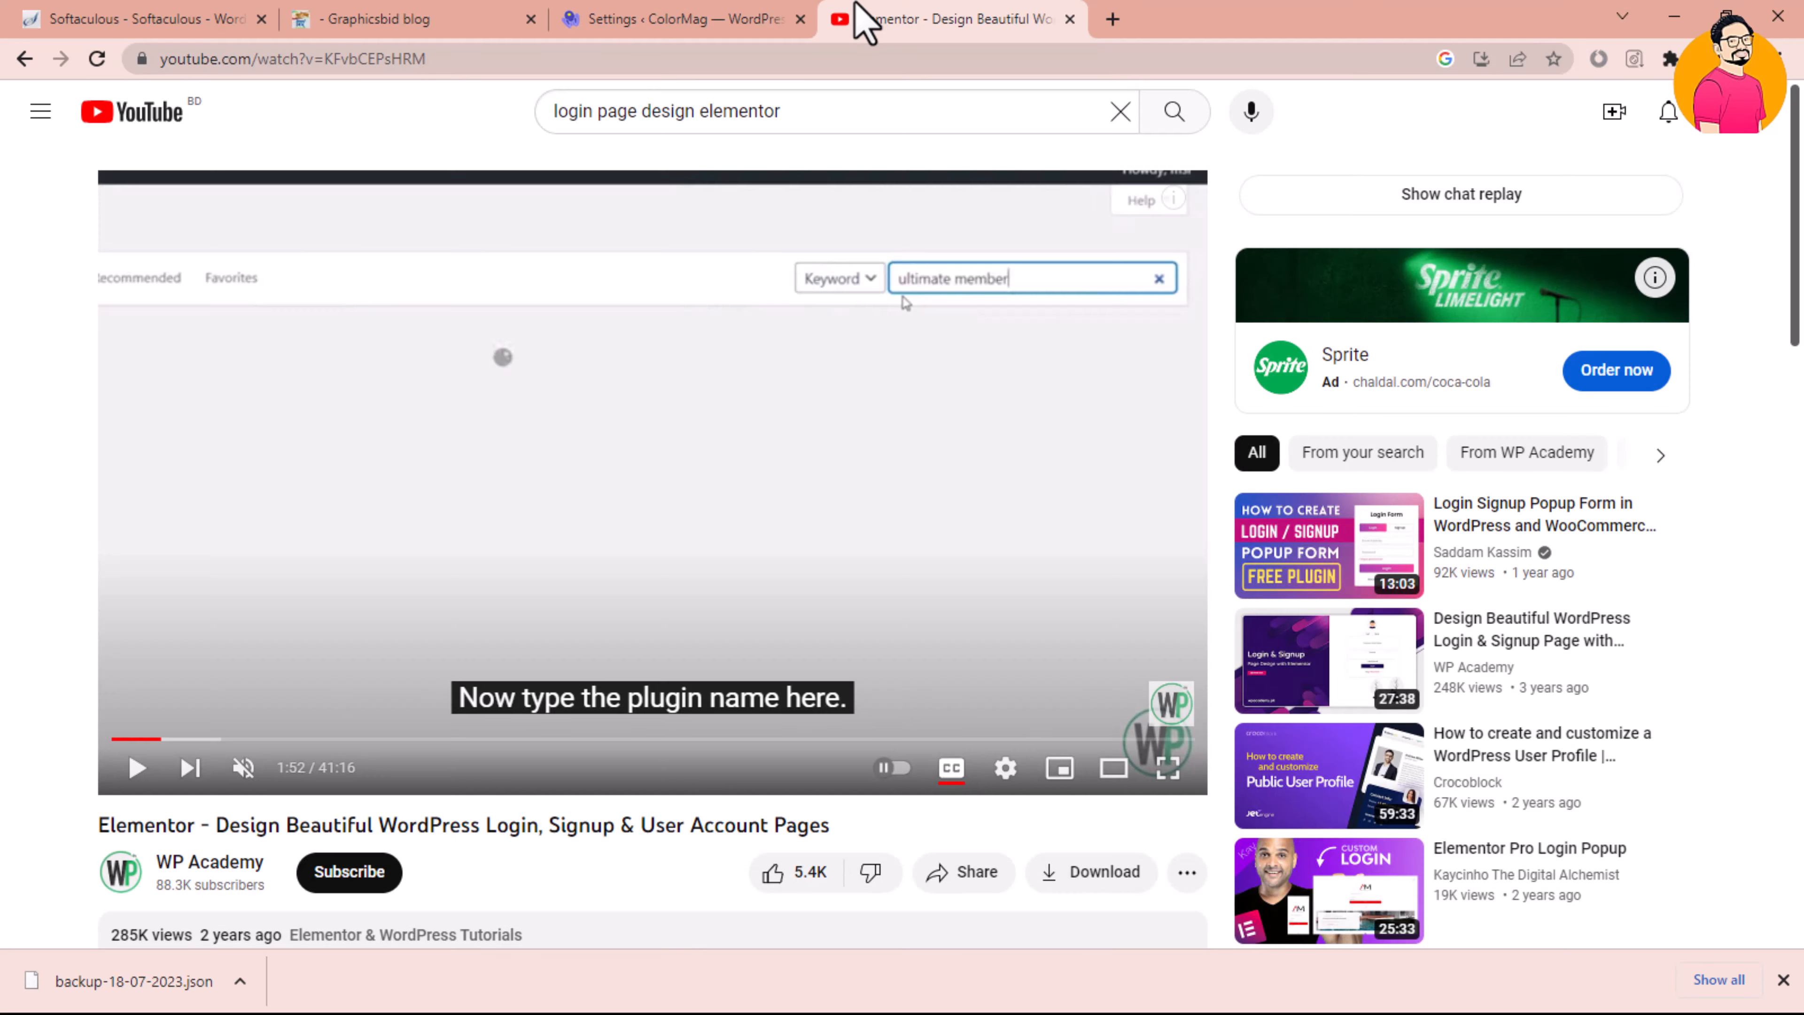
pyautogui.click(773, 26)
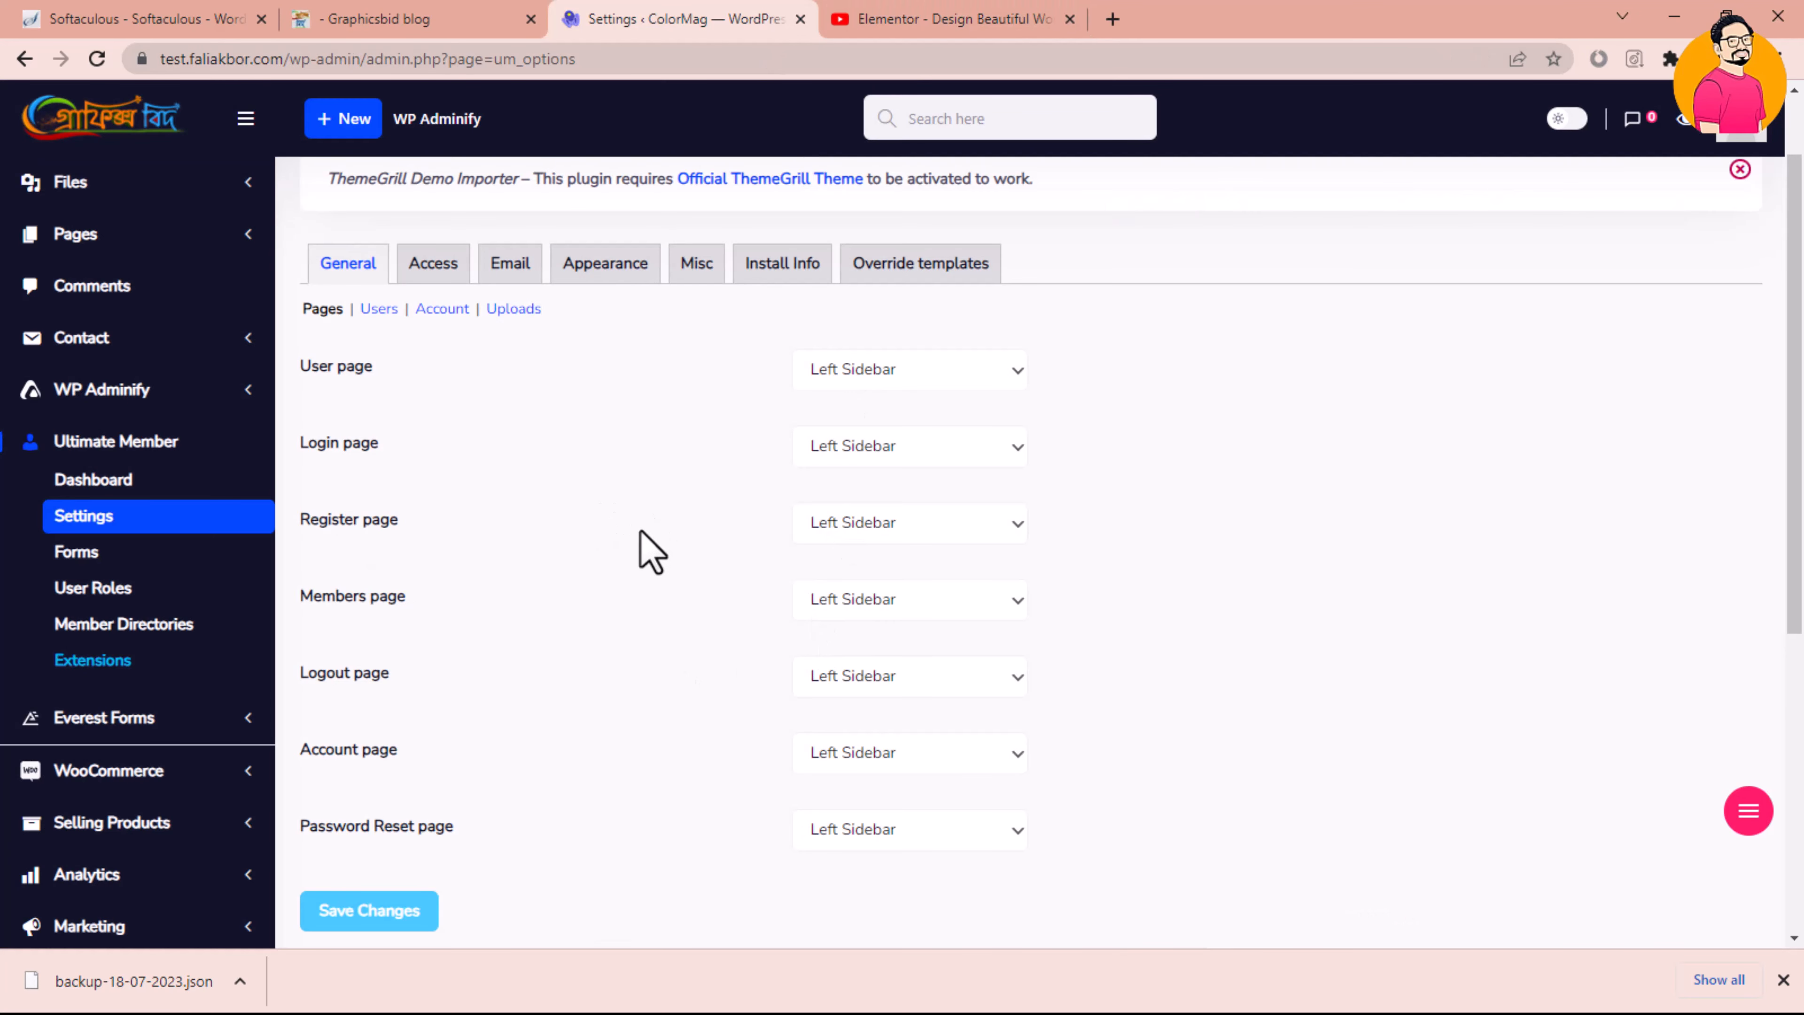
pyautogui.click(106, 562)
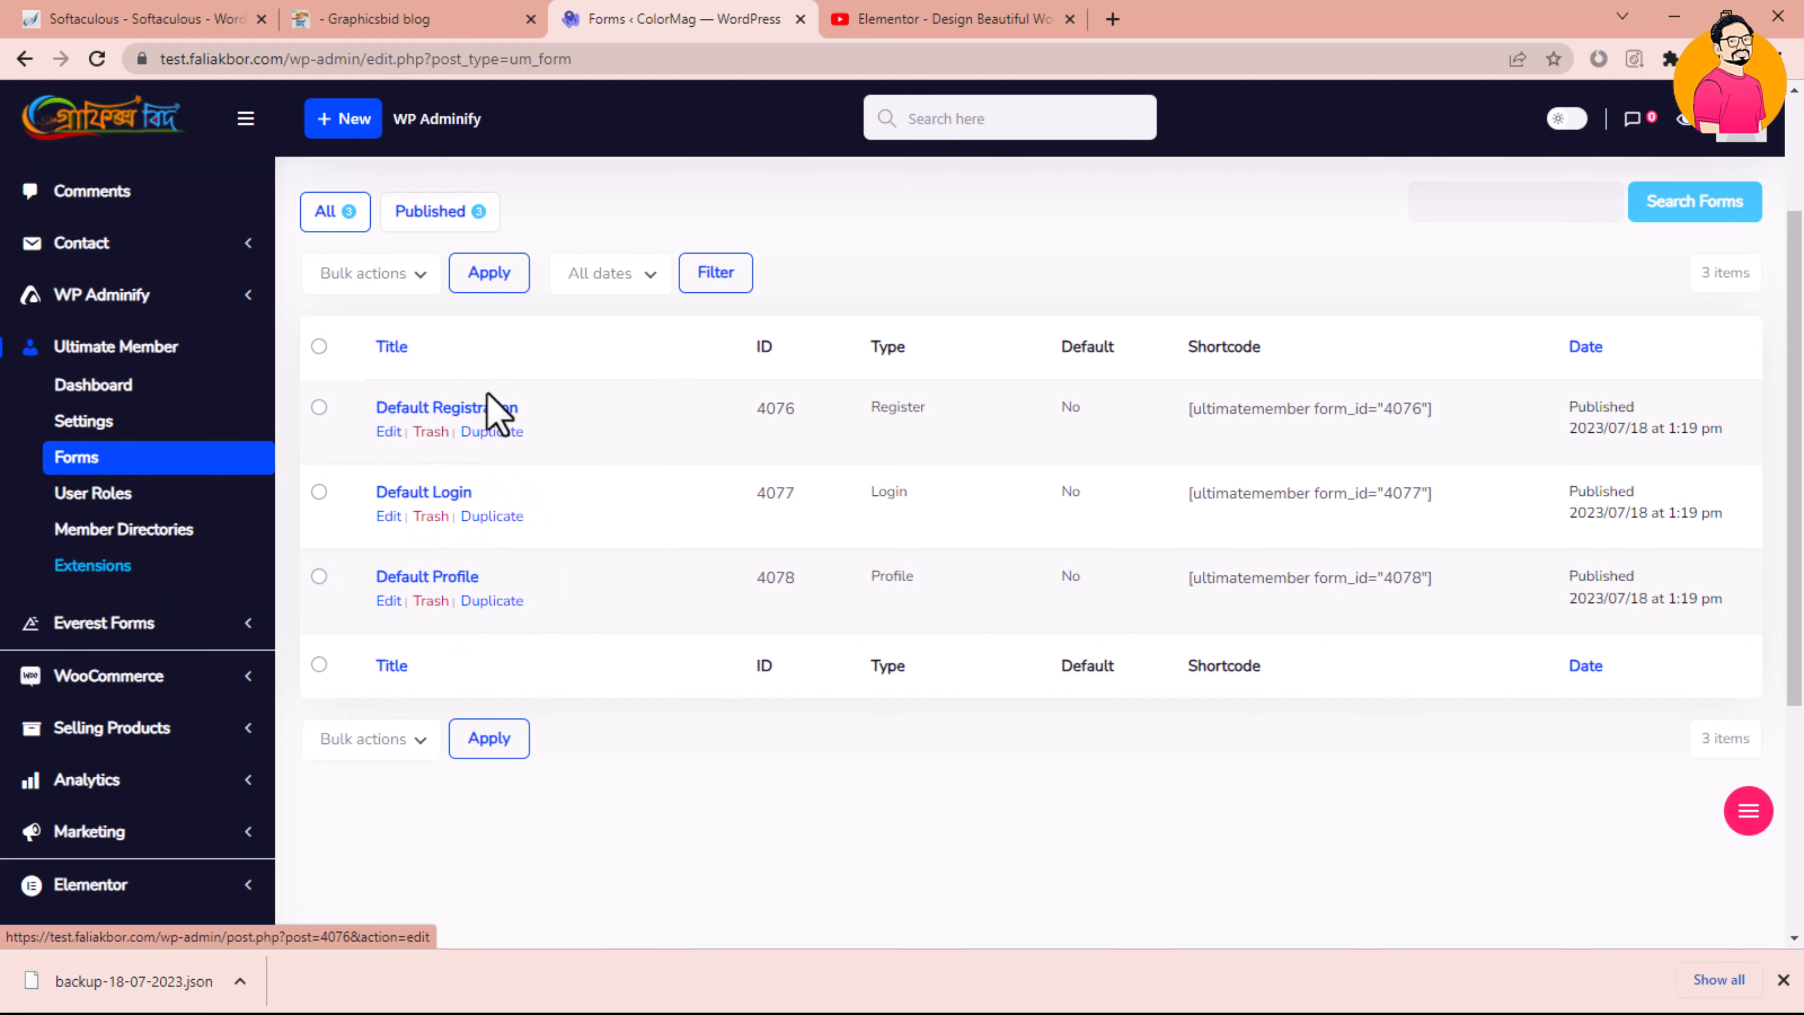
pyautogui.click(392, 523)
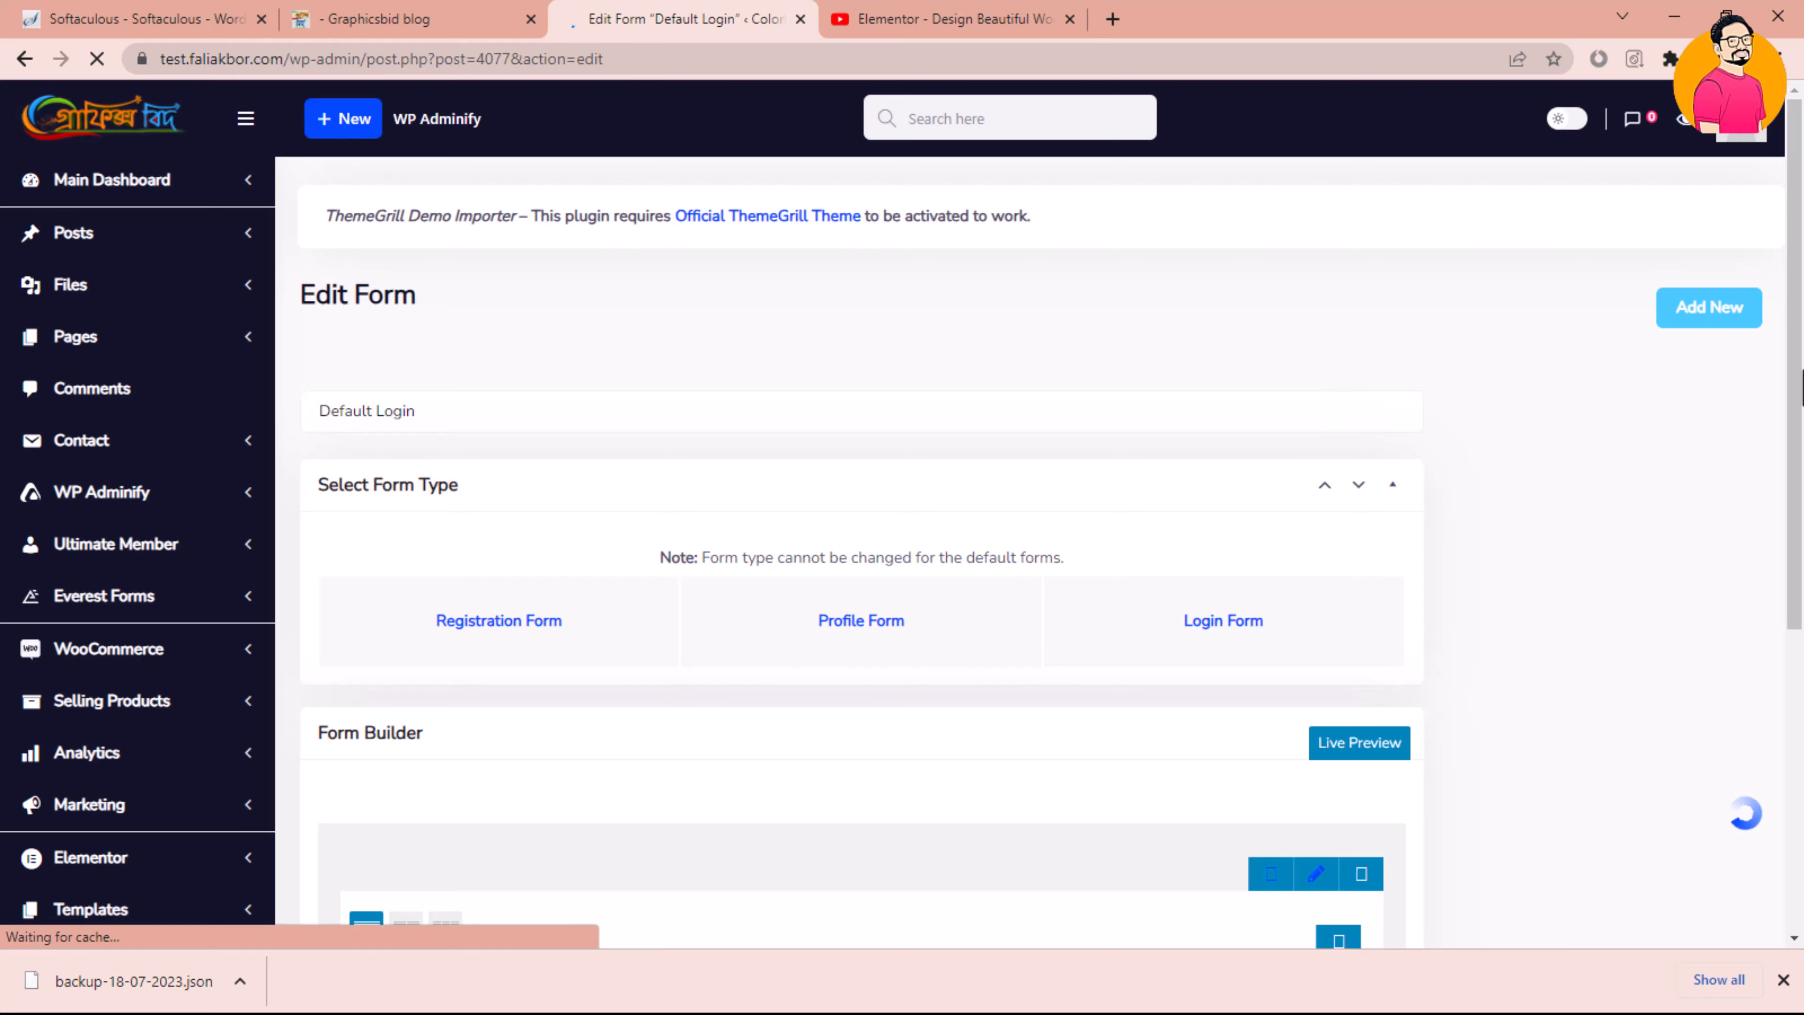
# Review the Default Login form's shortcode and form builder, and open the Username or E-mail field's settings
pyautogui.scroll(-5, 1586, 385)
pyautogui.moveTo(1803, 711); pyautogui.dragTo(1803, 731)
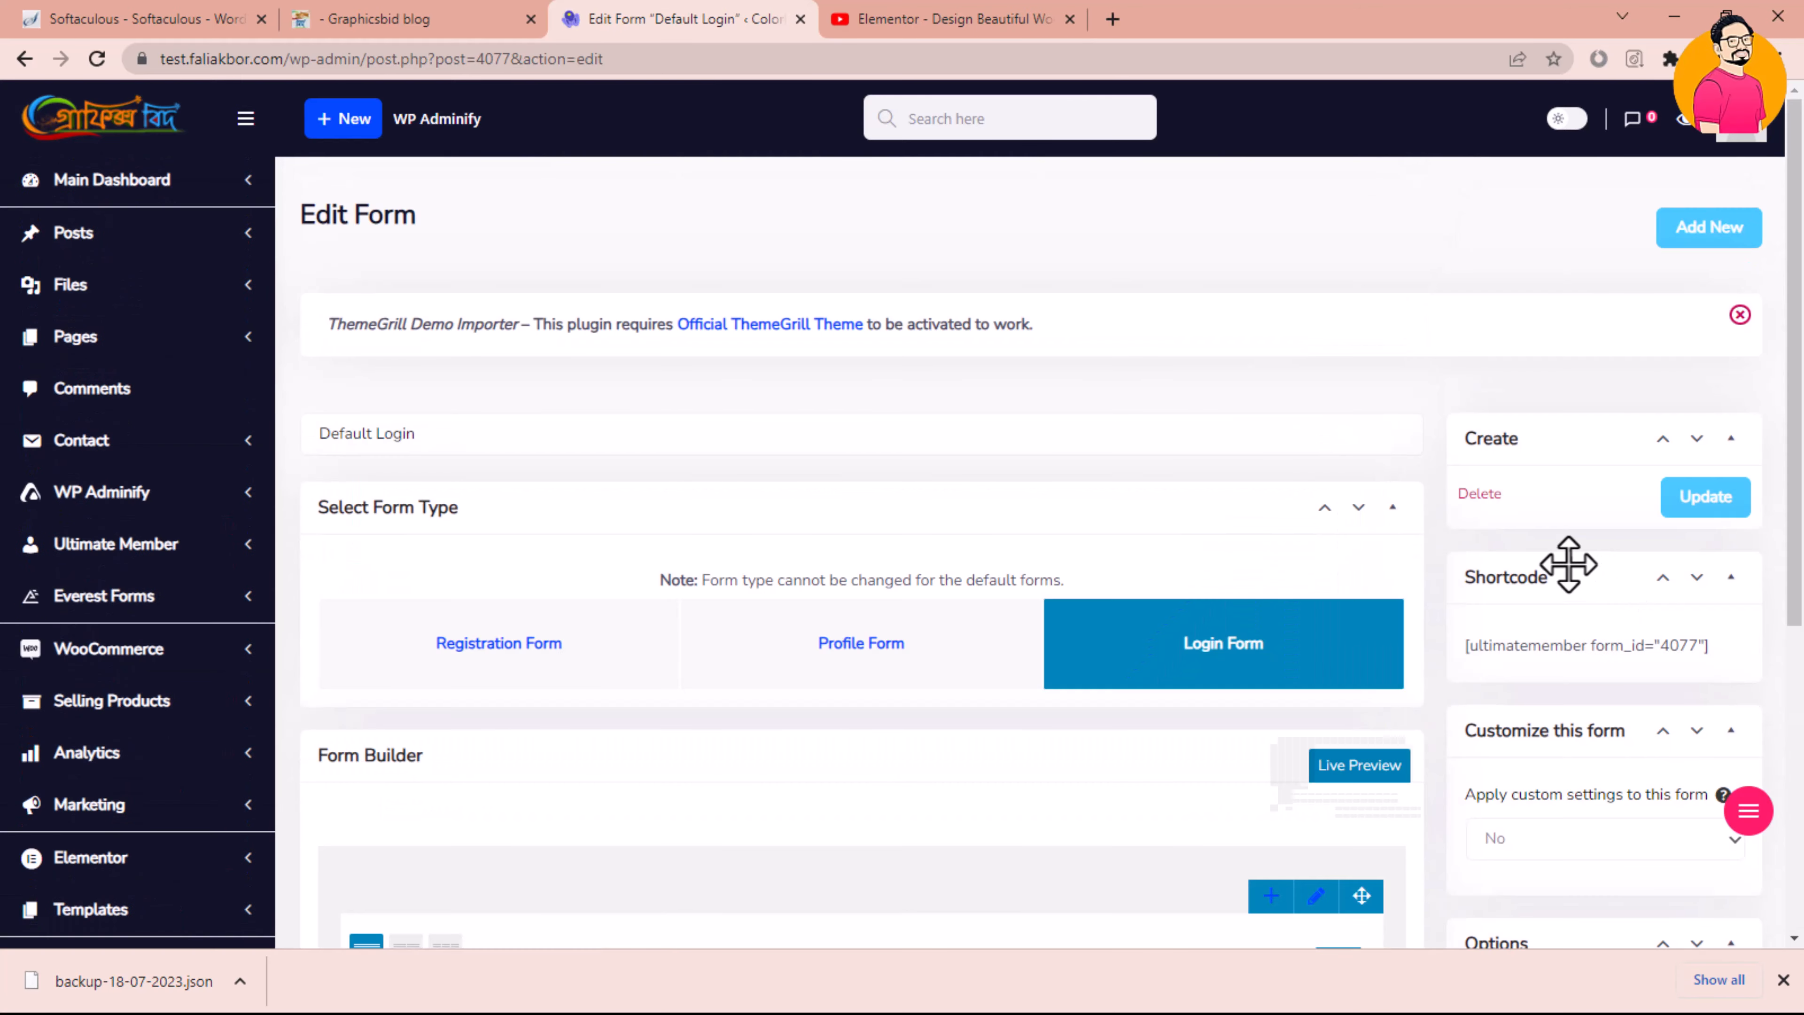
pyautogui.moveTo(1801, 455); pyautogui.dragTo(1801, 753)
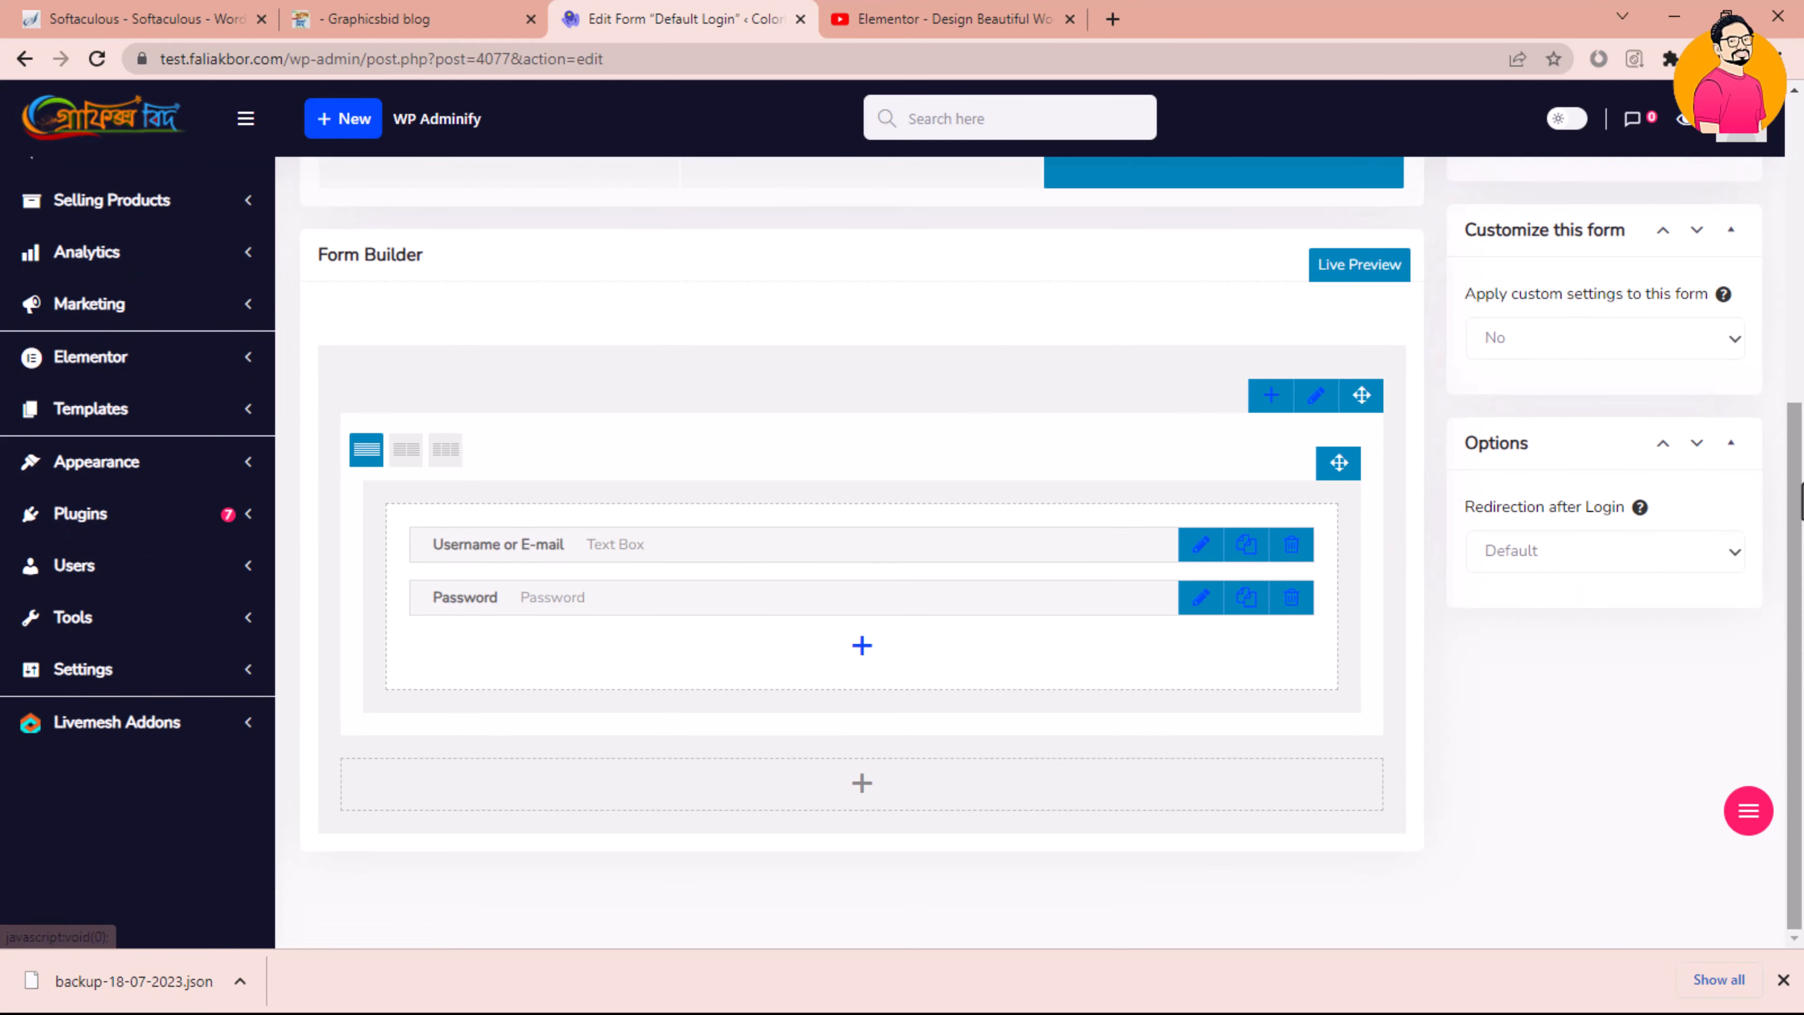
pyautogui.moveTo(1801, 597)
pyautogui.mouseDown()
pyautogui.moveTo(1801, 409)
pyautogui.moveTo(1801, 598)
pyautogui.mouseUp()
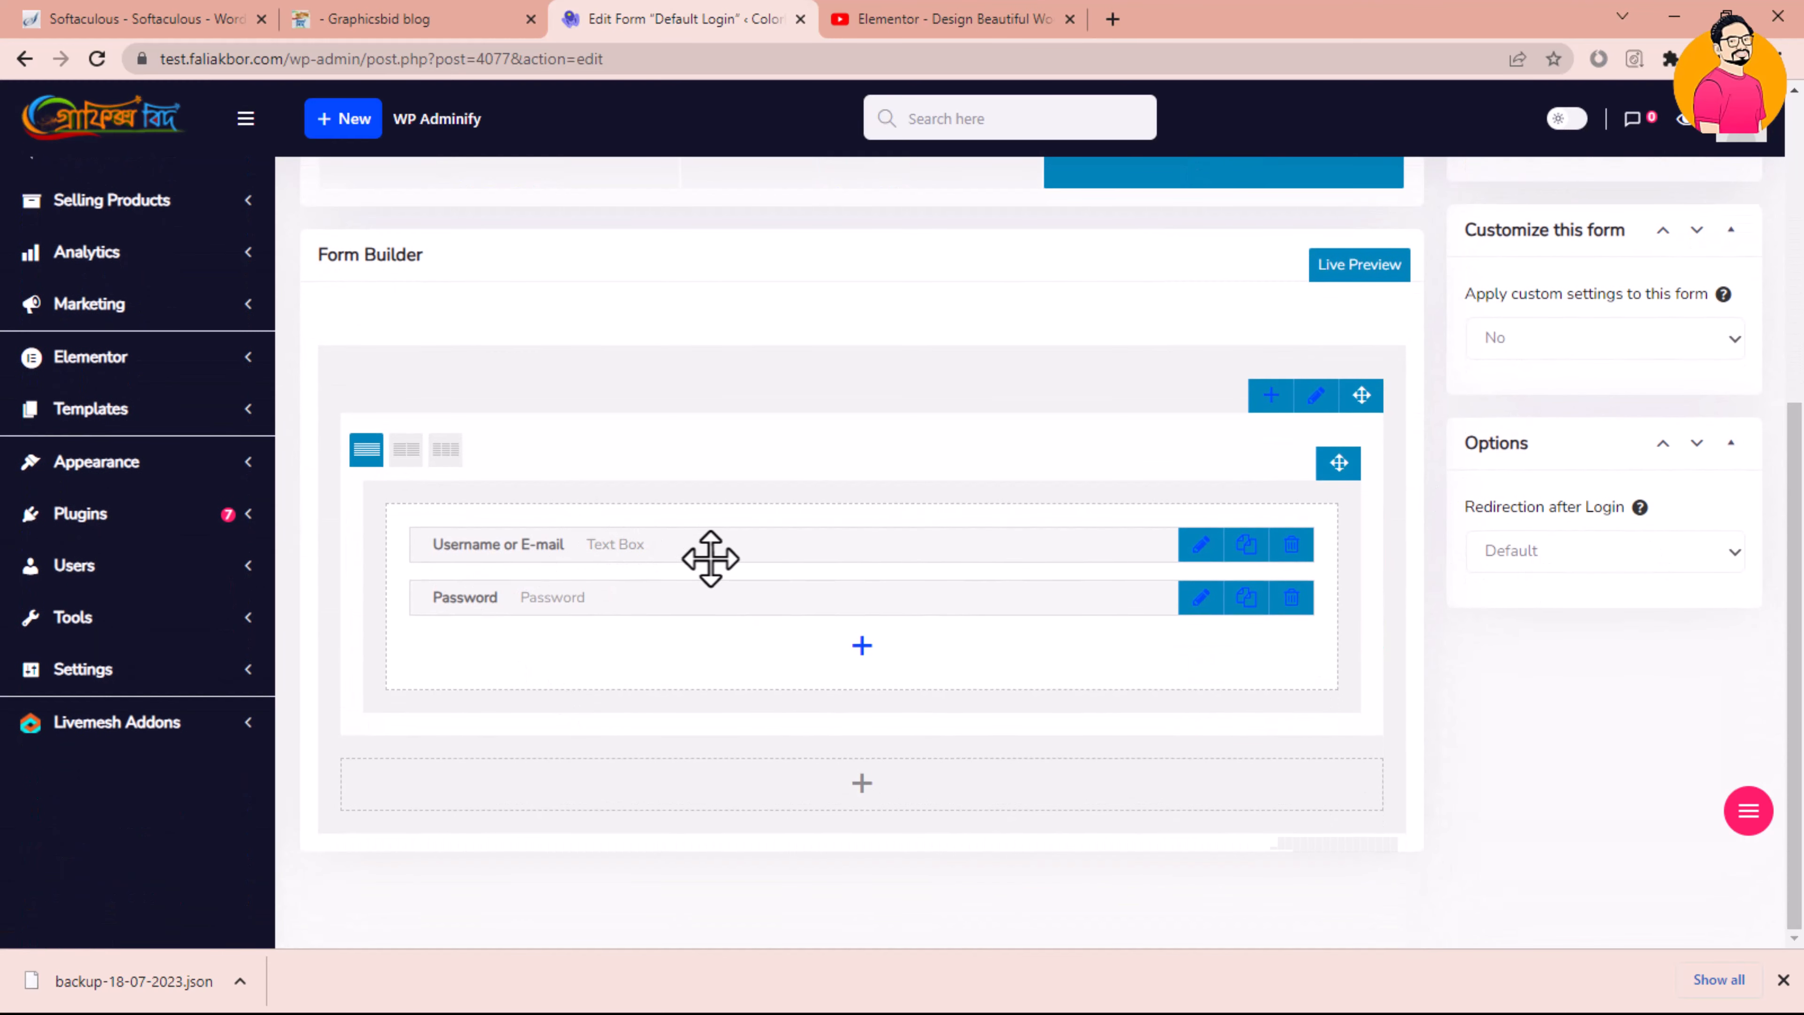
pyautogui.click(1200, 545)
pyautogui.click(660, 277)
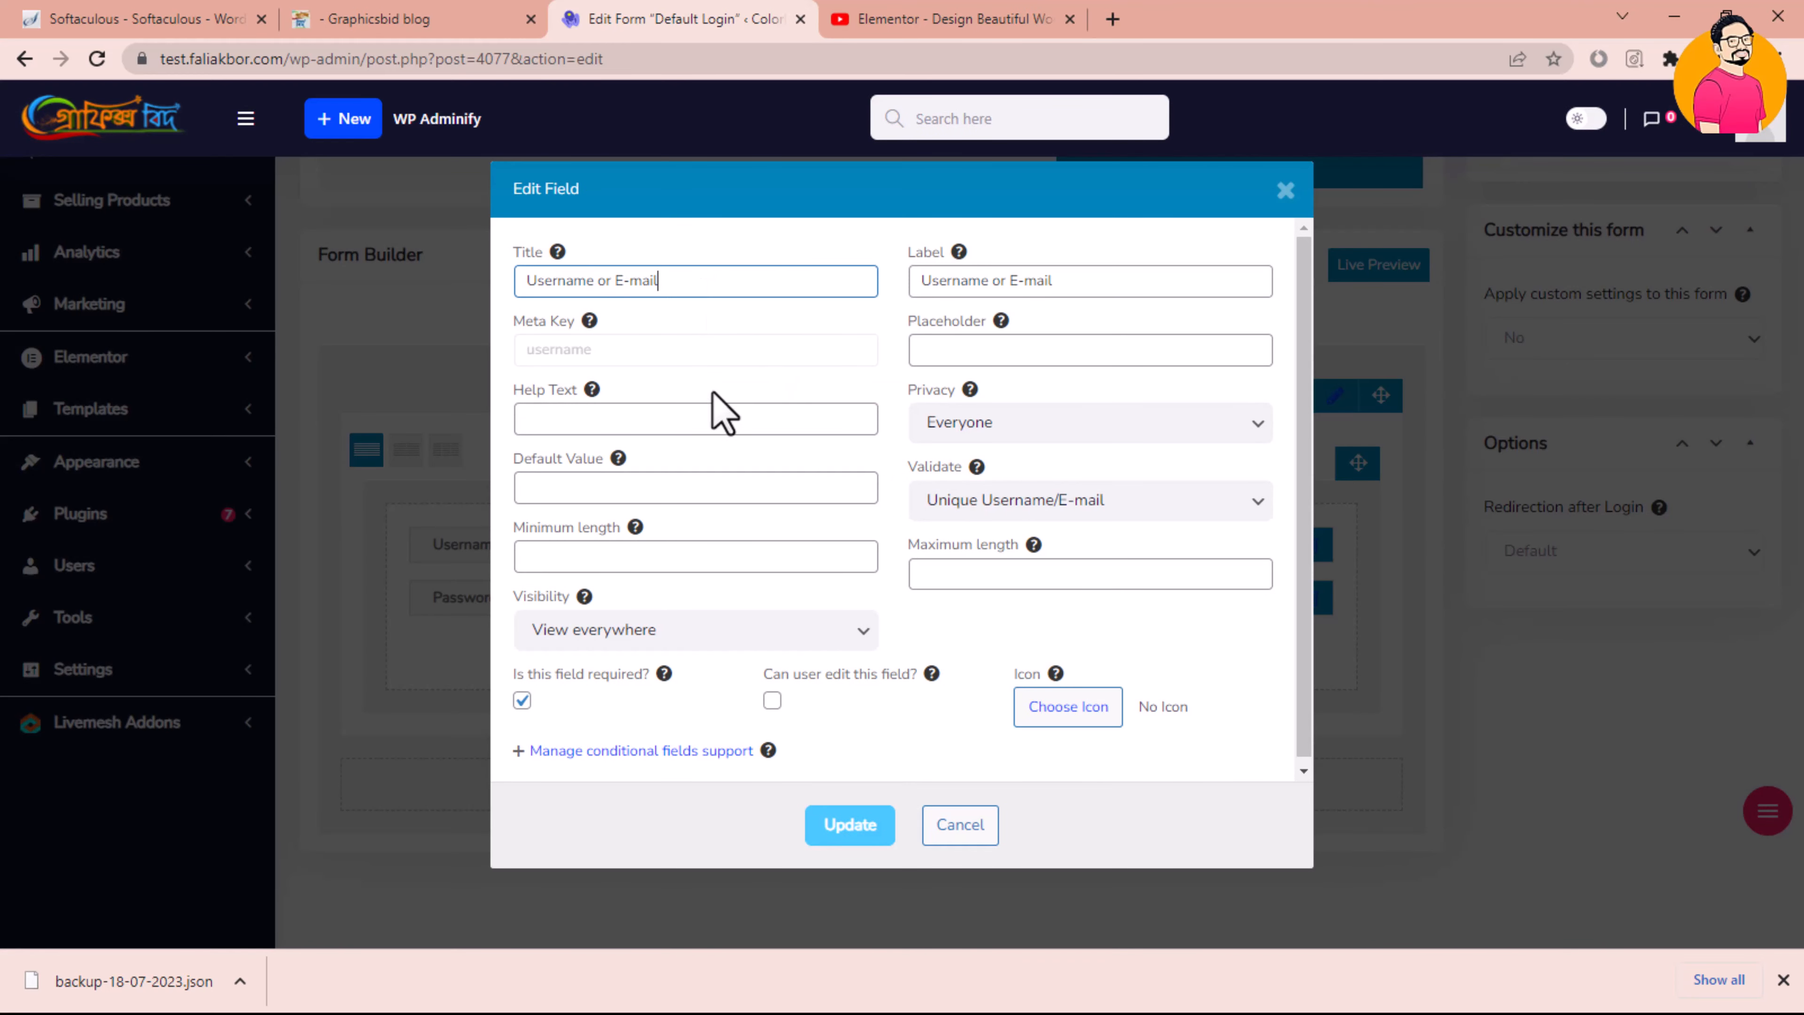
# Compare the Username or E-mail field's settings with the Graphicsbid blog's login form, clearing the prefilled username there
pyautogui.click(497, 18)
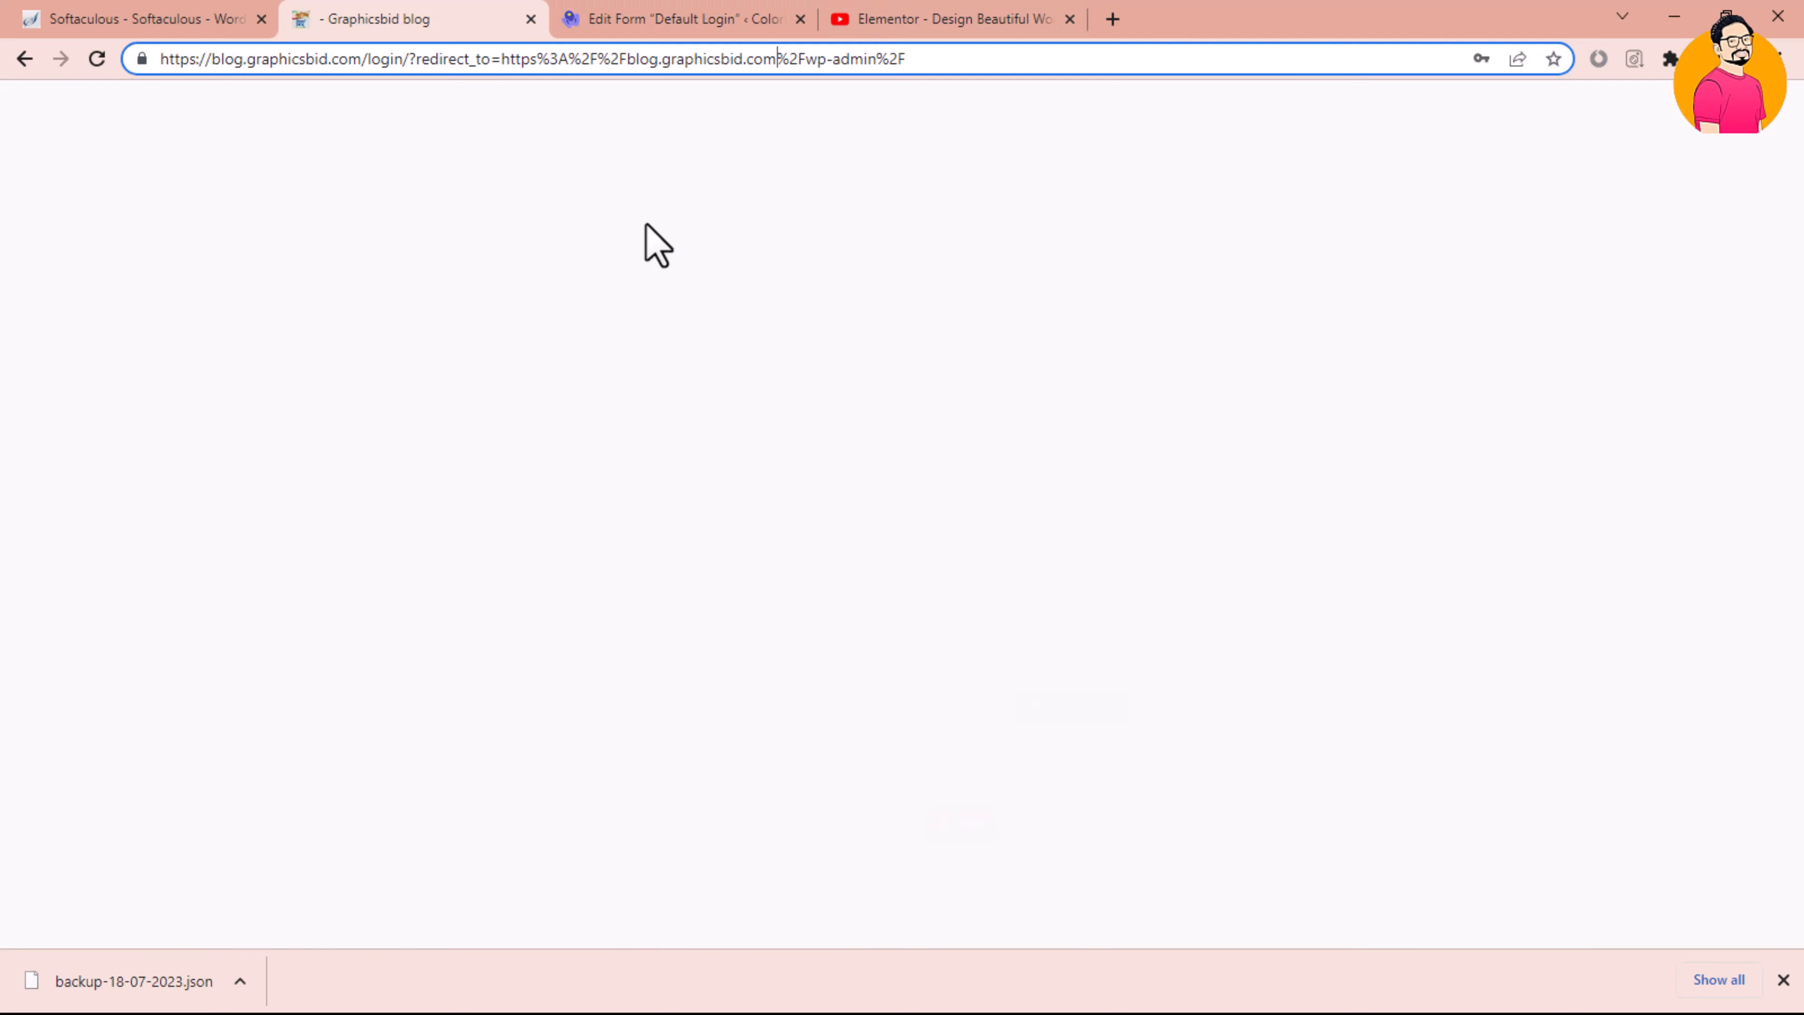
pyautogui.moveTo(1120, 570); pyautogui.dragTo(1216, 569)
pyautogui.click(711, 19)
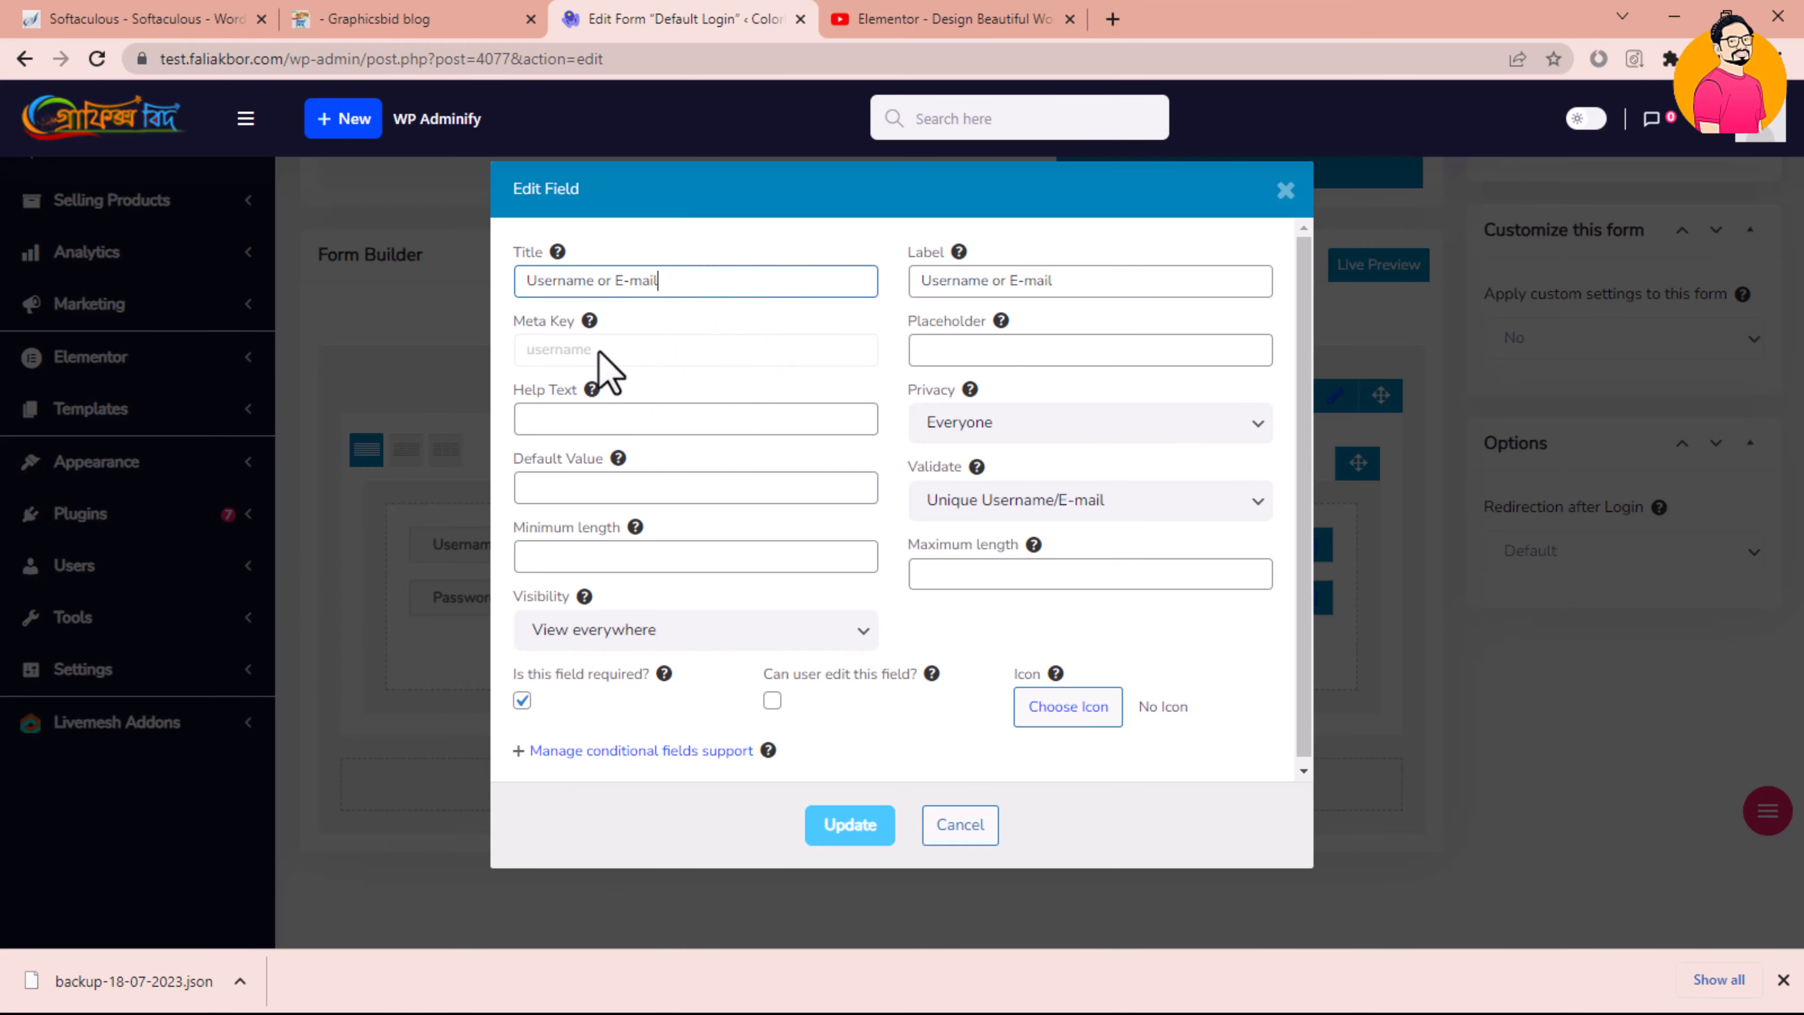
pyautogui.click(419, 18)
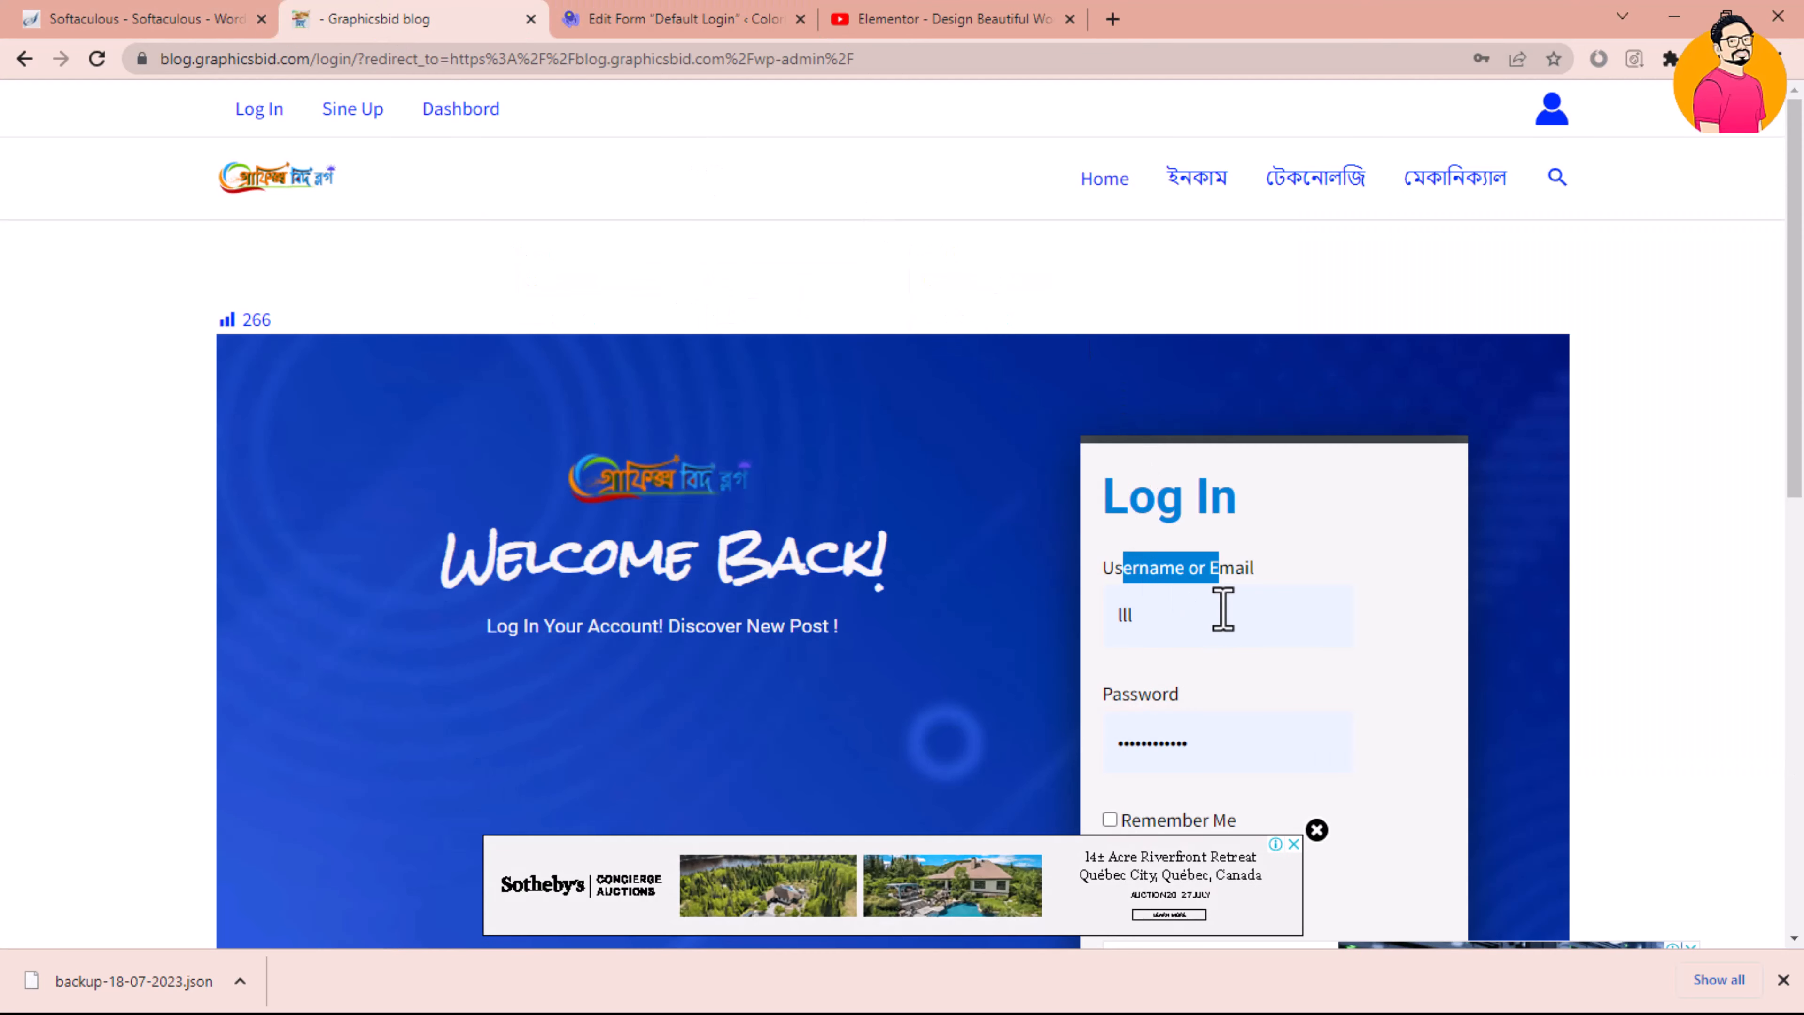
pyautogui.moveTo(1177, 620); pyautogui.dragTo(973, 613)
pyautogui.press('BackSpace')
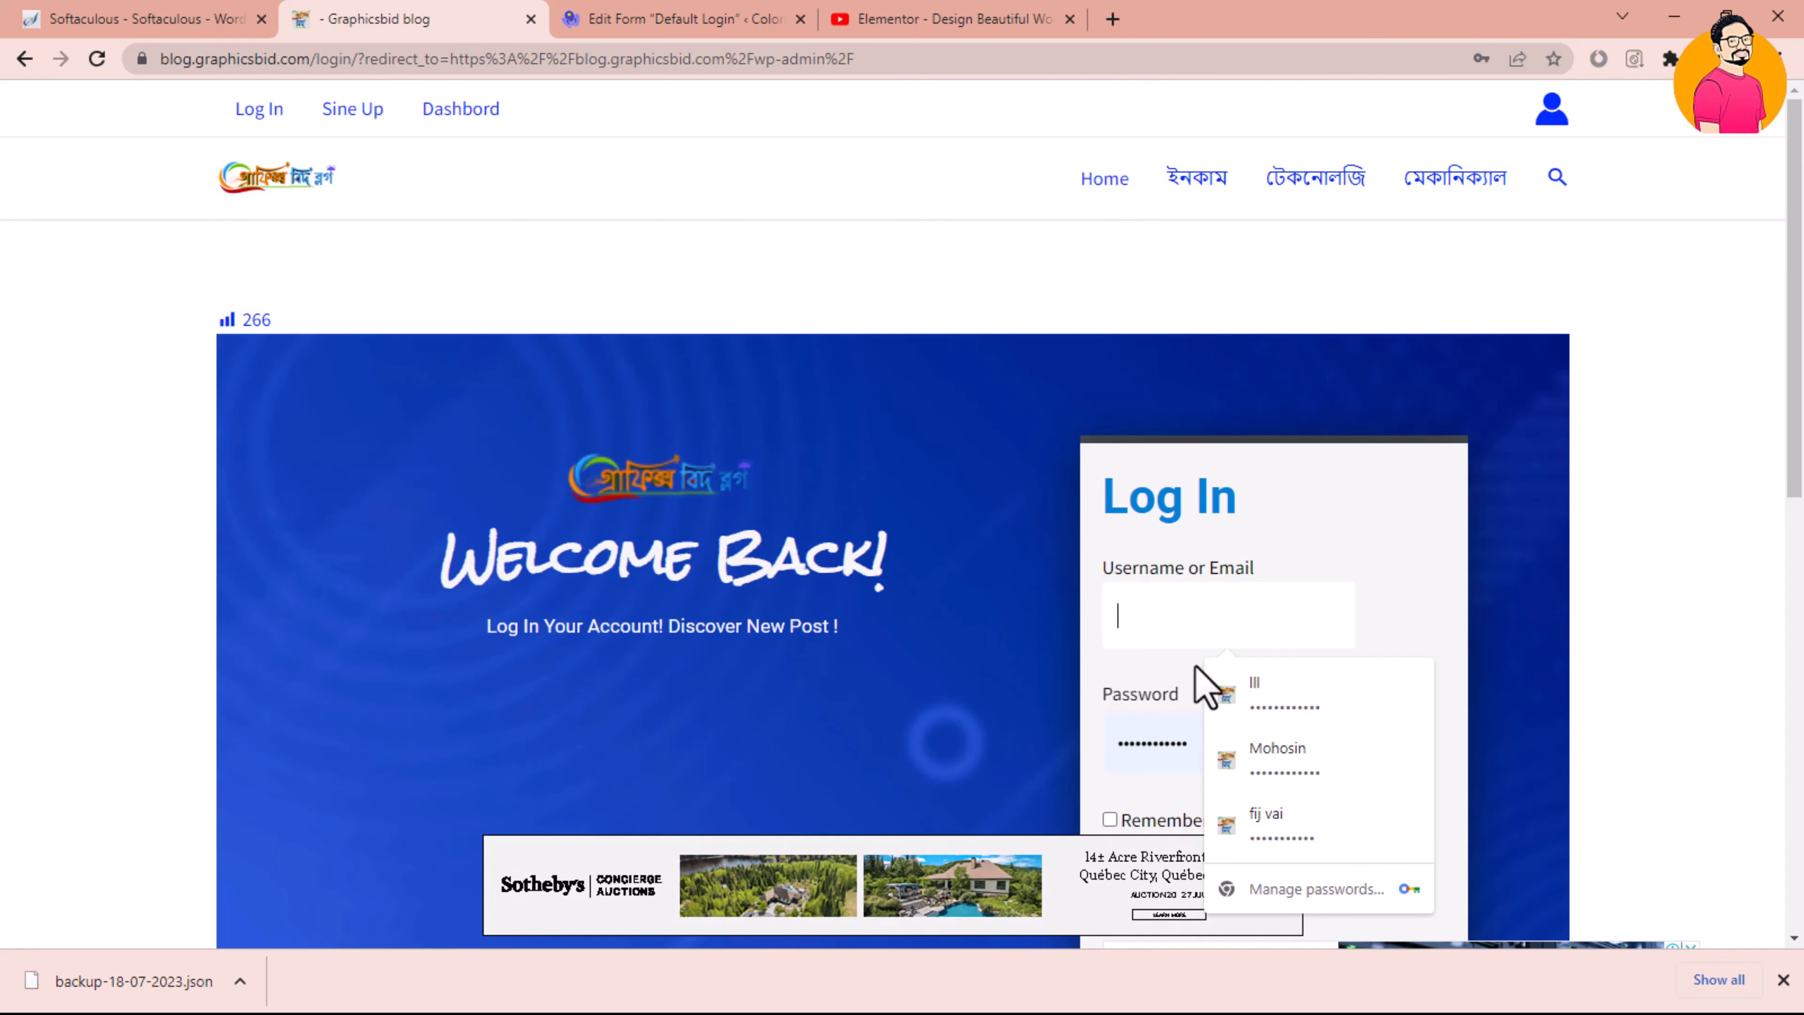
pyautogui.click(568, 14)
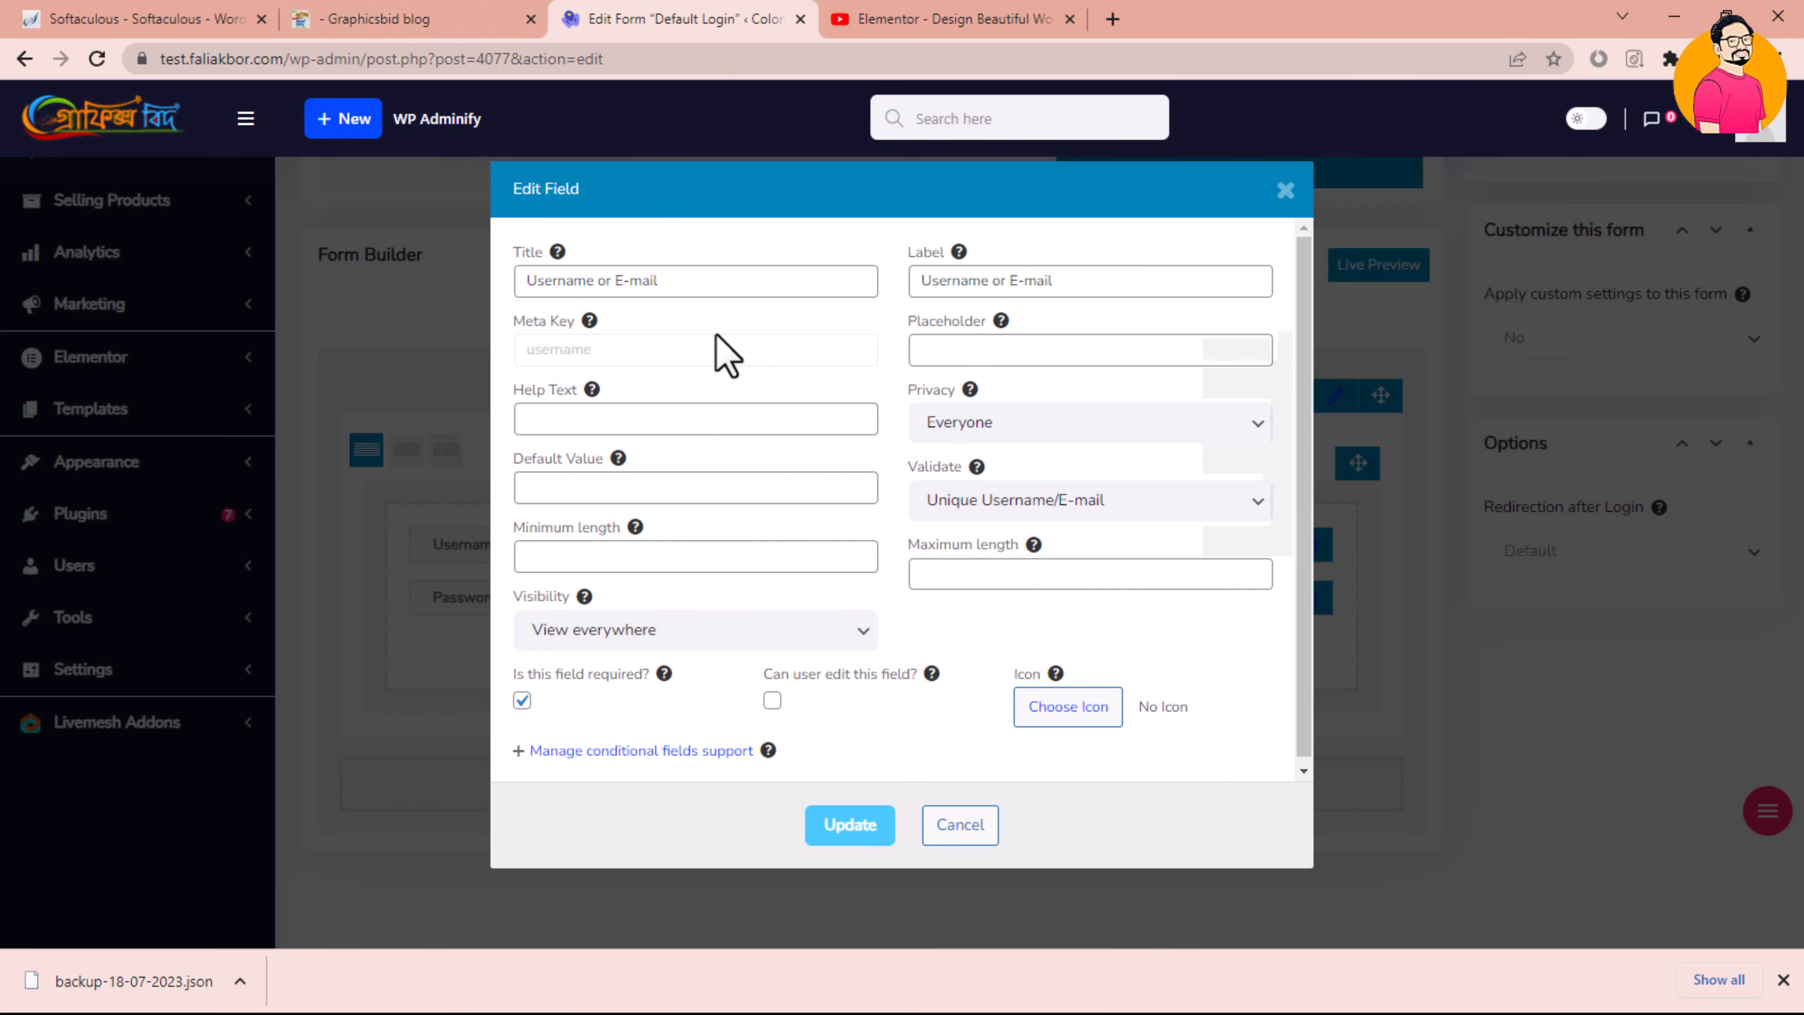
# Examine the username field's Placeholder and Help Text settings against the blog's login form, and leave the settings without saving
pyautogui.click(1048, 353)
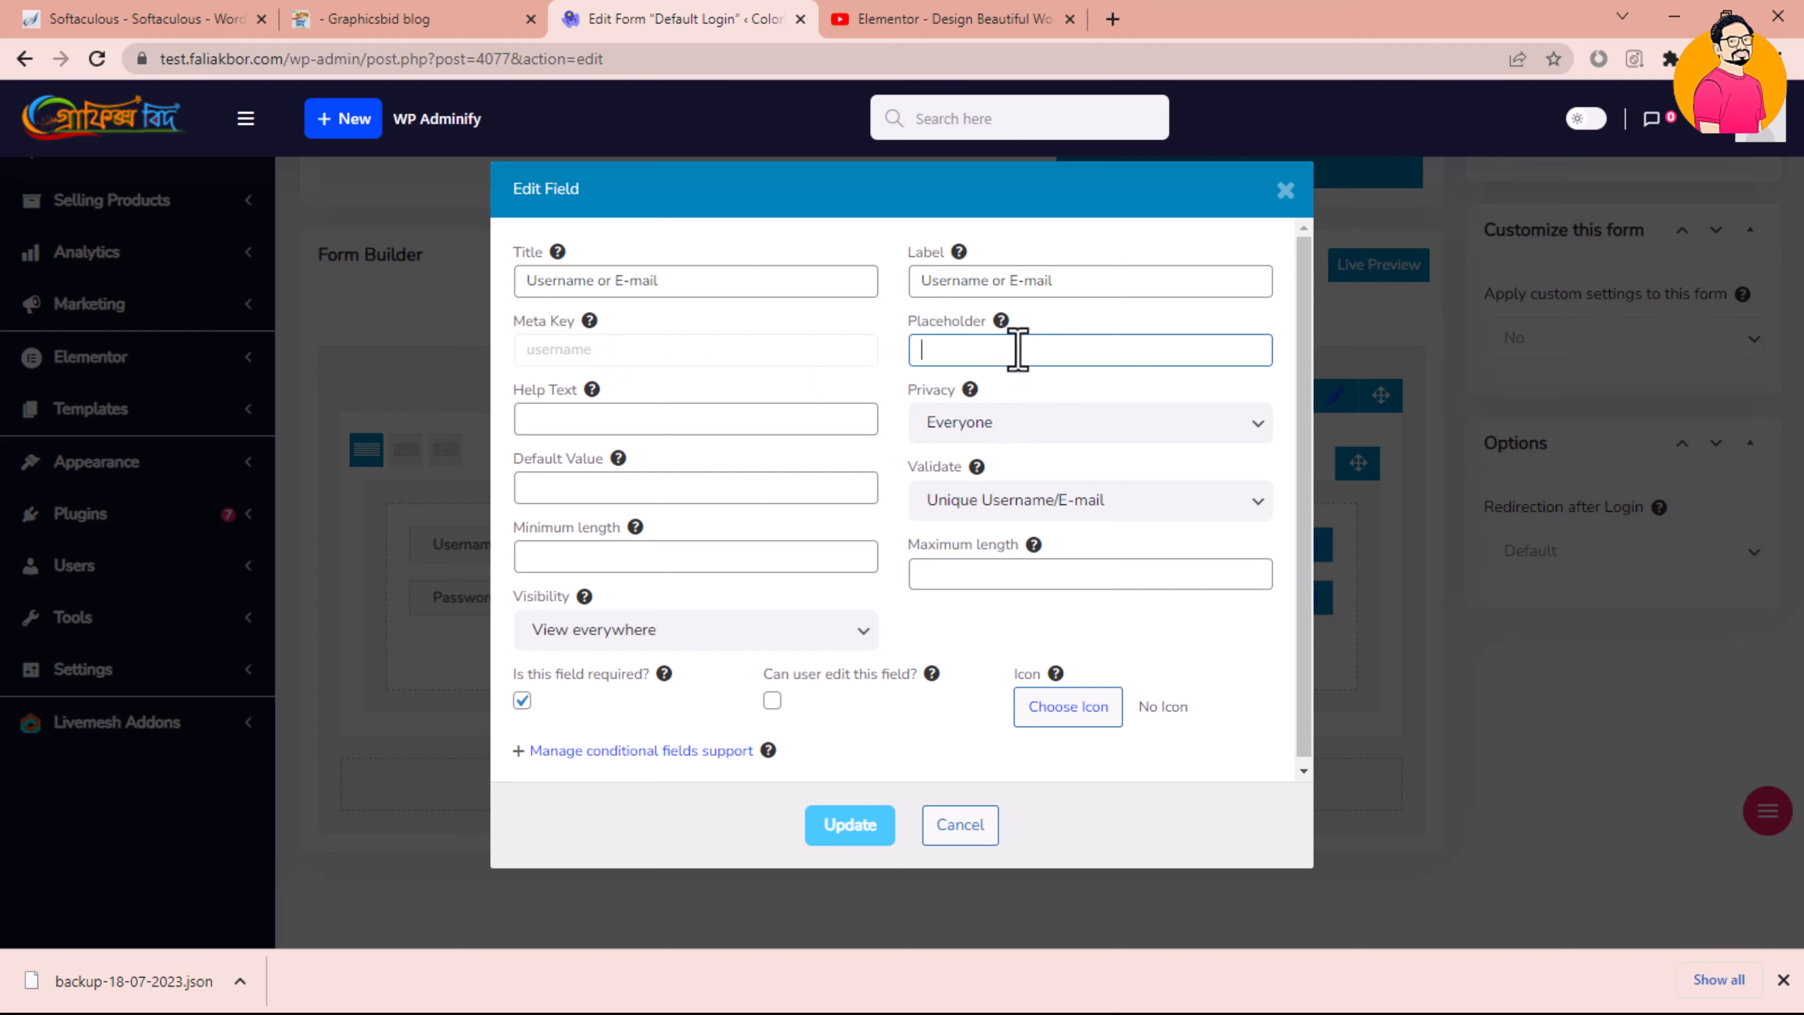
pyautogui.click(669, 419)
pyautogui.click(385, 10)
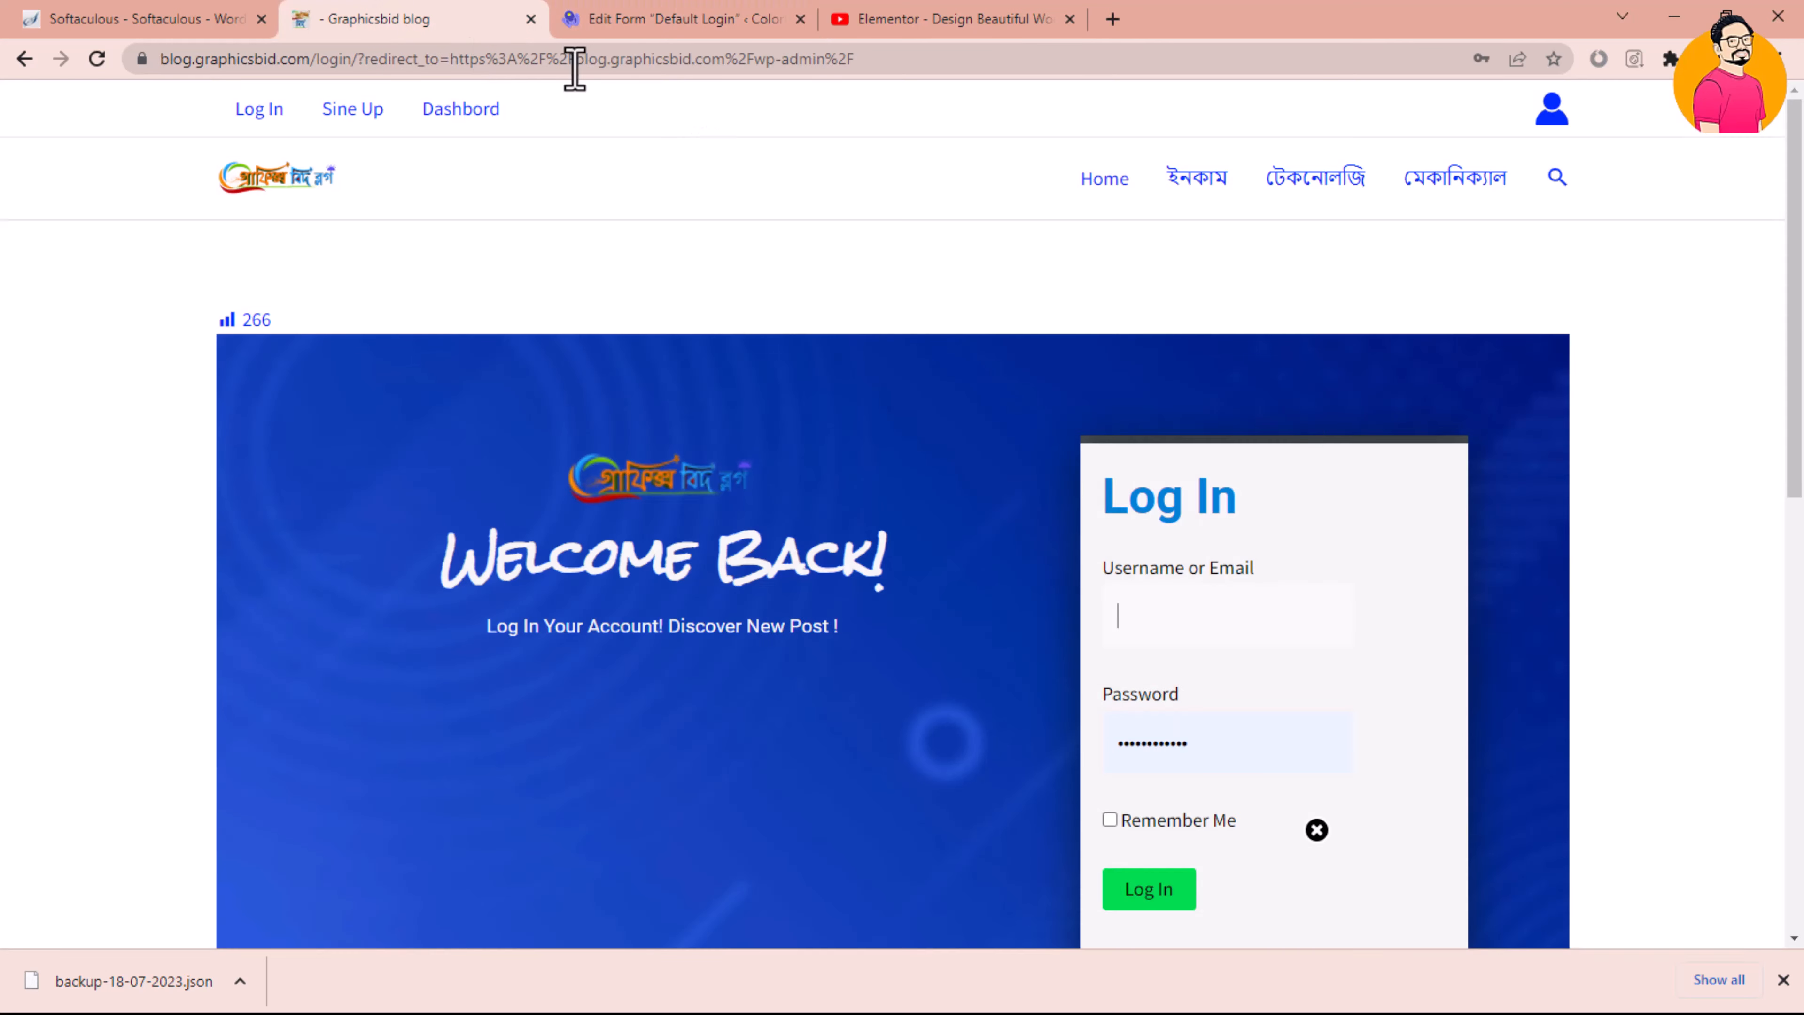
pyautogui.click(679, 18)
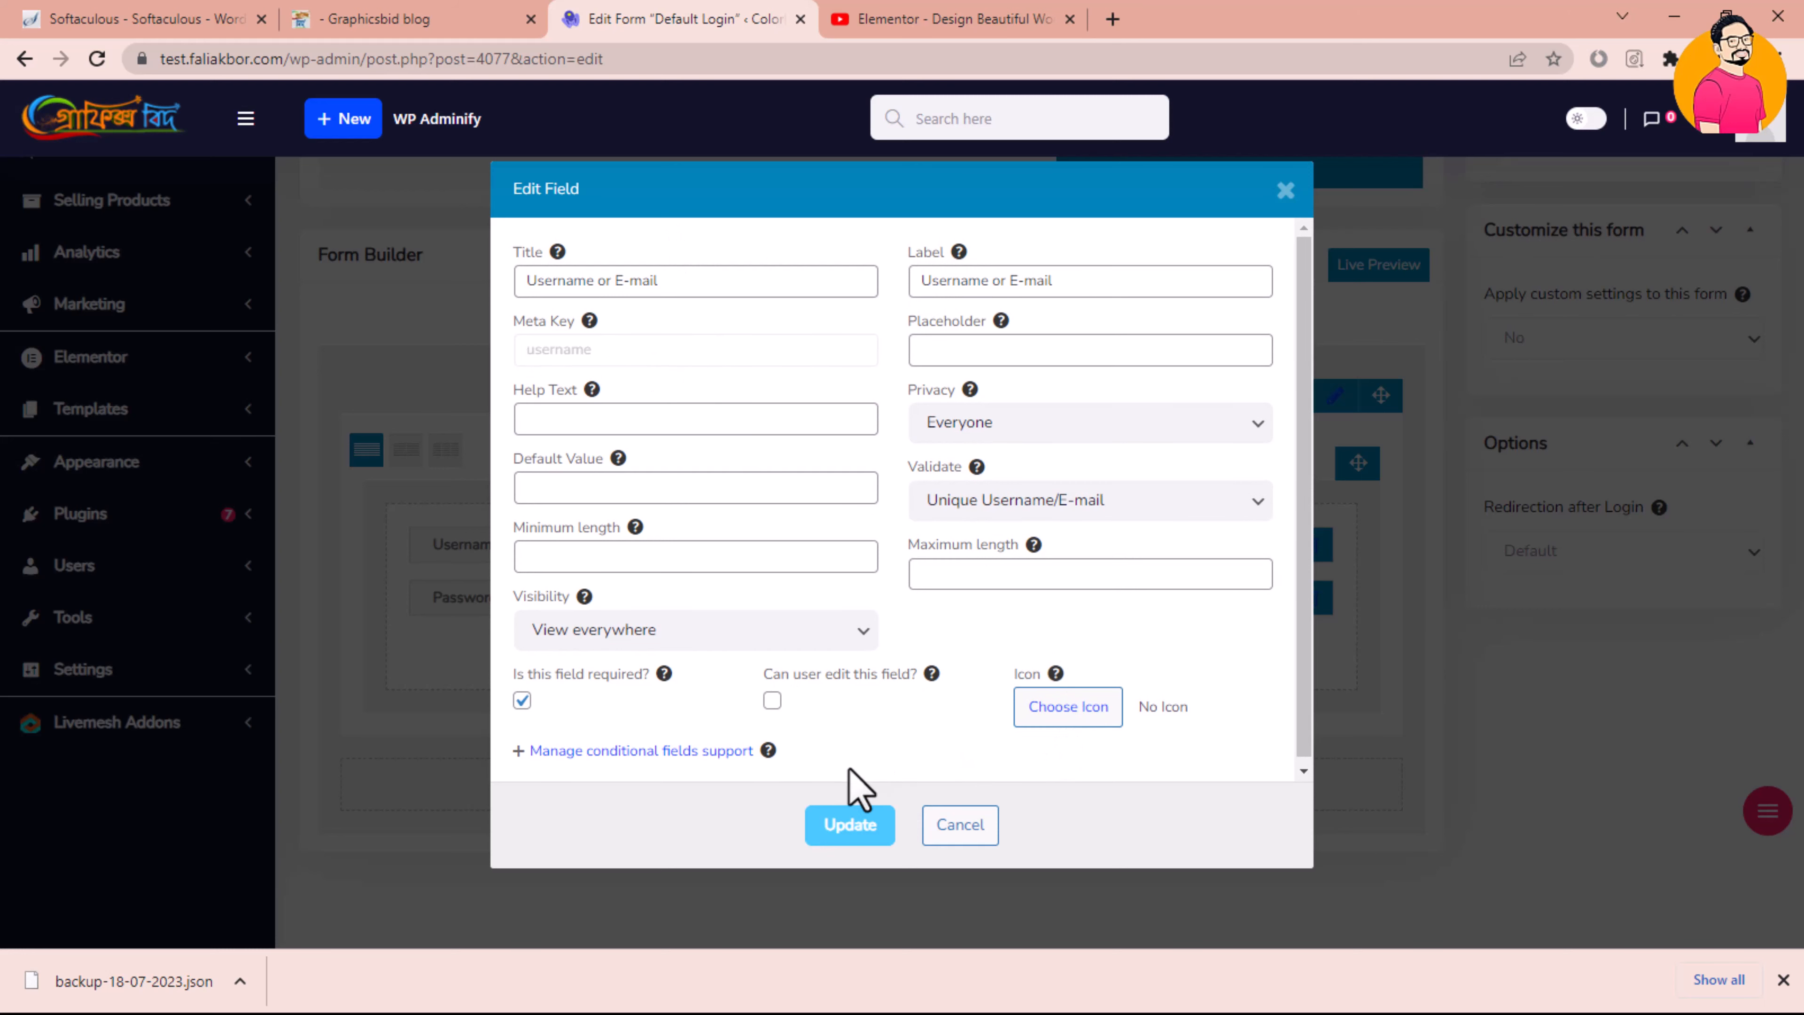
pyautogui.click(963, 828)
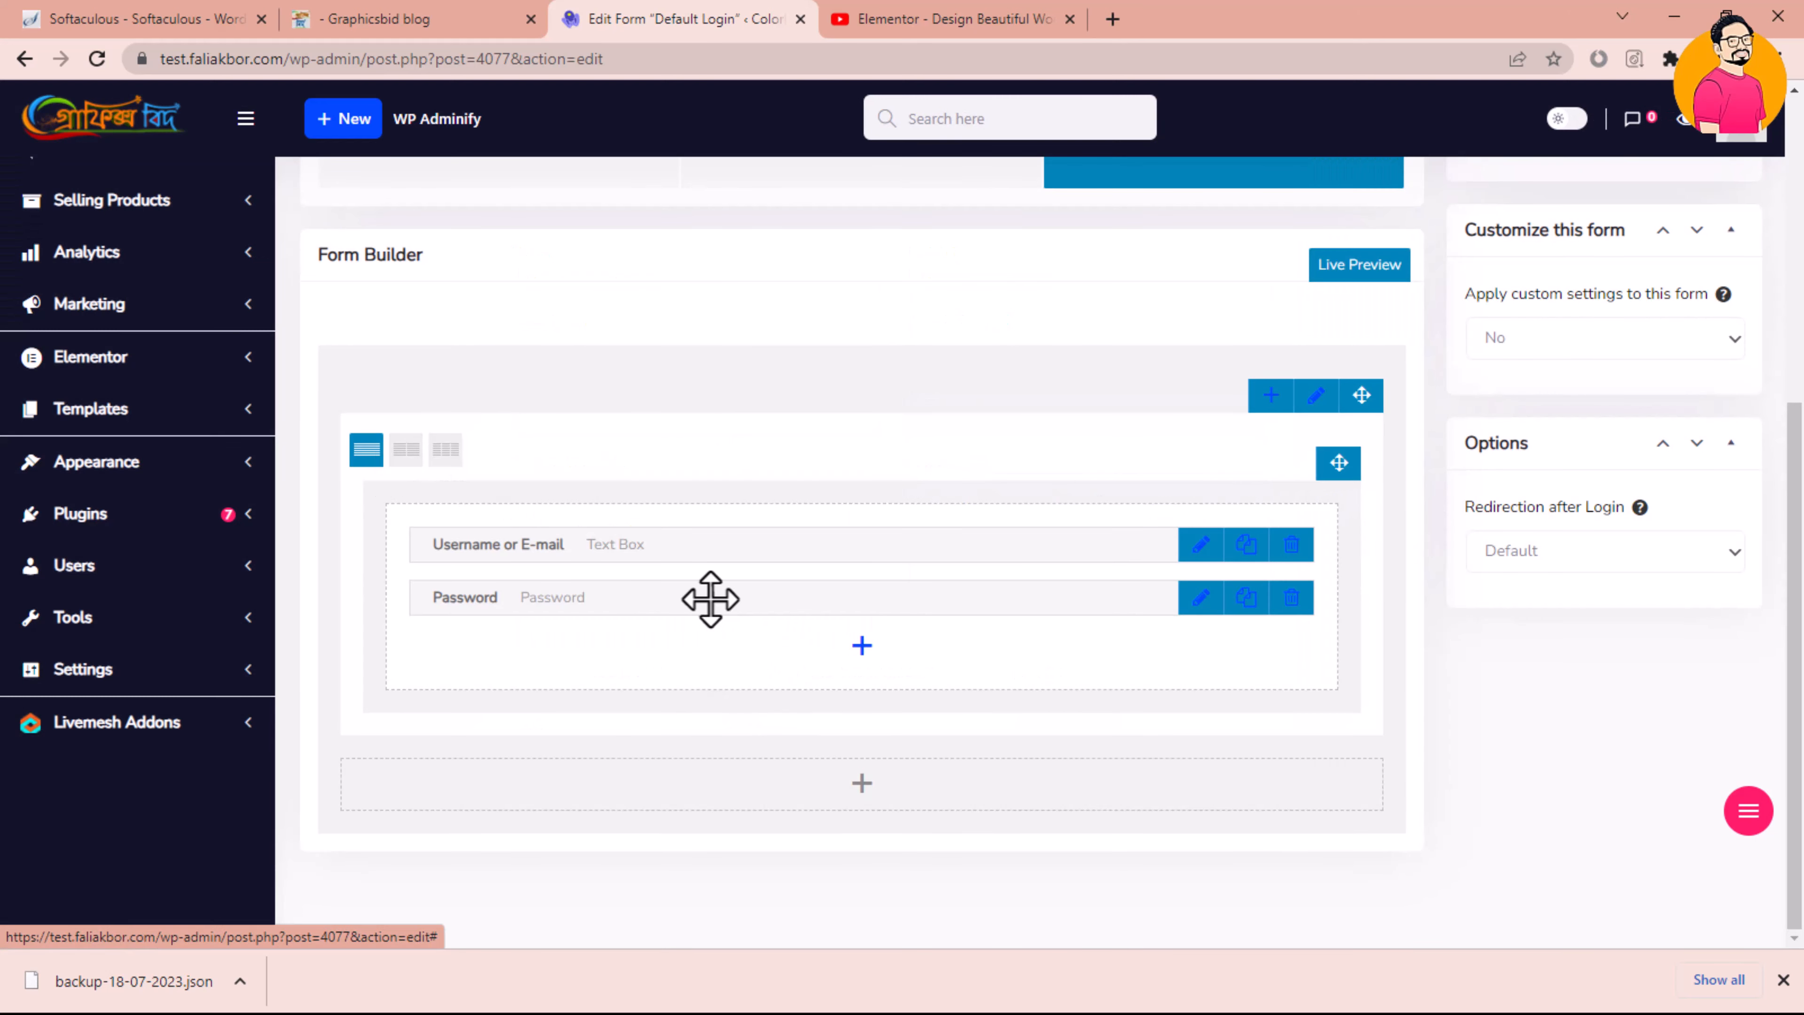
# Review the Password field's minimum length, maximum length and strong password settings, and leave them without saving
pyautogui.click(1202, 597)
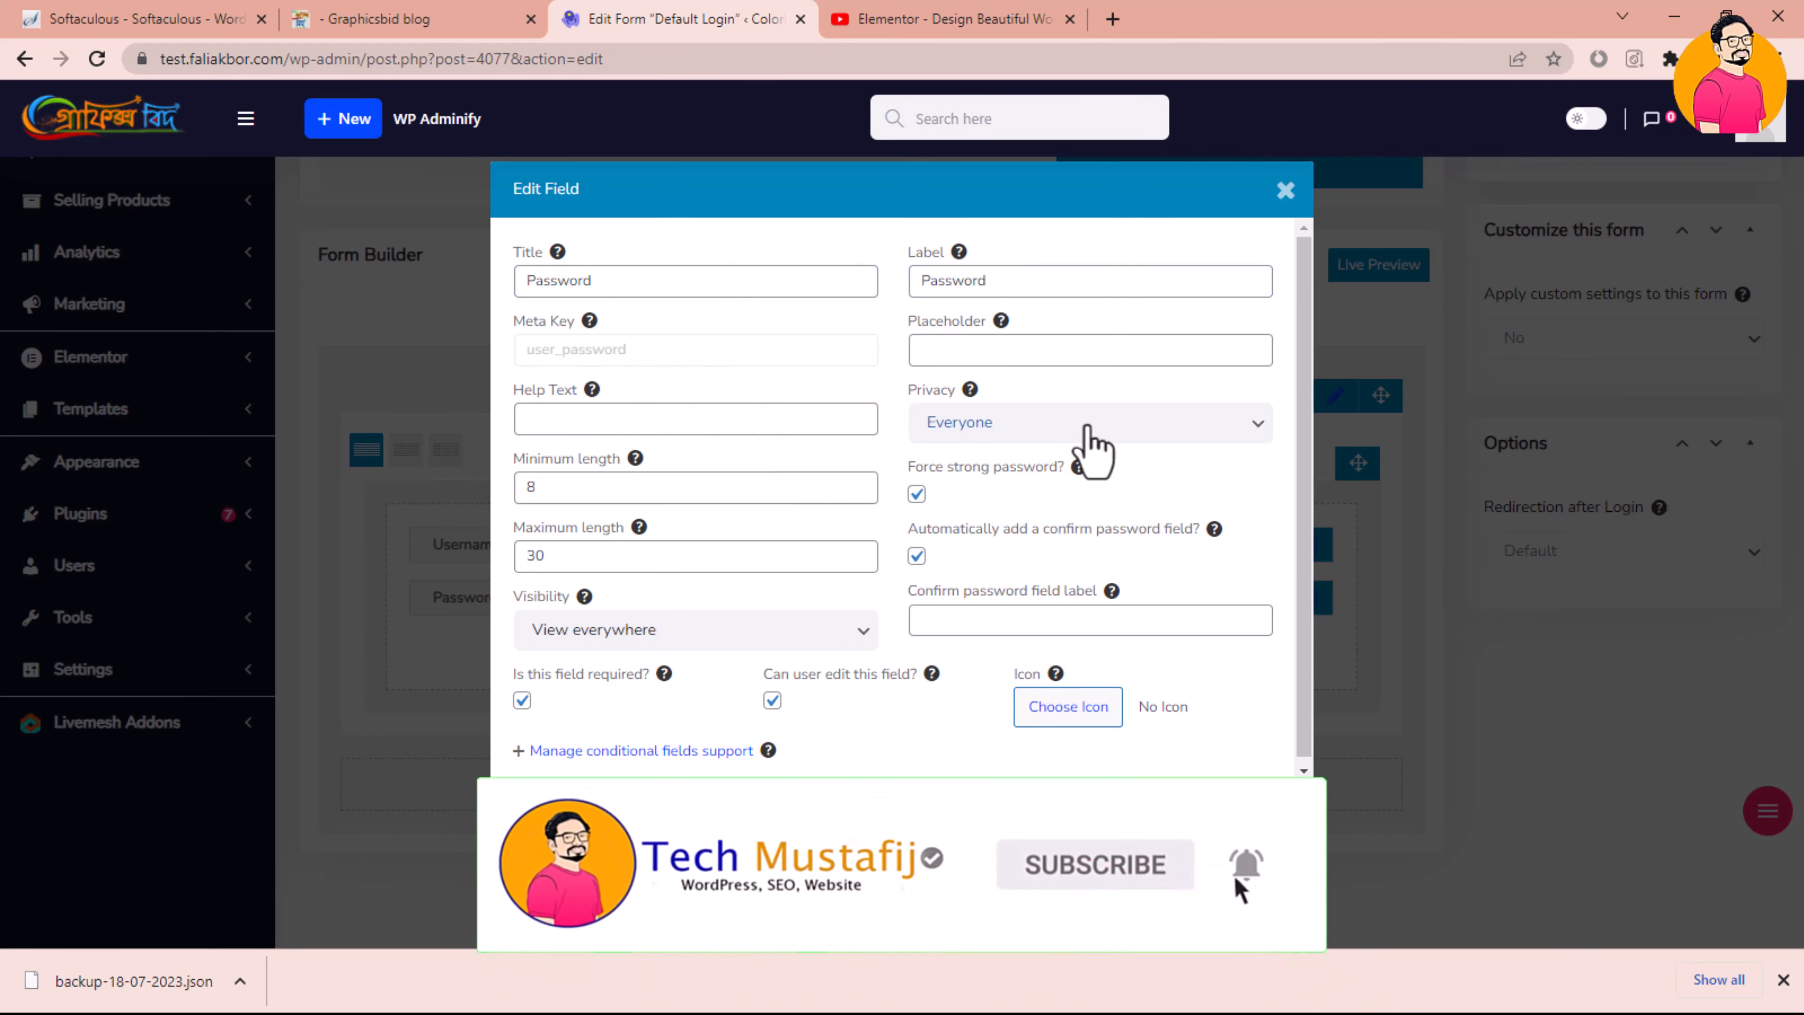
pyautogui.click(654, 498)
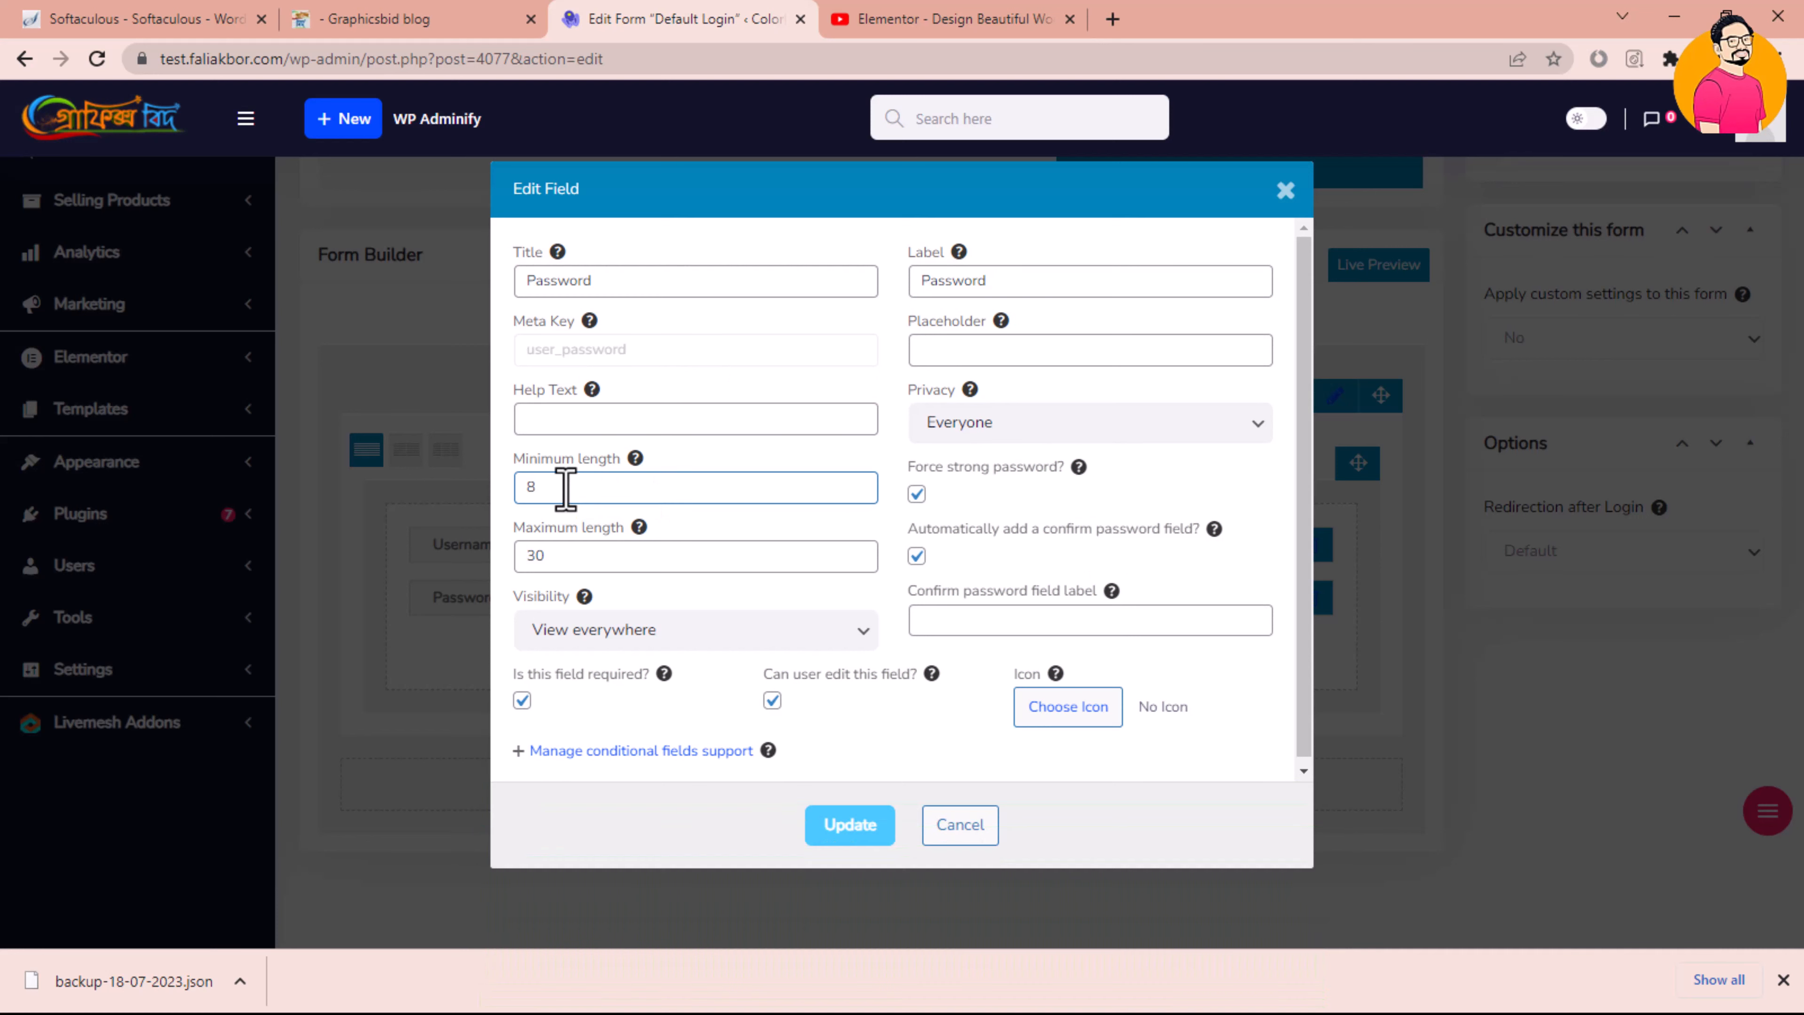
pyautogui.click(579, 562)
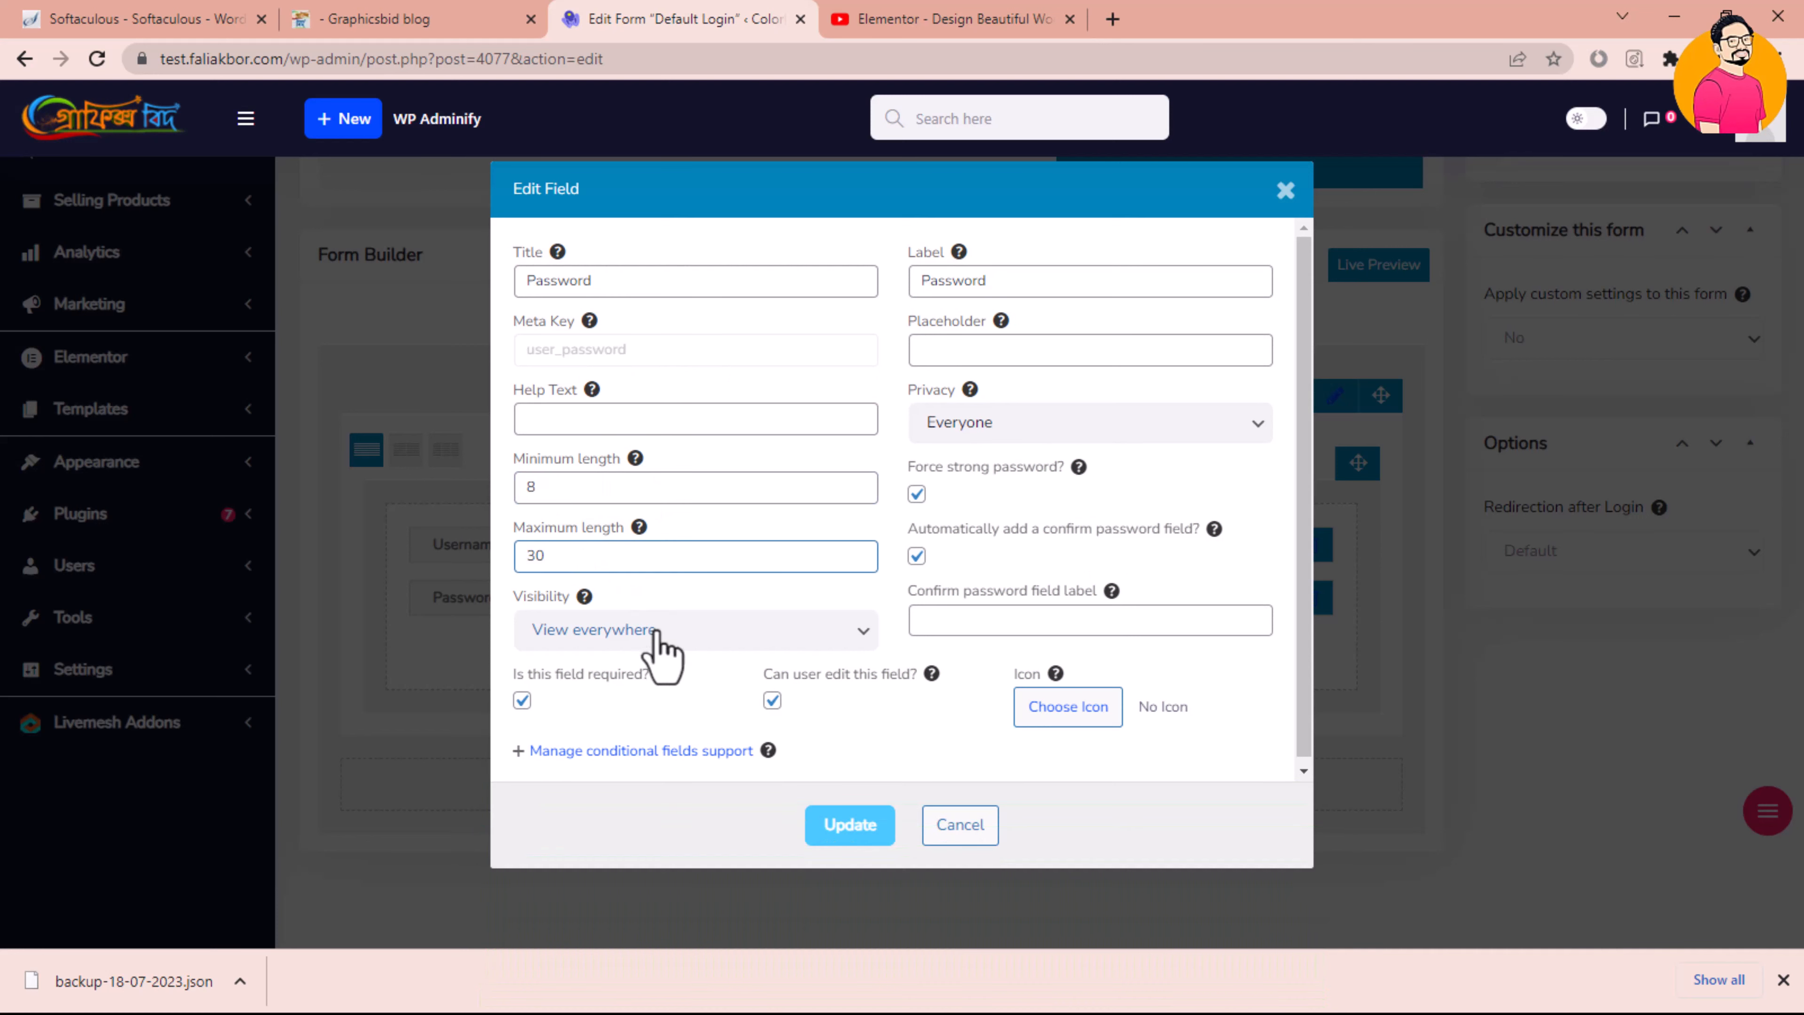
pyautogui.click(918, 494)
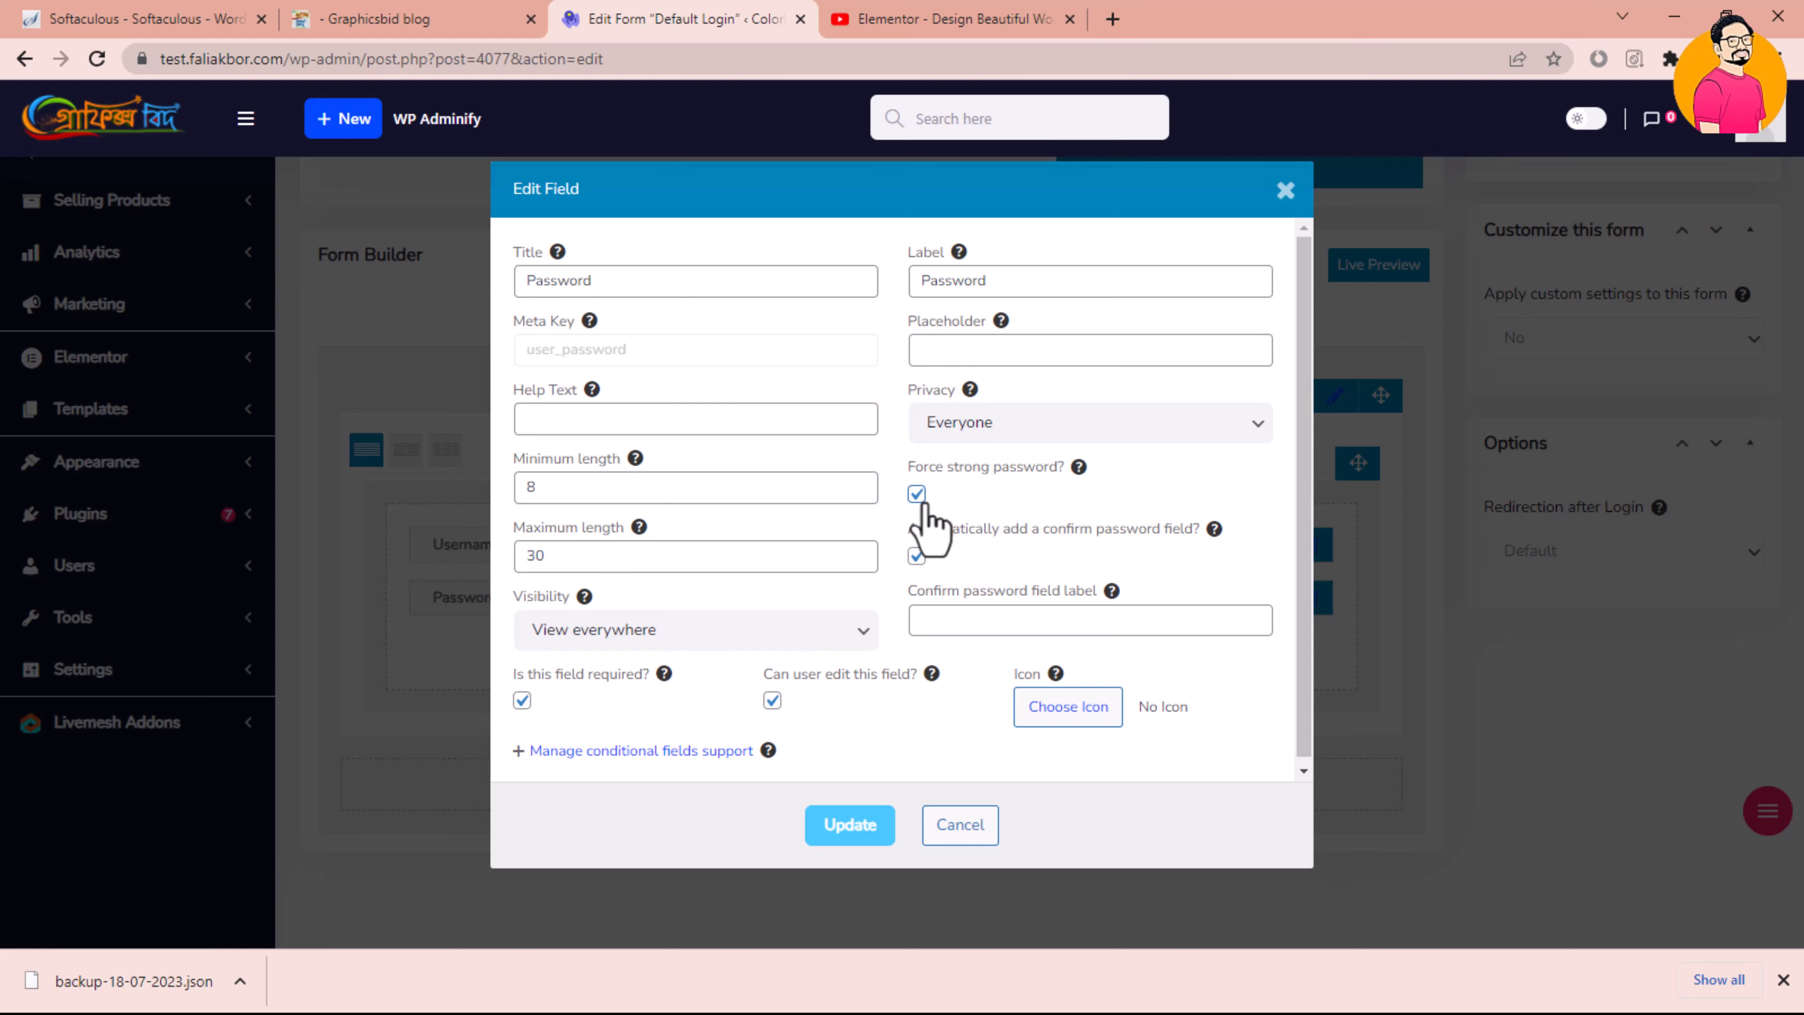
pyautogui.click(979, 826)
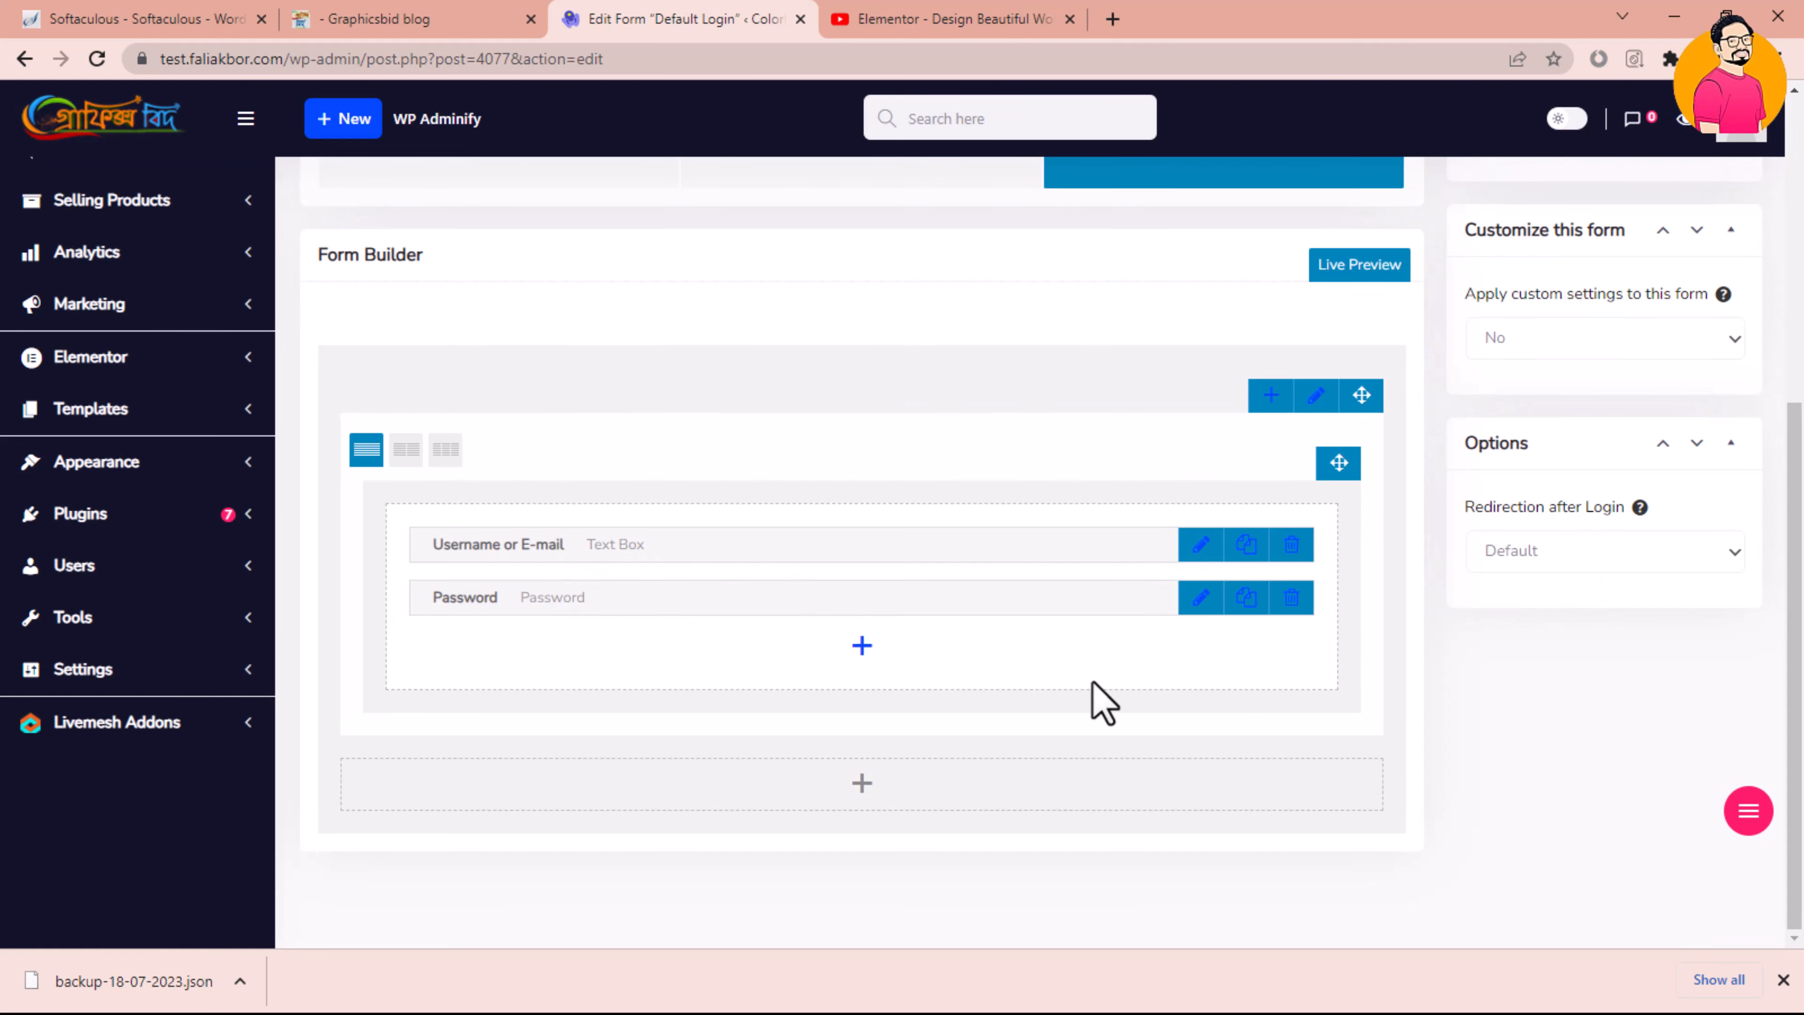
# Look over the Default Login form once more, return to the Ultimate Member forms list and dismiss the browser's downloads bar
pyautogui.scroll(4, 1096, 701)
pyautogui.scroll(-4, 896, 665)
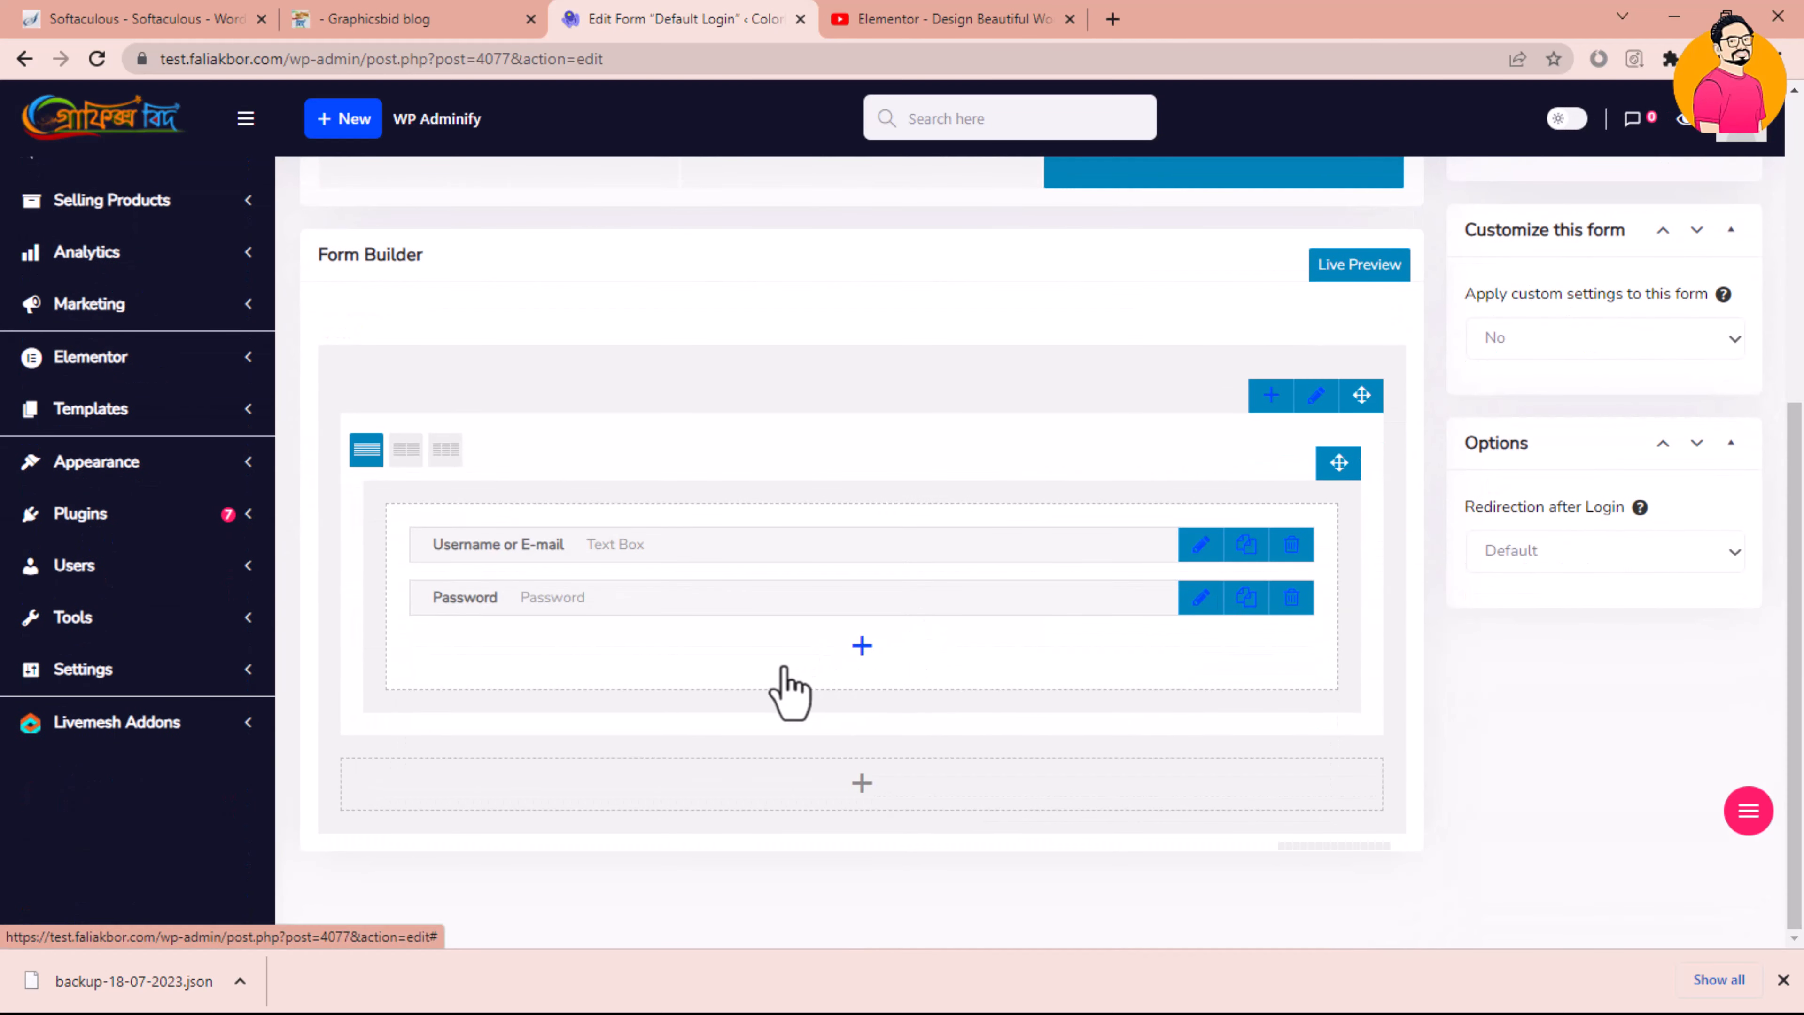
pyautogui.moveTo(1792, 476); pyautogui.dragTo(1789, 463)
pyautogui.scroll(5, 557, 427)
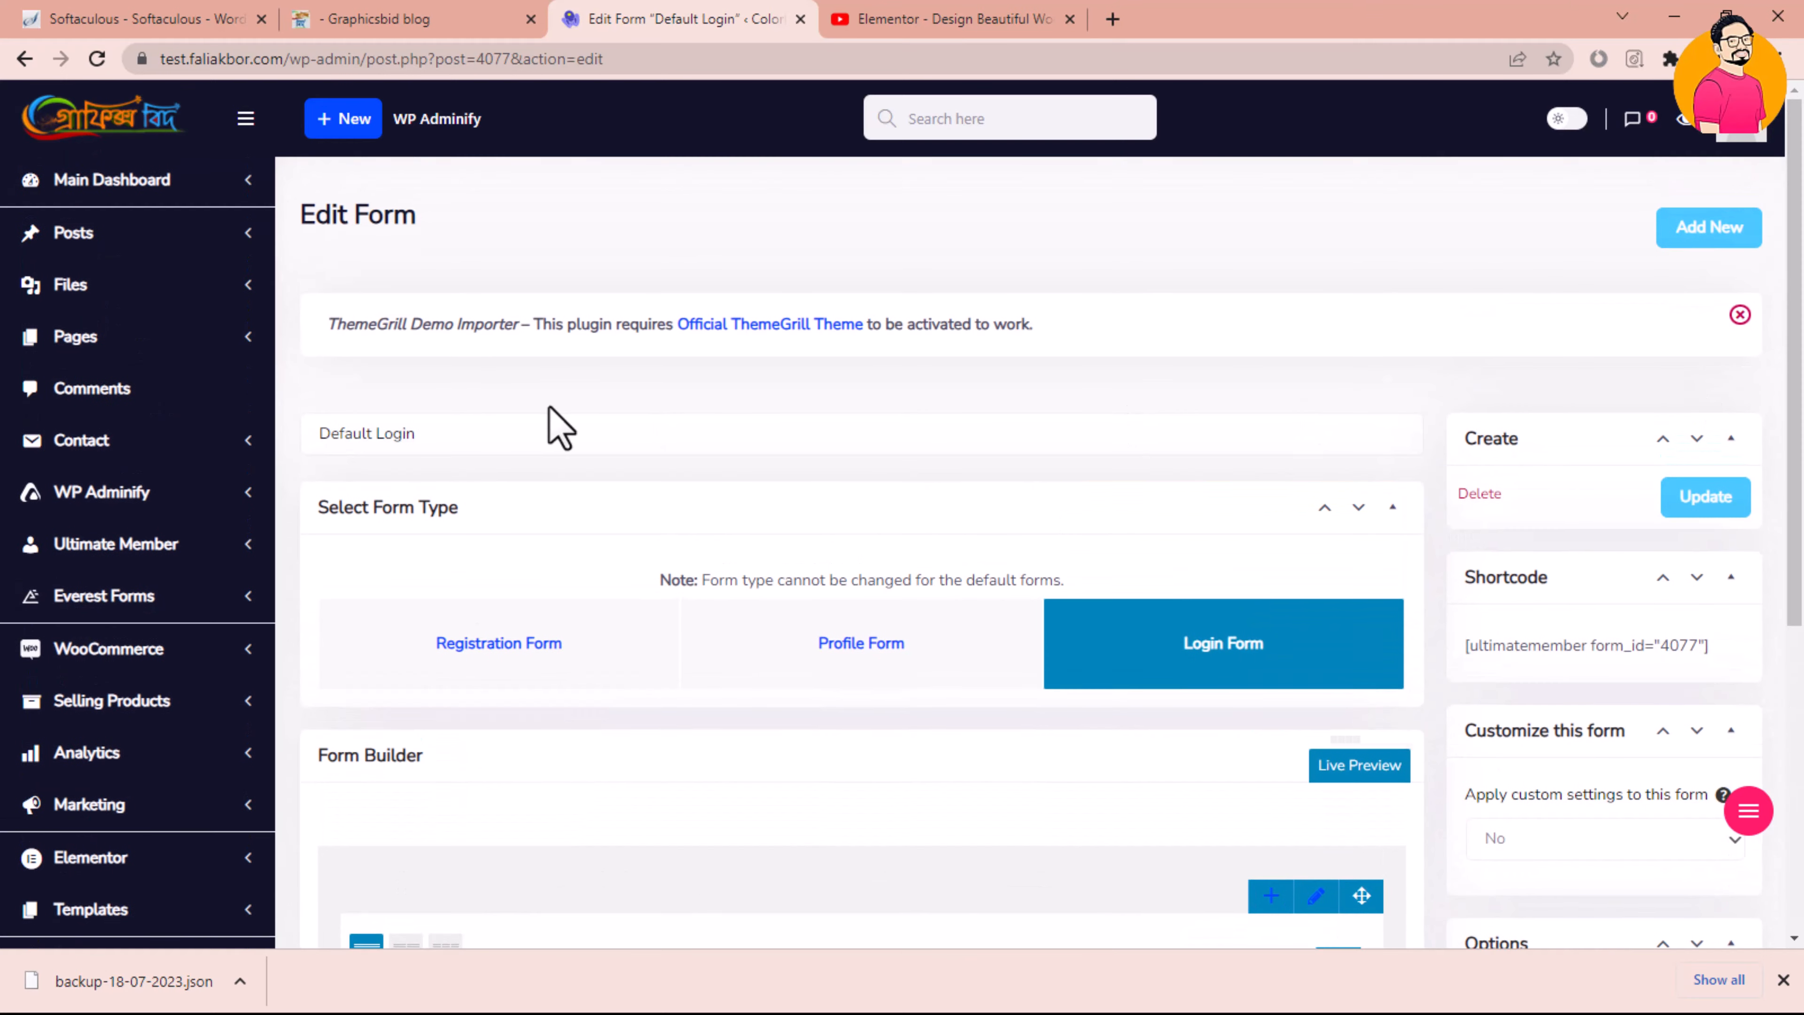
pyautogui.click(24, 58)
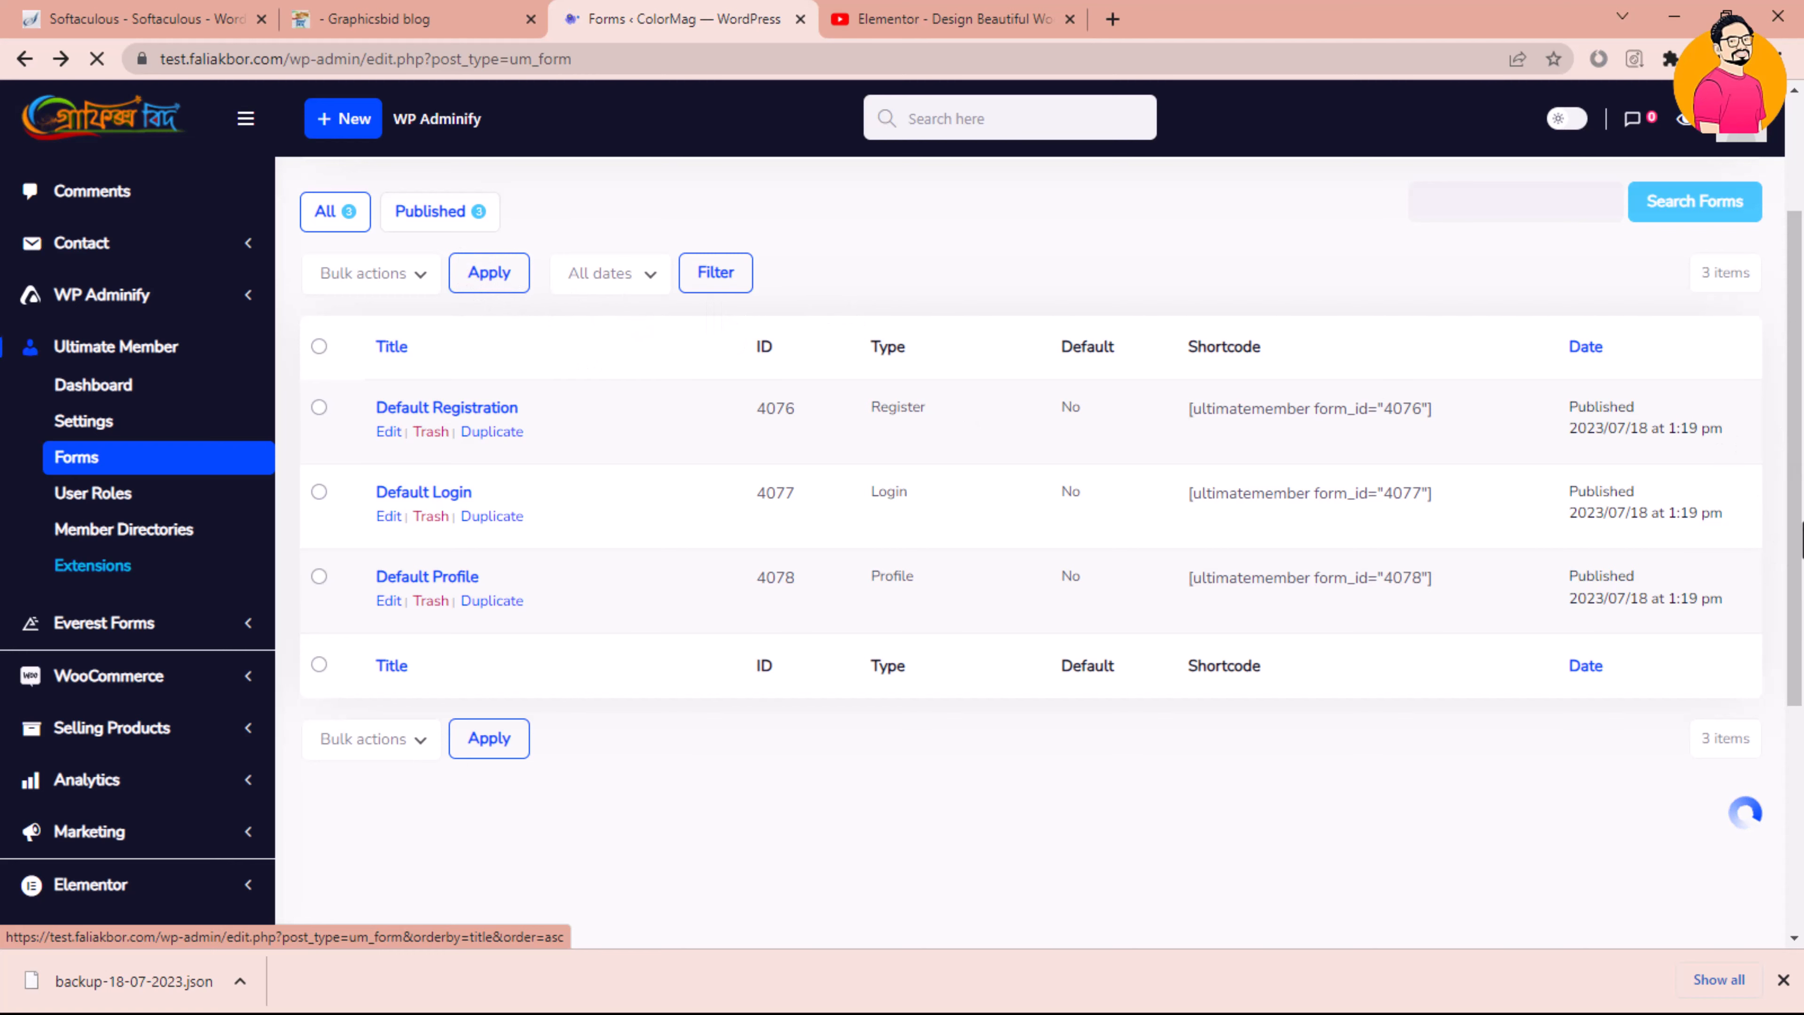
pyautogui.moveTo(1800, 522); pyautogui.dragTo(1802, 746)
pyautogui.scroll(8, 1801, 672)
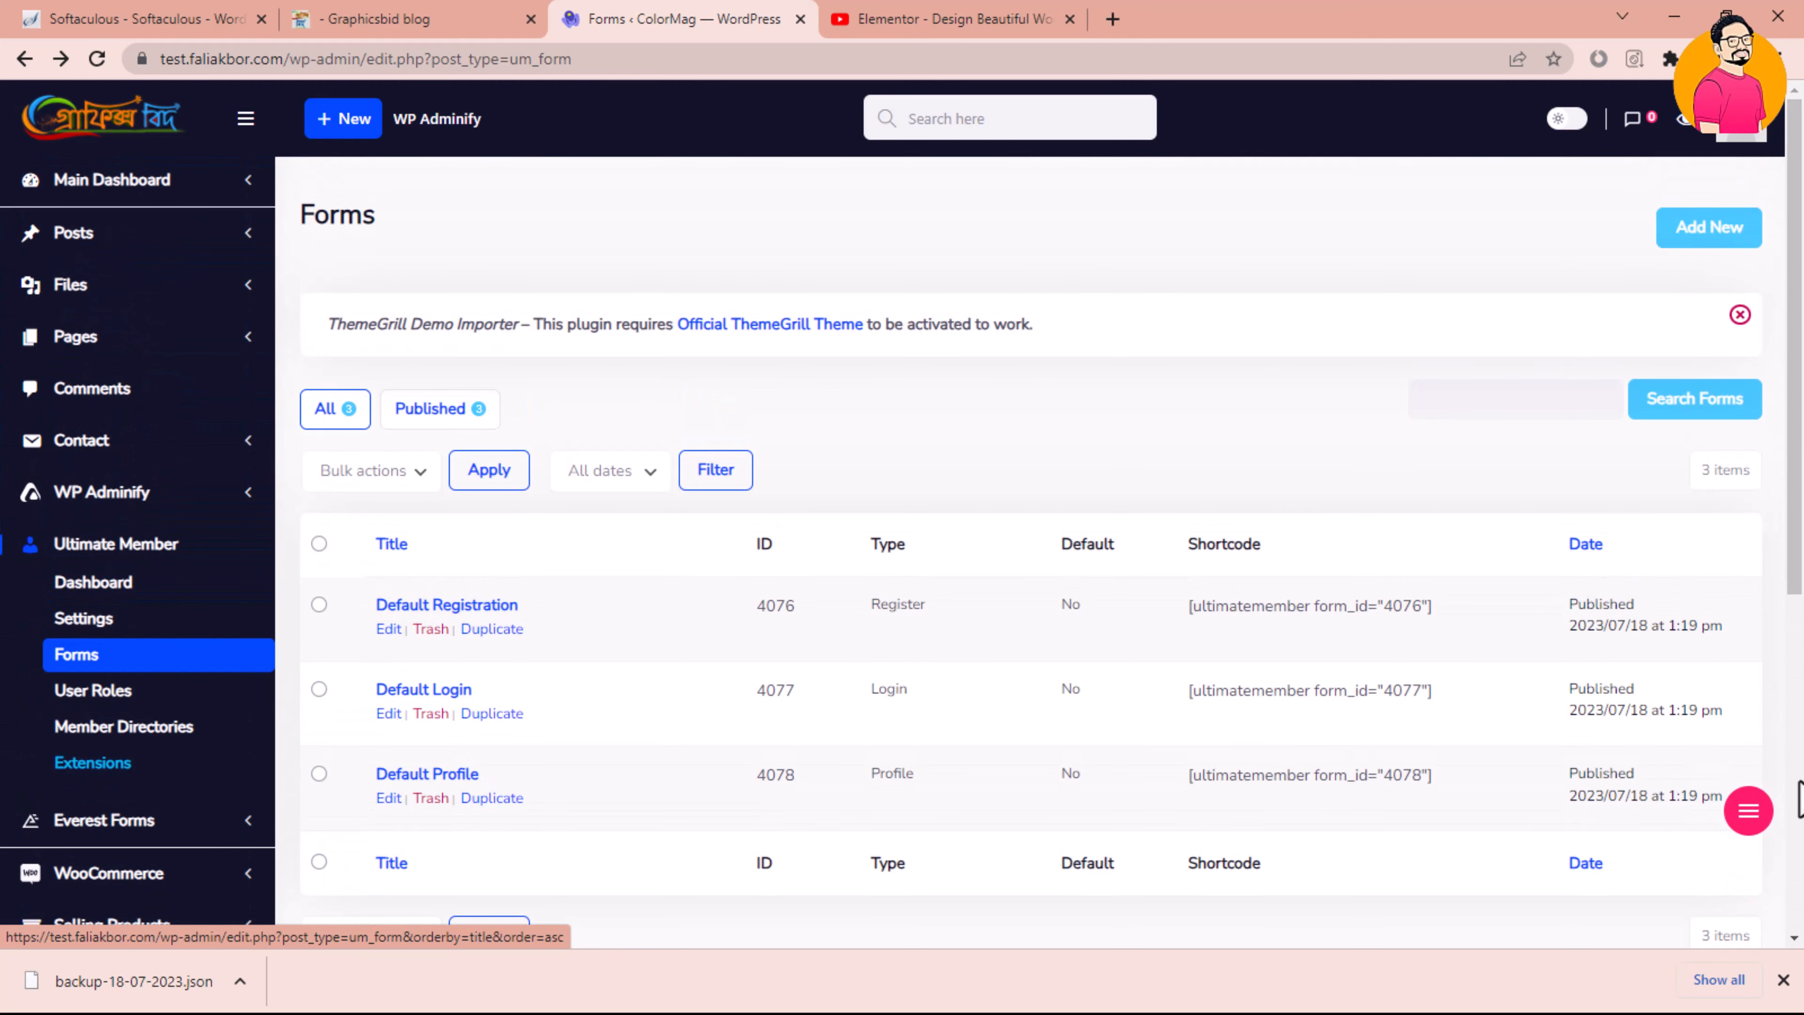
pyautogui.click(1783, 979)
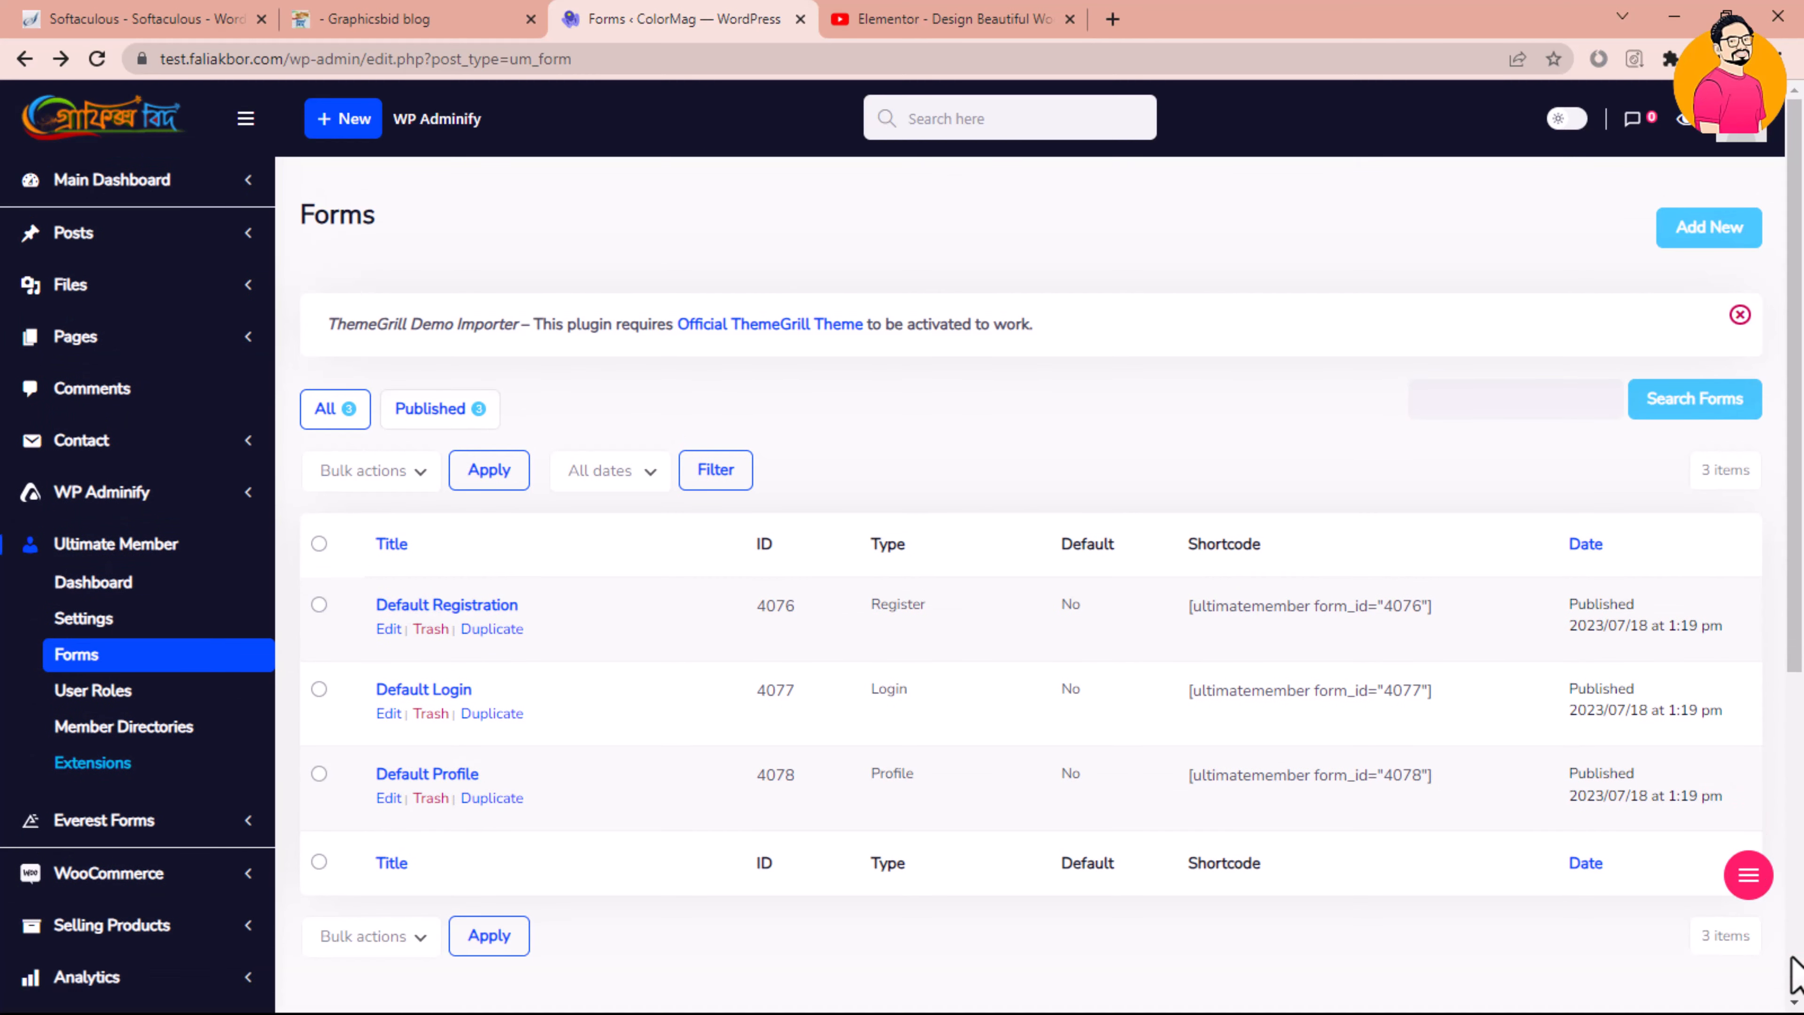
# Select the Default Login form's shortcode [ultimatemember form_id="4077"] in the forms list
pyautogui.scroll(-1, 1802, 654)
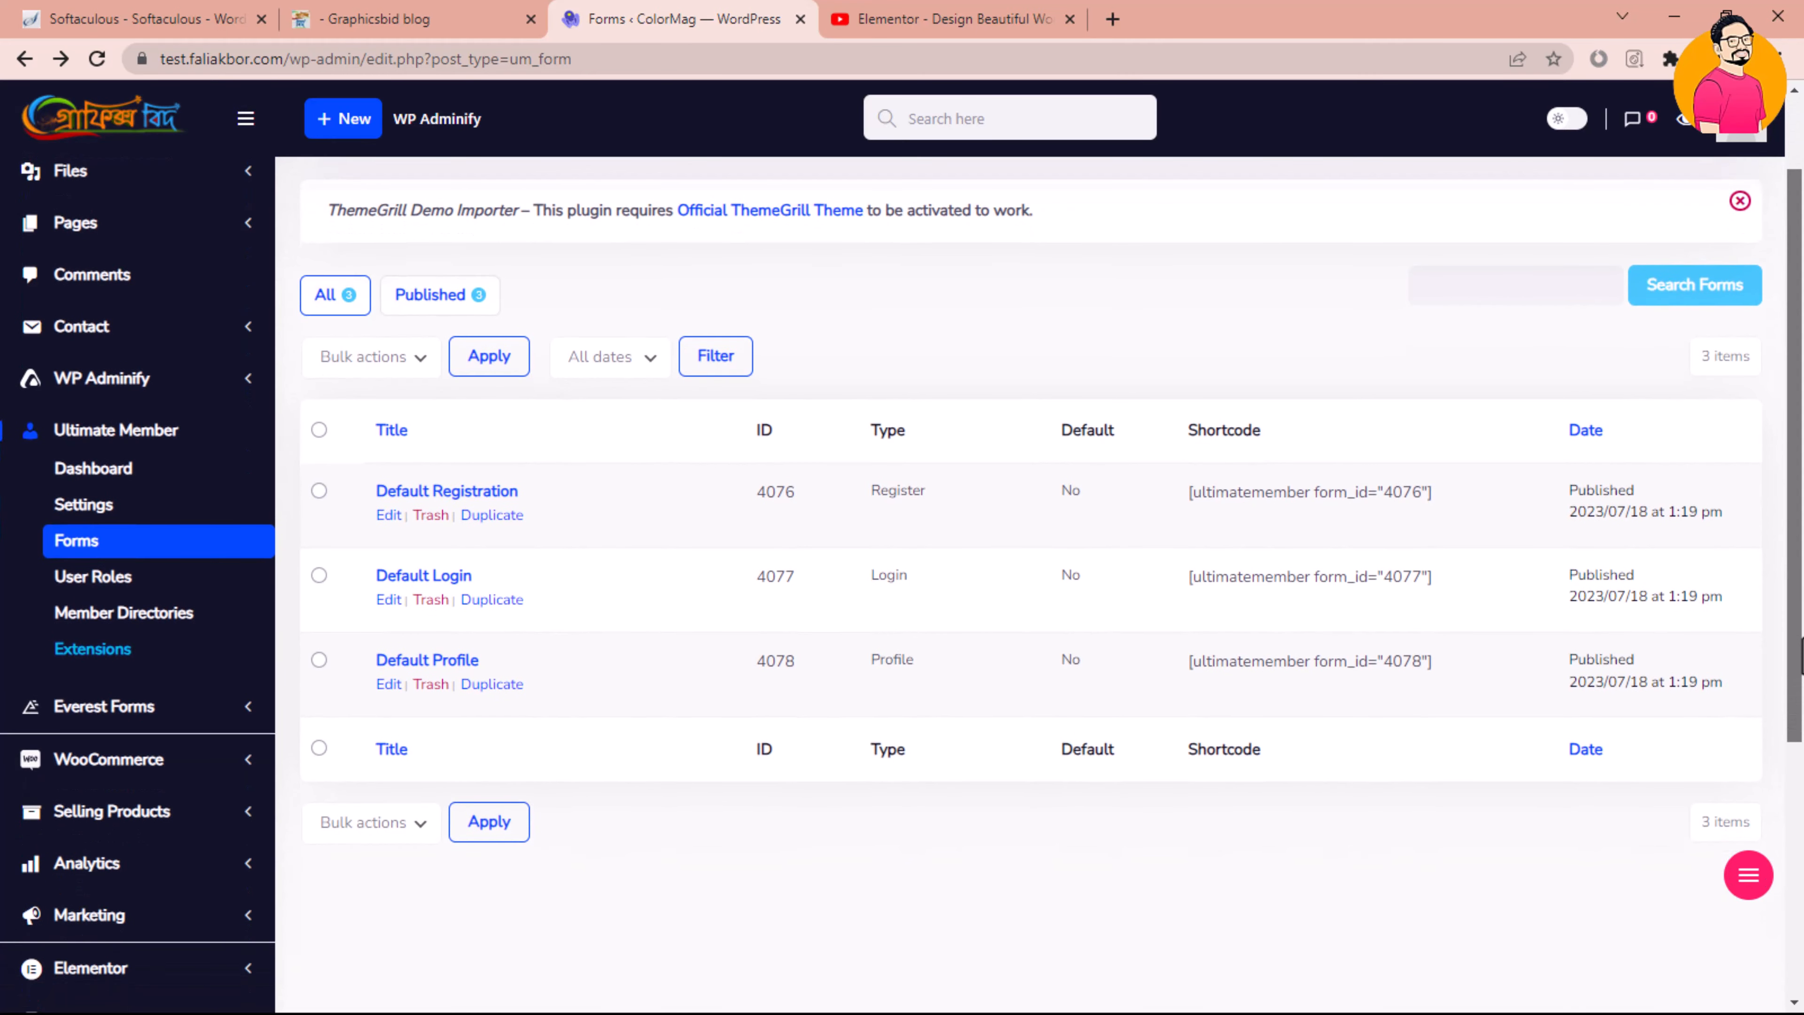
pyautogui.scroll(1, 1802, 654)
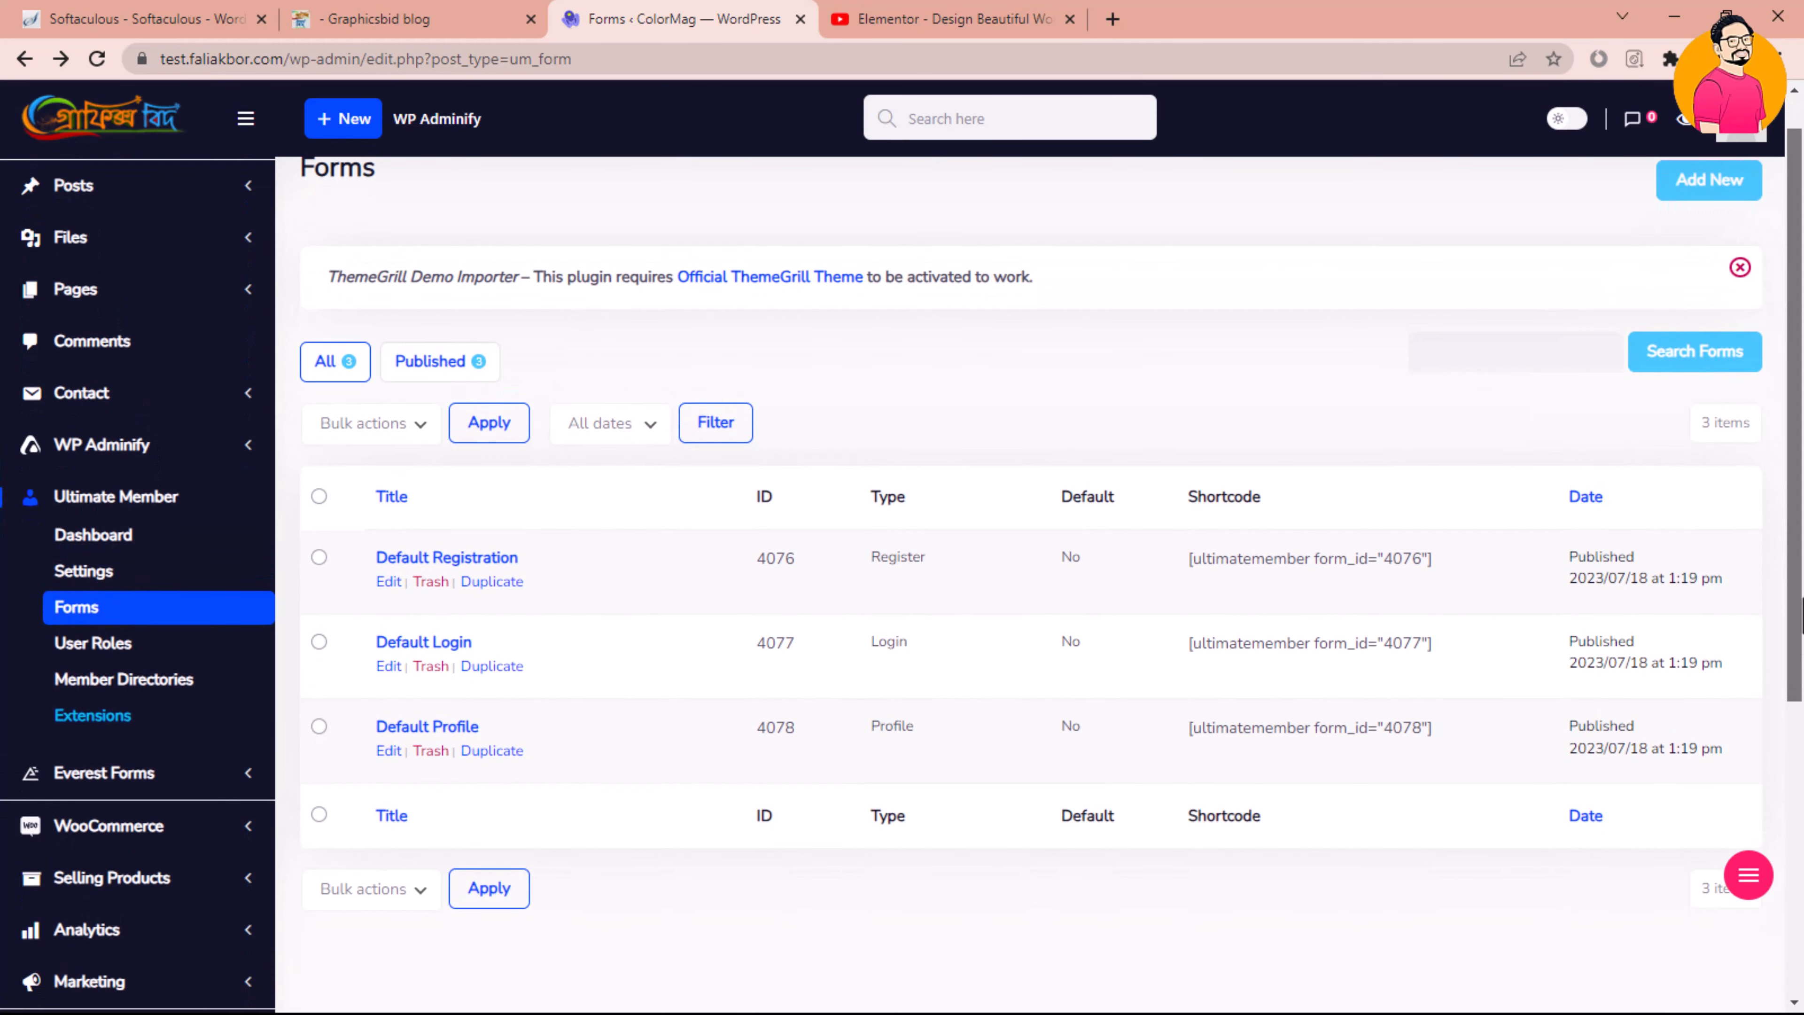
pyautogui.scroll(1, 1801, 604)
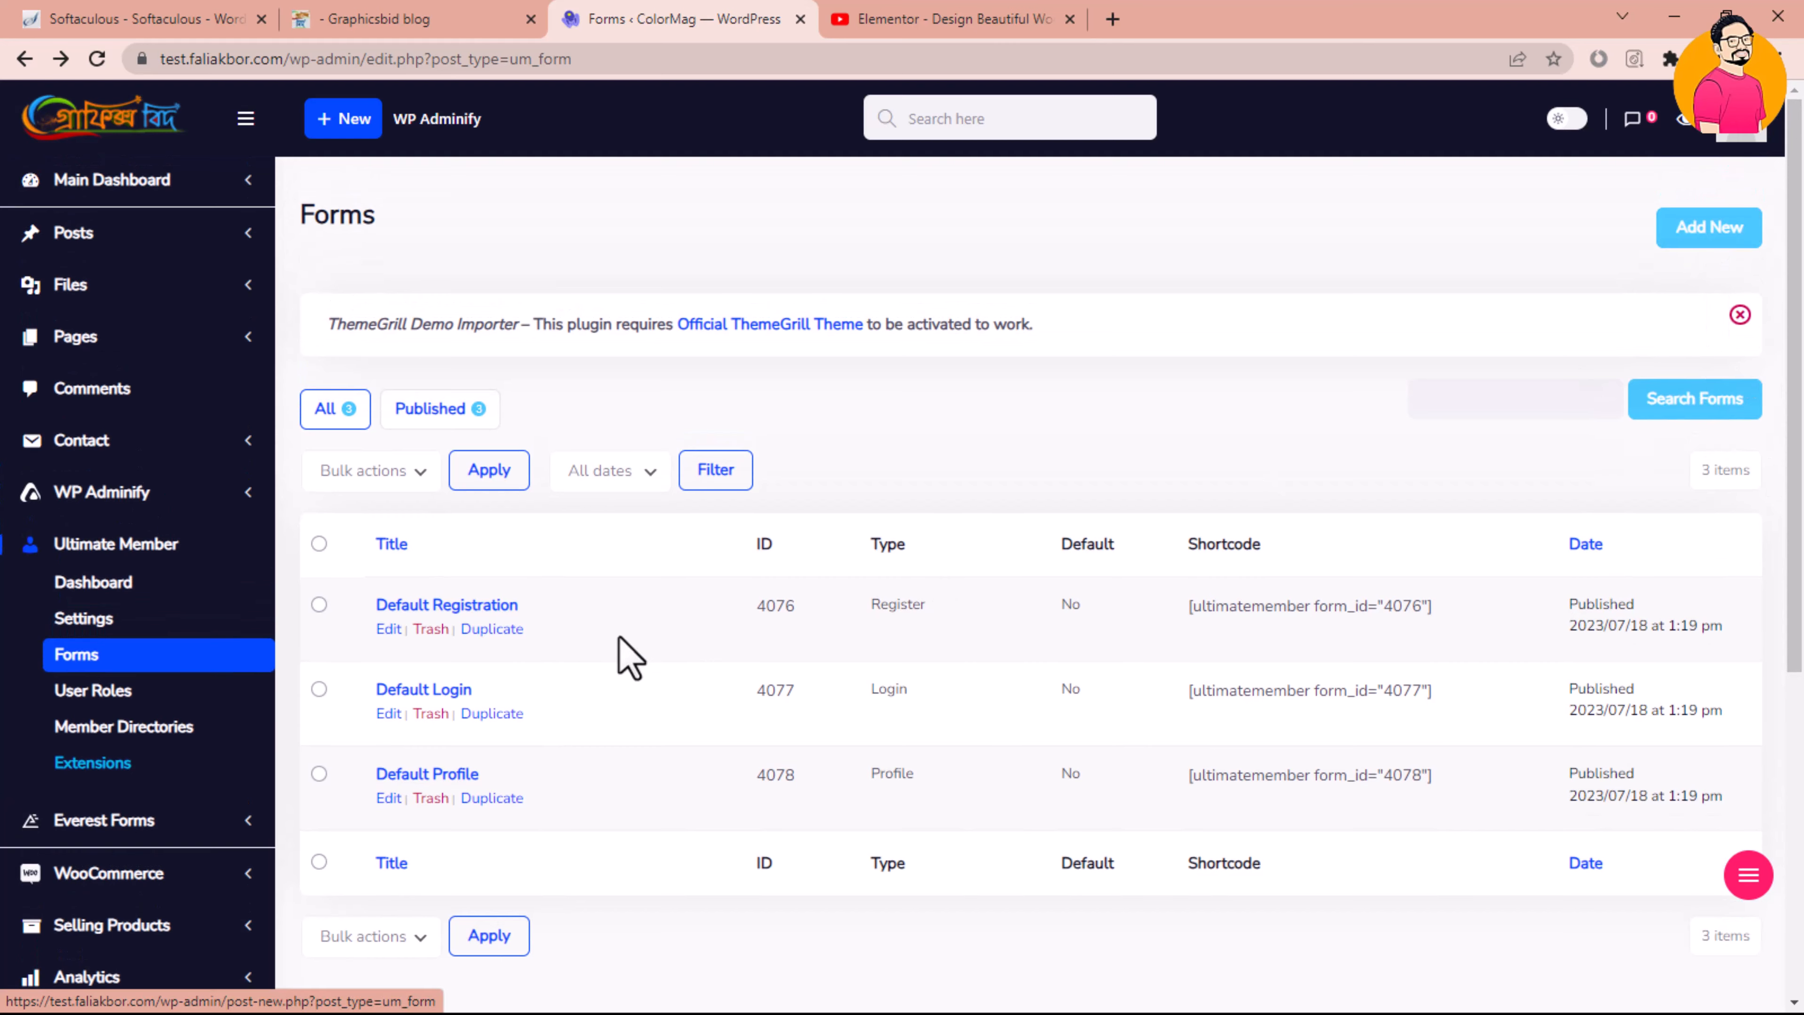
pyautogui.scroll(-3, 625, 657)
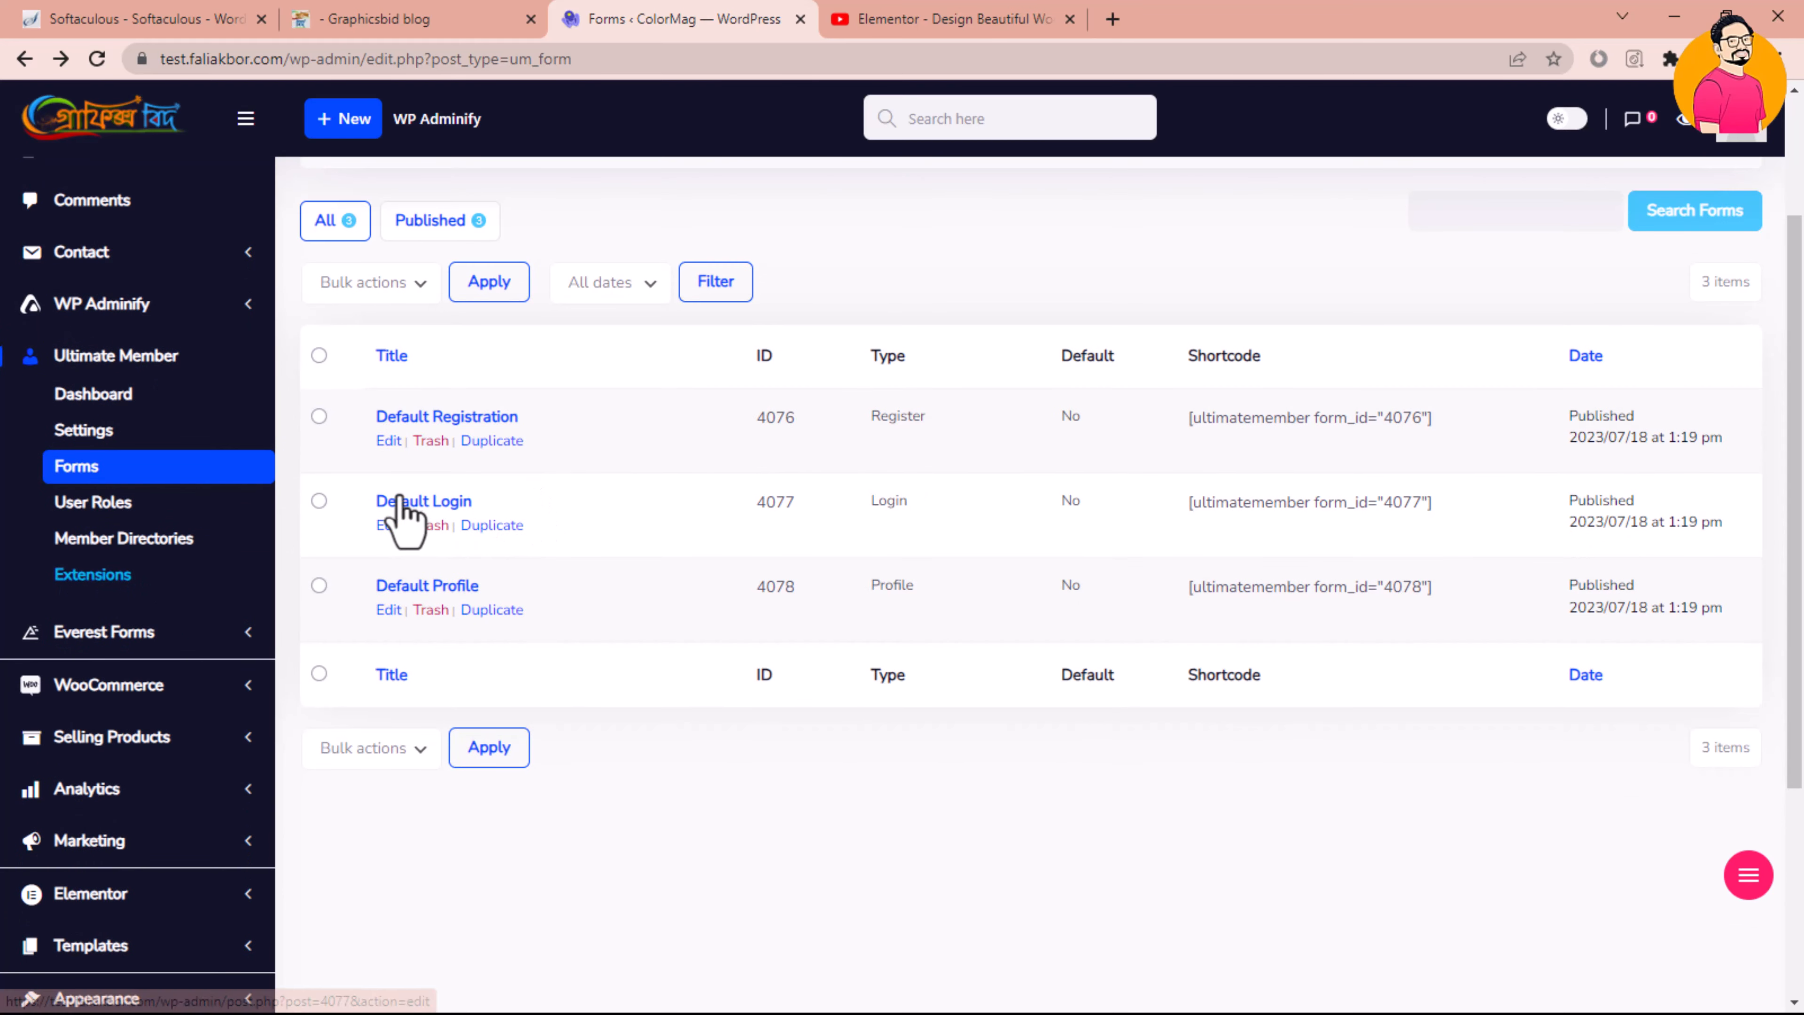
pyautogui.moveTo(1201, 356); pyautogui.dragTo(1283, 353)
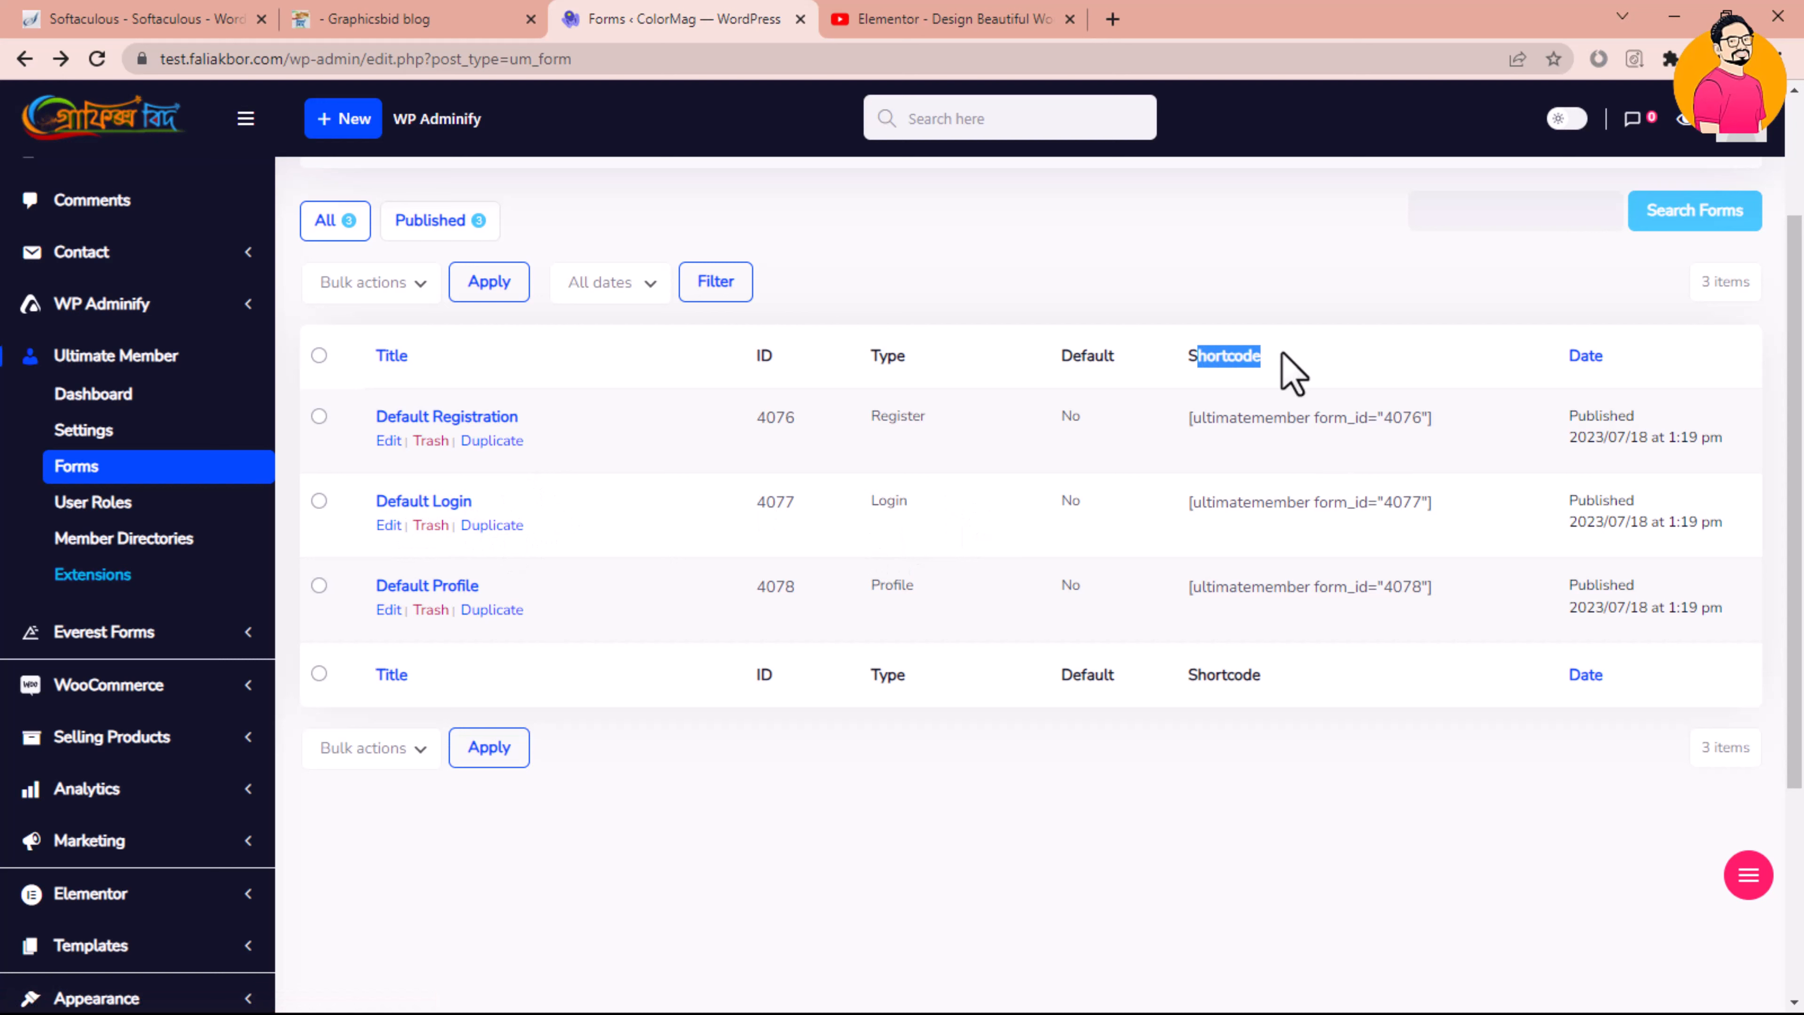
pyautogui.tripleClick(1270, 503)
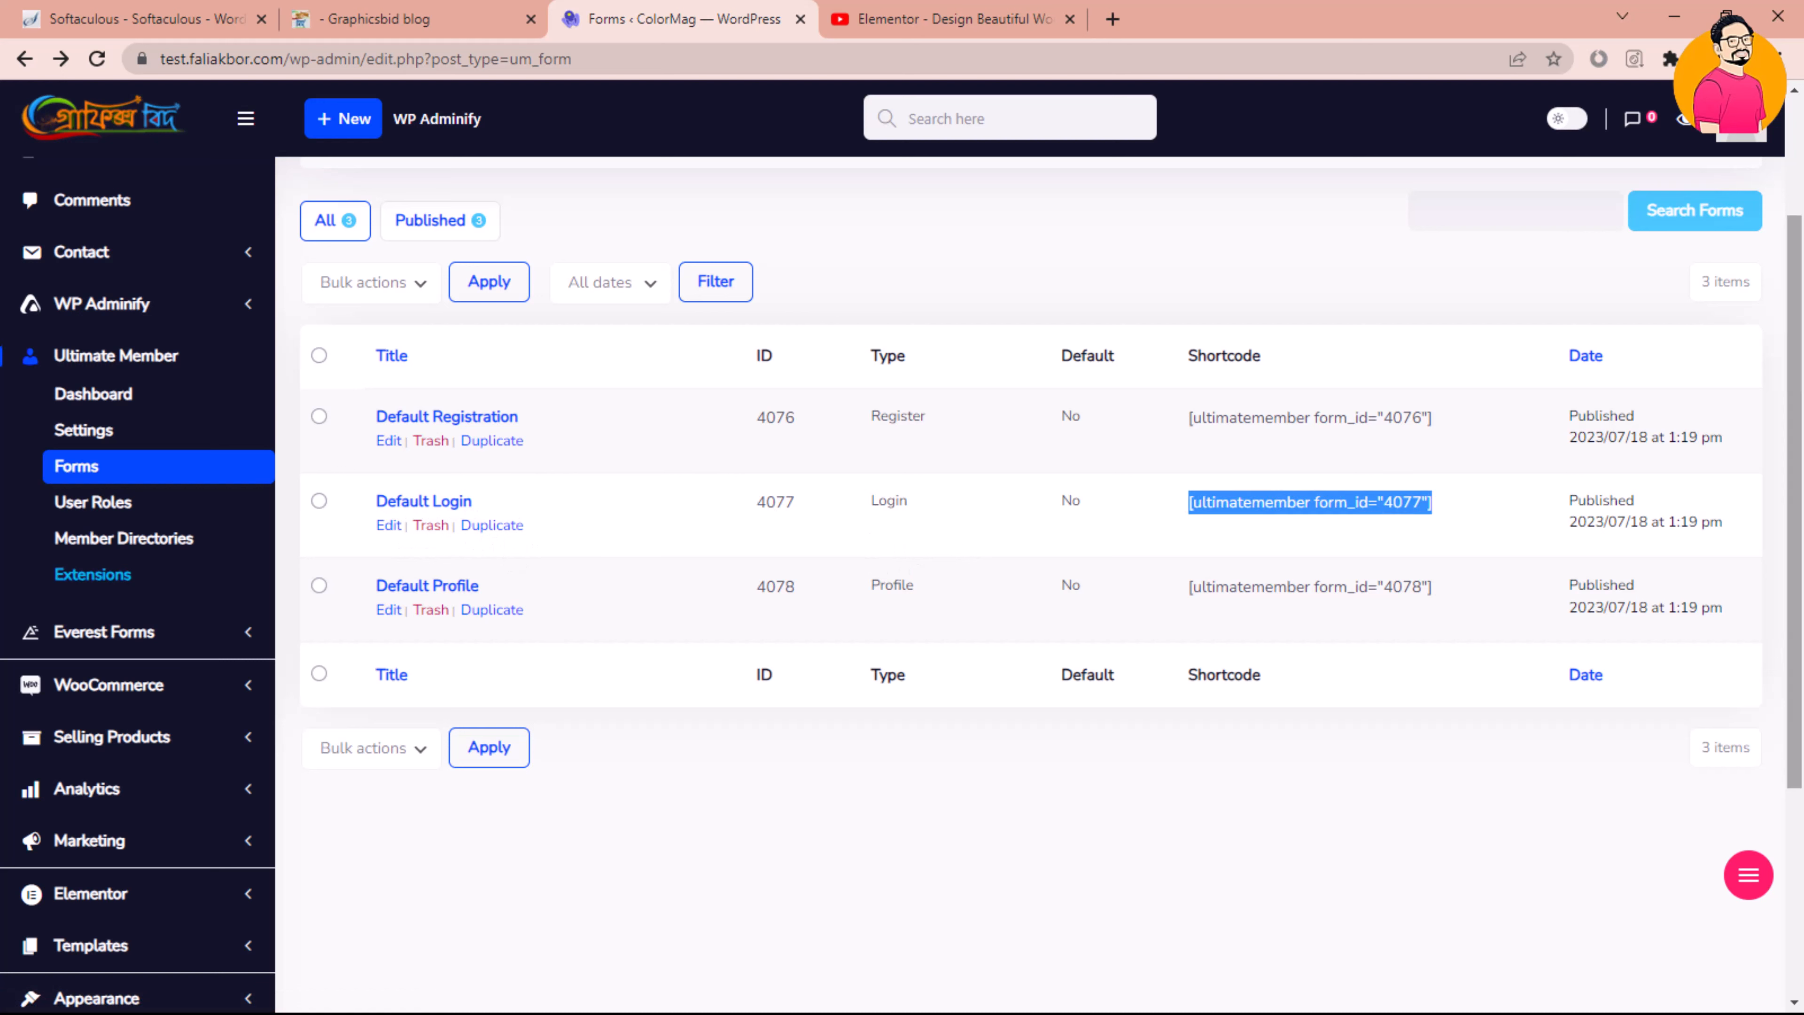
# Create a new page, dismiss the block editor's welcome guide and open the page in Elementor
pyautogui.scroll(3, 497, 355)
pyautogui.moveTo(78, 239)
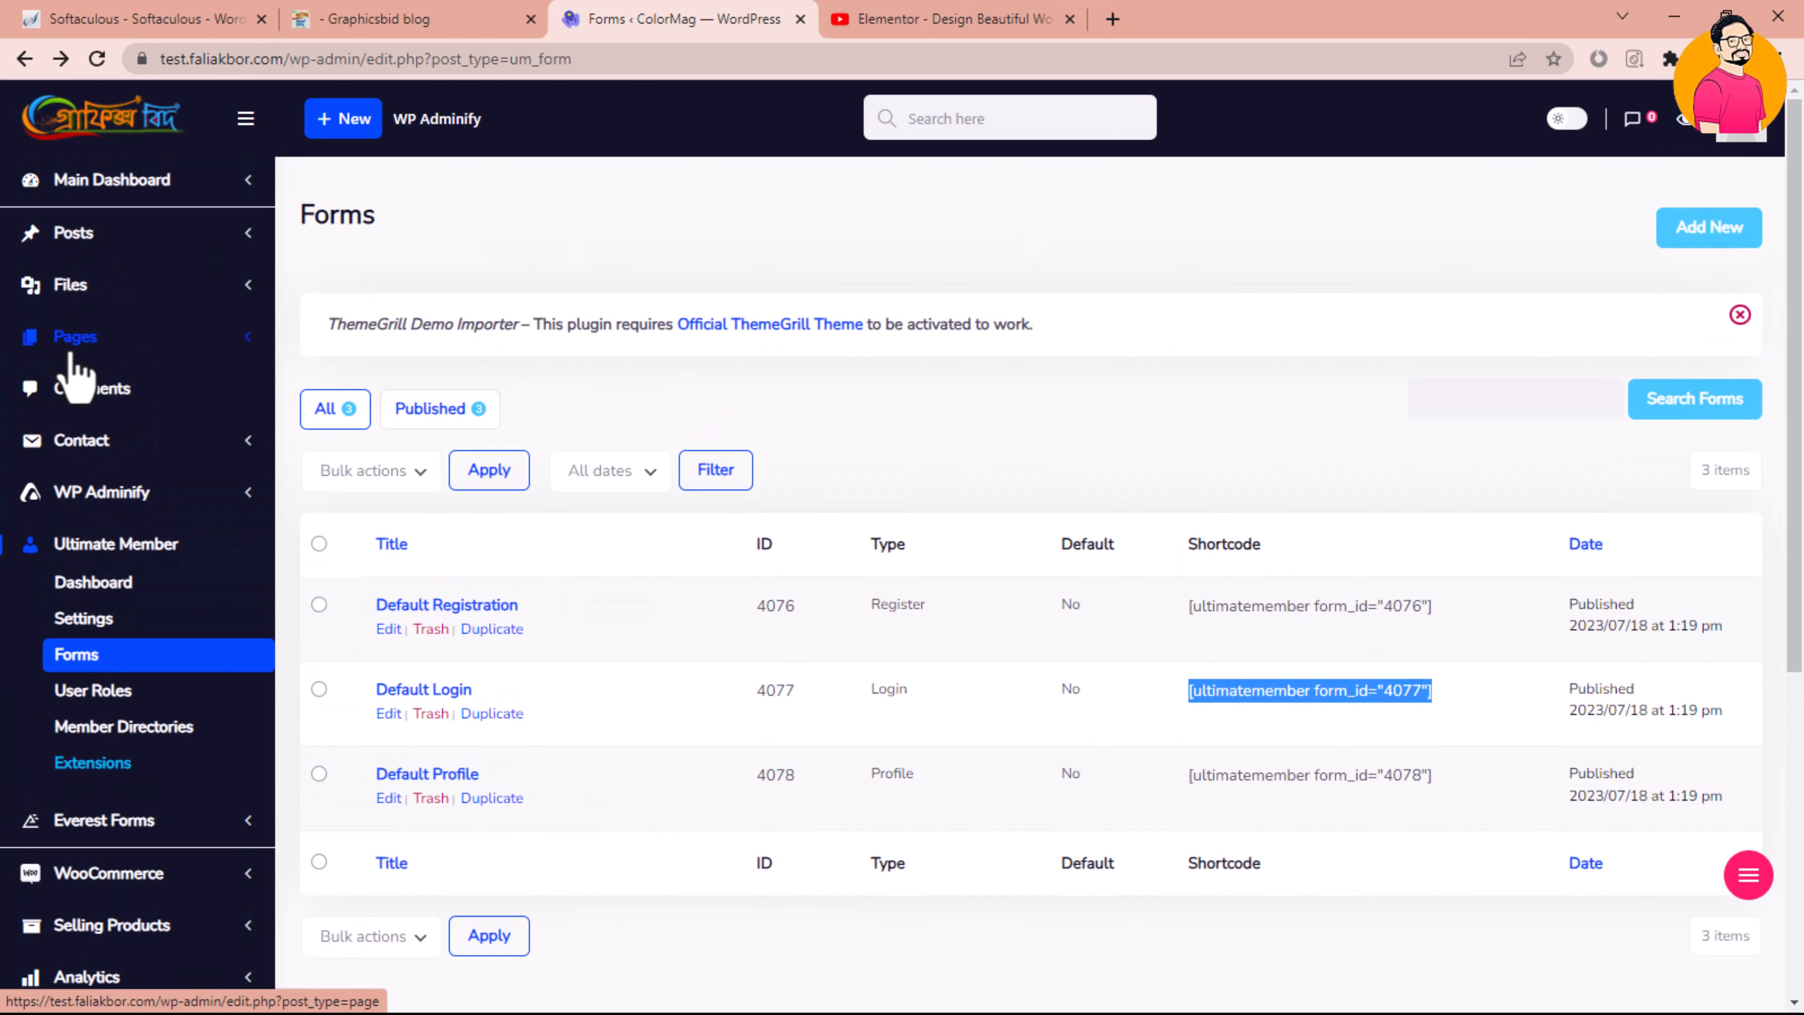
pyautogui.moveTo(71, 336)
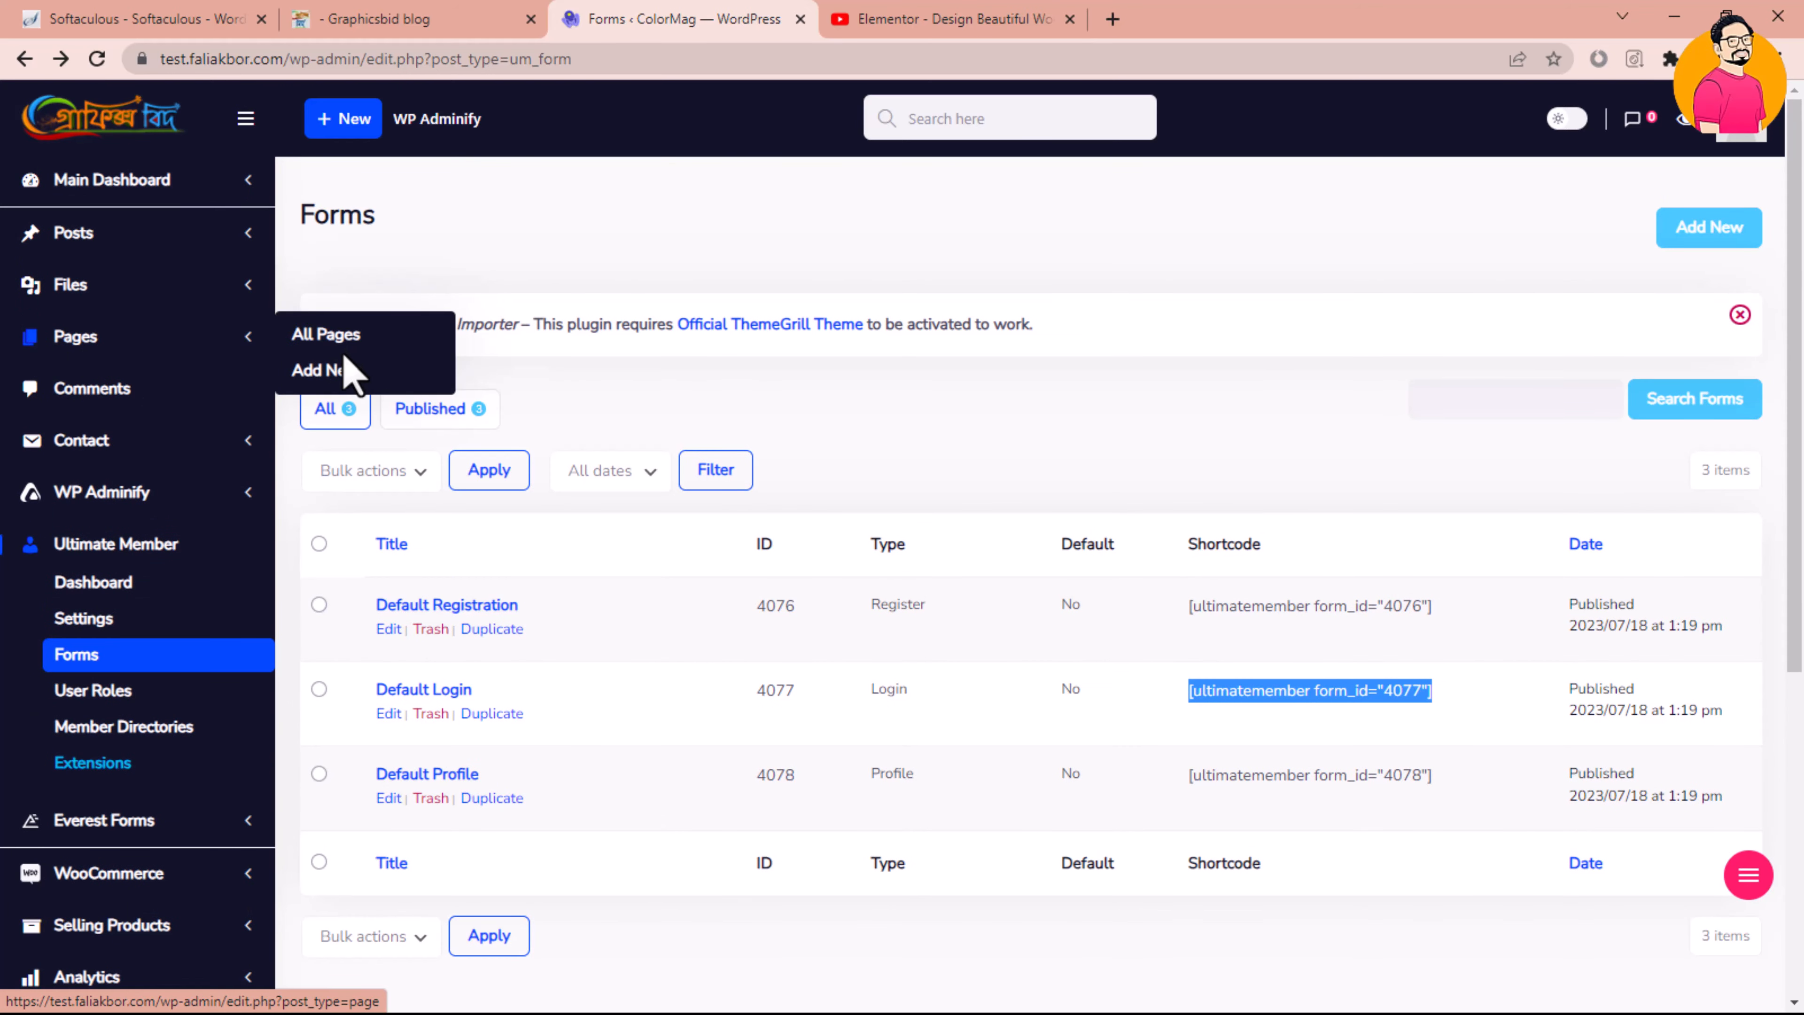
pyautogui.click(339, 372)
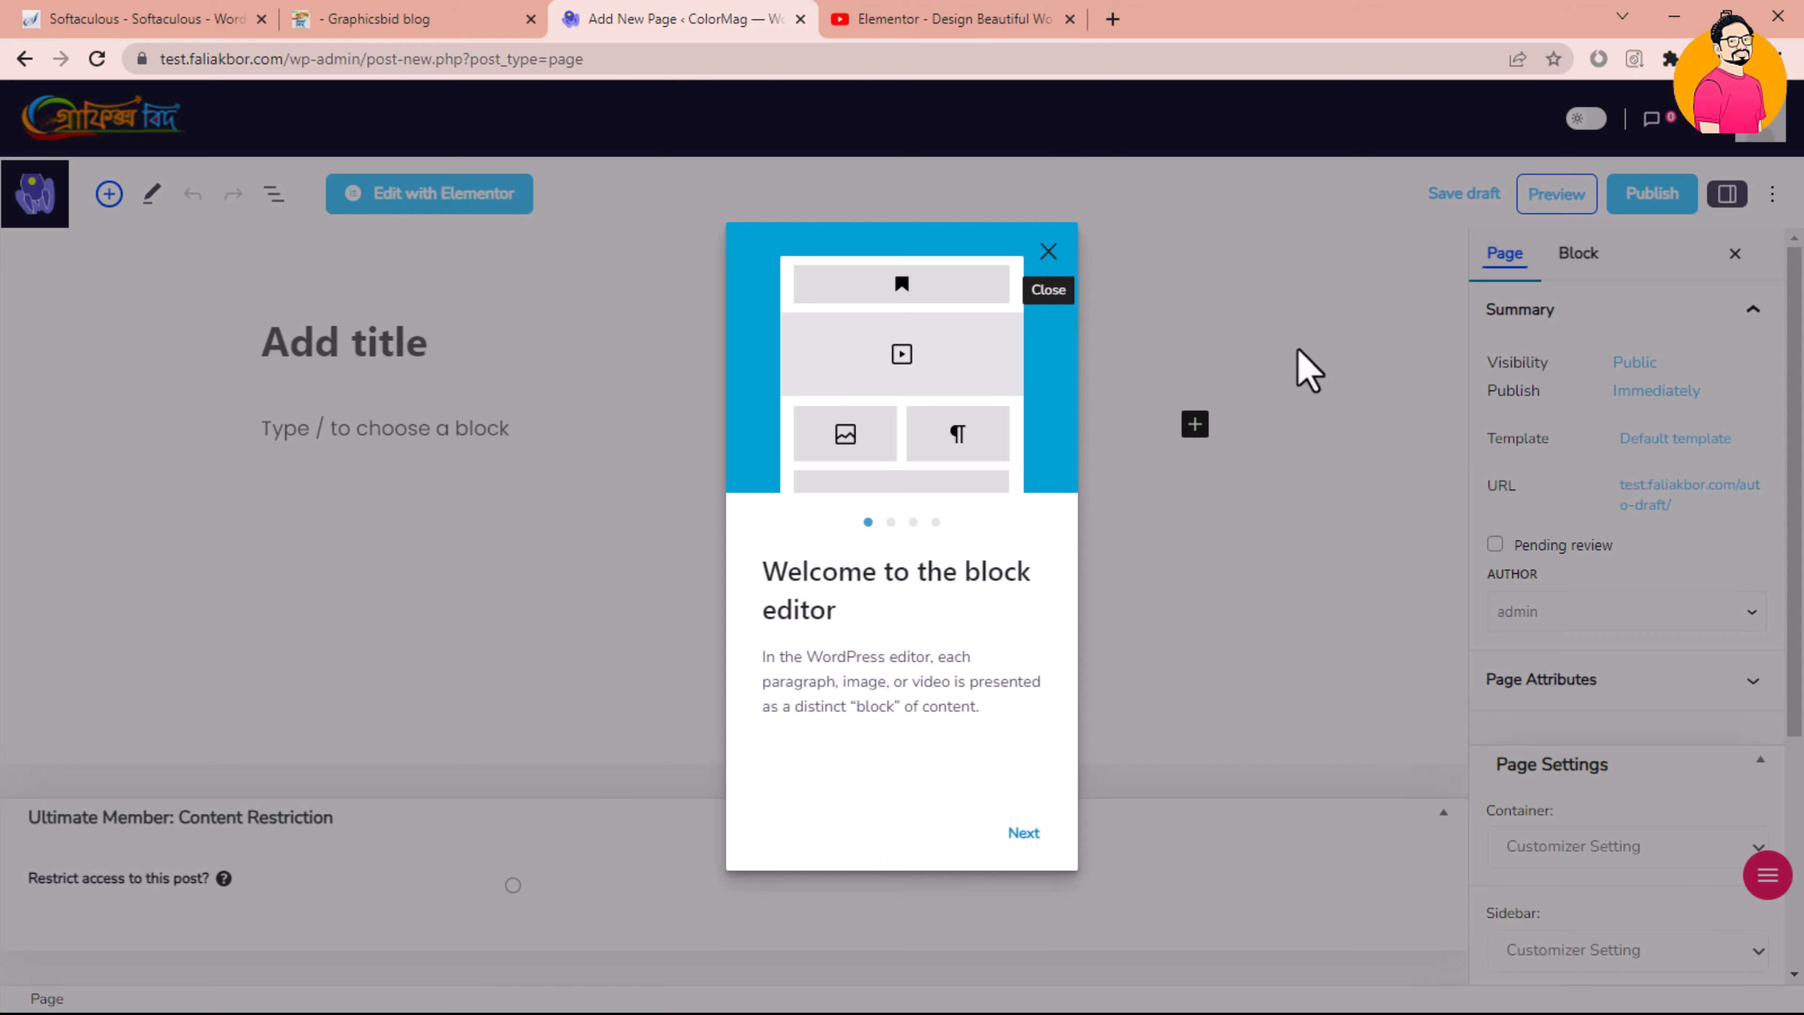
pyautogui.click(1048, 258)
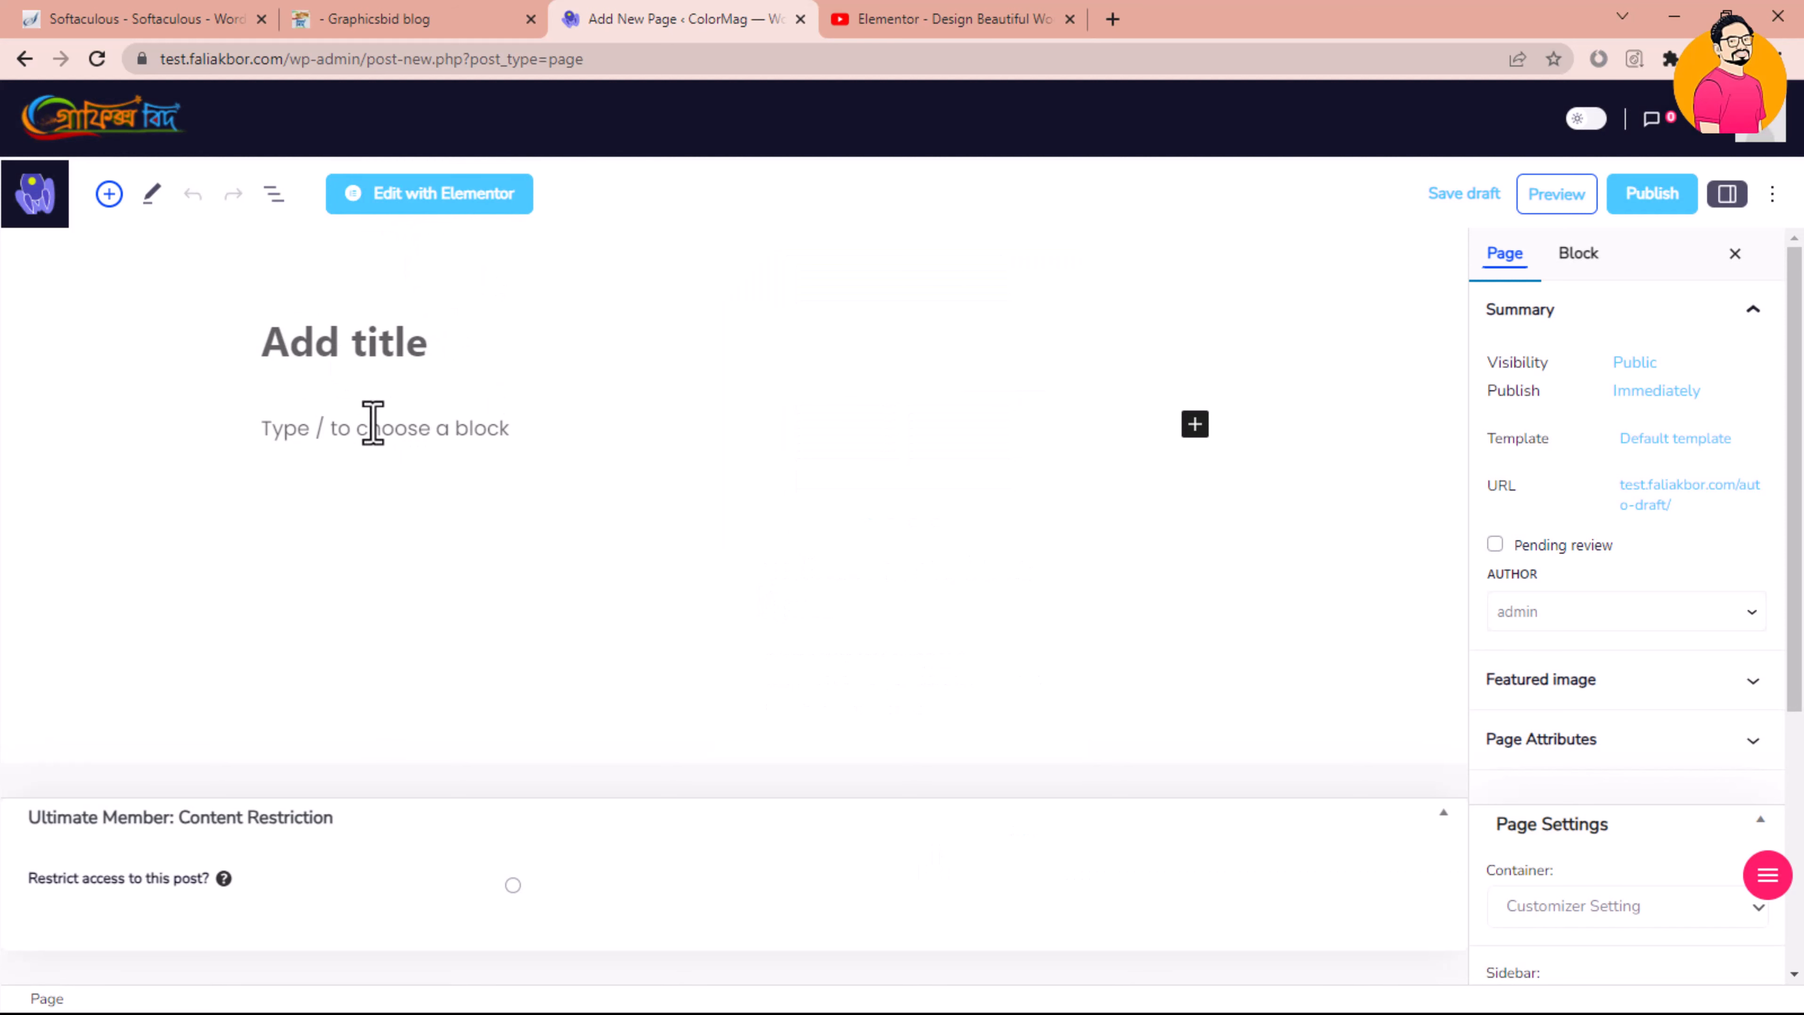
pyautogui.click(437, 206)
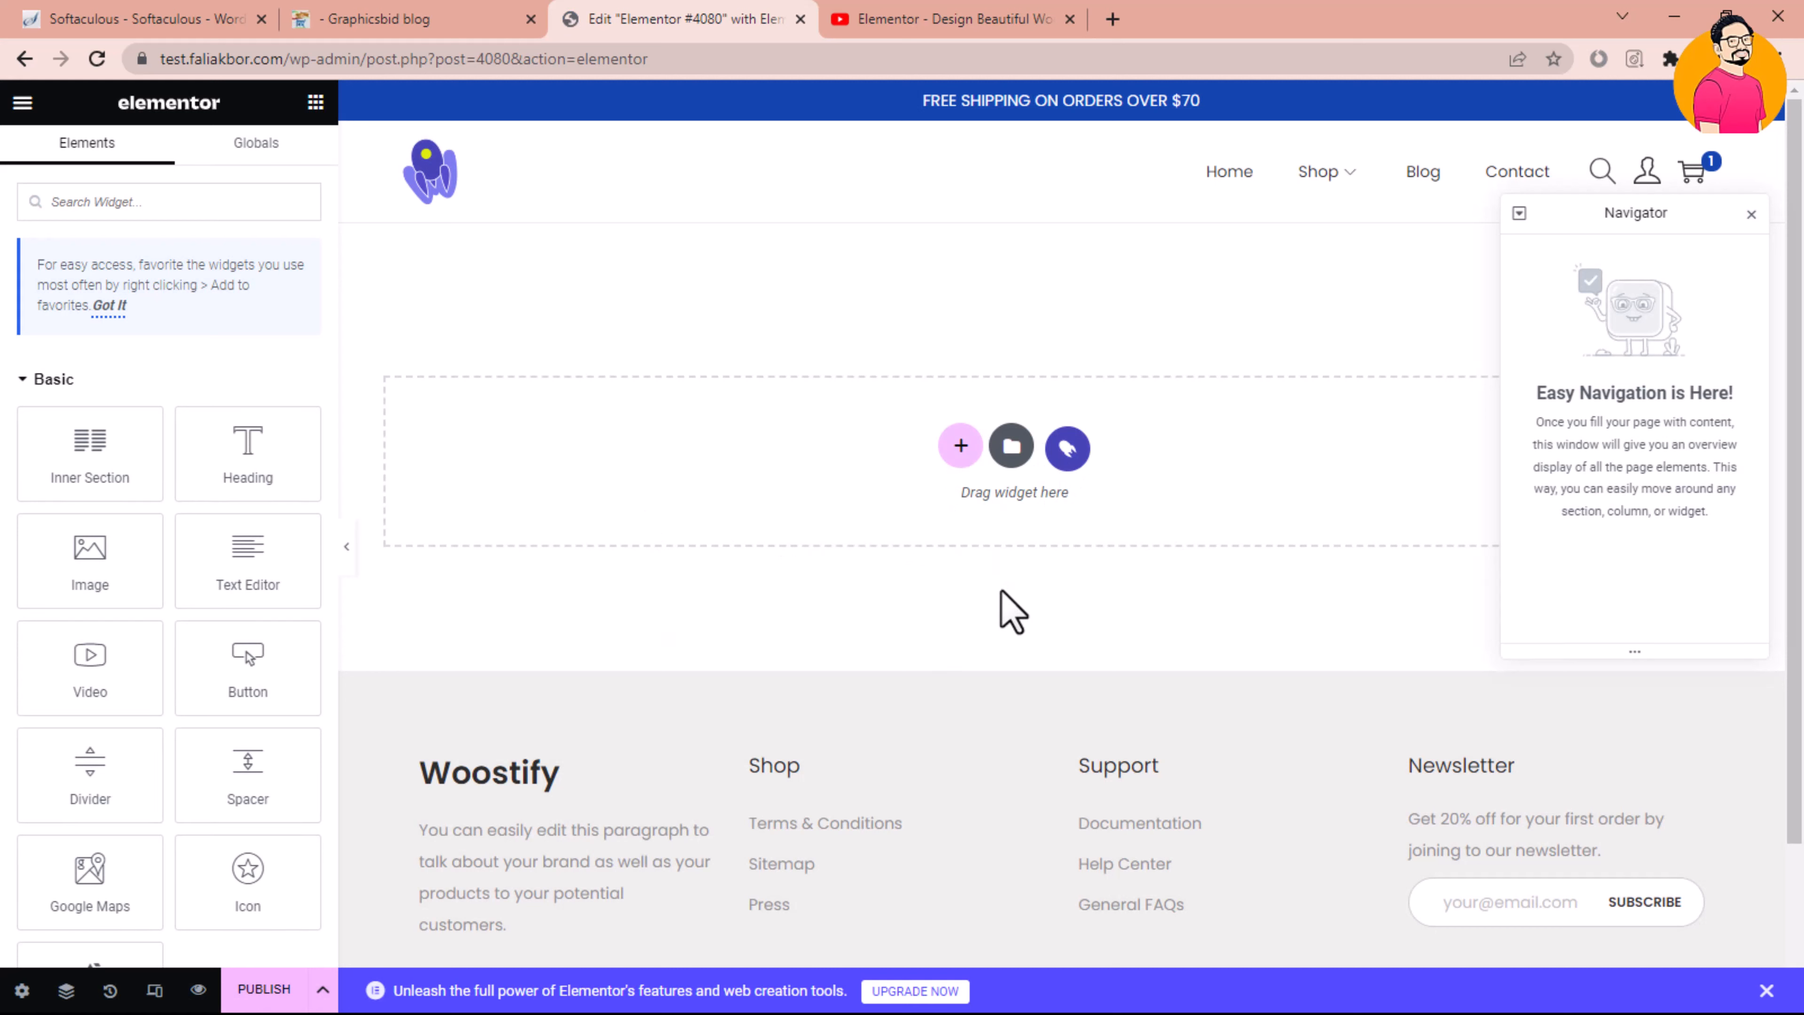
# Add a two-column section with a wider first column to the page and set the section's background type to Classic
pyautogui.click(961, 453)
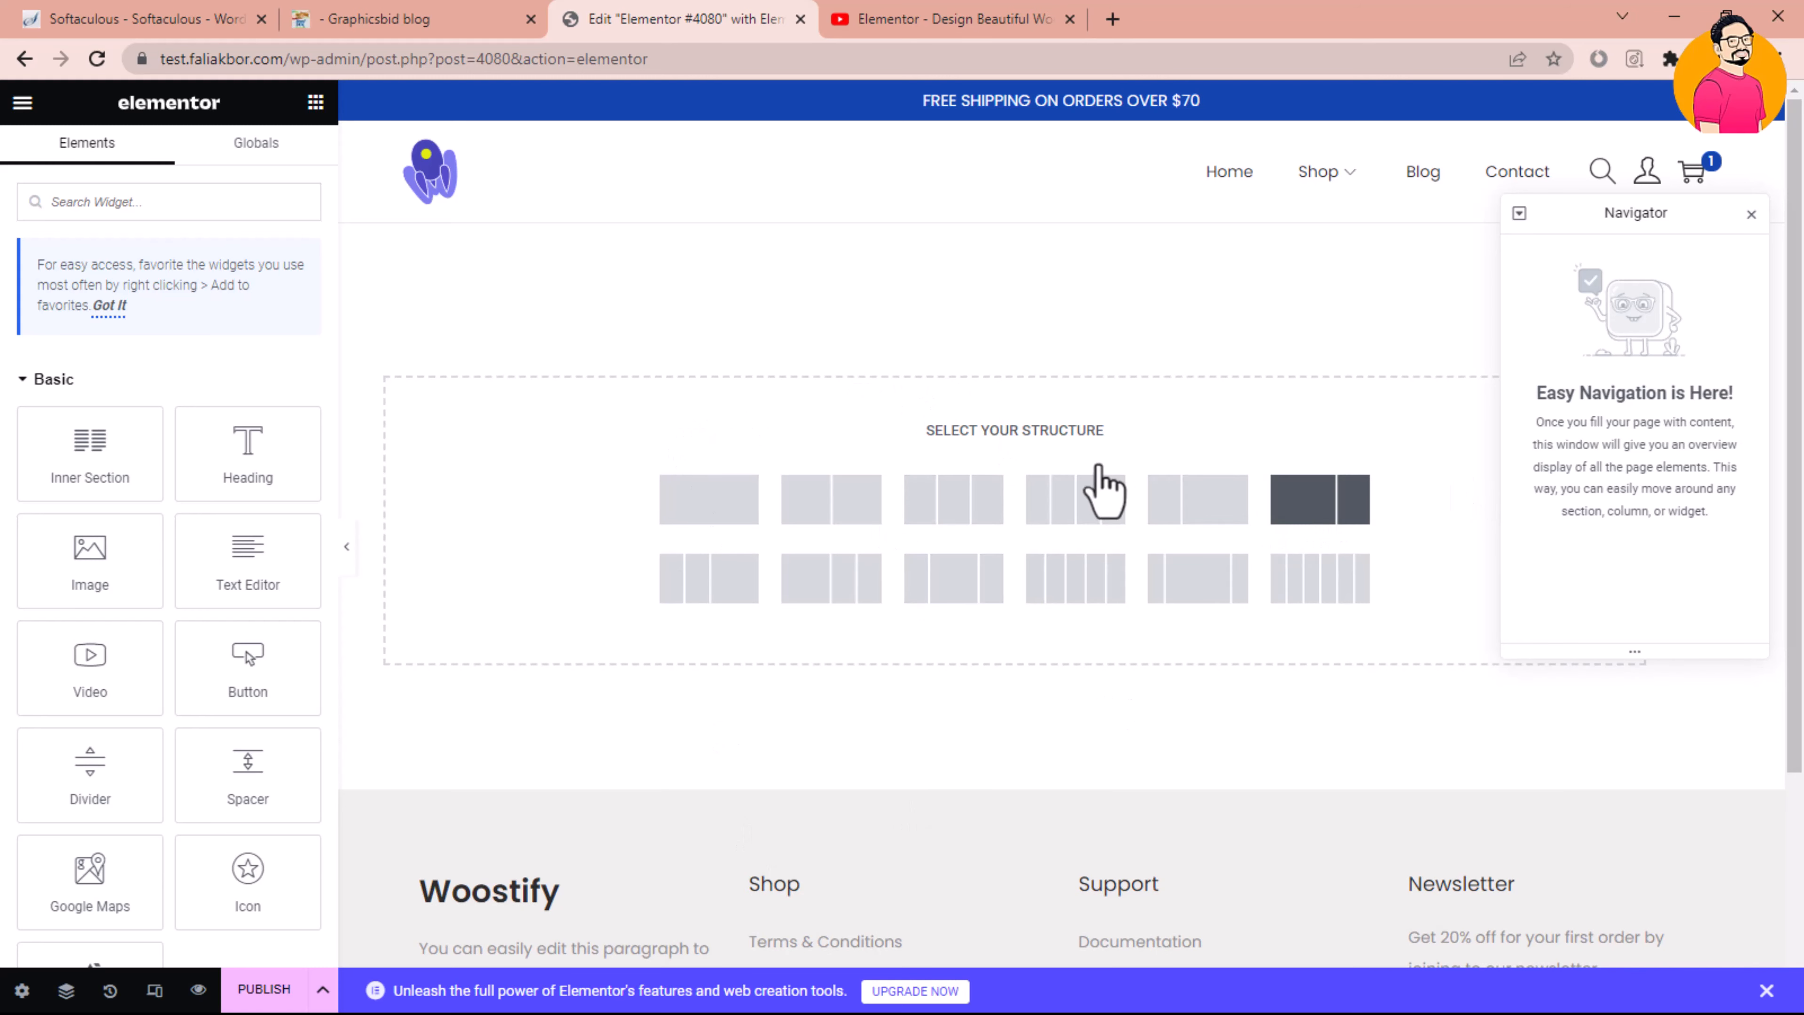
pyautogui.click(1307, 515)
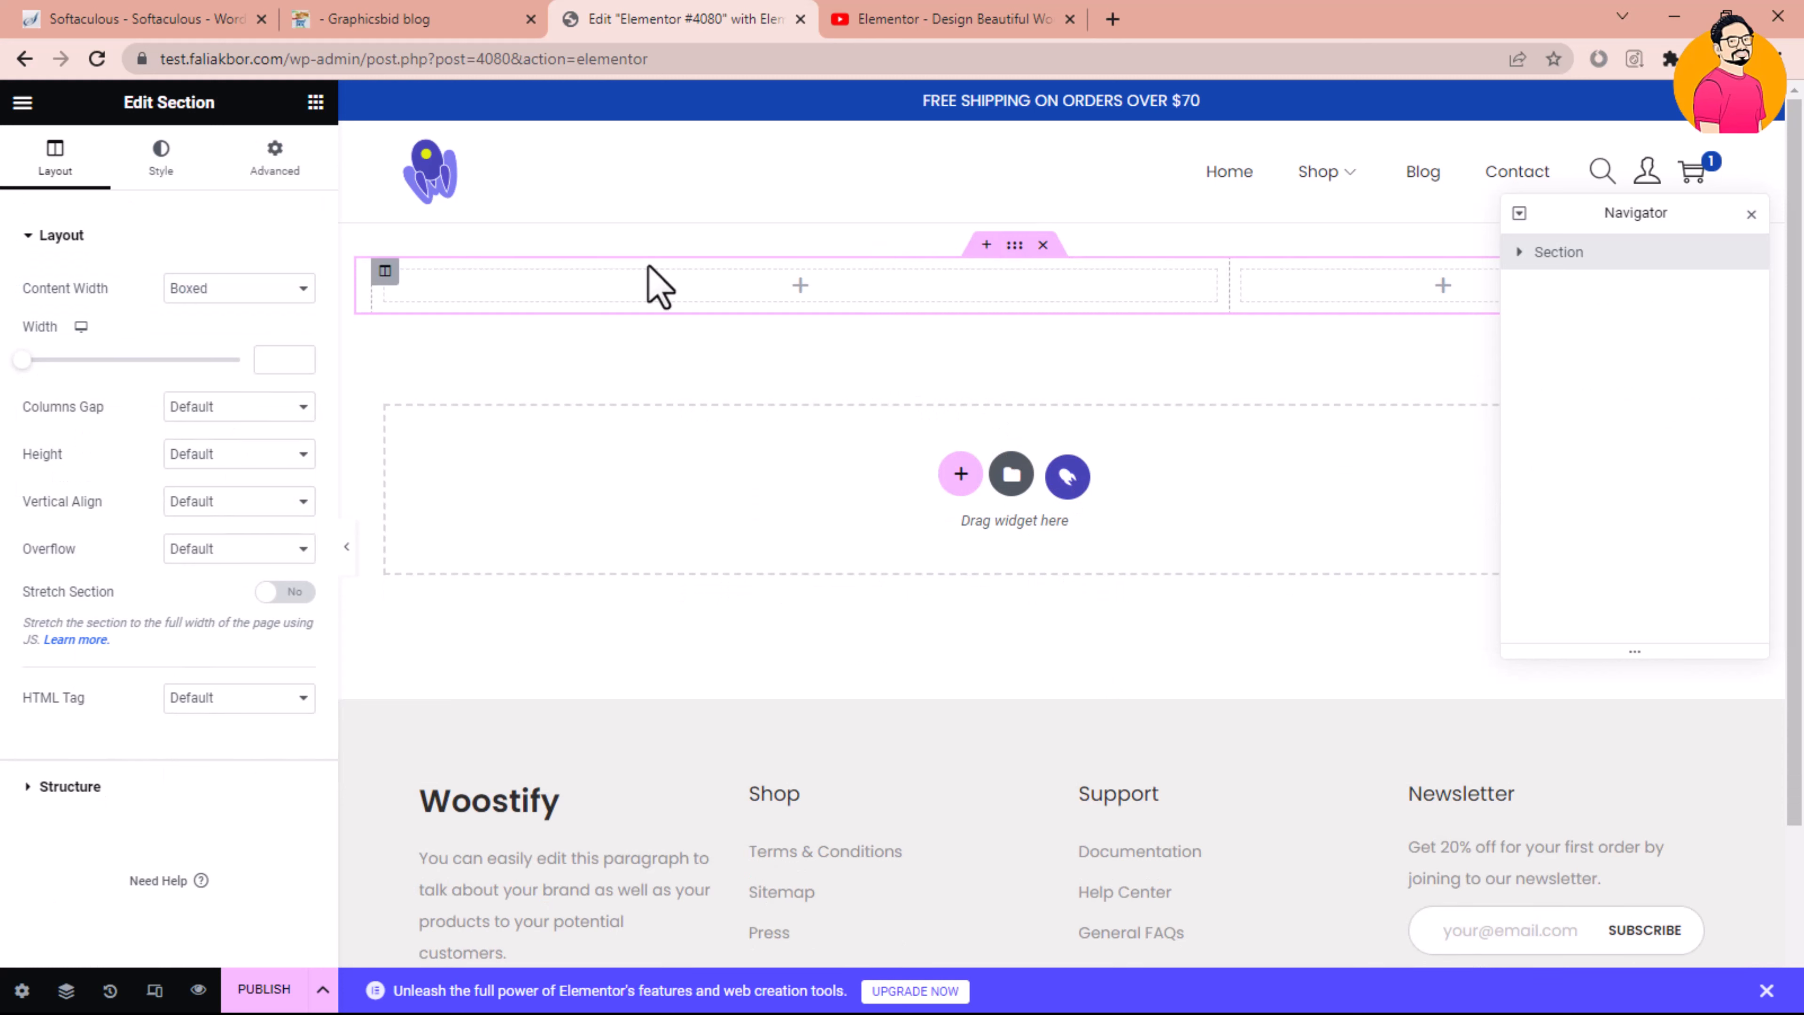
pyautogui.click(279, 171)
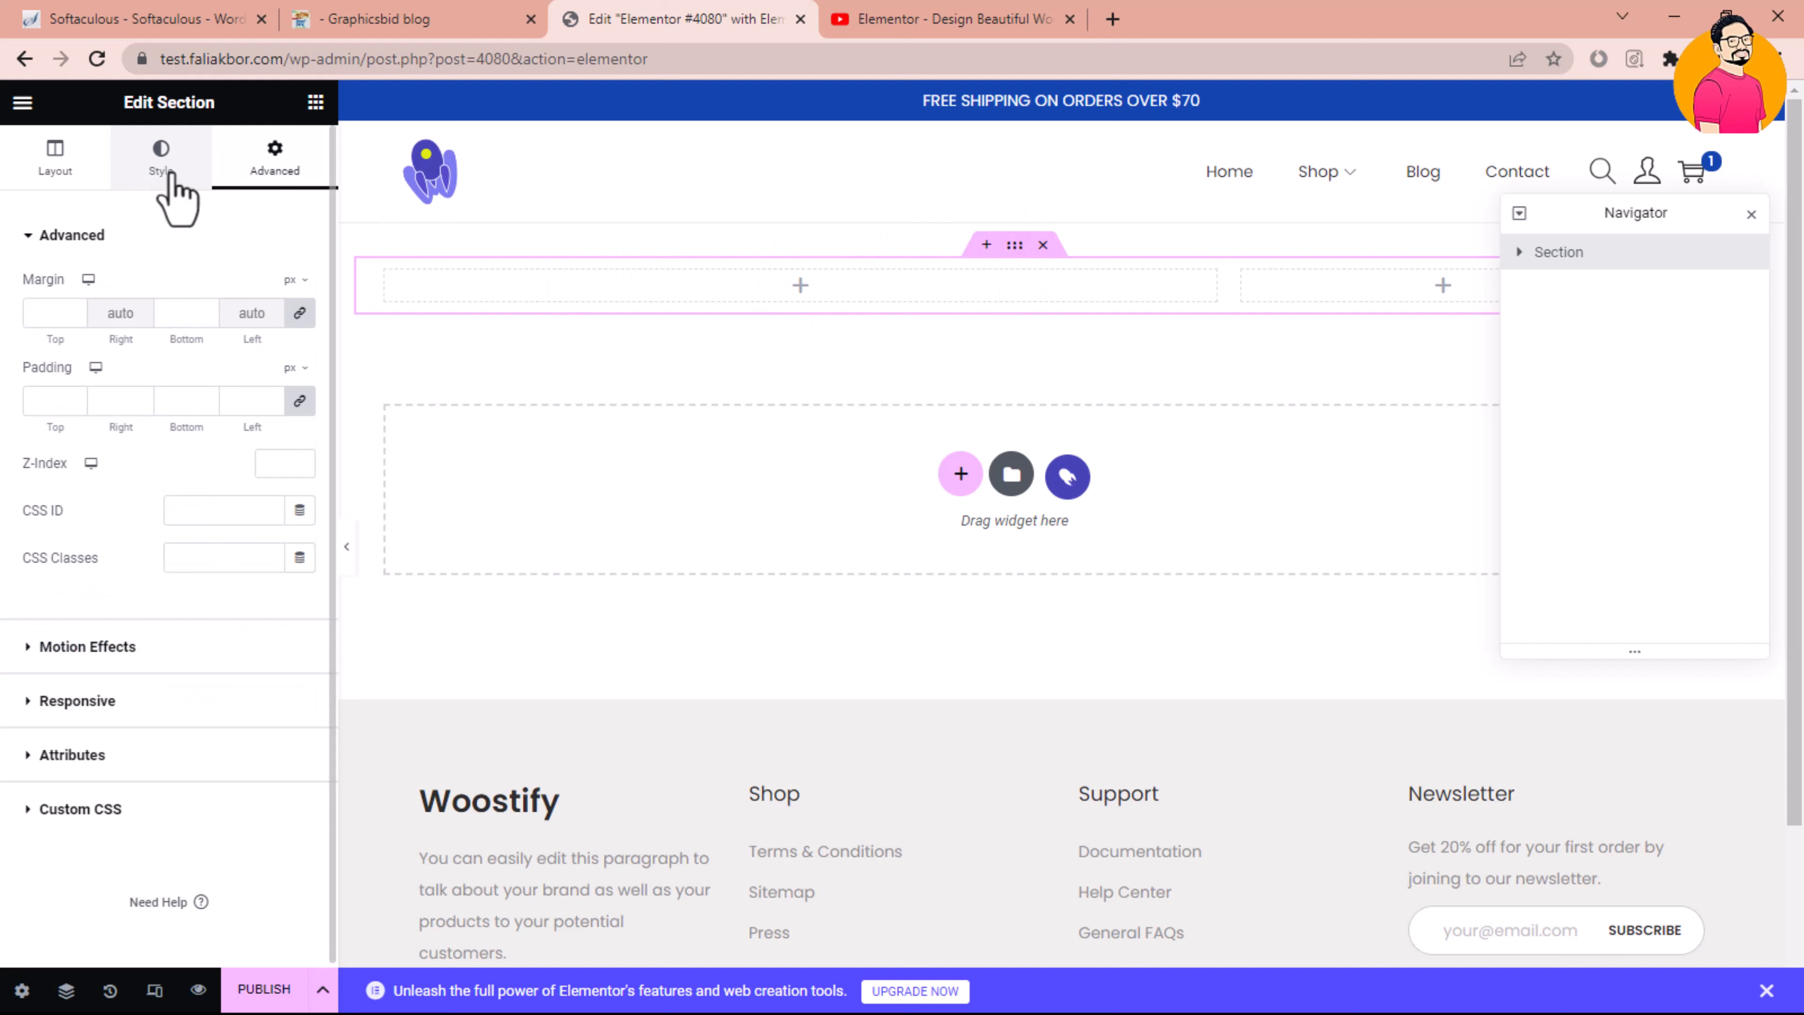
pyautogui.click(1016, 249)
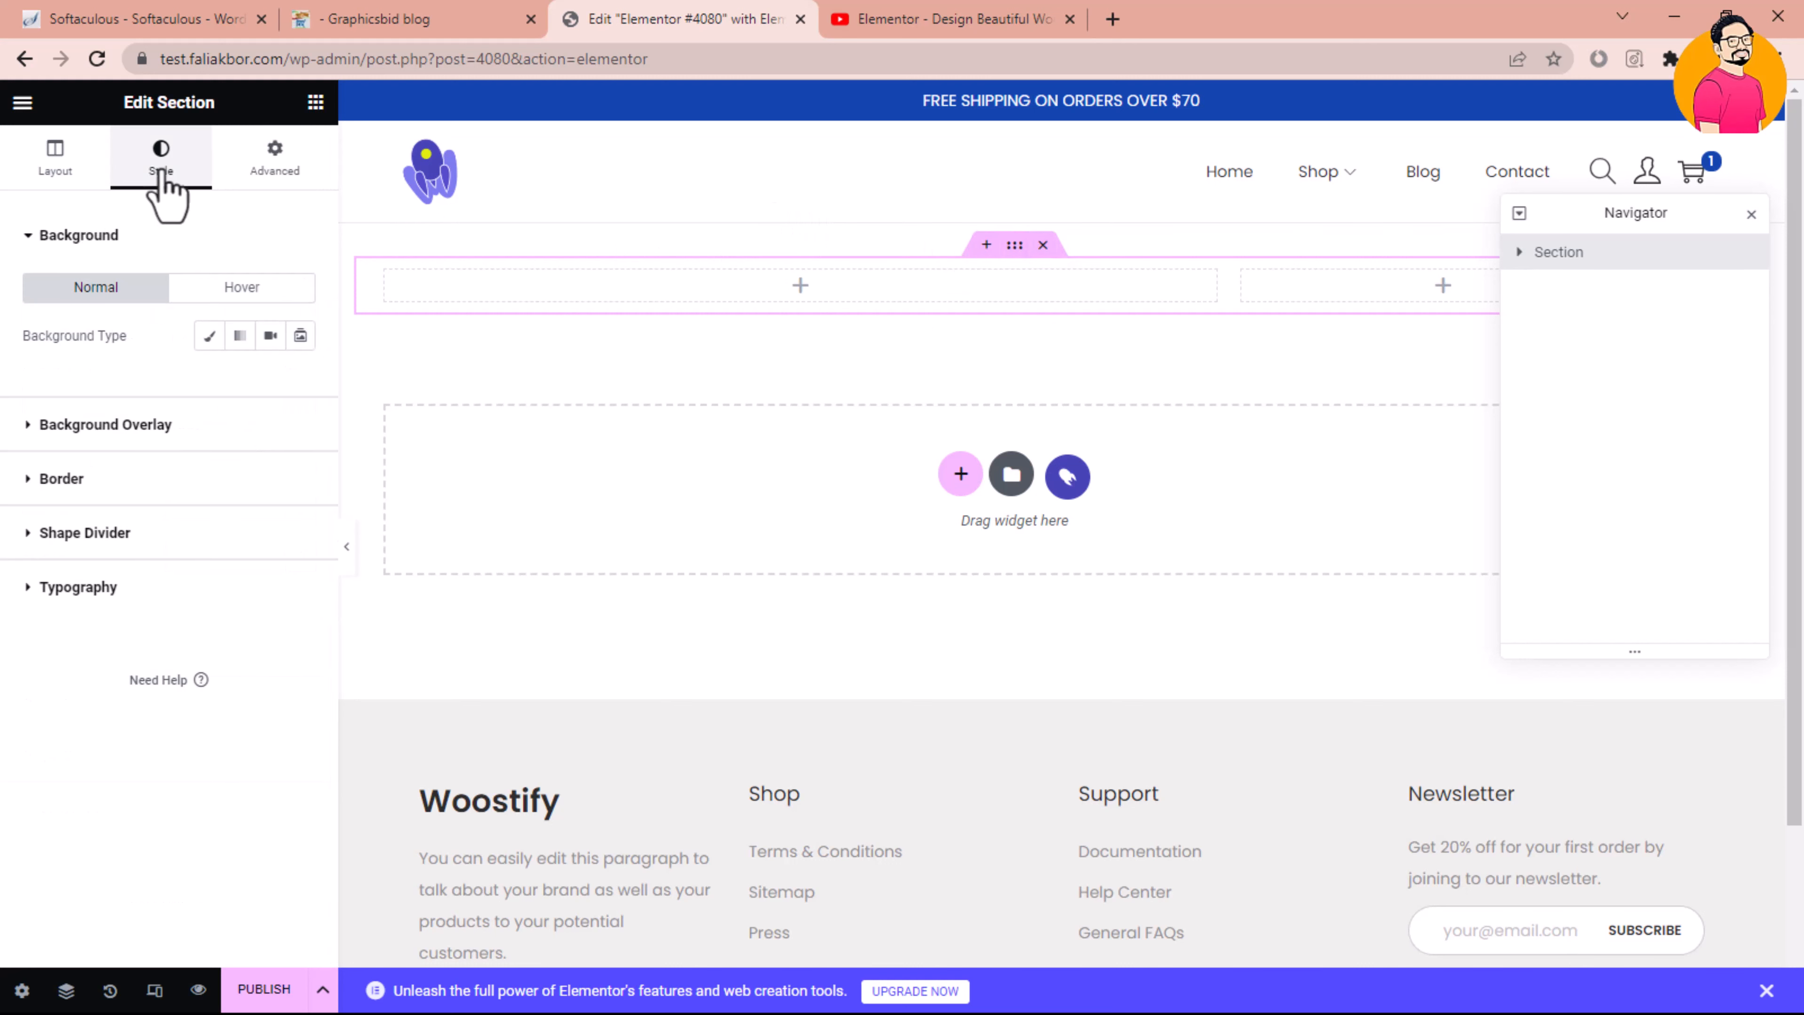
pyautogui.click(208, 336)
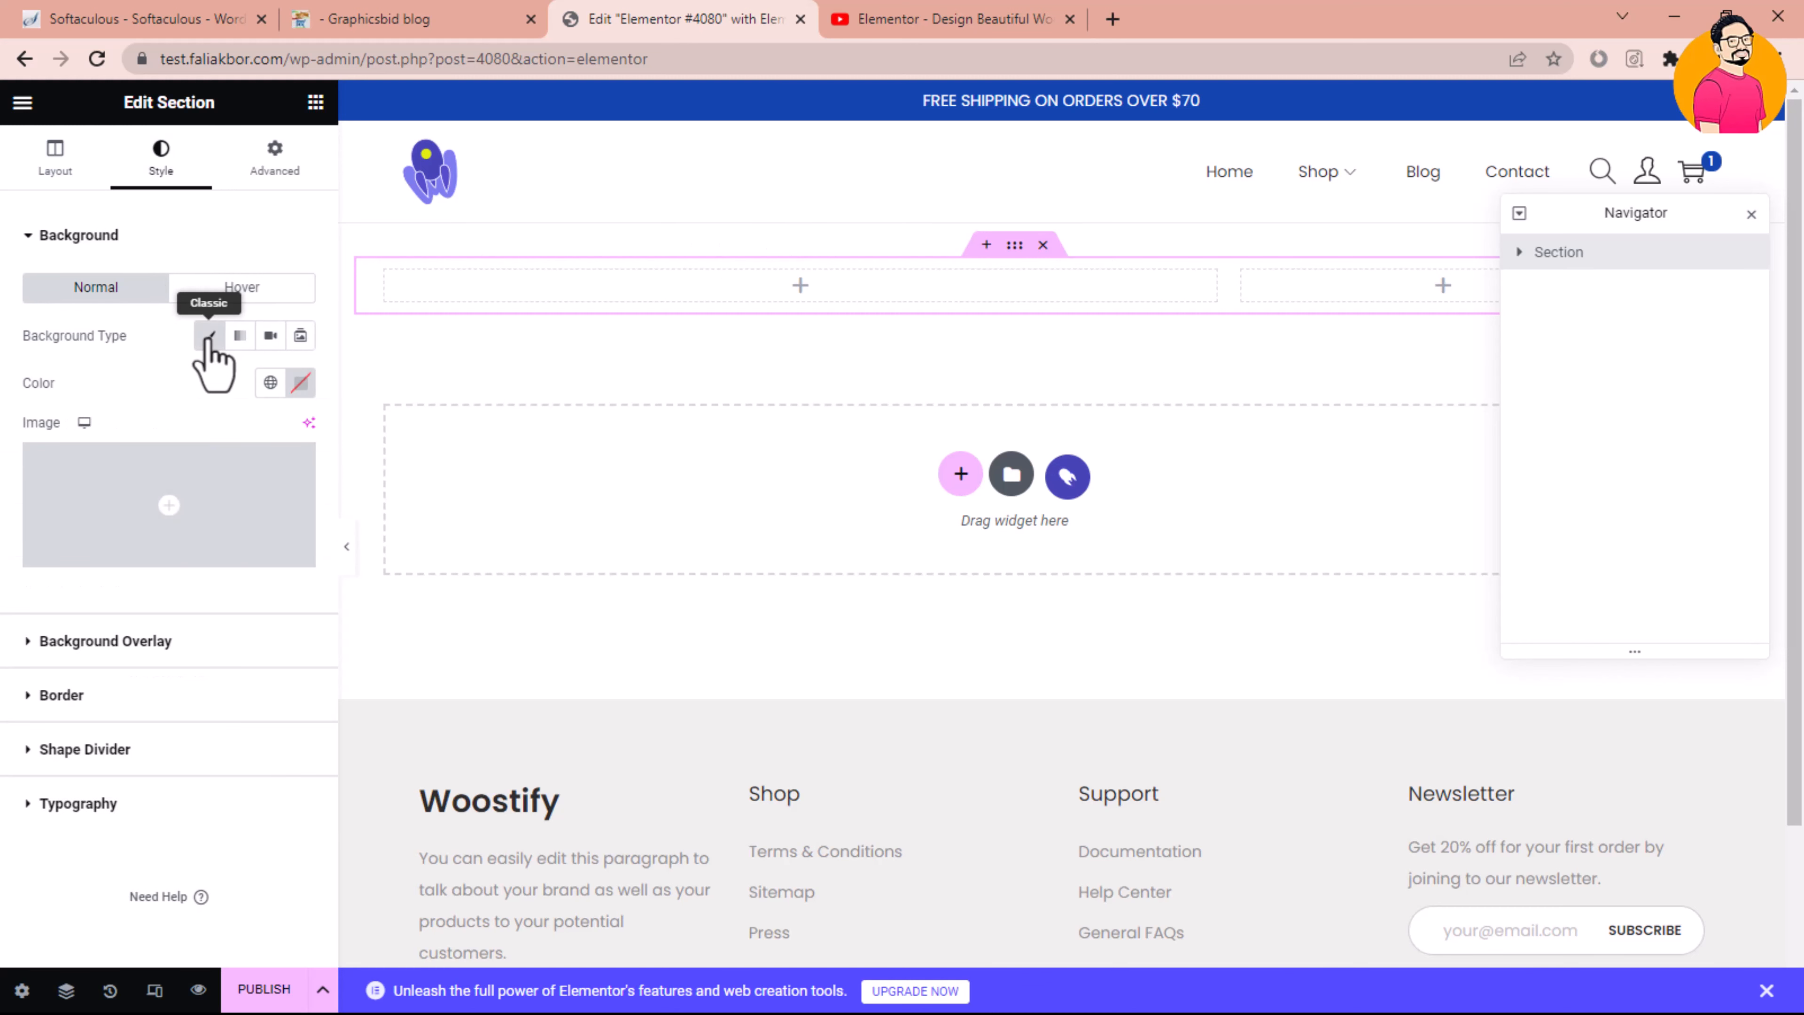
# Set New-Project.png from the media library as the section's background image
pyautogui.click(185, 551)
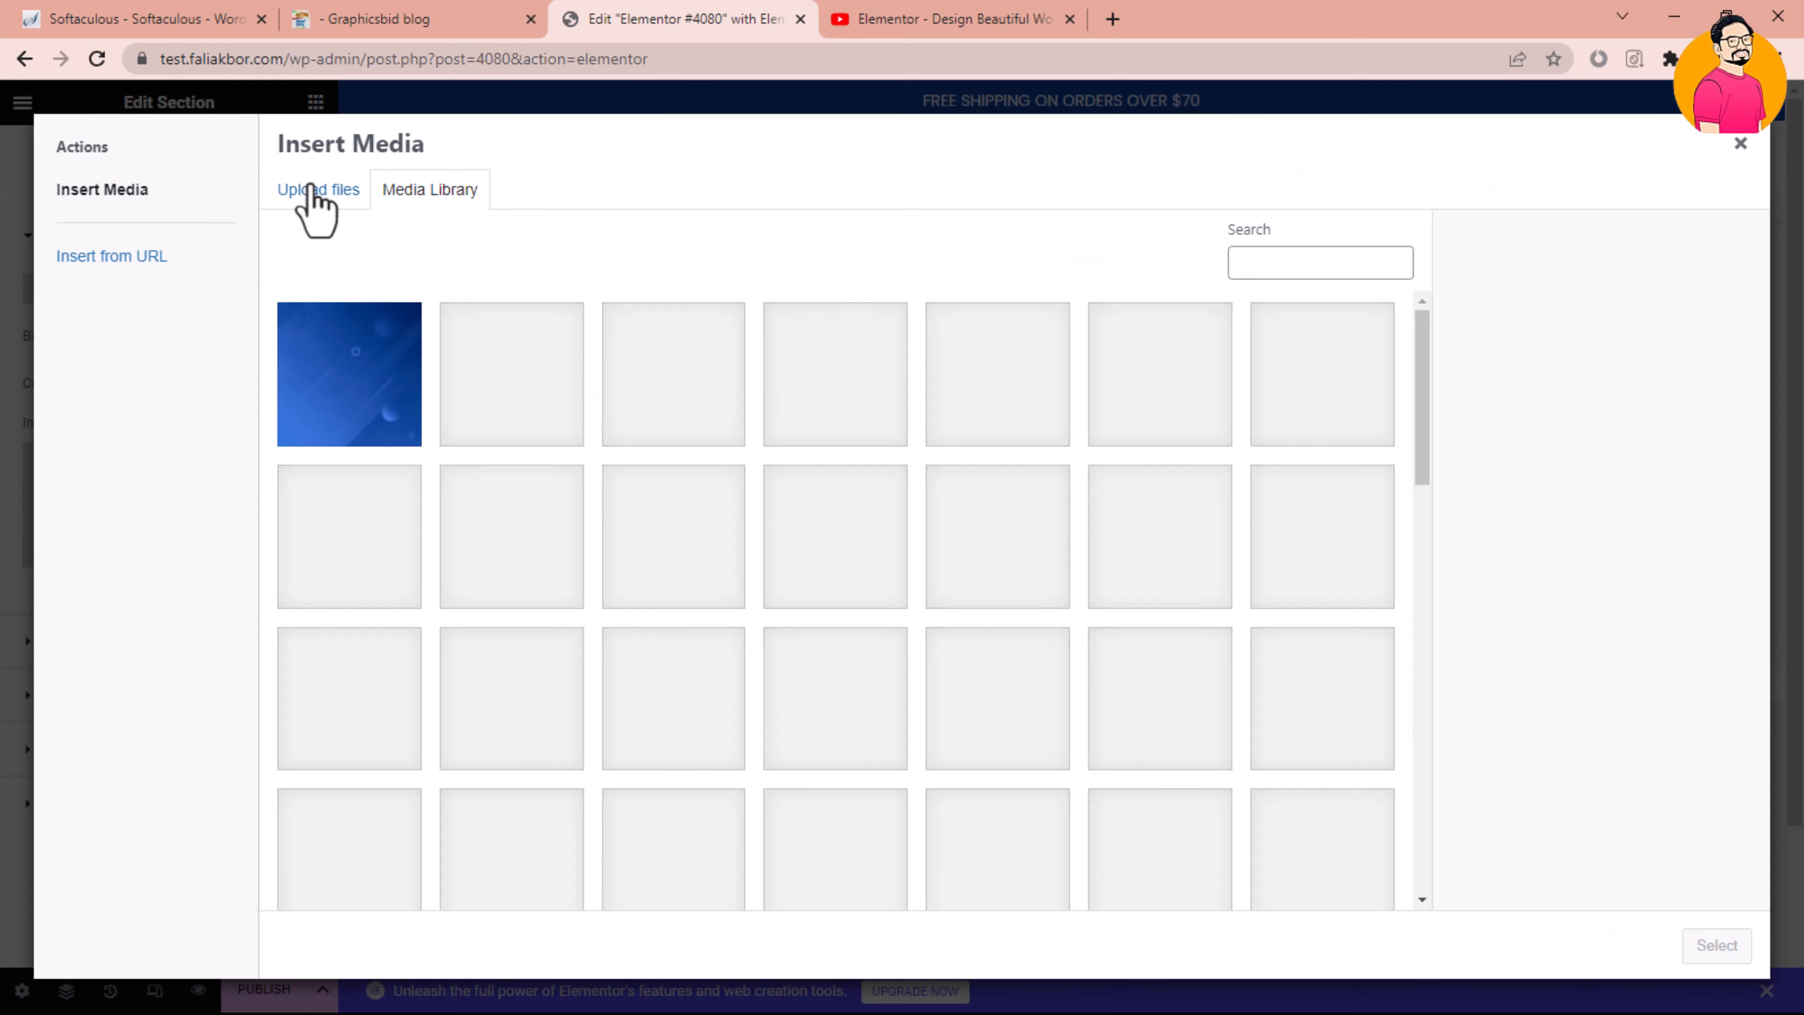
pyautogui.click(313, 188)
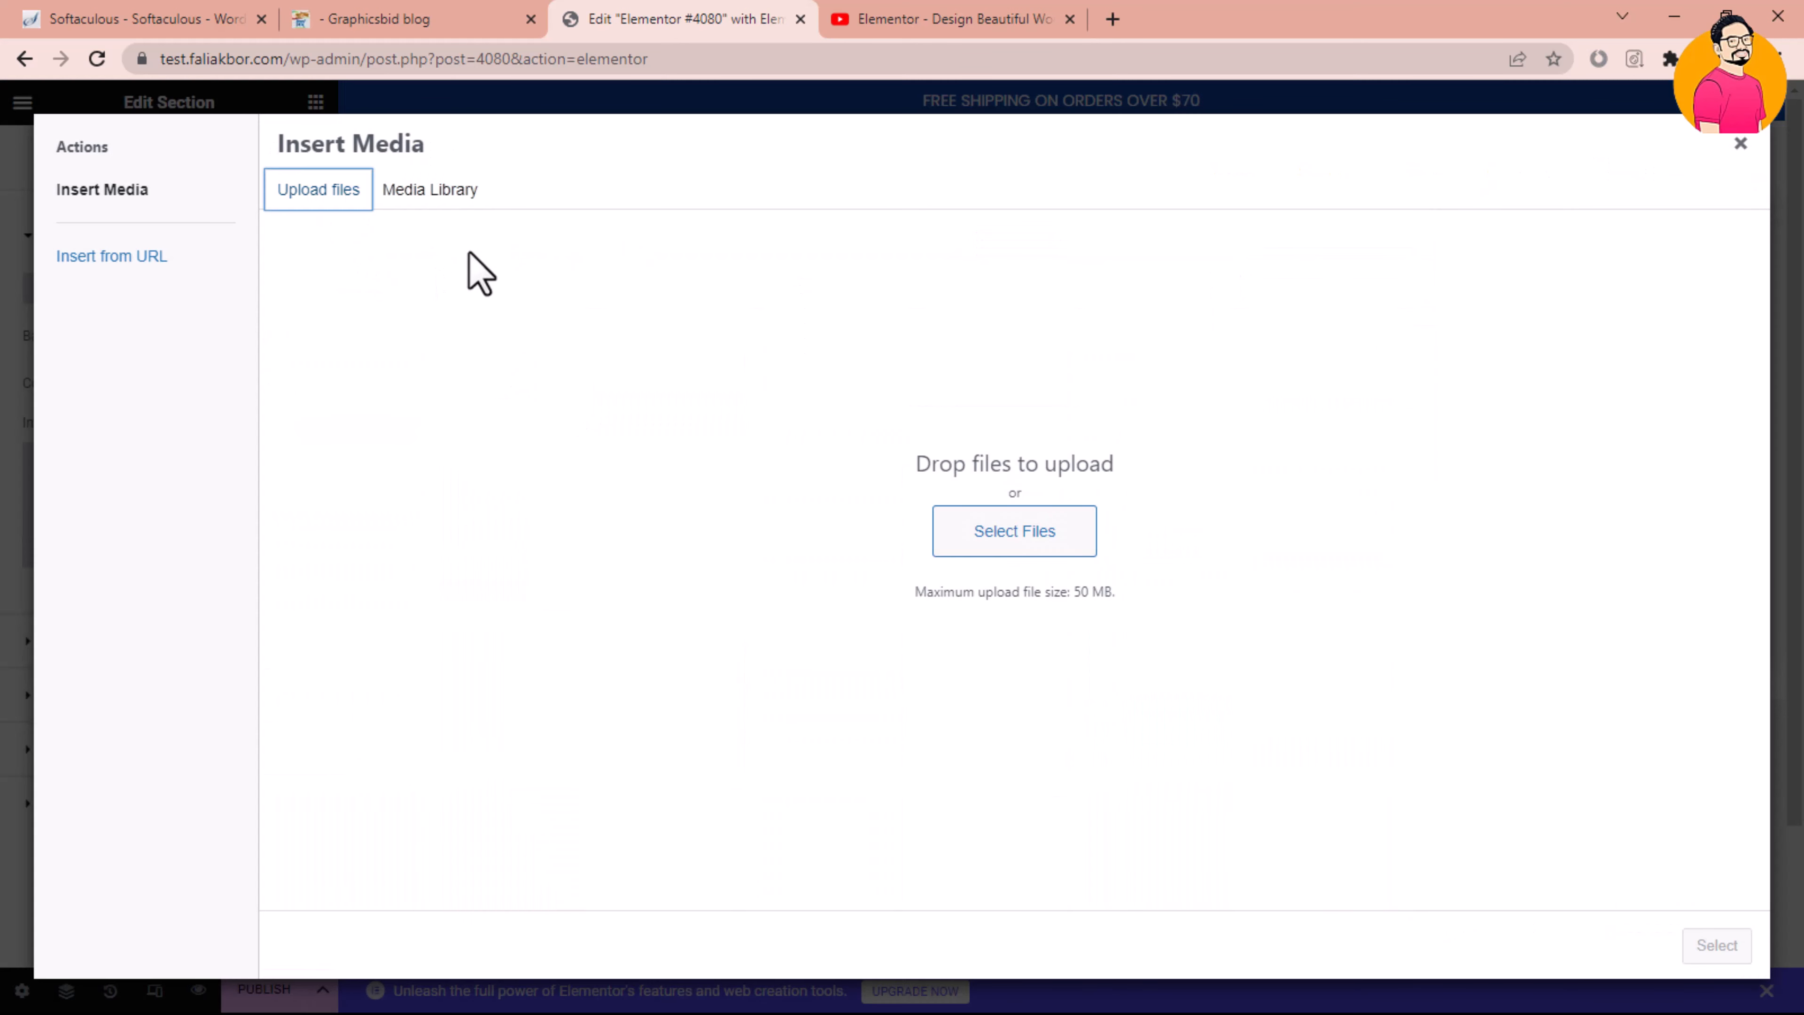
pyautogui.click(406, 189)
pyautogui.click(345, 395)
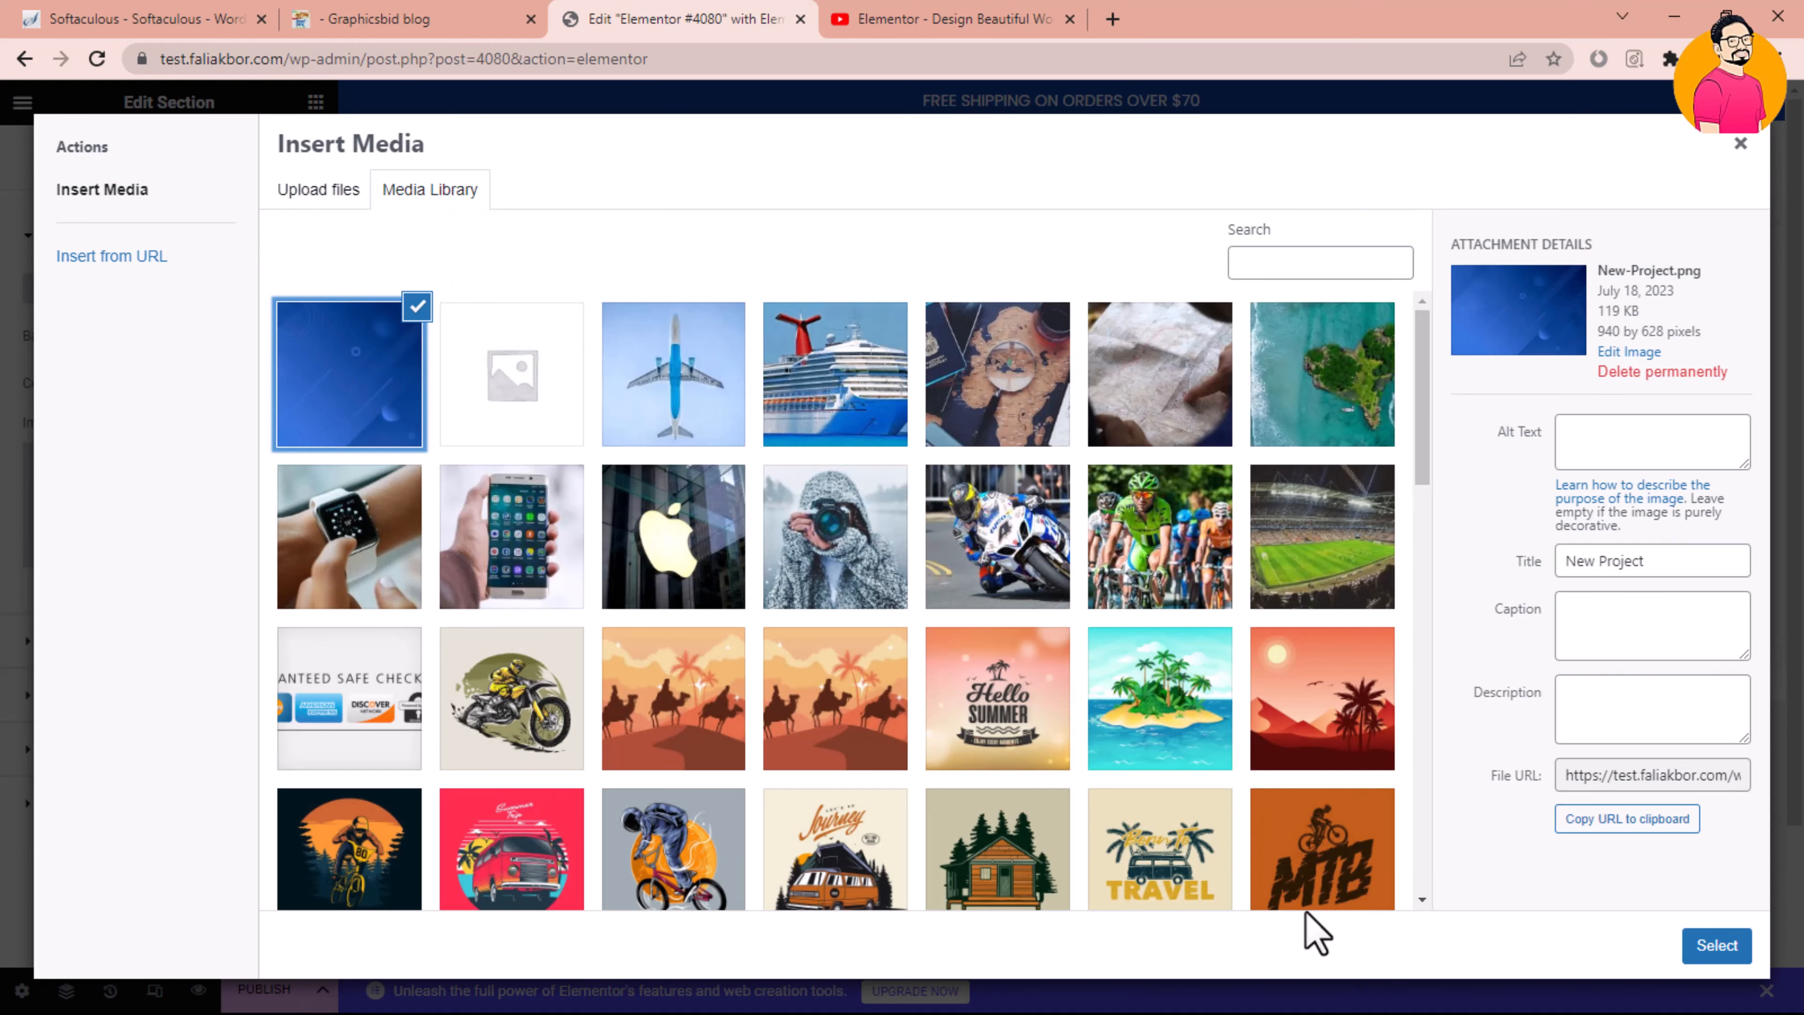
pyautogui.click(1730, 952)
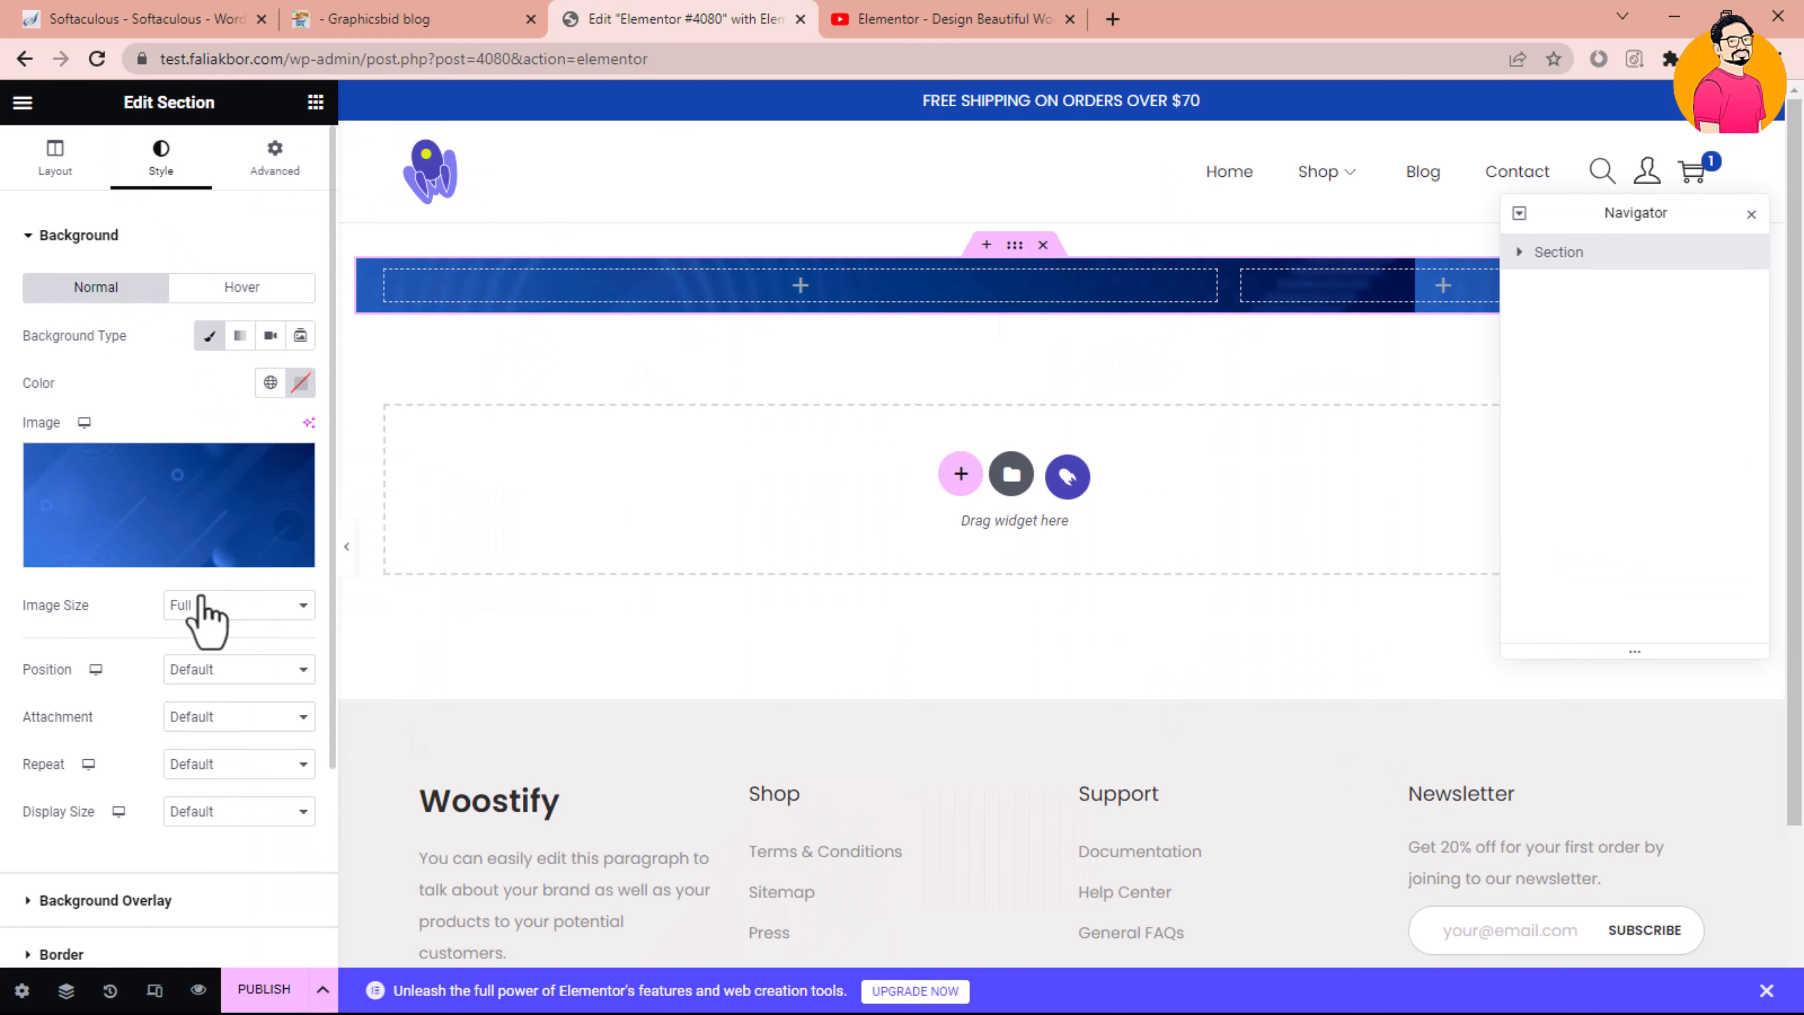
# Set the section background image's position to Center Center and display size to Cover, and close the Navigator
pyautogui.click(213, 669)
pyautogui.click(216, 707)
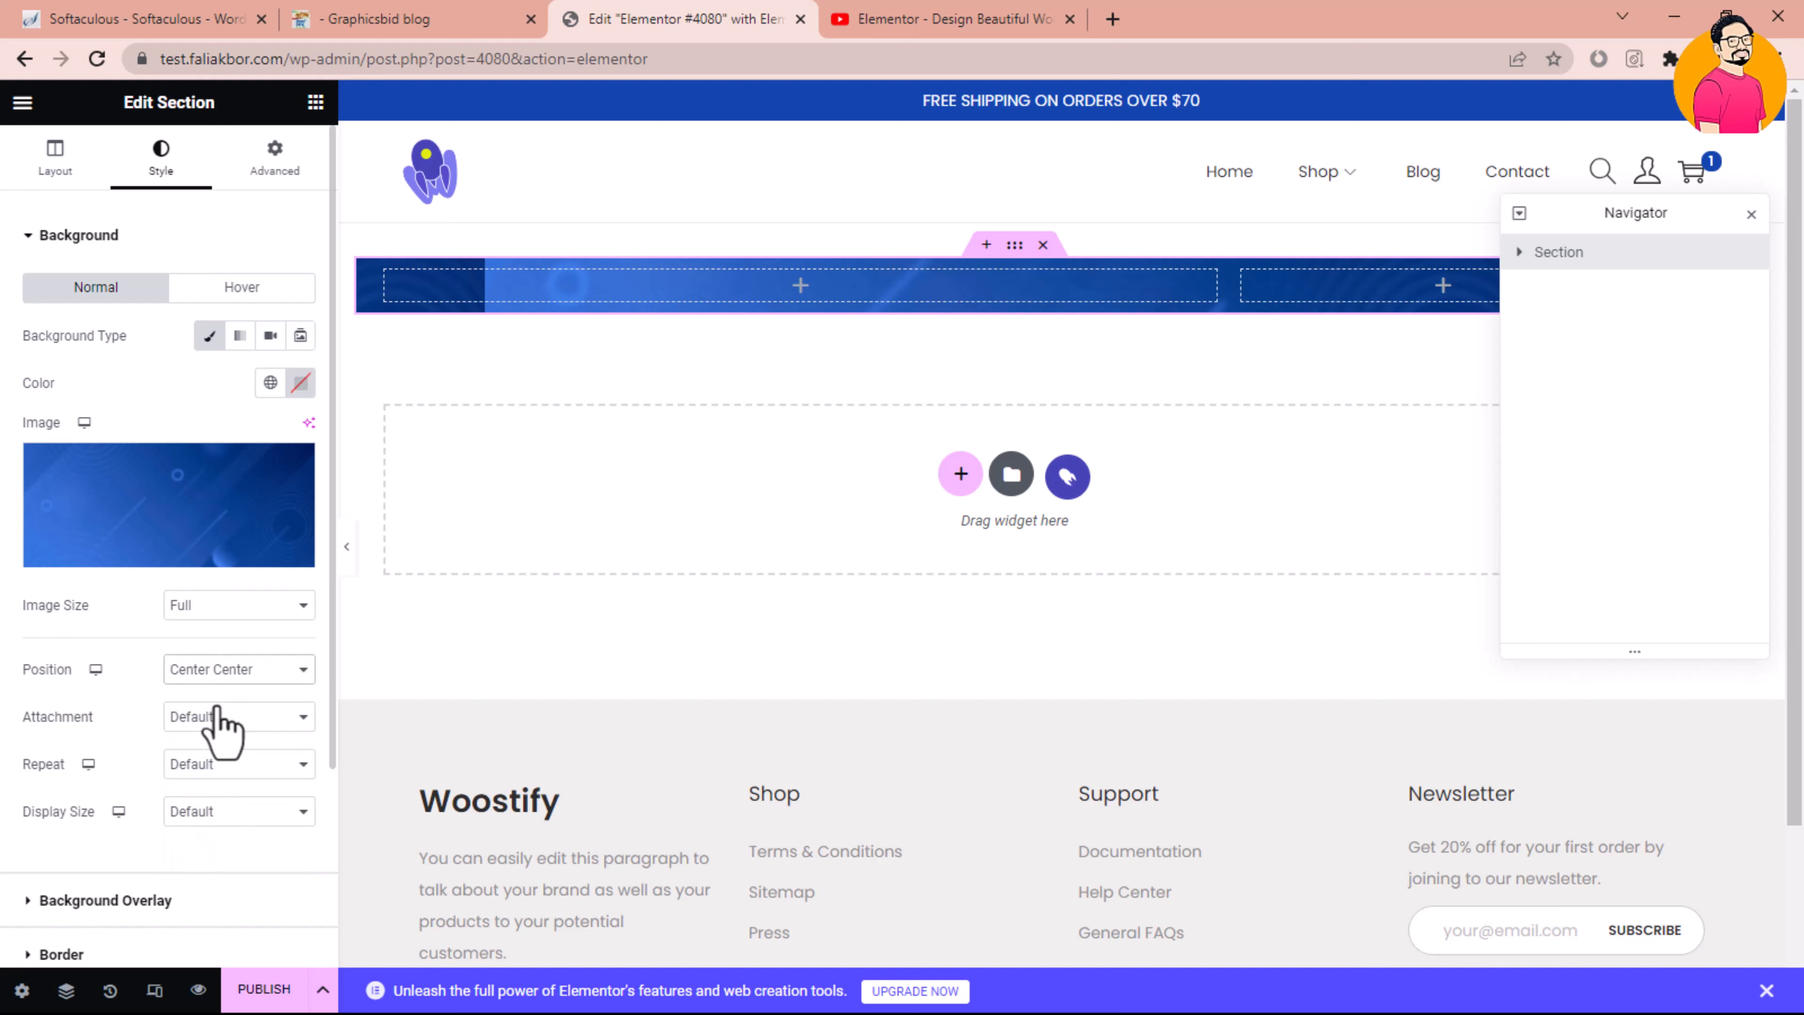
pyautogui.click(189, 814)
pyautogui.click(216, 882)
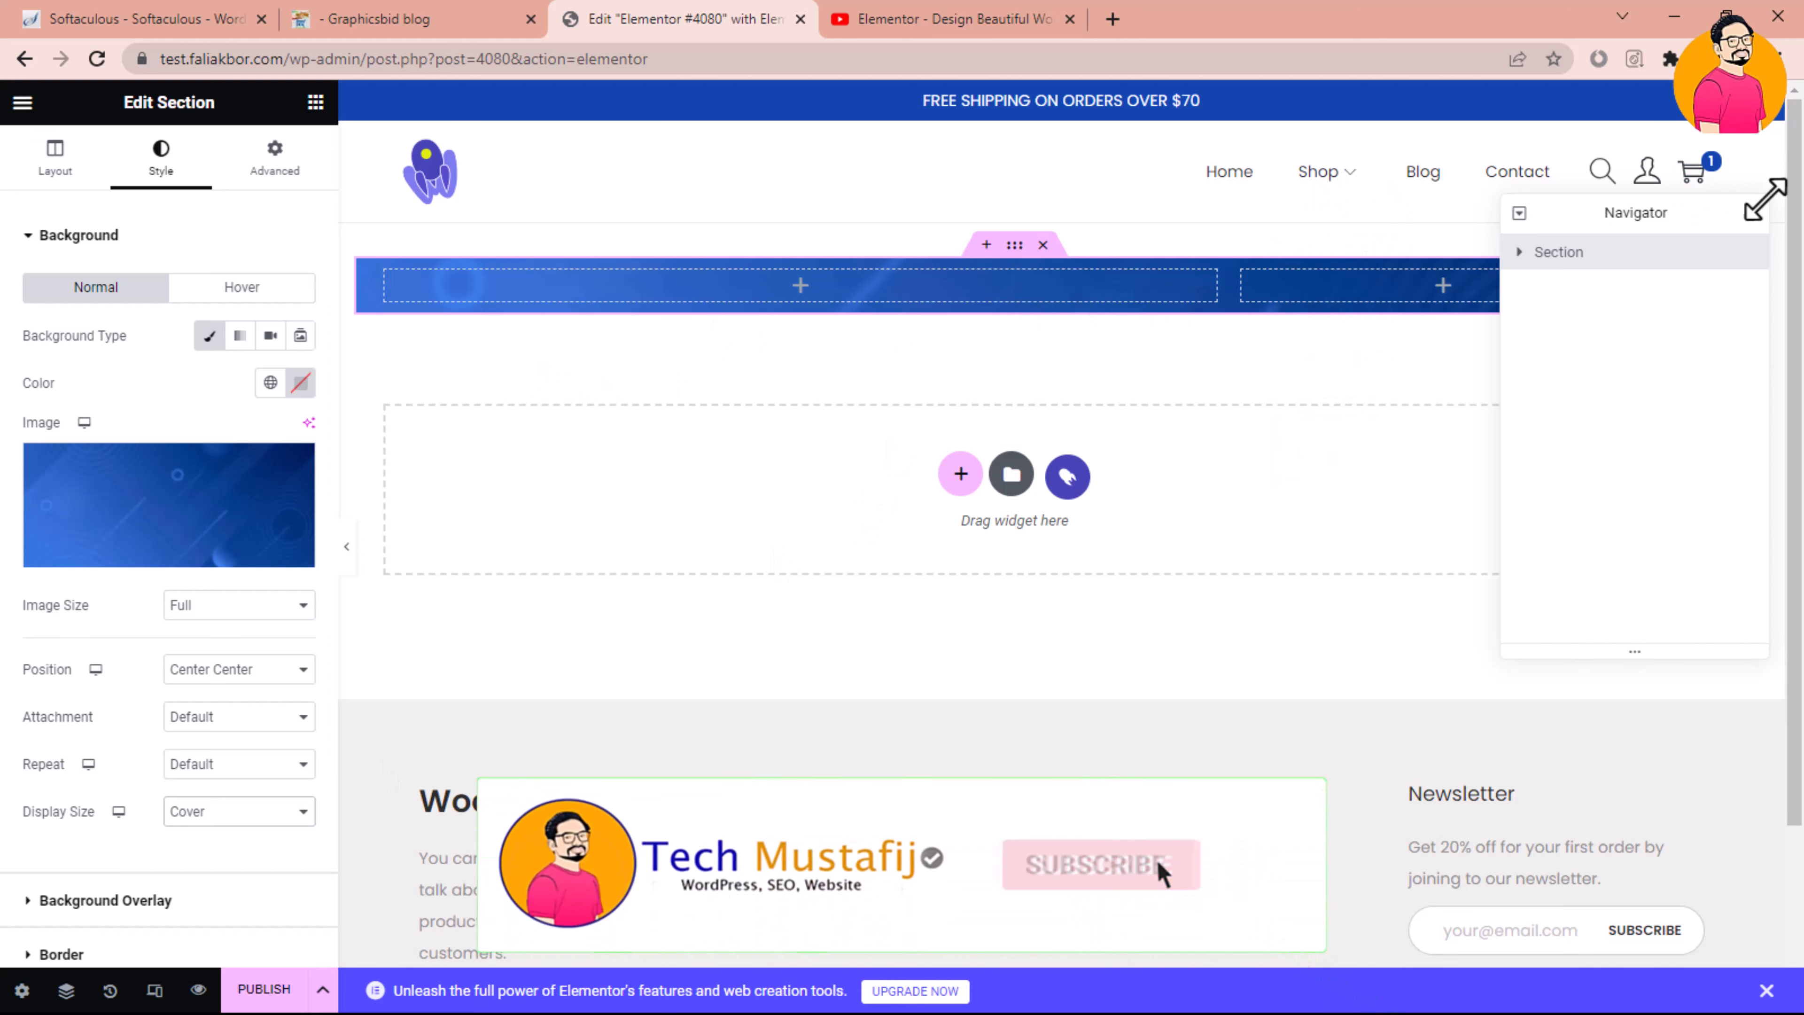
pyautogui.click(1751, 214)
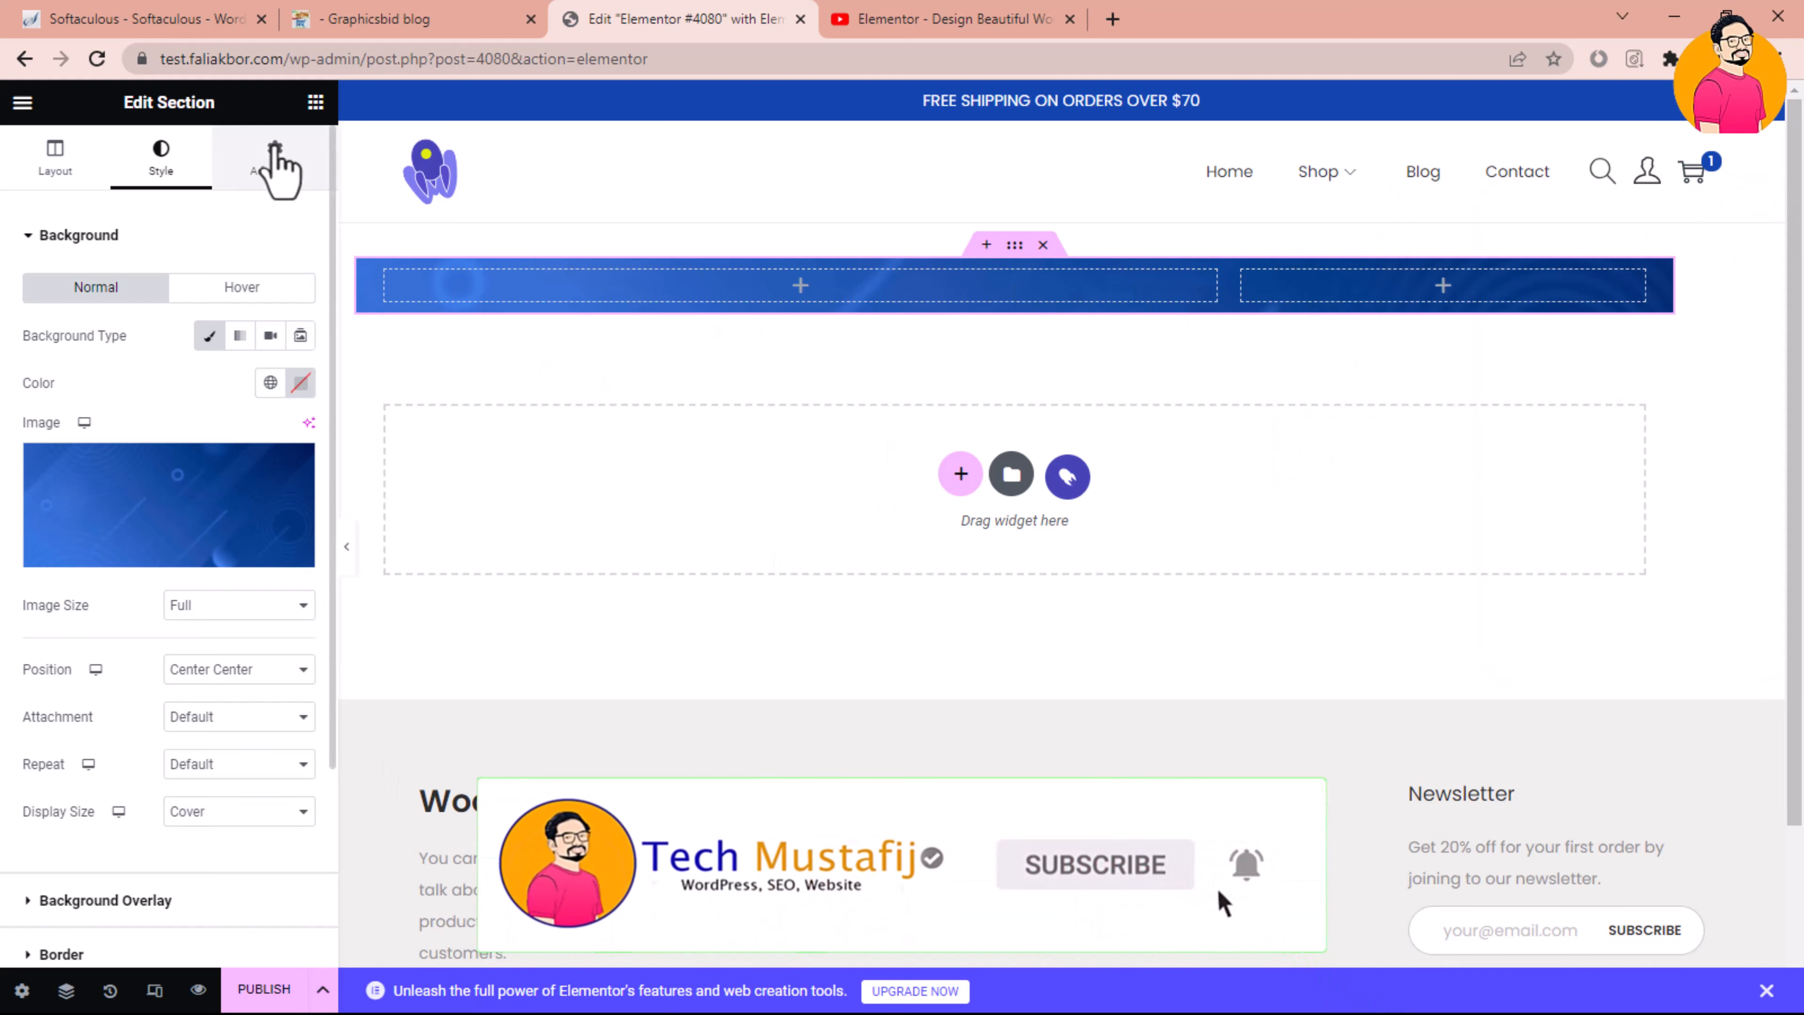
# Set the section's padding to 20 px on all four sides
pyautogui.click(275, 158)
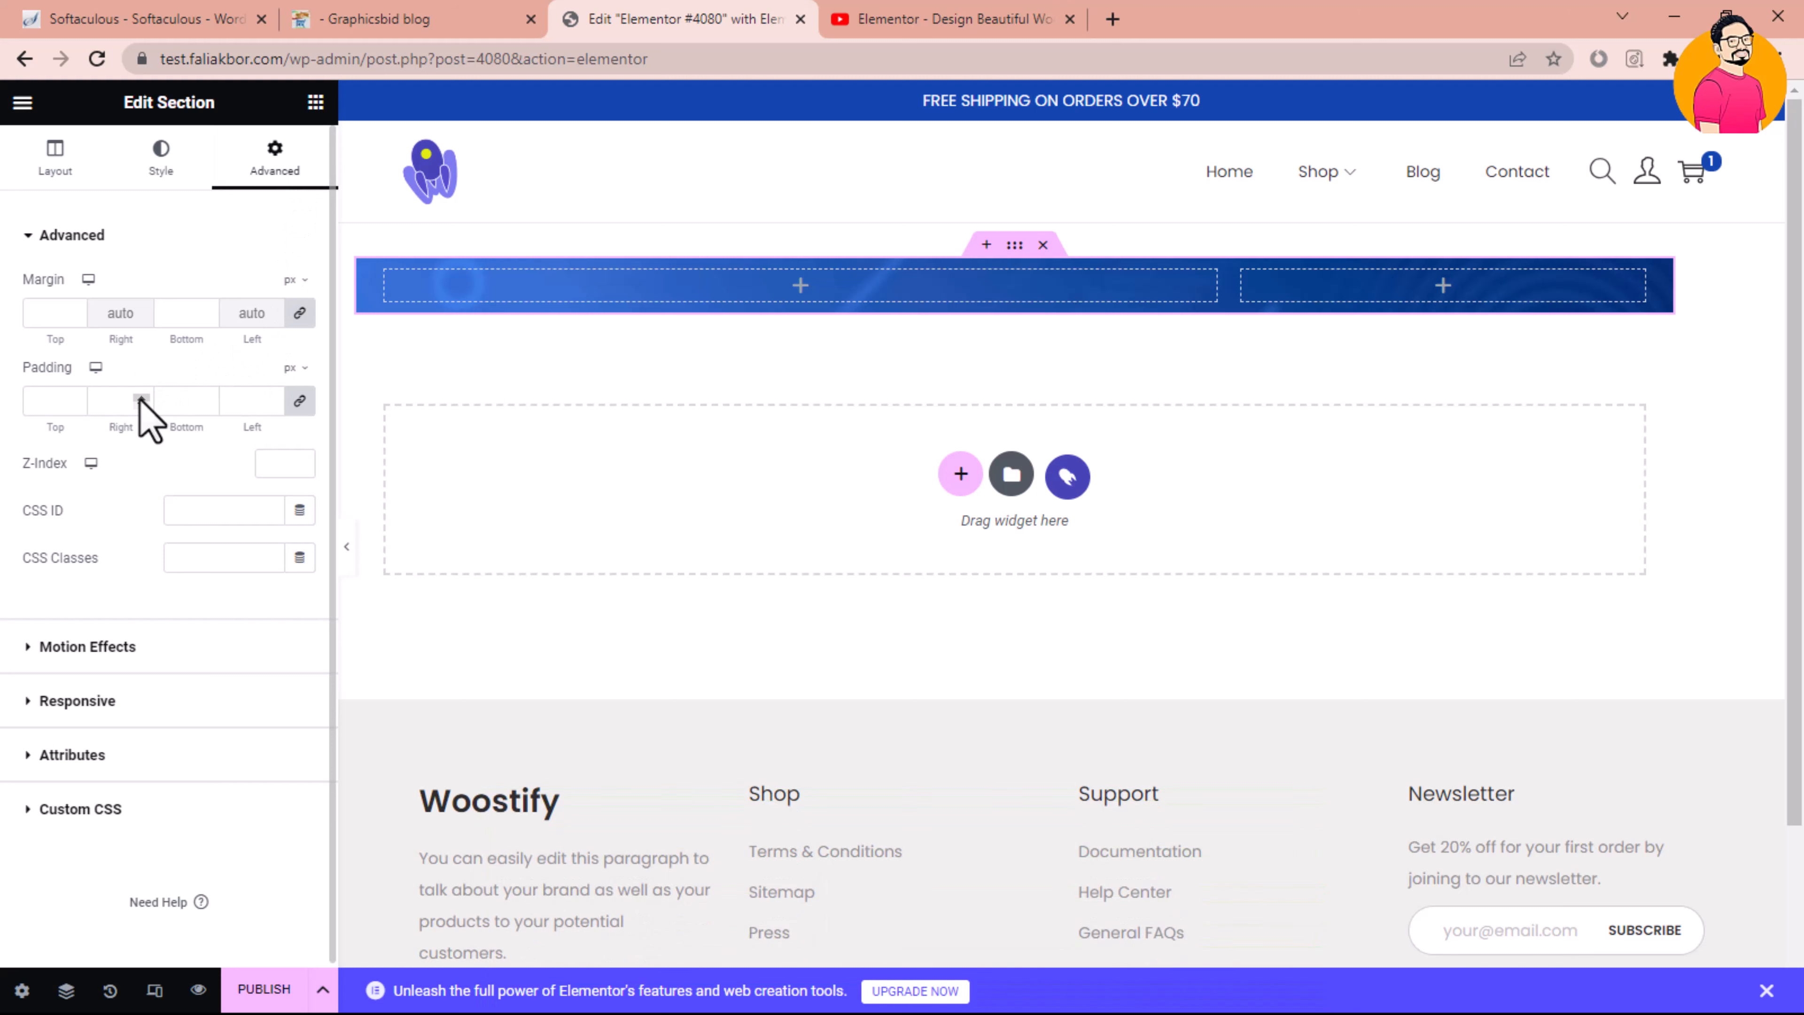
pyautogui.click(142, 402)
pyautogui.write('5')
pyautogui.click(140, 400)
pyautogui.click(141, 400)
pyautogui.click(141, 400)
pyautogui.click(141, 401)
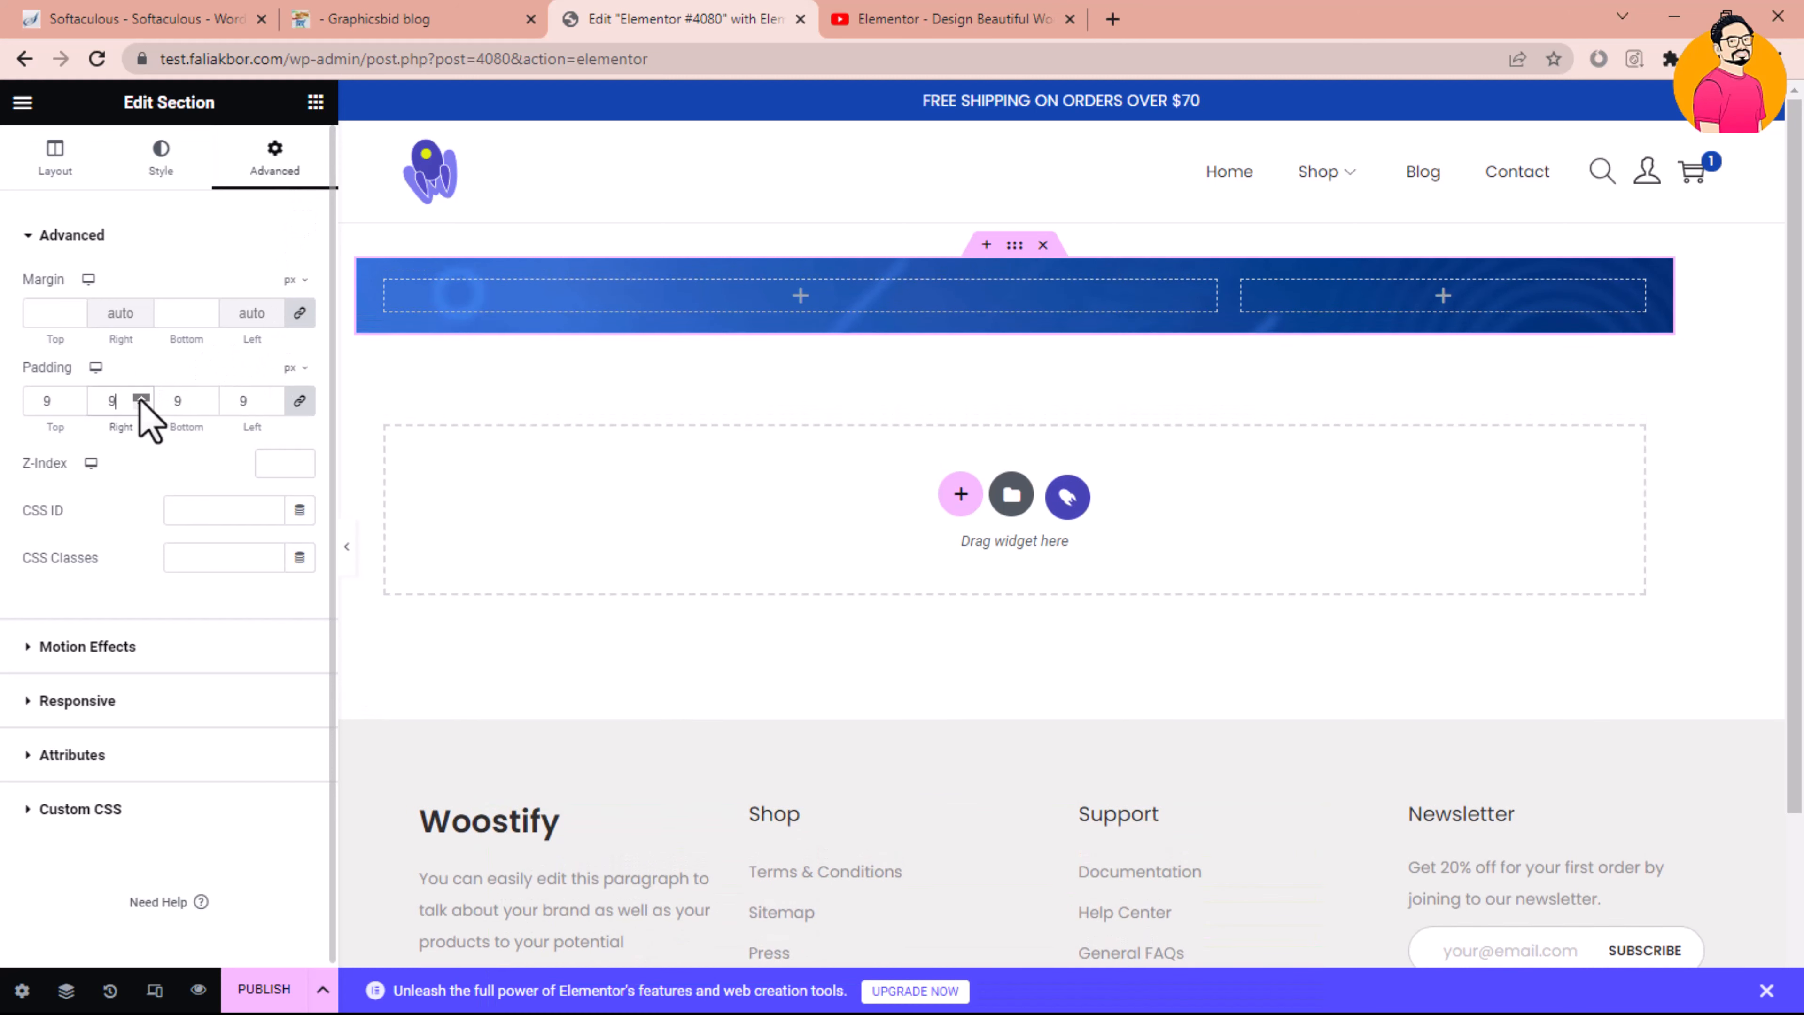
pyautogui.click(141, 400)
pyautogui.click(141, 400)
pyautogui.click(140, 401)
pyautogui.click(141, 400)
pyautogui.click(140, 401)
pyautogui.click(140, 401)
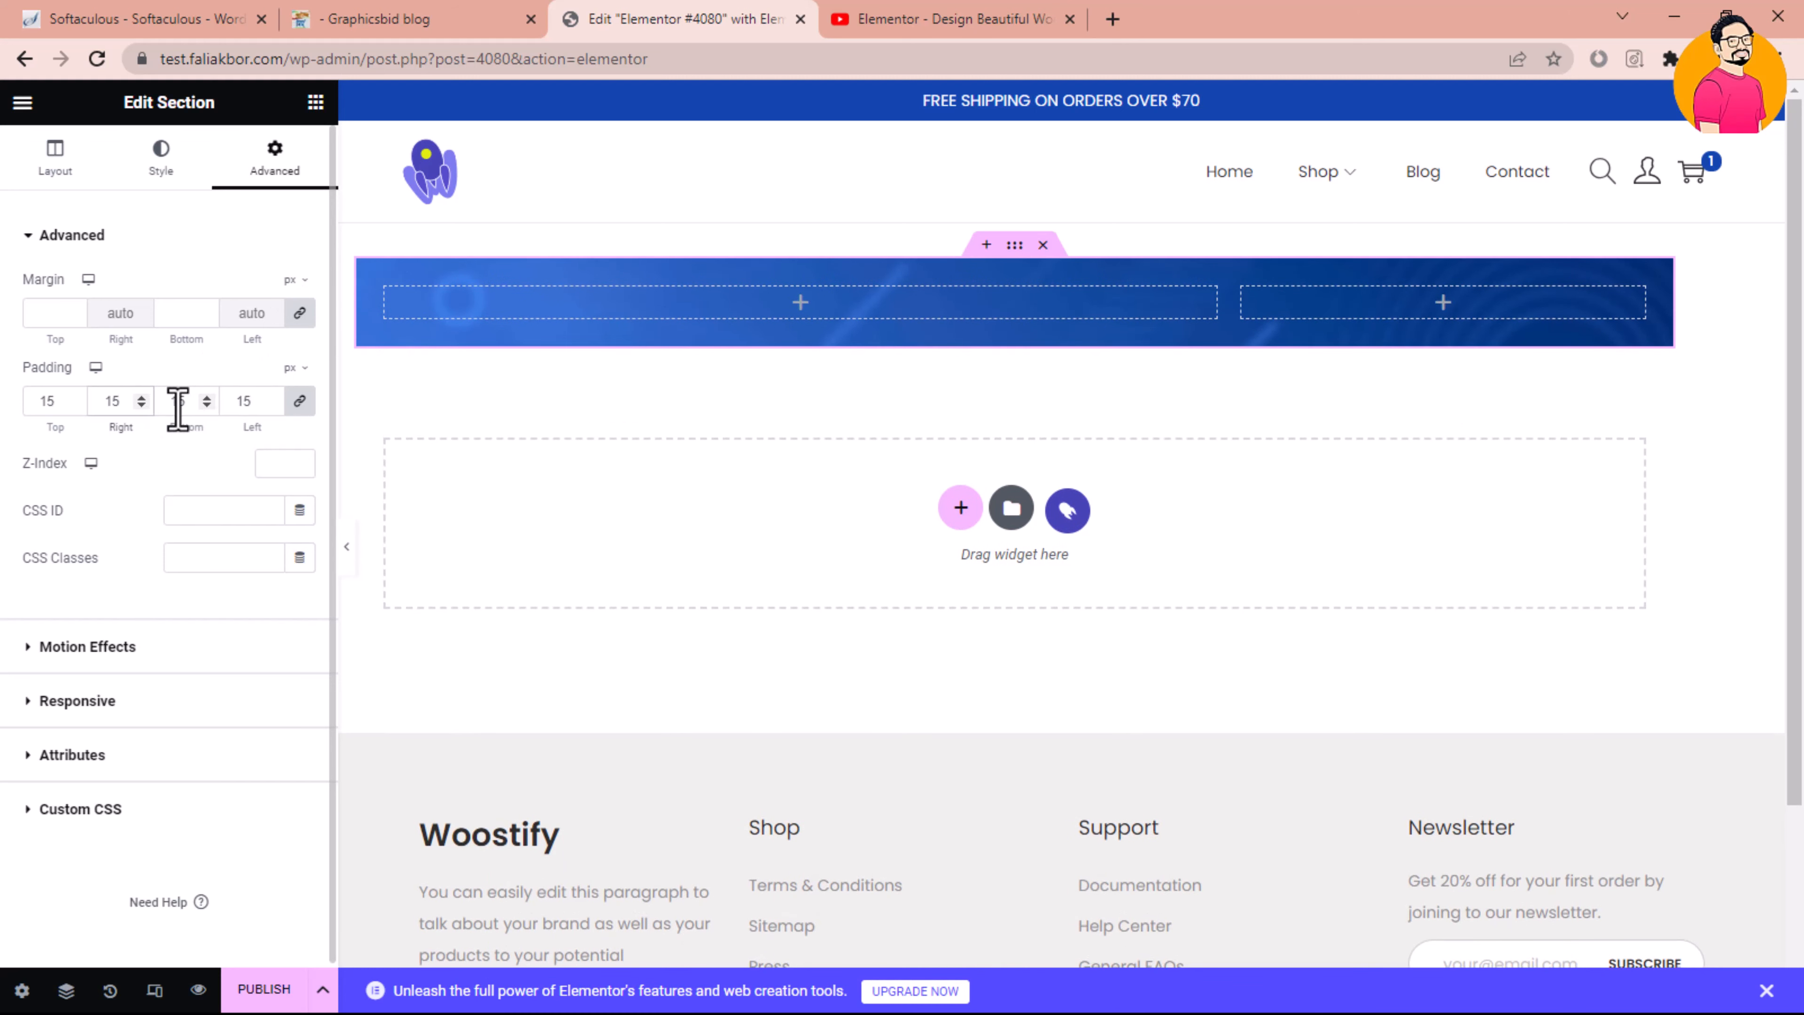
pyautogui.click(141, 400)
pyautogui.click(141, 400)
pyautogui.click(140, 400)
pyautogui.click(141, 400)
pyautogui.click(141, 401)
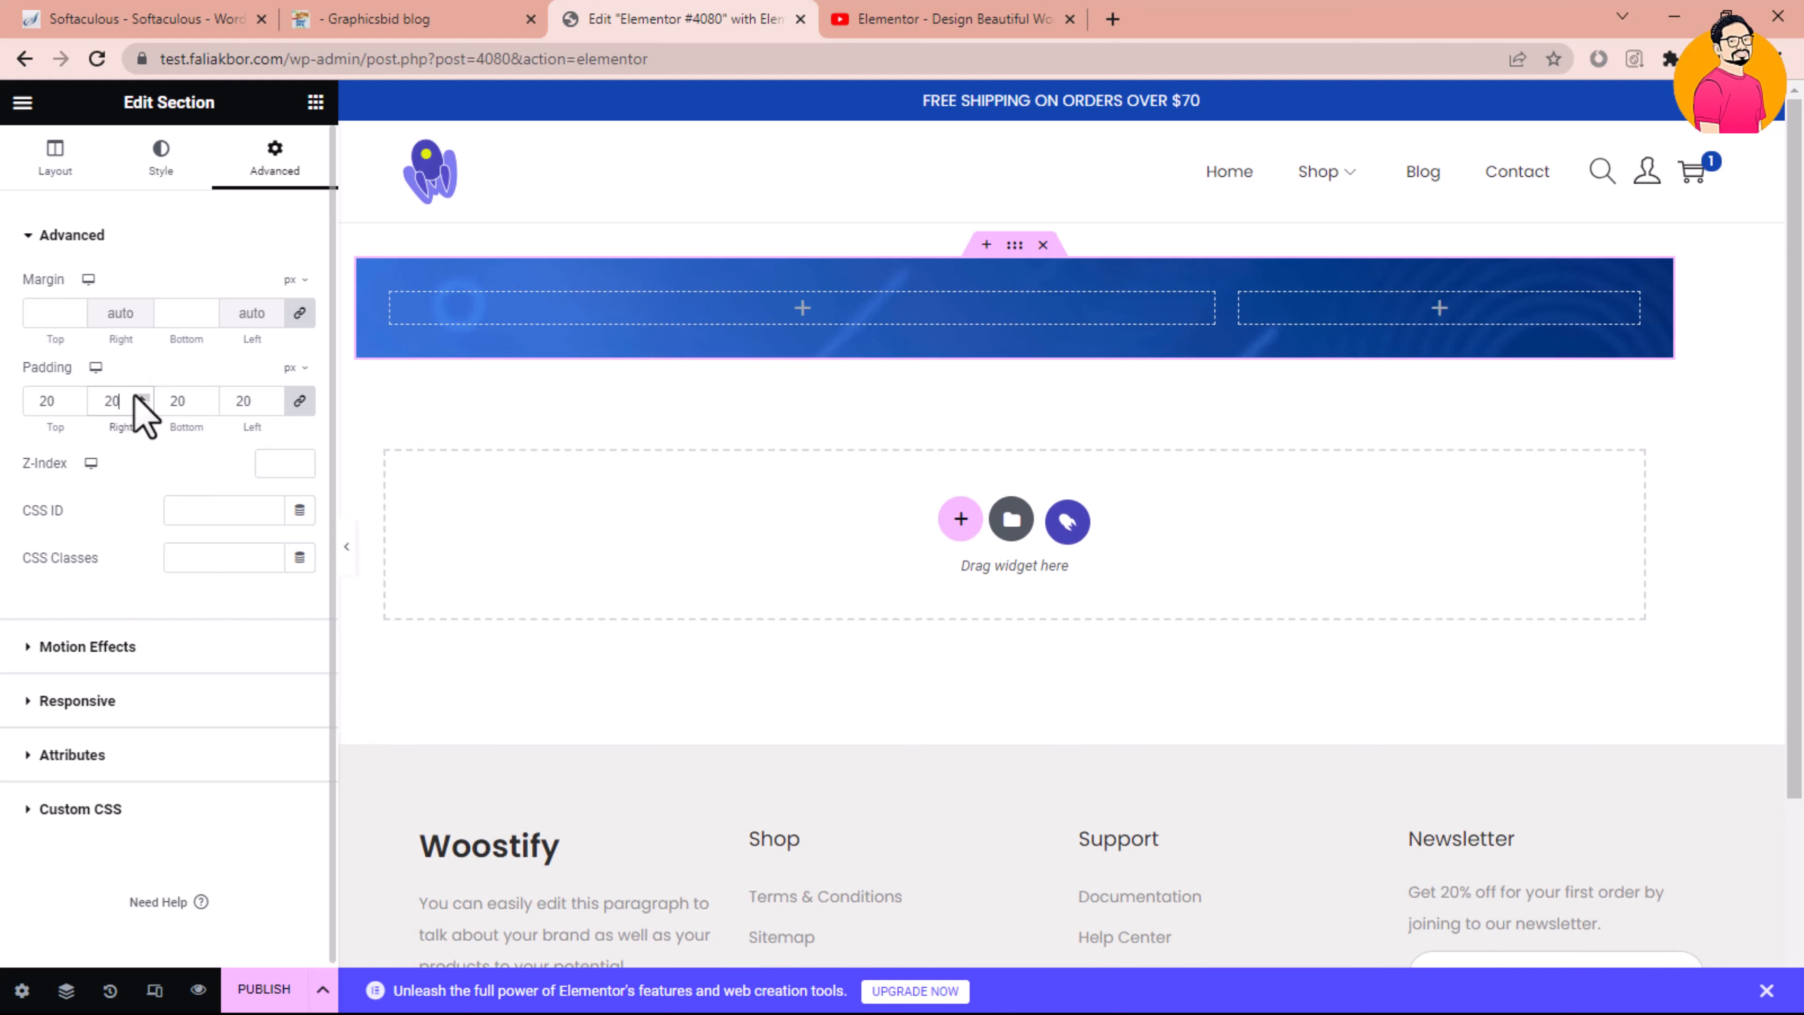
# Unlink the section's padding values and set the top and bottom padding to 30 px
pyautogui.click(294, 406)
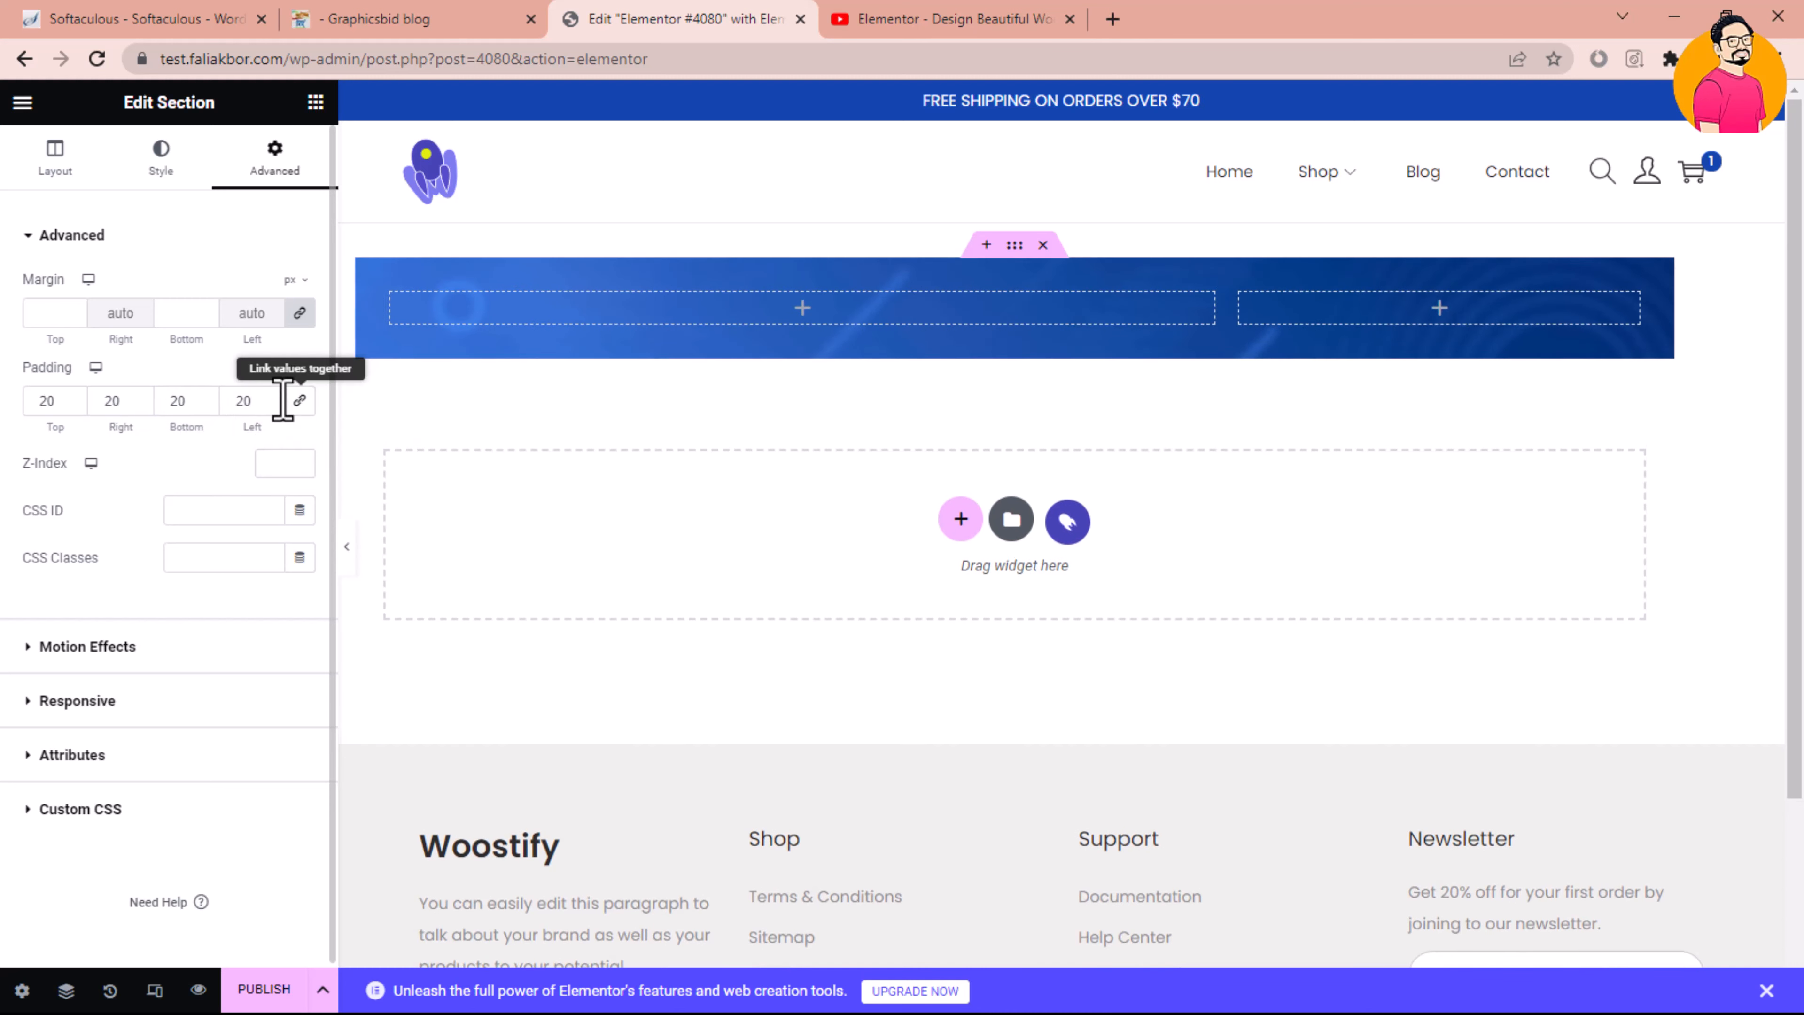
pyautogui.click(77, 399)
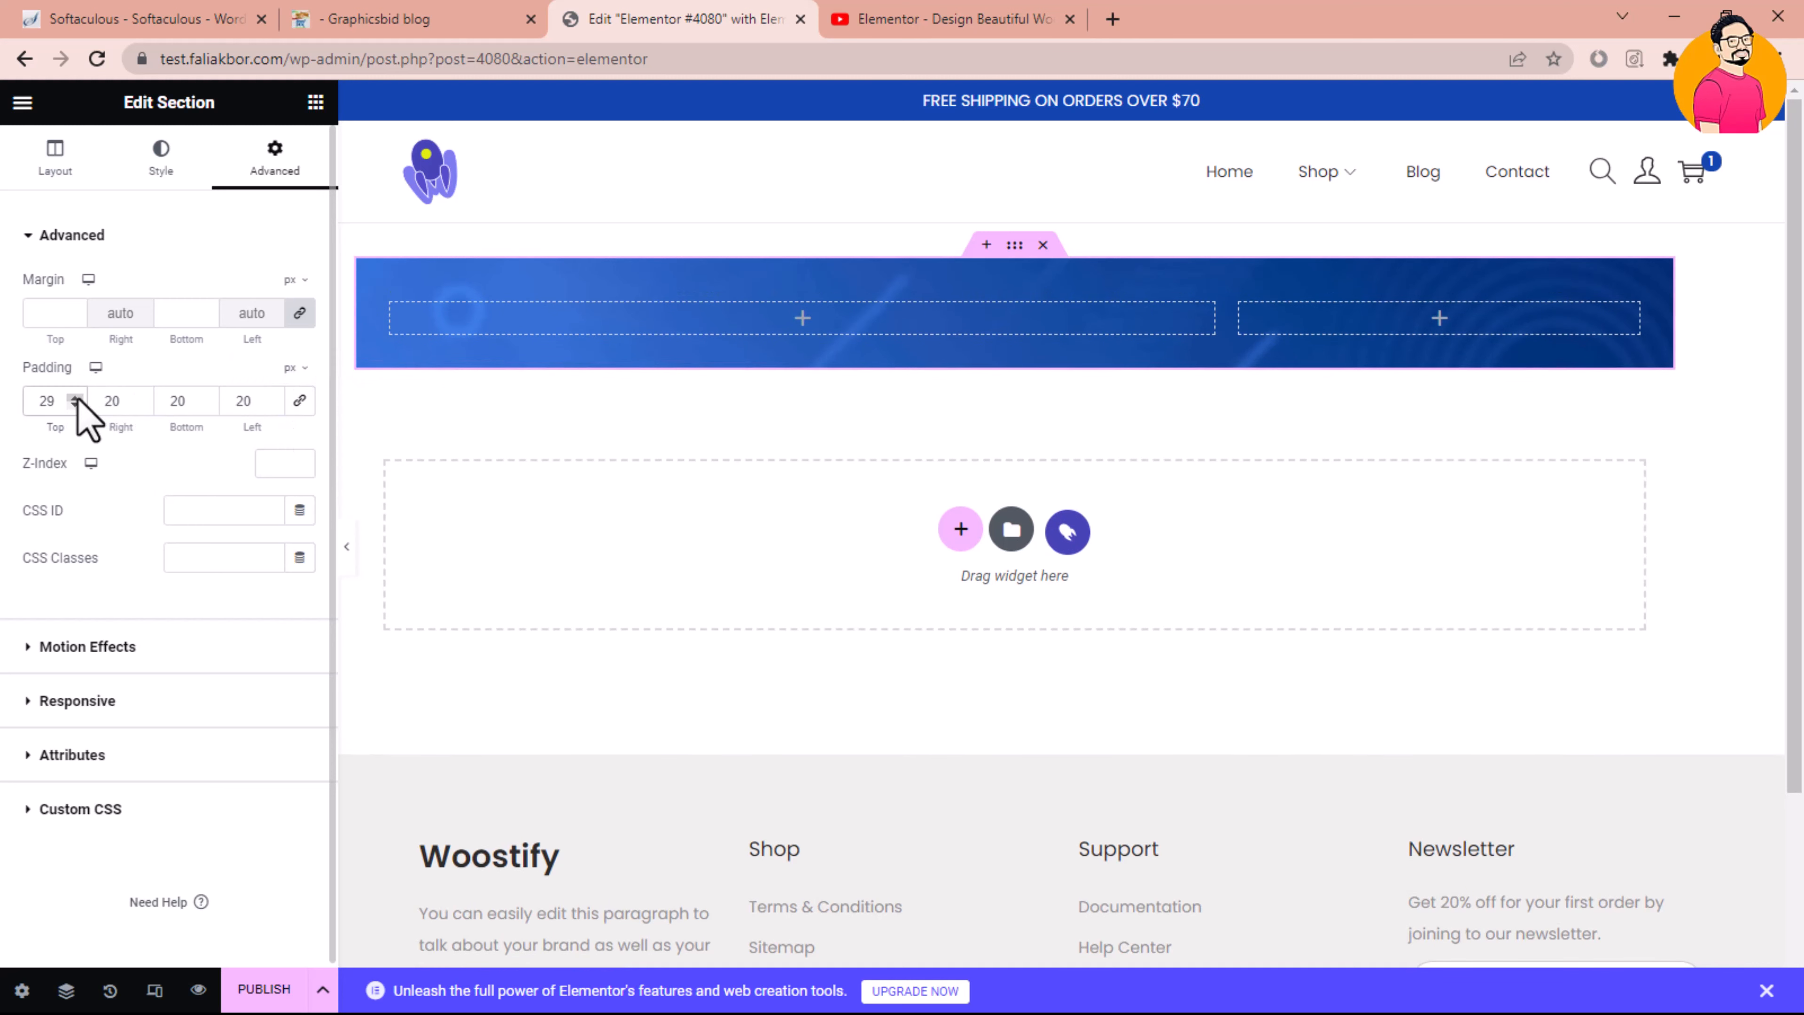
pyautogui.click(75, 398)
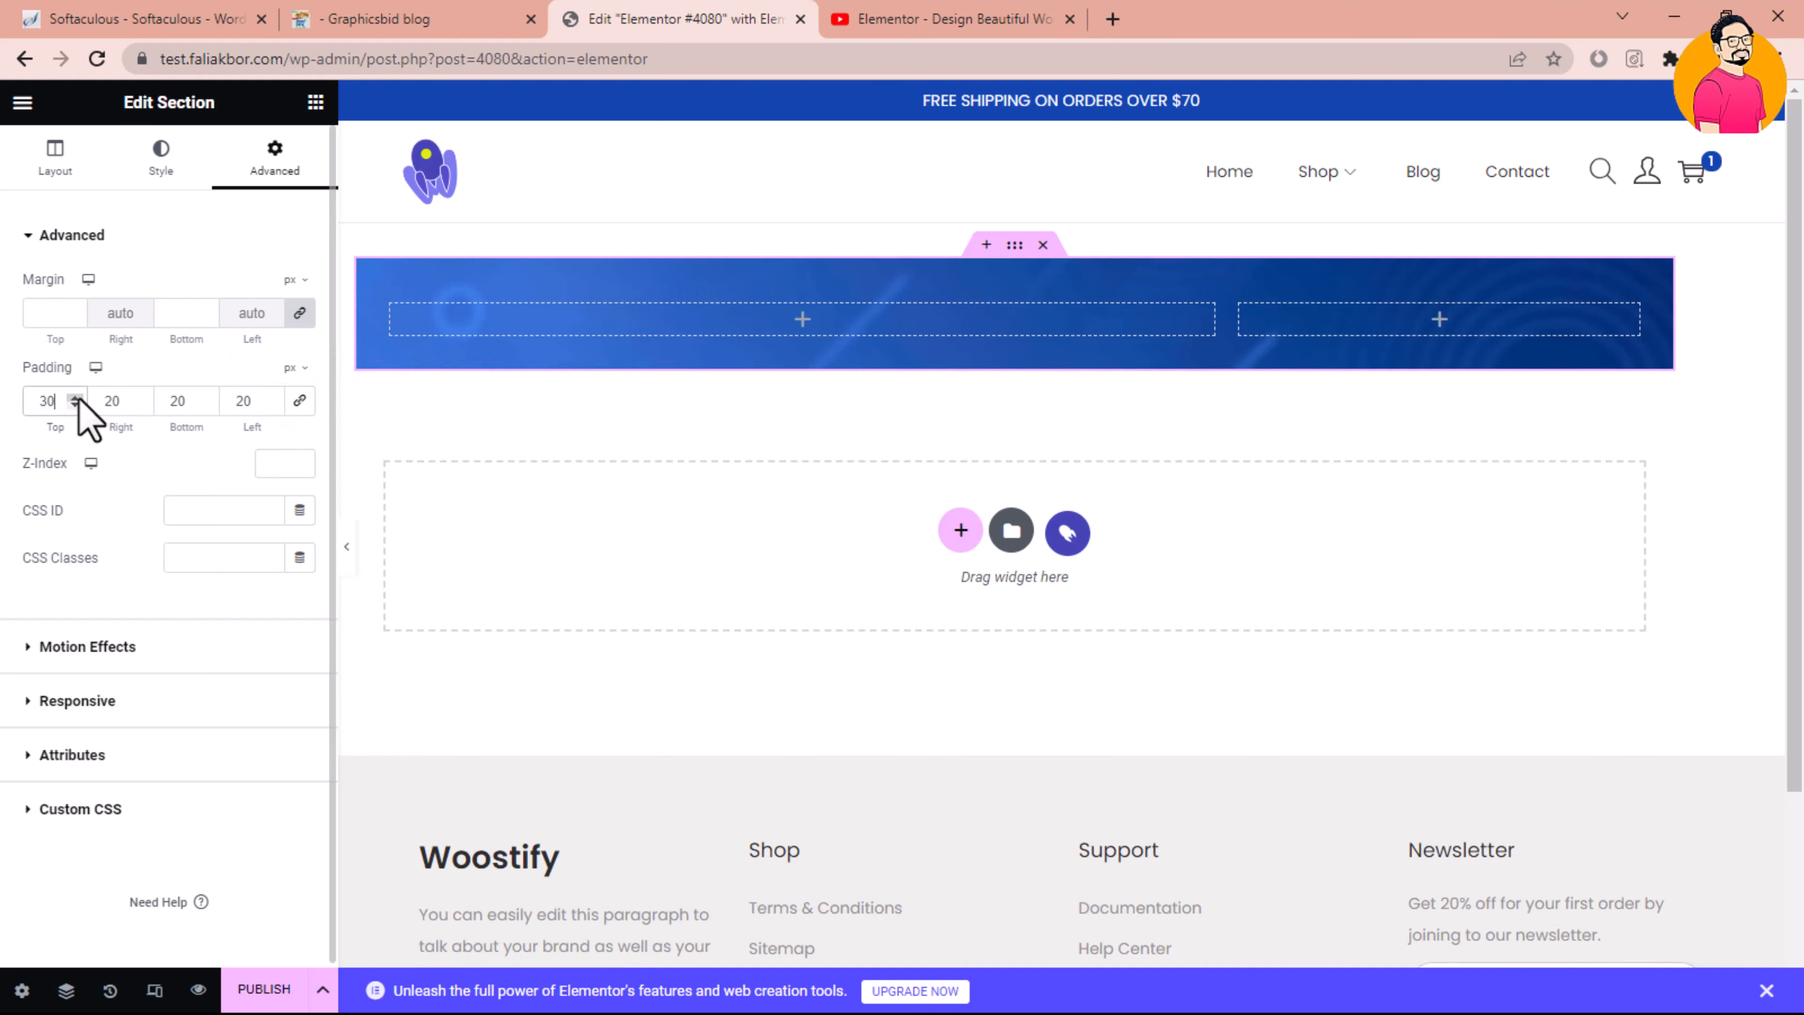
pyautogui.click(206, 399)
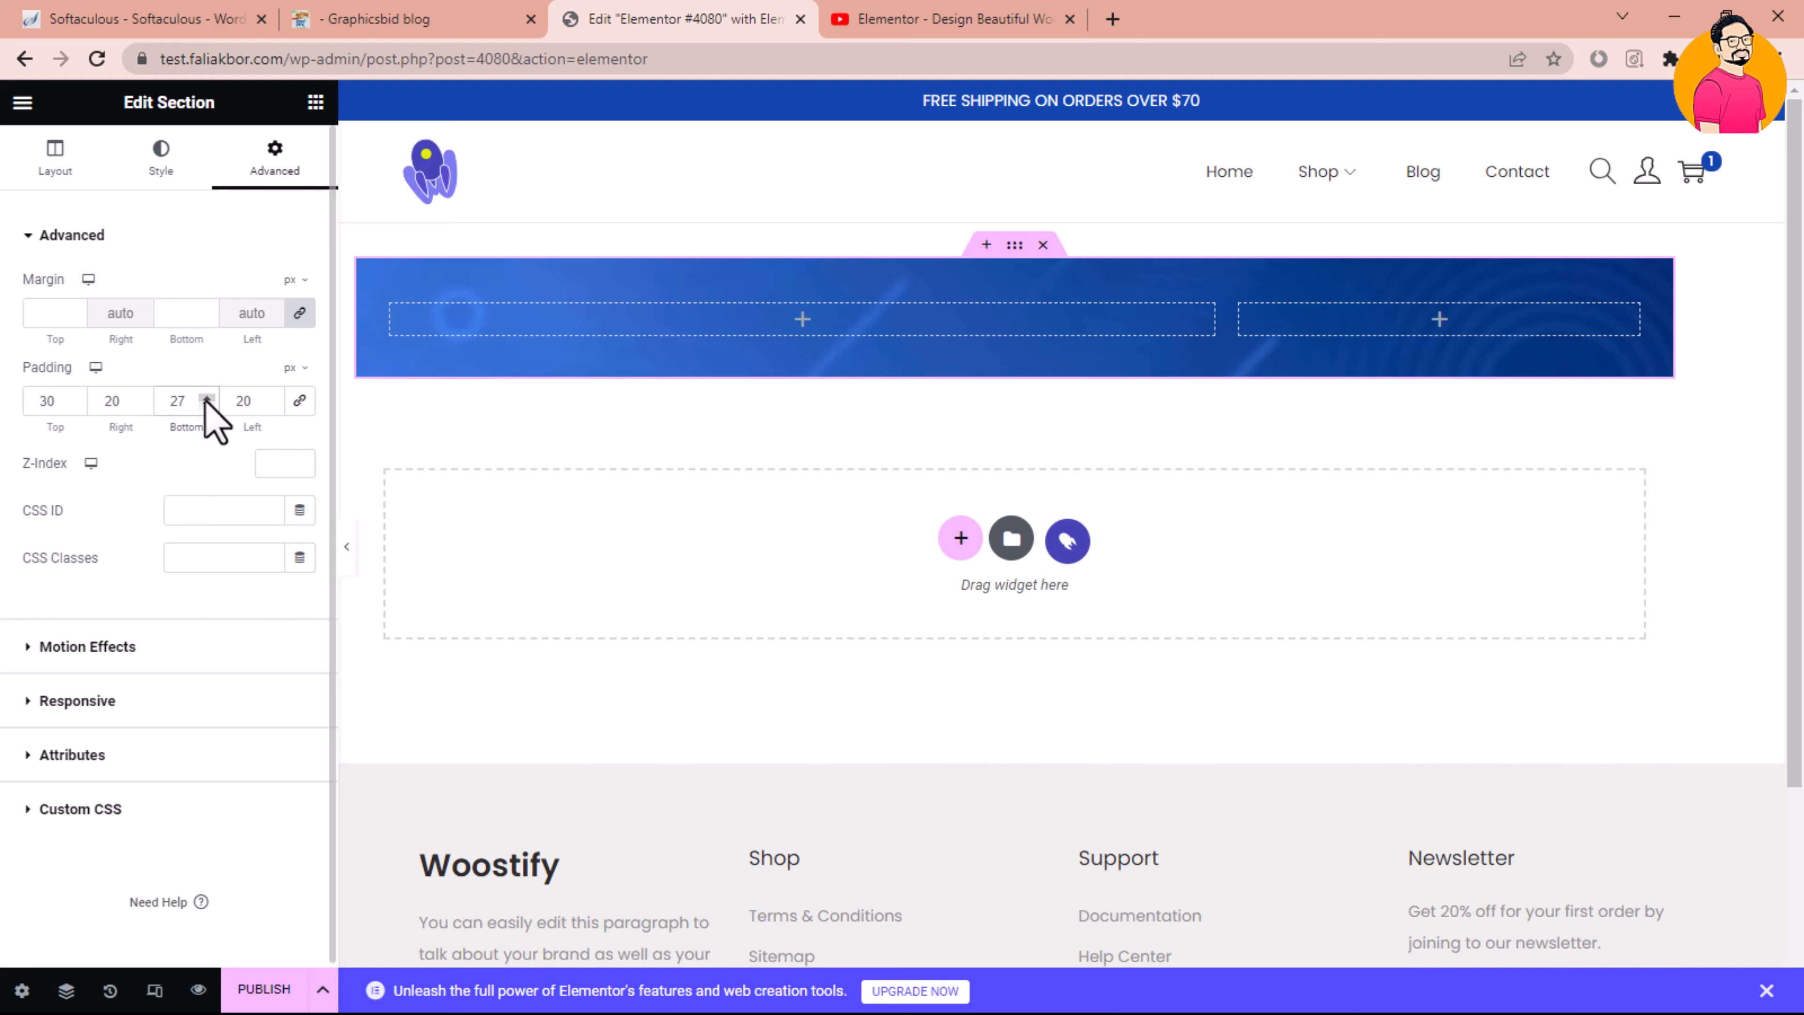
pyautogui.click(207, 399)
pyautogui.click(207, 398)
pyautogui.click(207, 399)
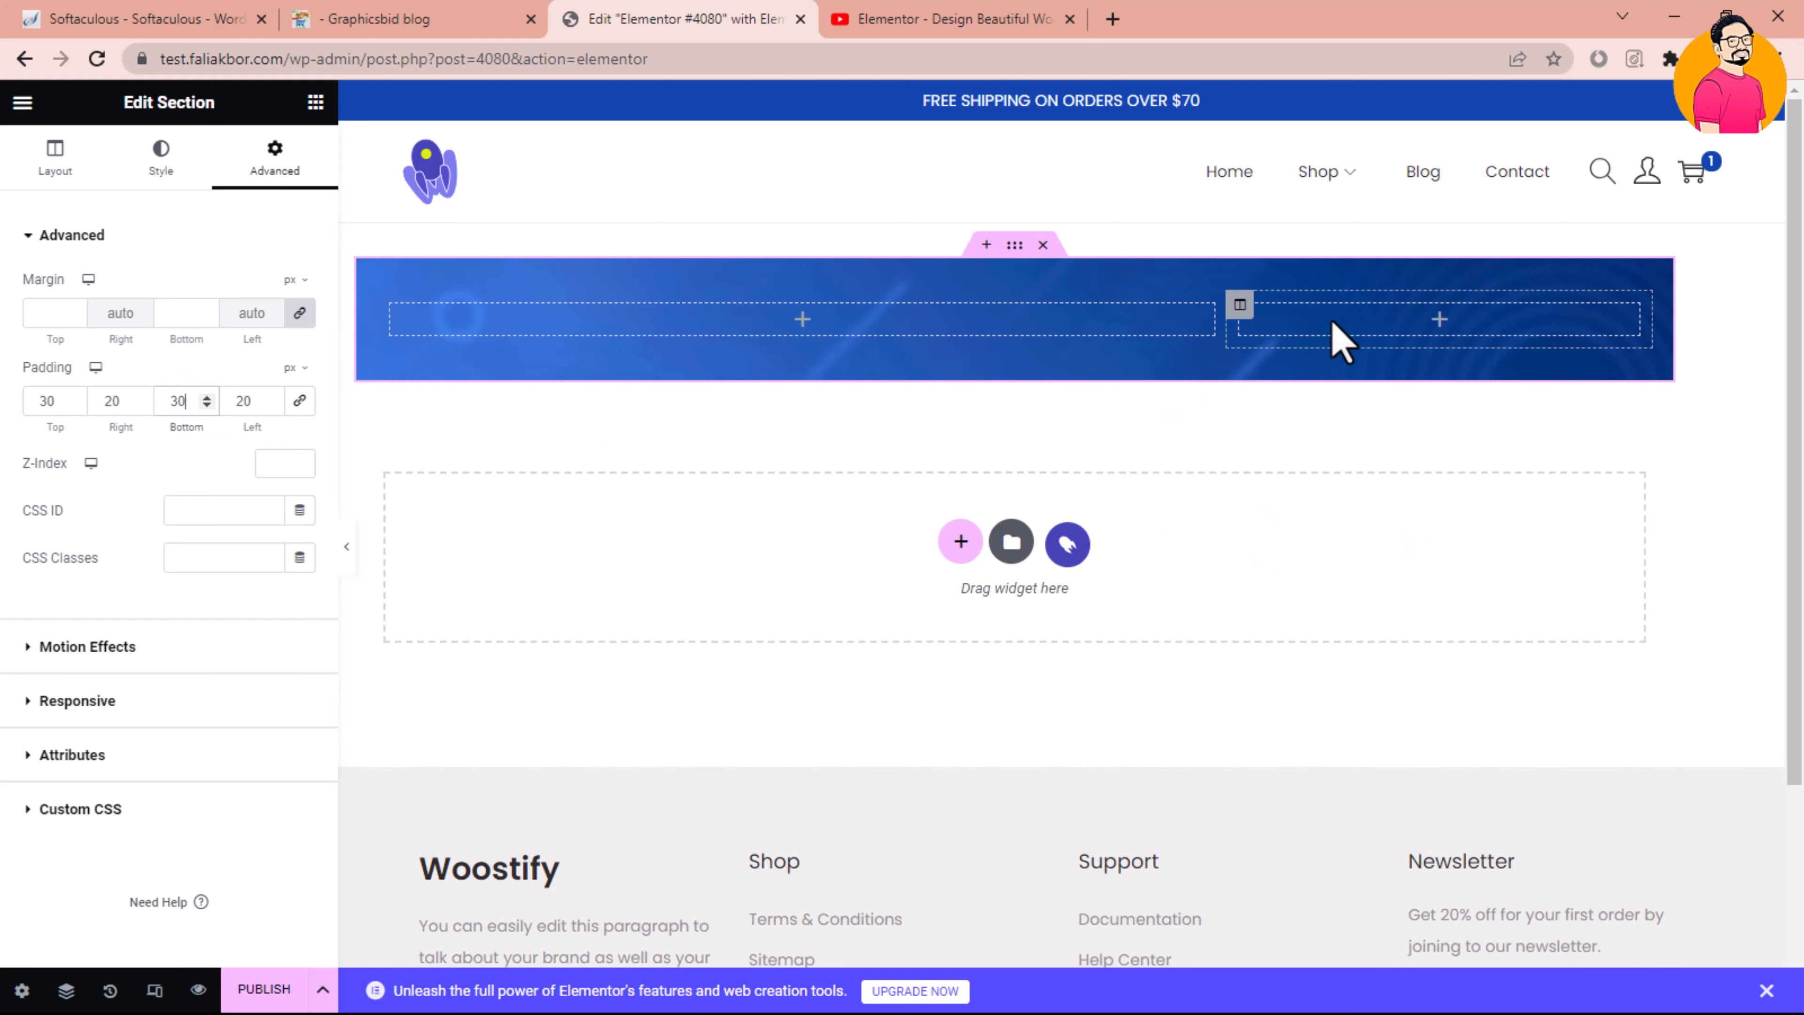
pyautogui.click(1441, 320)
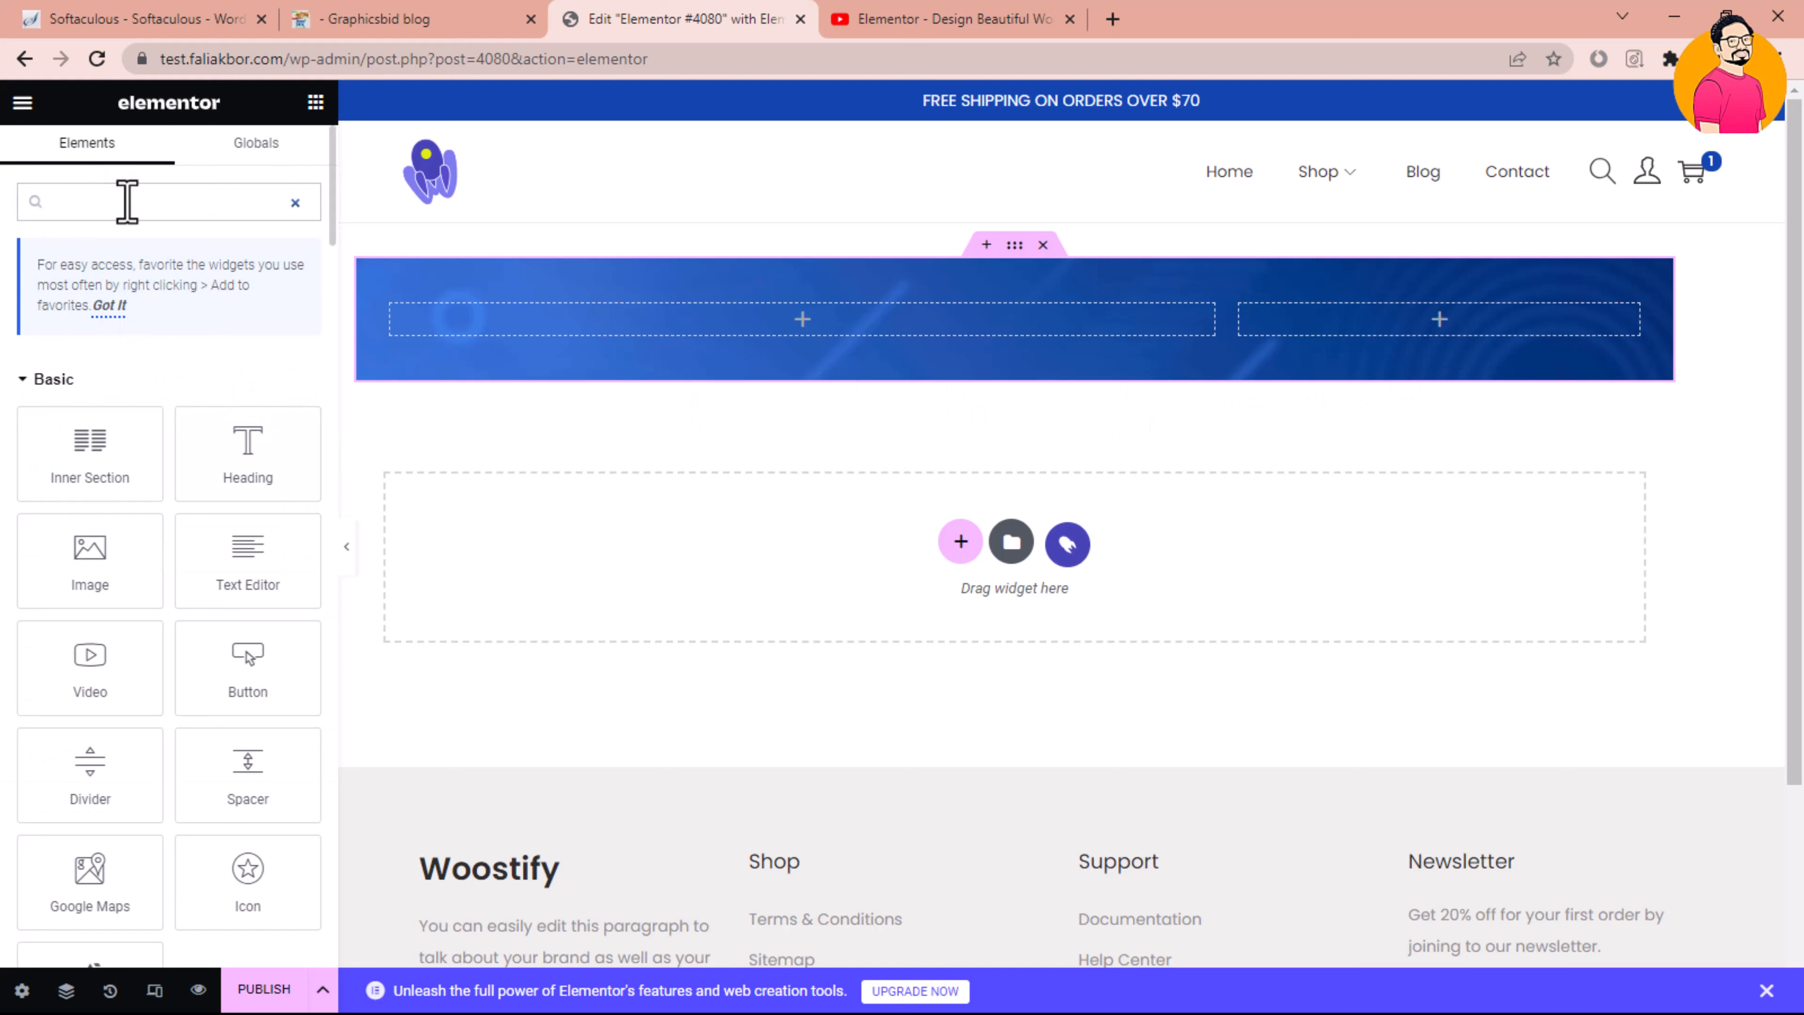
pyautogui.write('sh')
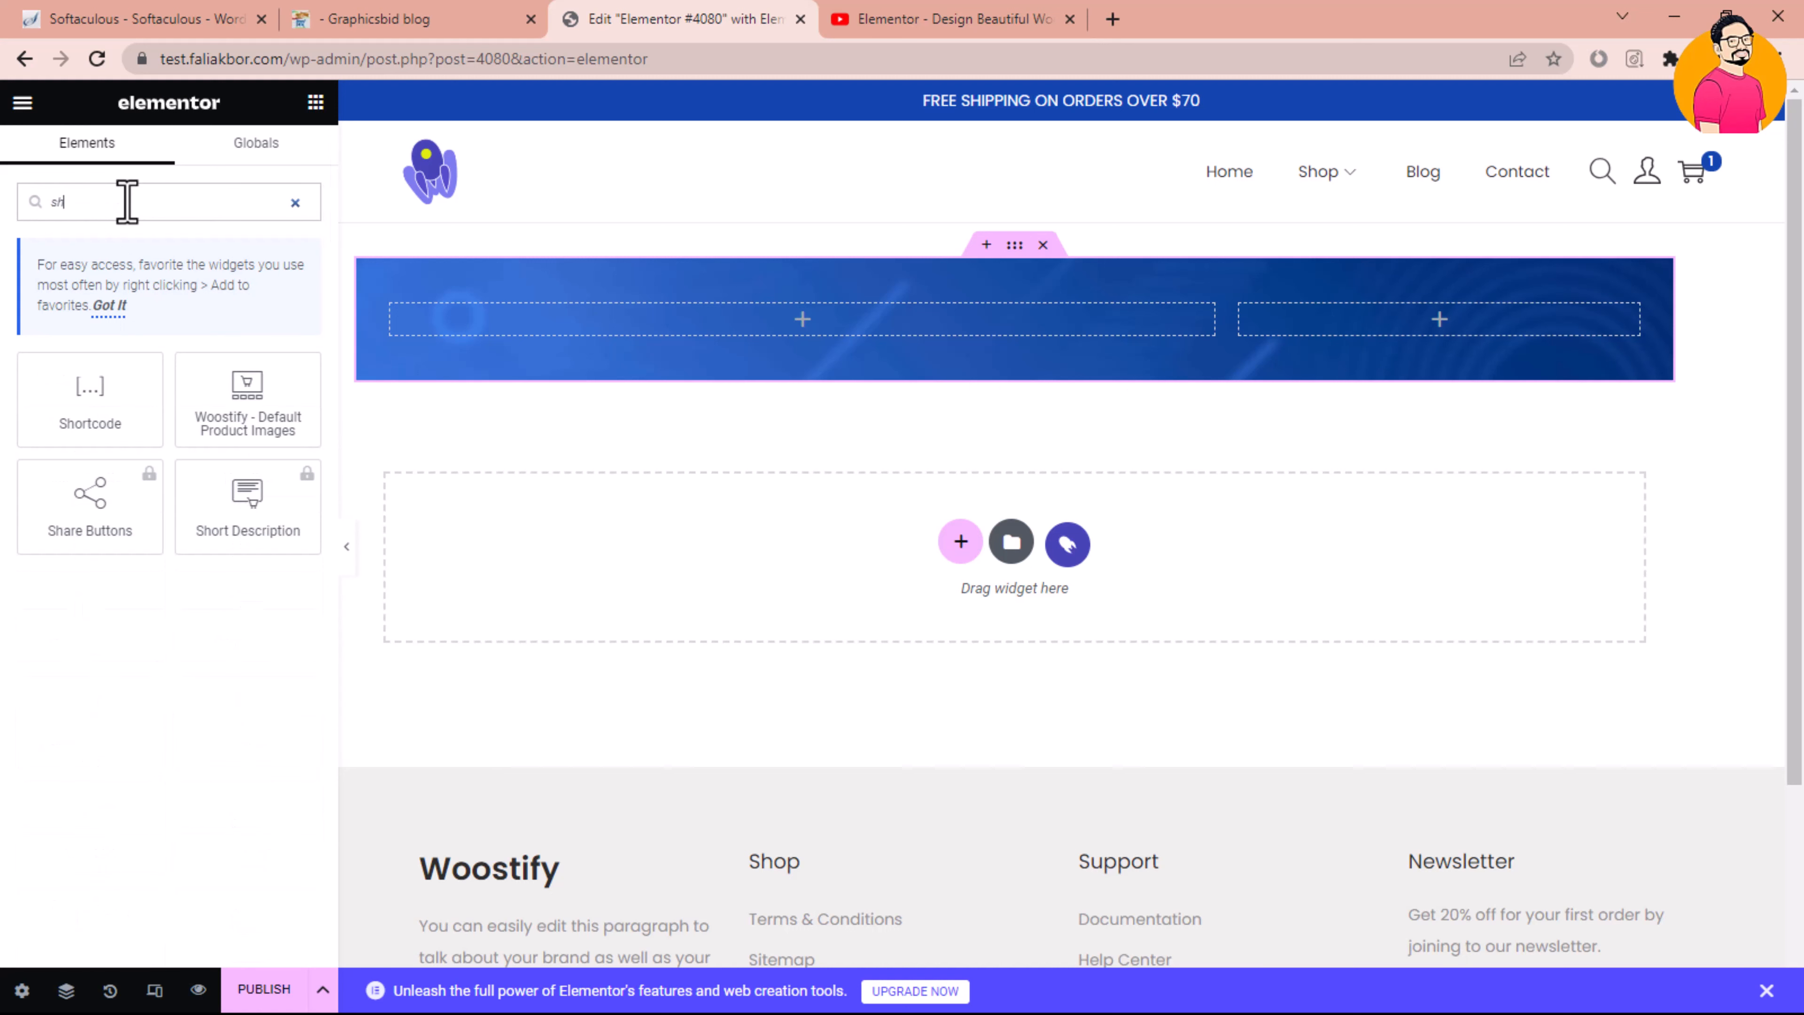
pyautogui.write('i')
pyautogui.press('BackSpace')
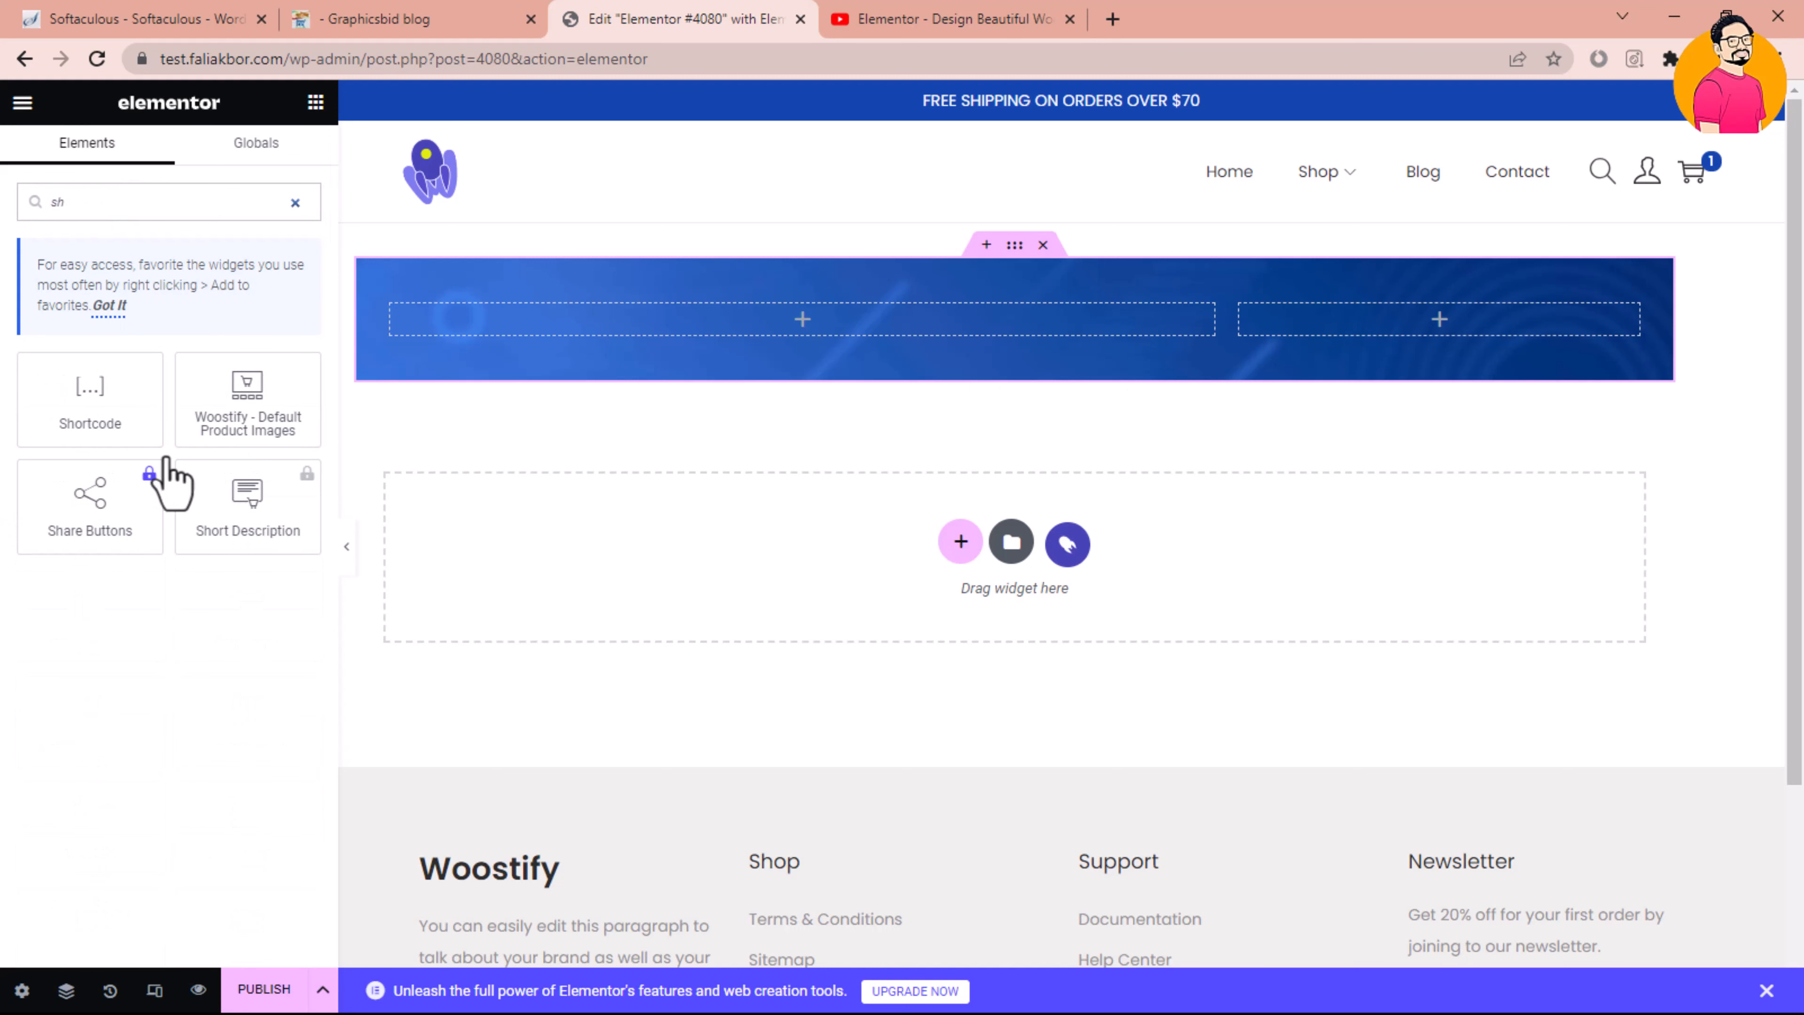
pyautogui.moveTo(129, 403); pyautogui.dragTo(1278, 341)
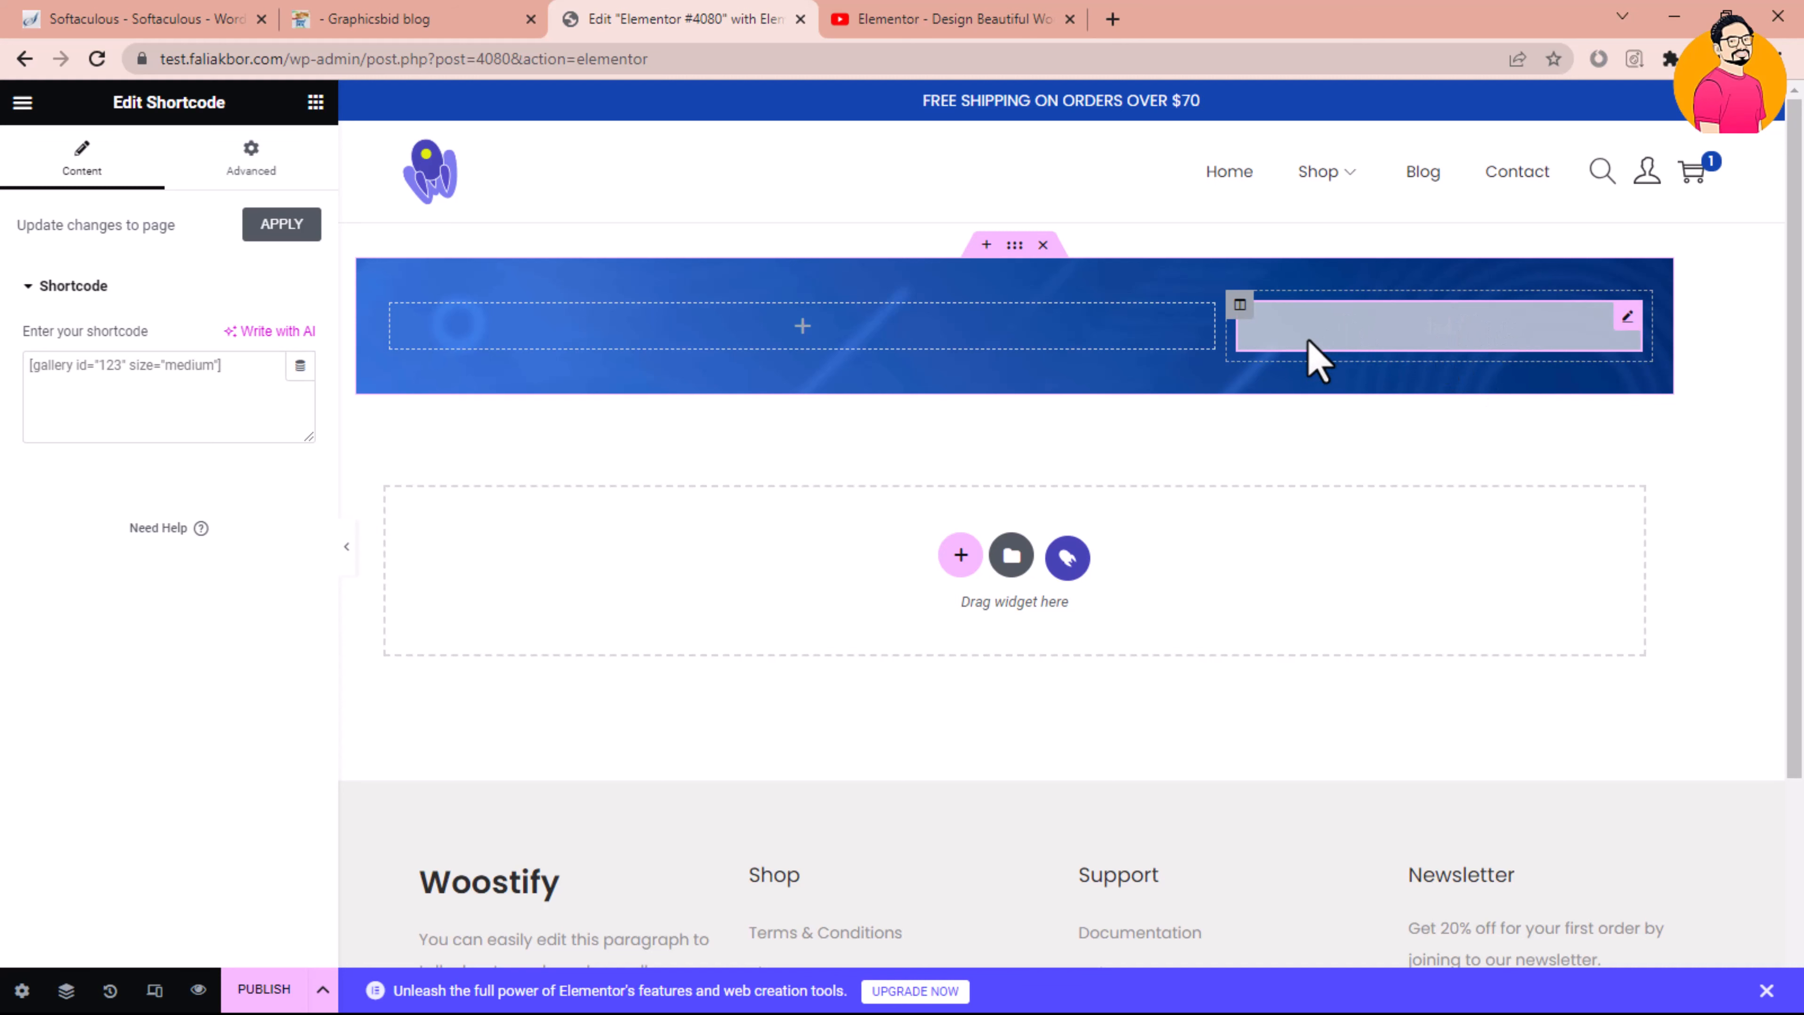
pyautogui.press('Delete')
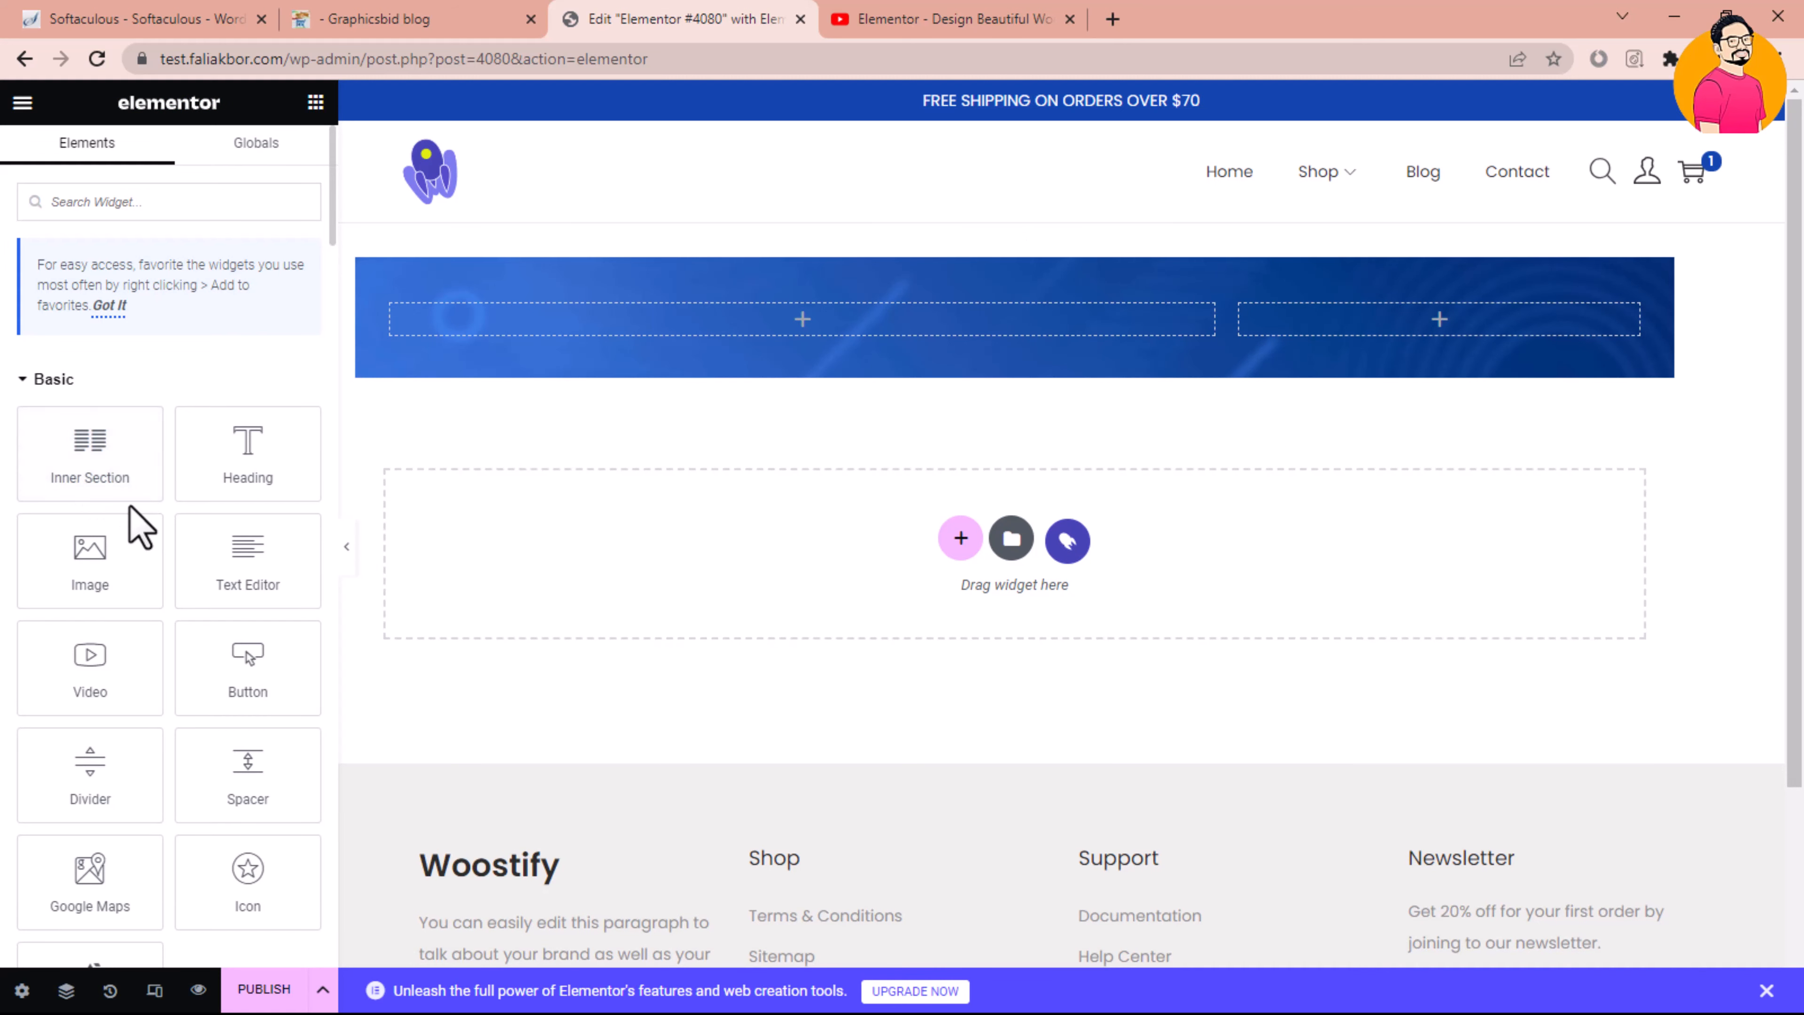
# Add an Inner Section to the section's narrower column and delete one of its two inner columns
pyautogui.moveTo(112, 456); pyautogui.dragTo(1410, 336)
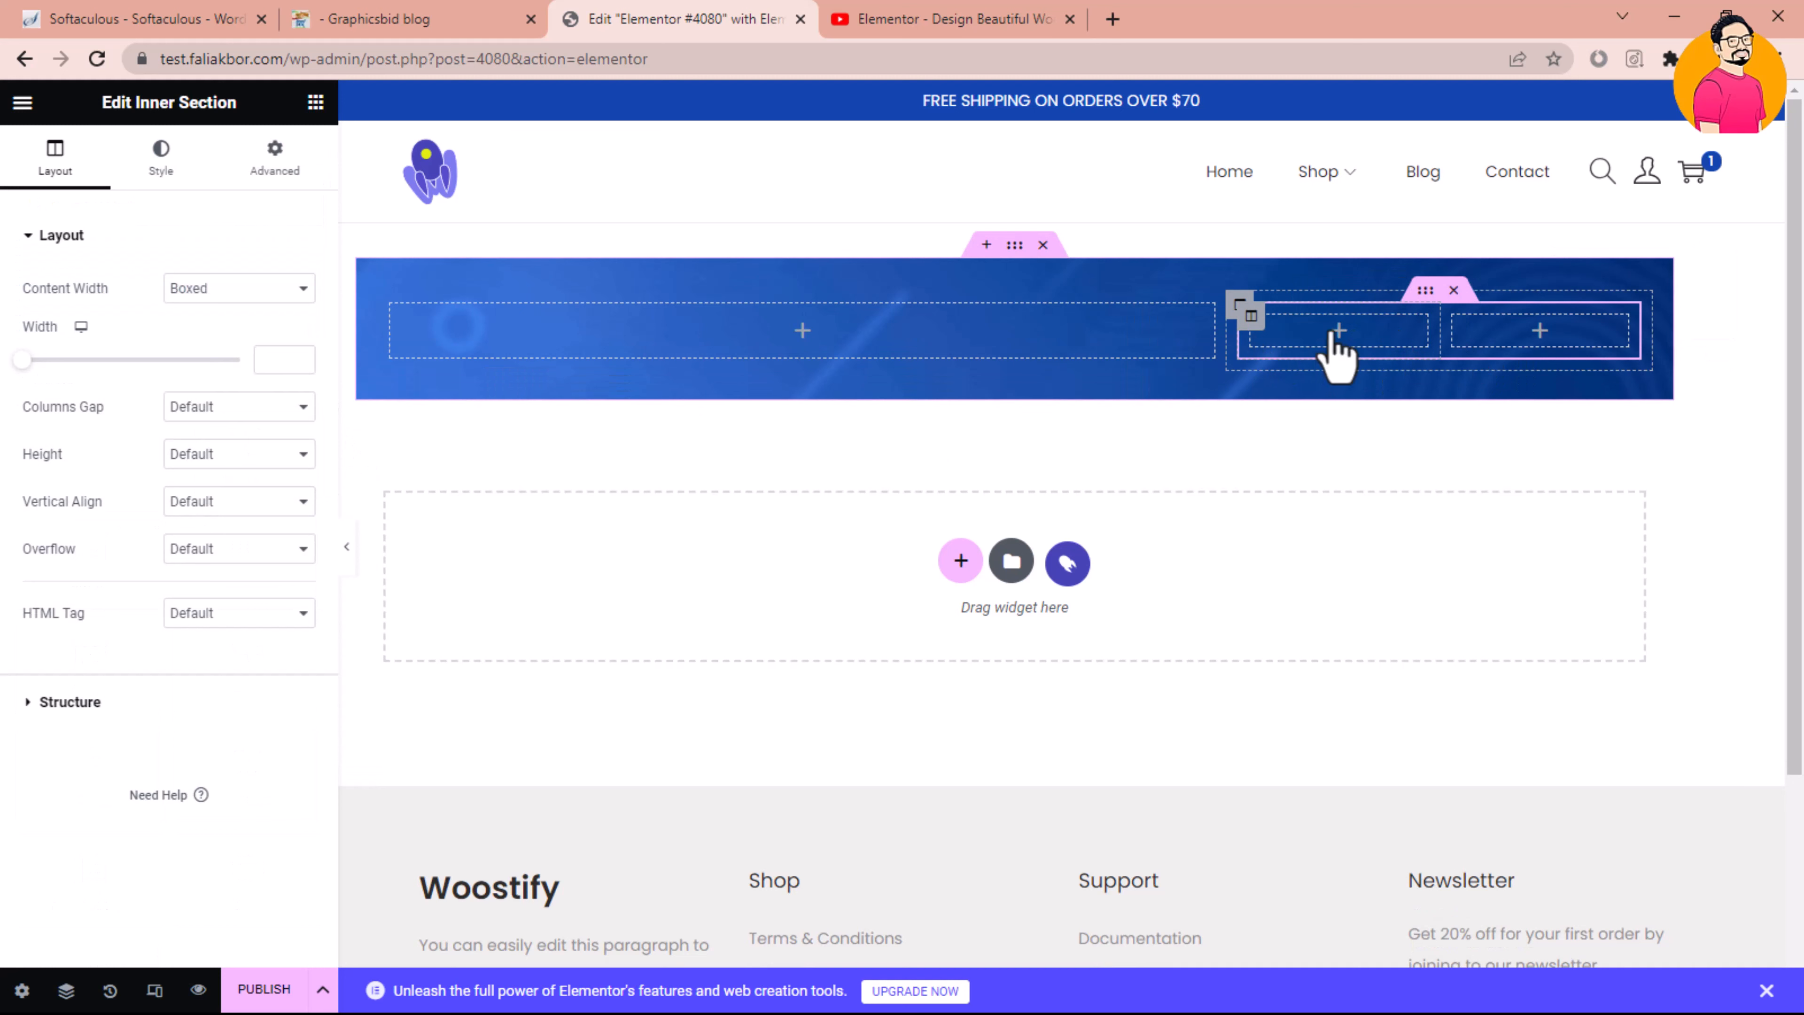
pyautogui.rightClick(1252, 322)
pyautogui.press('Escape')
pyautogui.rightClick(1256, 327)
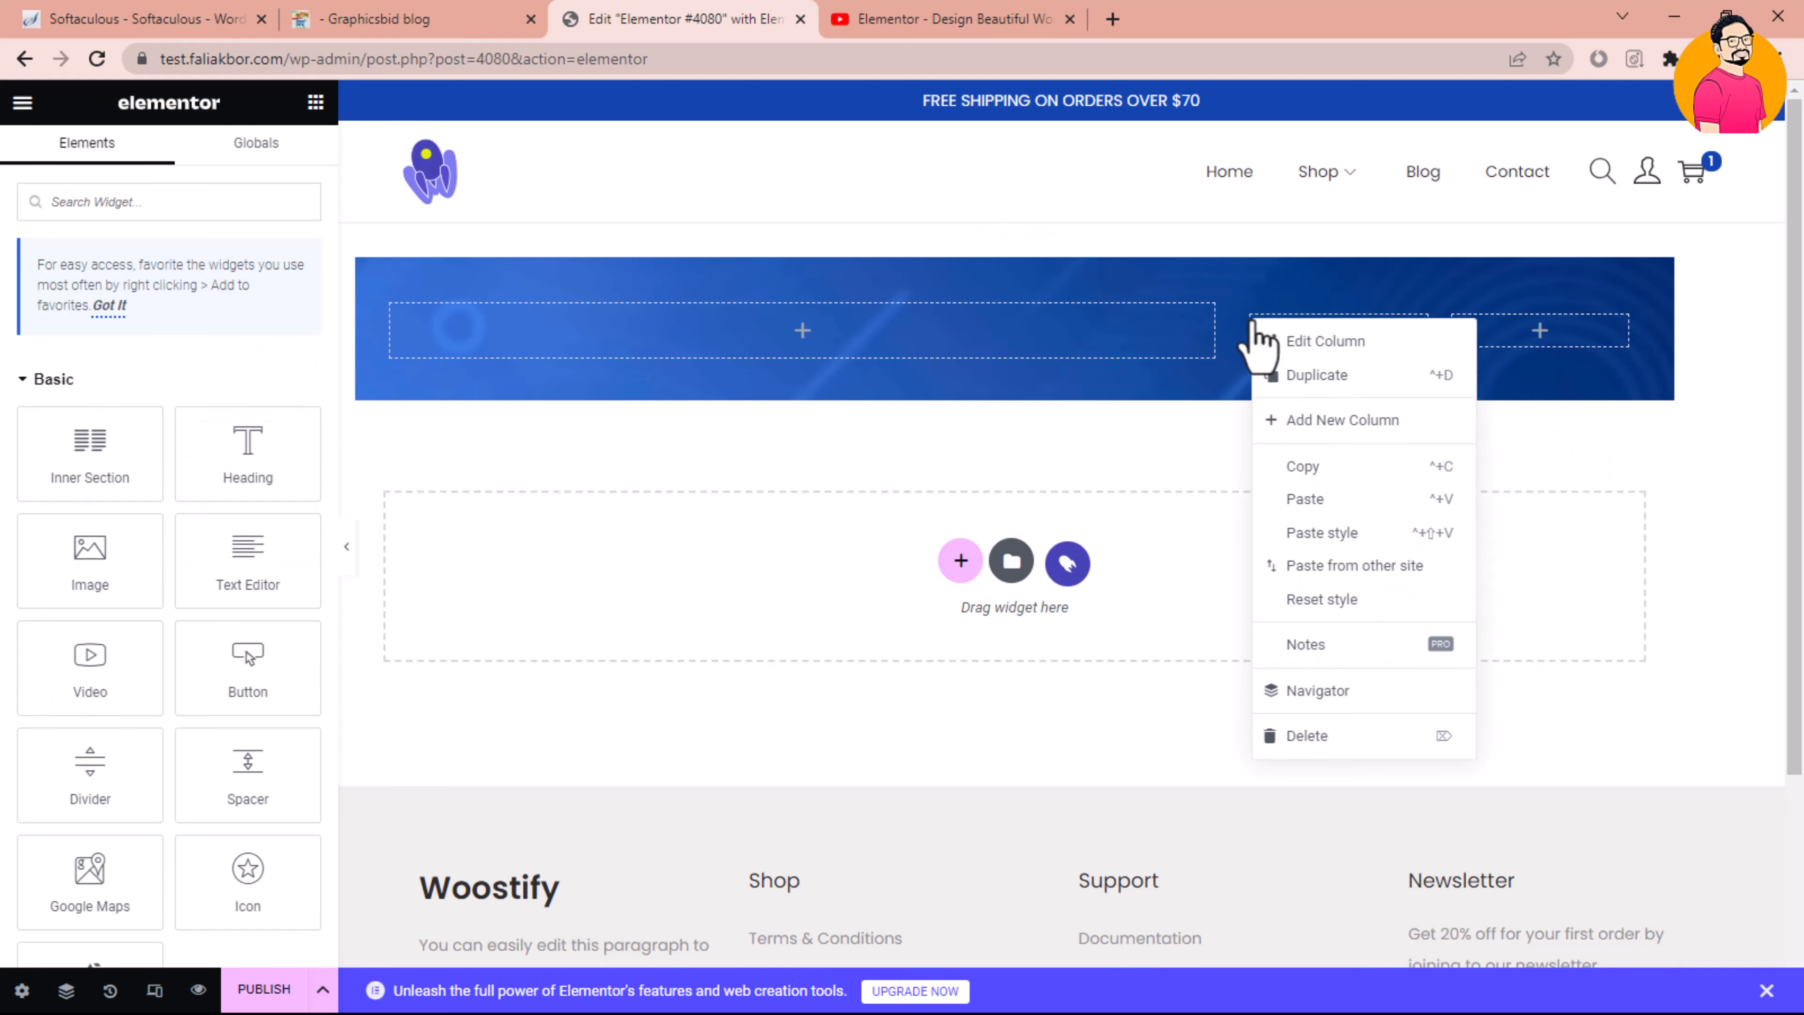
pyautogui.click(1363, 738)
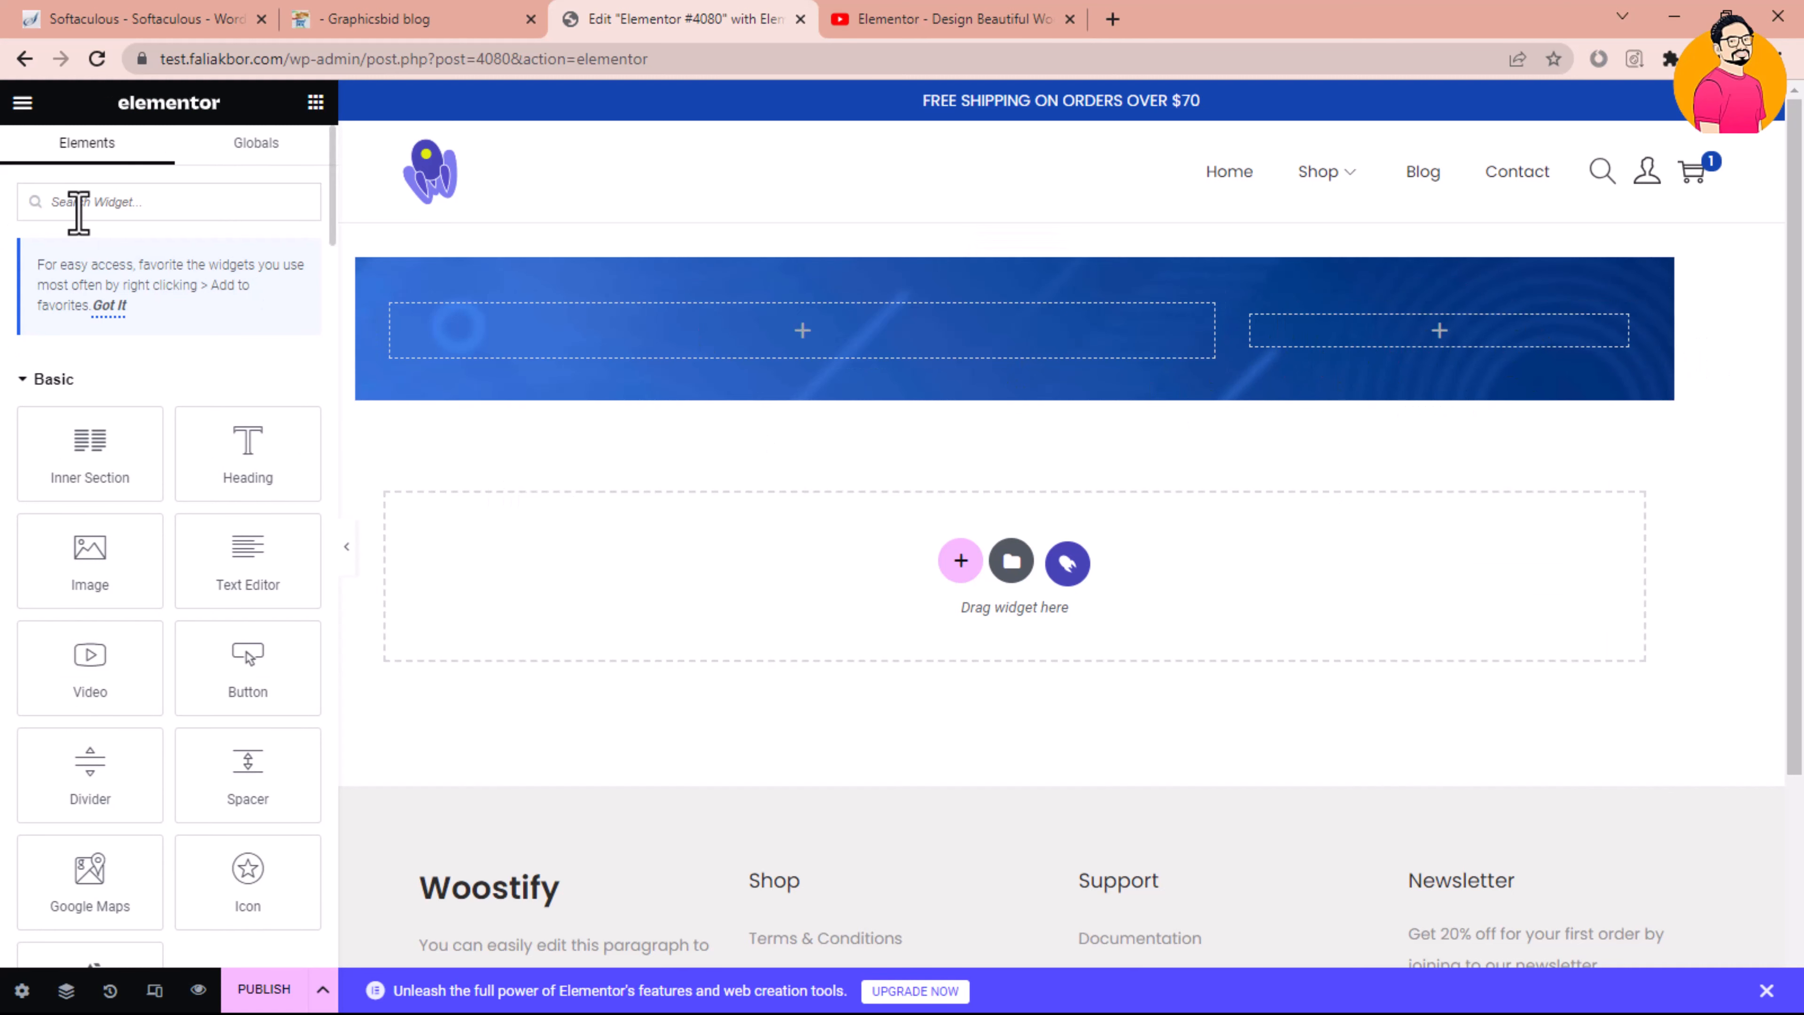
# Add a Shortcode widget to the remaining inner column and enter the shortcode [ultimatemember form_id="4077"]
pyautogui.write('sh')
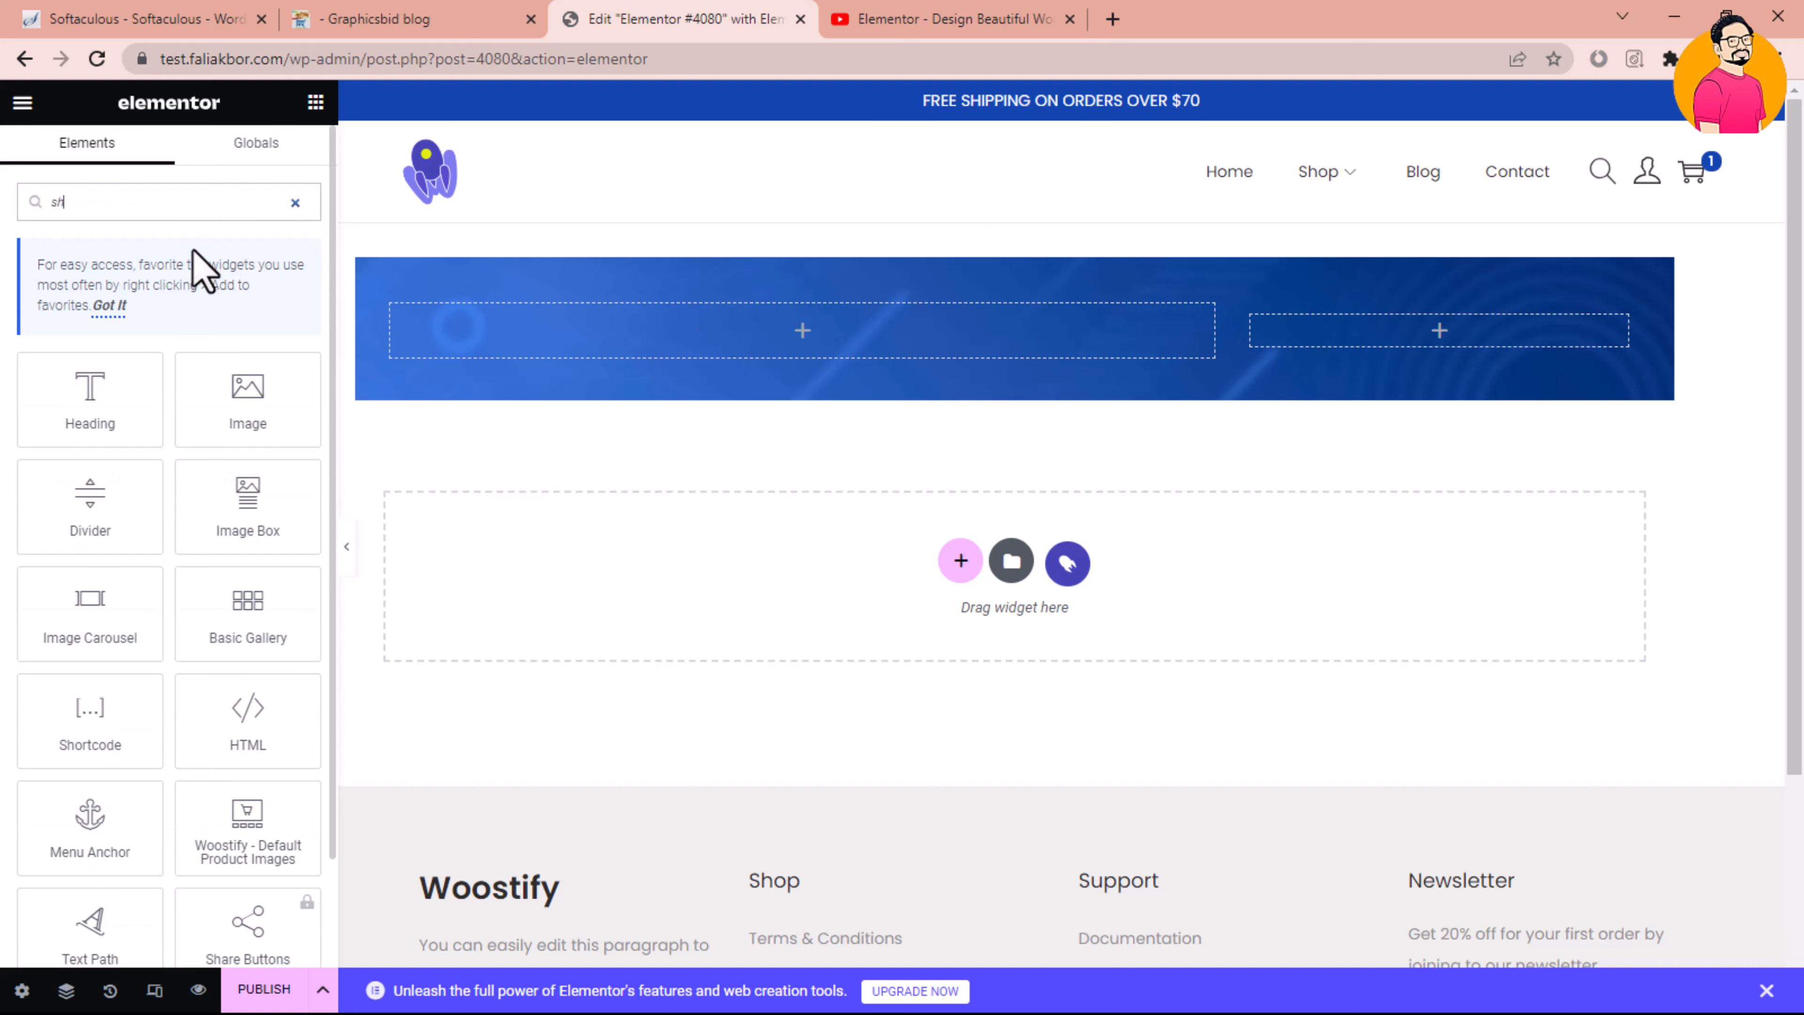
pyautogui.press('BackSpace')
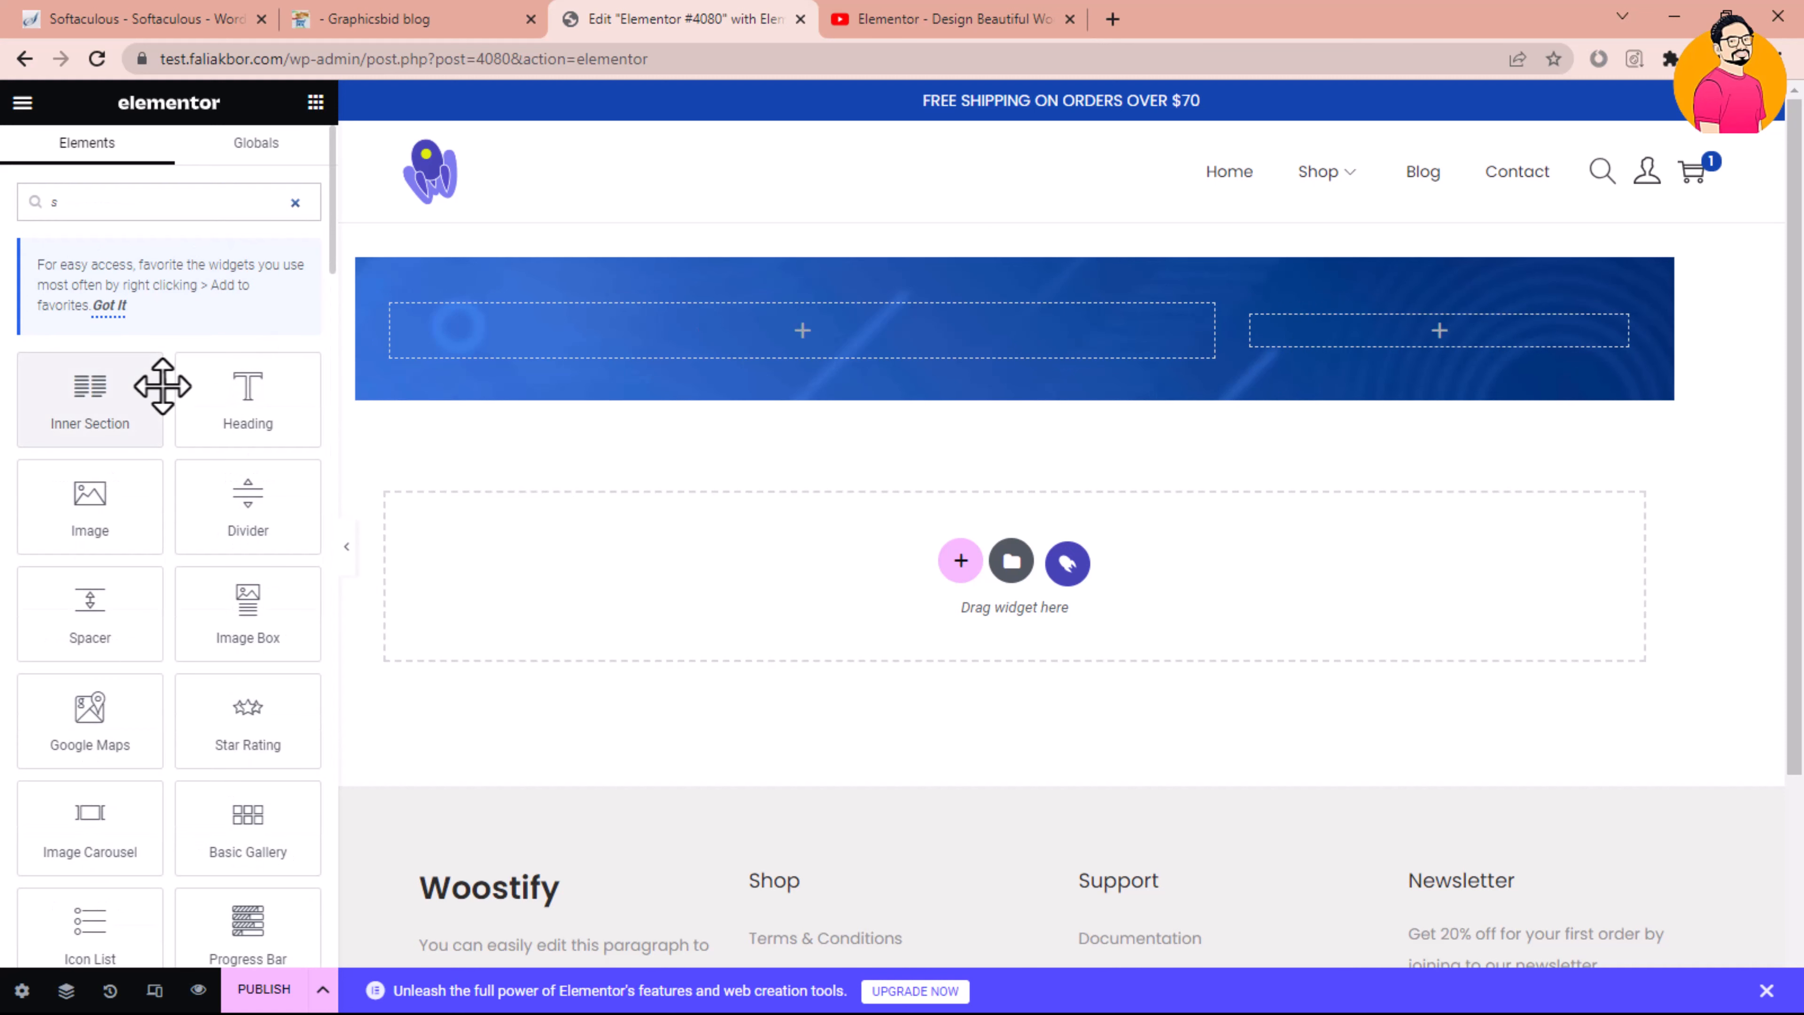
pyautogui.write('sh')
pyautogui.press('BackSpace')
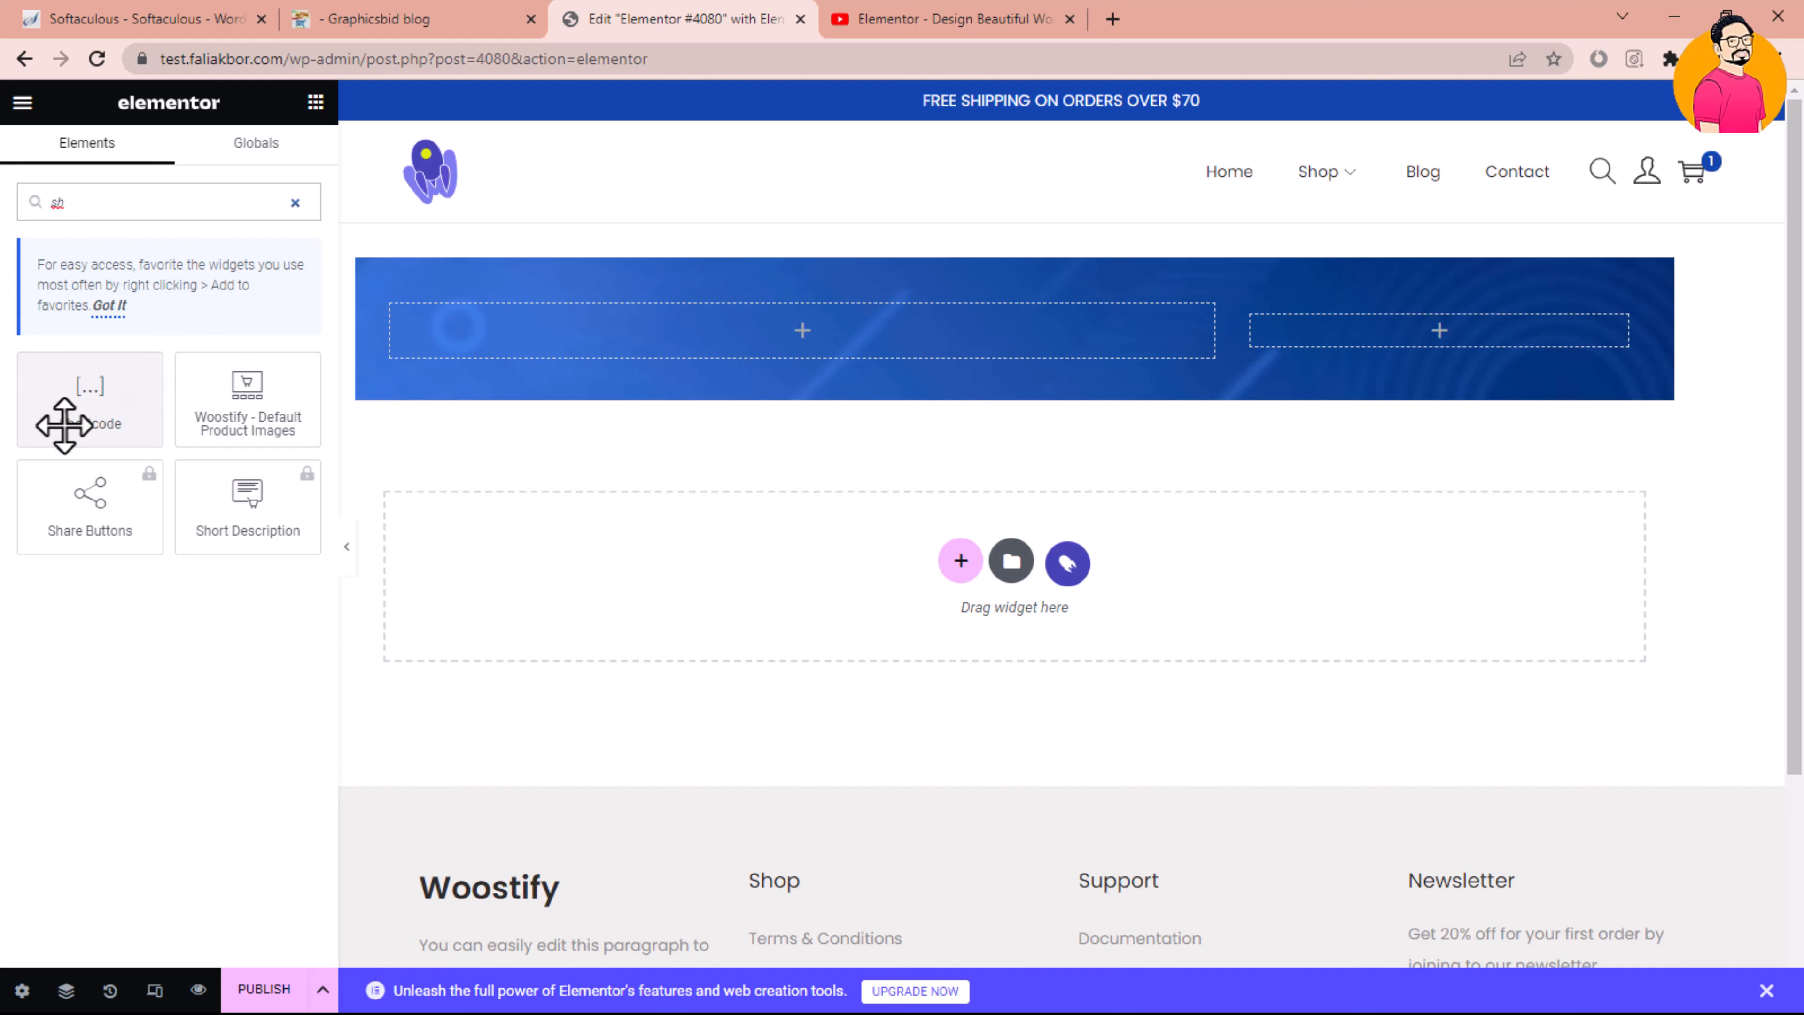
pyautogui.moveTo(90, 400); pyautogui.dragTo(1410, 355)
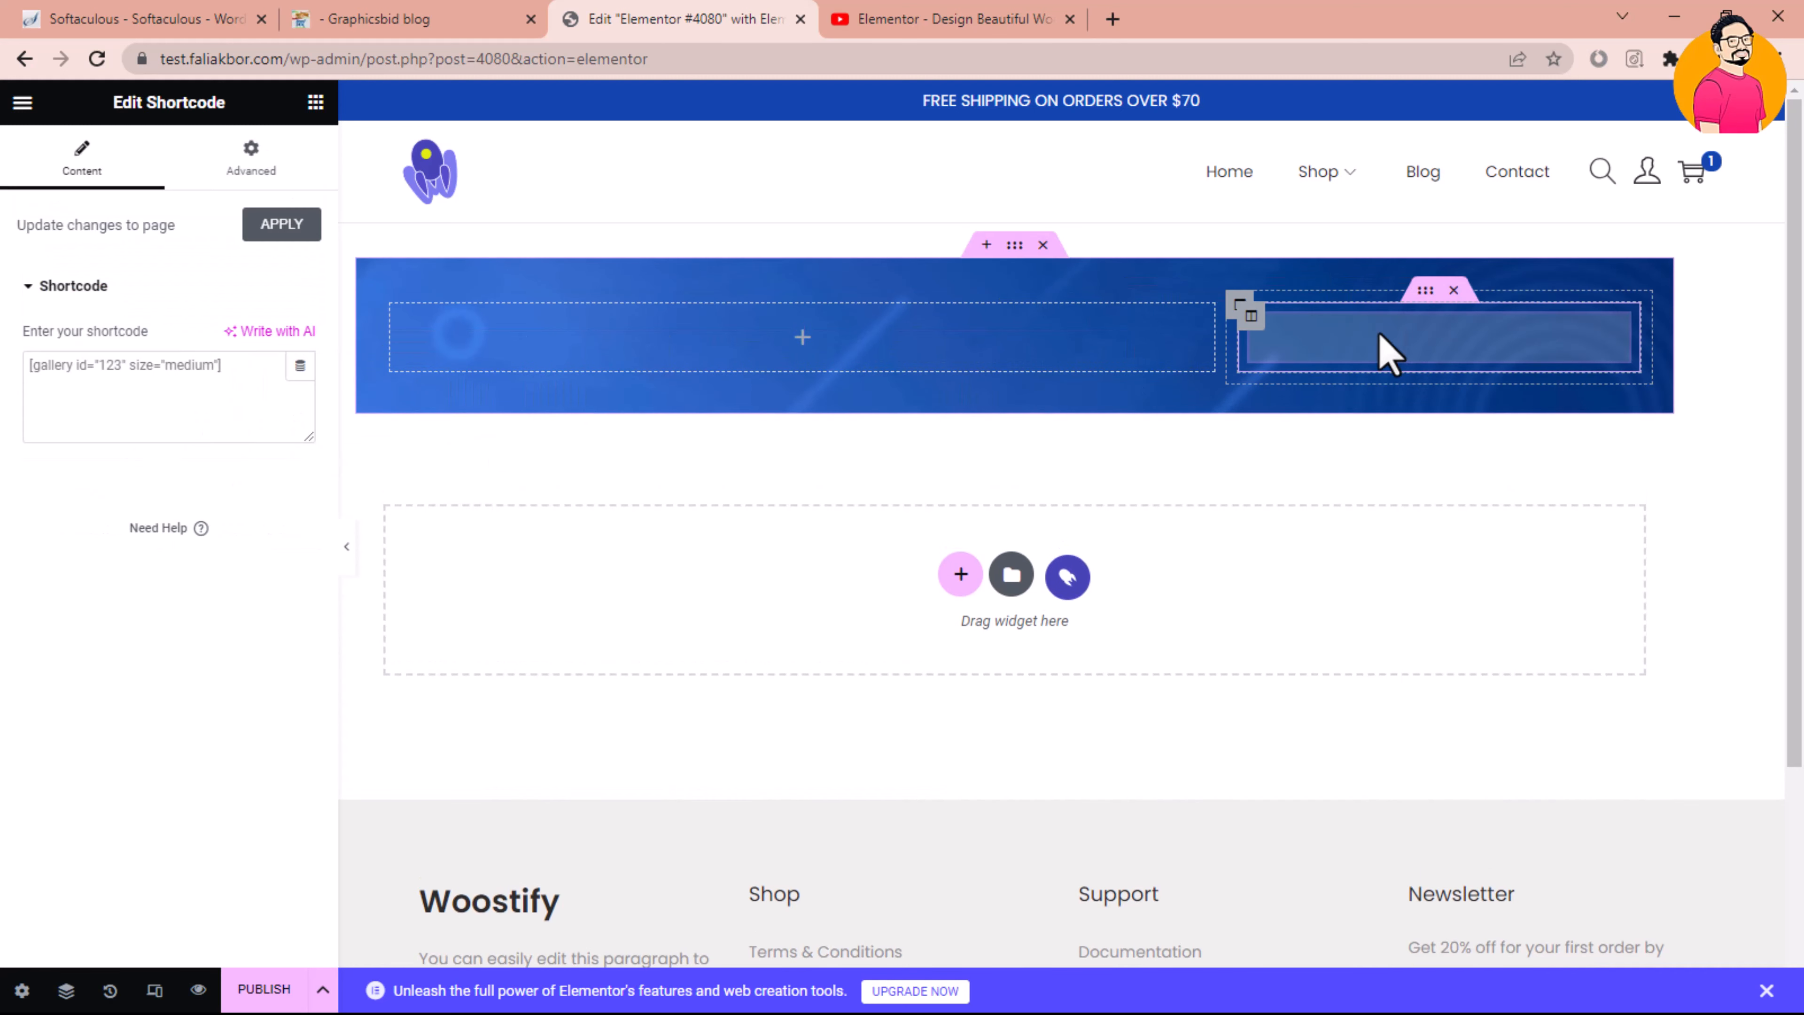
pyautogui.write('[ultimatemember form_id="4077"]')
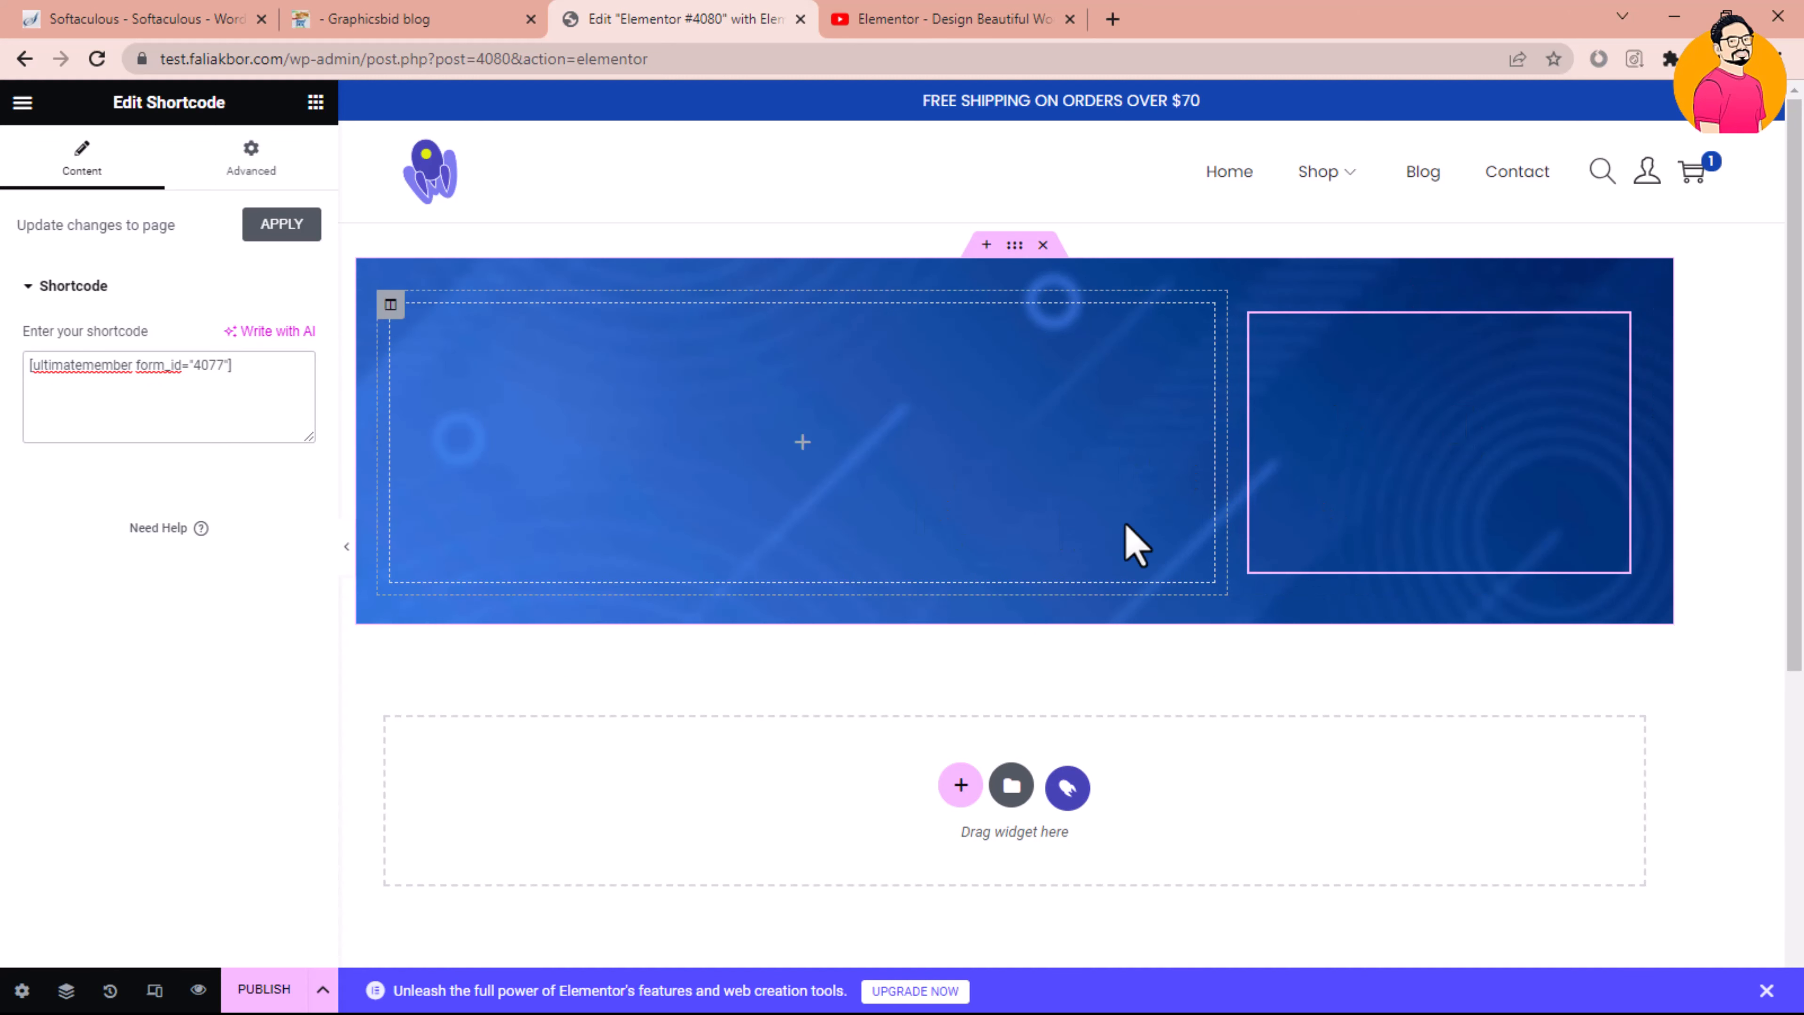
# Add a Heading widget to the wider column with the title "Welcome Back!!" and center its alignment
pyautogui.click(800, 444)
pyautogui.moveTo(248, 454); pyautogui.dragTo(817, 456)
pyautogui.moveTo(213, 317); pyautogui.dragTo(3, 314)
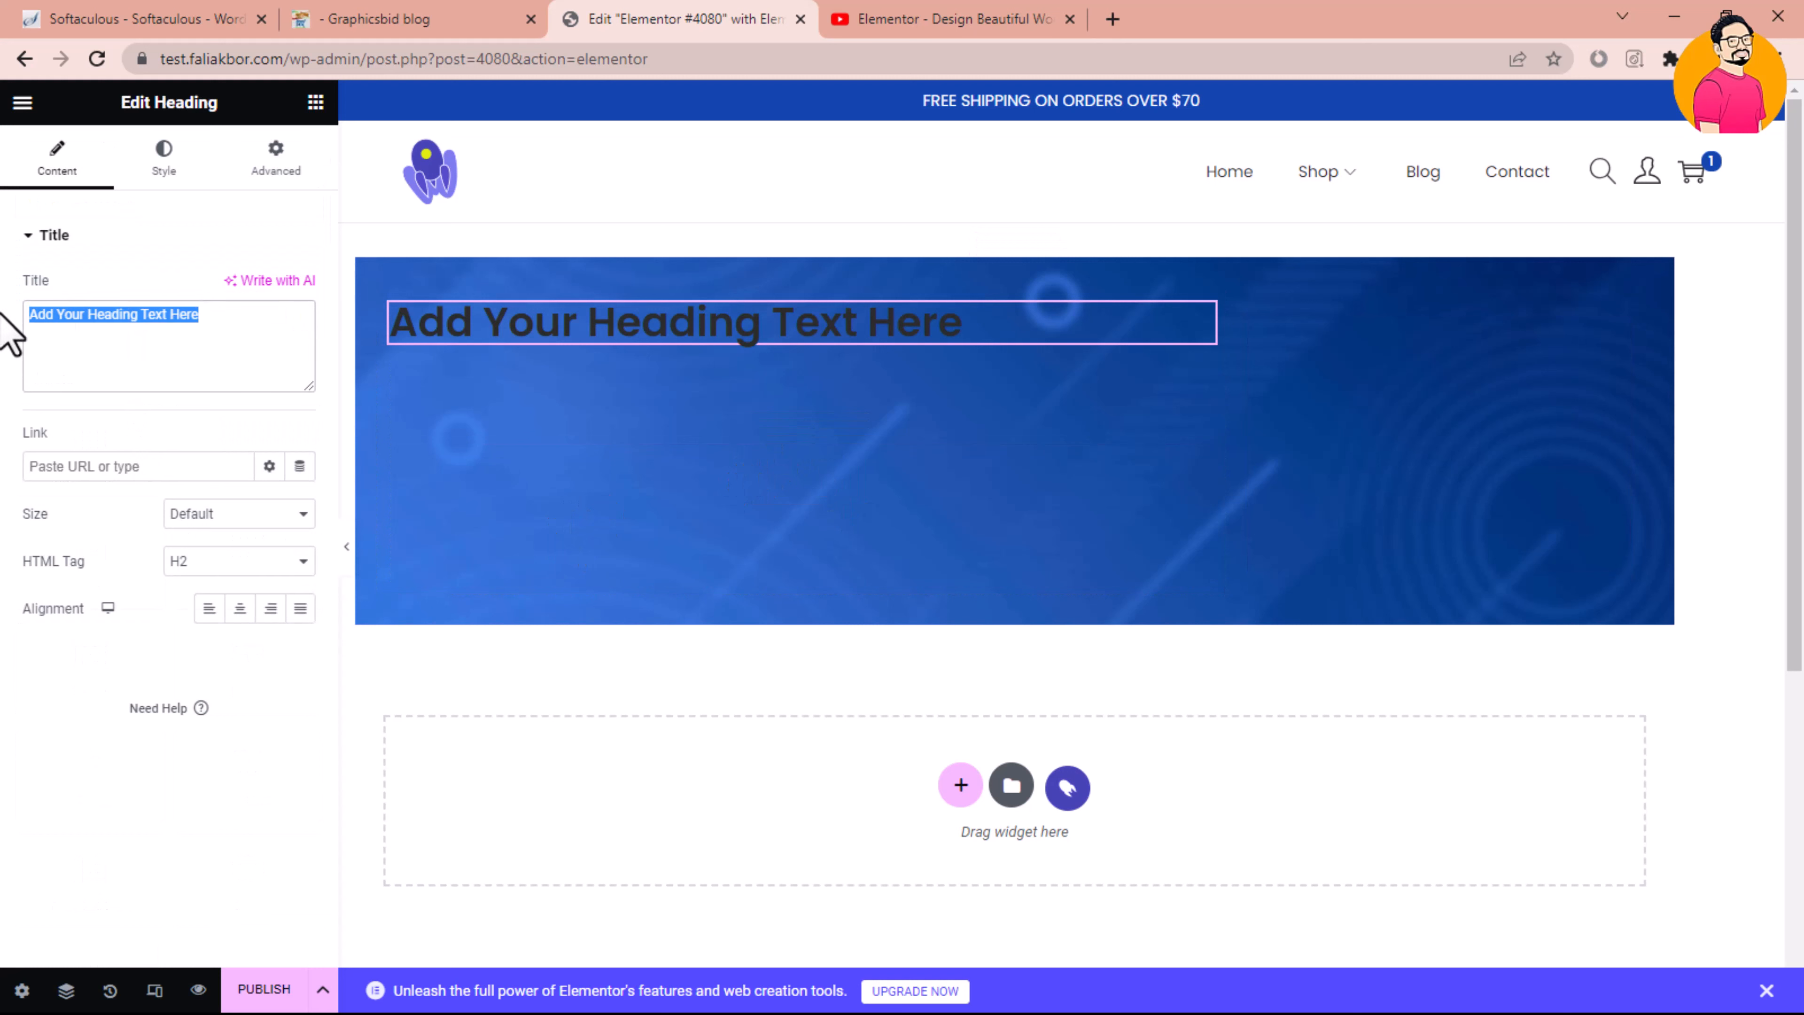
pyautogui.write('Welcome Back!!')
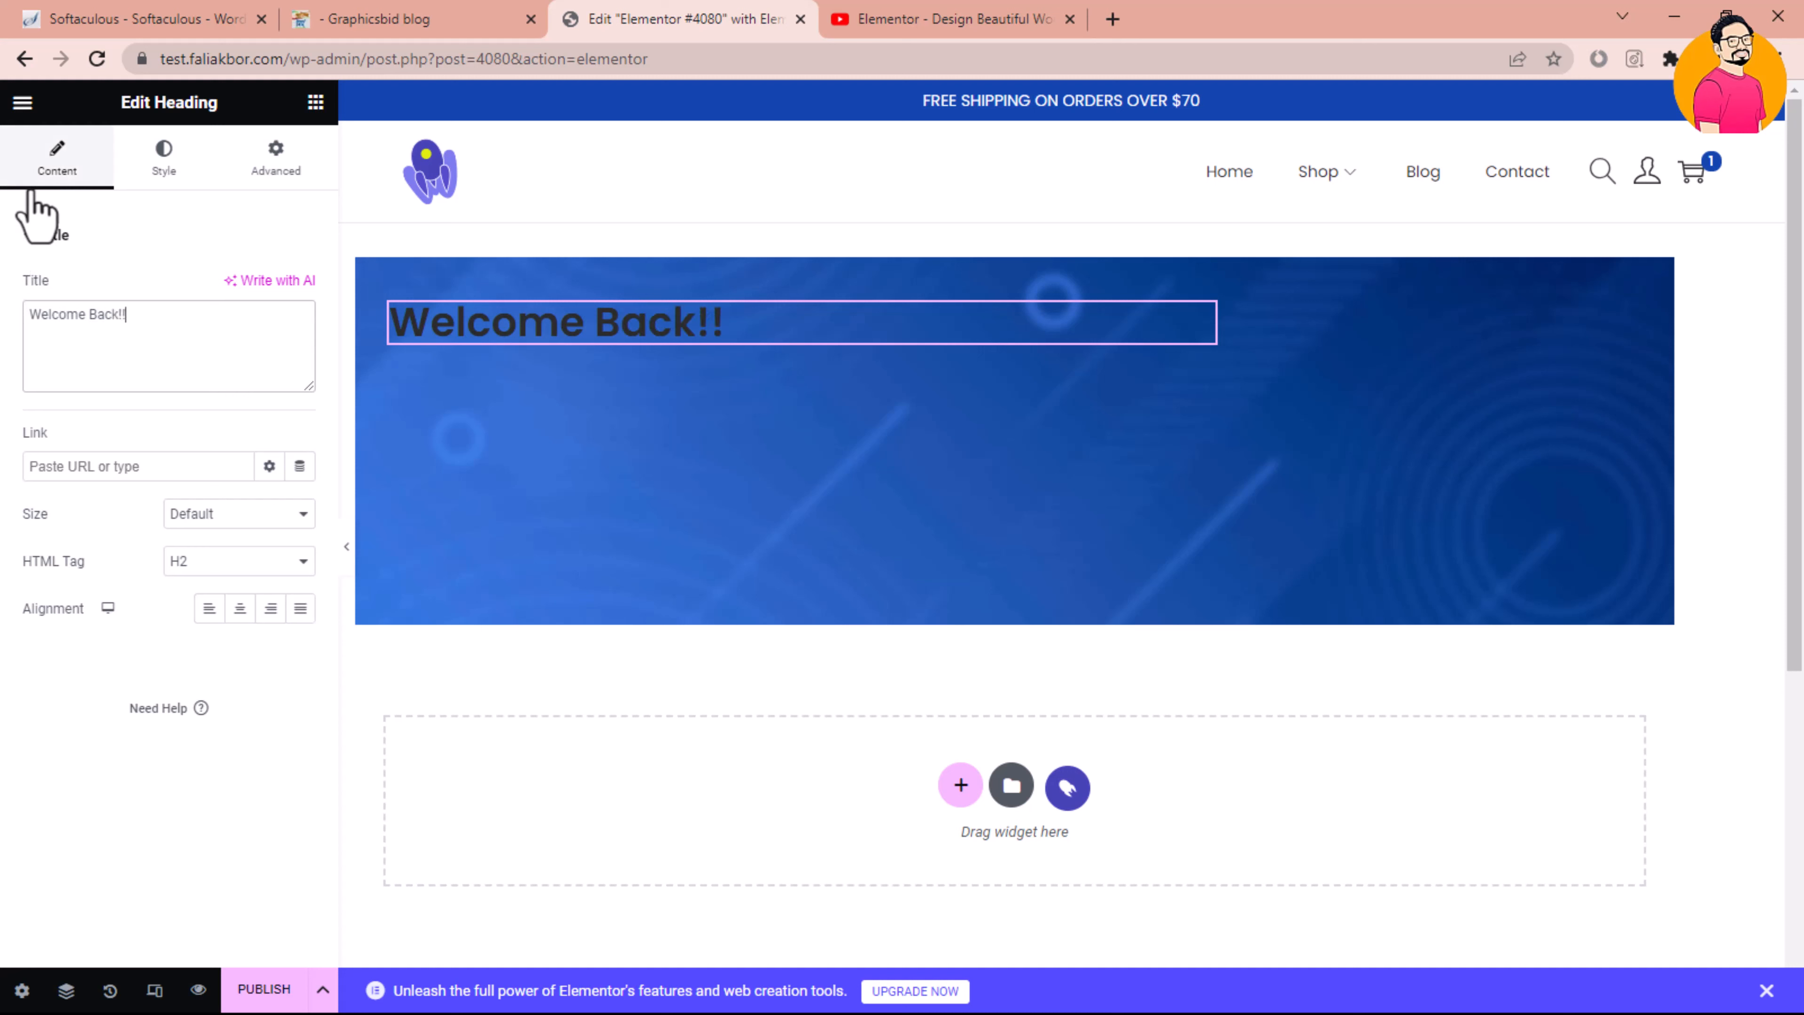
pyautogui.click(241, 608)
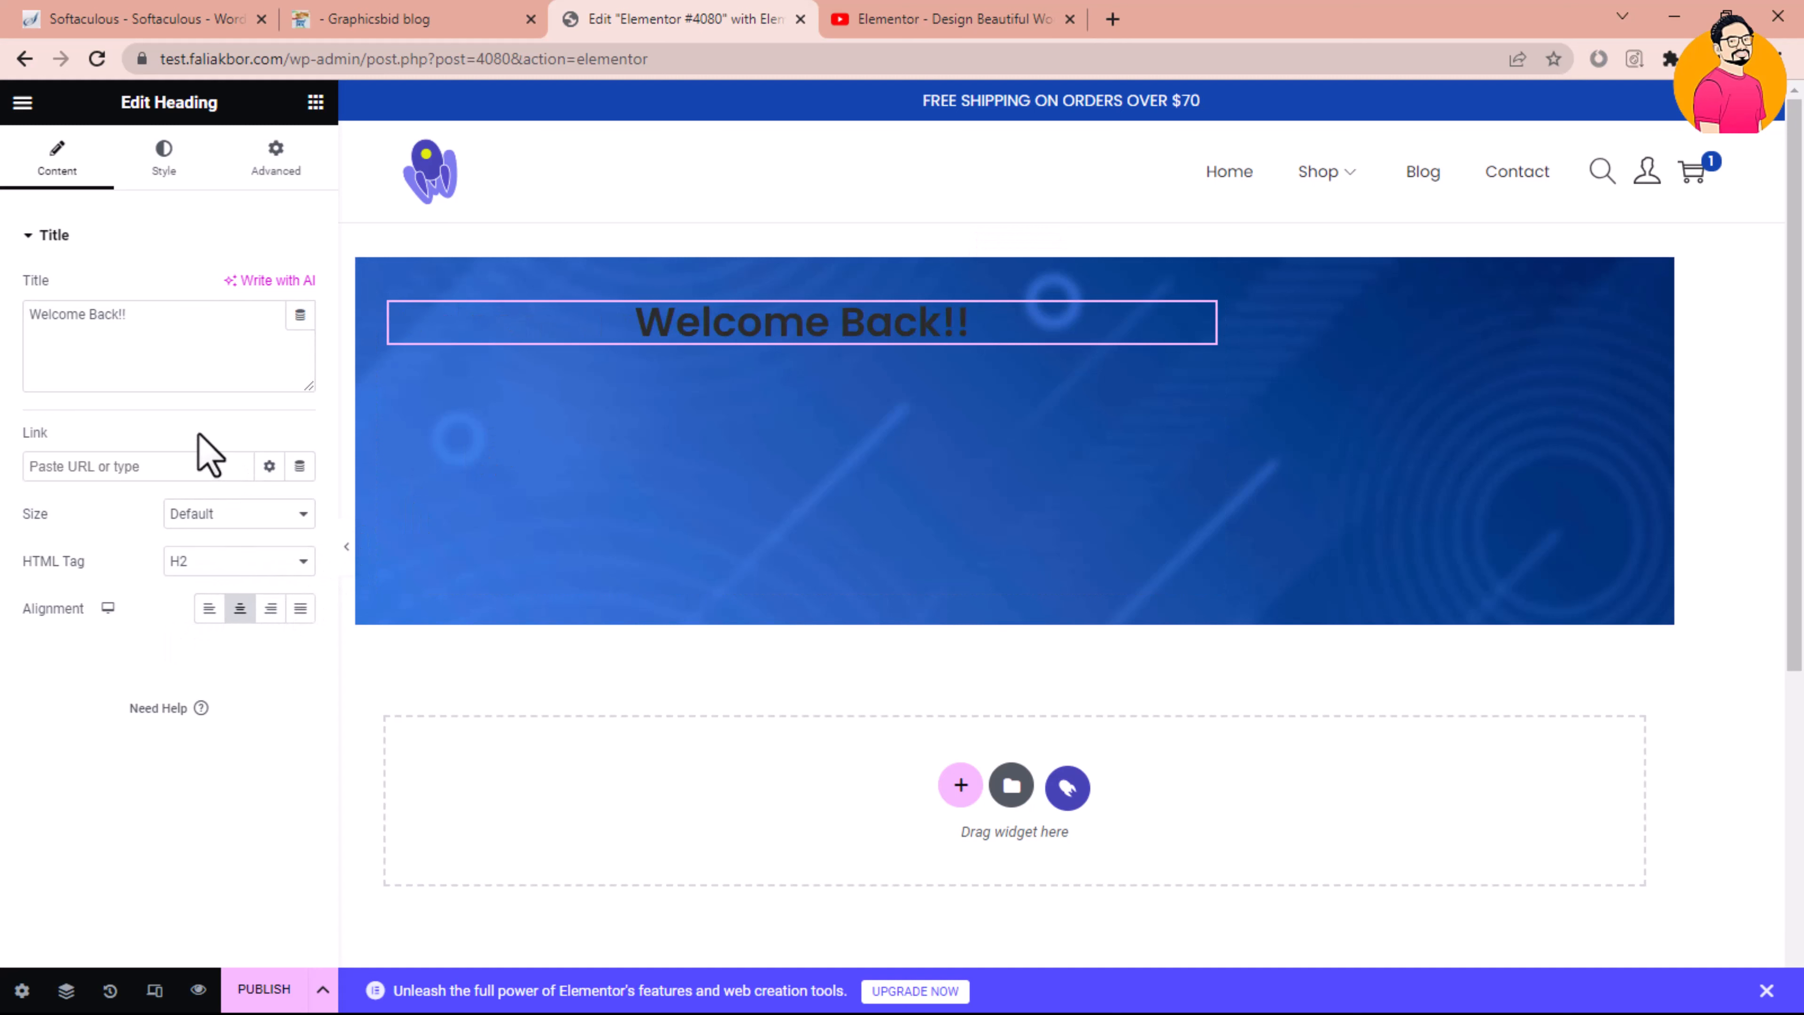
pyautogui.click(161, 469)
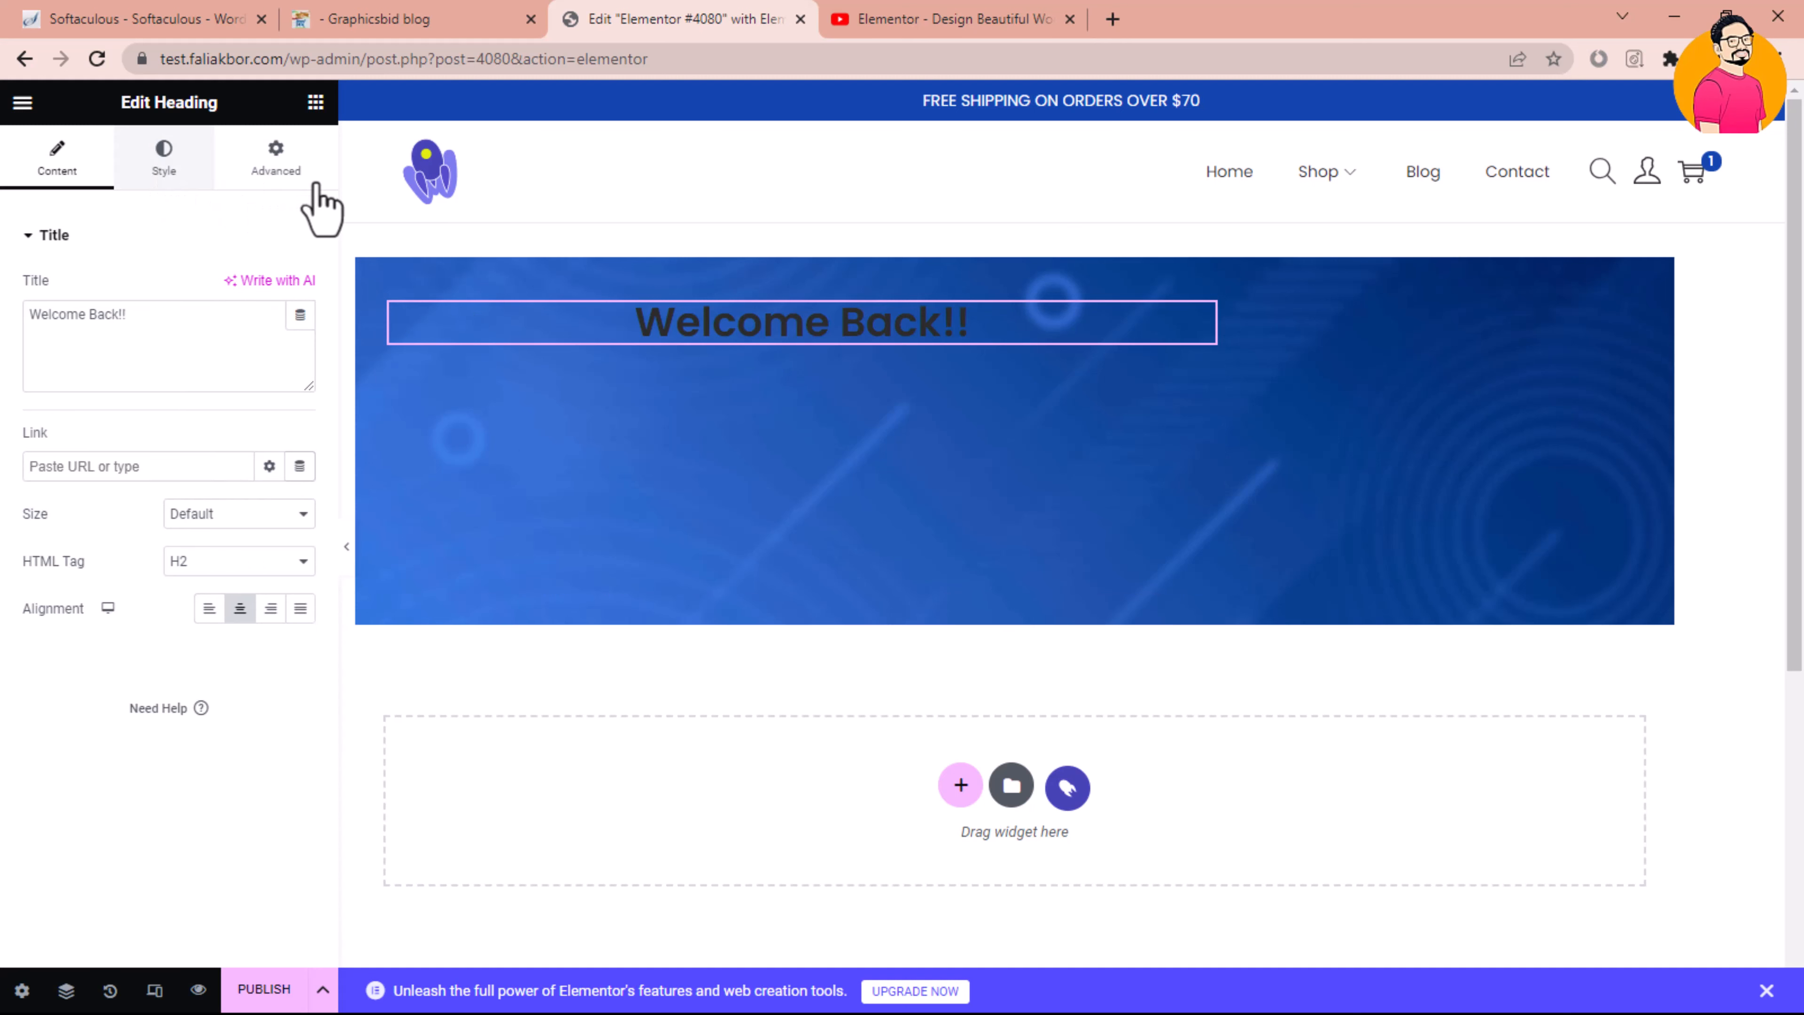
# Open the global colors settings from the heading's text color and add a new custom color
pyautogui.click(163, 165)
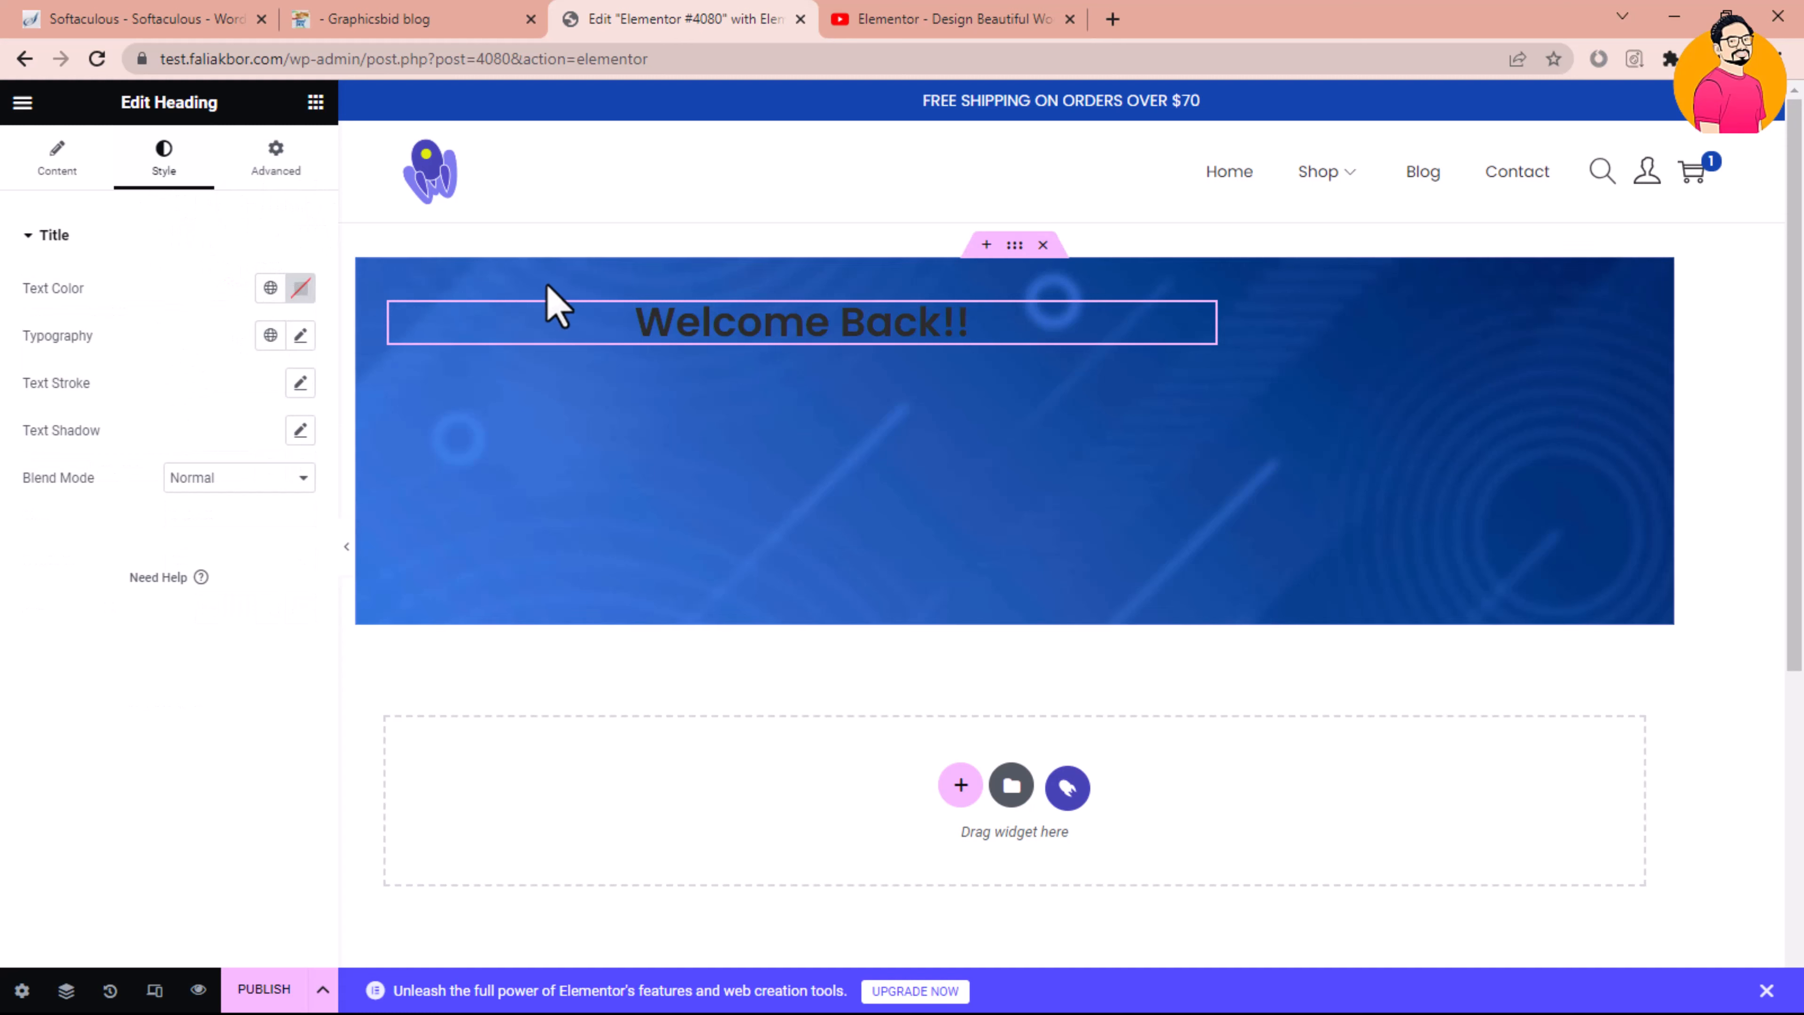
pyautogui.click(270, 288)
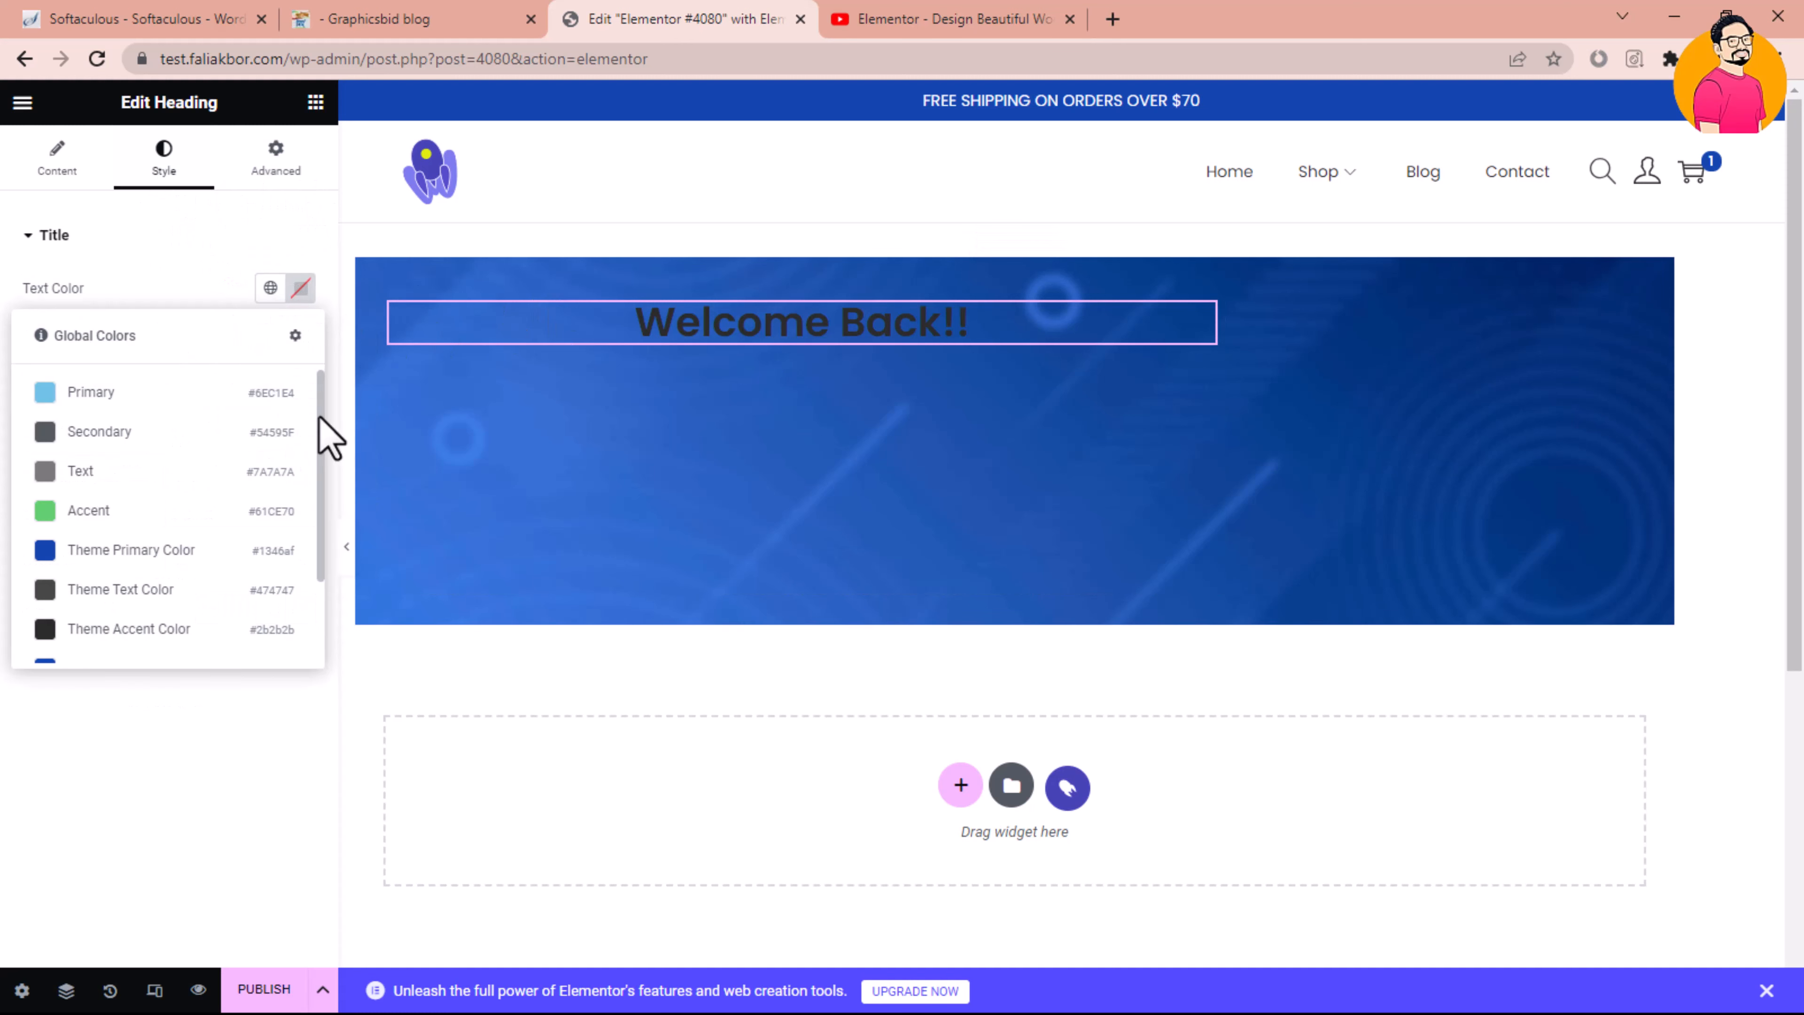
pyautogui.scroll(-2, 321, 498)
pyautogui.scroll(2, 322, 540)
pyautogui.scroll(-1, 312, 441)
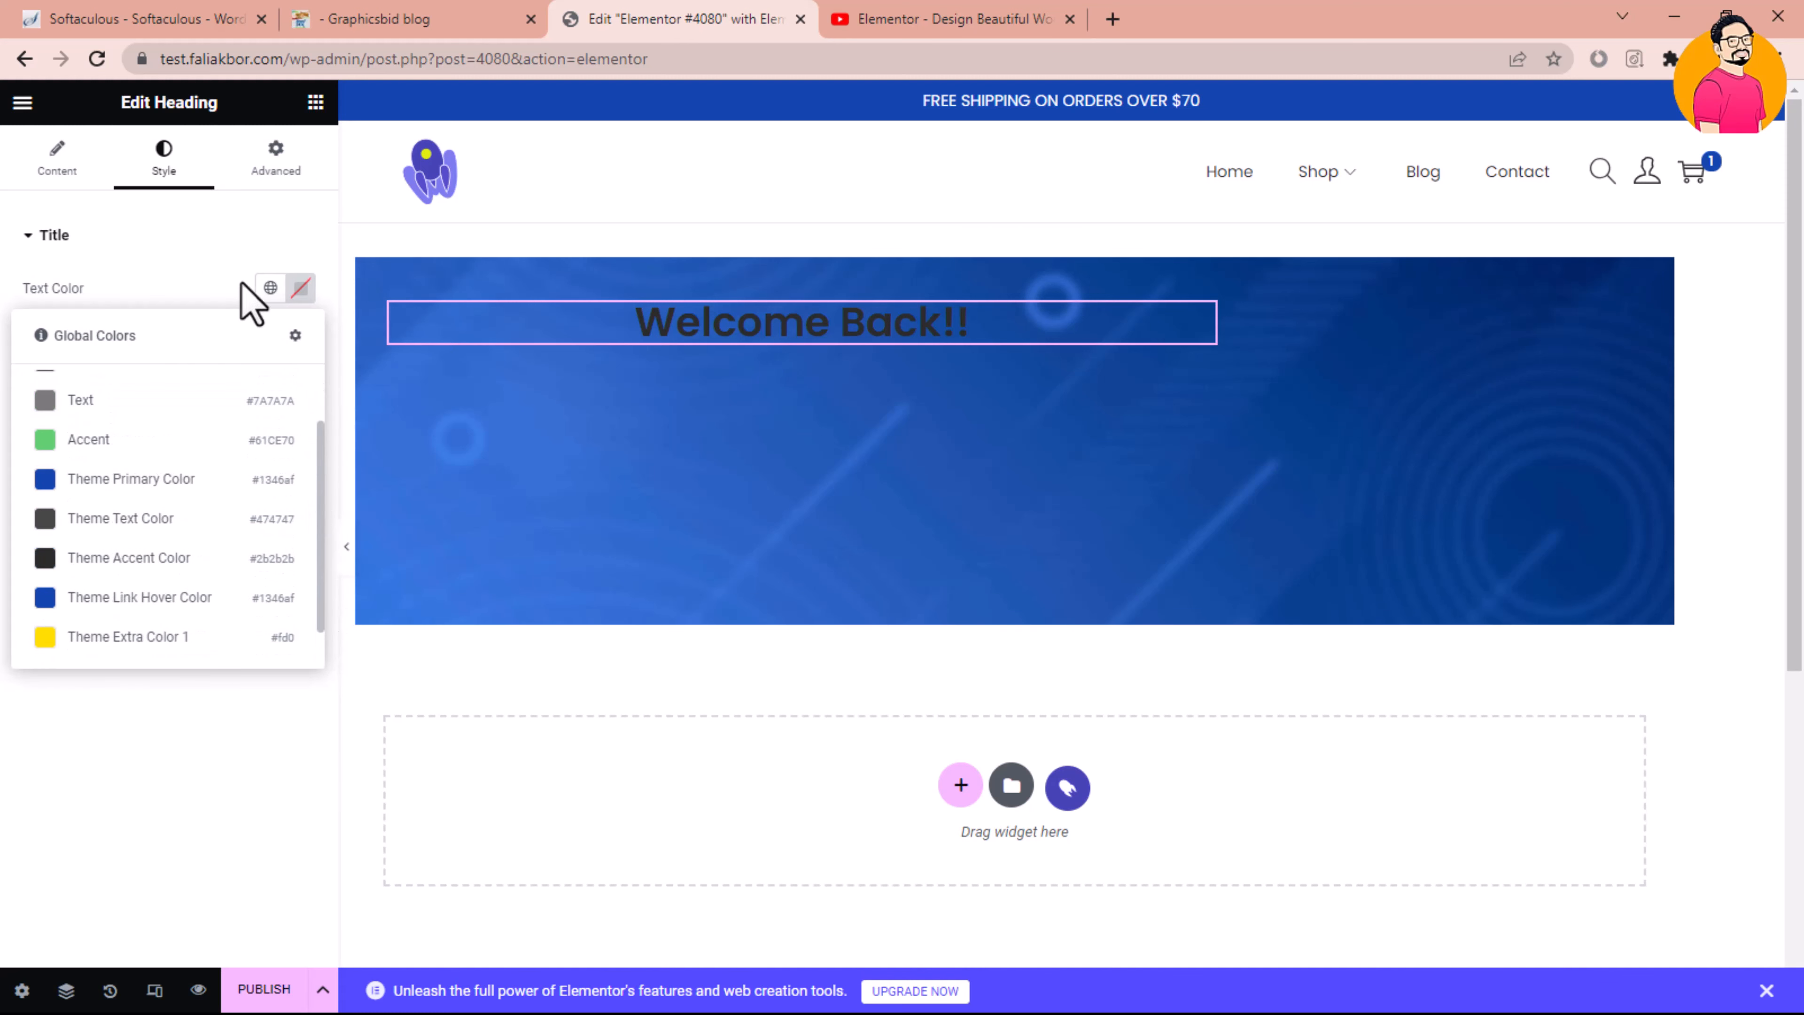
pyautogui.click(294, 335)
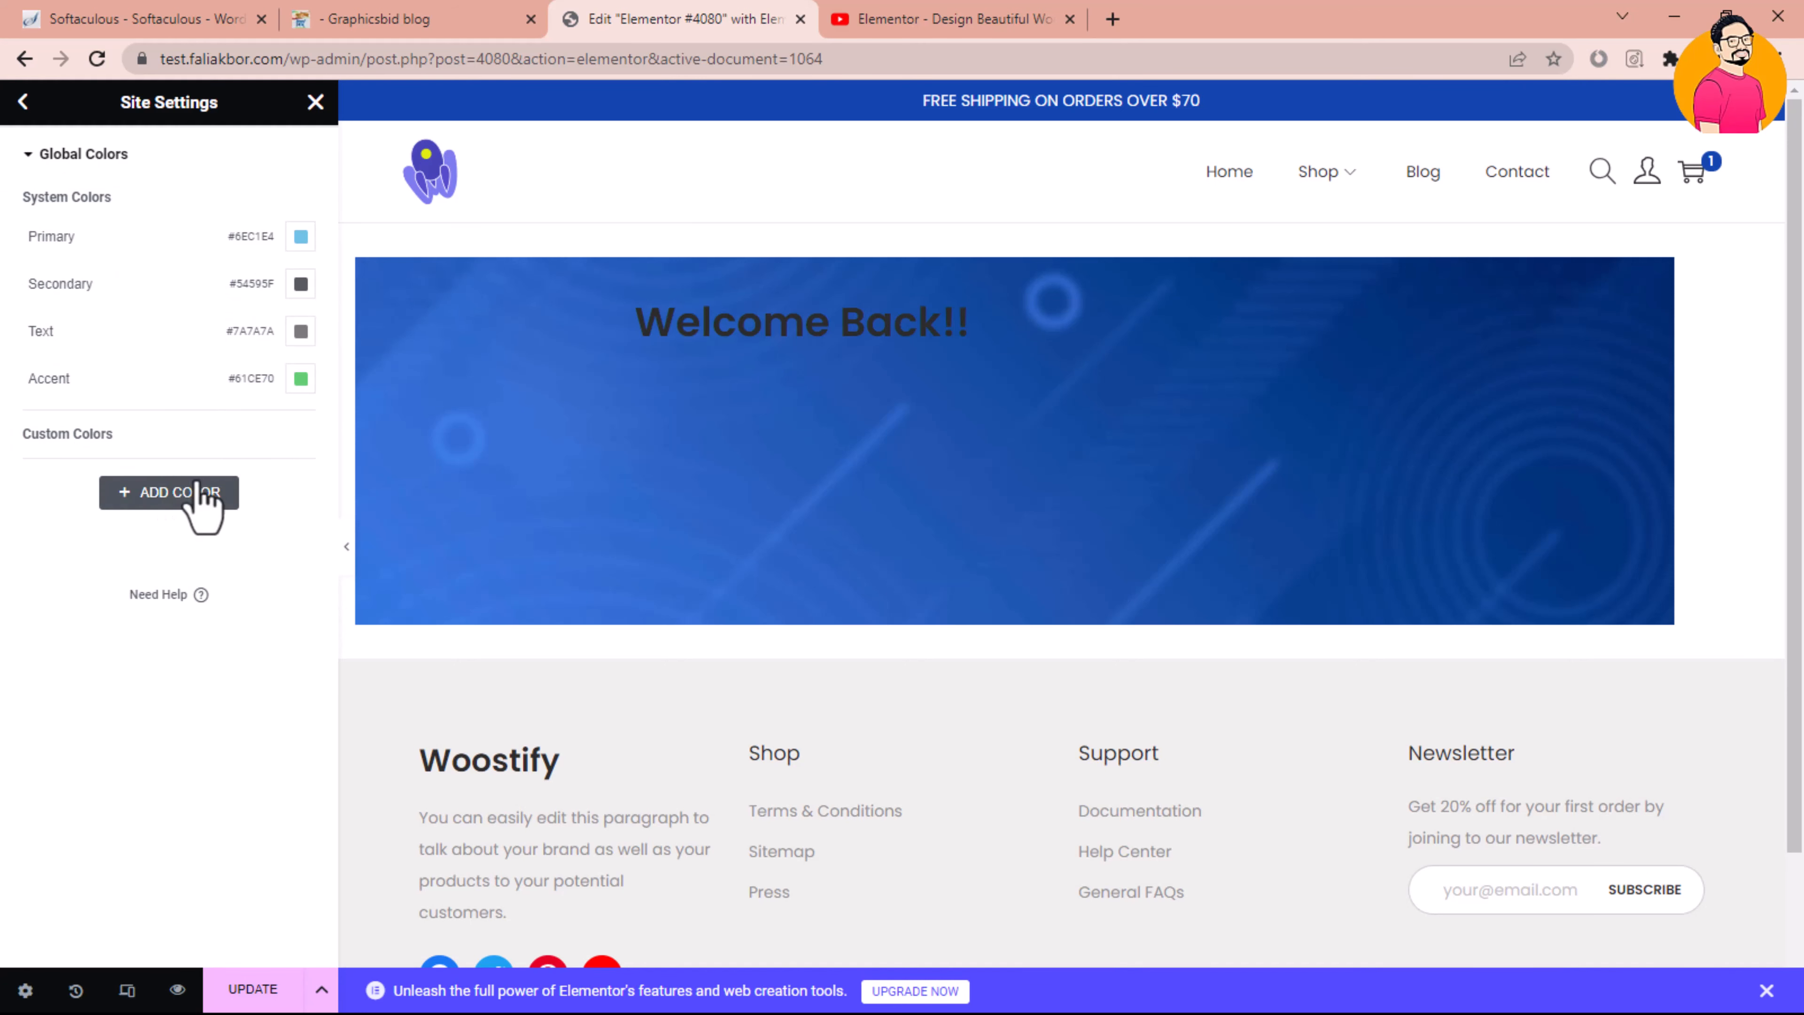
pyautogui.click(194, 497)
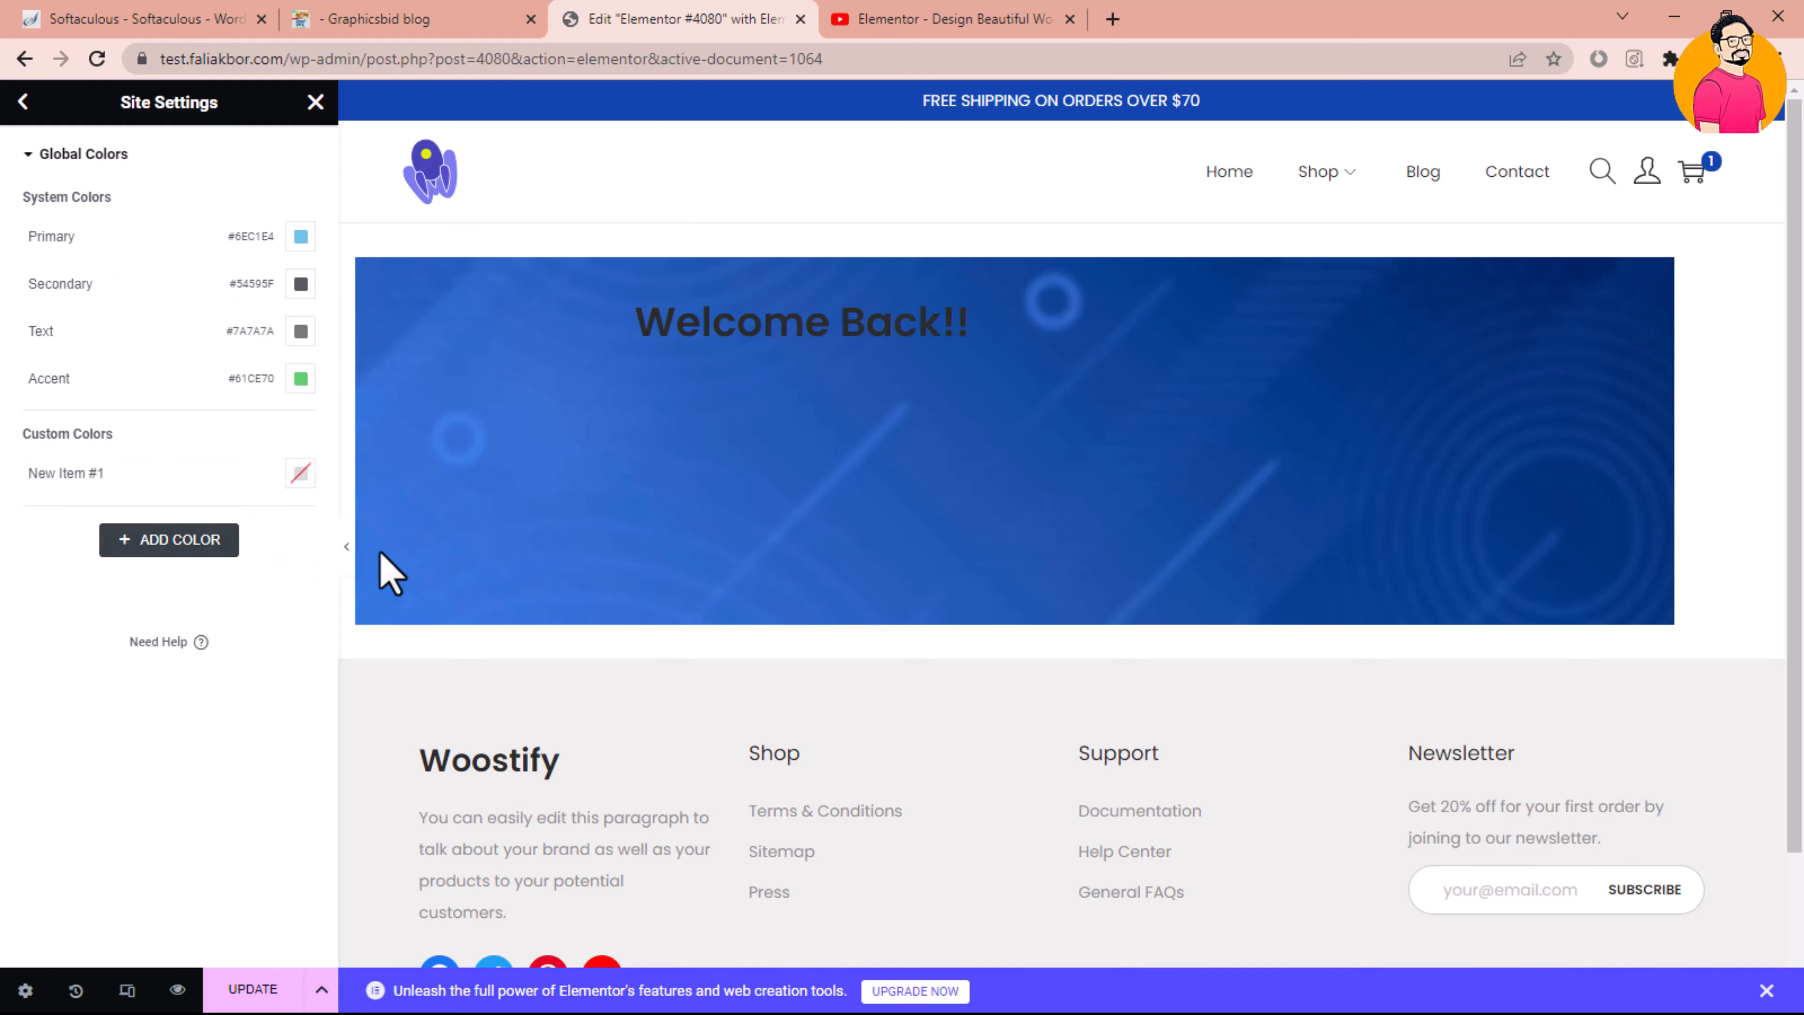
# Set the new custom color to #E2D6D6 and name it "My color"
pyautogui.click(300, 473)
pyautogui.click(428, 581)
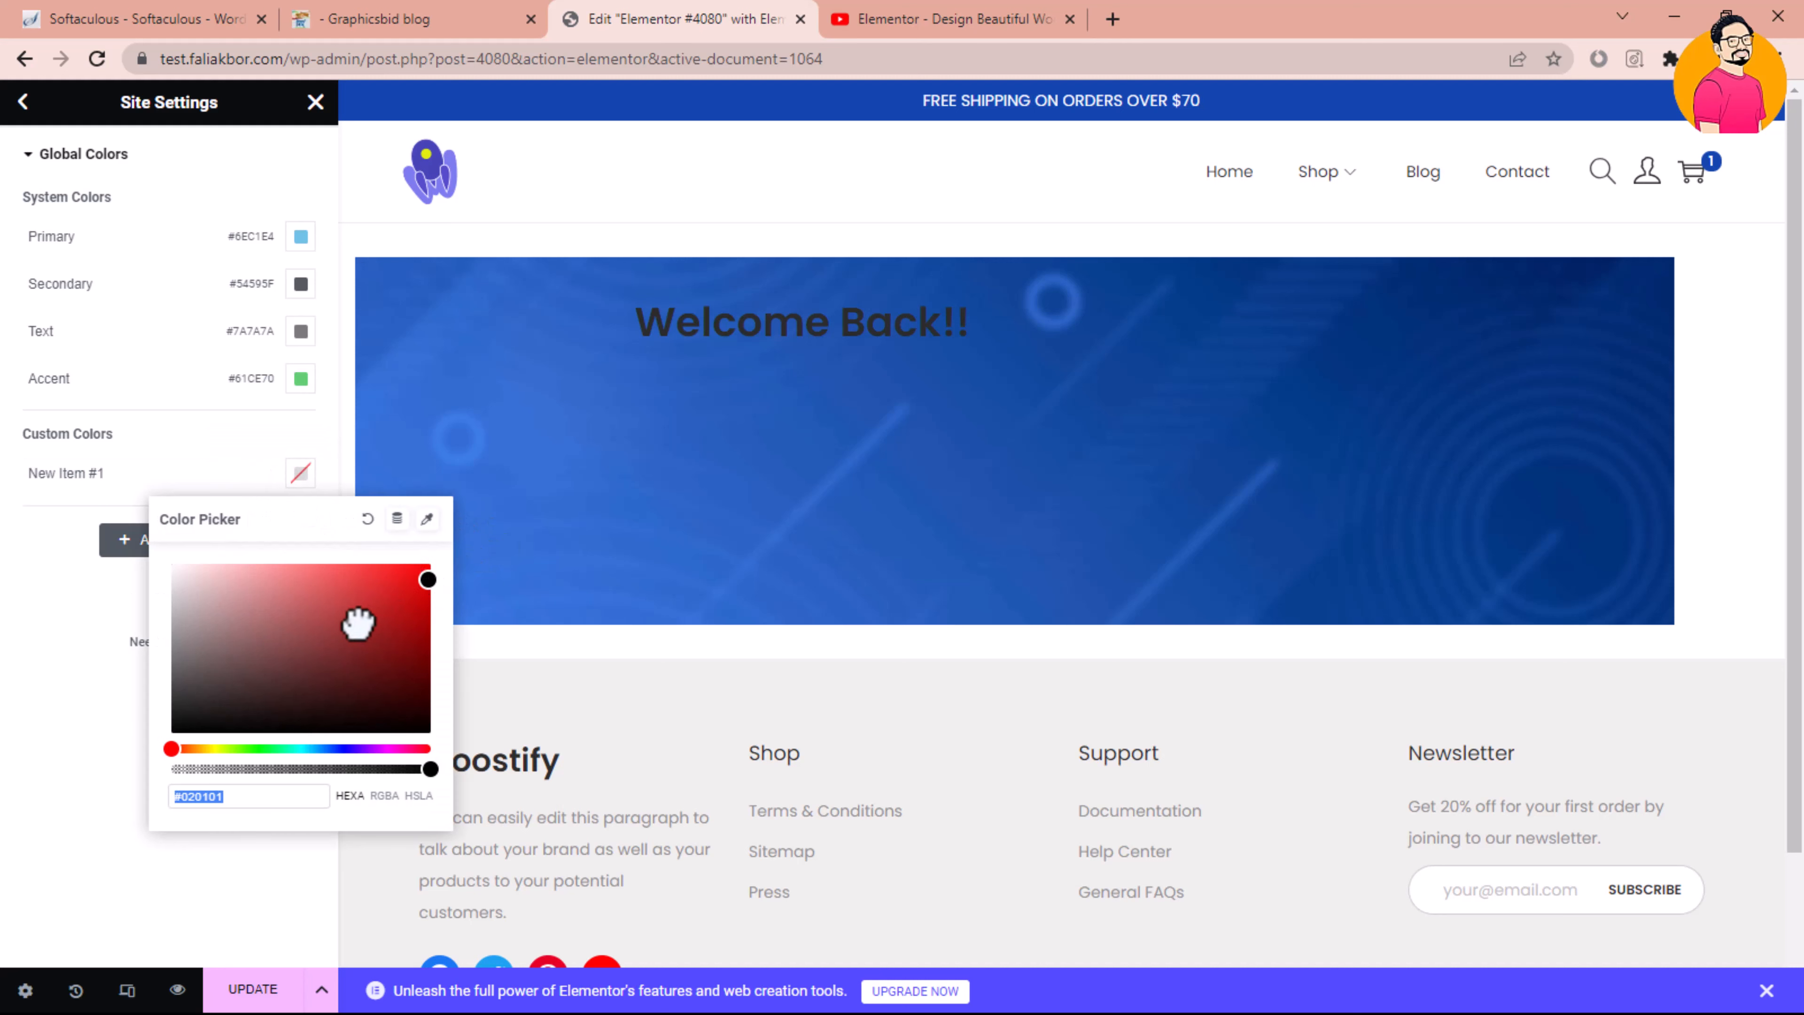
pyautogui.click(183, 616)
pyautogui.click(181, 582)
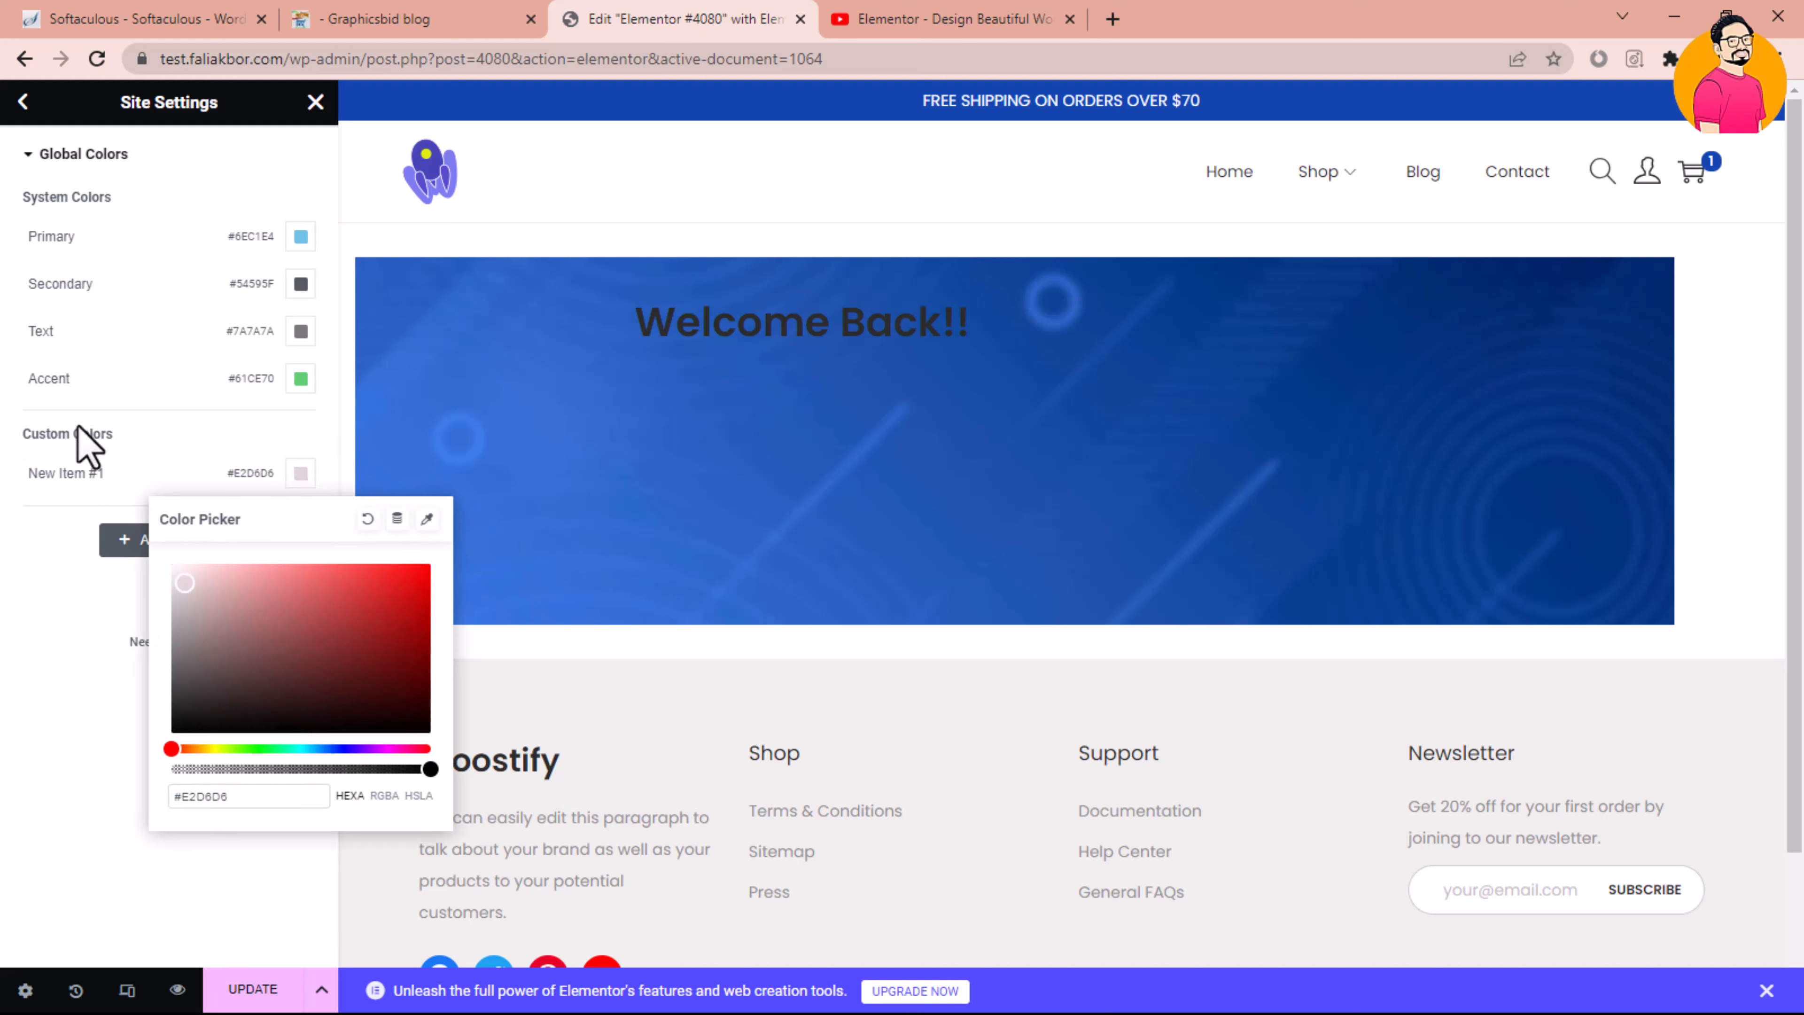
pyautogui.click(88, 474)
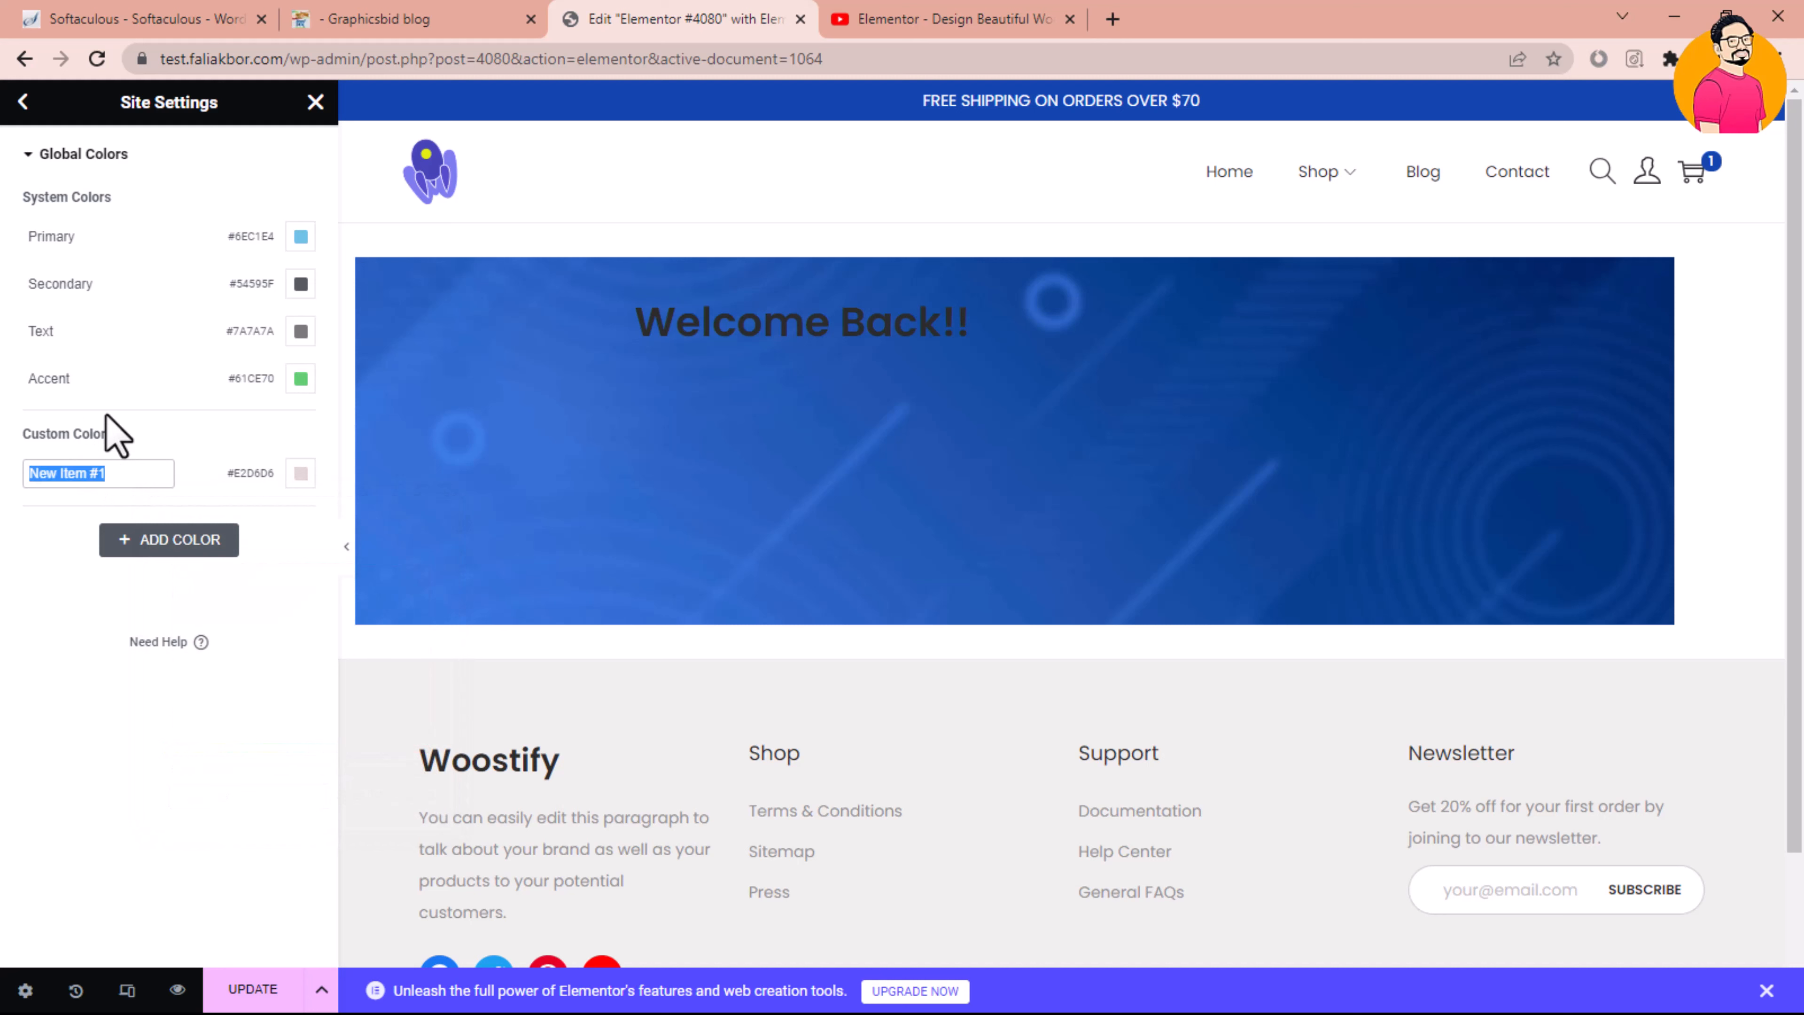
pyautogui.write('My color')
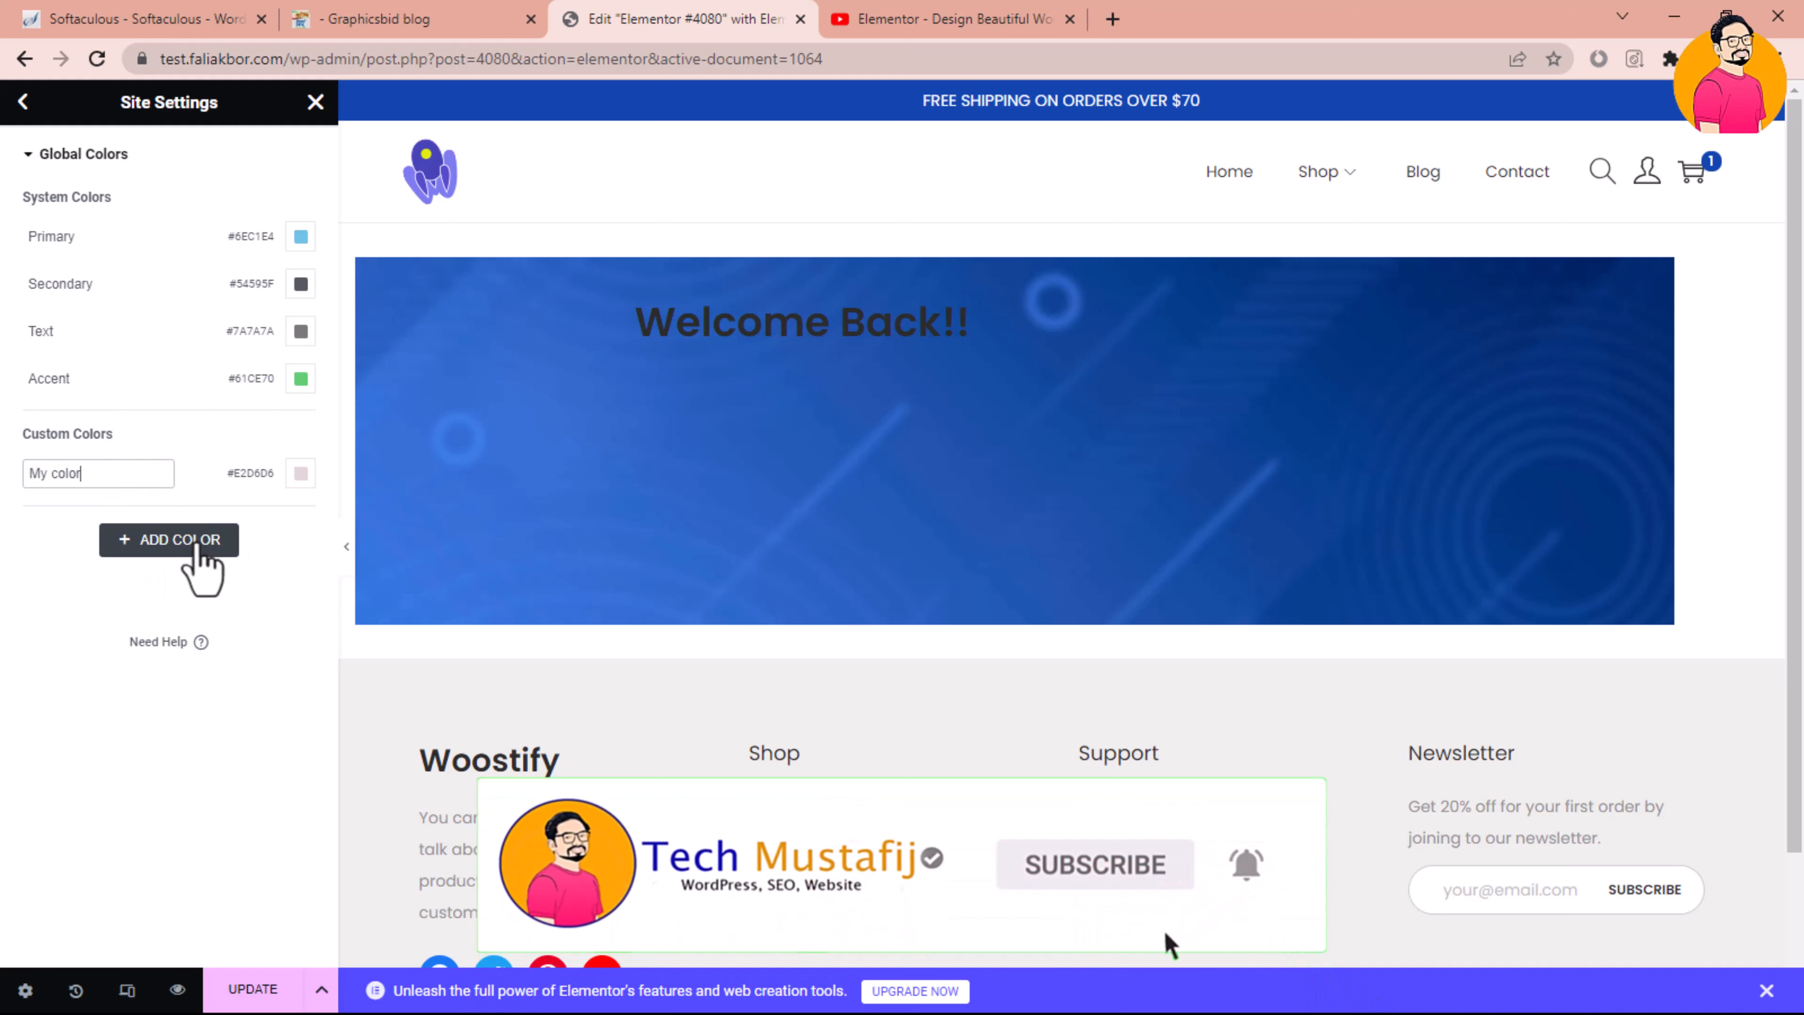
pyautogui.click(254, 561)
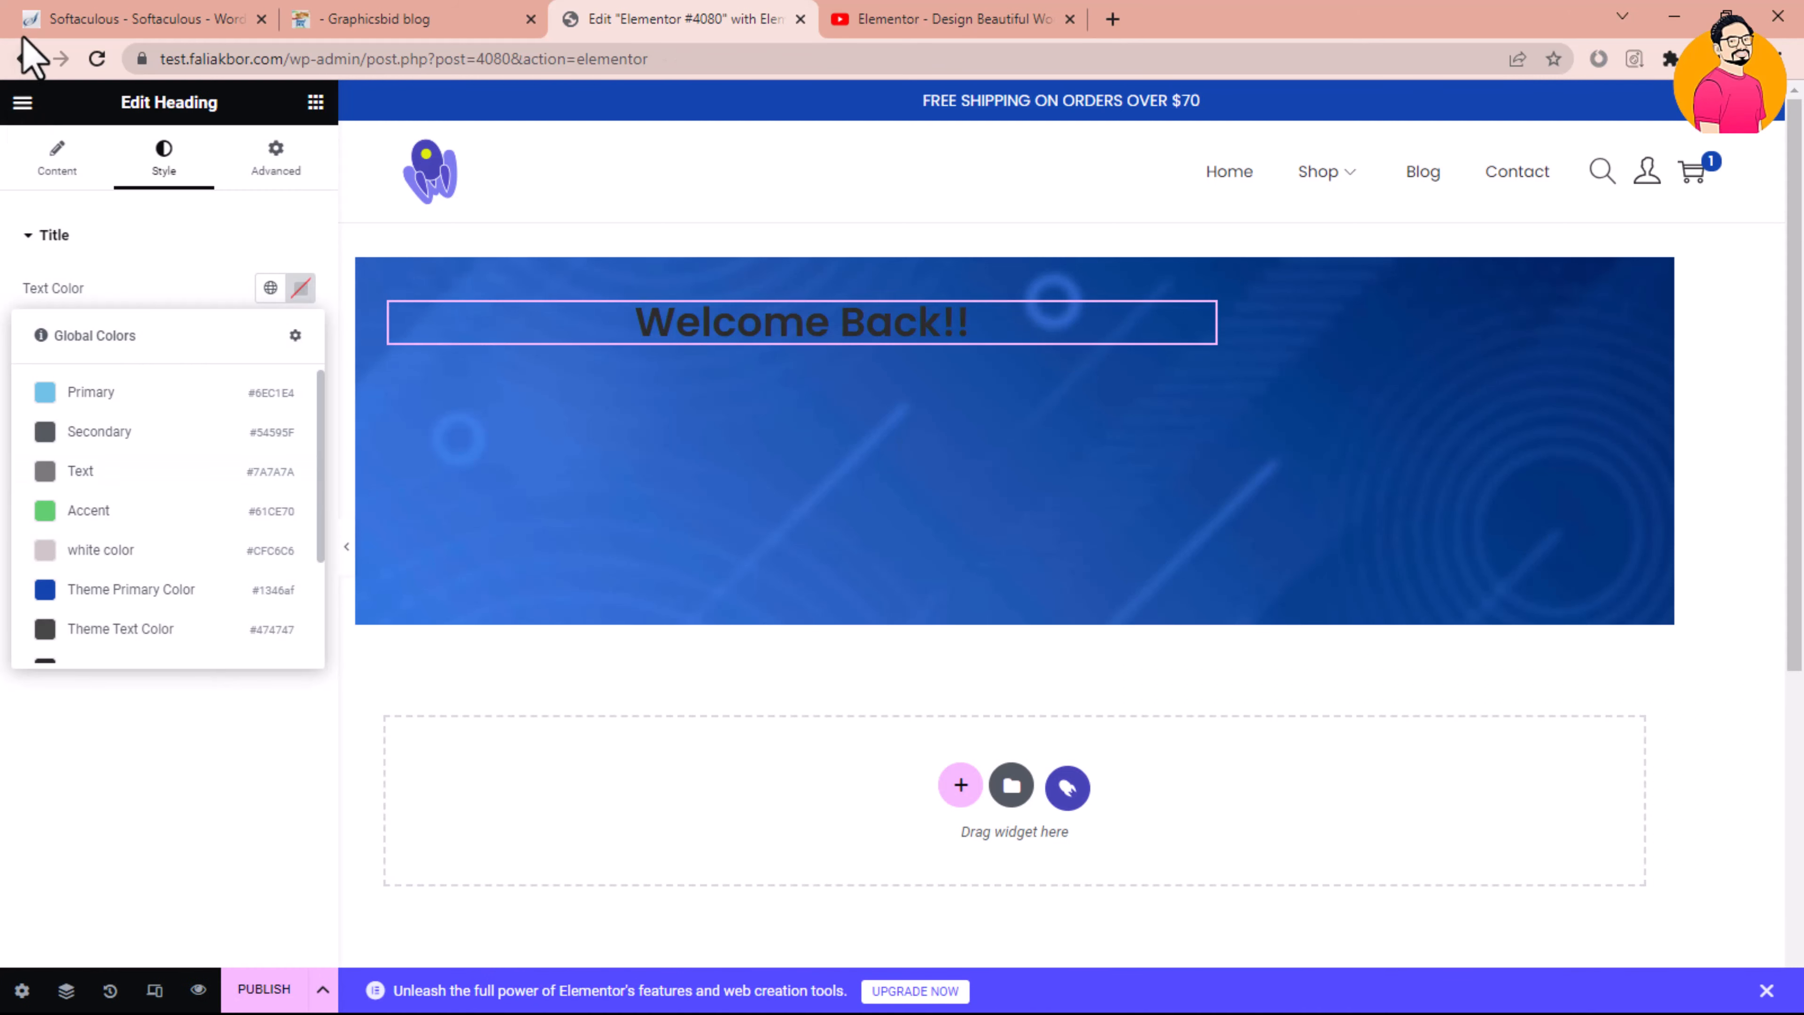
# Apply the global "white color" to the heading text and change its font family to a bold condensed typeface
pyautogui.click(171, 549)
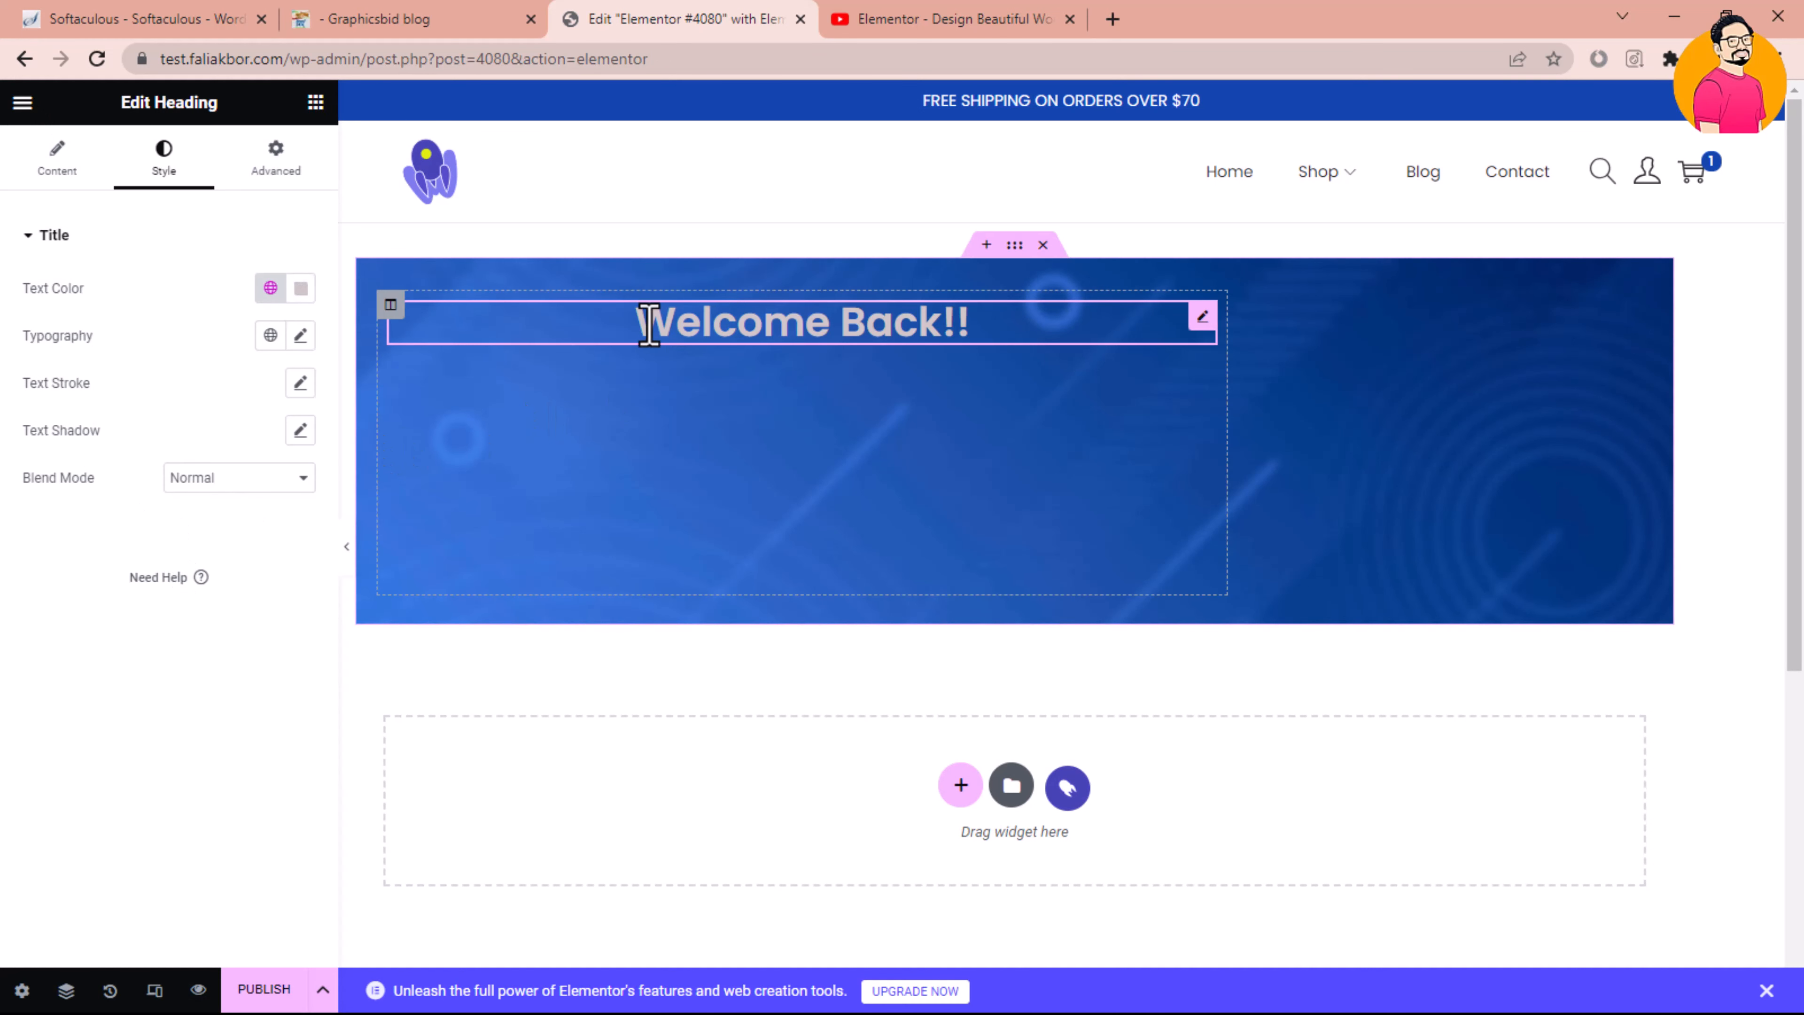
pyautogui.click(299, 336)
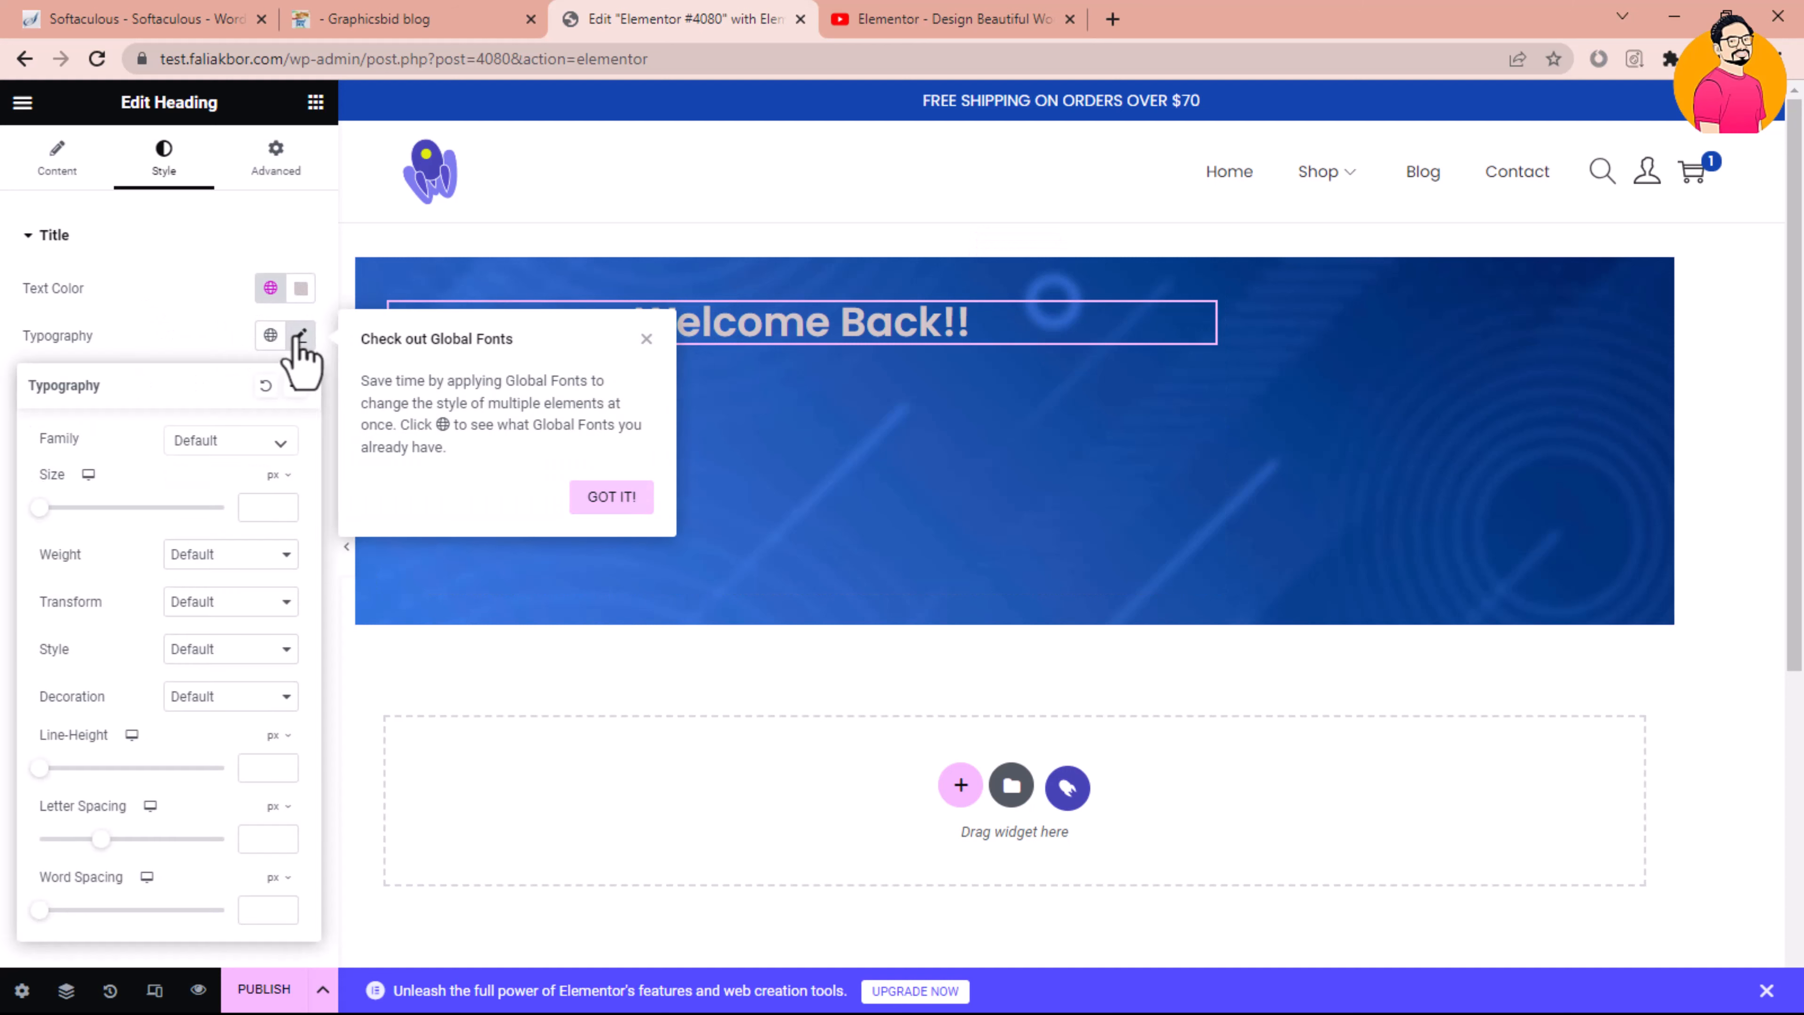
pyautogui.click(281, 444)
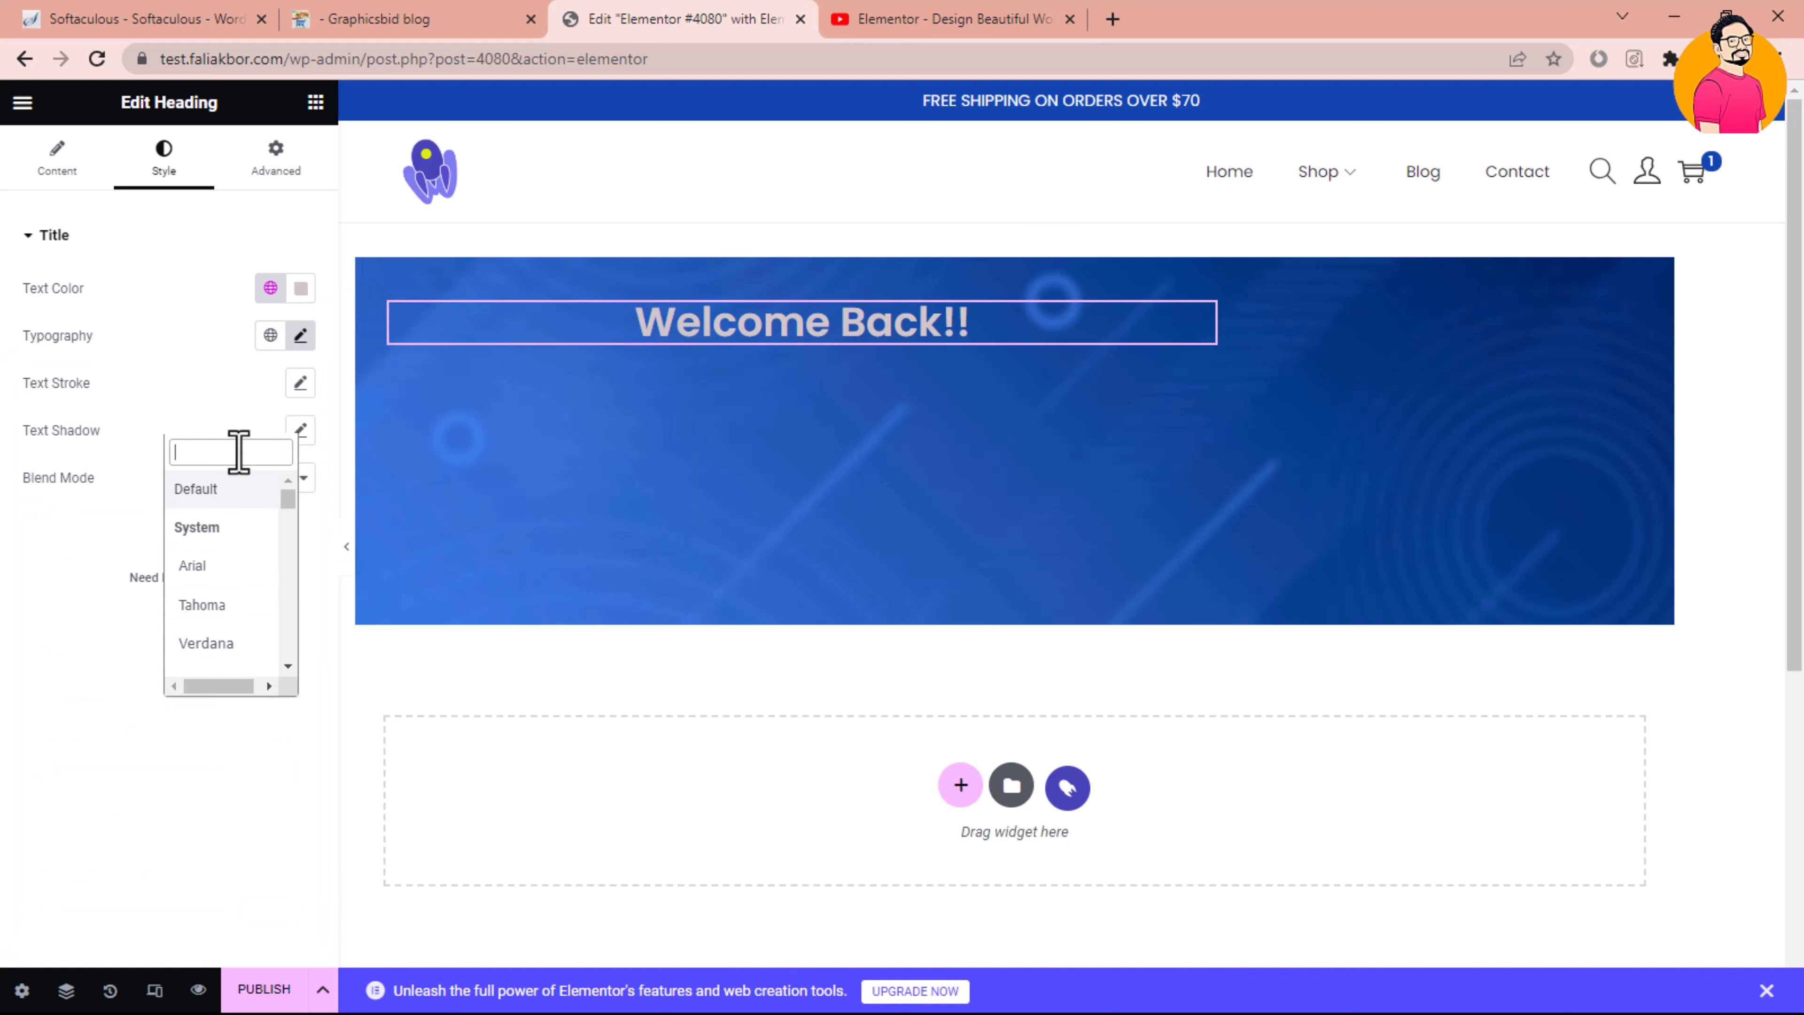
pyautogui.write('p')
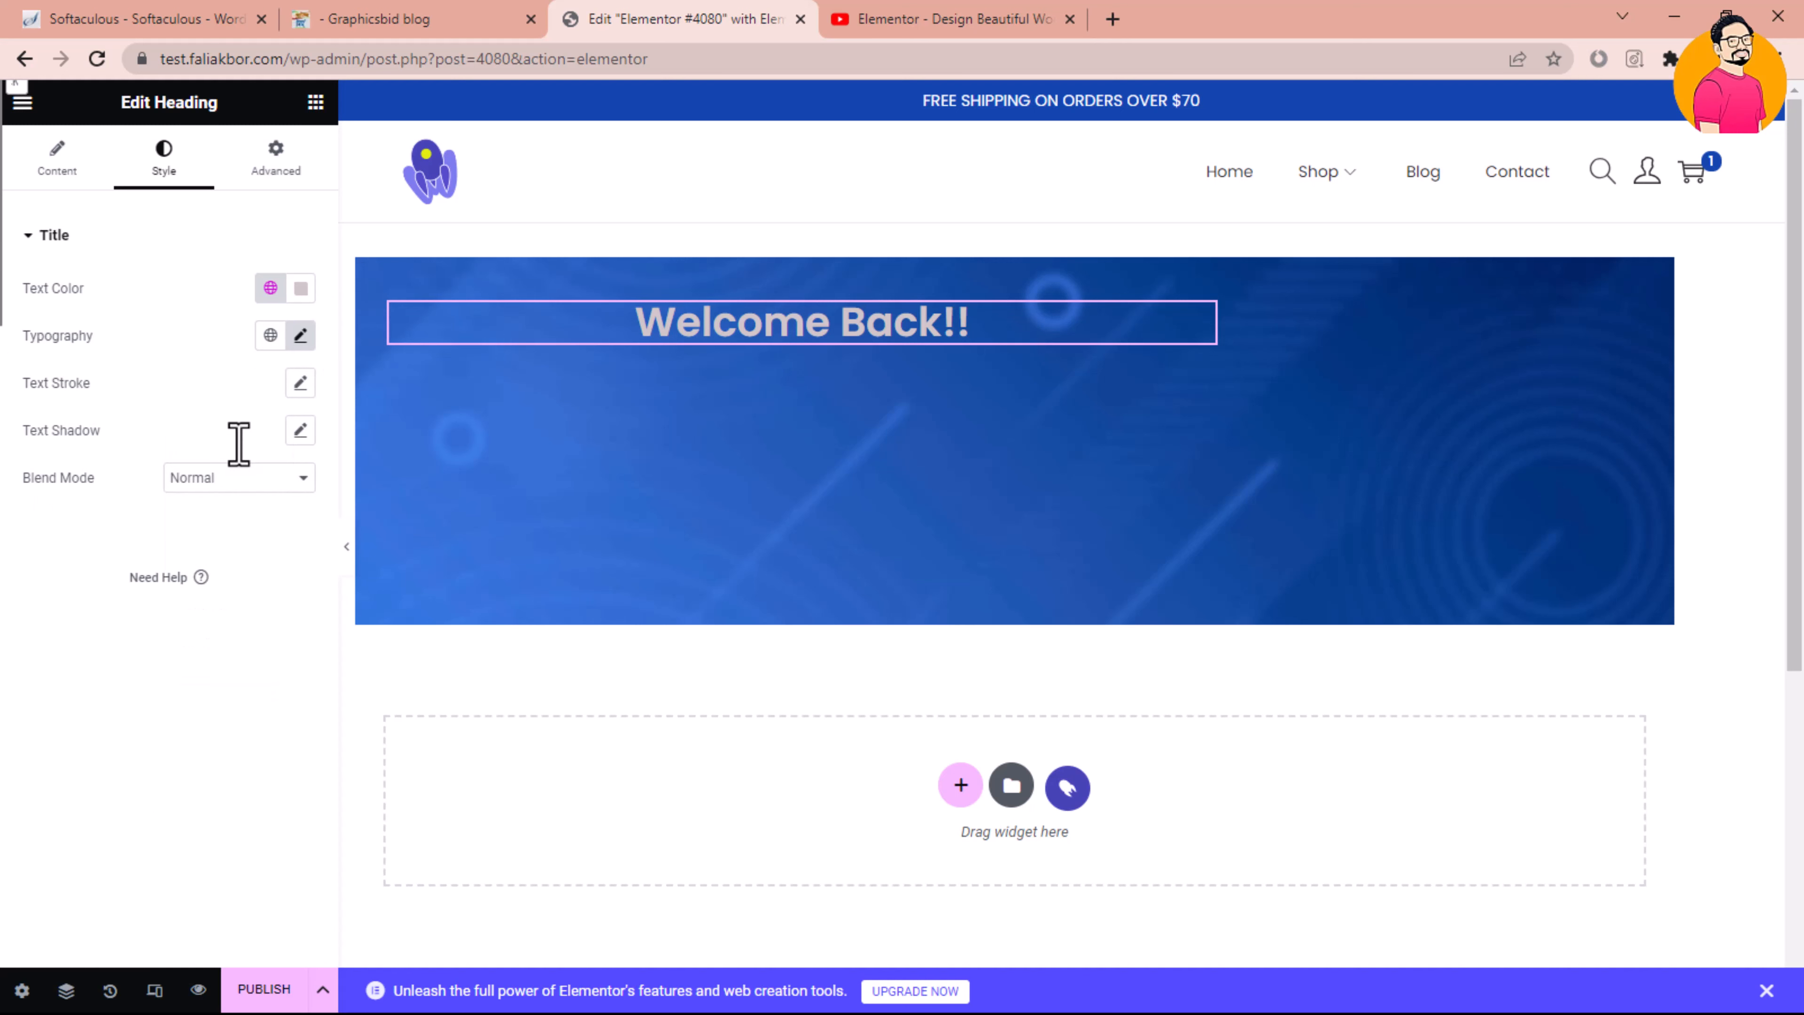
pyautogui.click(3, 226)
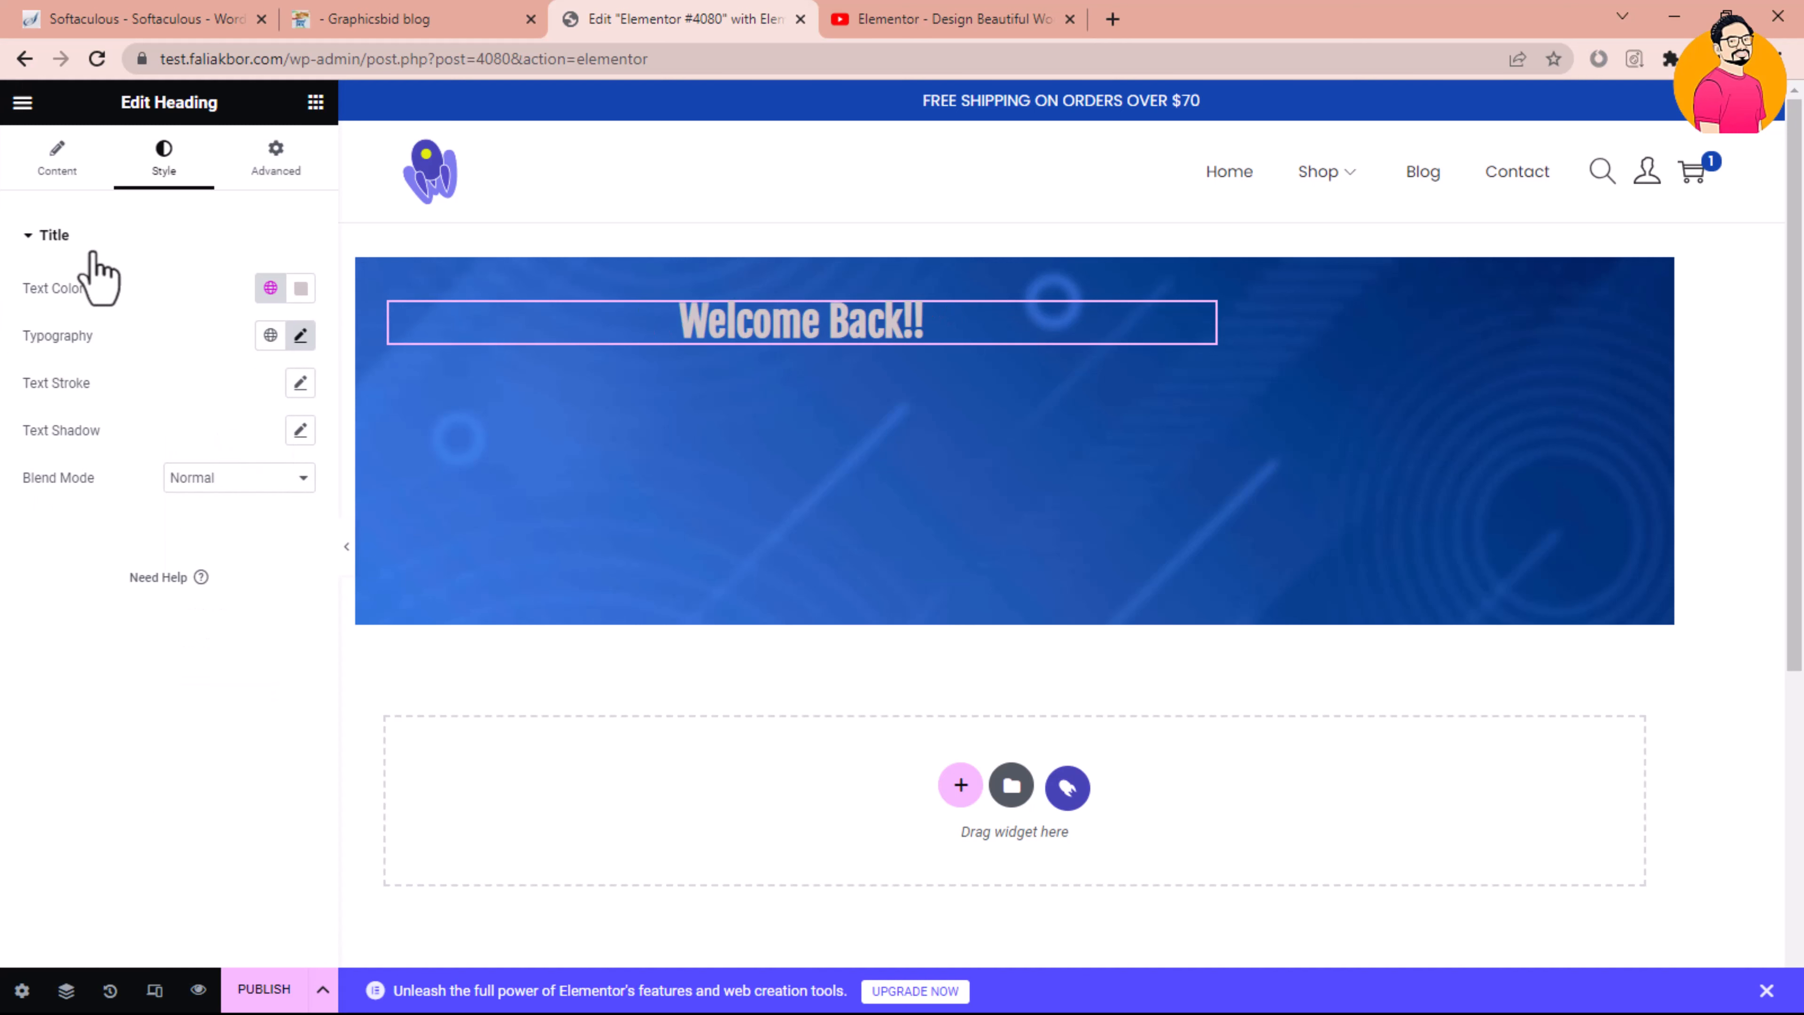
# Add a Text Editor widget below the heading, make its placeholder paragraph white and center it
pyautogui.click(316, 103)
pyautogui.moveTo(275, 572); pyautogui.dragTo(815, 386)
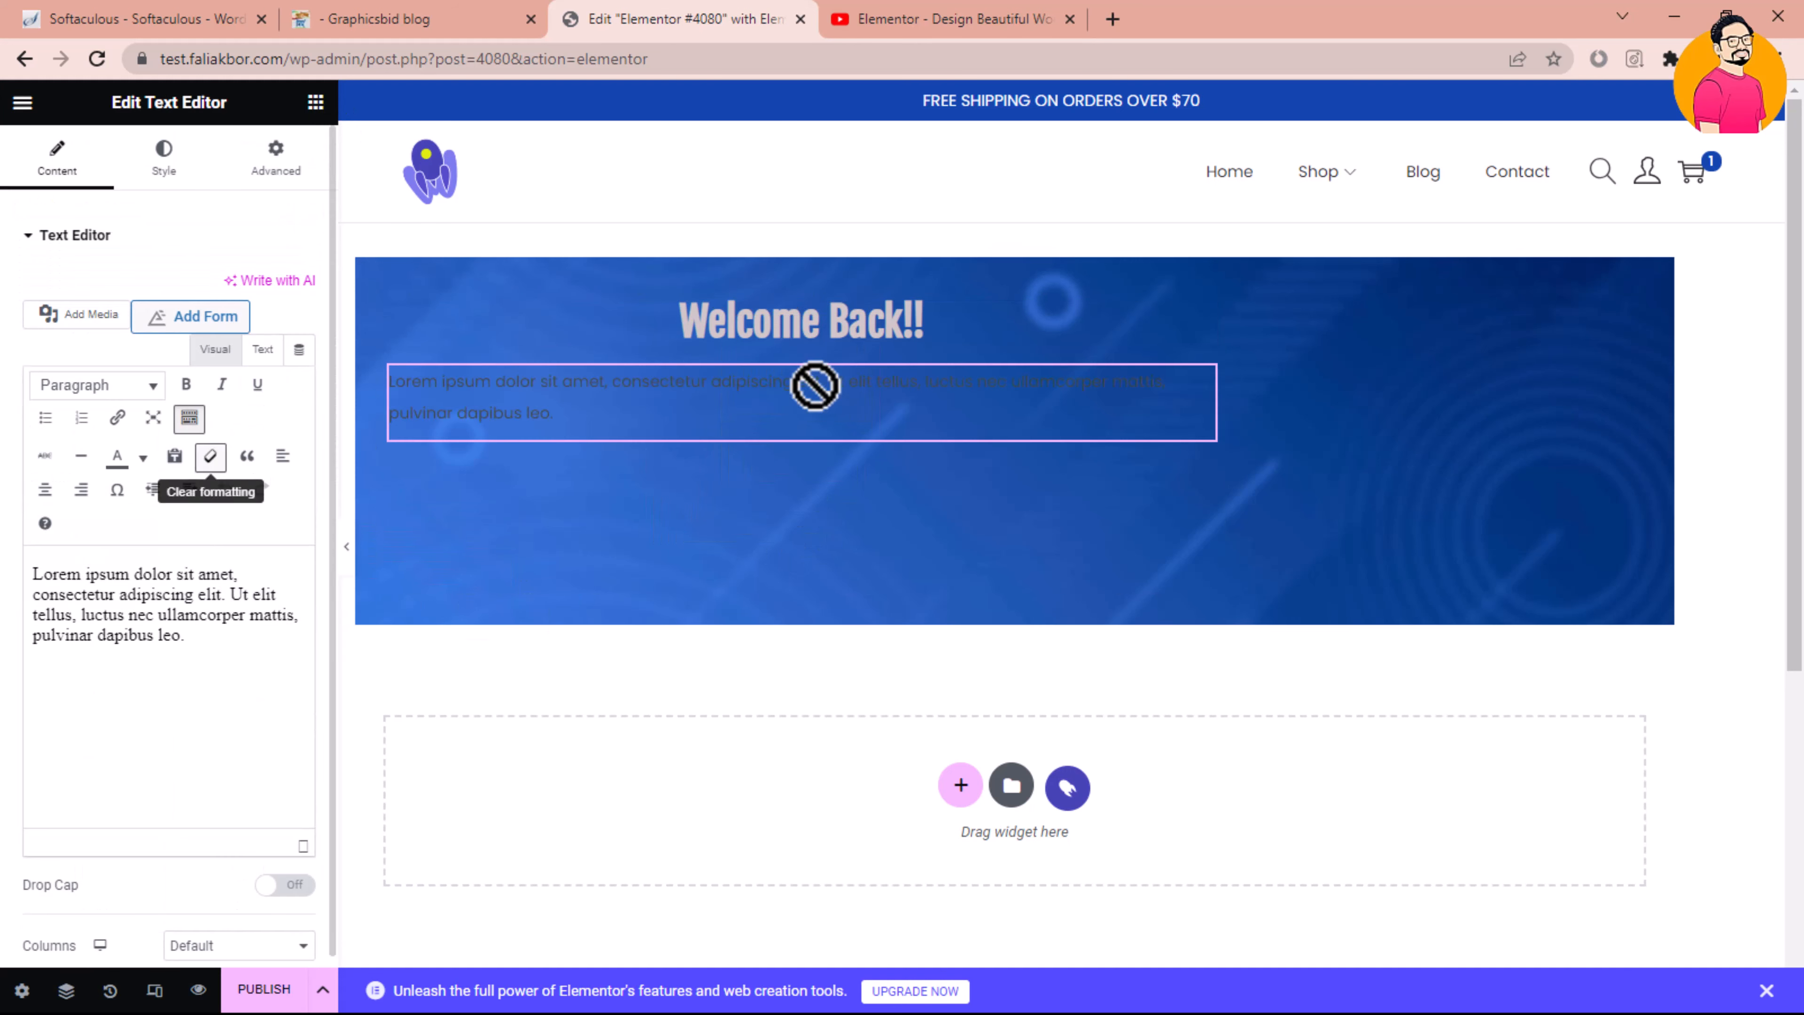
pyautogui.click(270, 657)
pyautogui.moveTo(264, 658); pyautogui.dragTo(9, 575)
pyautogui.click(143, 457)
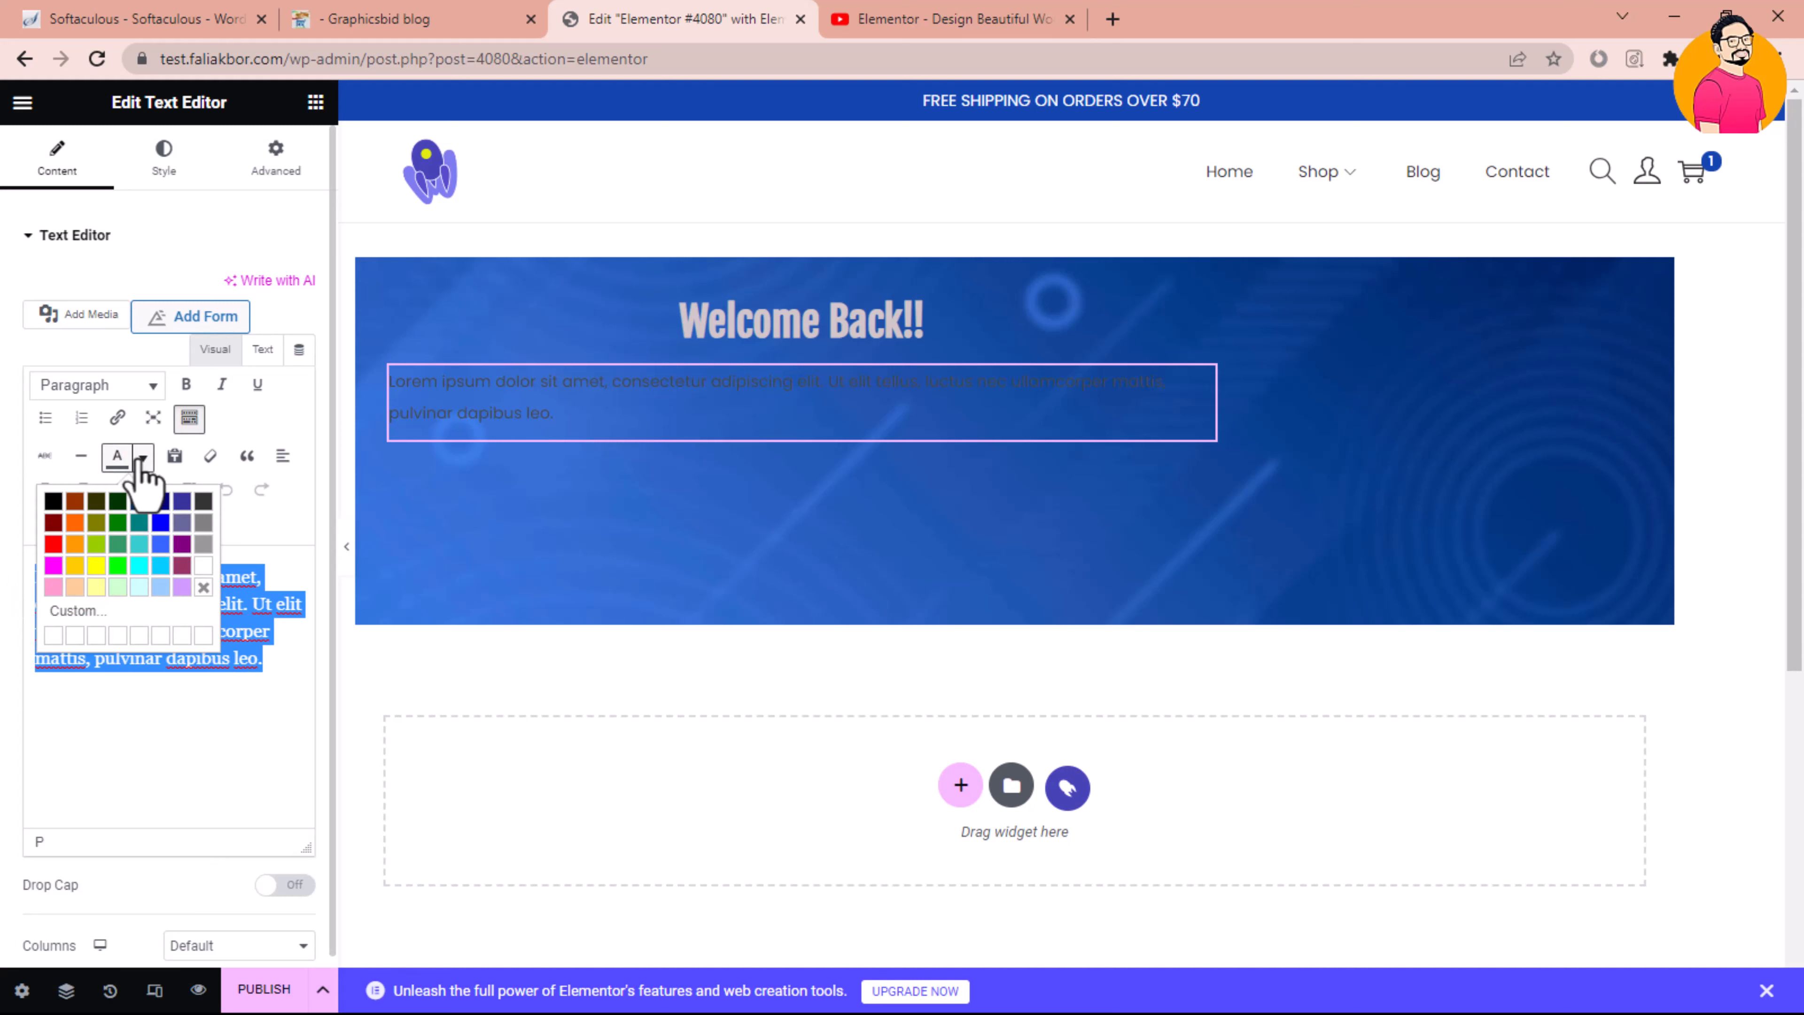
pyautogui.click(204, 586)
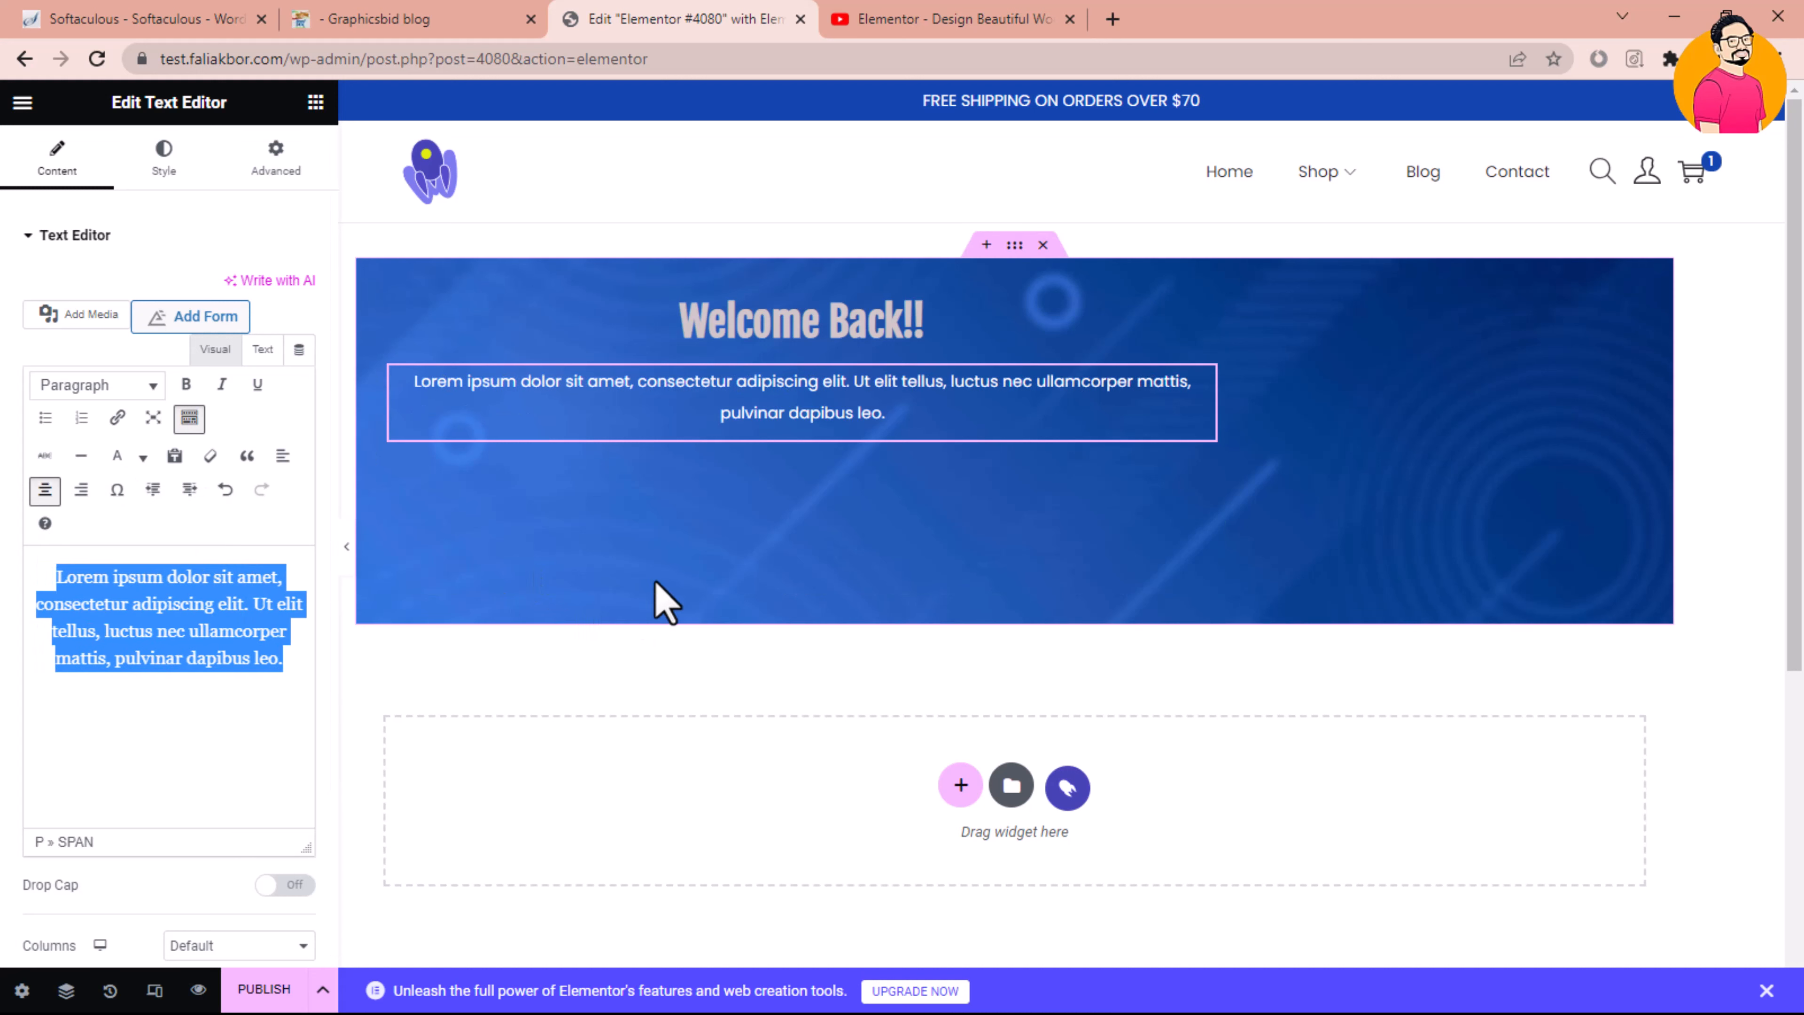
# Give the inner section that holds the shortcode a classic background with the color #EEEEEE
pyautogui.click(1442, 402)
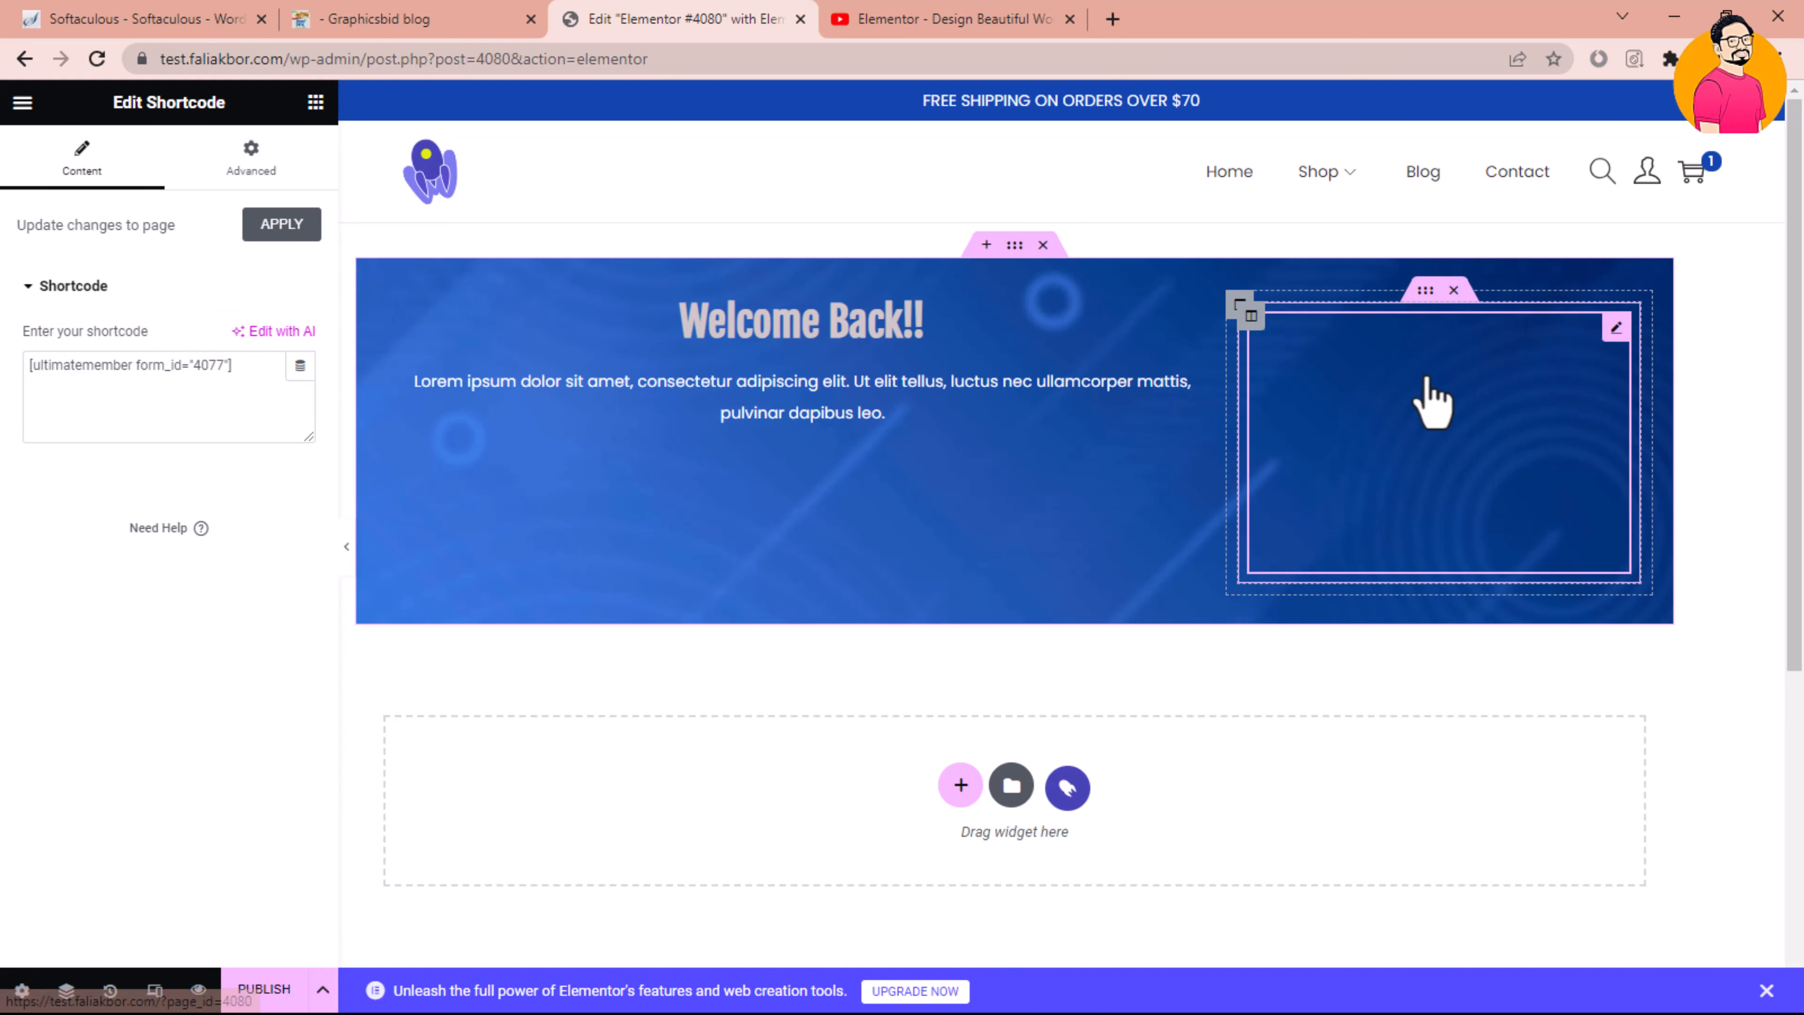
pyautogui.click(1541, 299)
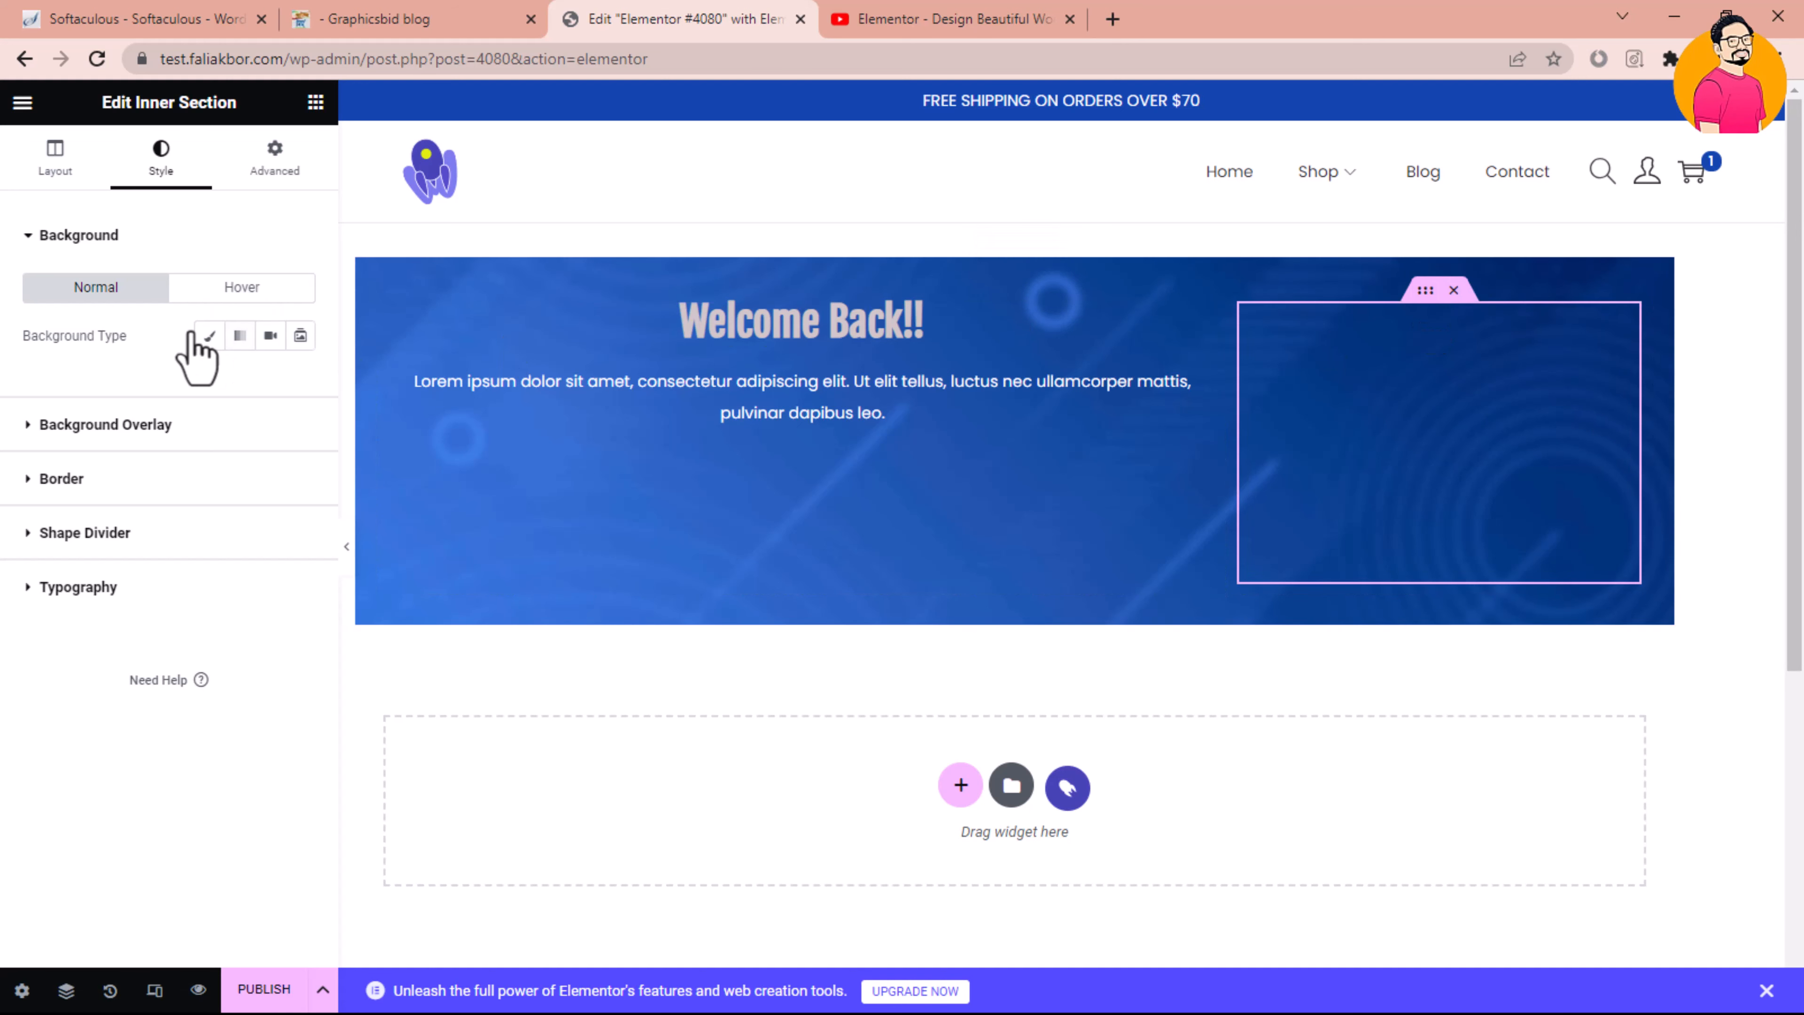
pyautogui.click(208, 335)
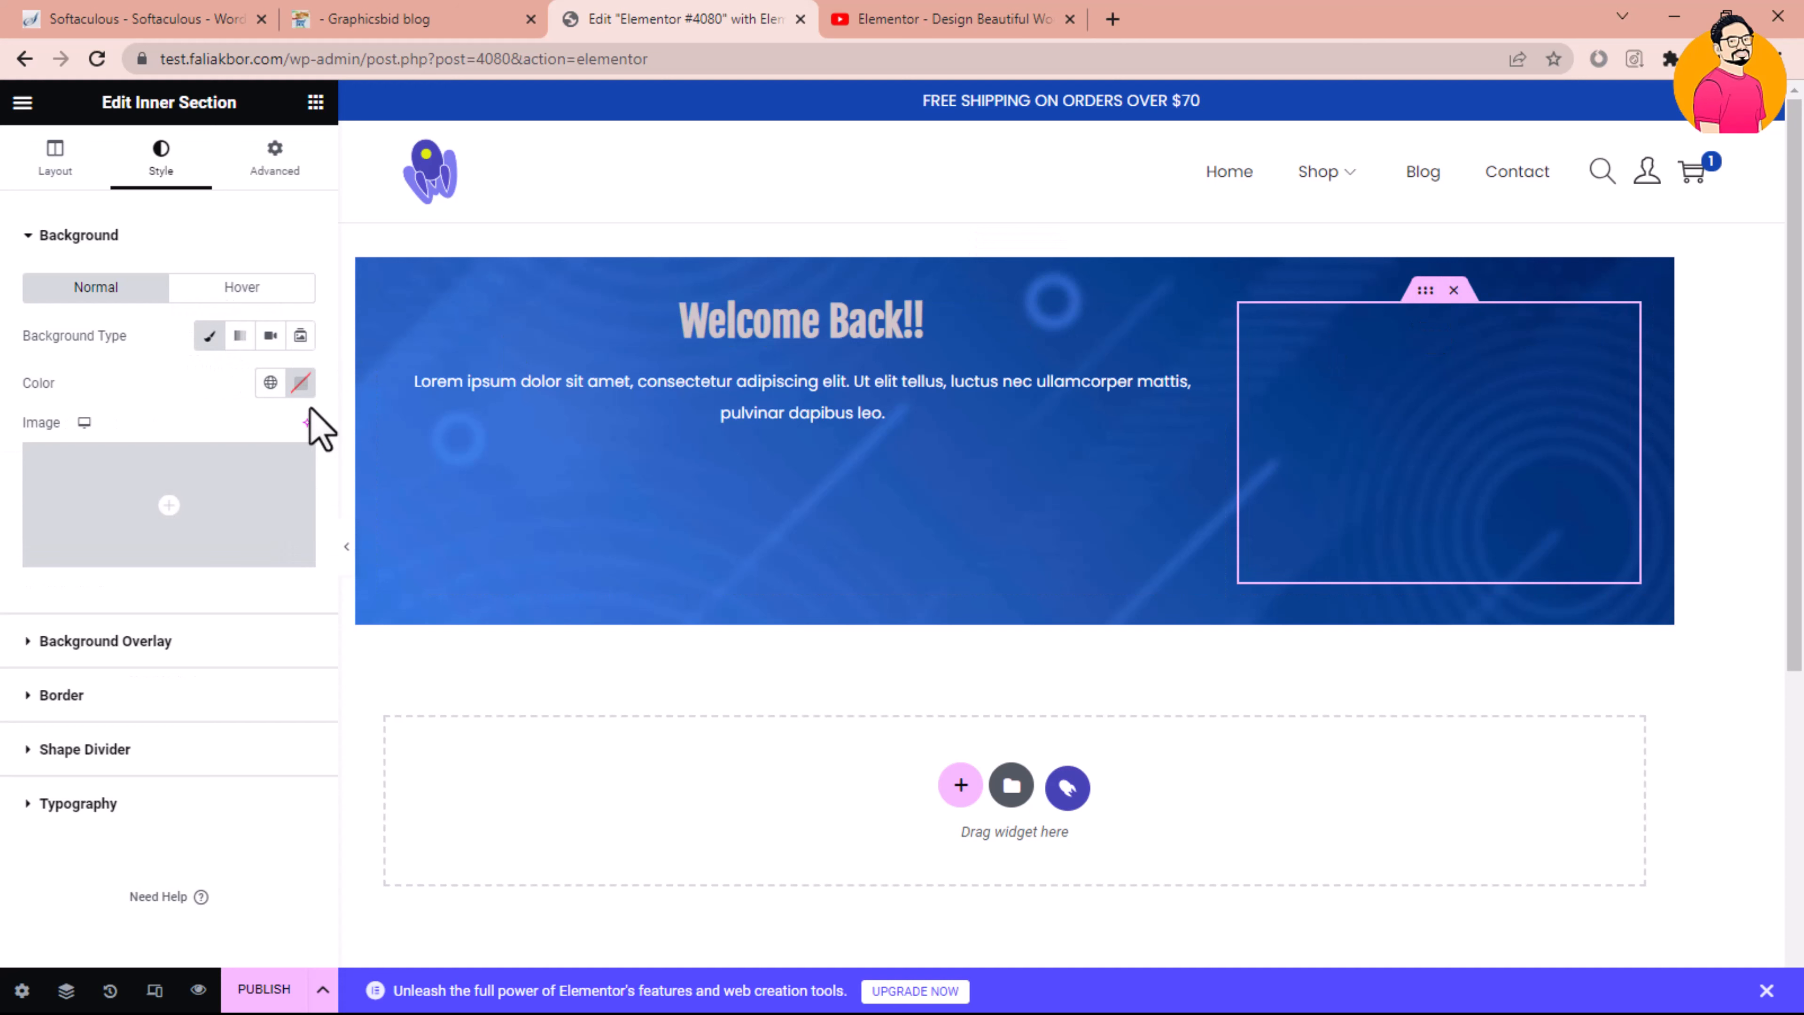
pyautogui.click(270, 383)
pyautogui.click(301, 384)
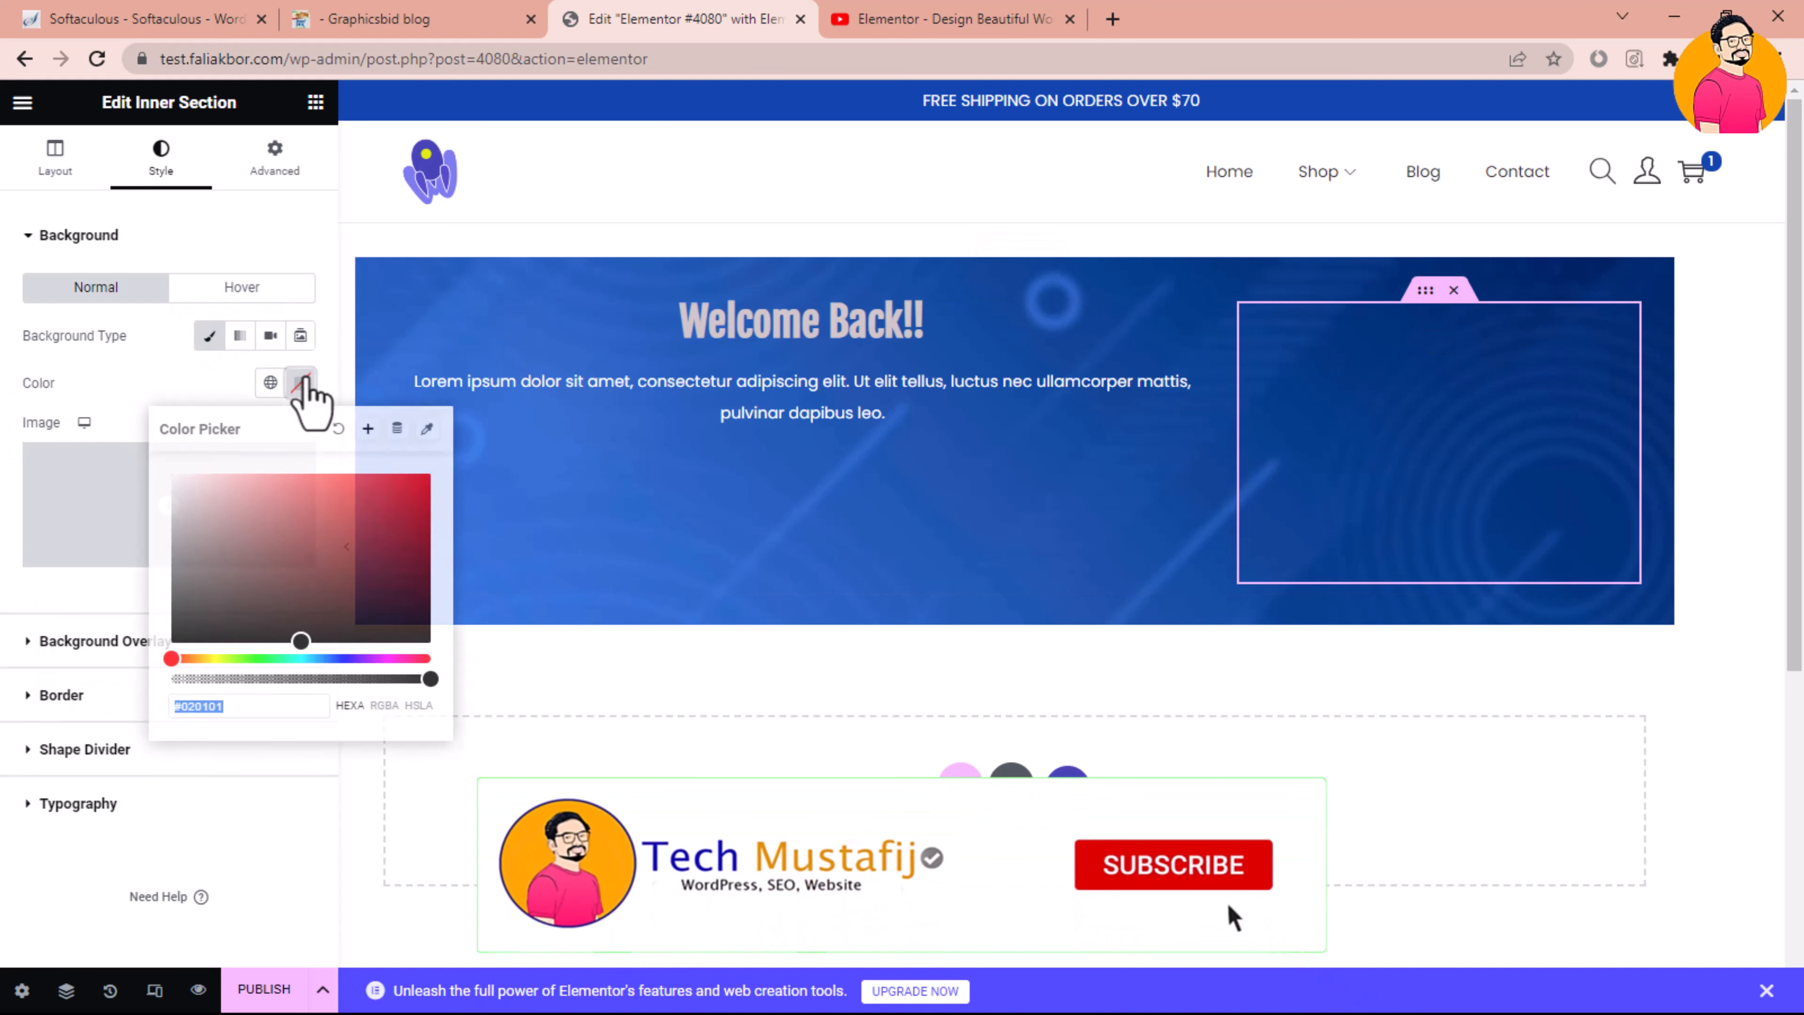
pyautogui.click(173, 488)
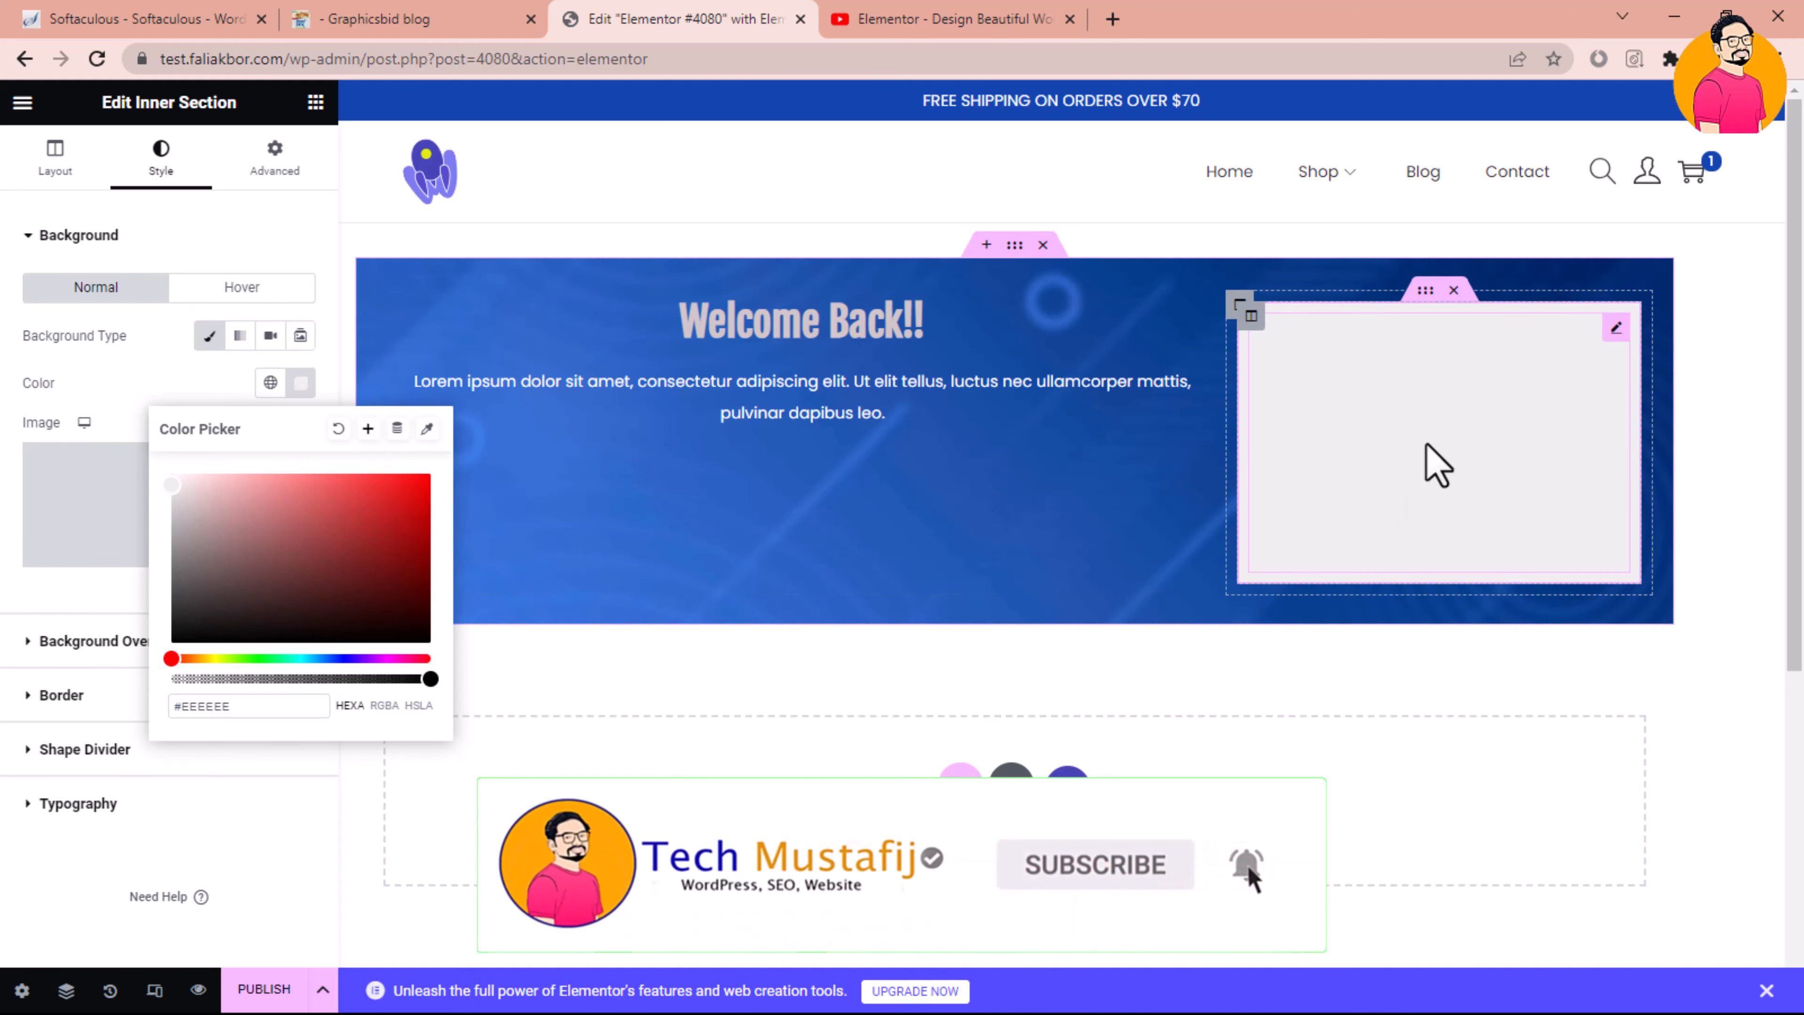
# Add a box shadow to the inner section's column and set its color to rgba(0, 0, 0, 0.7)
pyautogui.click(1437, 509)
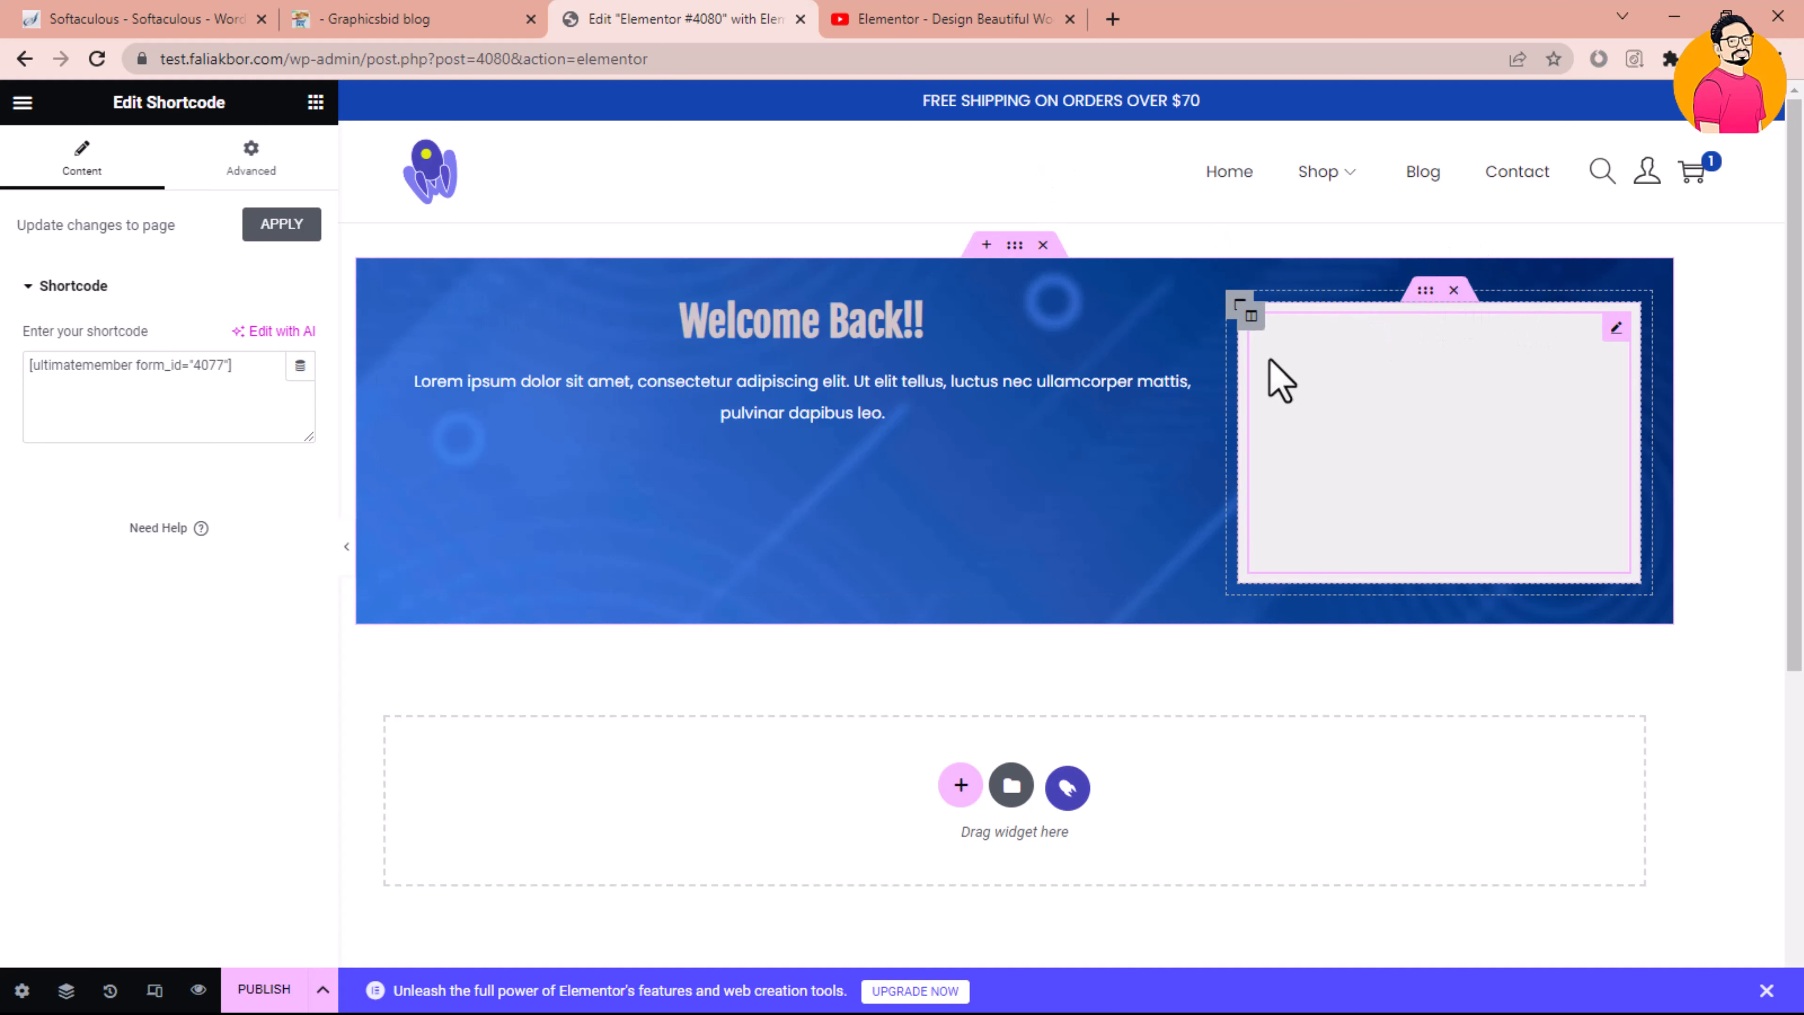
pyautogui.rightClick(1283, 356)
pyautogui.click(1270, 376)
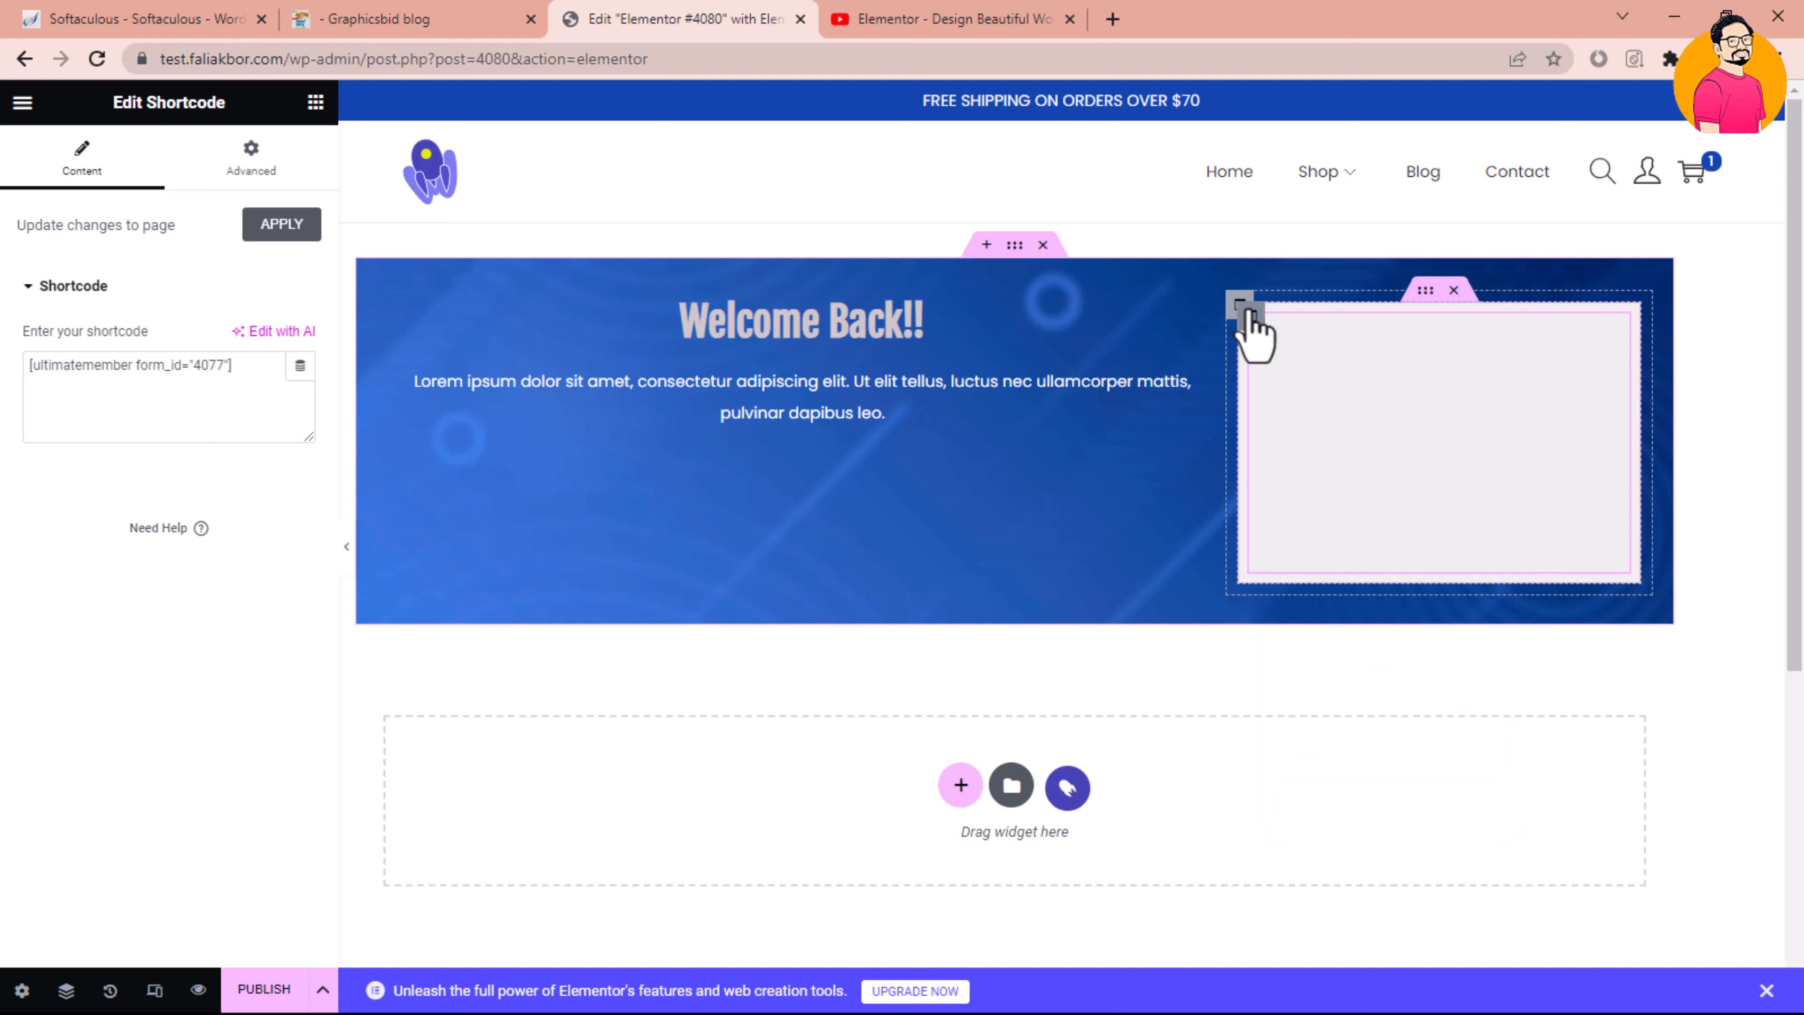
pyautogui.click(1357, 323)
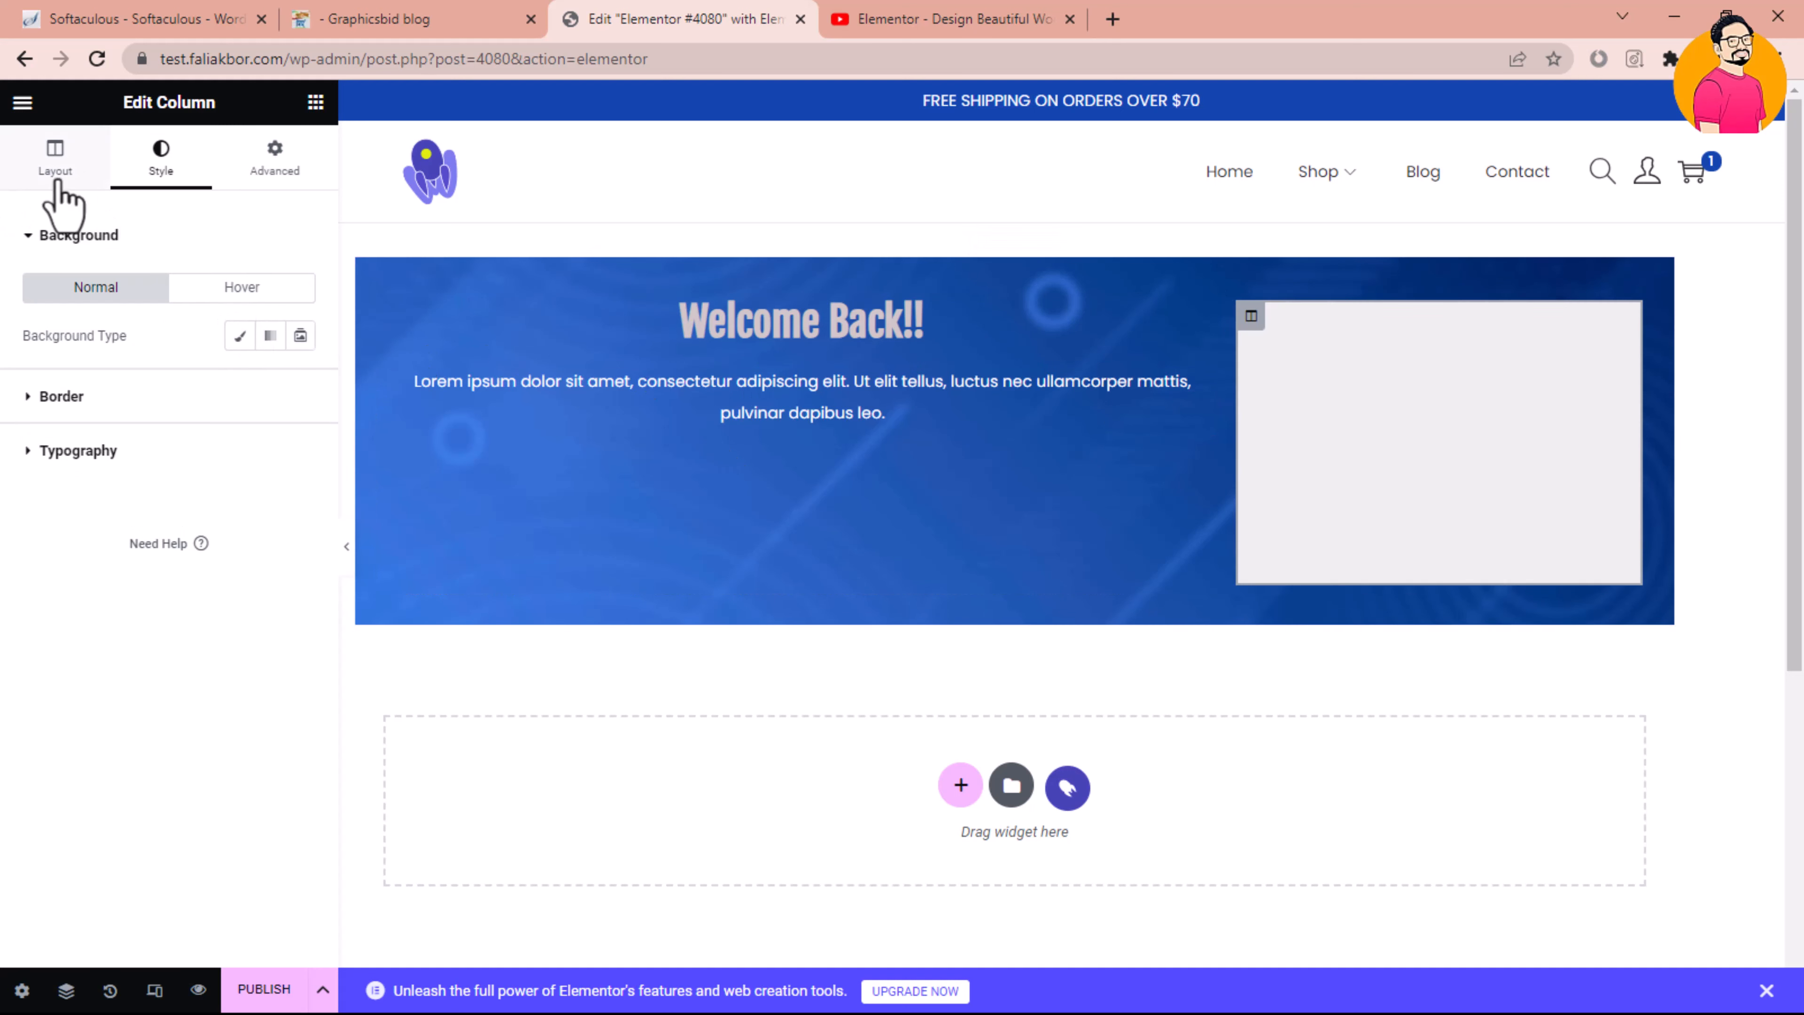
pyautogui.click(171, 398)
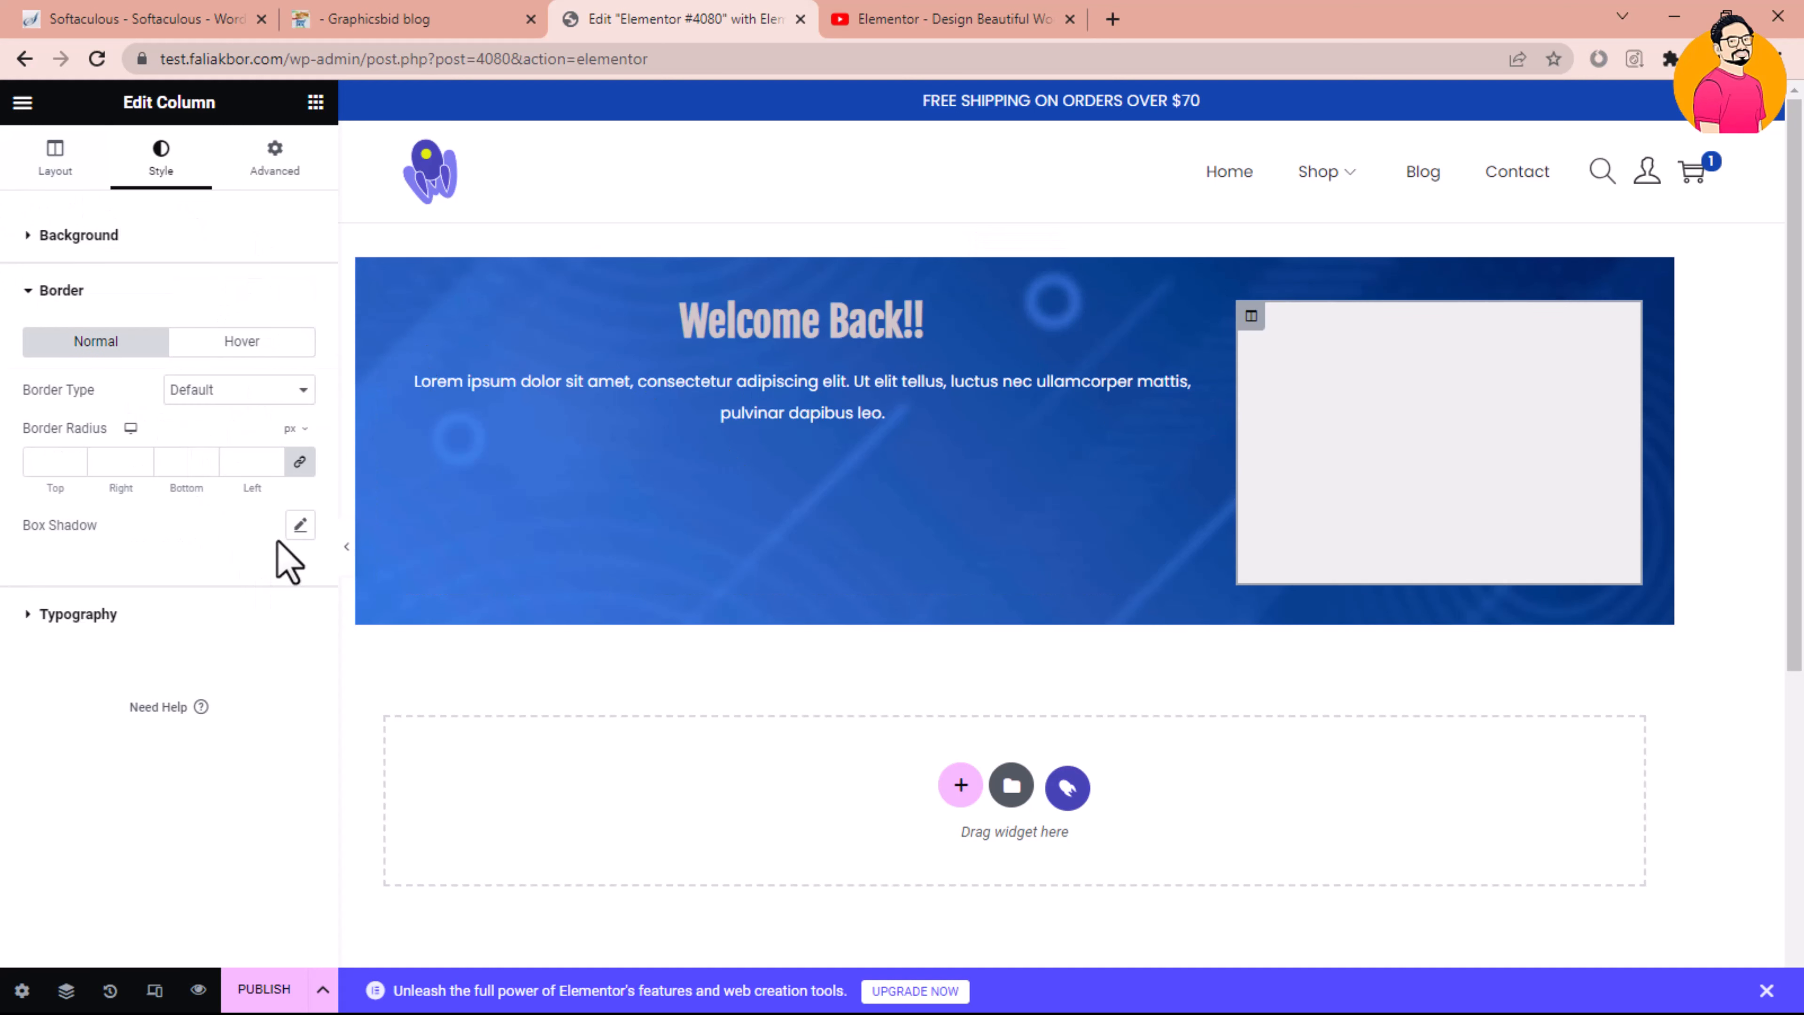
pyautogui.click(300, 524)
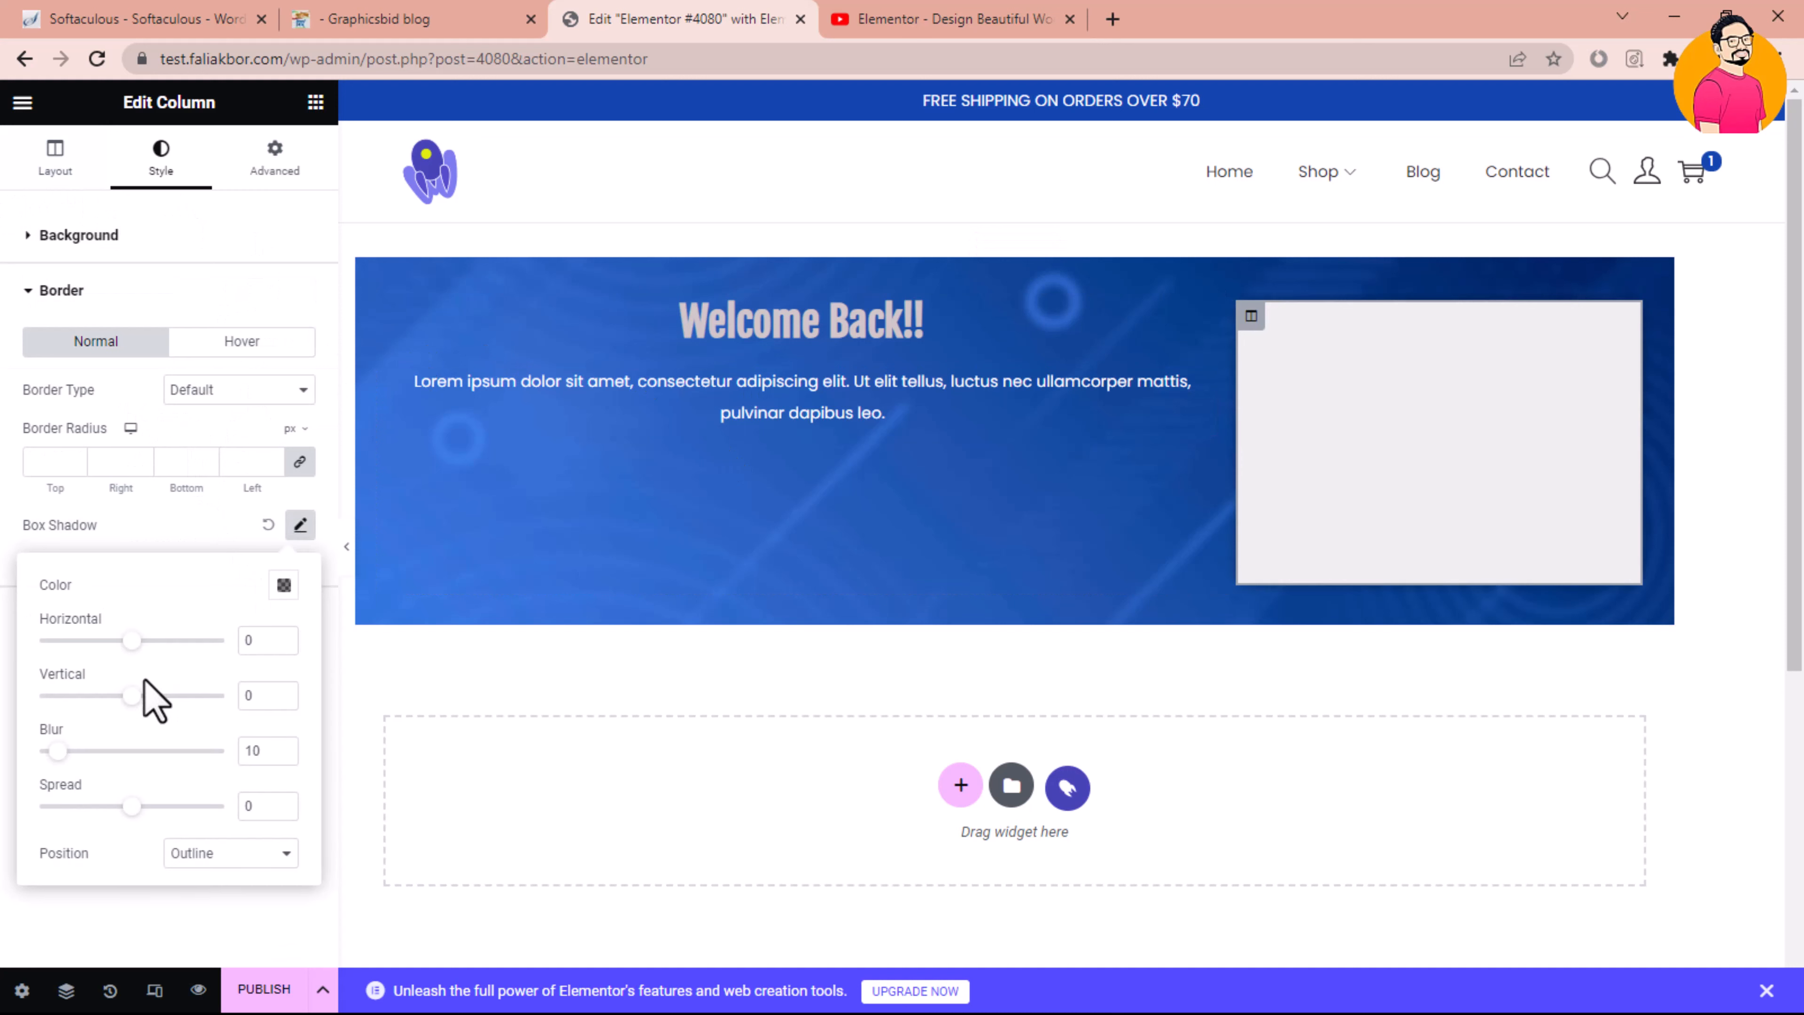
pyautogui.click(167, 548)
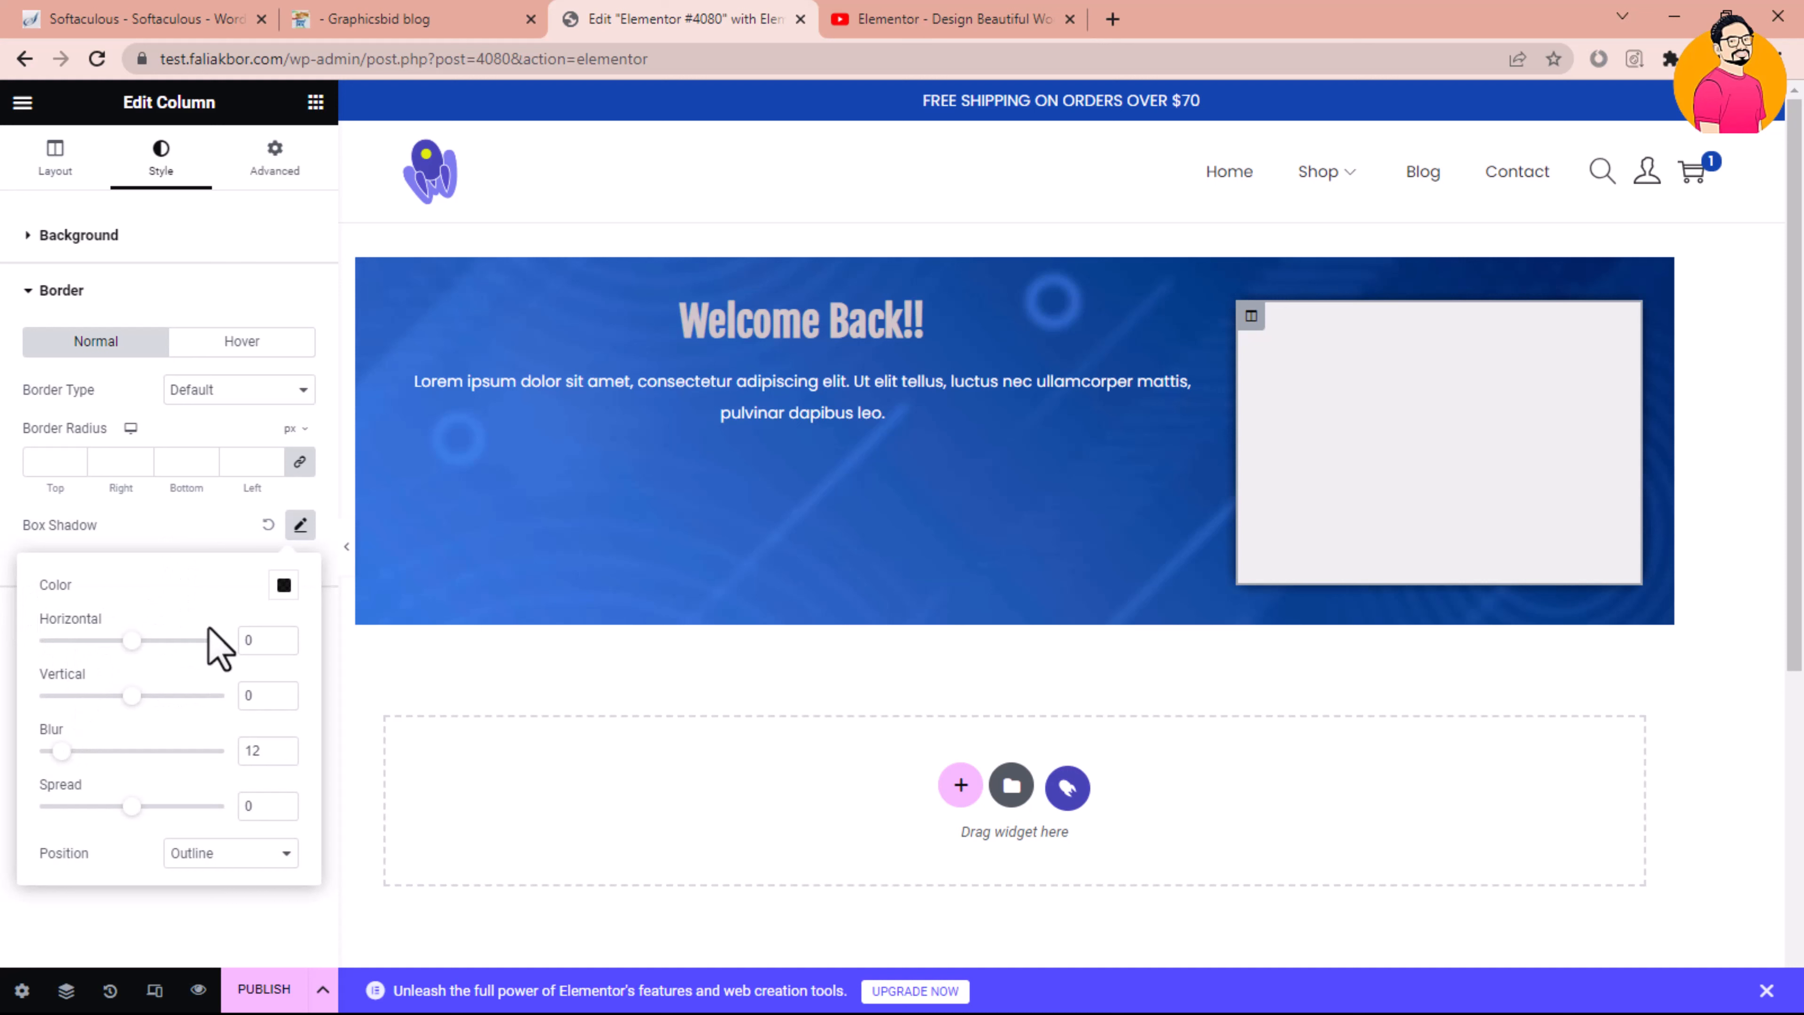
pyautogui.click(283, 585)
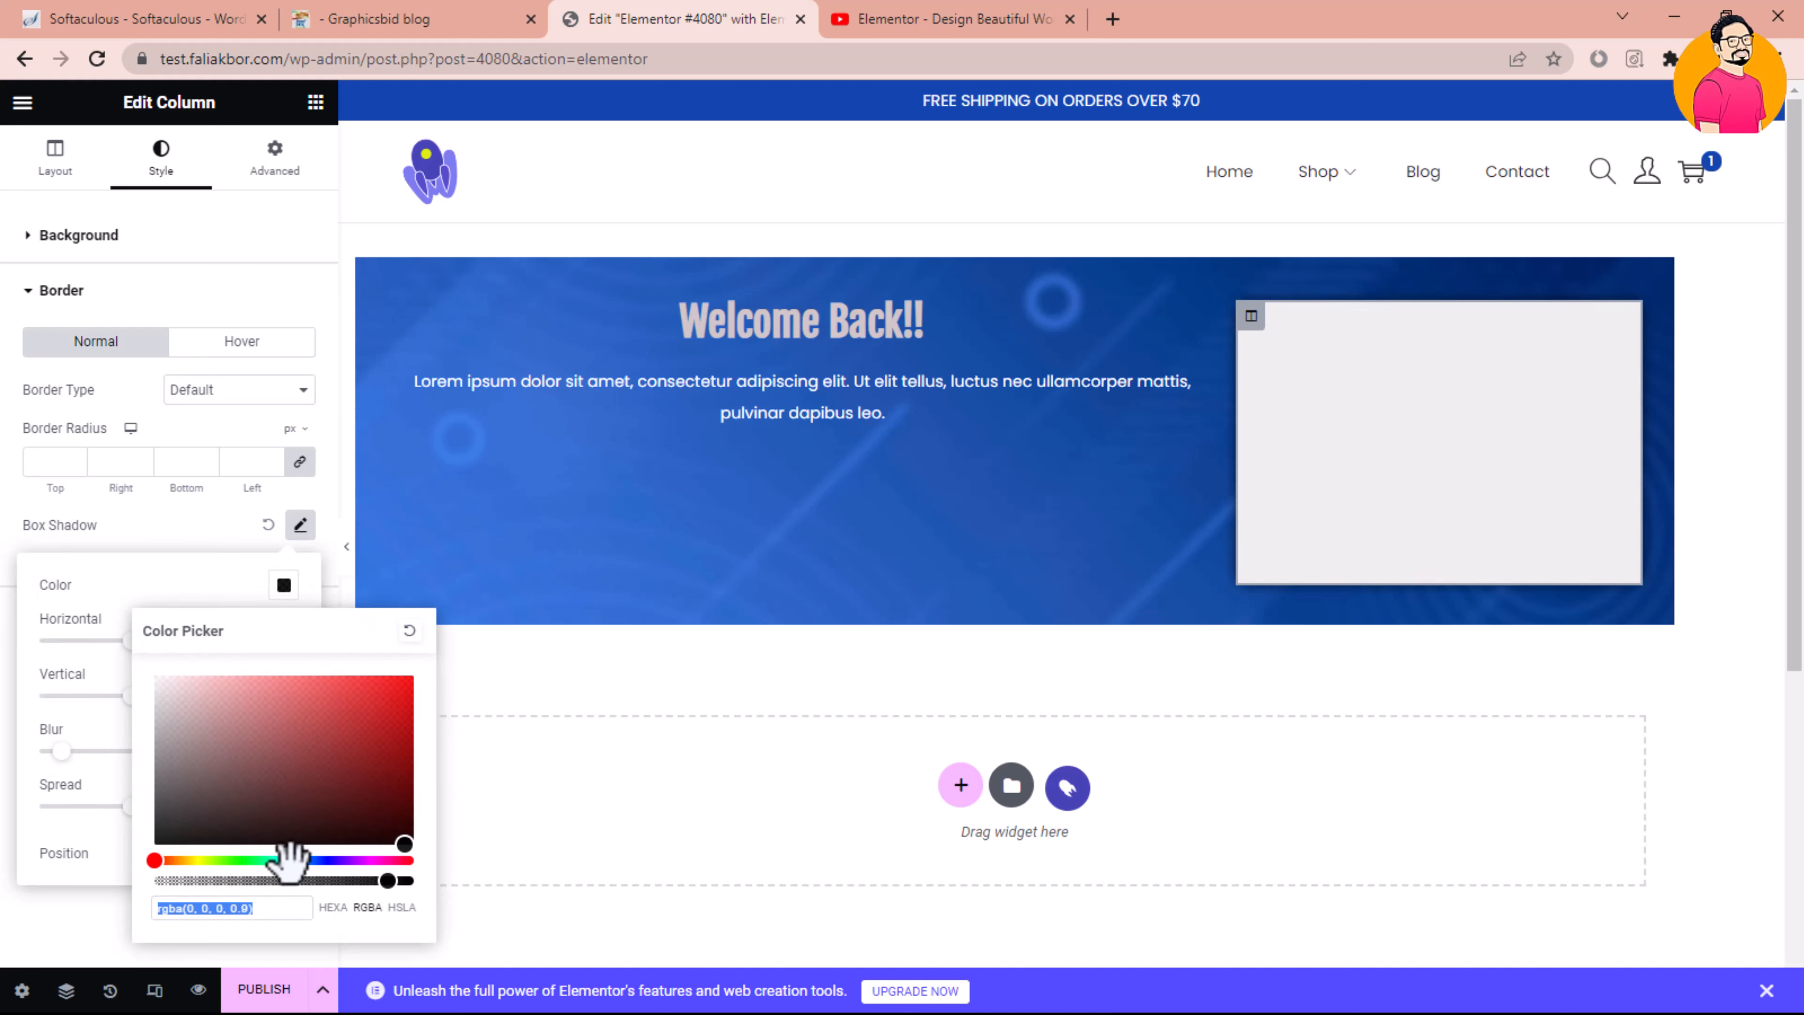
pyautogui.click(303, 879)
pyautogui.moveTo(322, 880); pyautogui.dragTo(334, 881)
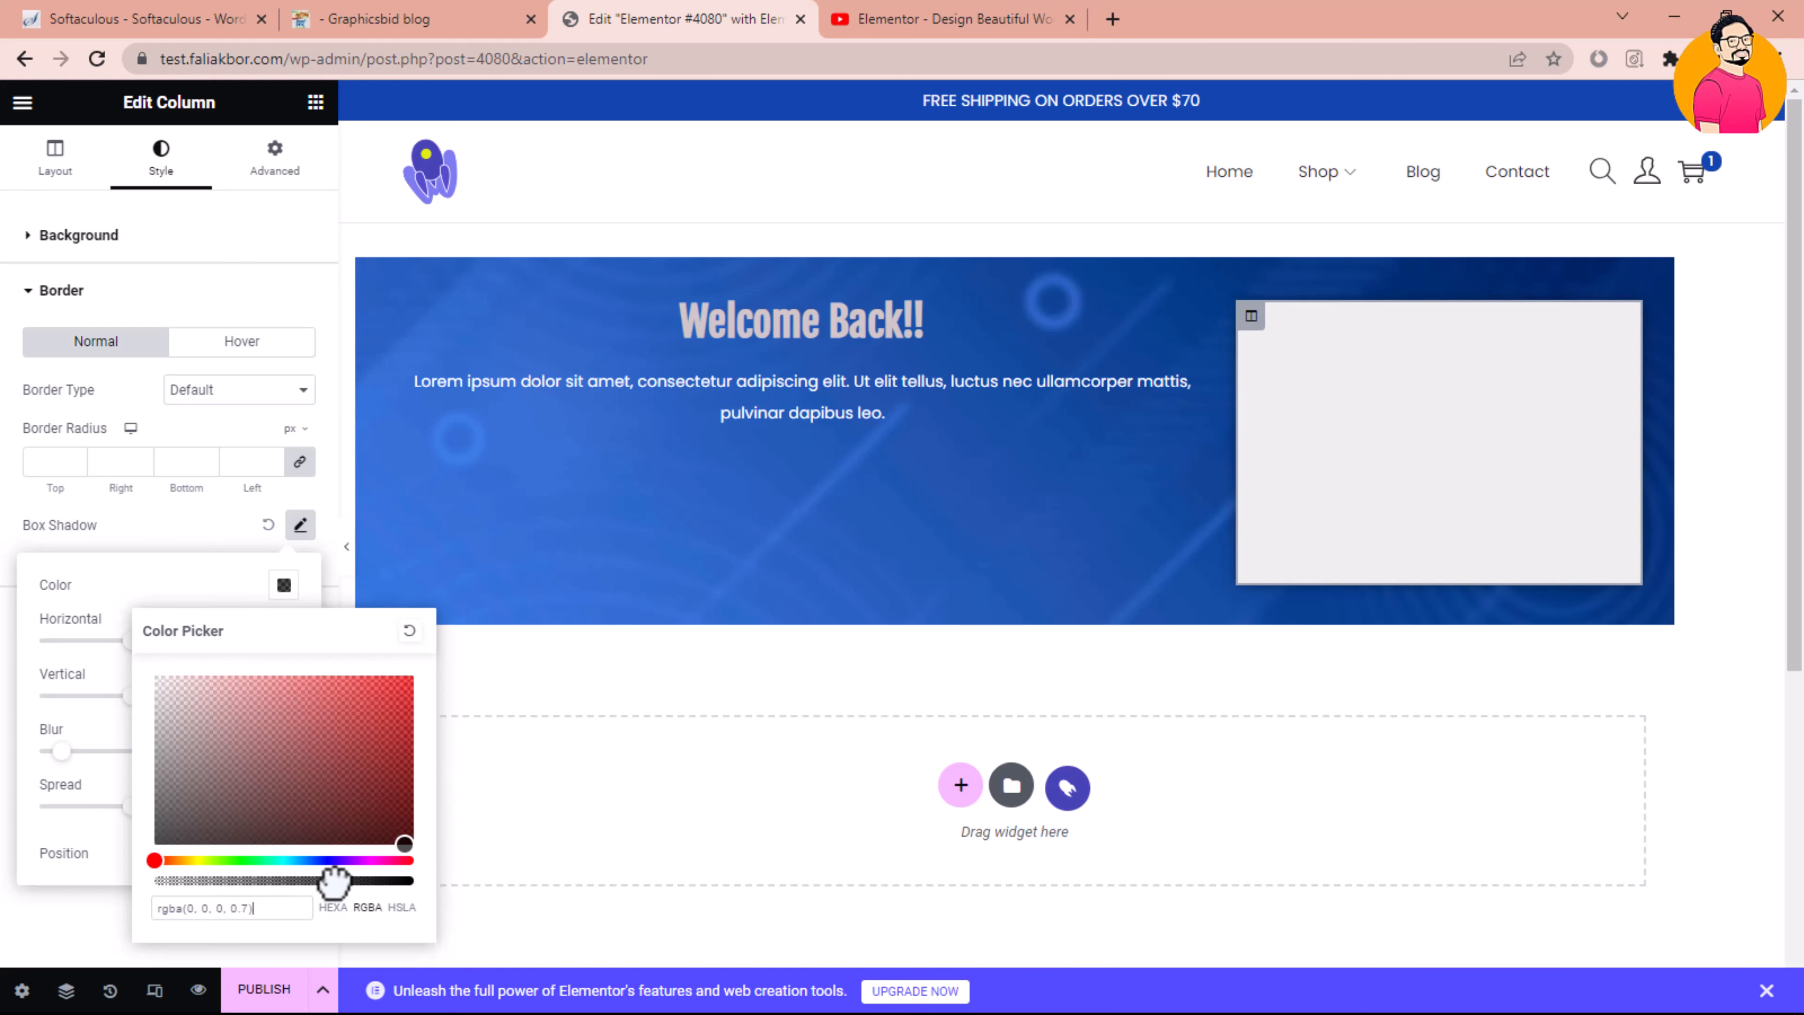
pyautogui.click(165, 596)
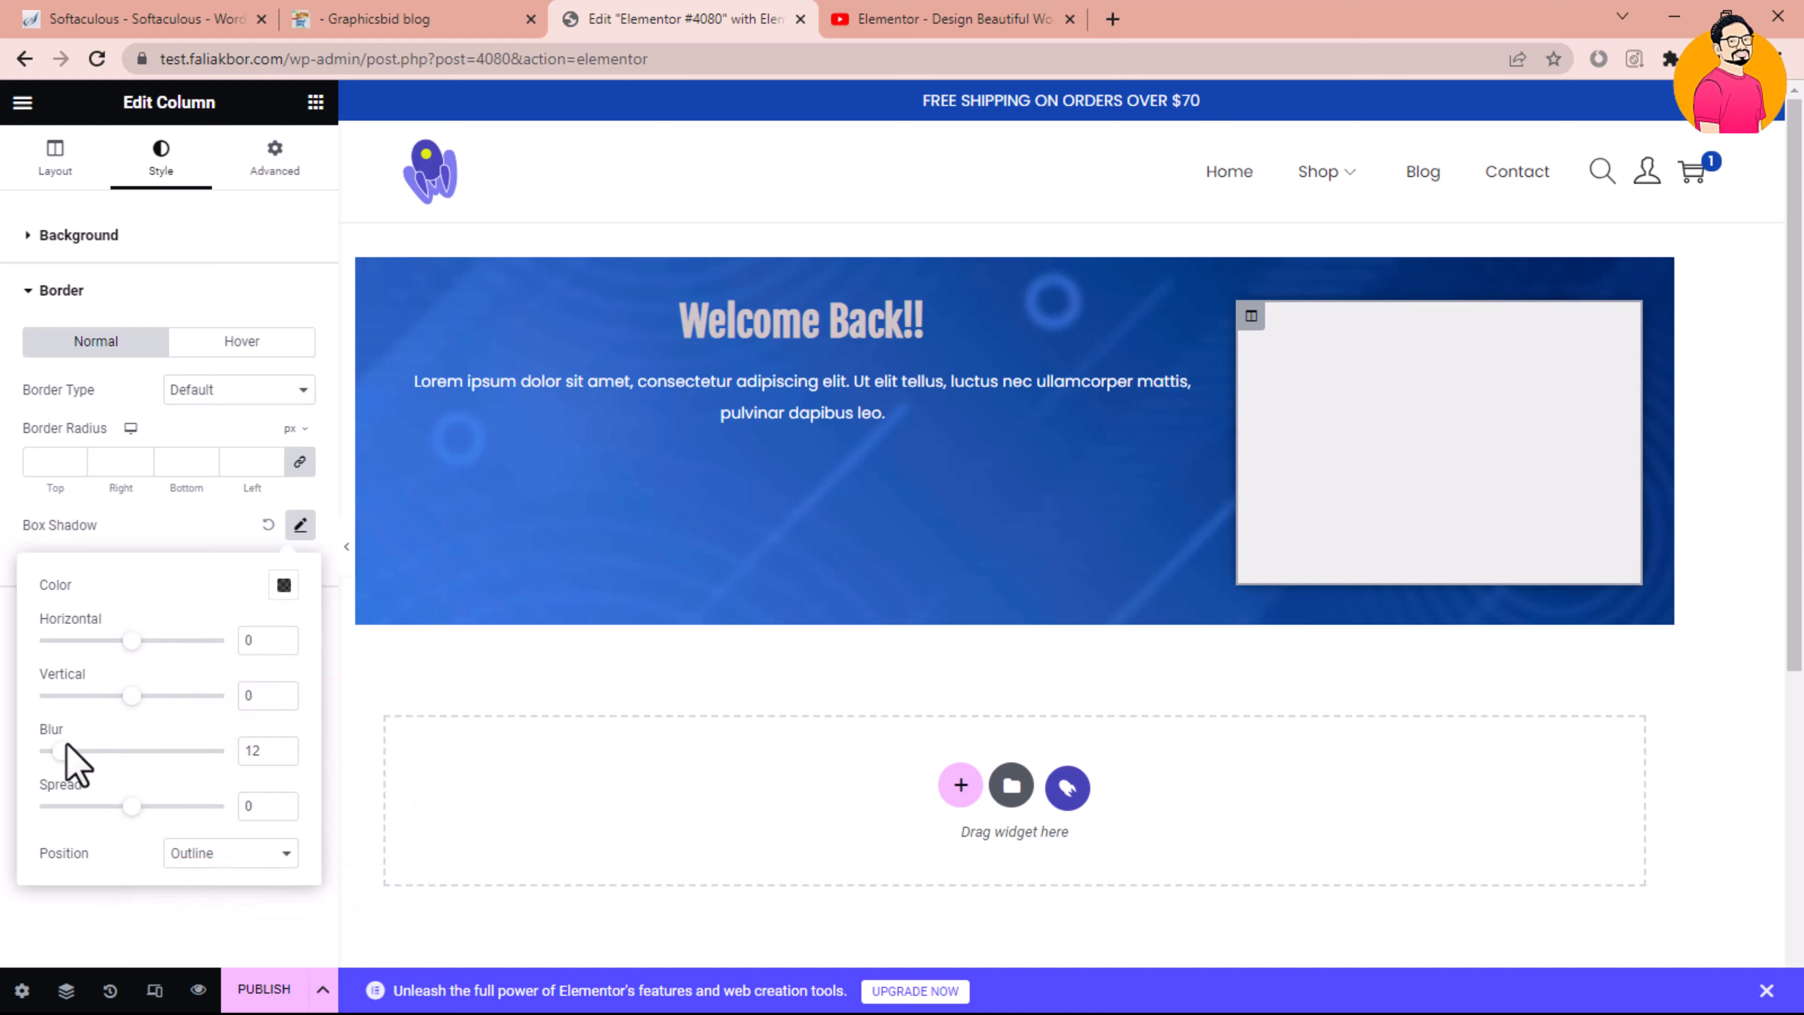
# Set the column's box shadow blur to 54 and its horizontal and vertical offsets to 0
pyautogui.moveTo(61, 751); pyautogui.dragTo(139, 752)
pyautogui.moveTo(131, 641); pyautogui.dragTo(123, 696)
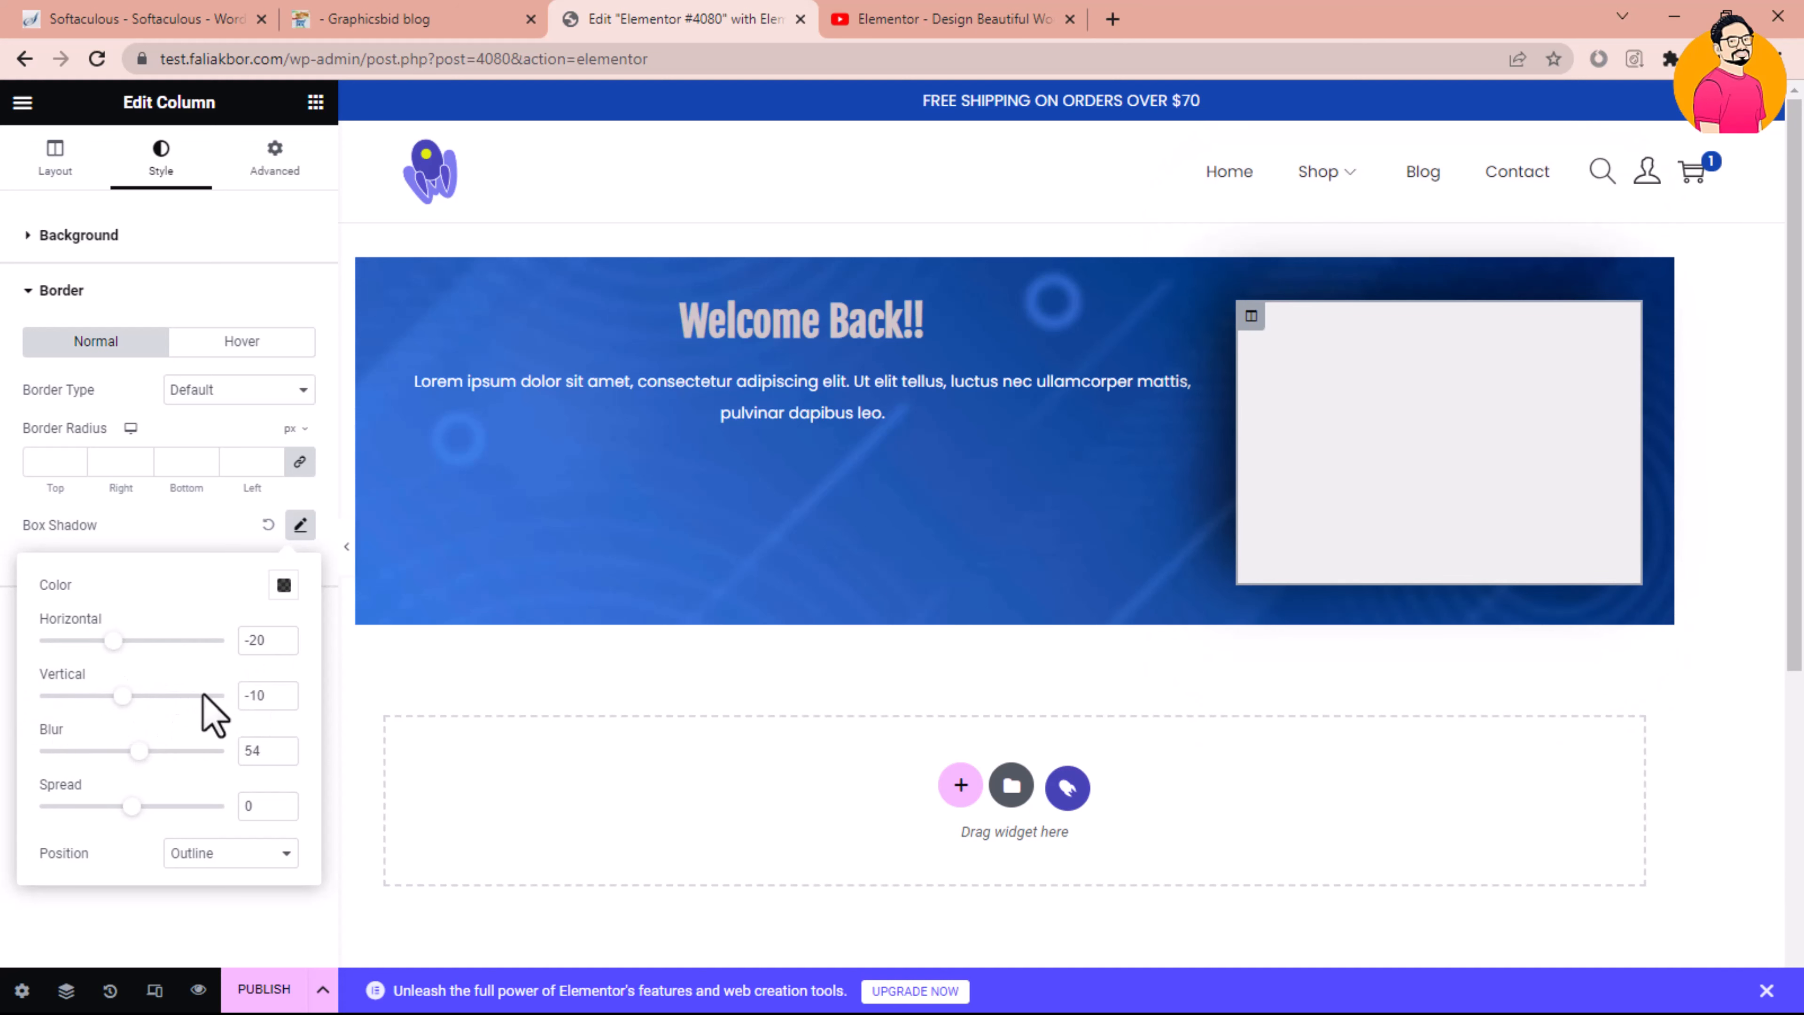
pyautogui.doubleClick(278, 692)
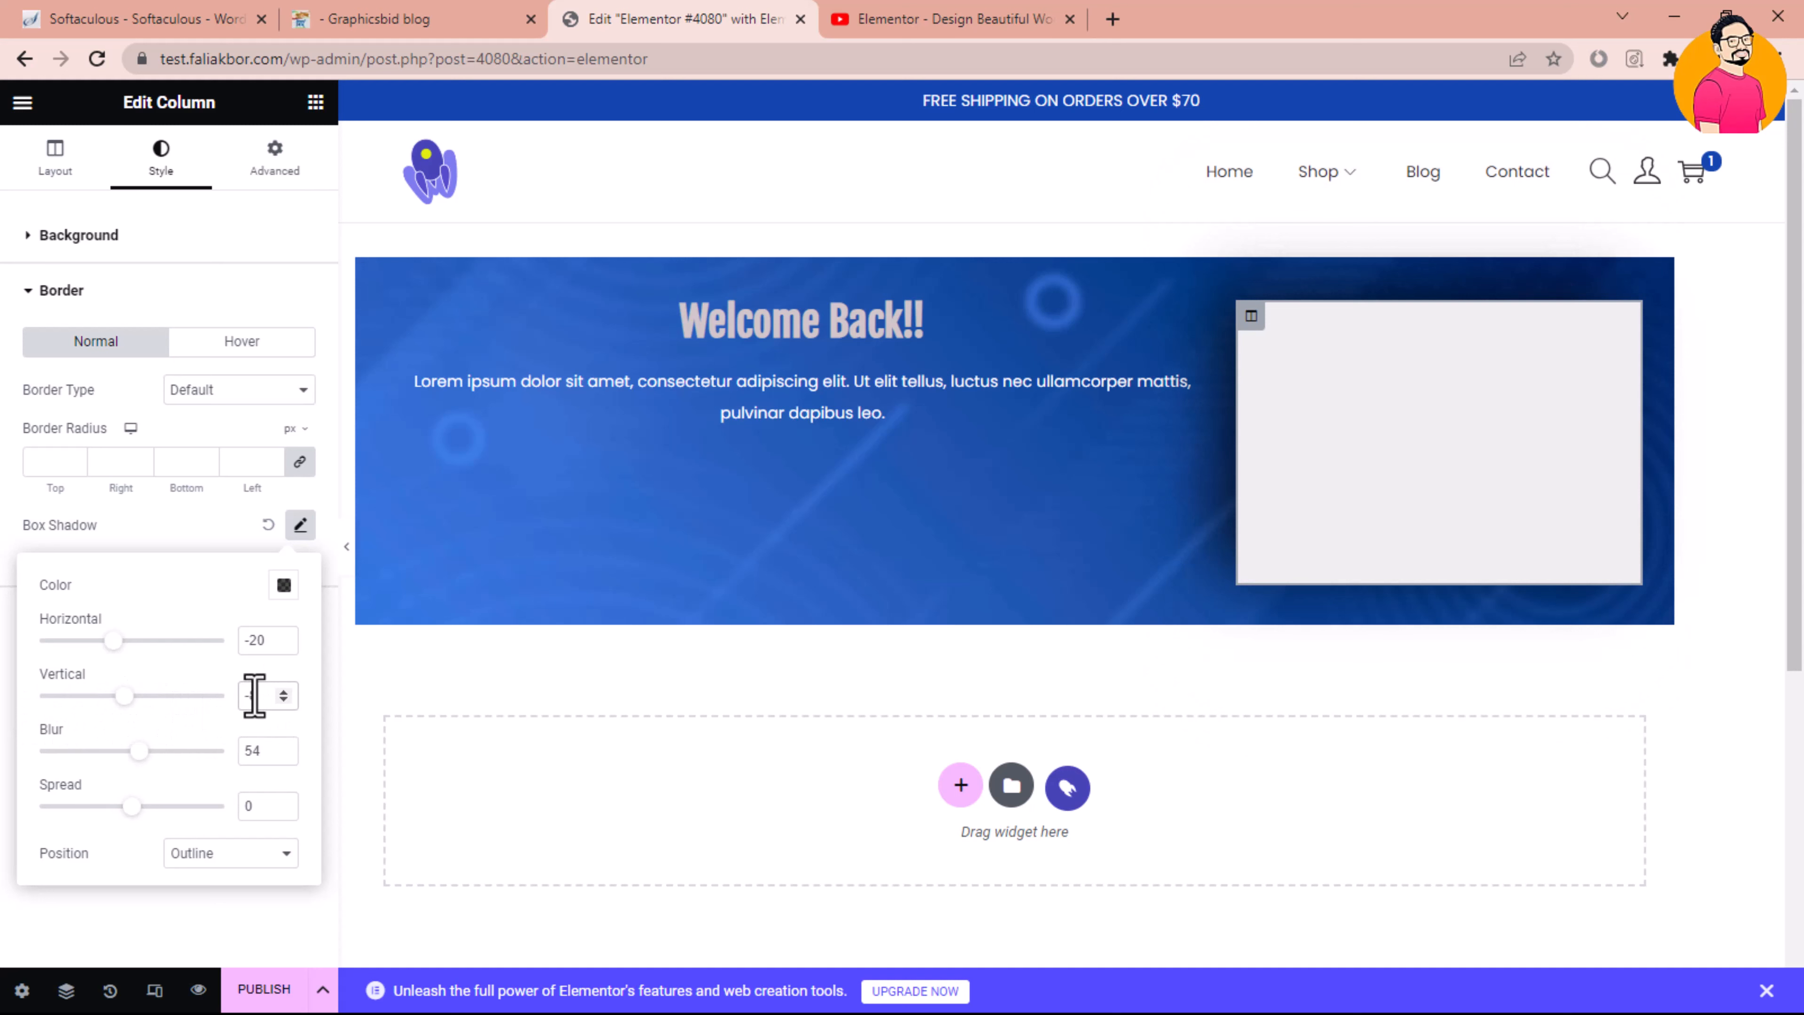
pyautogui.press('BackSpace')
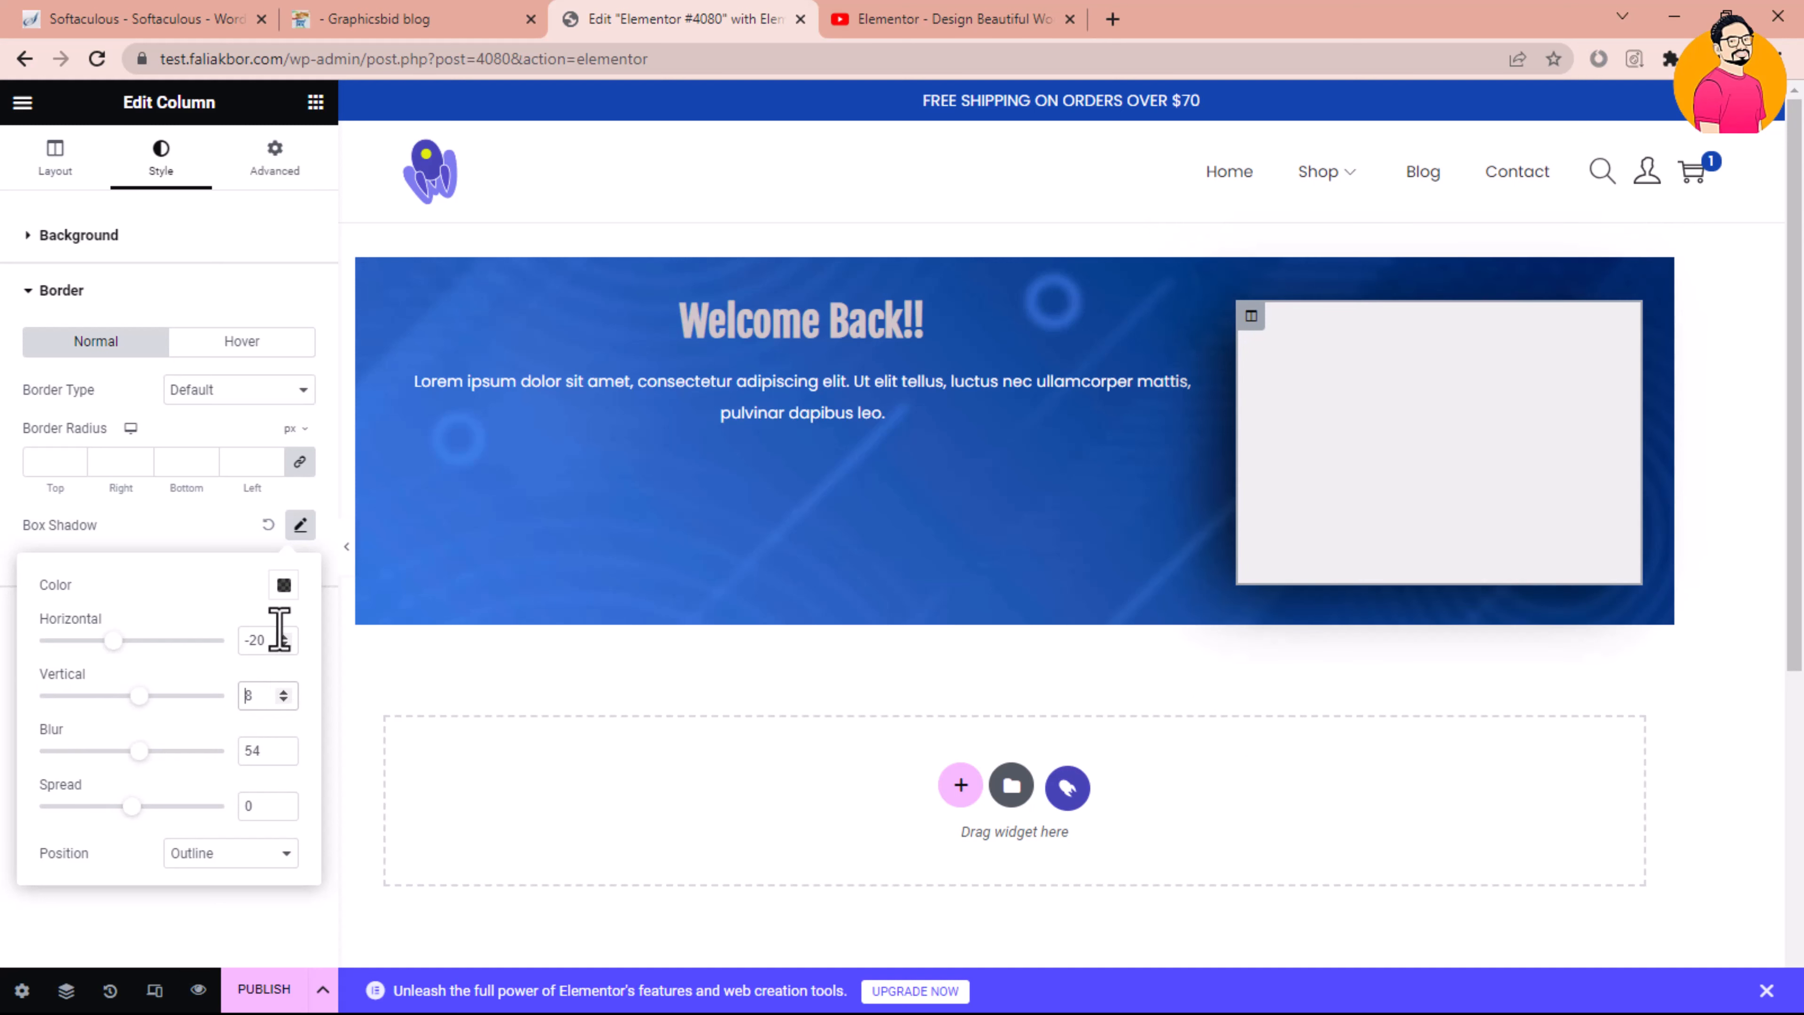
pyautogui.doubleClick(279, 639)
pyautogui.press('BackSpace')
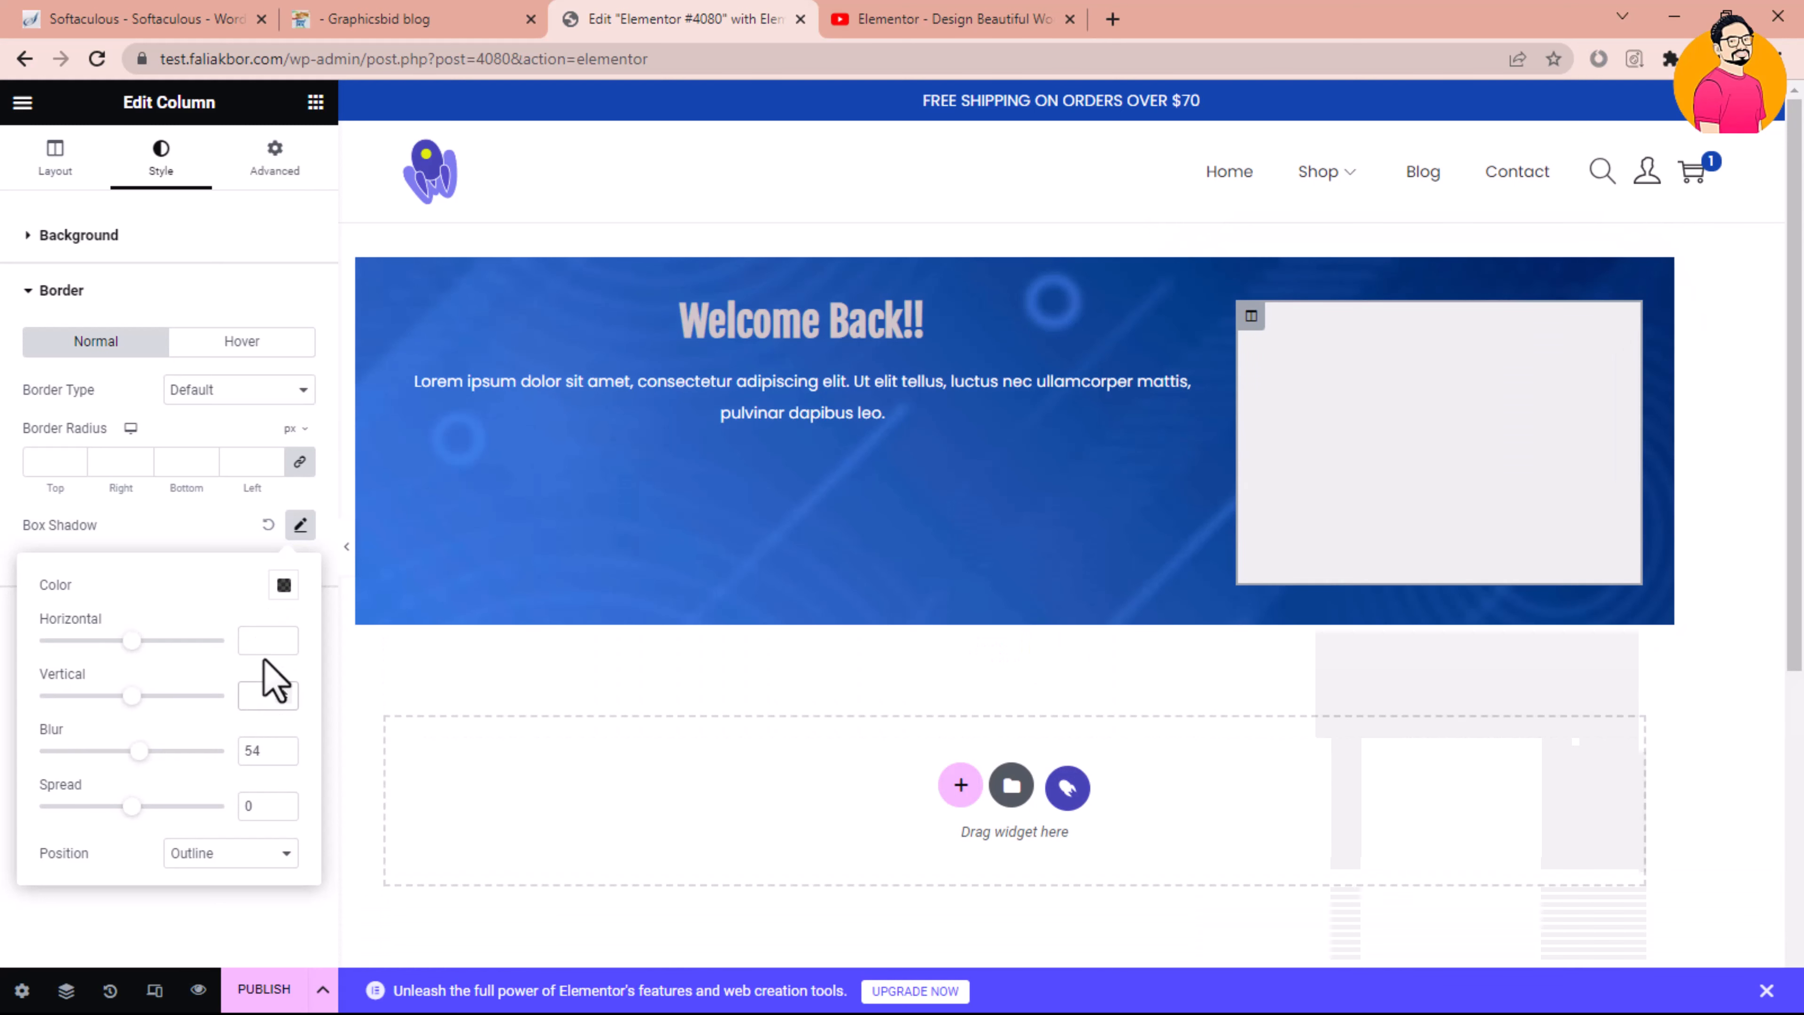
pyautogui.write('0')
pyautogui.click(264, 693)
pyautogui.write('0')
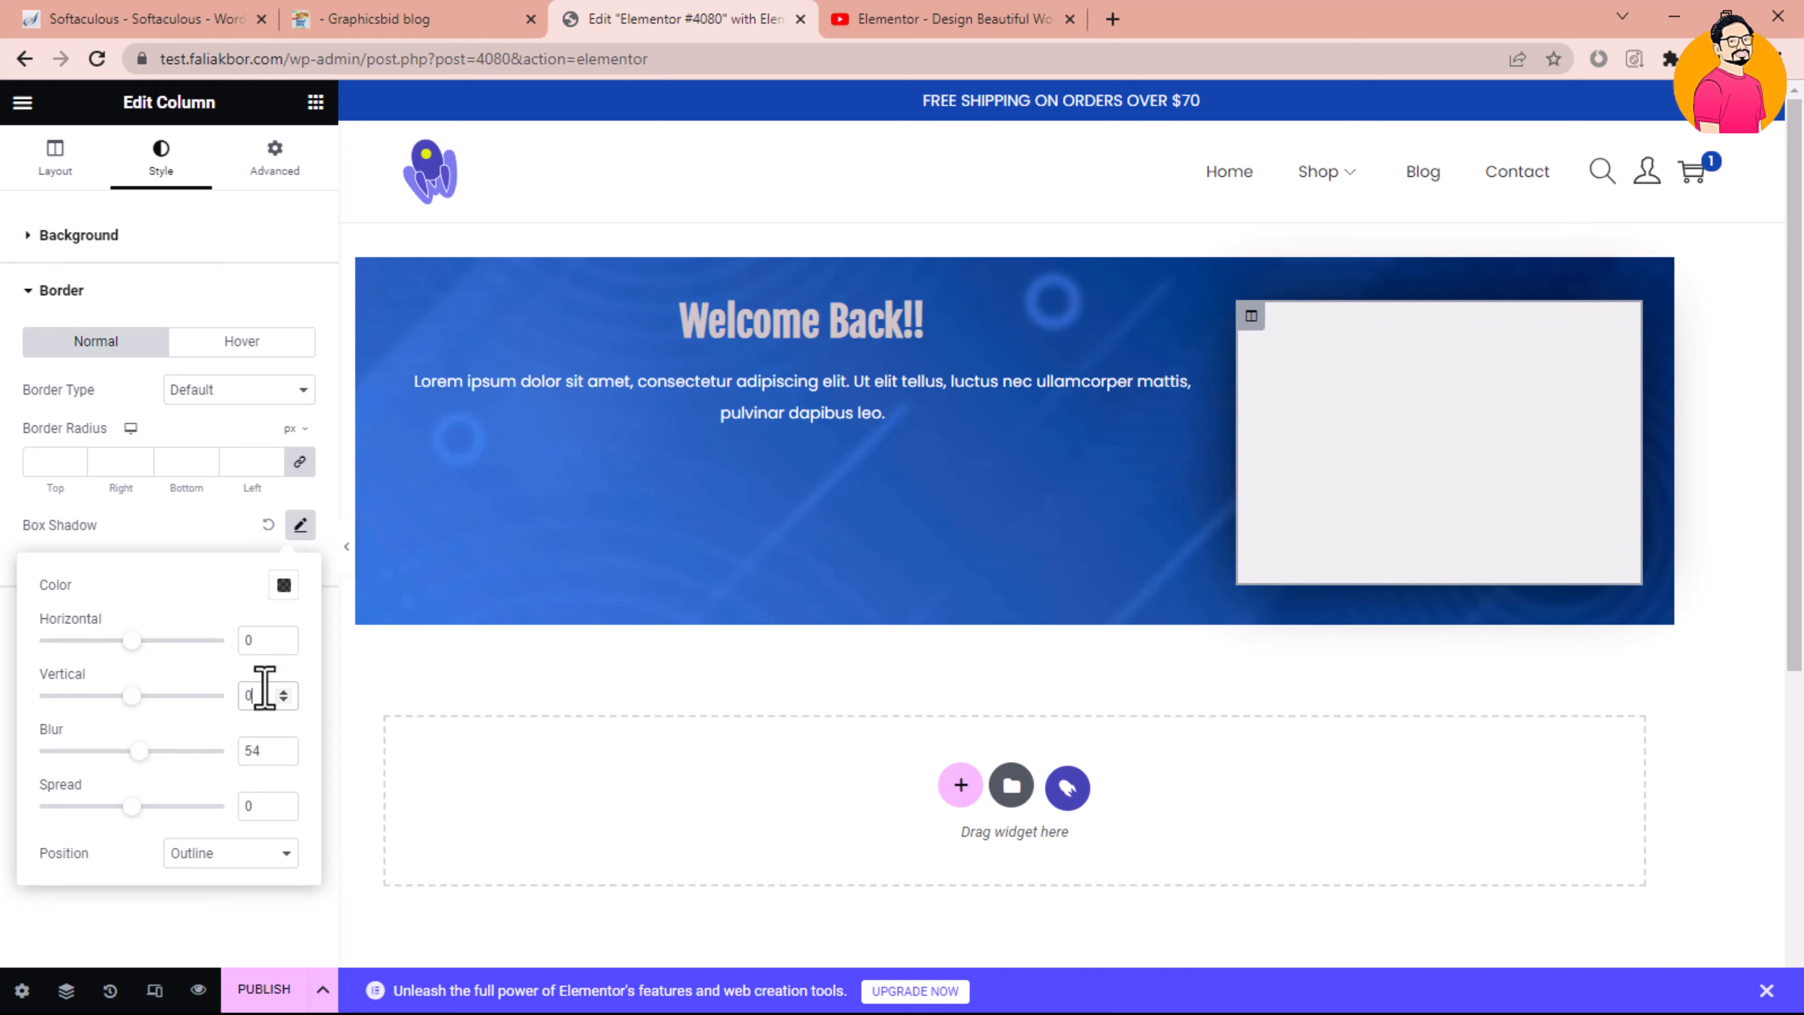
# Unlink the column's border radius values and try a top radius of 7
pyautogui.click(171, 506)
pyautogui.click(300, 461)
pyautogui.click(49, 461)
pyautogui.write('5')
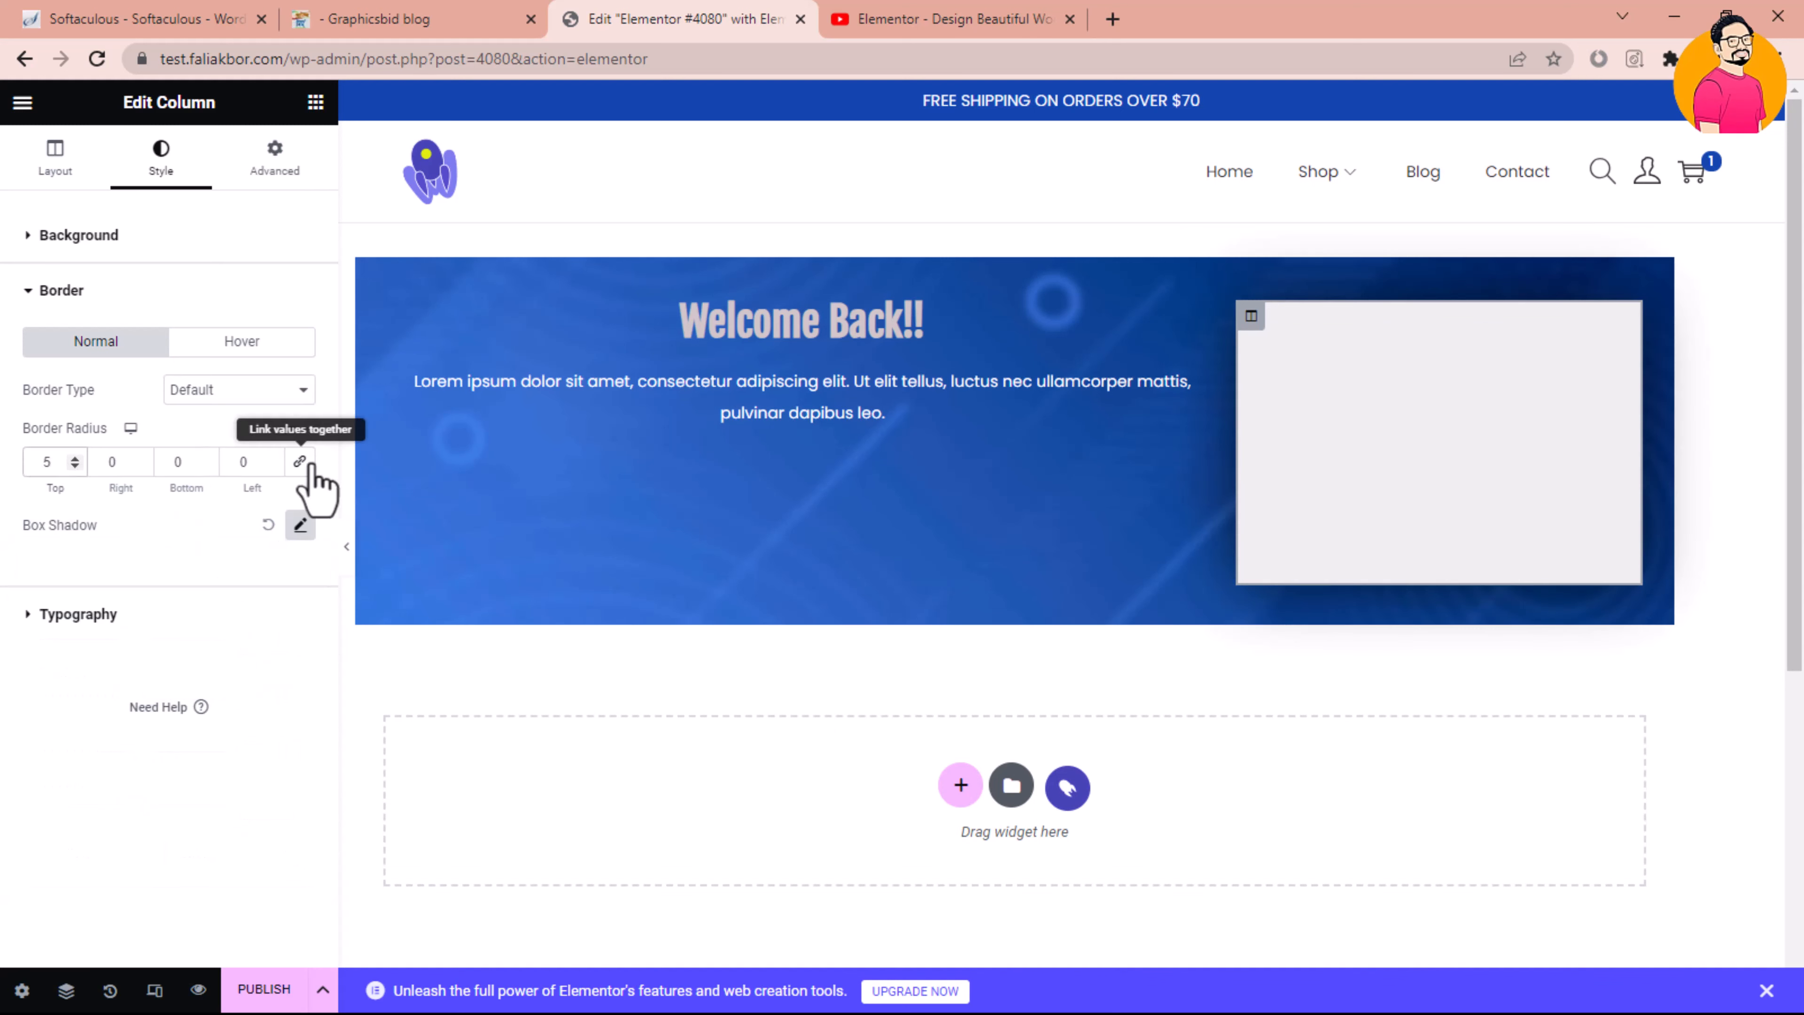
pyautogui.click(75, 458)
# Give the column a solid border in #000000 with a width of 7 on the top side only
pyautogui.click(291, 391)
pyautogui.click(284, 447)
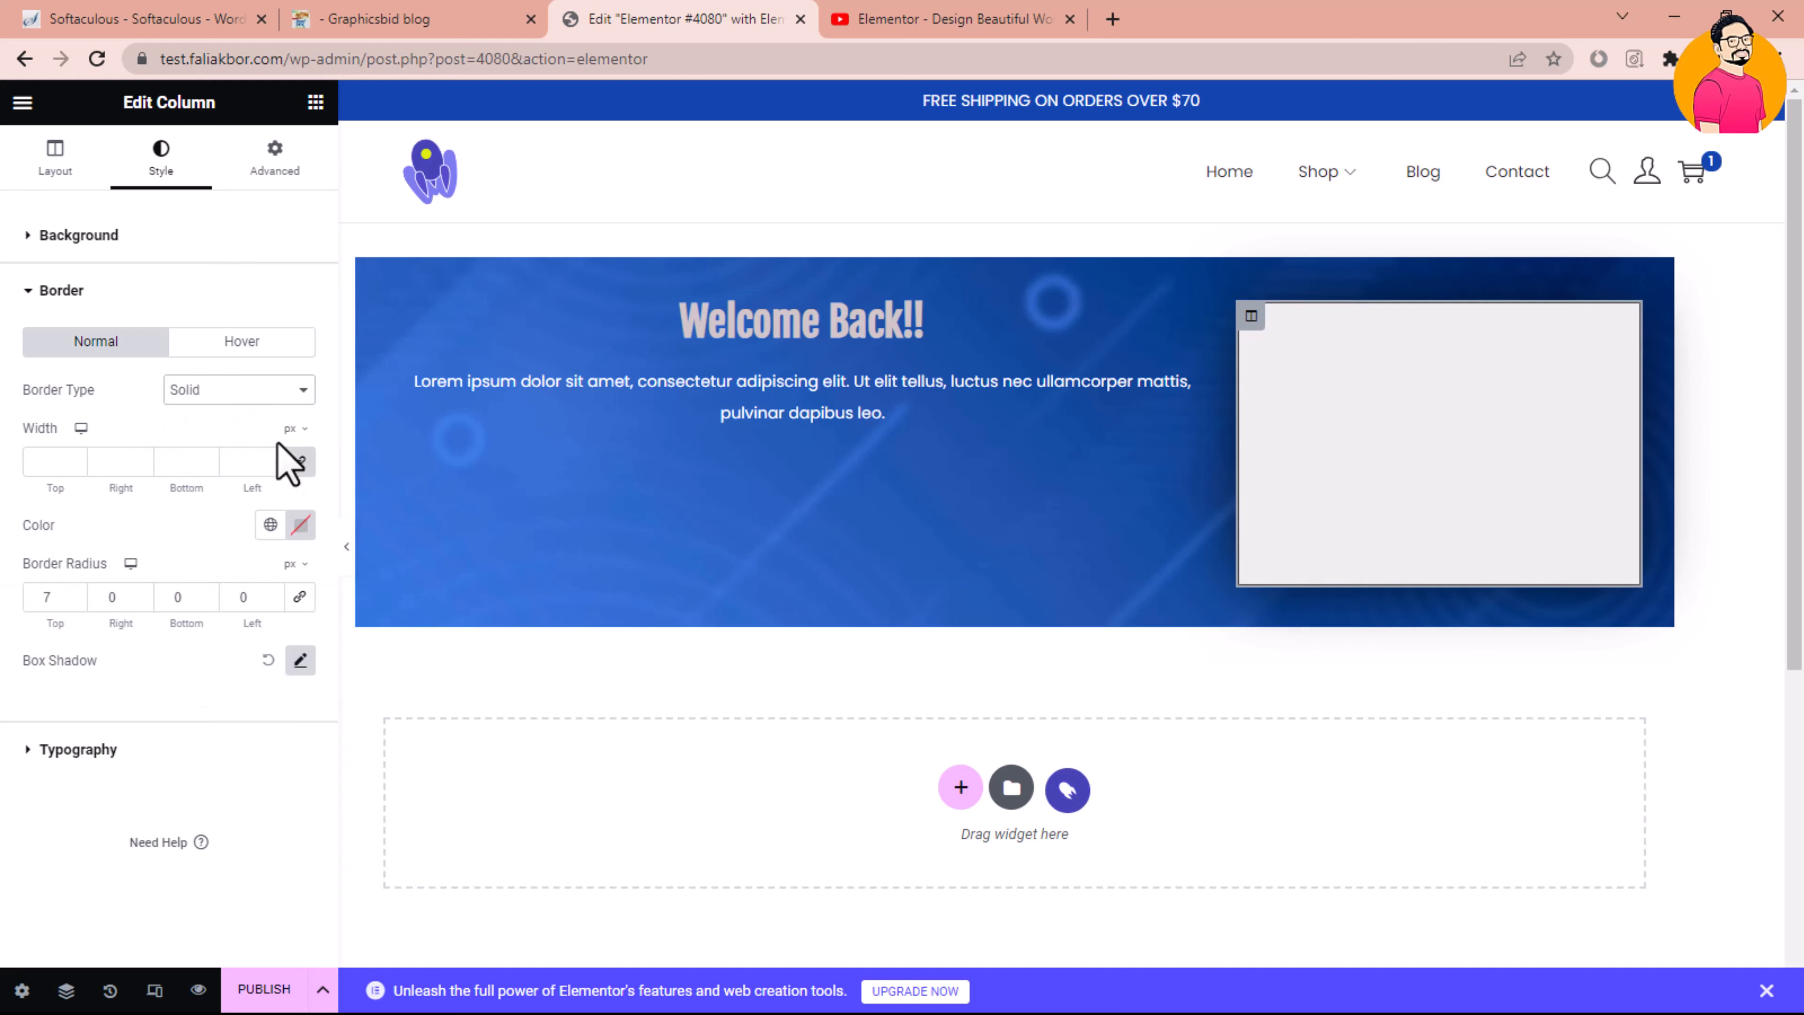
pyautogui.click(300, 524)
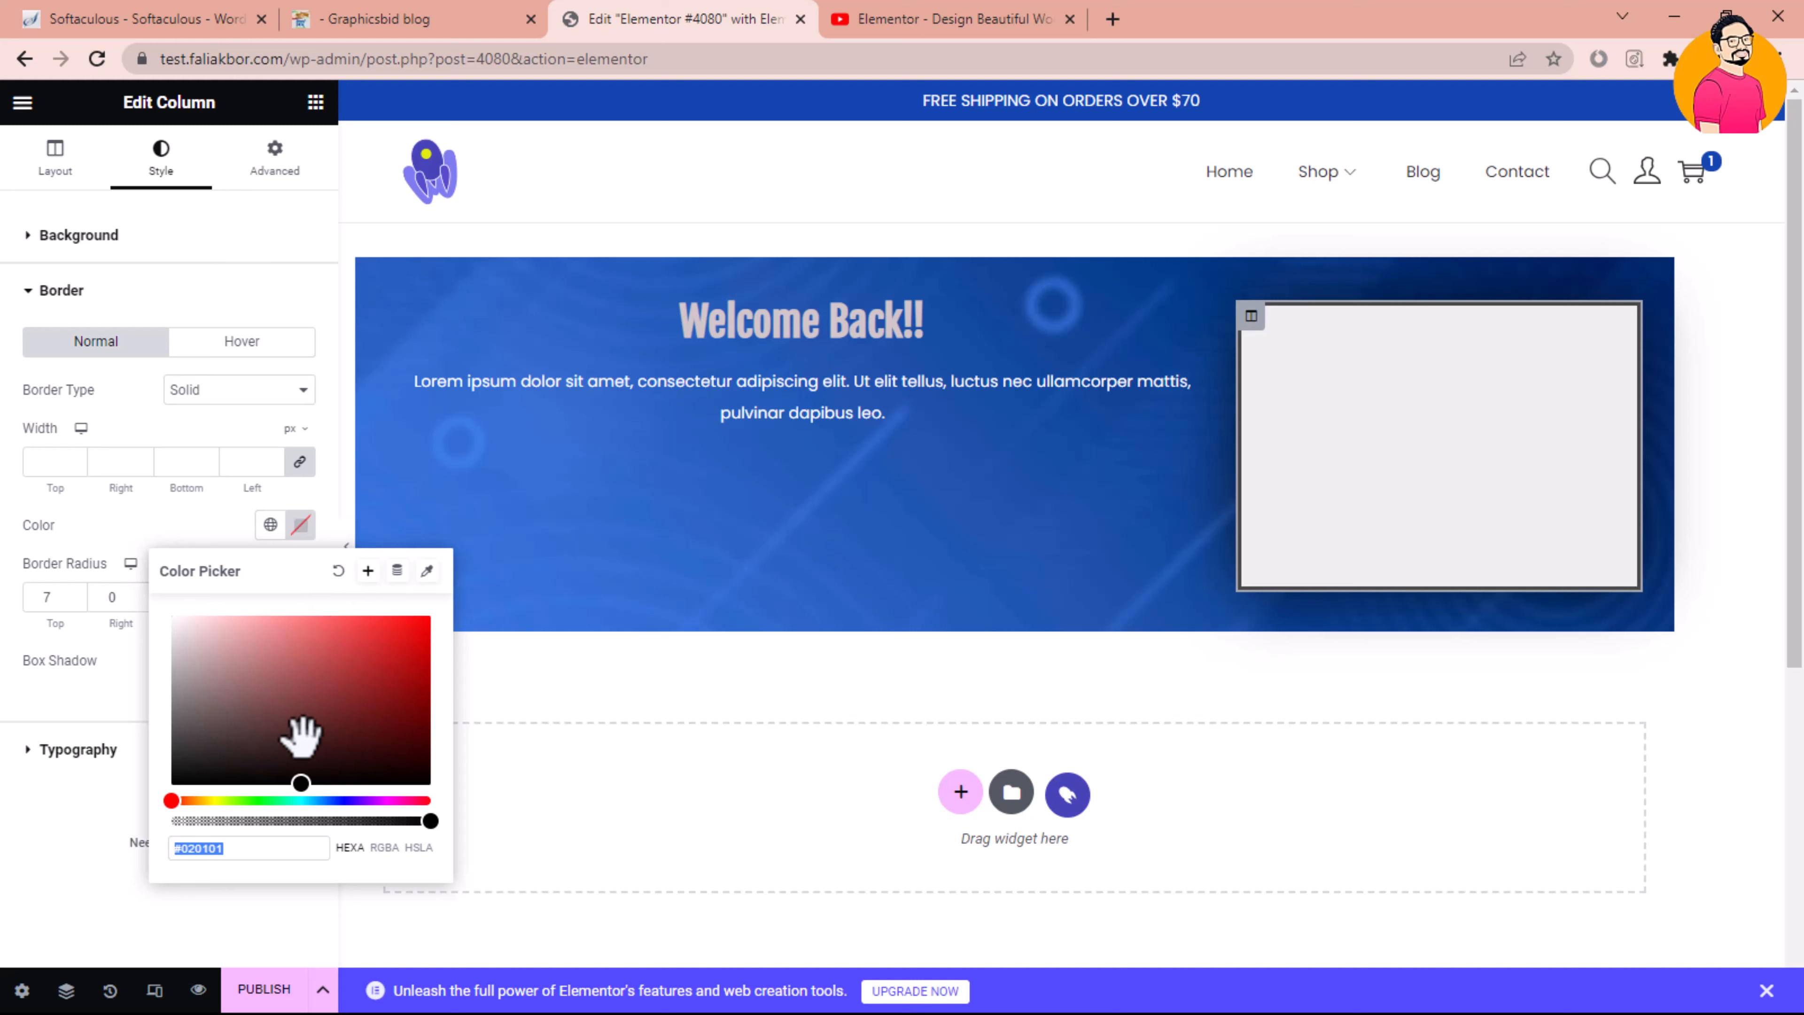
pyautogui.click(368, 784)
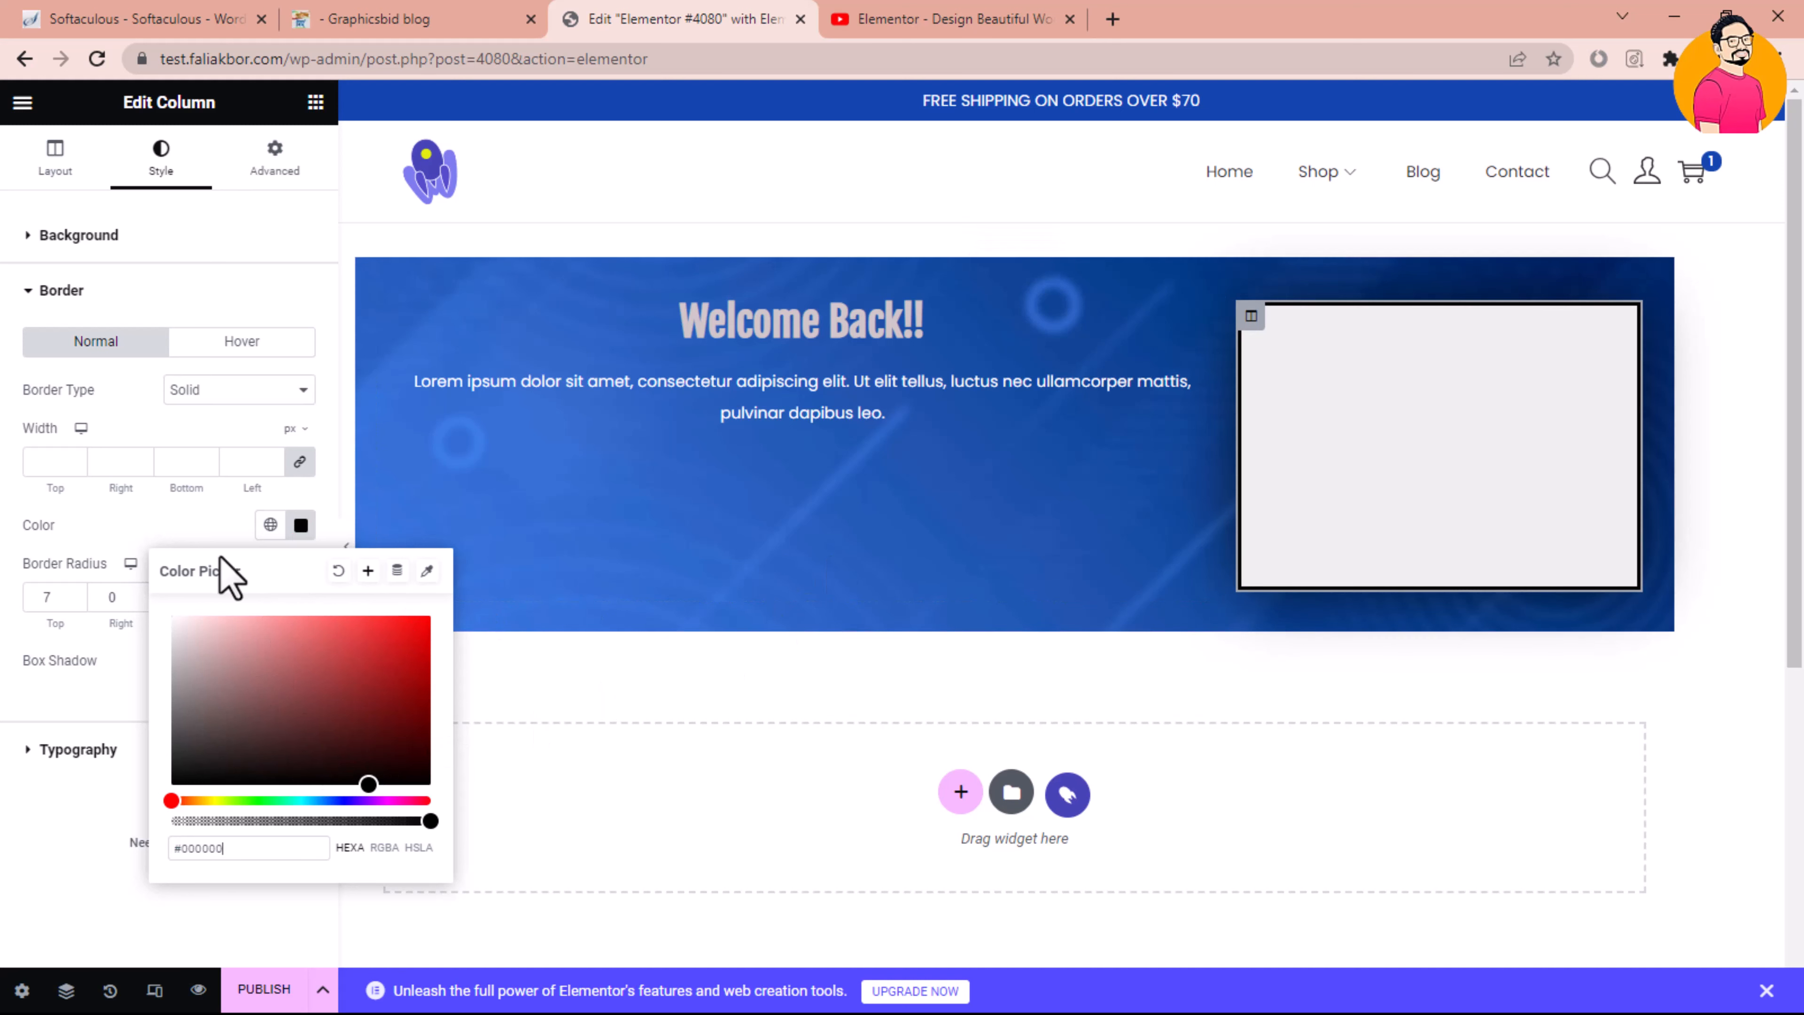
pyautogui.click(177, 519)
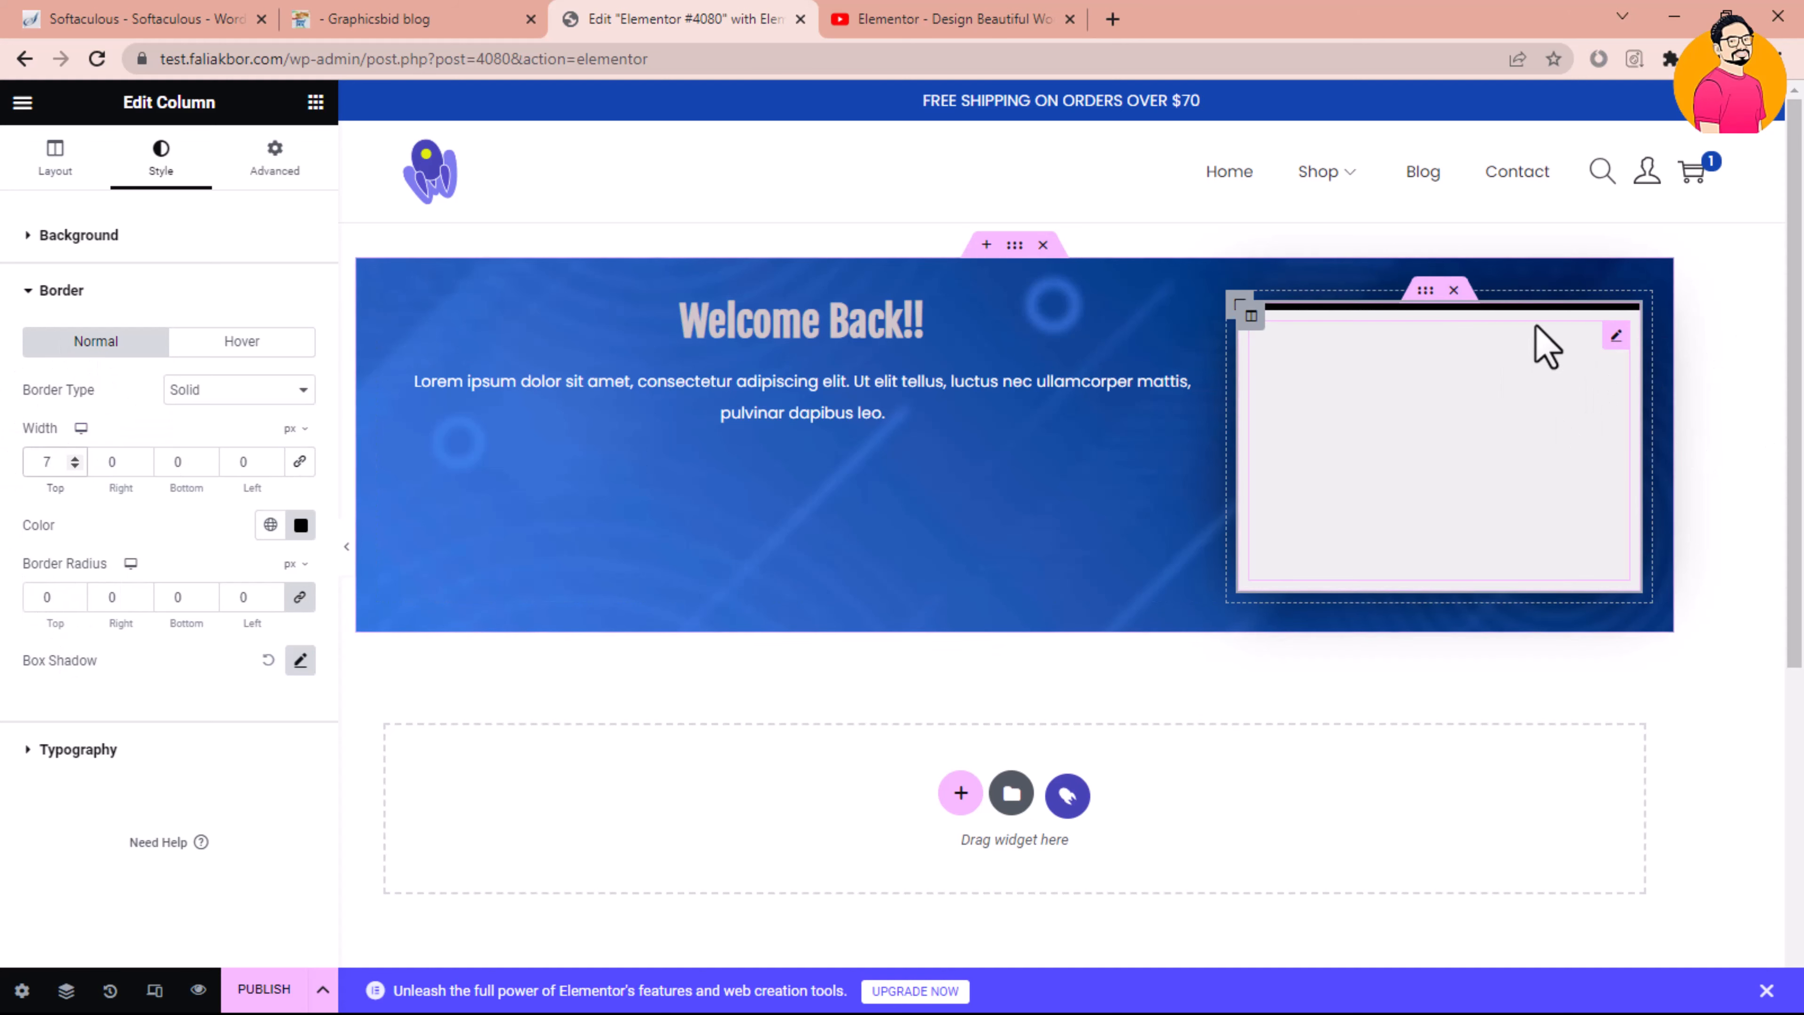
# Add a Text Editor widget below the shortcode with the centered text "Regestar | Lost Password"
pyautogui.click(277, 155)
pyautogui.click(315, 101)
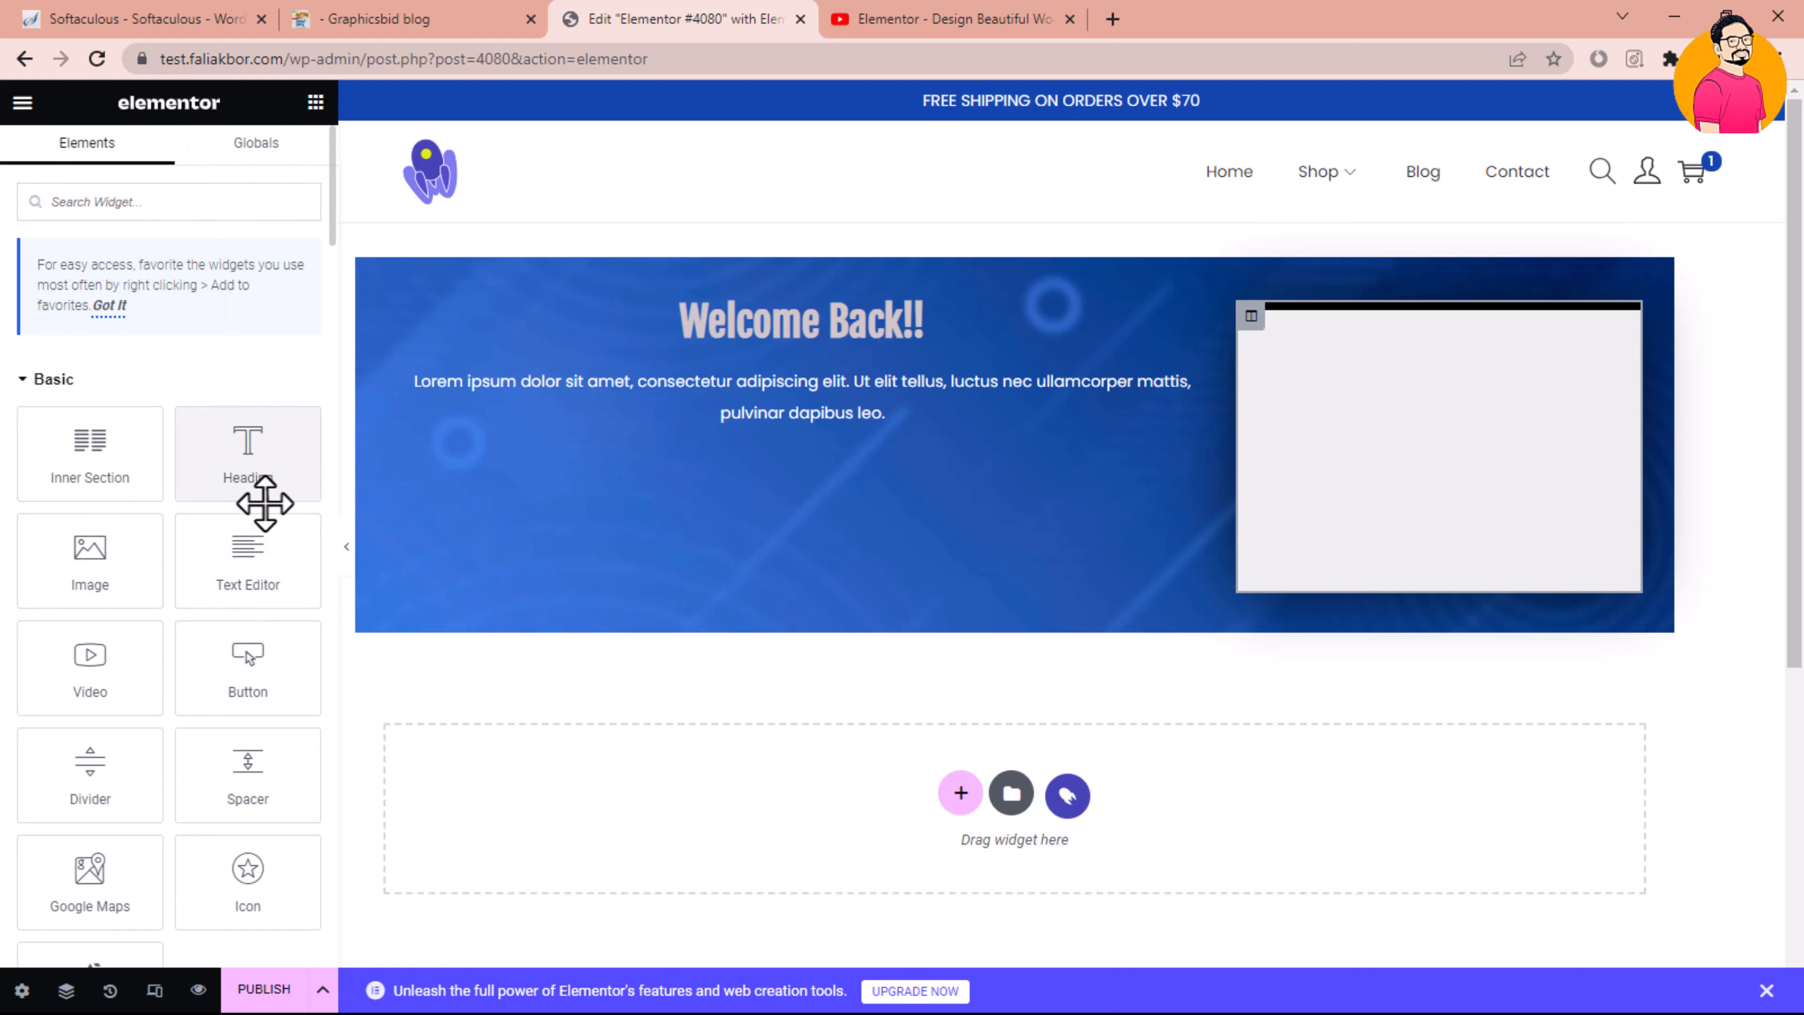
pyautogui.moveTo(182, 565); pyautogui.dragTo(1418, 576)
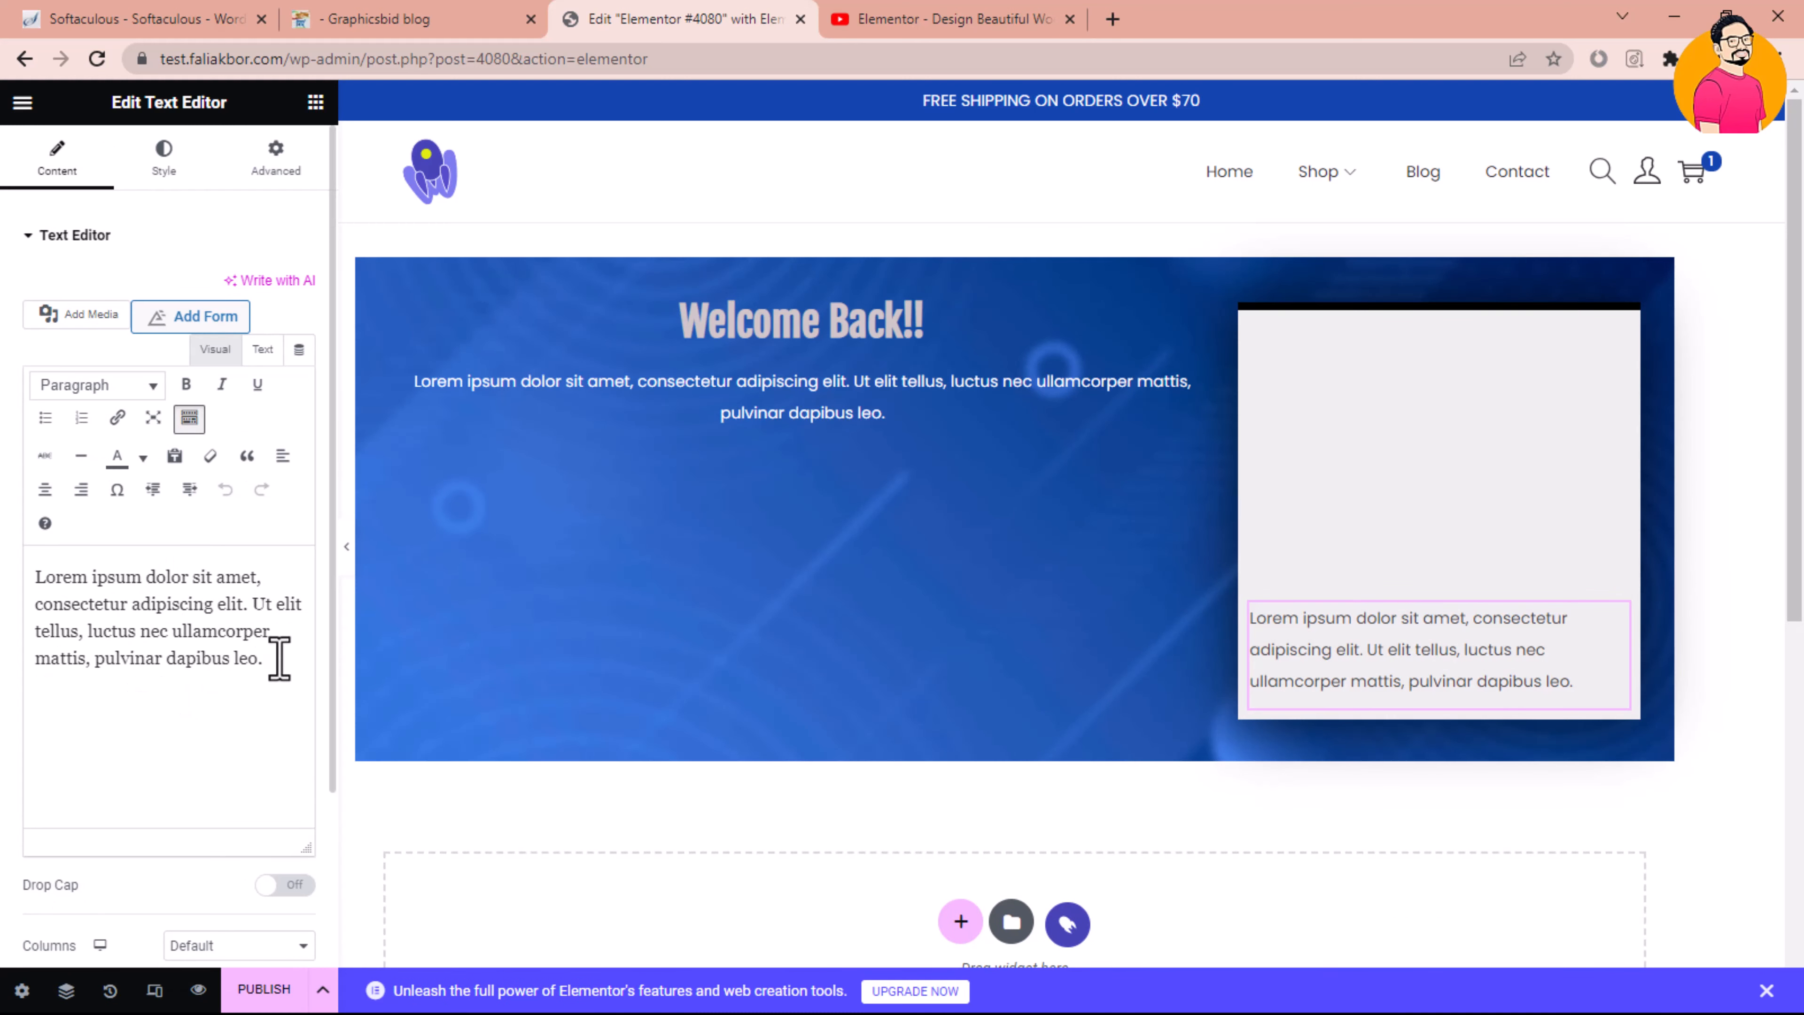
pyautogui.moveTo(282, 657); pyautogui.dragTo(8, 570)
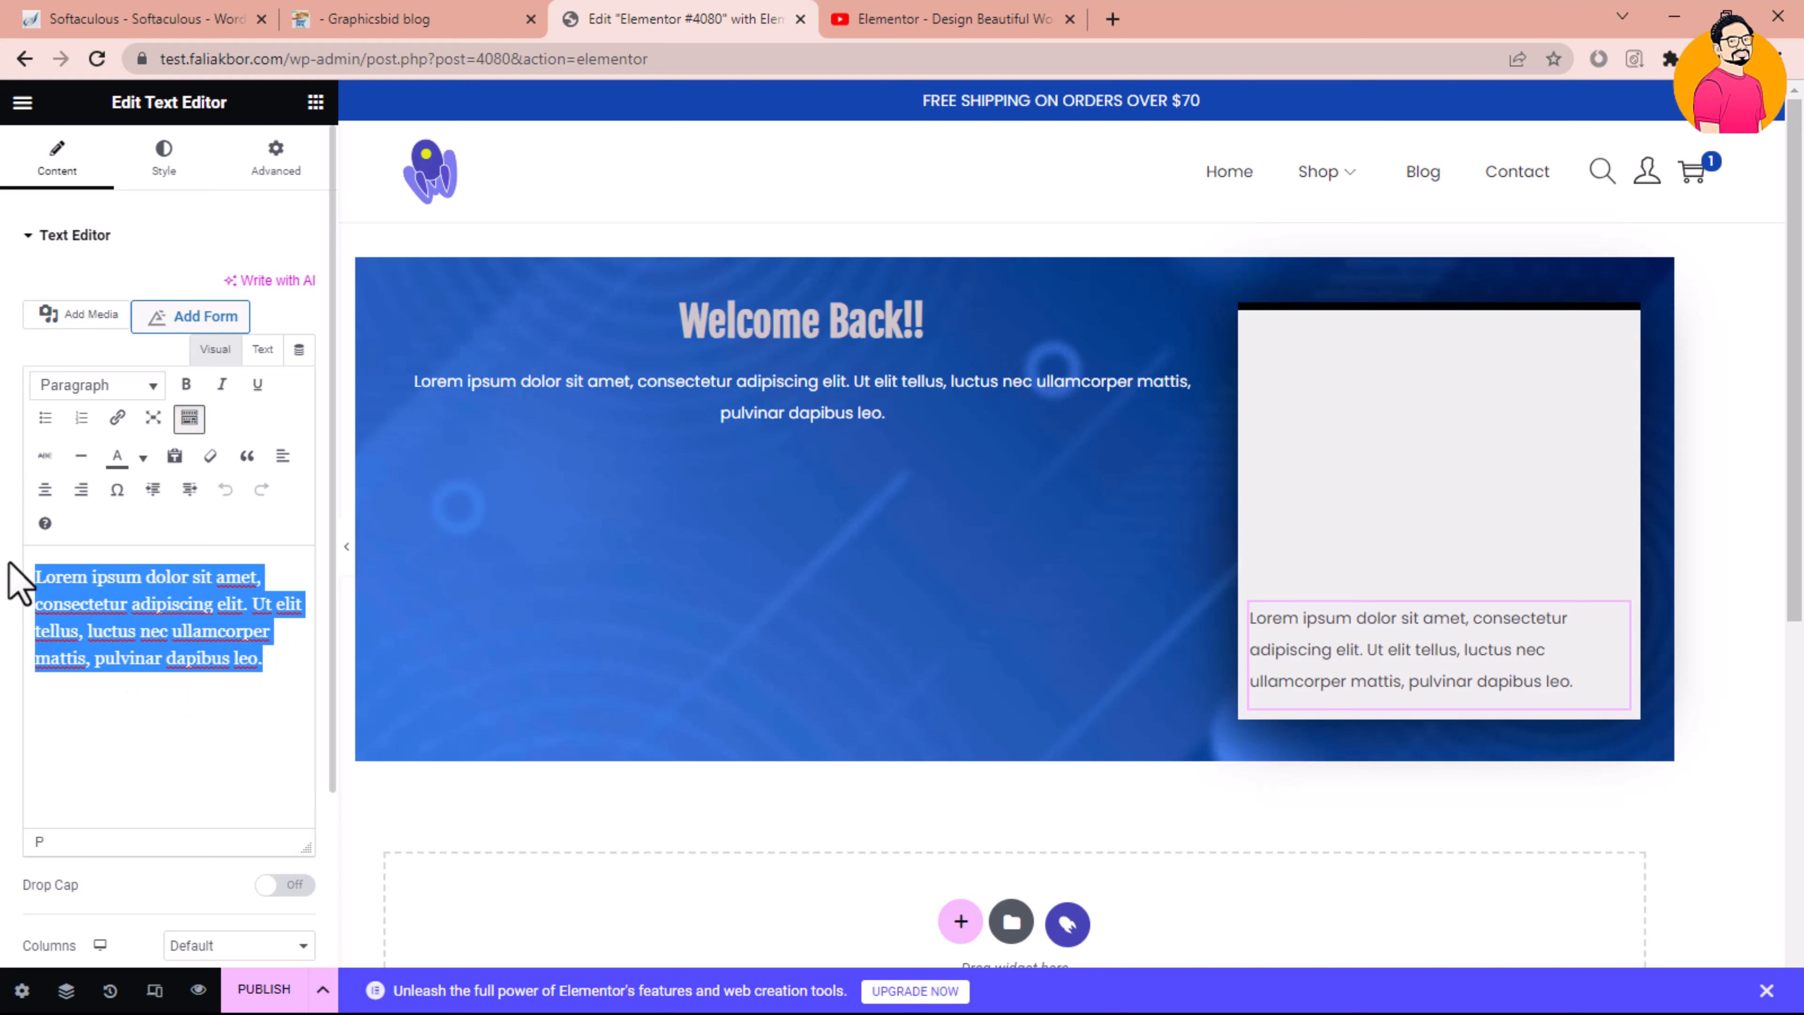
pyautogui.write('Re')
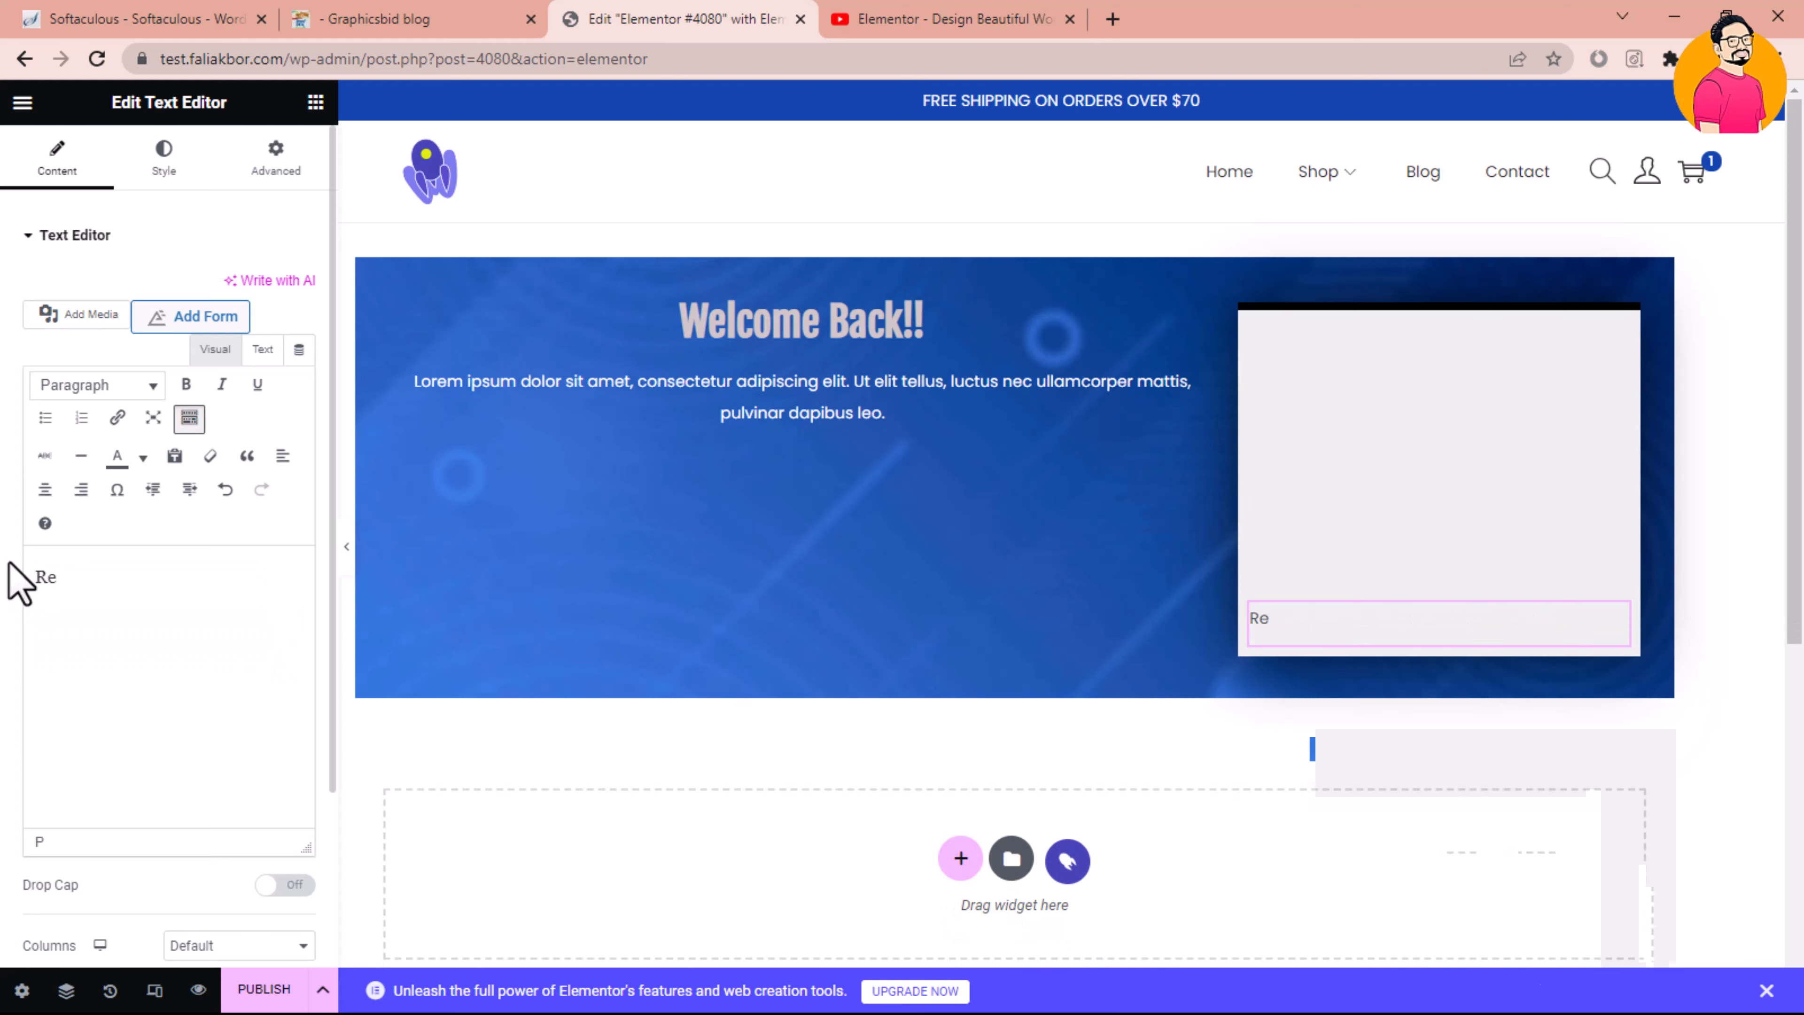
pyautogui.write('gestar | Lost Password')
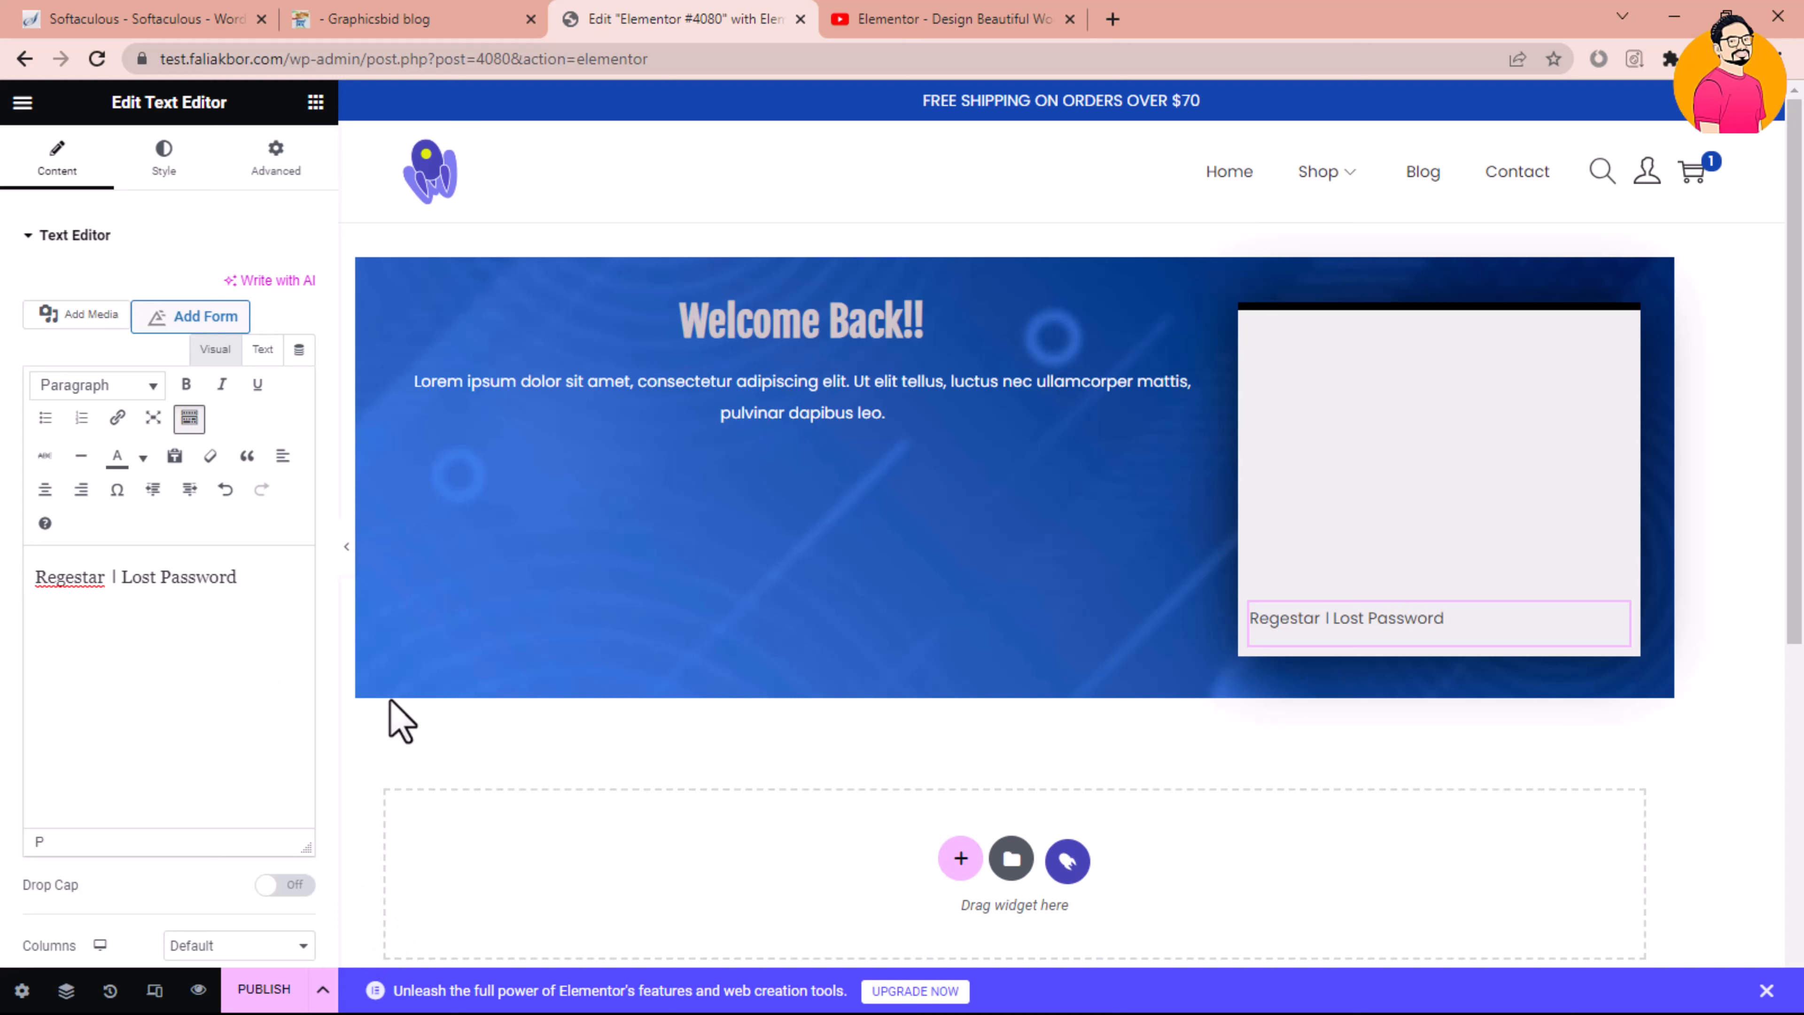
pyautogui.click(44, 489)
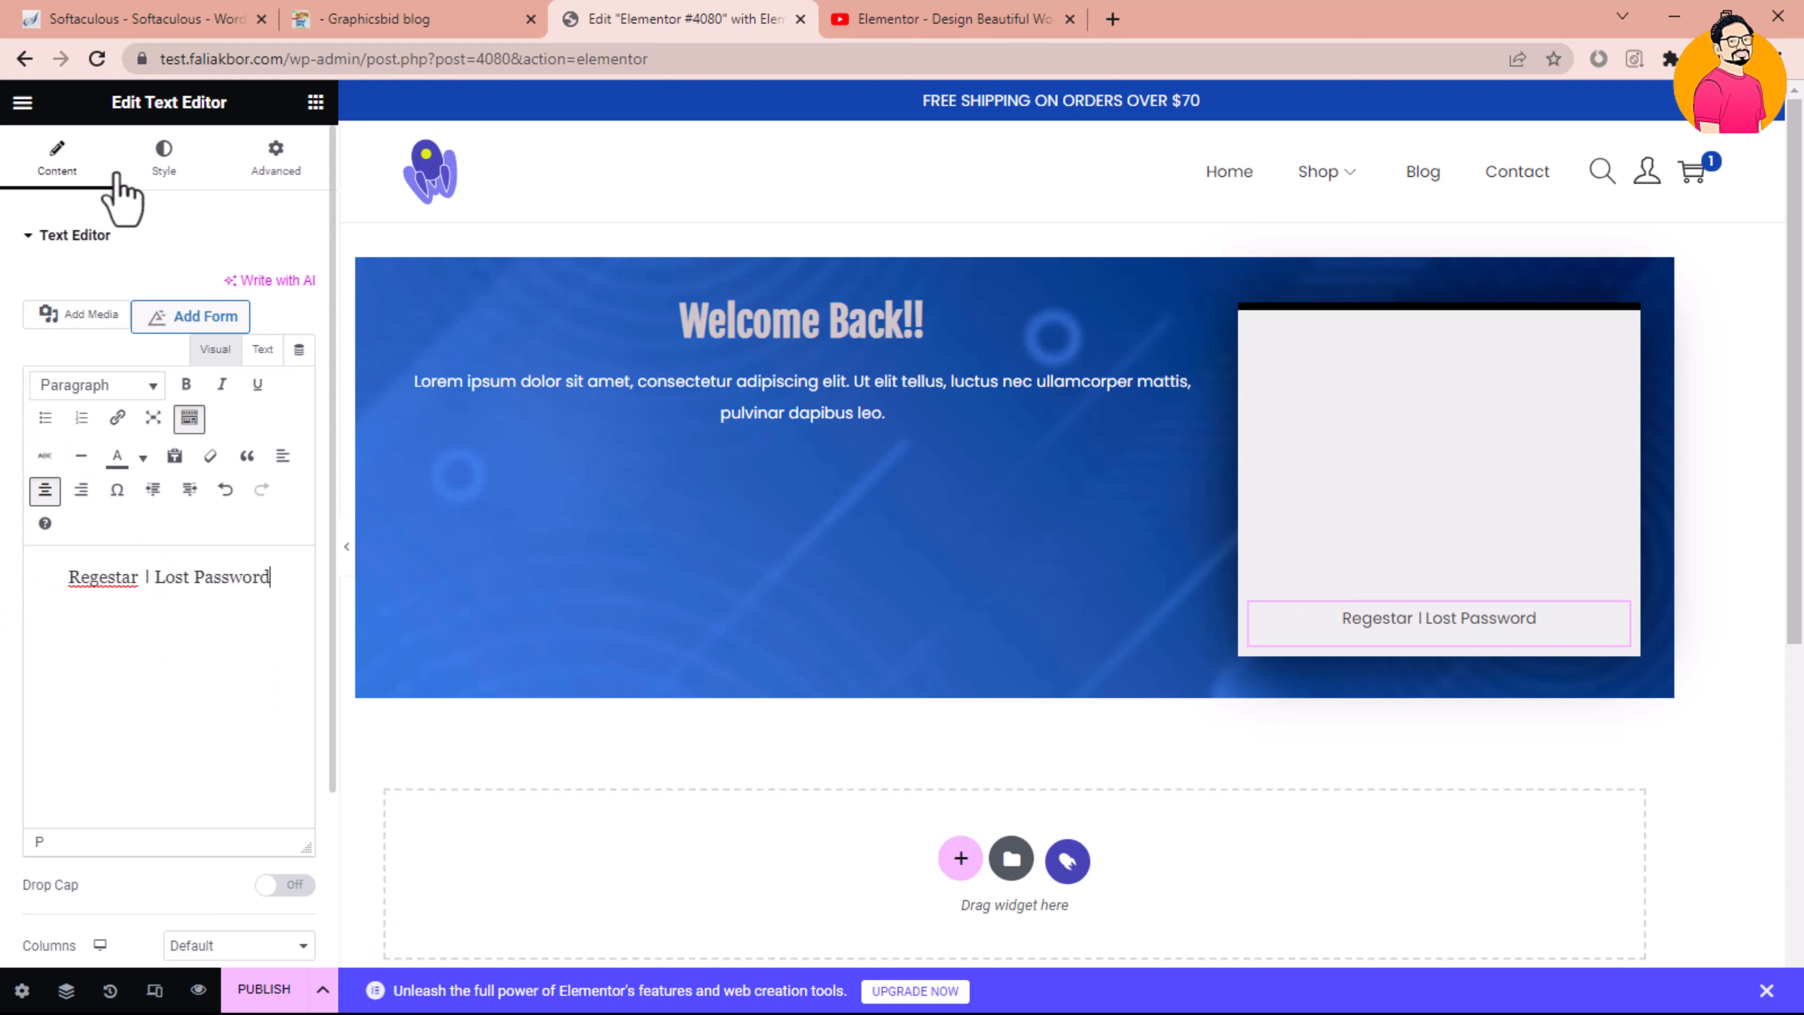
pyautogui.click(169, 165)
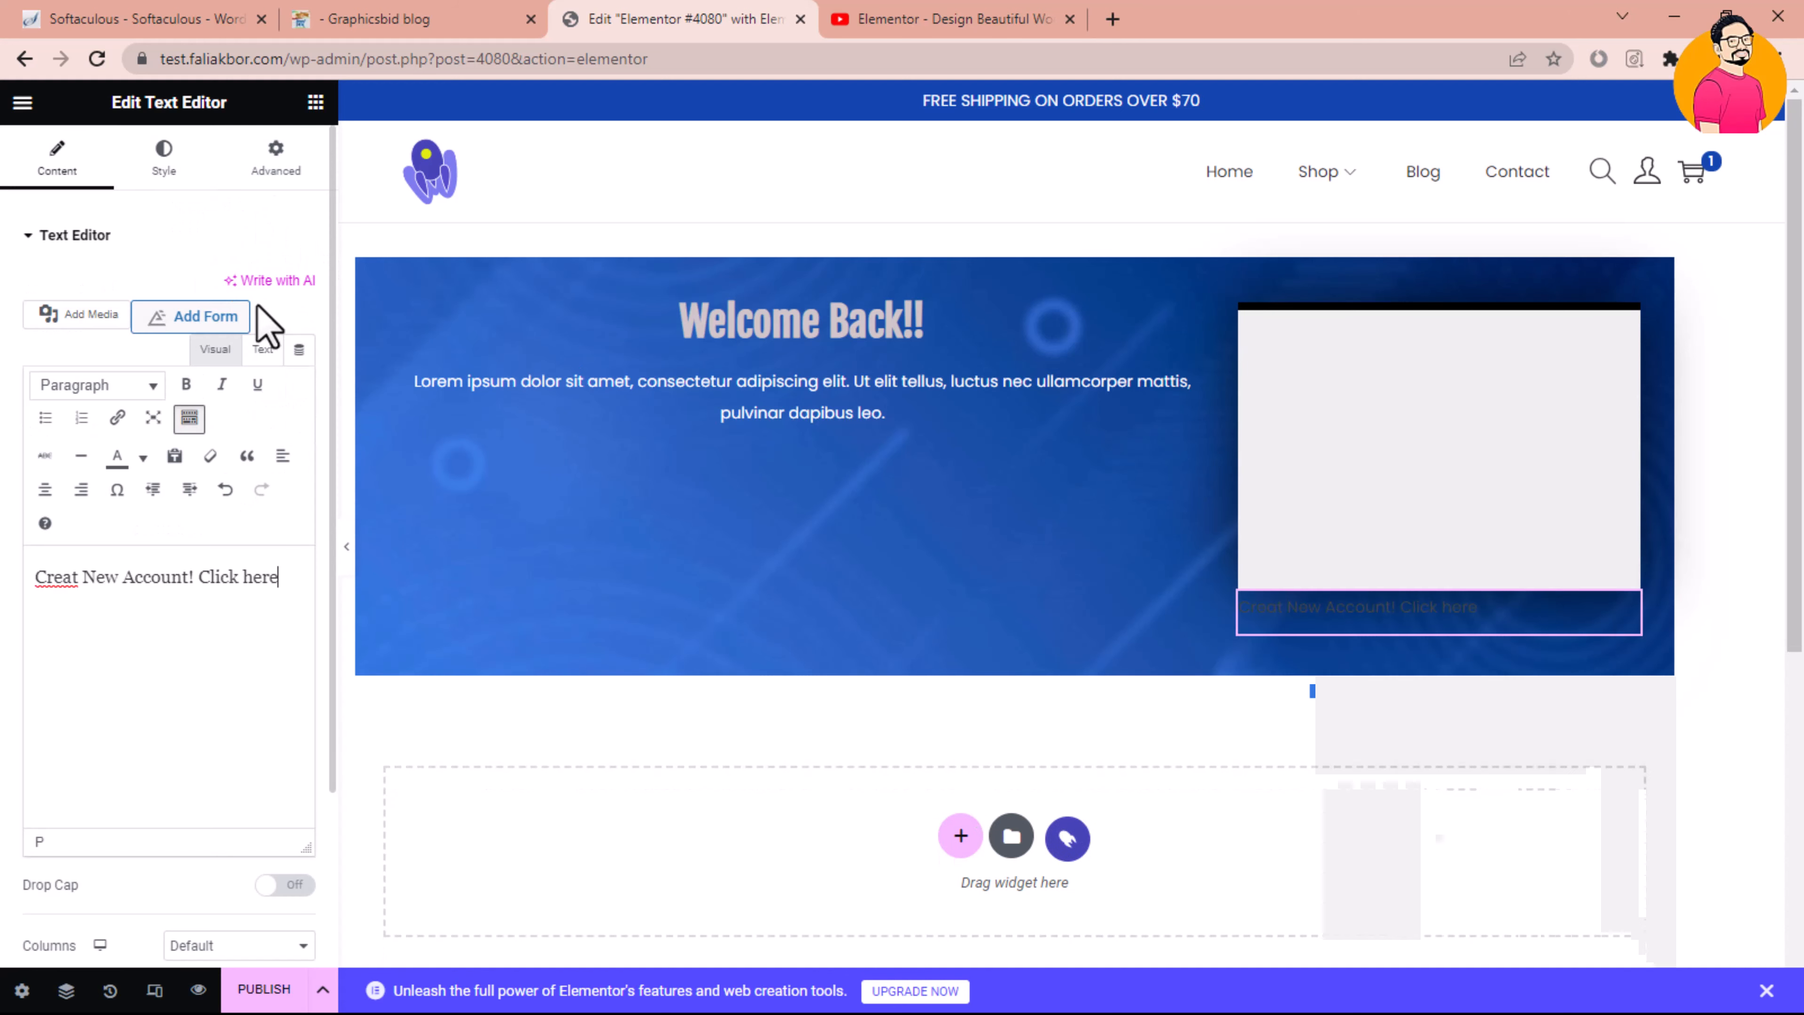
# Place the text "Creat New Account! Click here" in its own inner section below the login box and center it
pyautogui.moveTo(121, 577); pyautogui.dragTo(177, 579)
pyautogui.click(177, 579)
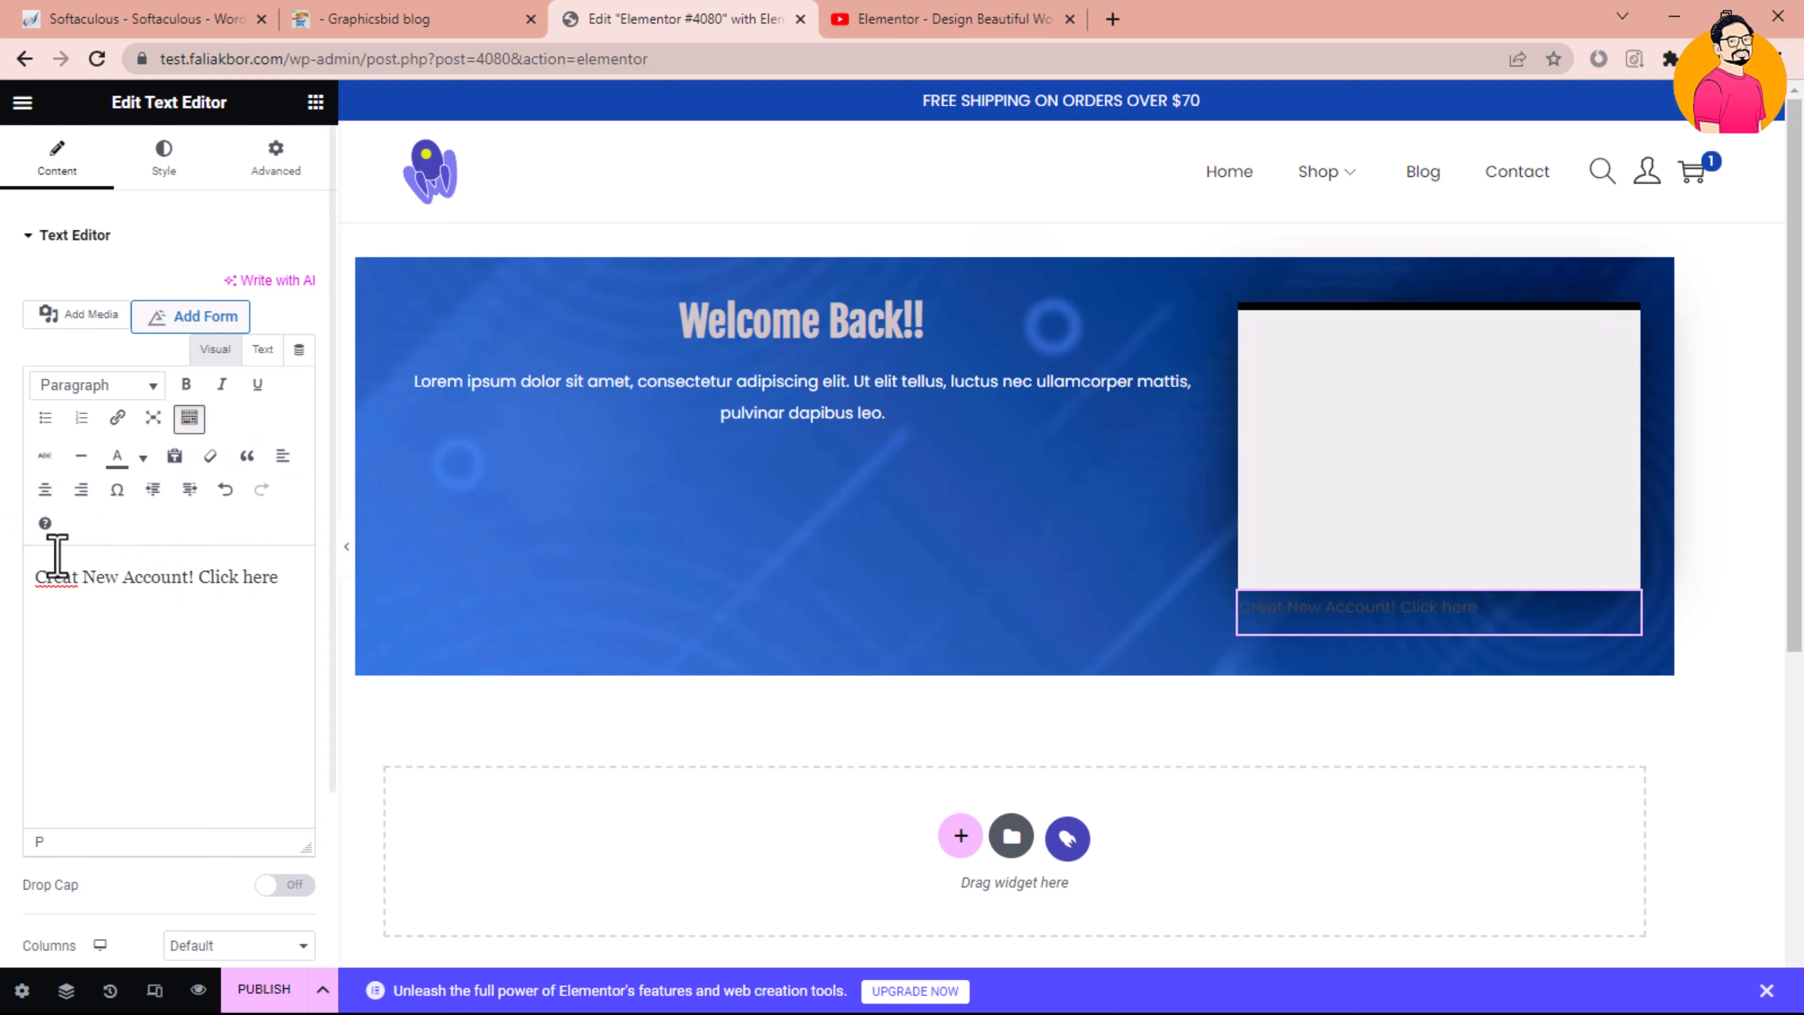
pyautogui.click(255, 575)
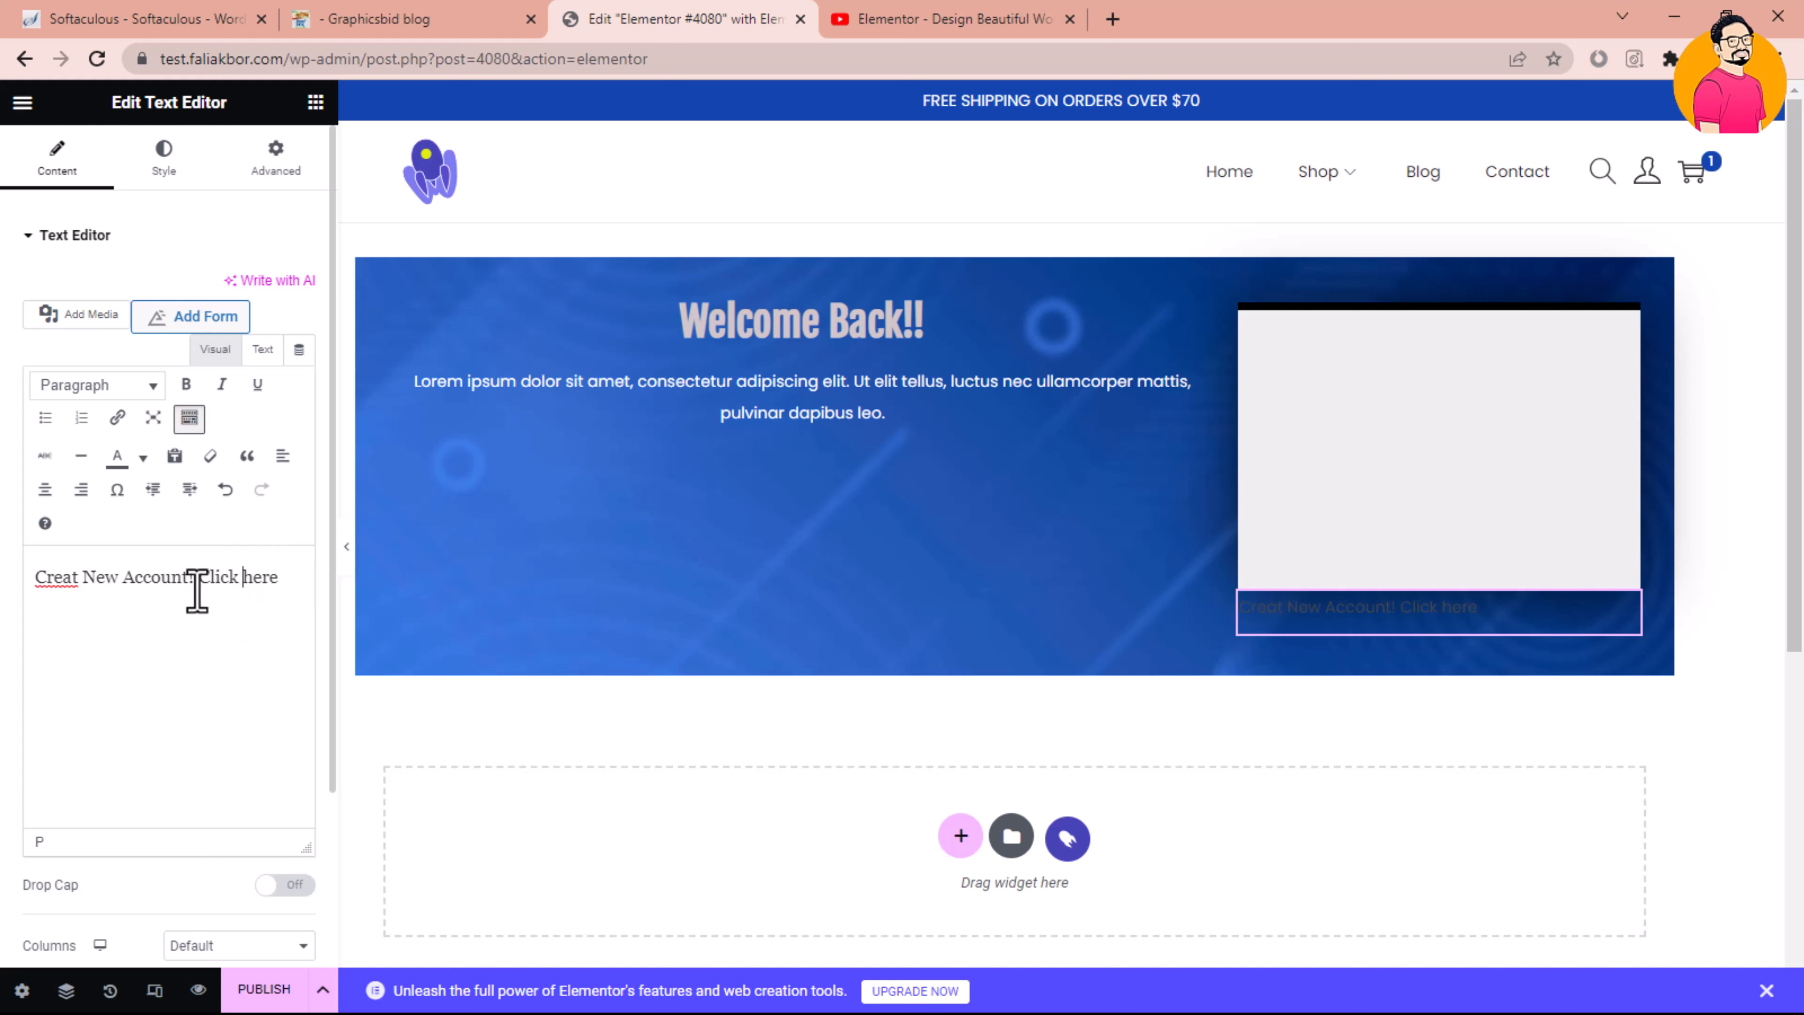
pyautogui.click(182, 177)
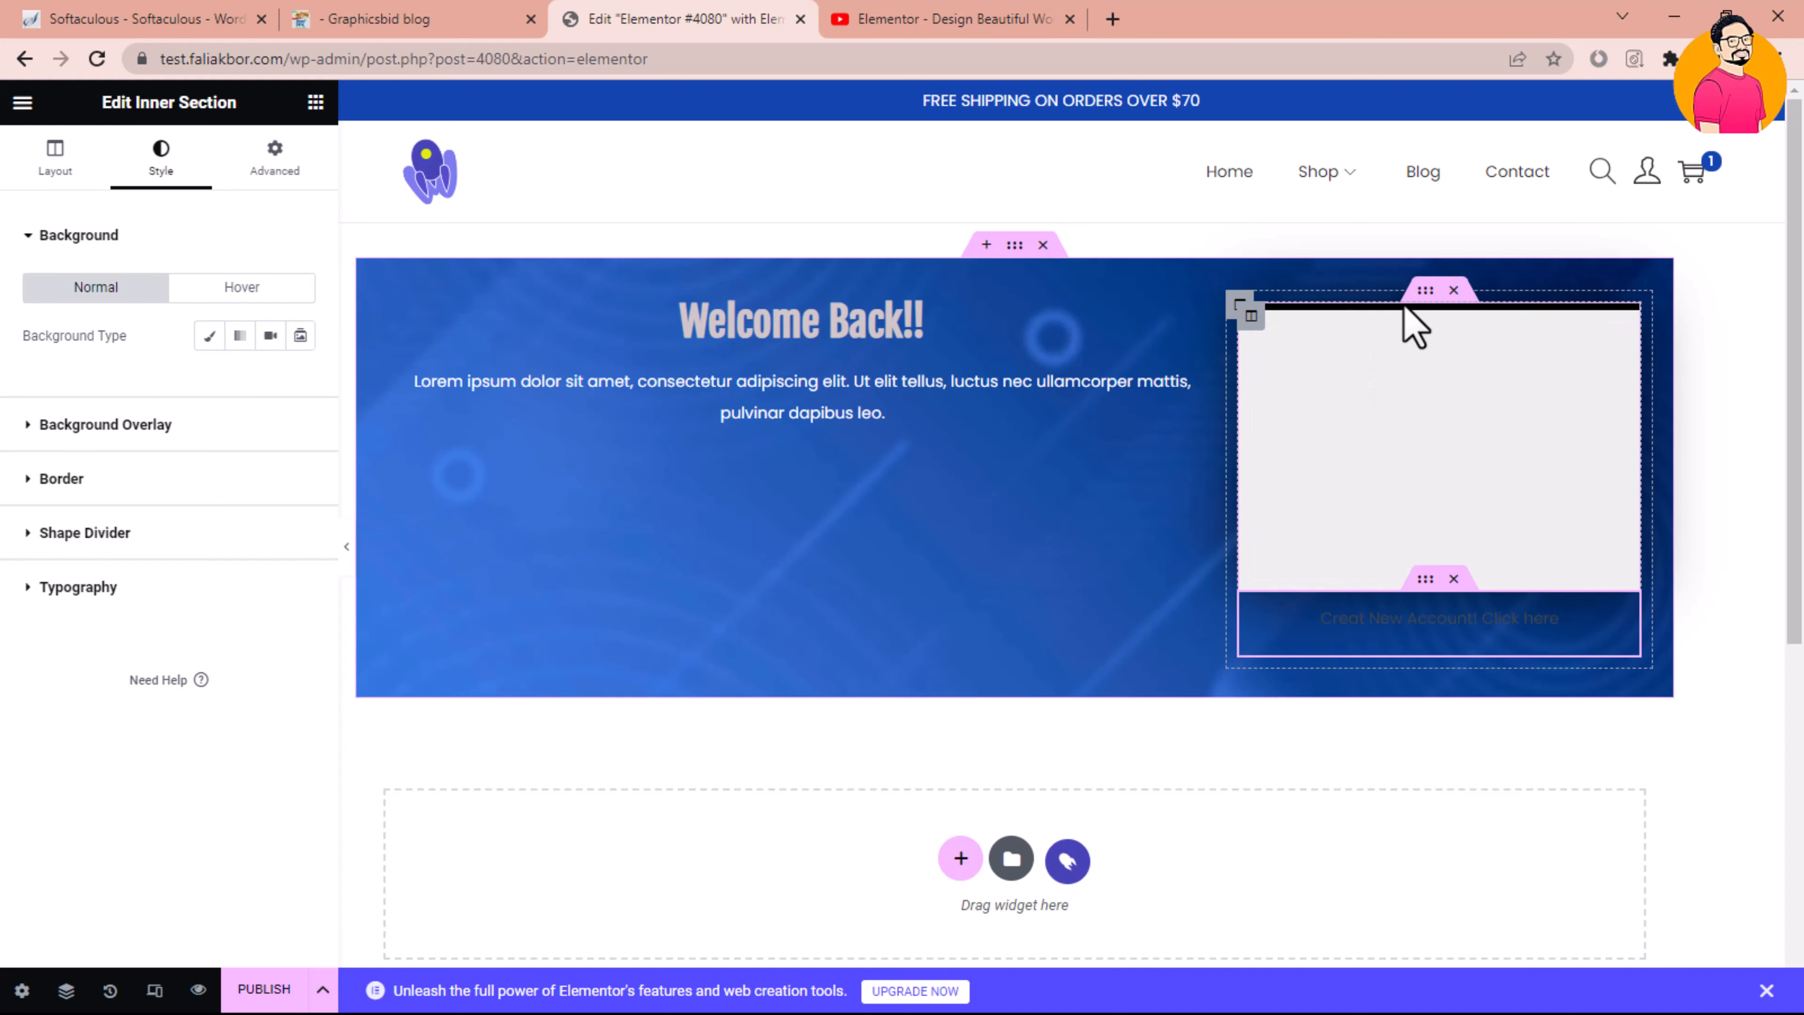
# Give the inner section around the "Creat New Account! Click here" text a classic black background
pyautogui.click(212, 335)
pyautogui.click(299, 384)
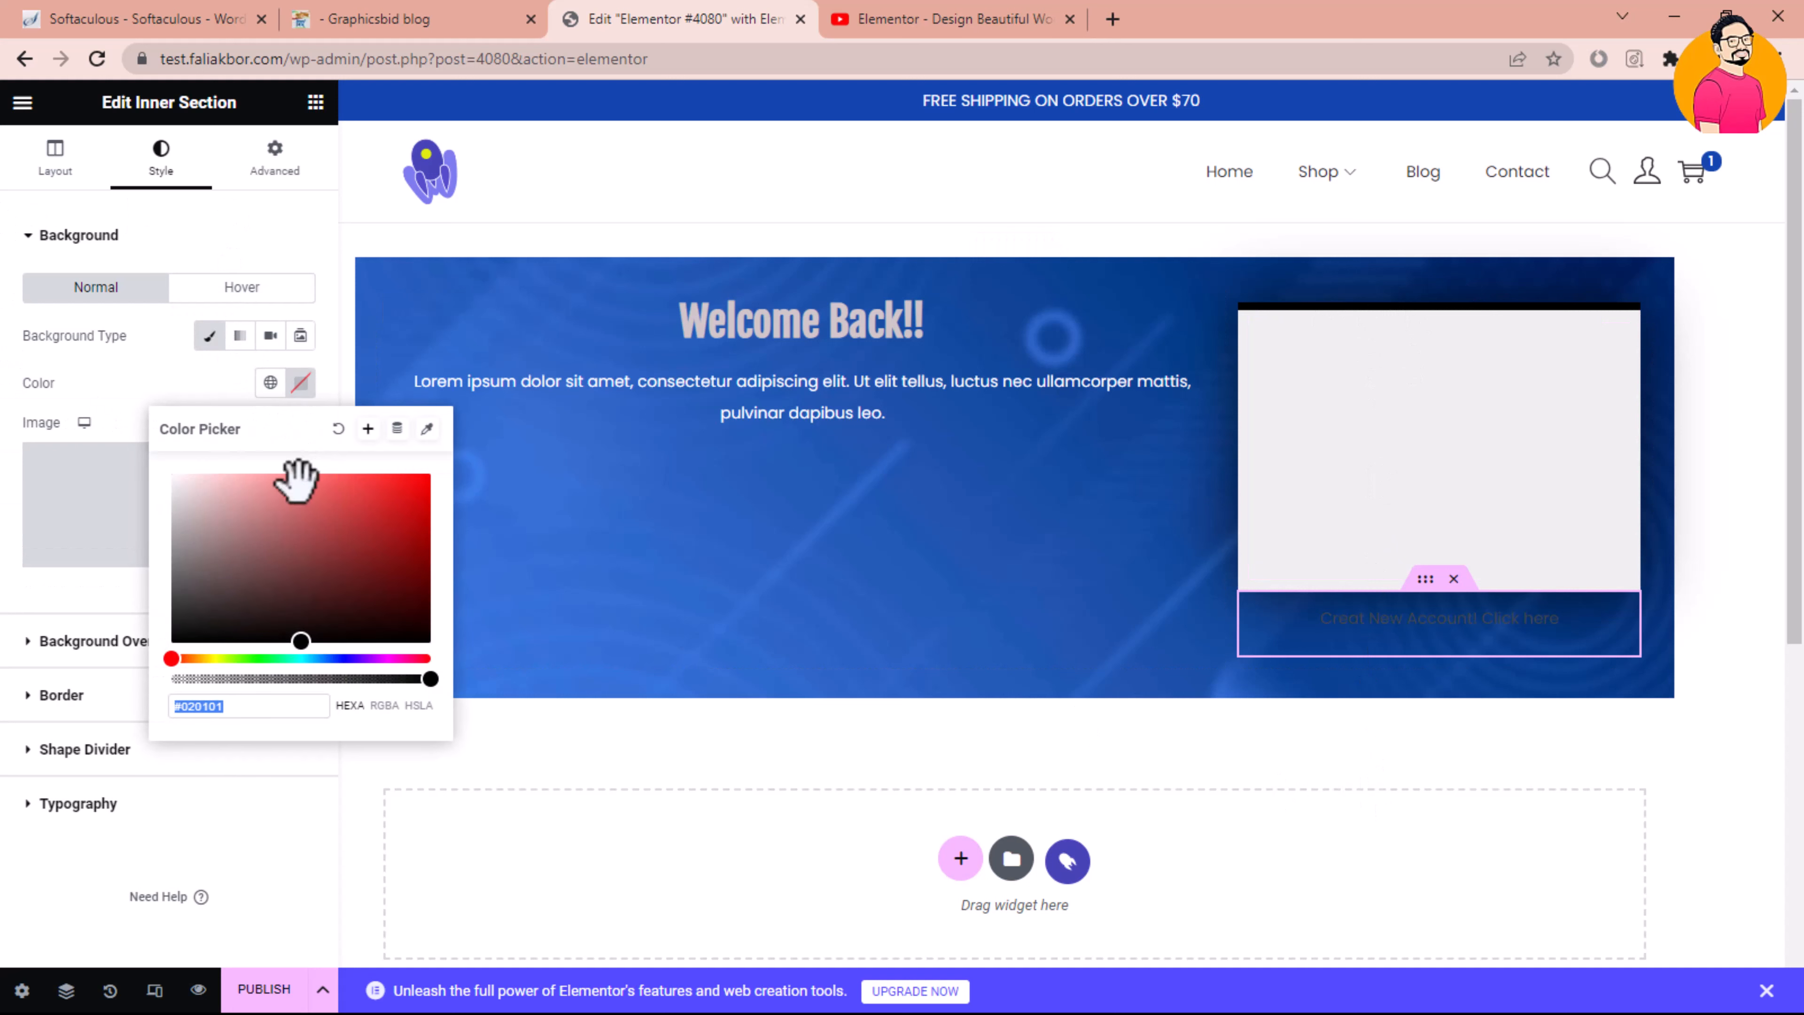
pyautogui.click(138, 419)
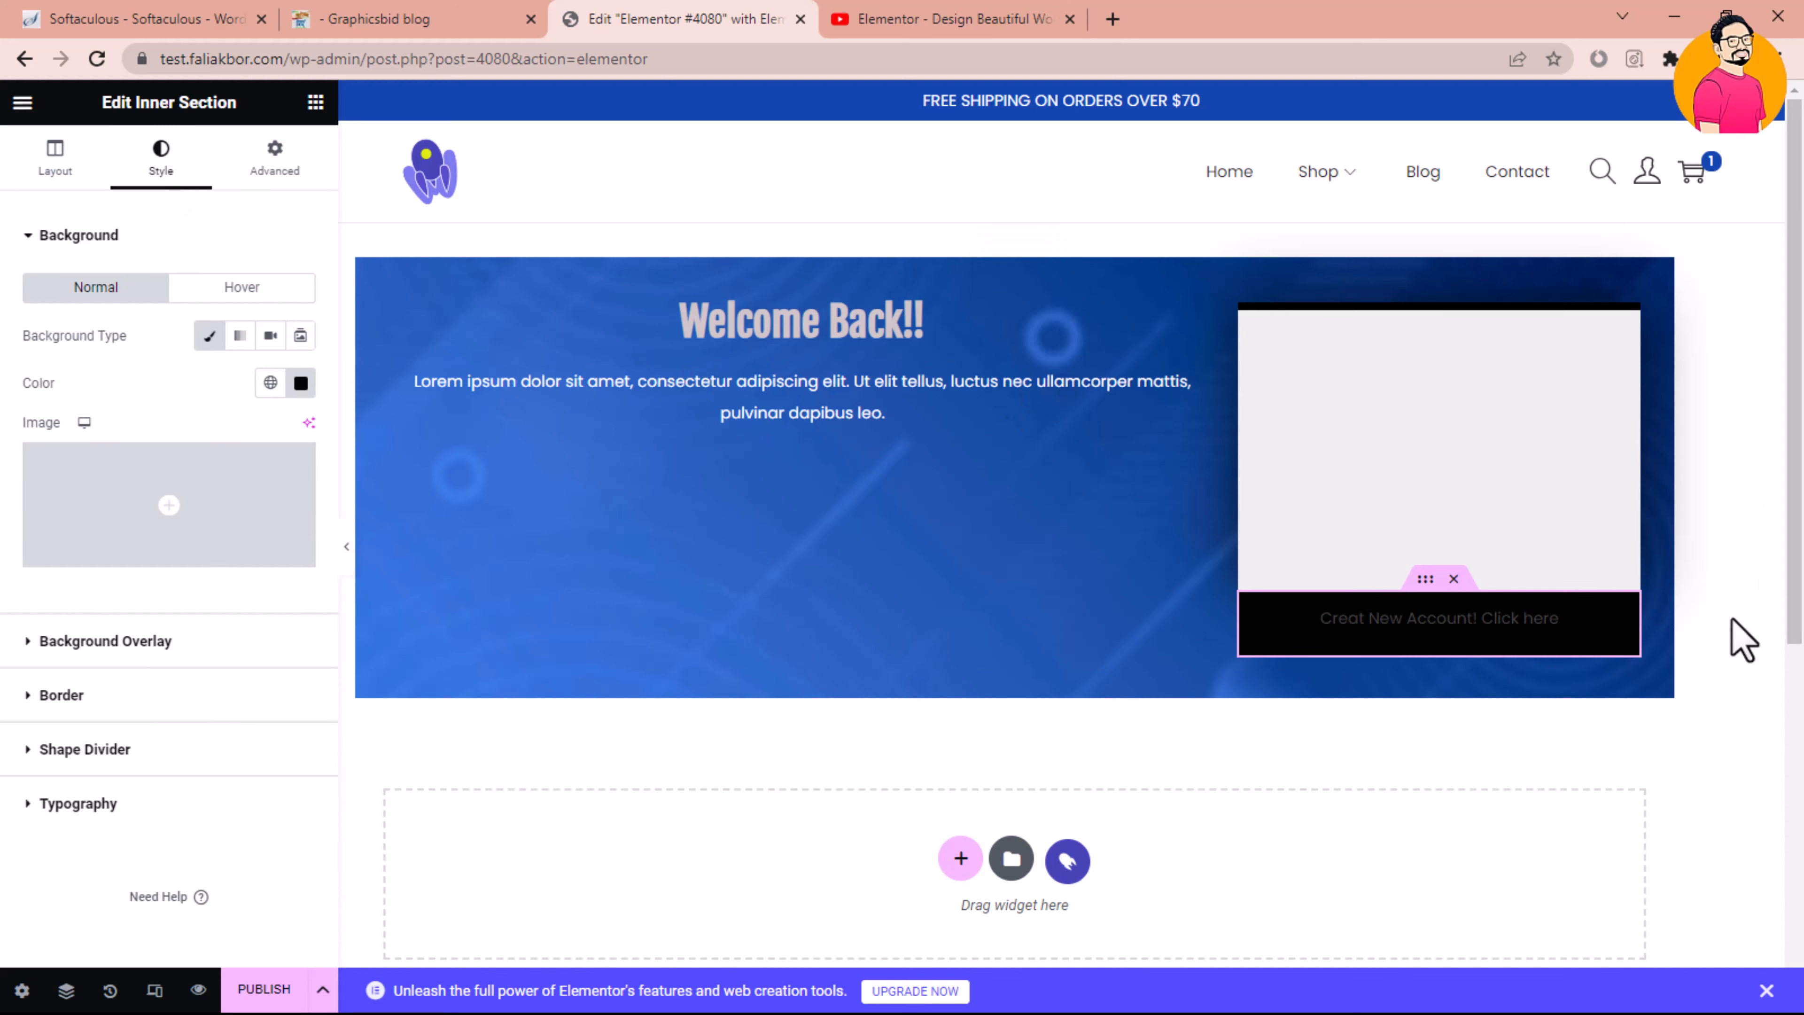
# Make the whole "Creat New Account! Click here" line white
pyautogui.click(1530, 615)
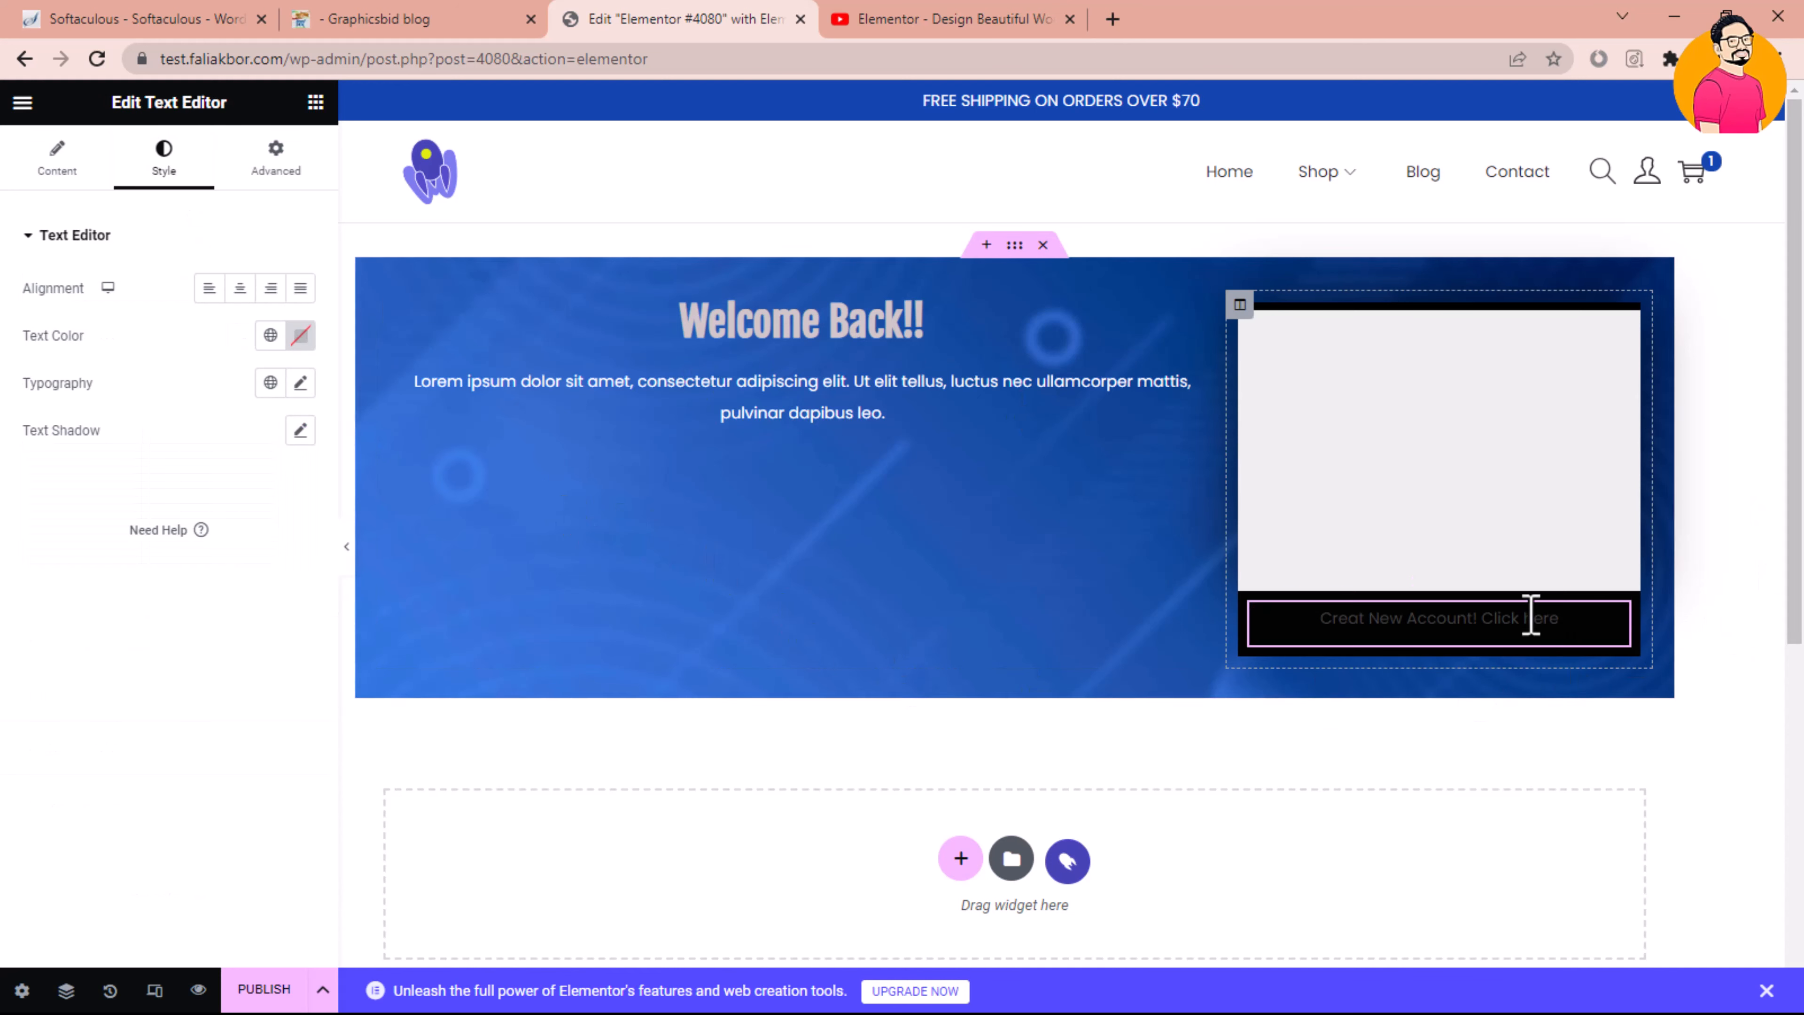
pyautogui.click(20, 160)
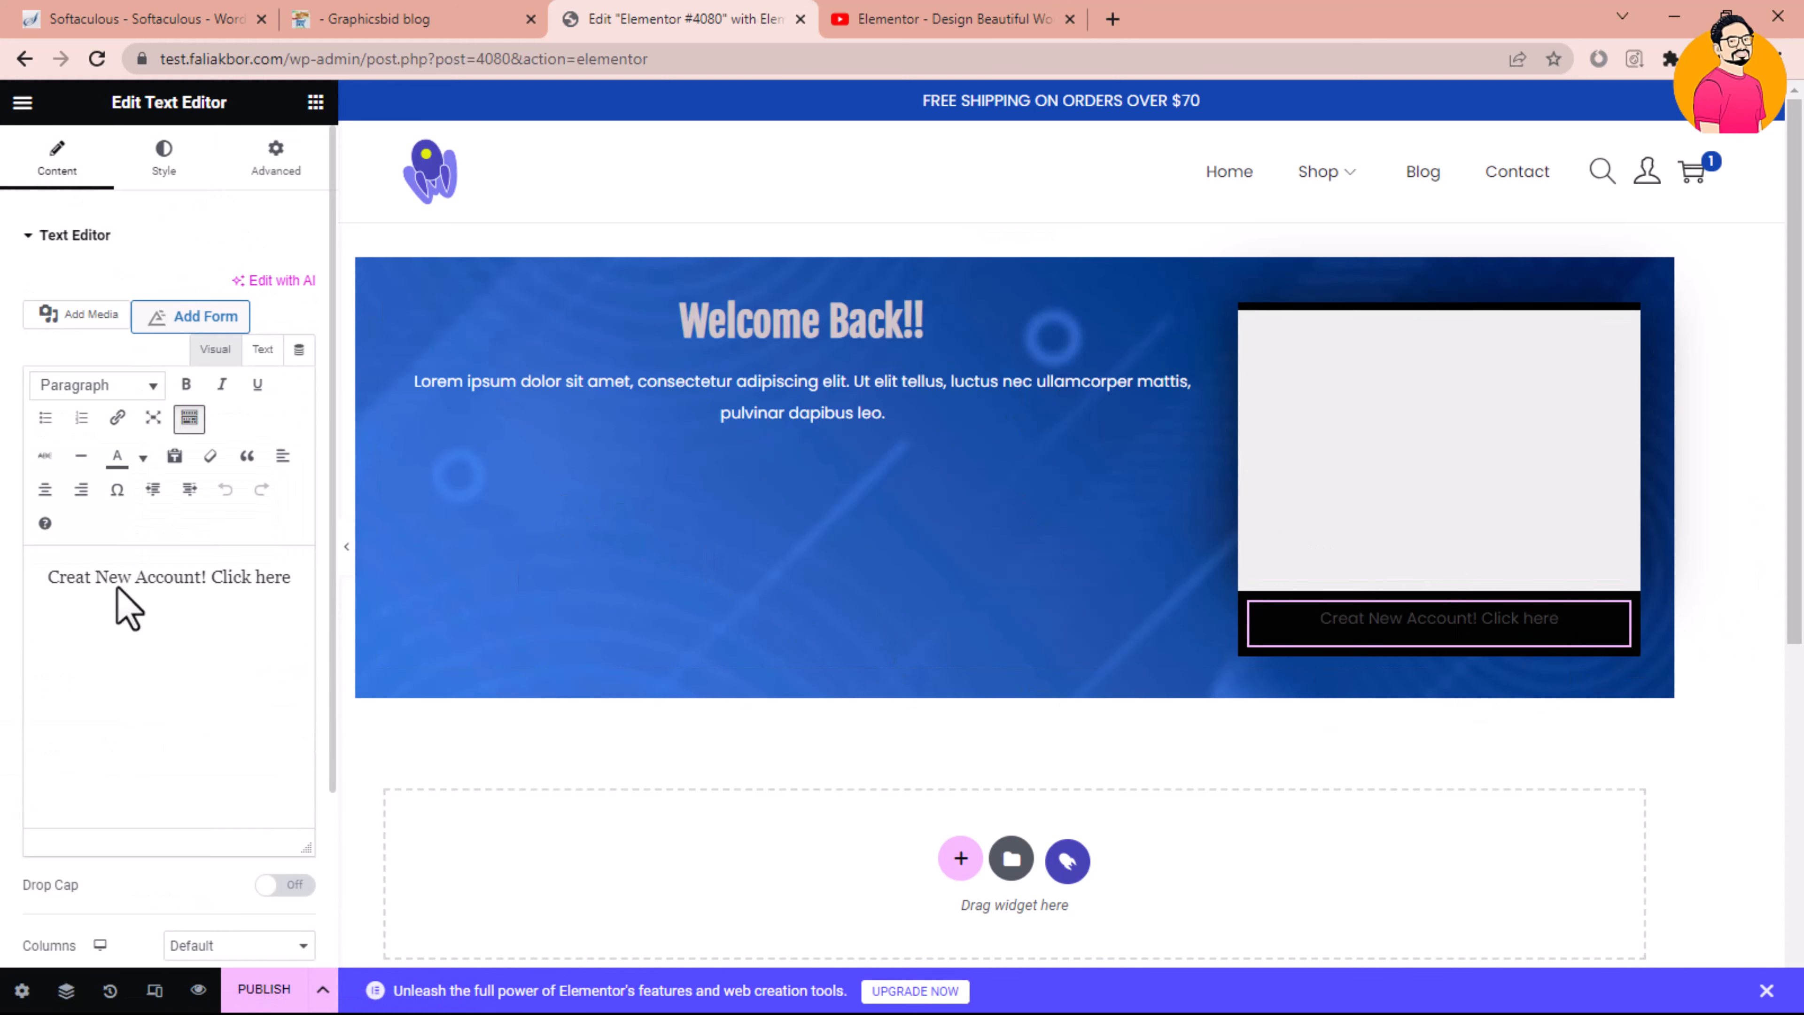
pyautogui.tripleClick(122, 586)
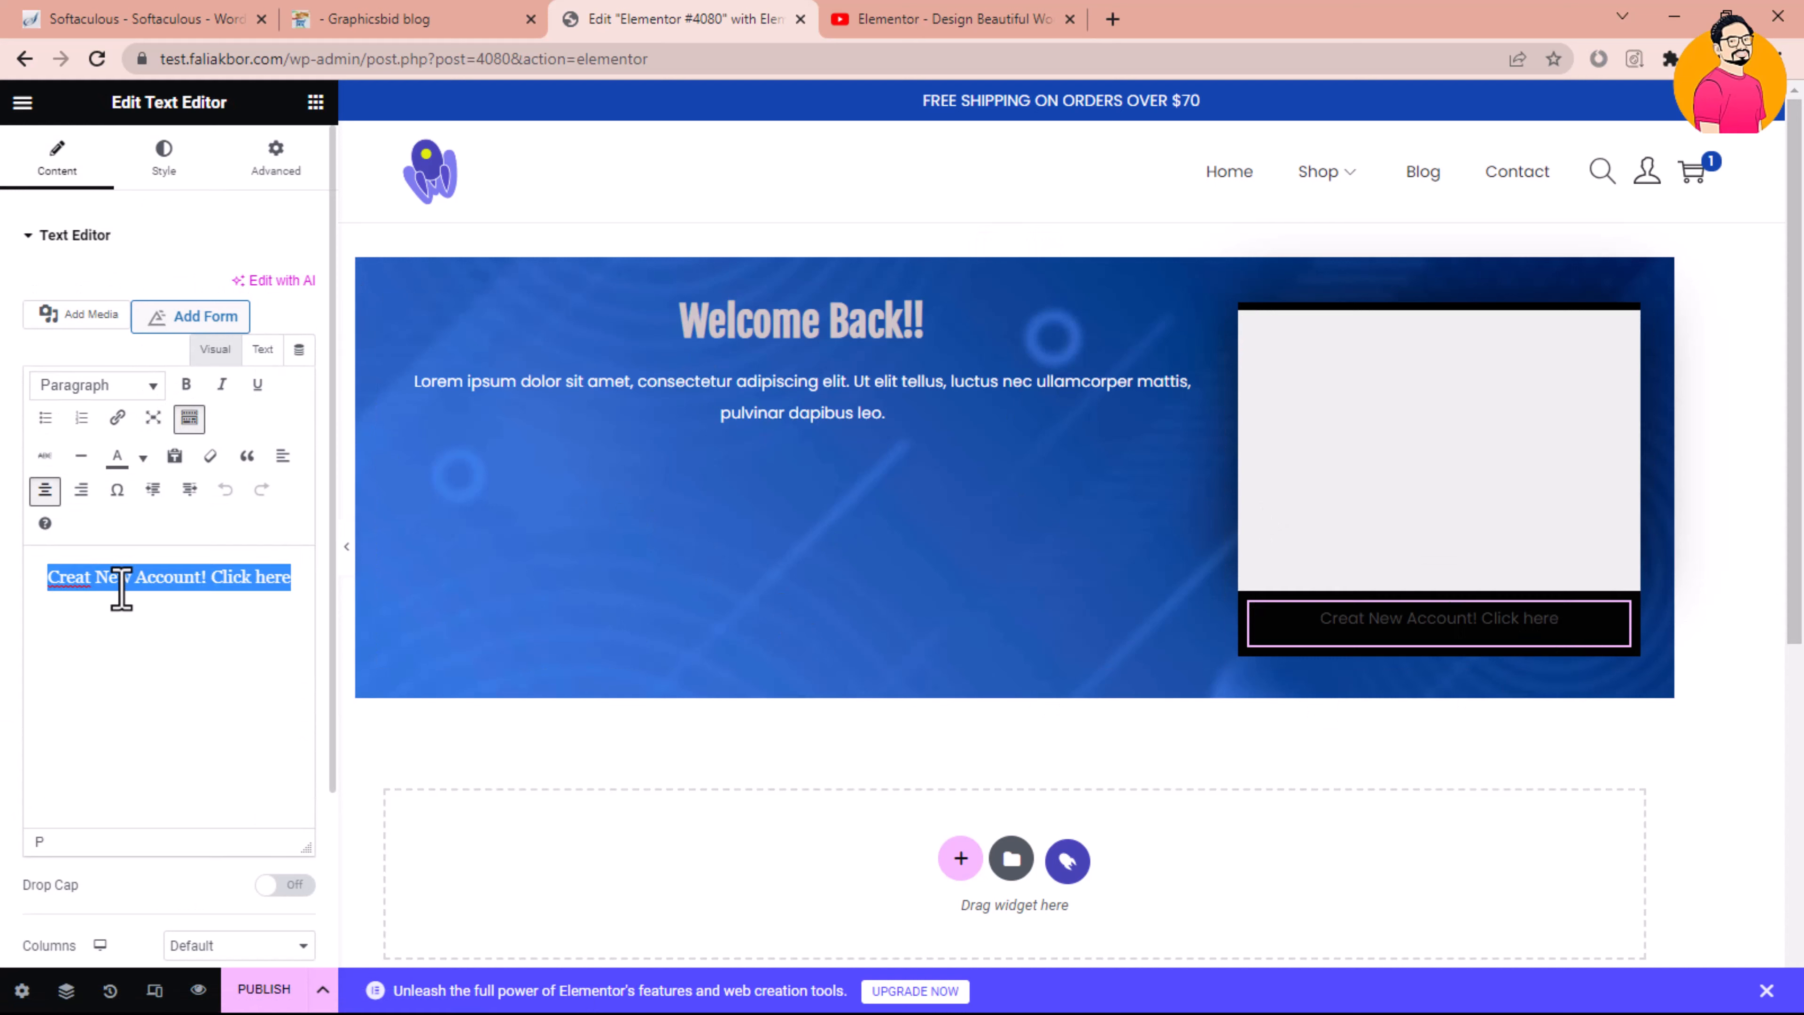
pyautogui.click(143, 457)
pyautogui.click(203, 566)
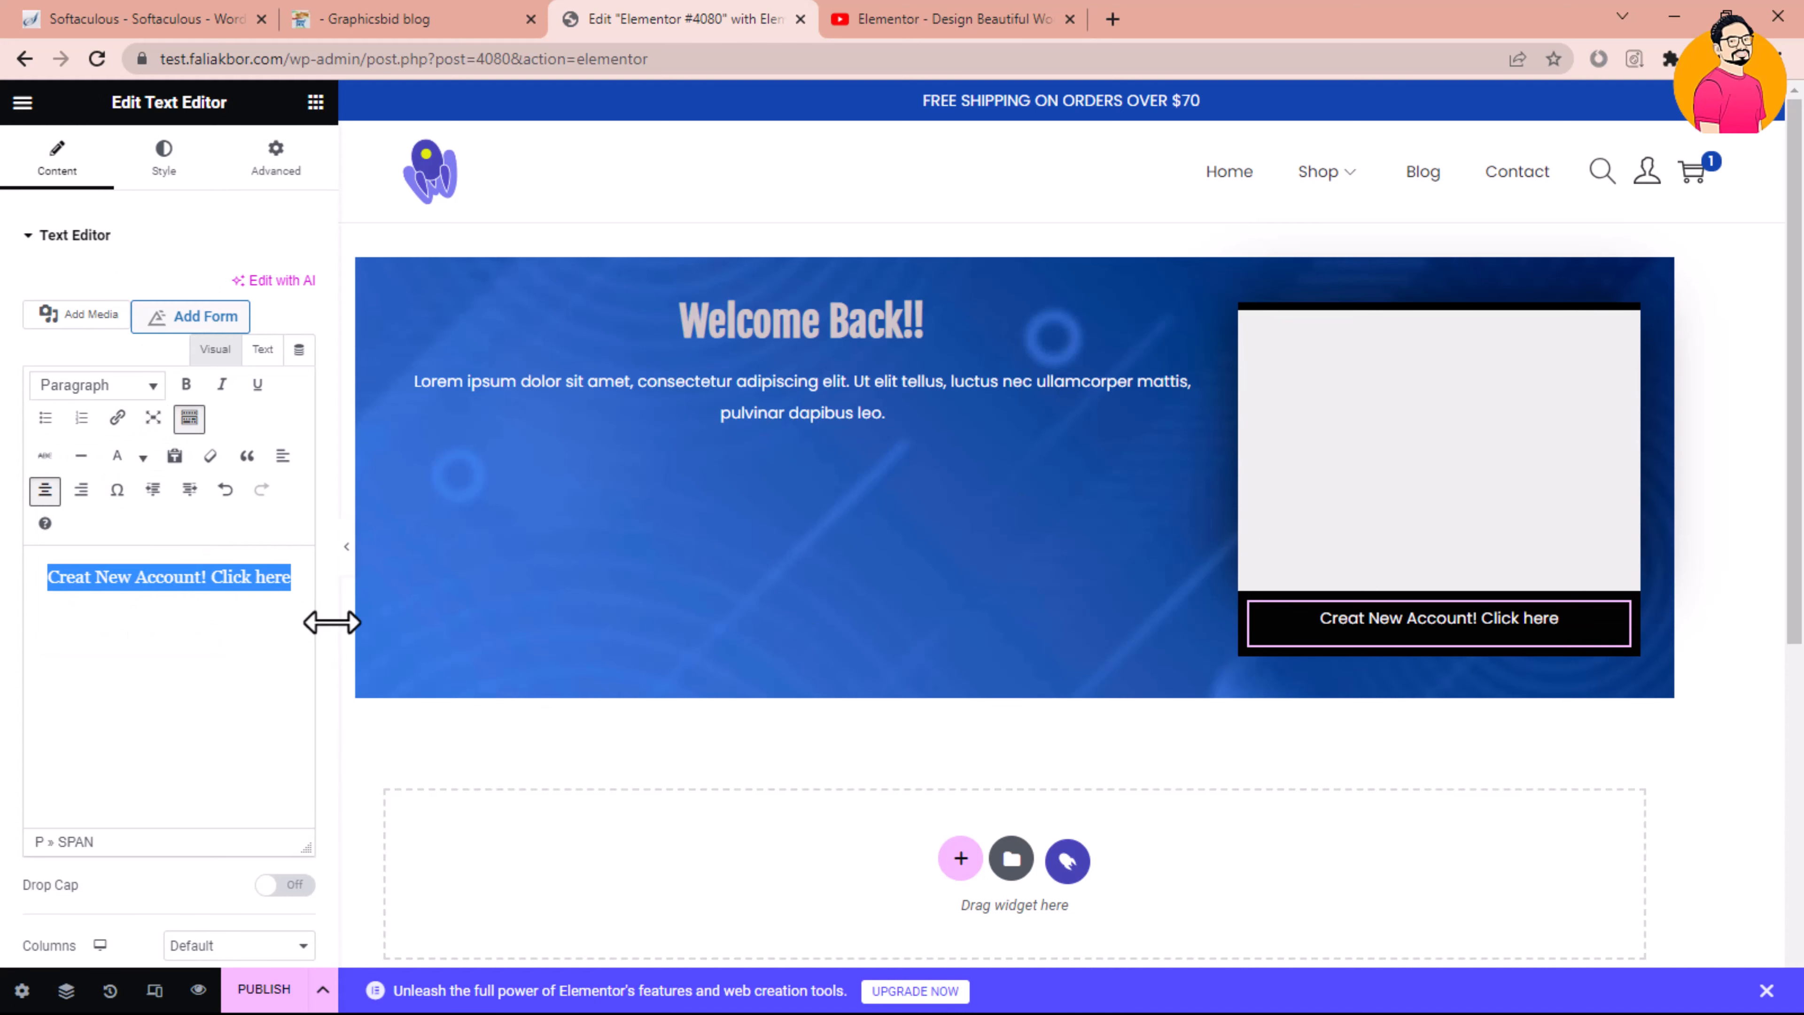
# Publish the page and open the live login page in an incognito window
pyautogui.click(1514, 471)
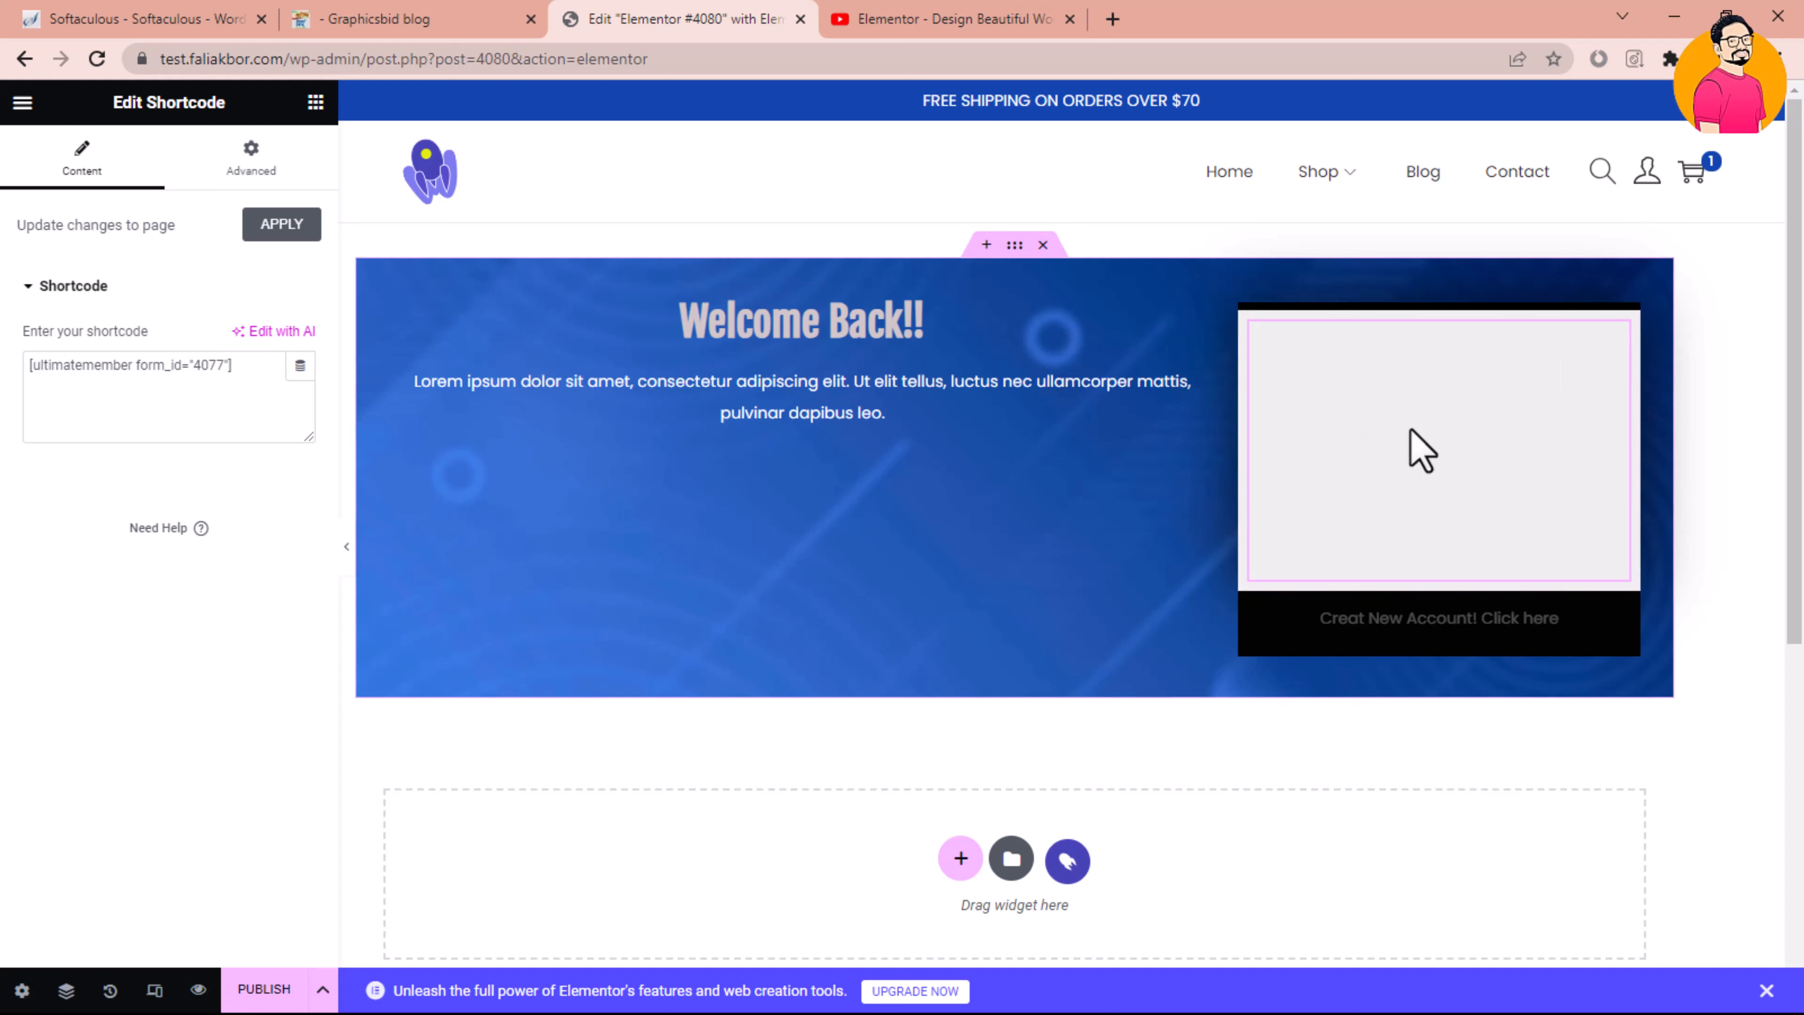
pyautogui.click(287, 985)
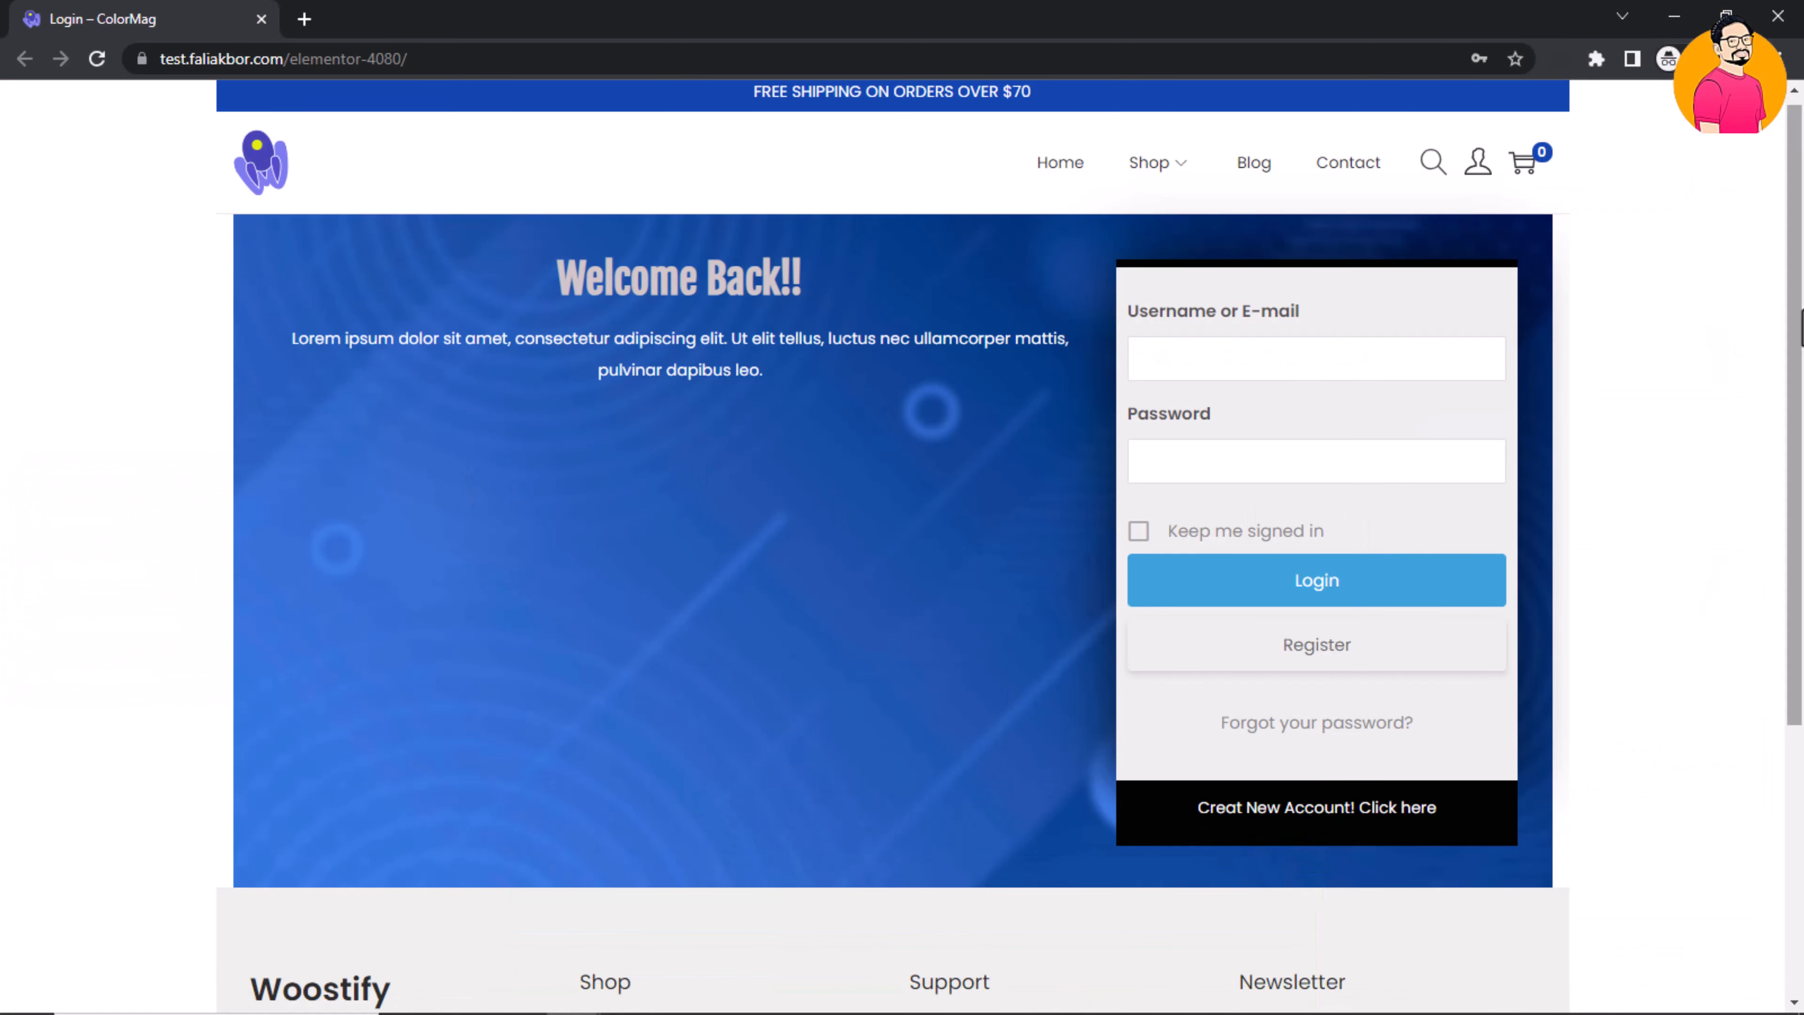
# Test the published login form by filling in the saved e-mail and password and trying its Register button
pyautogui.click(1237, 370)
pyautogui.click(1002, 416)
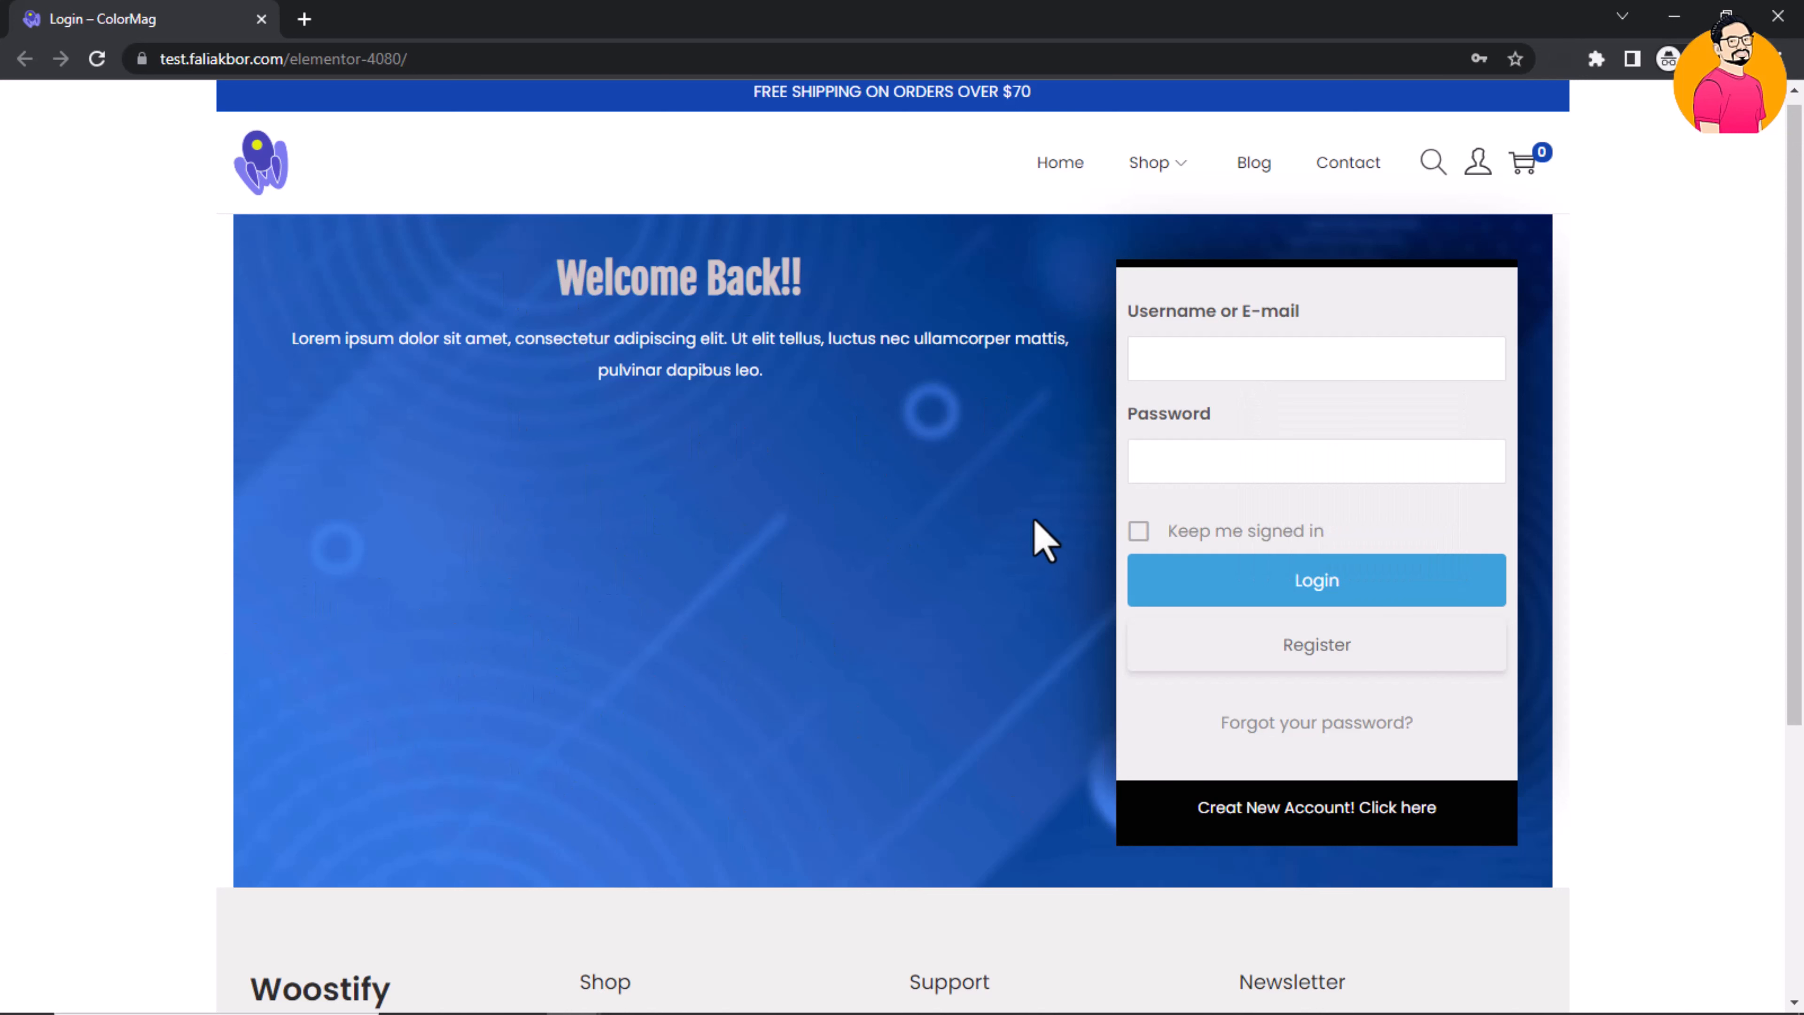
pyautogui.click(1264, 367)
pyautogui.click(1243, 439)
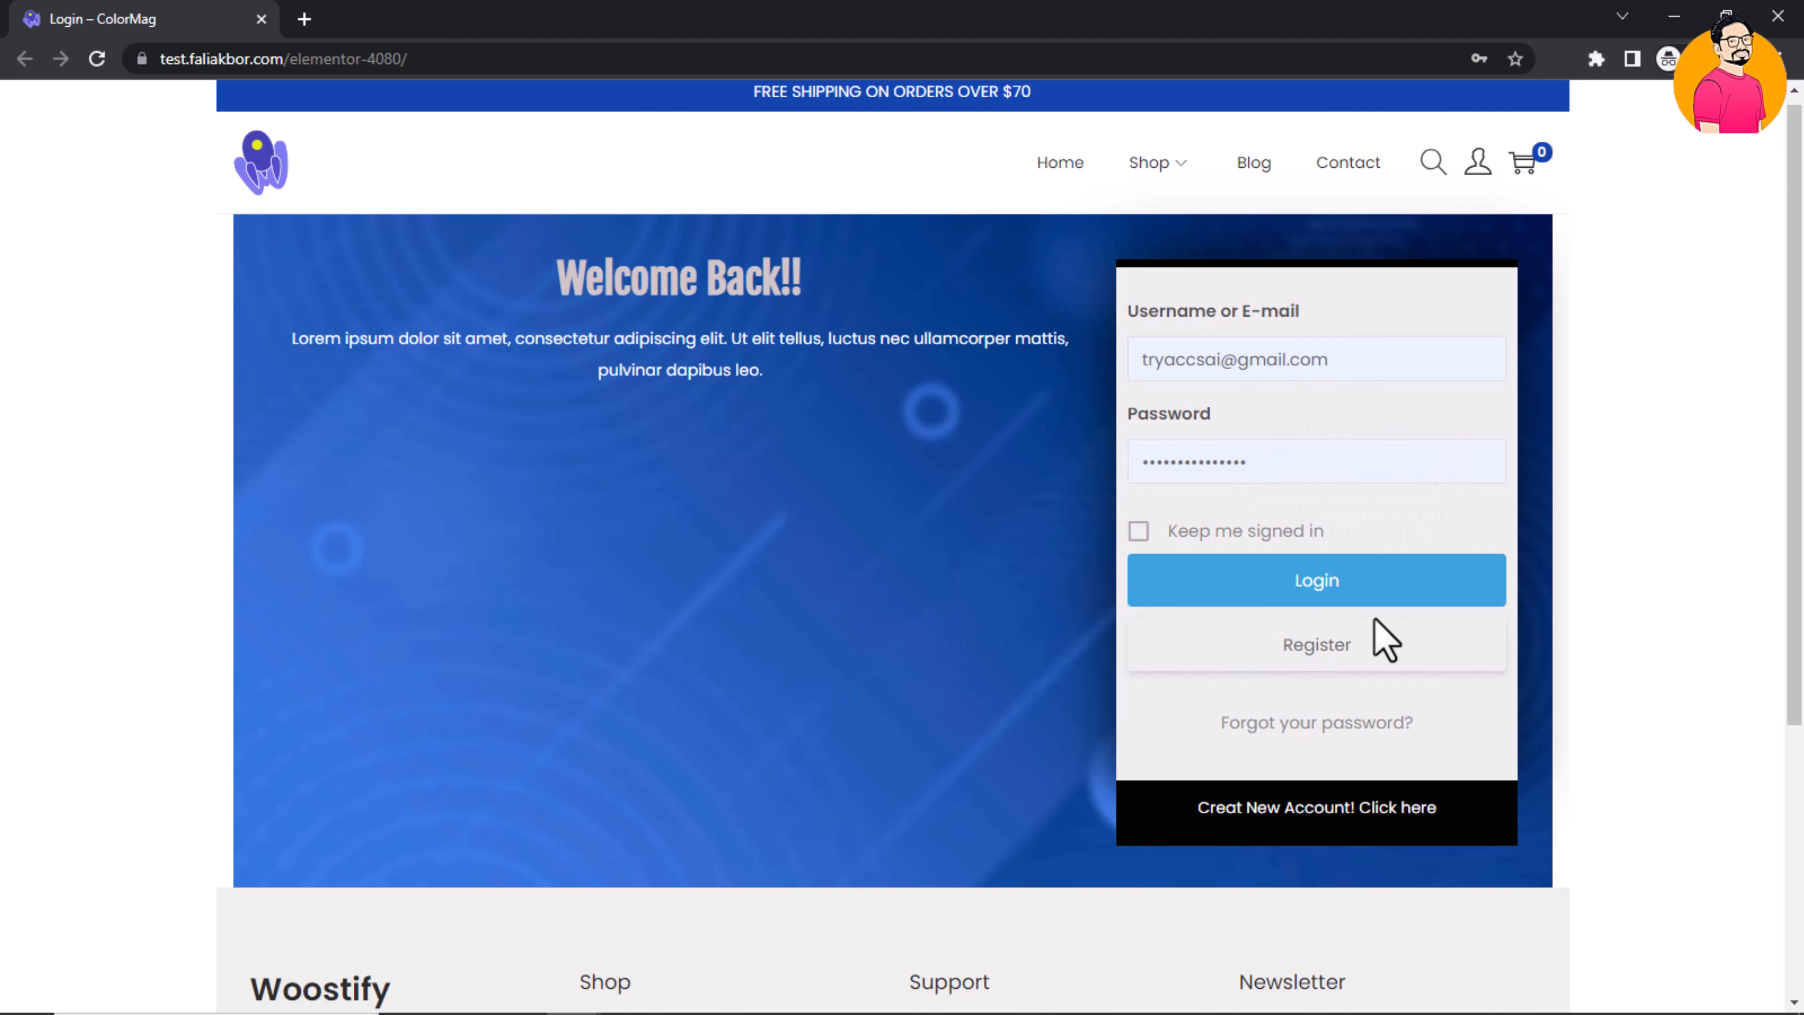
pyautogui.click(1321, 657)
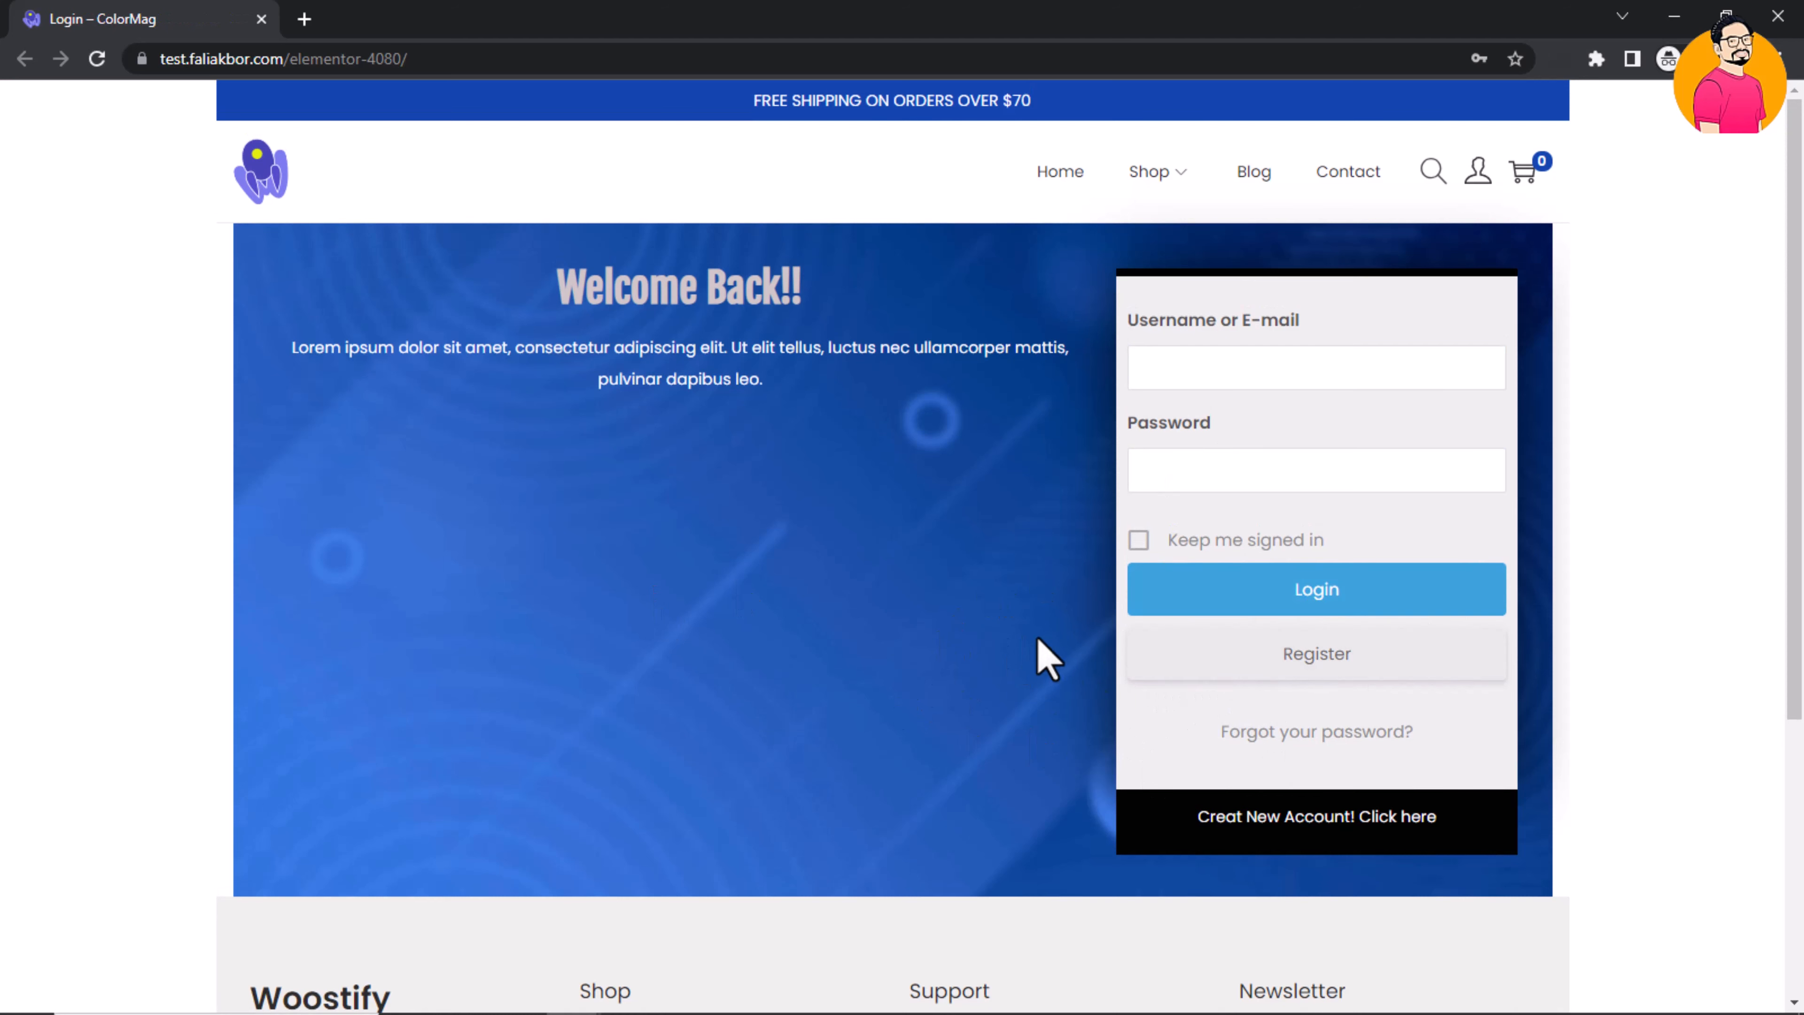
pyautogui.click(1353, 386)
pyautogui.click(660, 555)
# Switch back to the Elementor editor and check the login page's layout in the mobile preview
pyautogui.hotkey('alt', 'Tab')
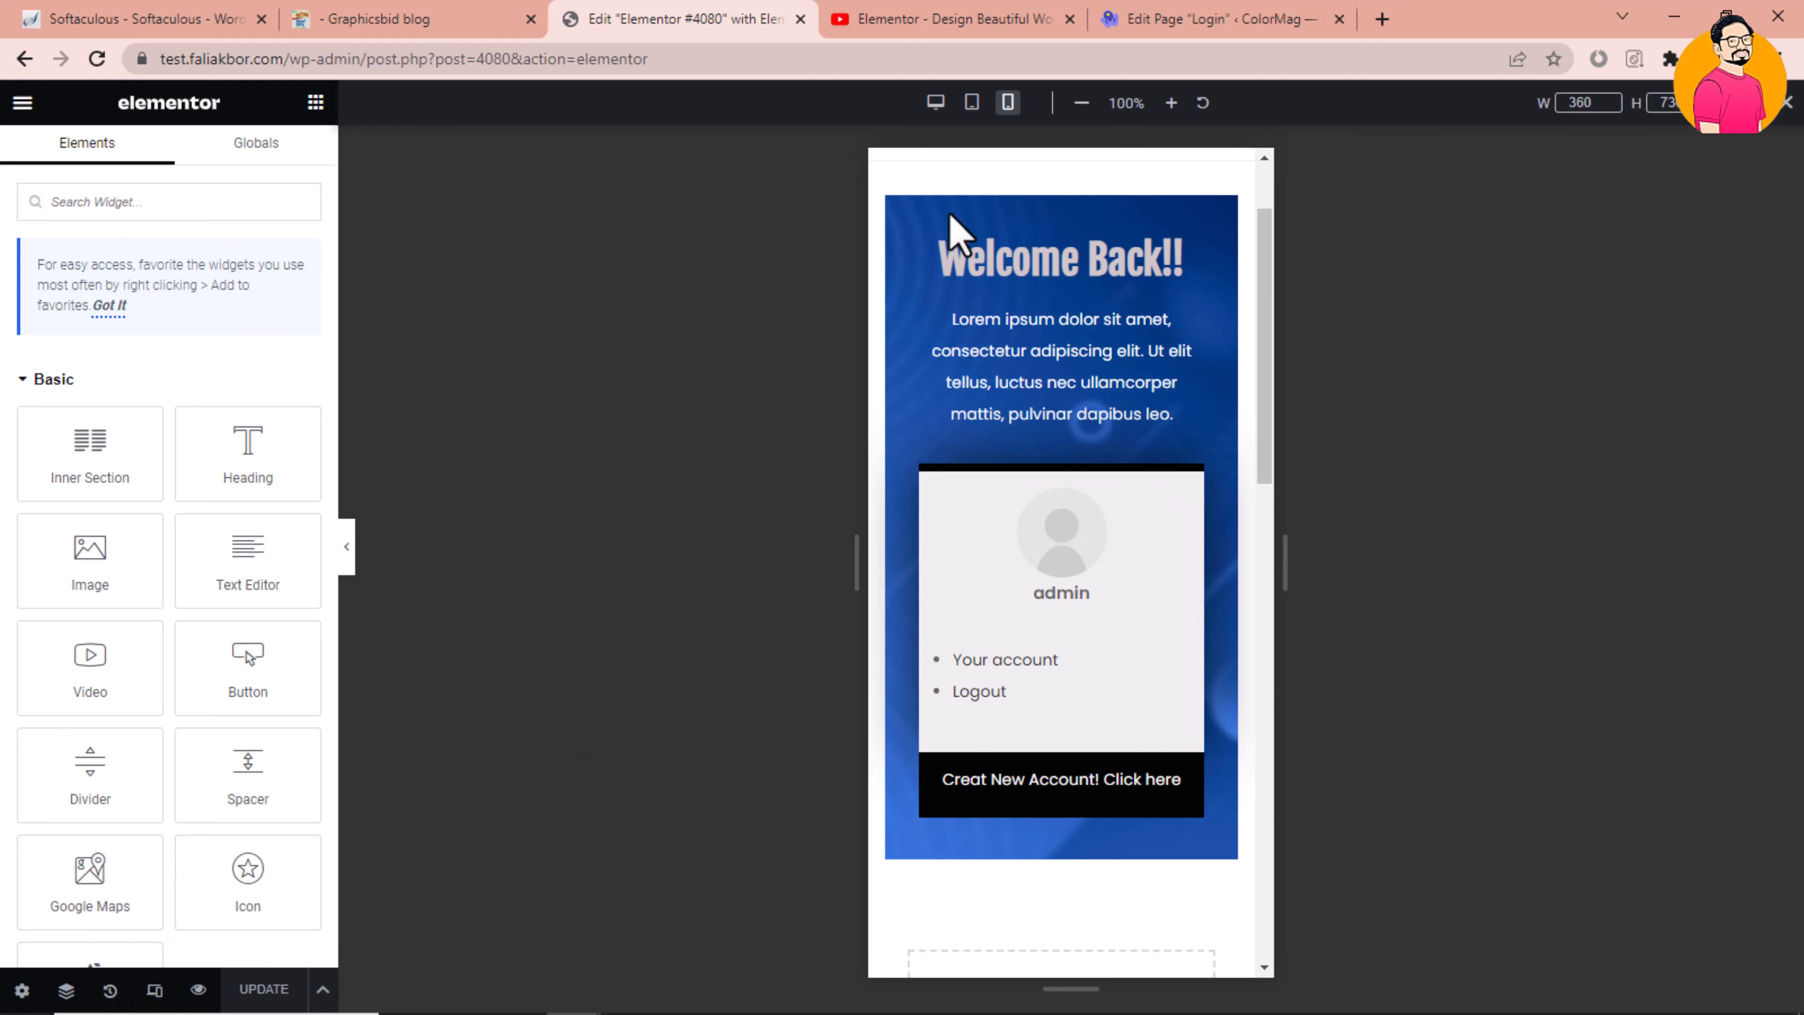
pyautogui.scroll(-2, 1250, 437)
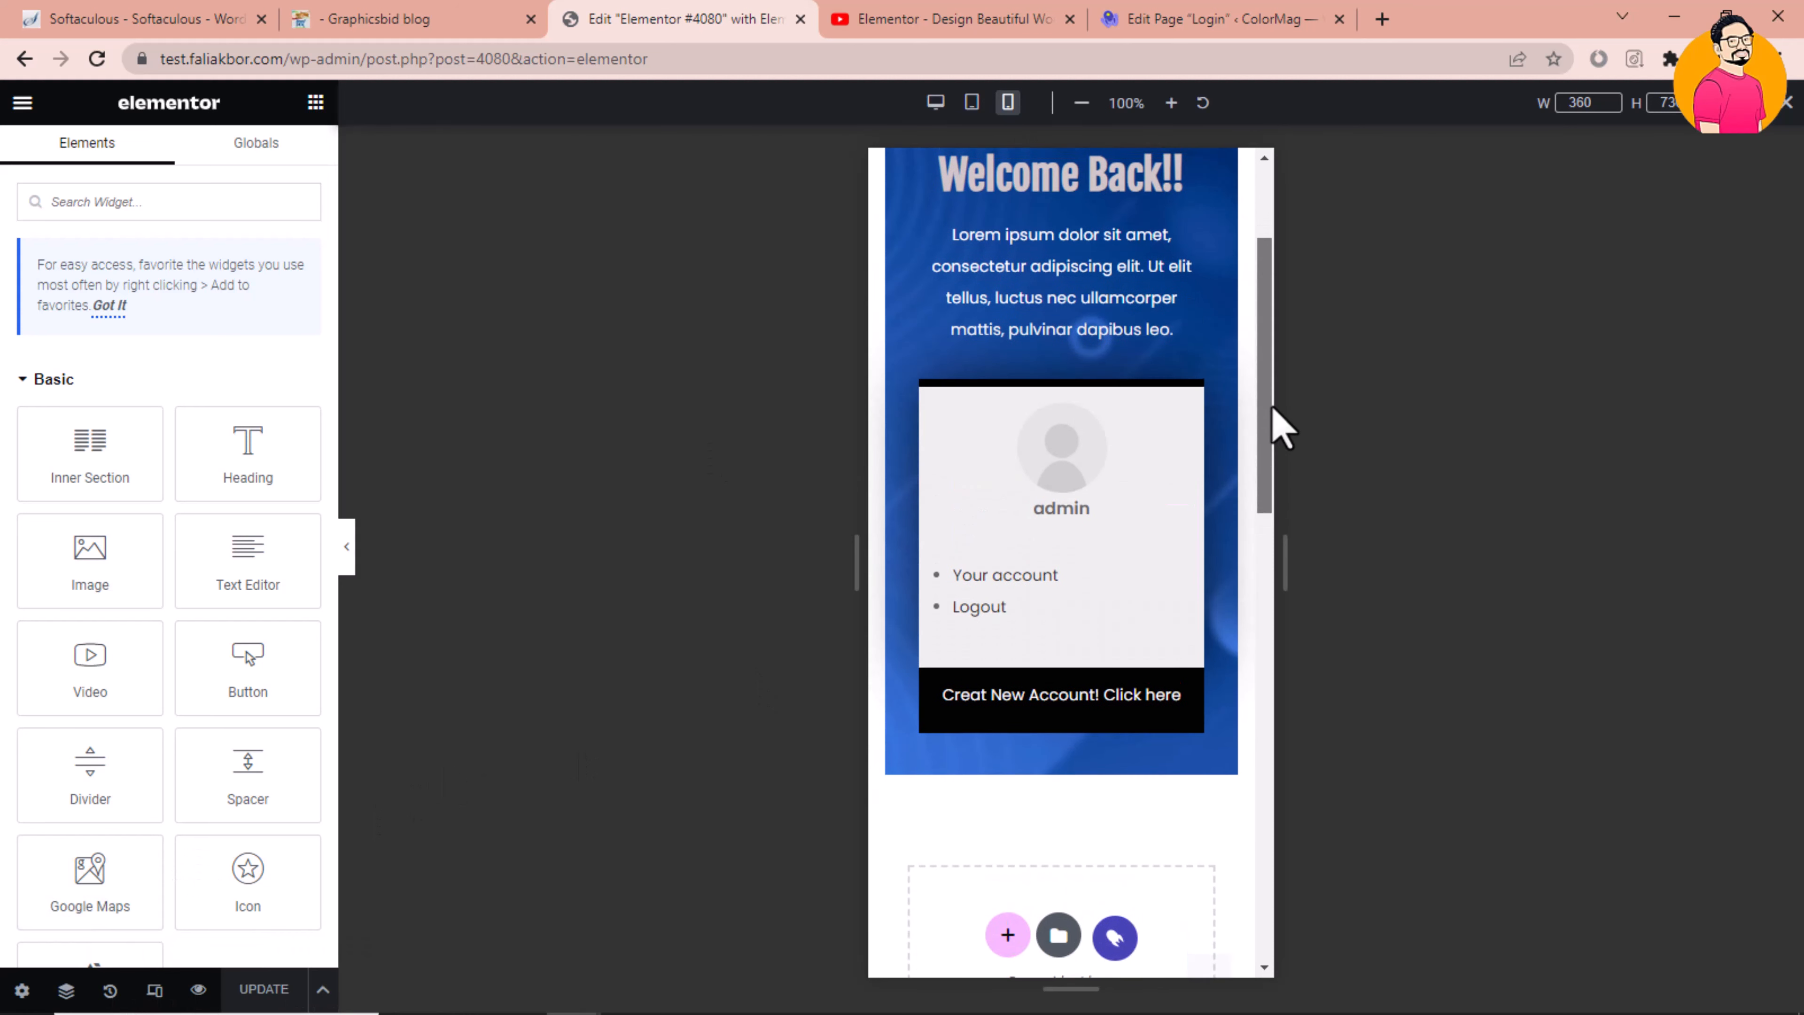
pyautogui.scroll(2, 1268, 440)
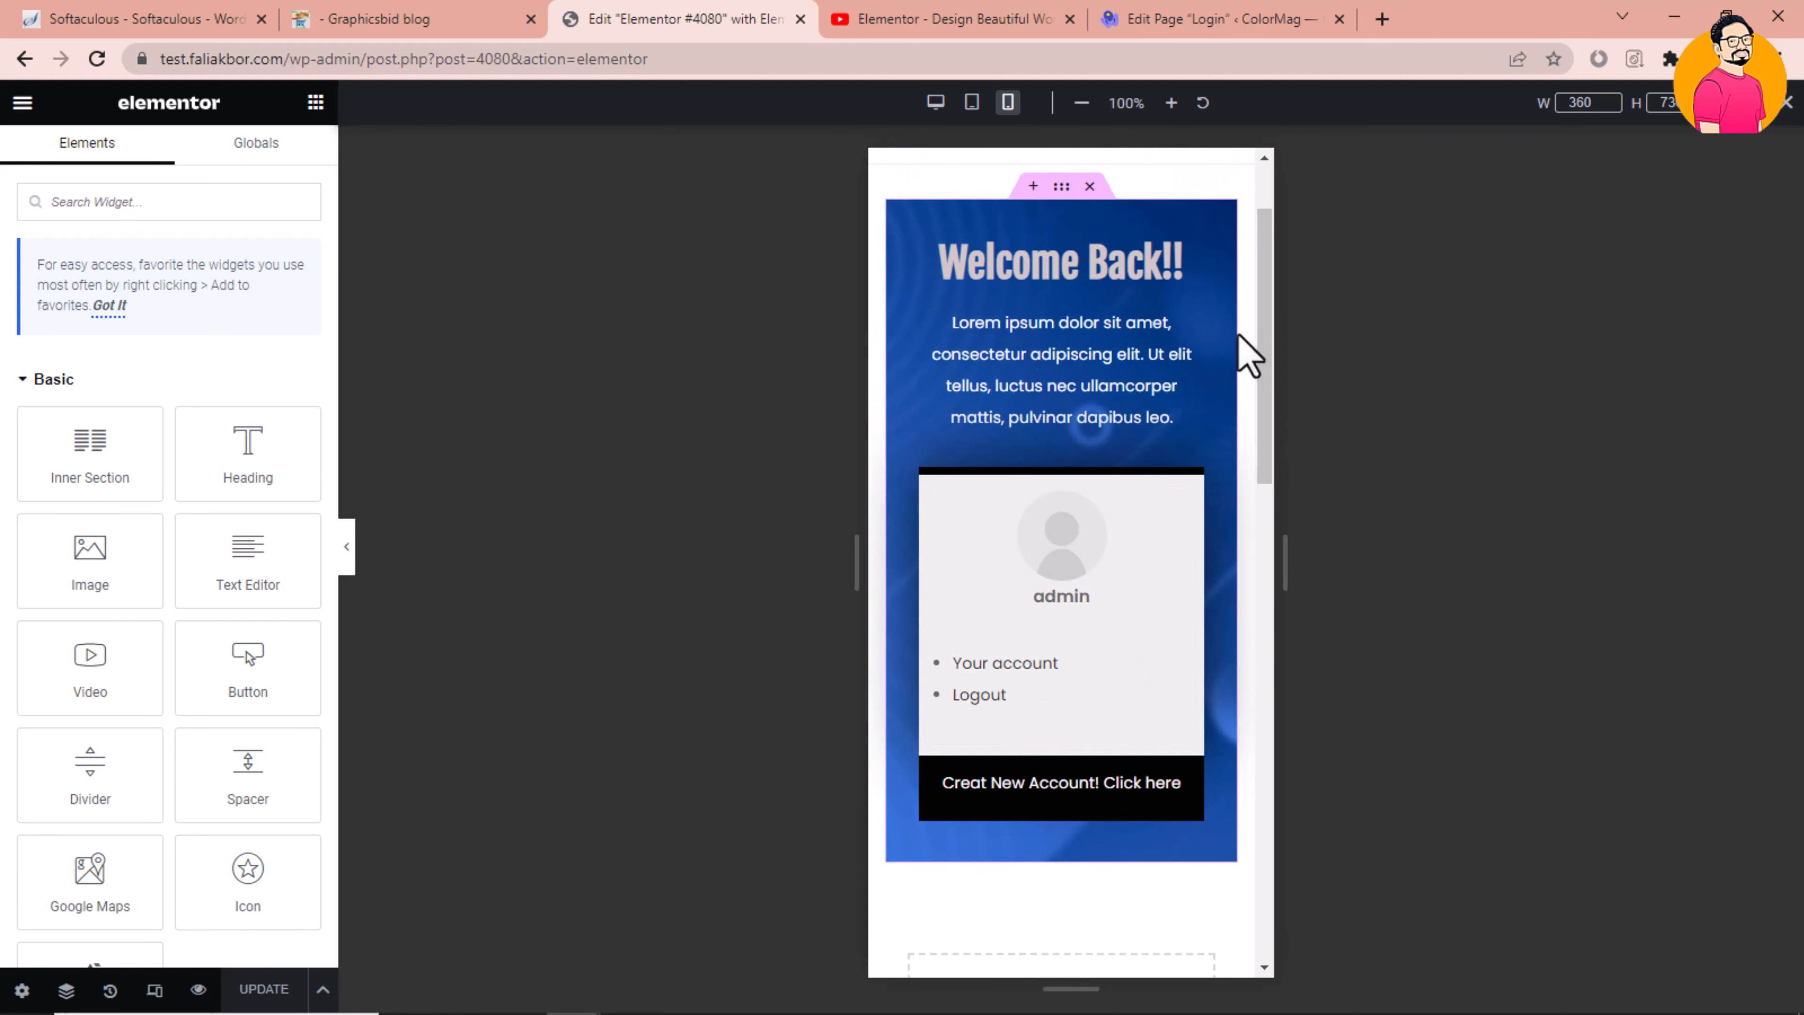
pyautogui.moveTo(1255, 371); pyautogui.dragTo(1261, 306)
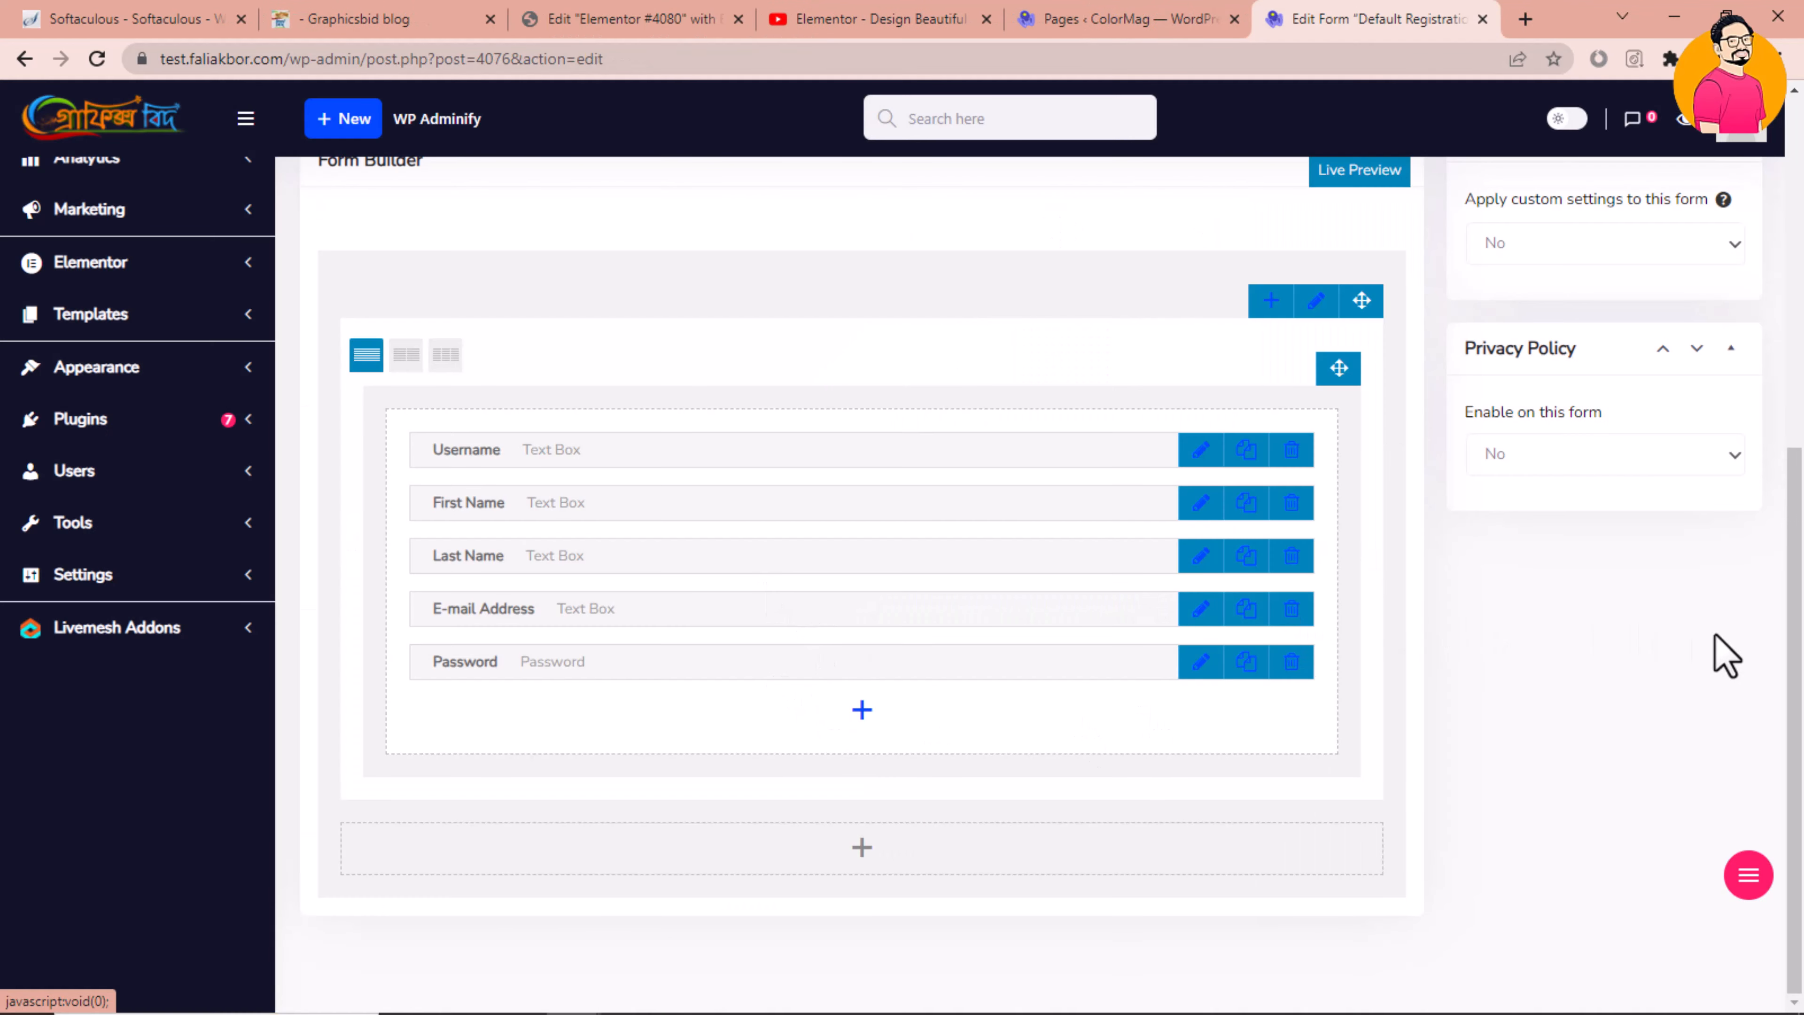
# Copy the shortcode of the Default Registration form
pyautogui.scroll(1, 1719, 650)
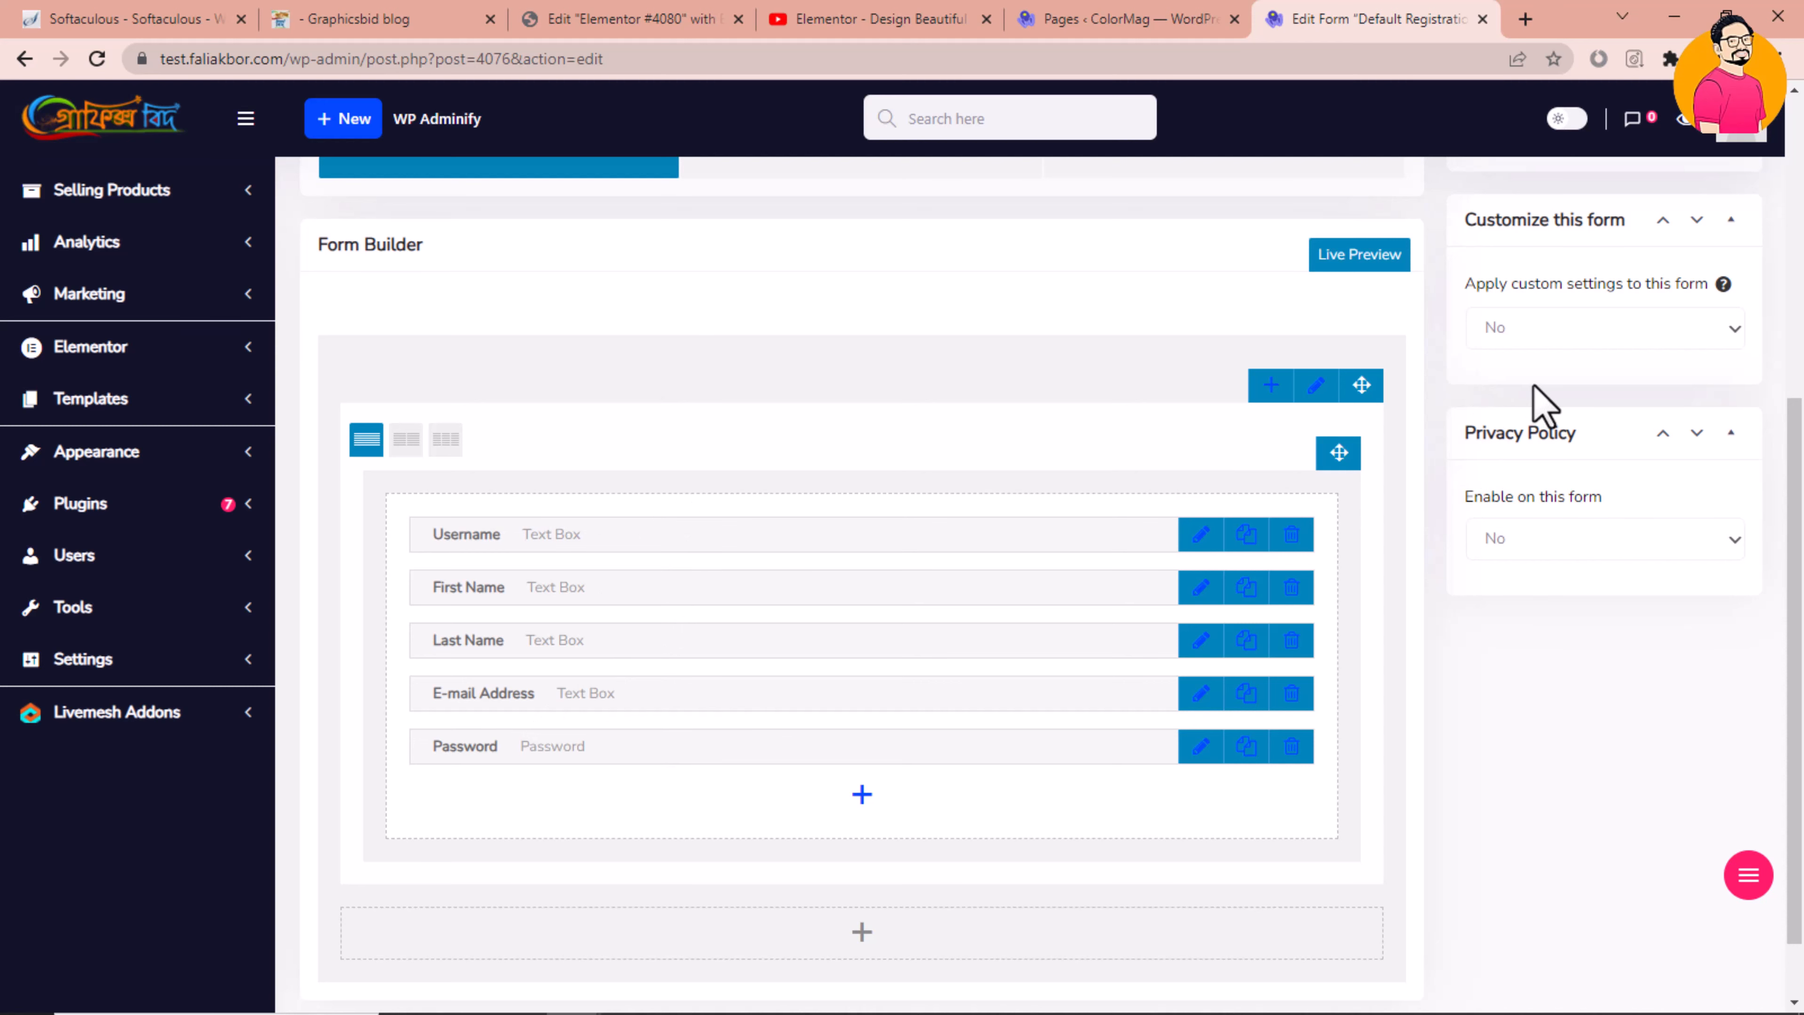
pyautogui.scroll(6, 1591, 434)
pyautogui.scroll(-1, 1712, 471)
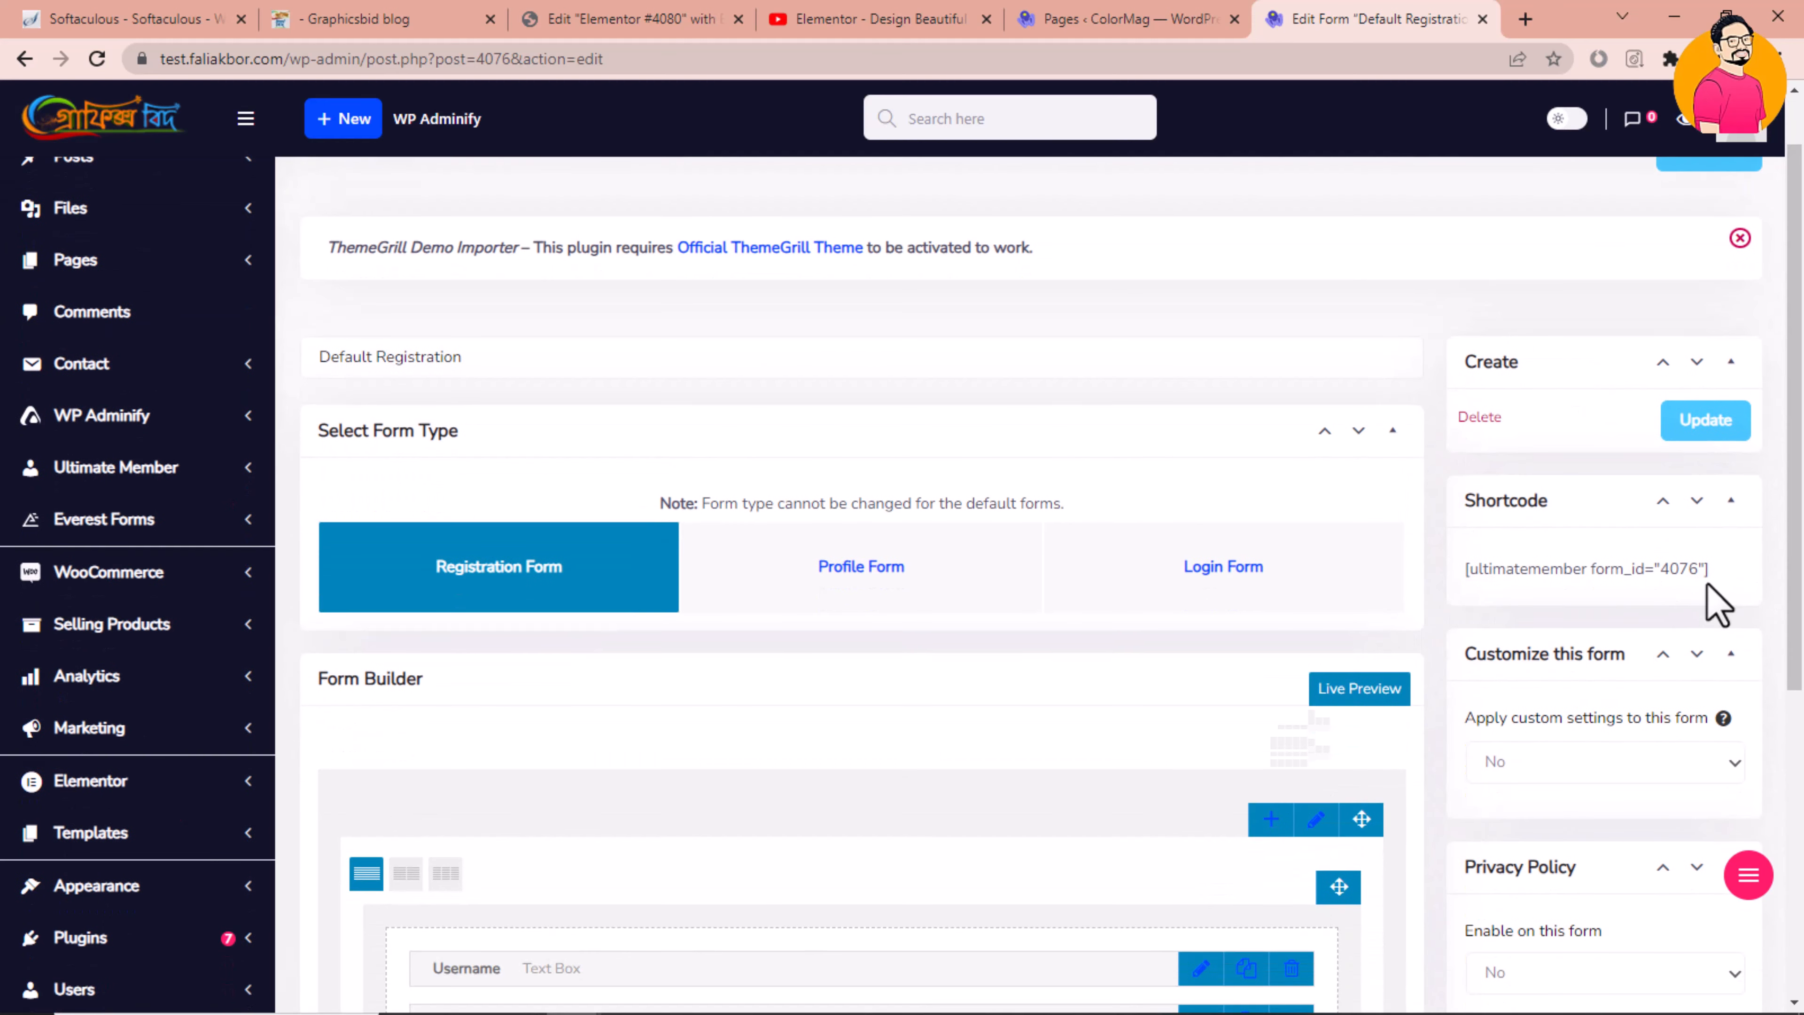
pyautogui.tripleClick(1636, 579)
# Create a new page titled "Regester" from the WordPress pages list and open it for editing with Elementor
pyautogui.hotkey('ctrl', 'shift', 'Tab')
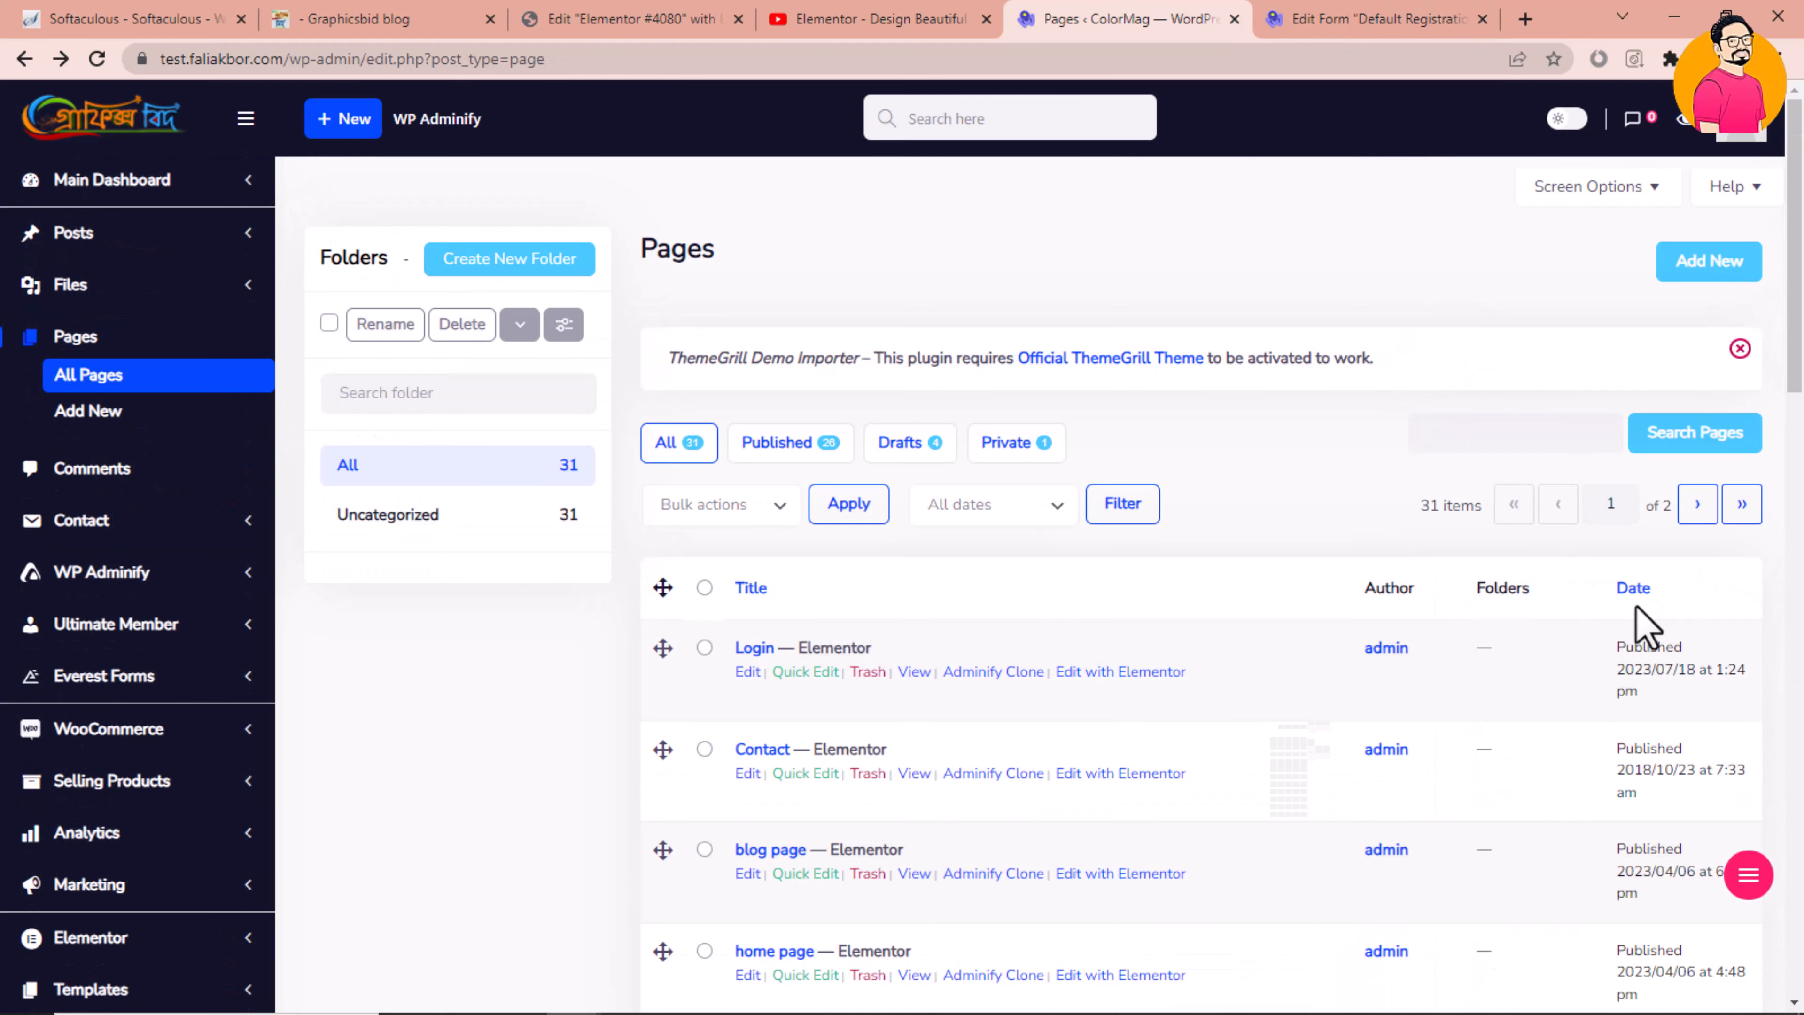
pyautogui.click(1720, 263)
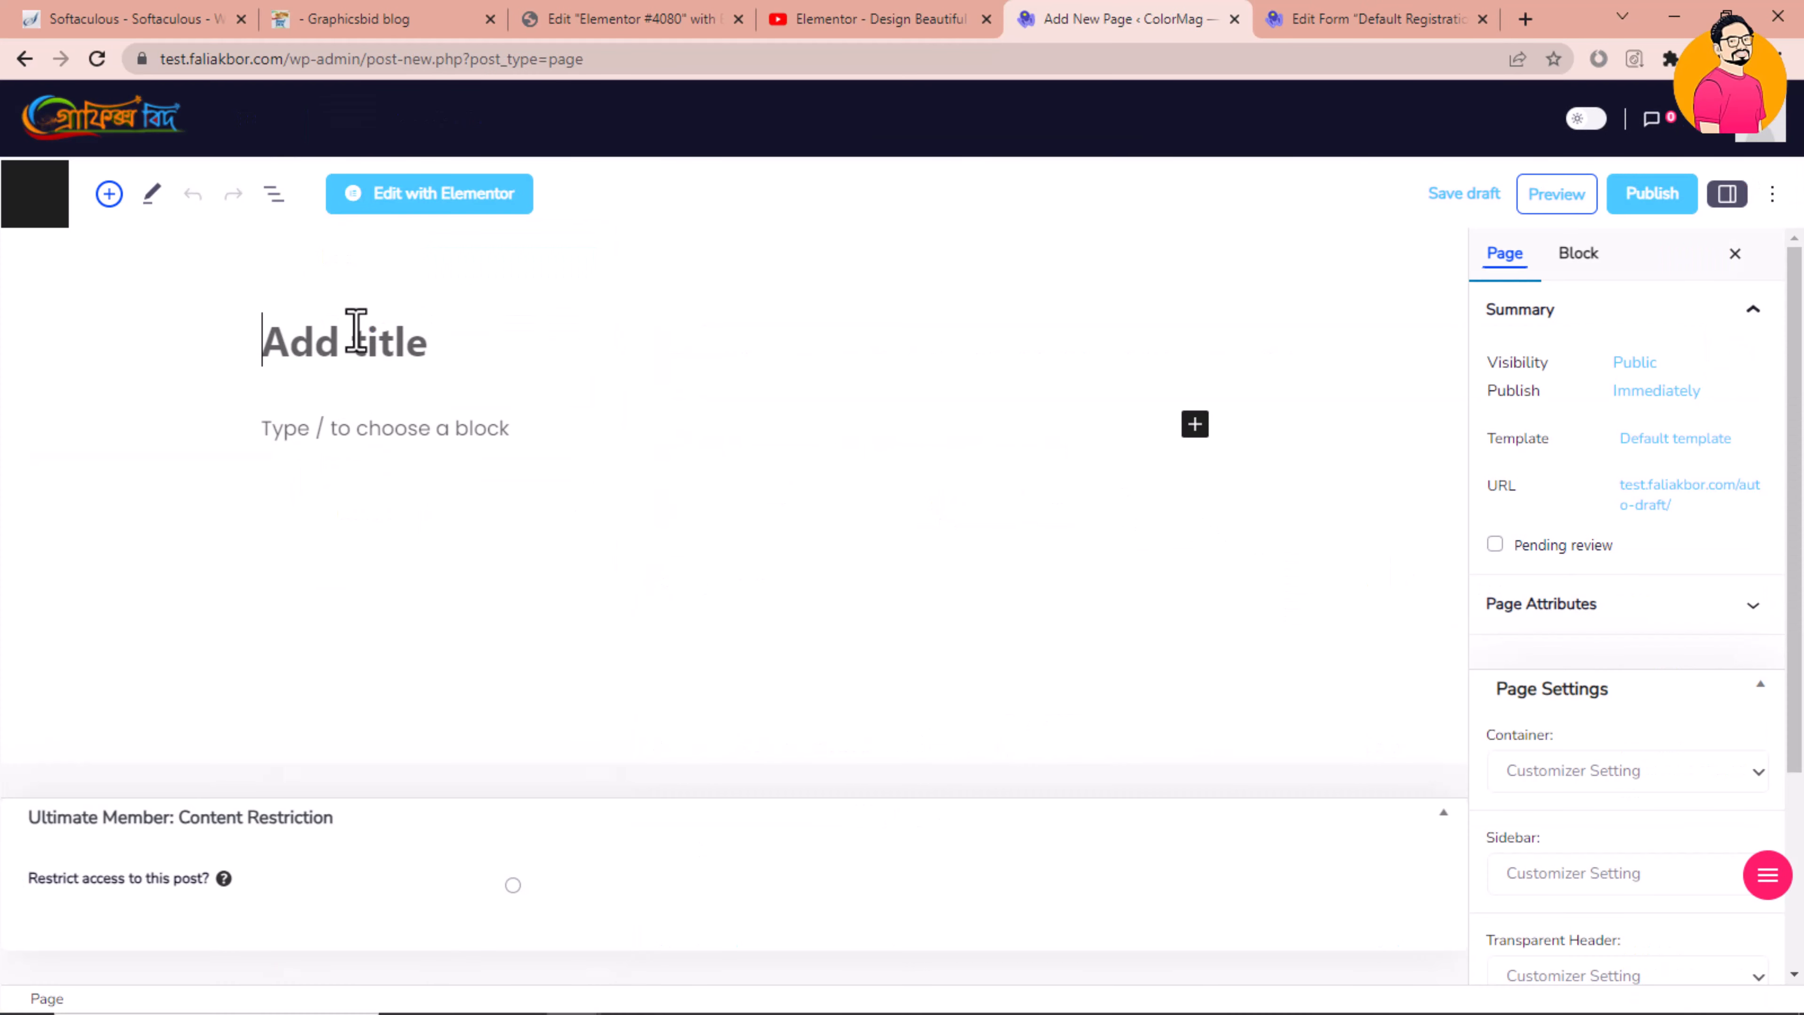
pyautogui.write('Regester')
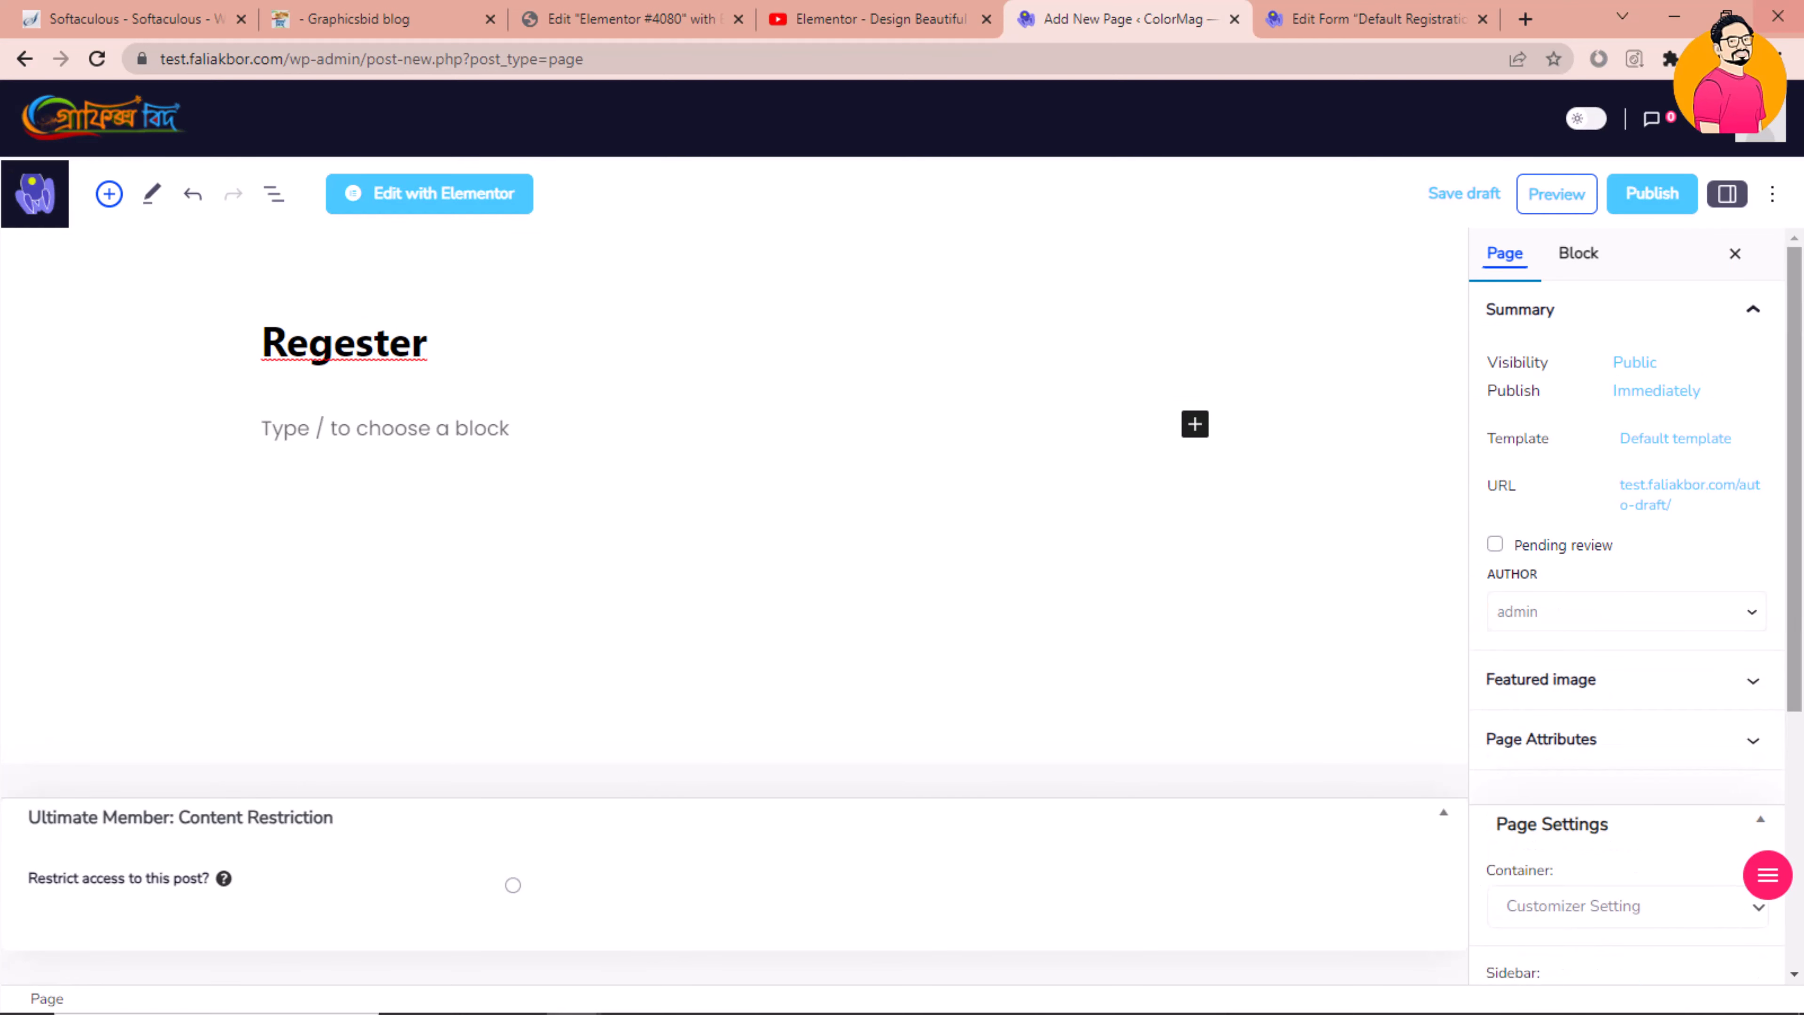
pyautogui.click(505, 214)
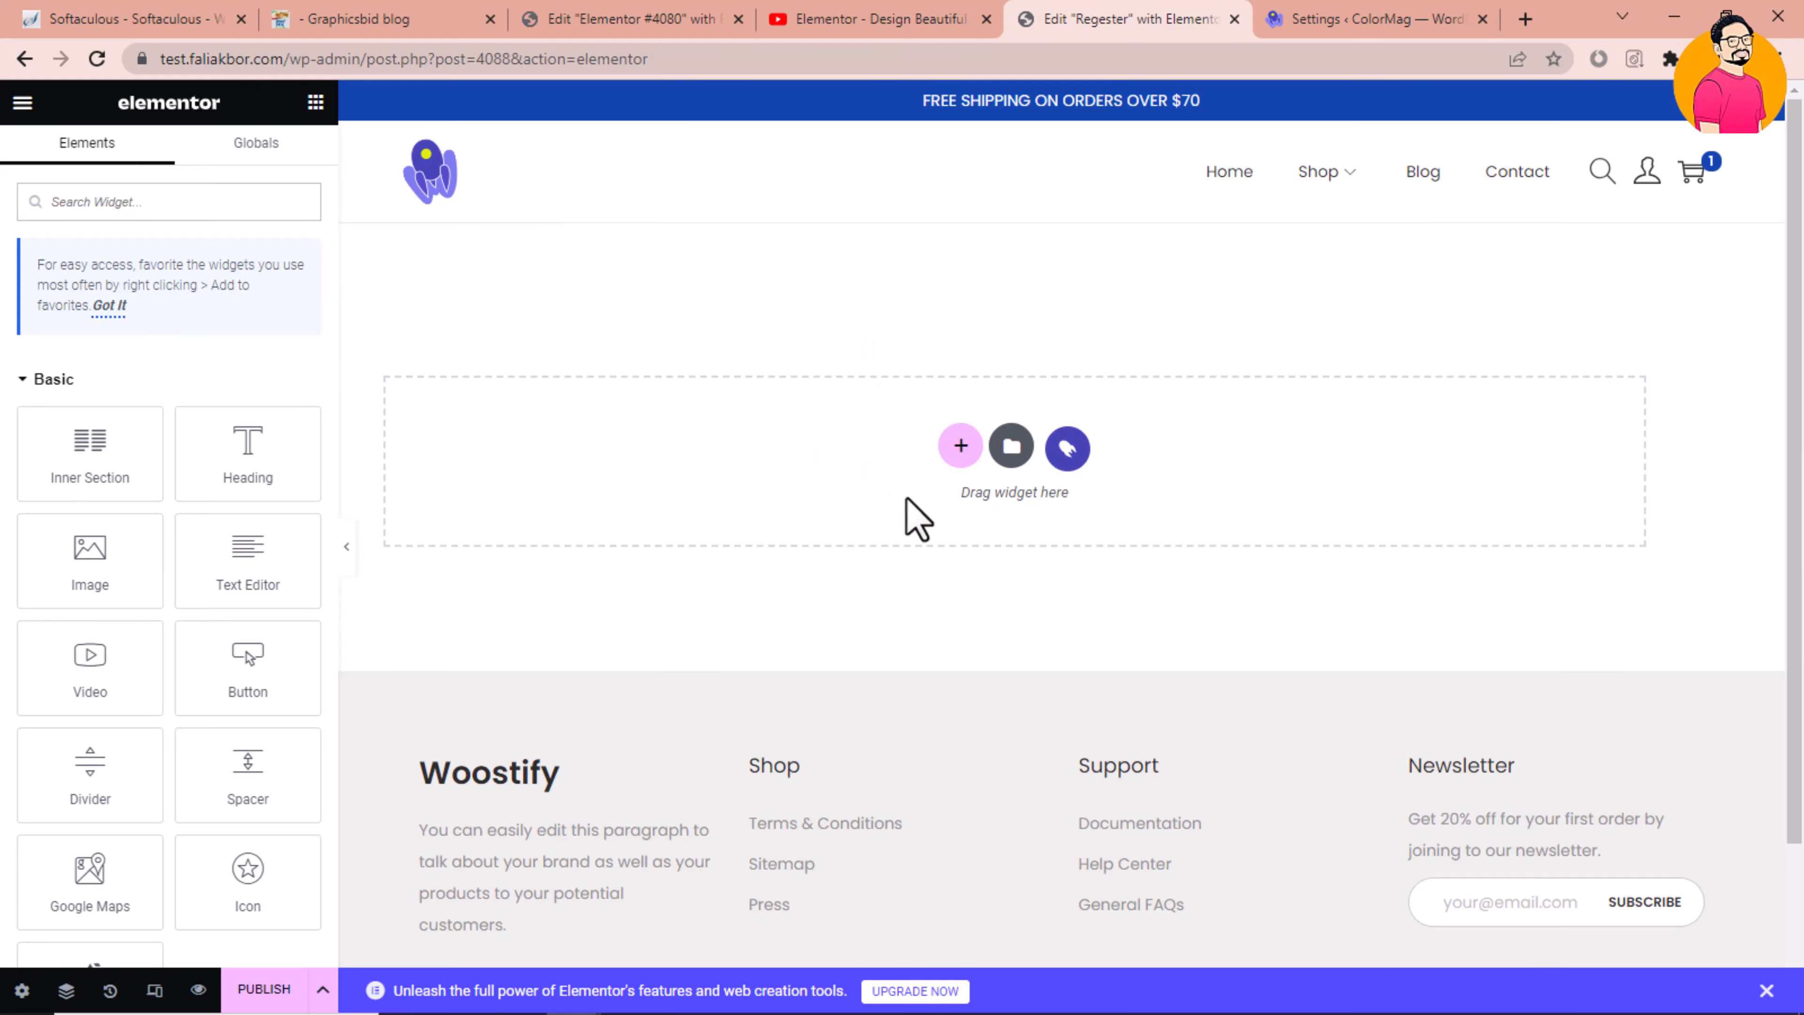
# Add a single-column section to the page and give it the blue patterned image as its classic background
pyautogui.click(960, 448)
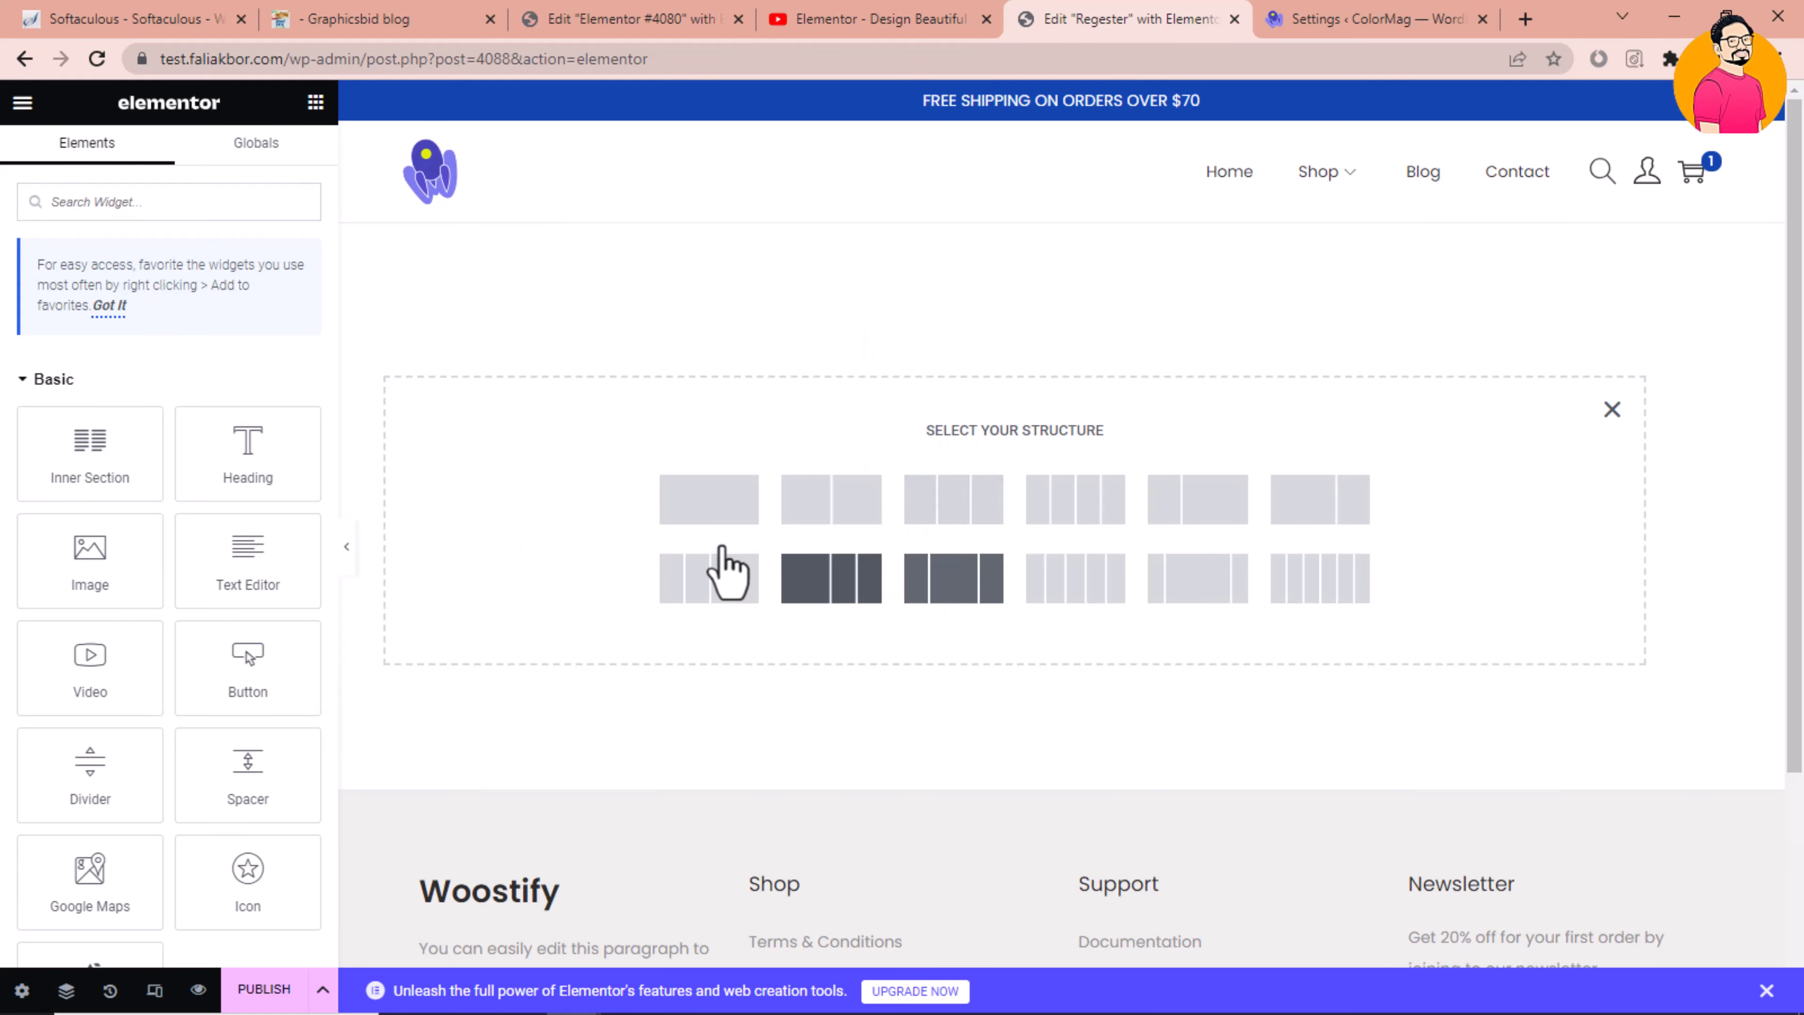
pyautogui.click(686, 508)
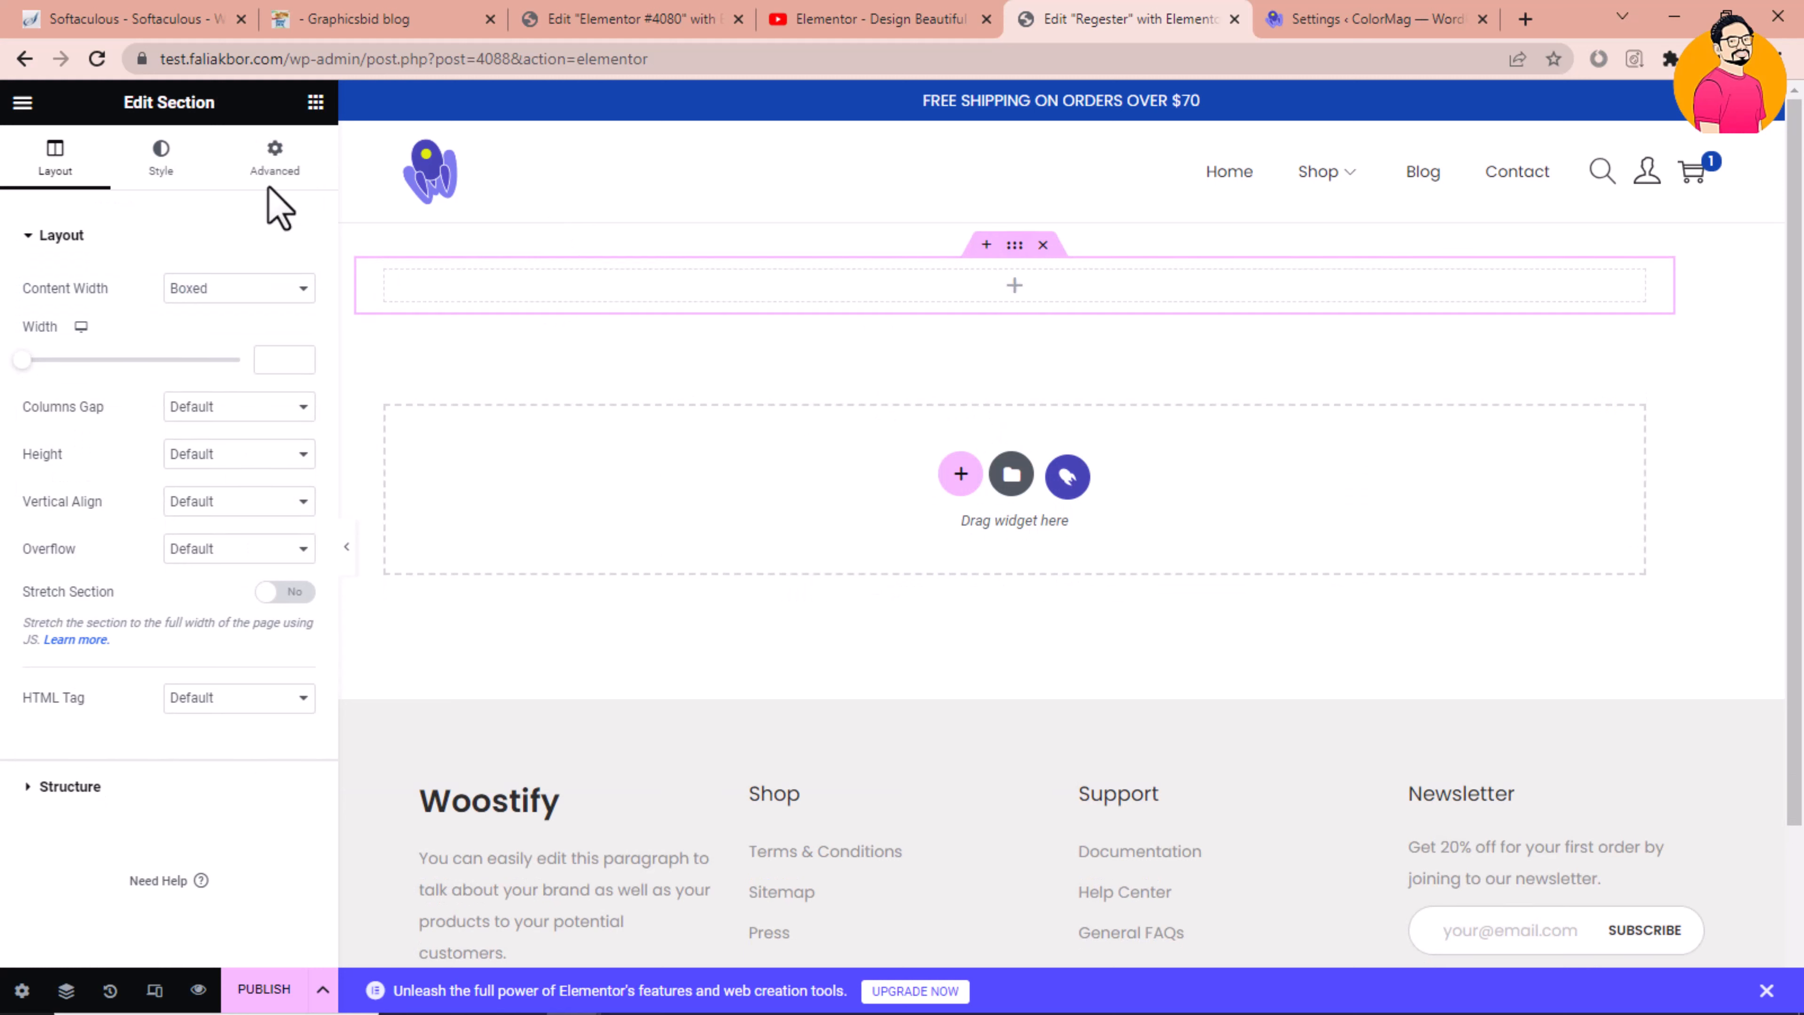
pyautogui.click(161, 158)
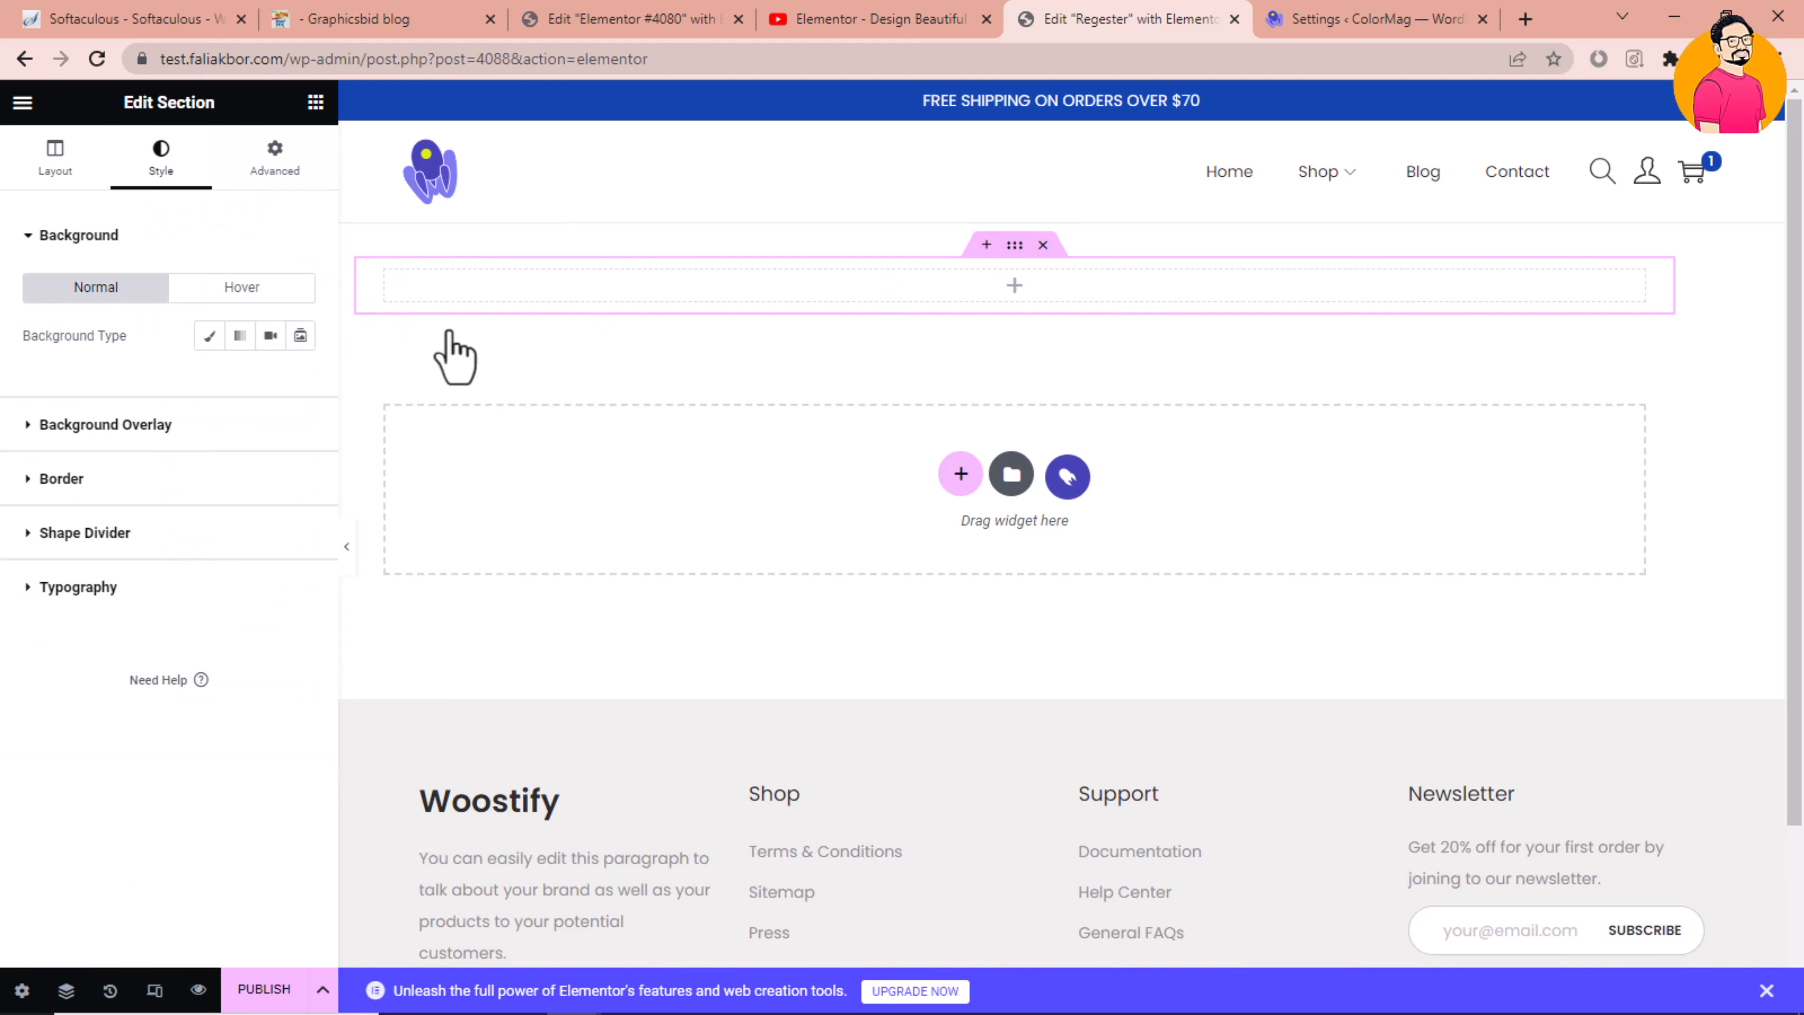
pyautogui.click(210, 336)
pyautogui.click(196, 543)
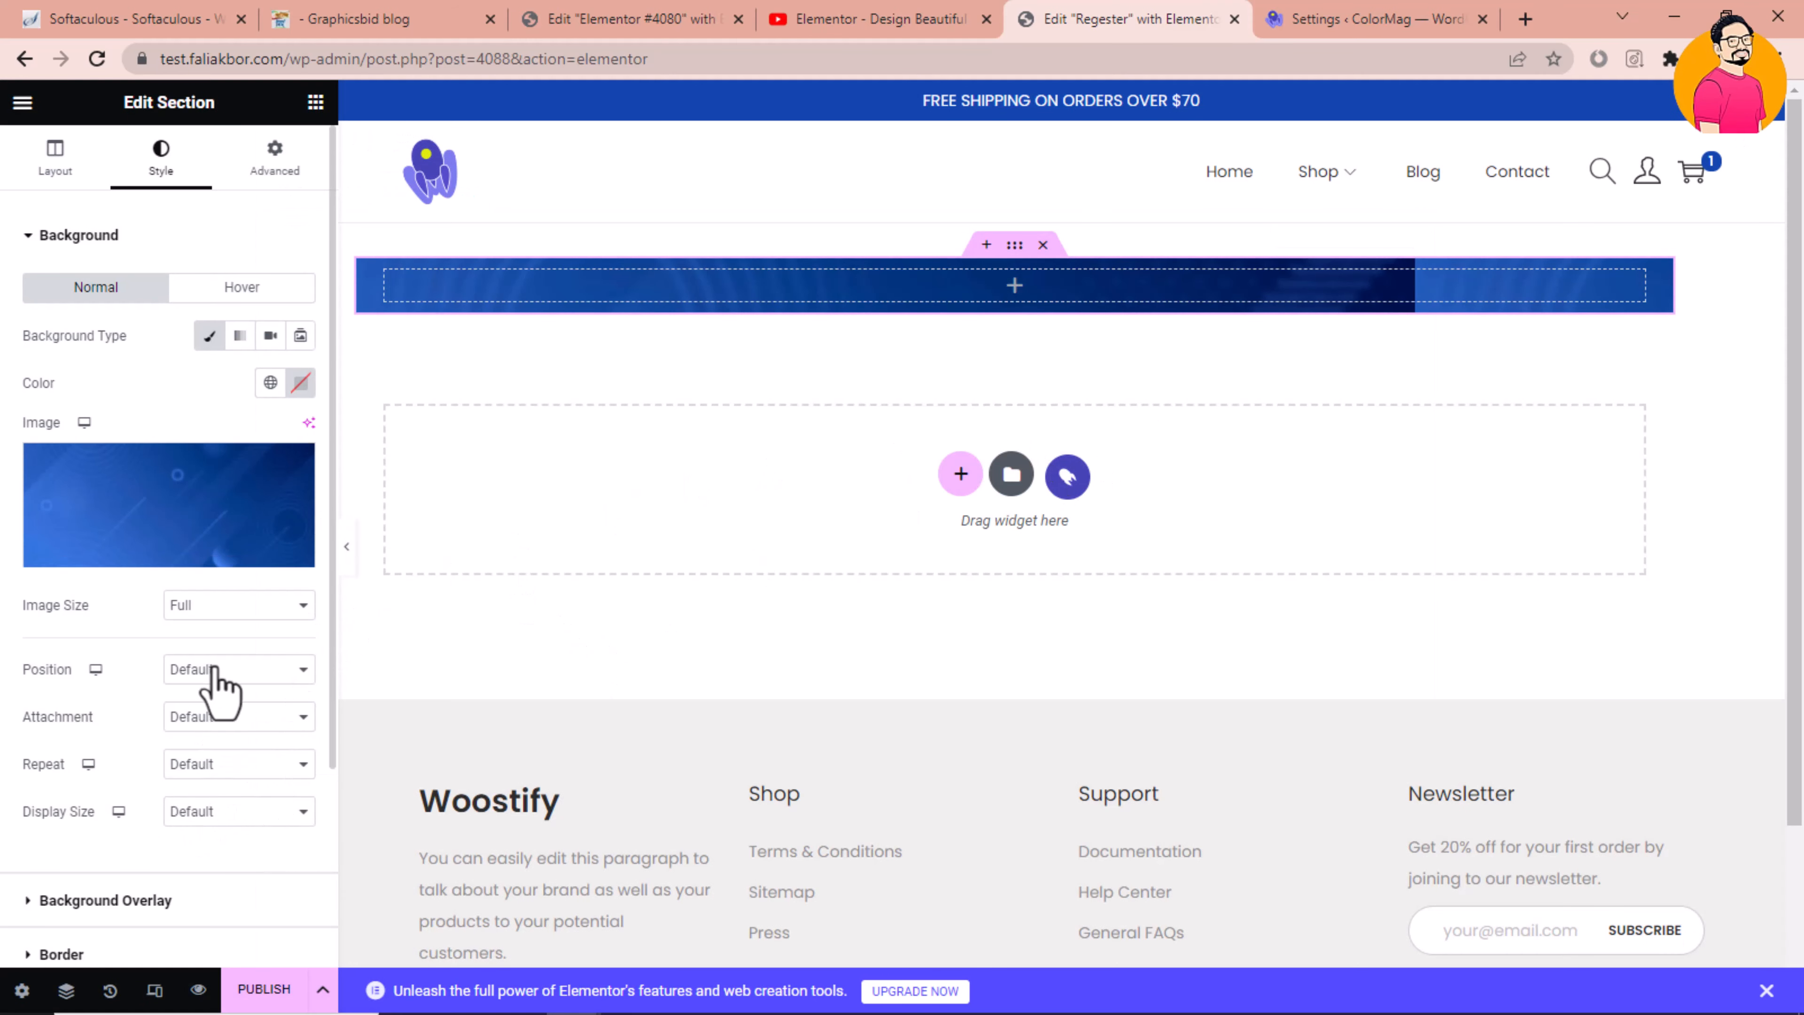
# Set the section's background image position to Center Center and its display size to Cover
pyautogui.click(218, 682)
pyautogui.click(222, 705)
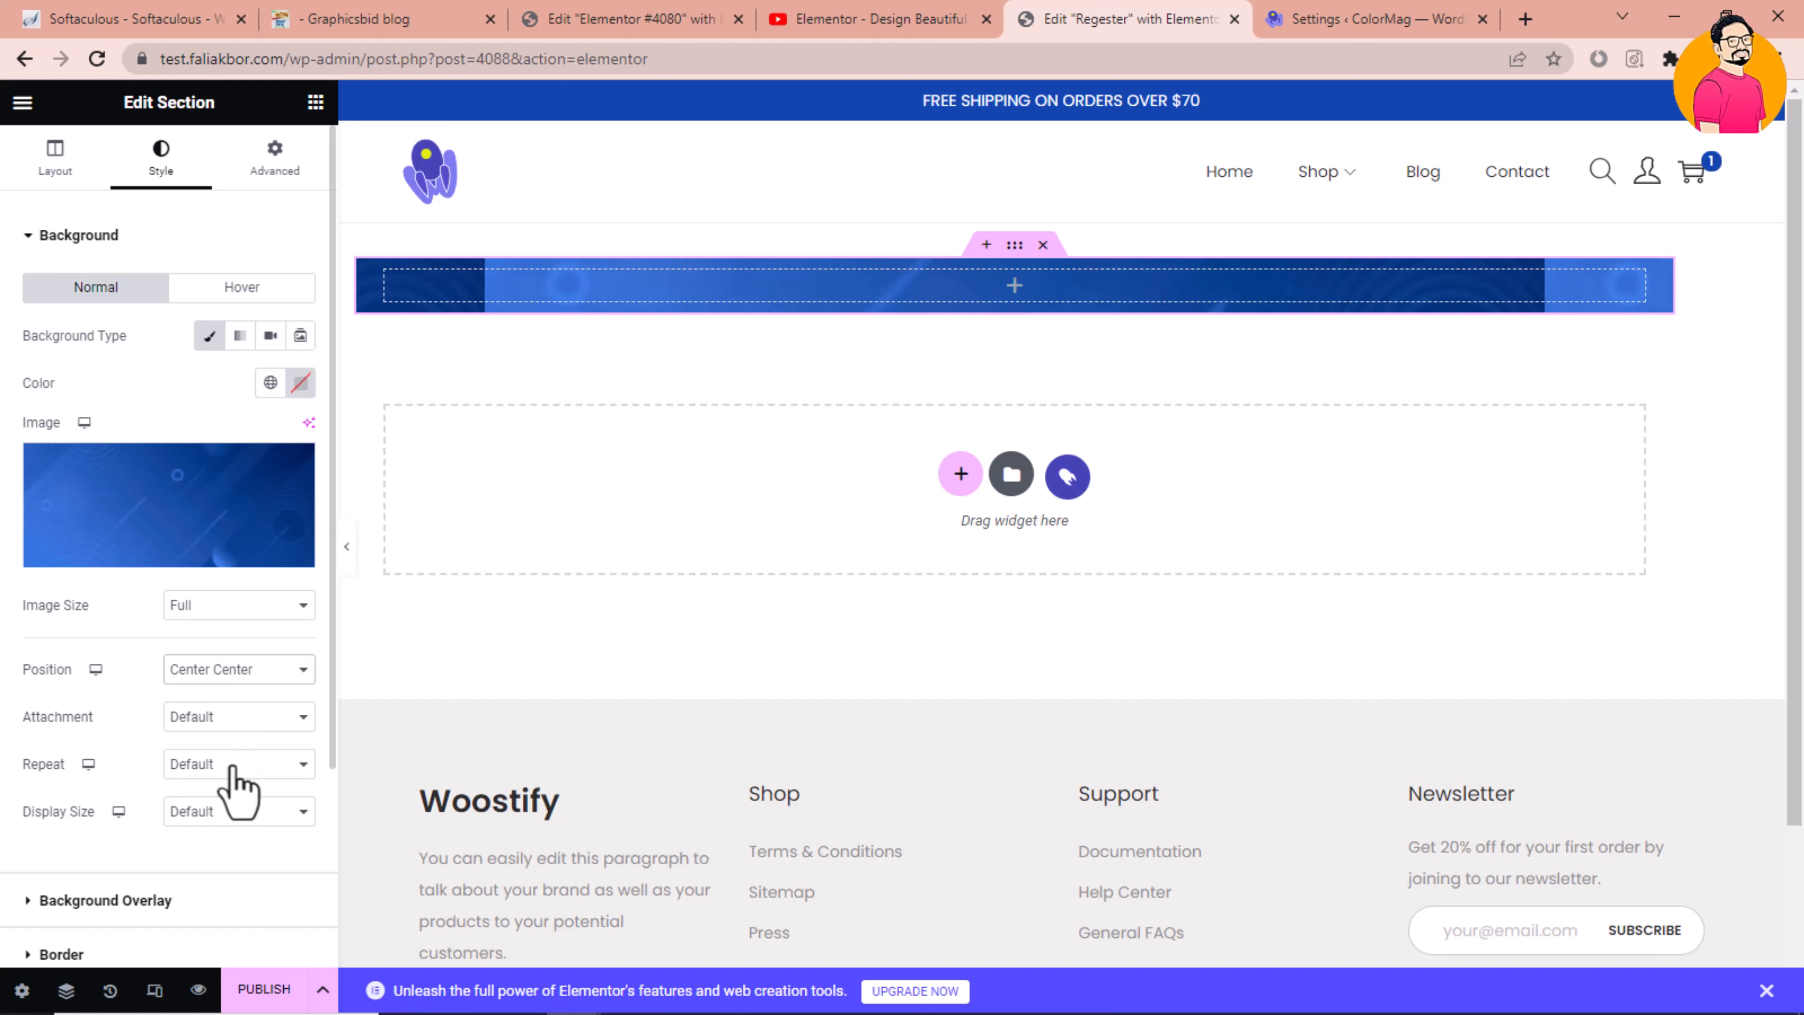
pyautogui.click(235, 811)
pyautogui.click(252, 868)
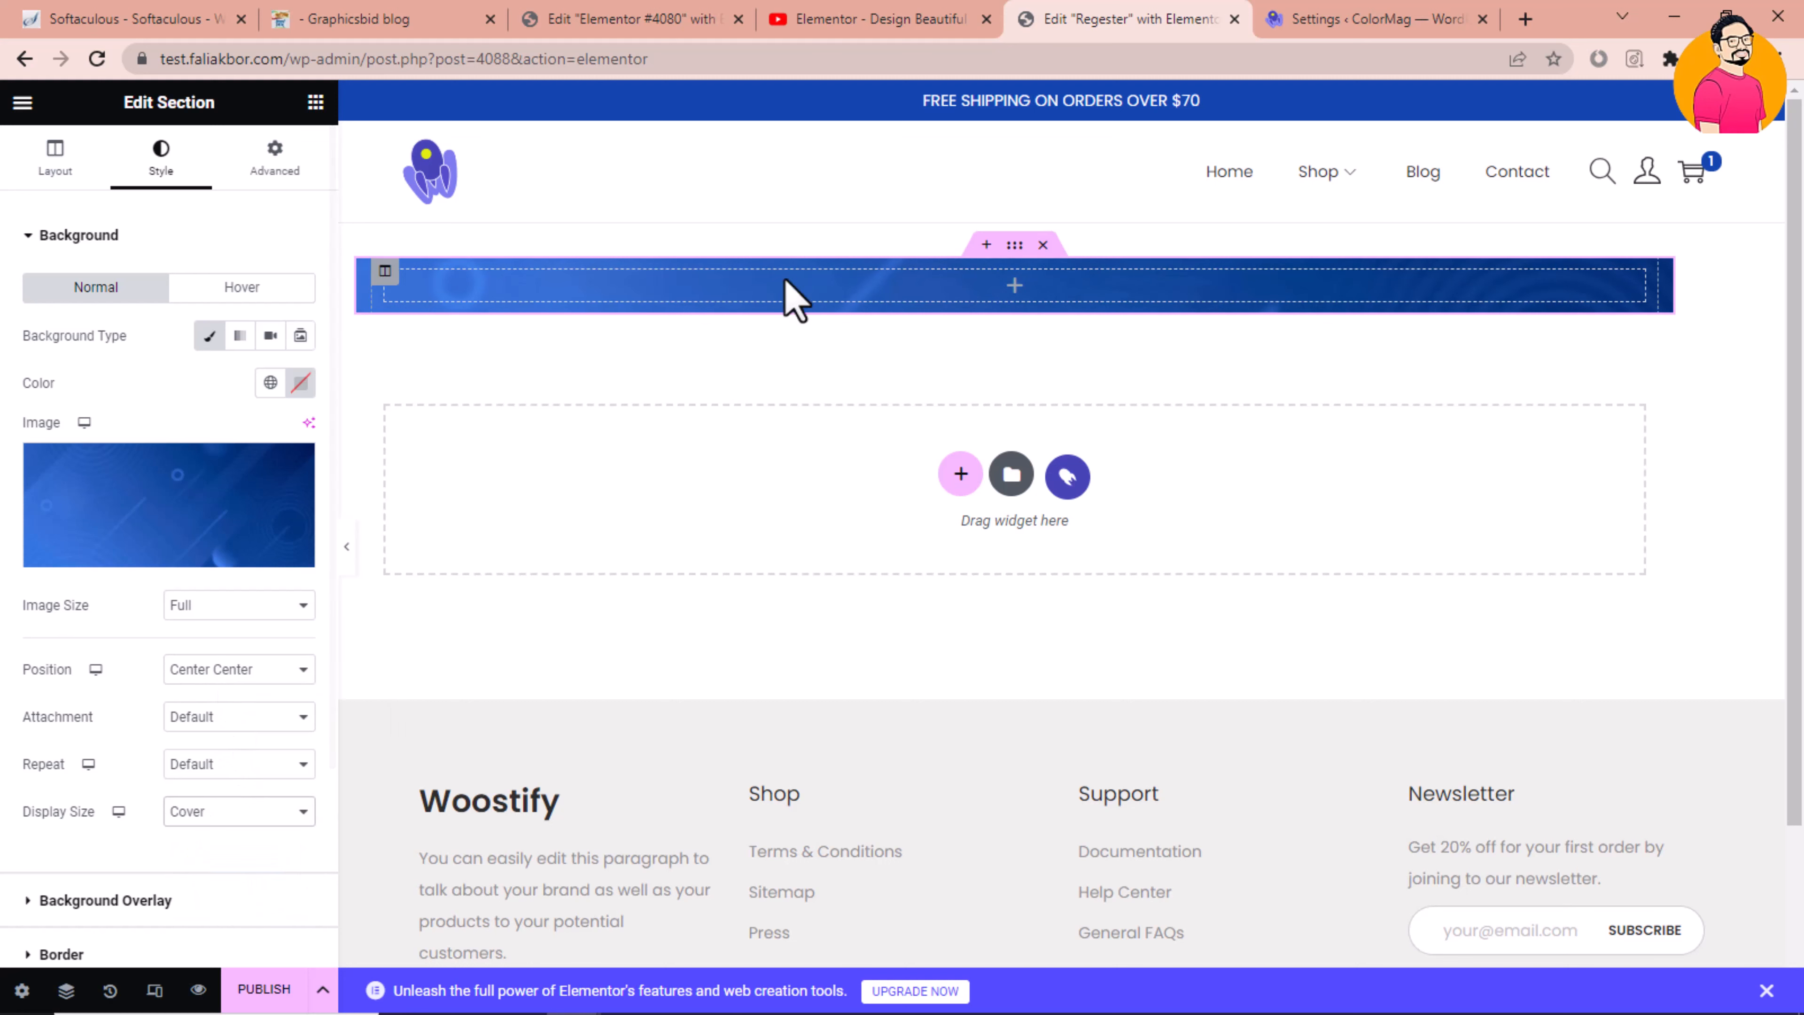
# Set the section's padding to 20 px on all four sides
pyautogui.click(275, 155)
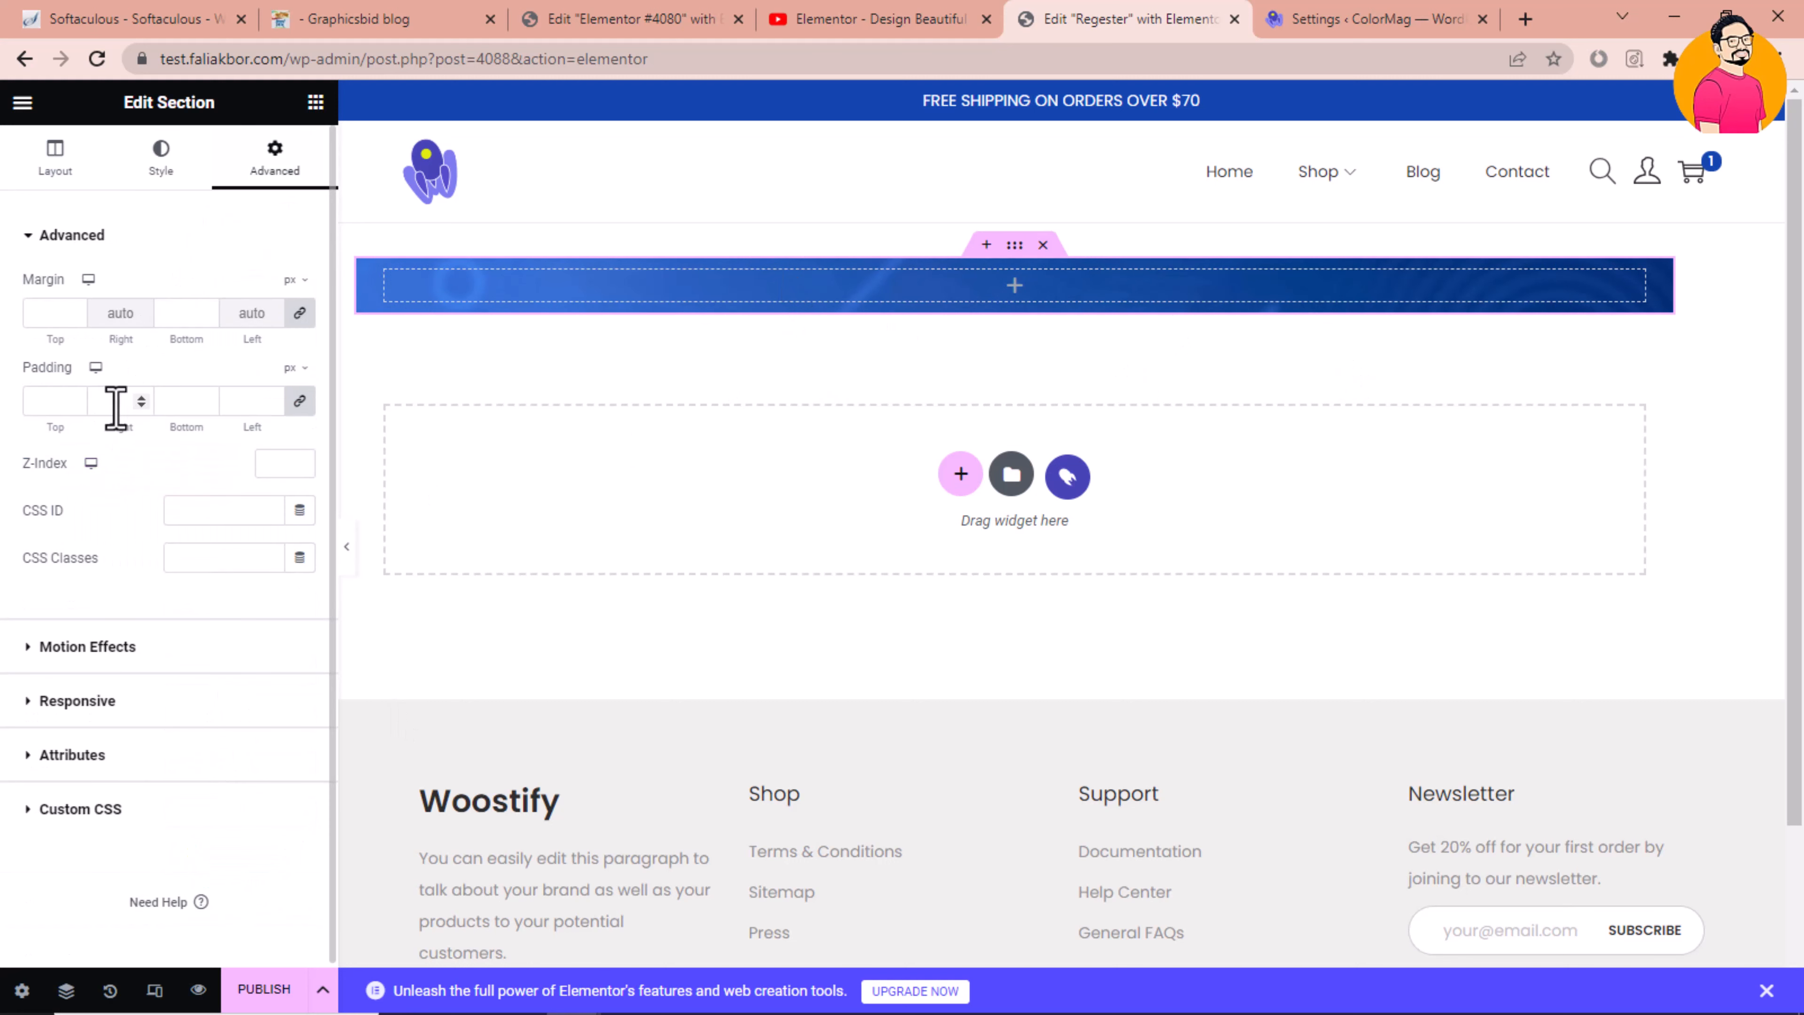
pyautogui.click(145, 398)
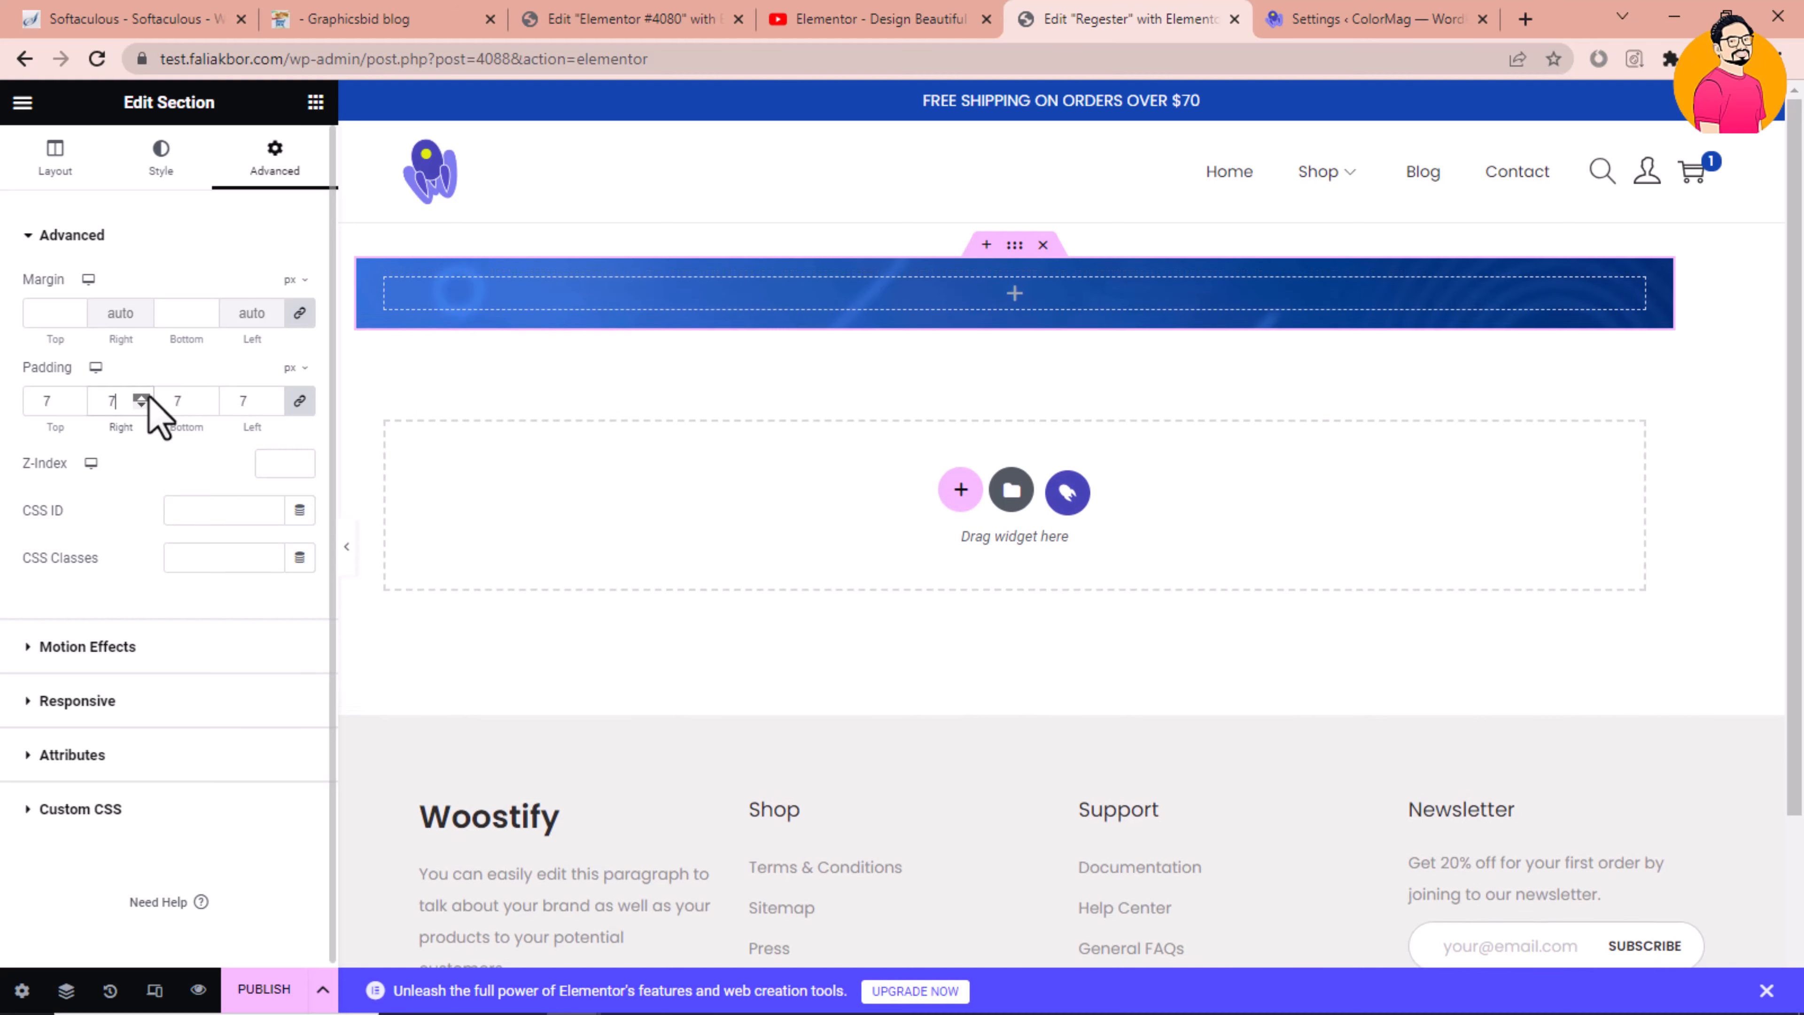
pyautogui.tripleClick(147, 397)
pyautogui.tripleClick(147, 398)
pyautogui.click(147, 398)
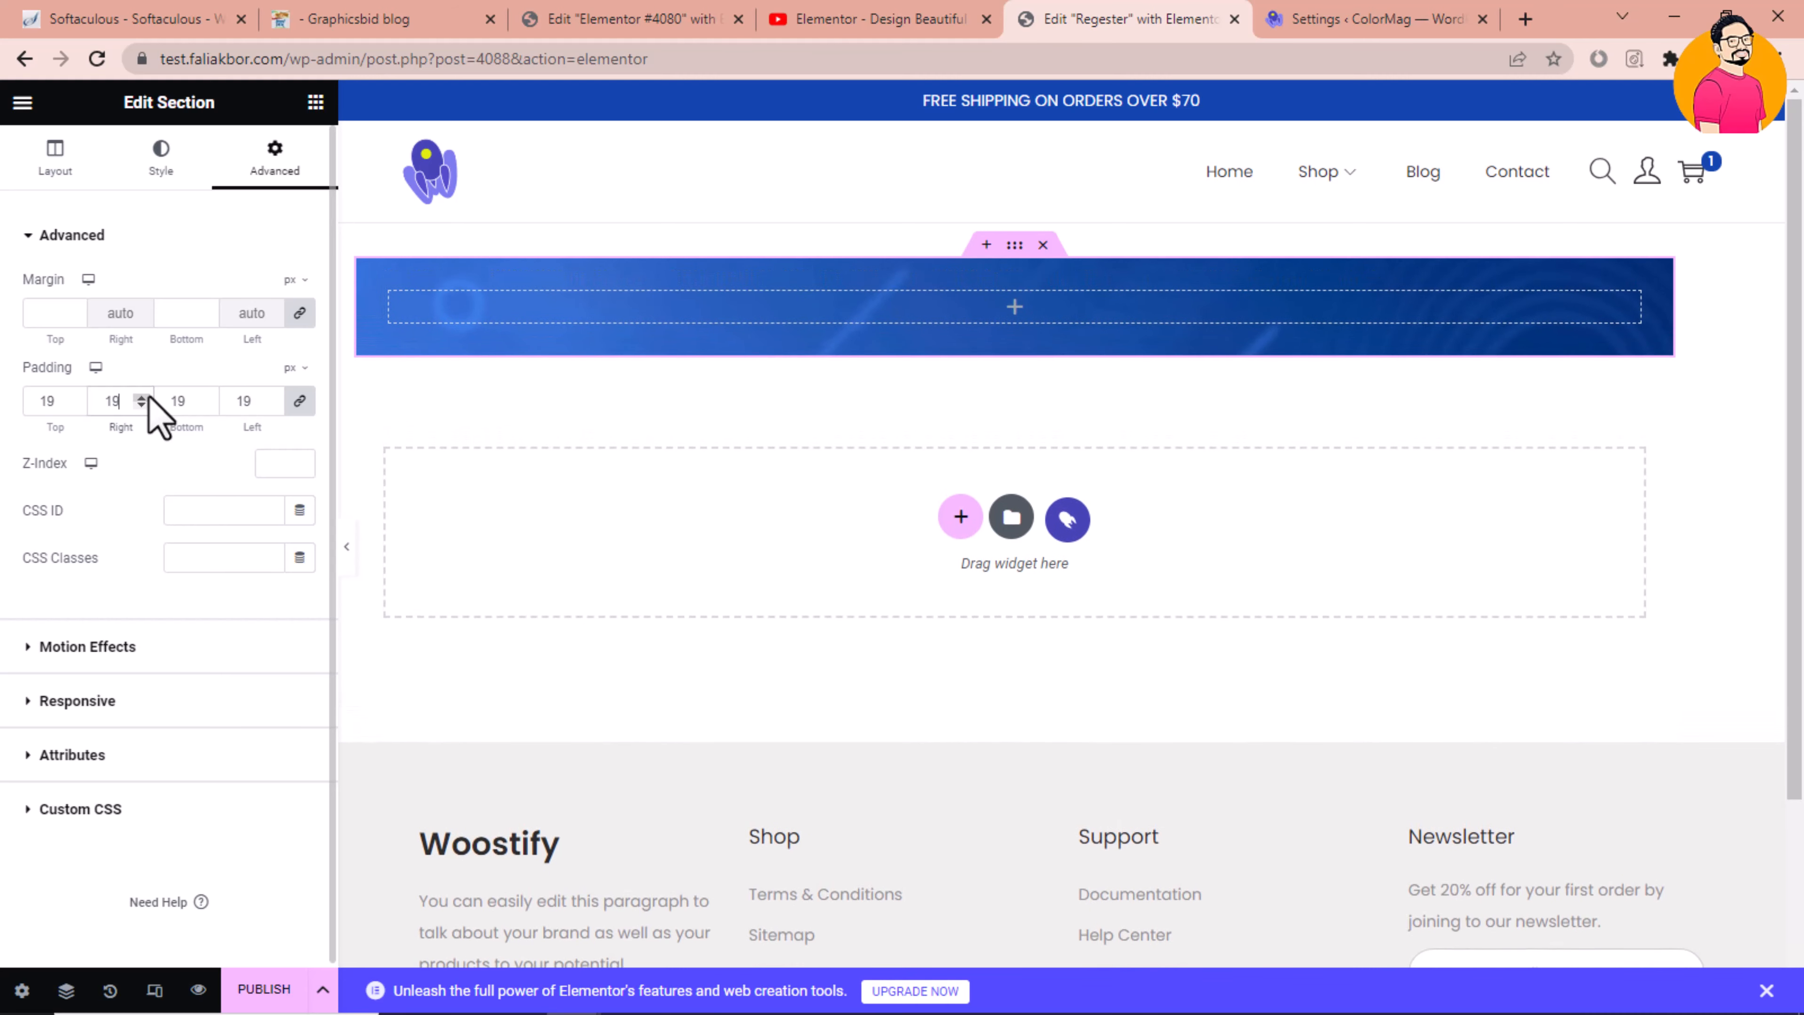
pyautogui.doubleClick(148, 398)
# Unlink the section's padding values and set the top and bottom padding to 30 px each
pyautogui.click(299, 400)
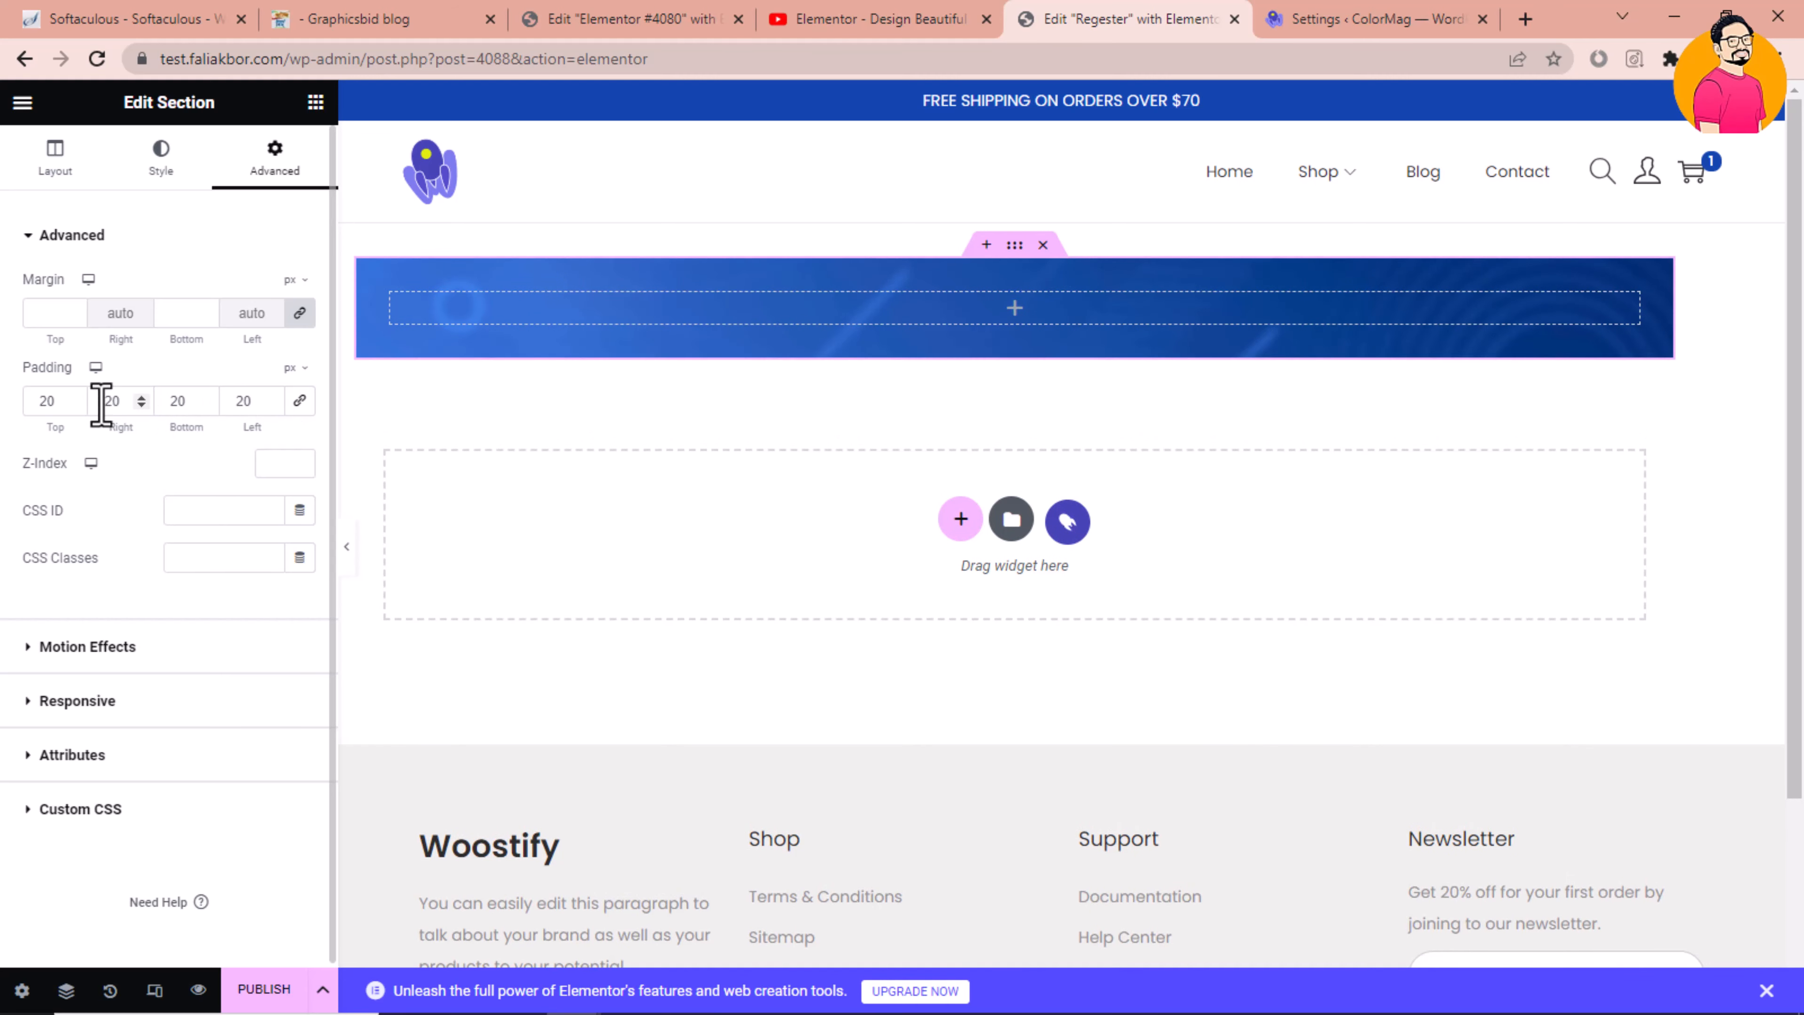
pyautogui.doubleClick(74, 398)
pyautogui.tripleClick(75, 398)
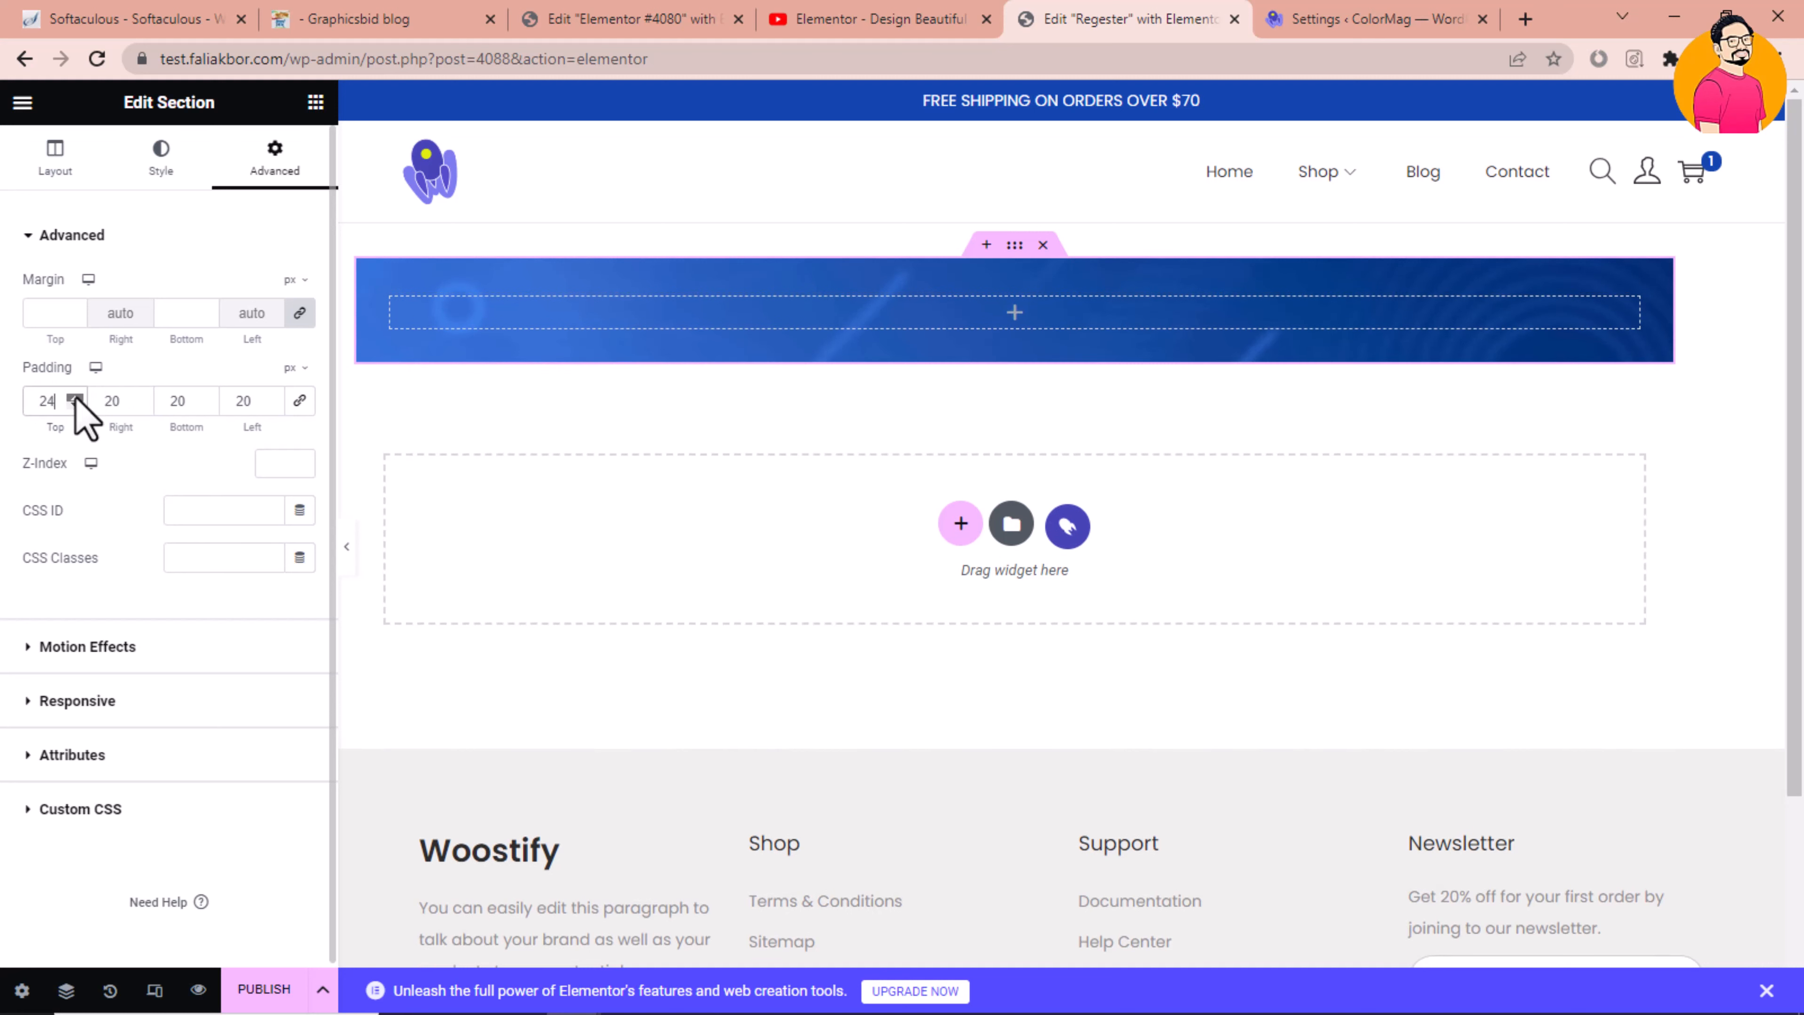
pyautogui.doubleClick(74, 397)
pyautogui.doubleClick(75, 398)
pyautogui.click(75, 398)
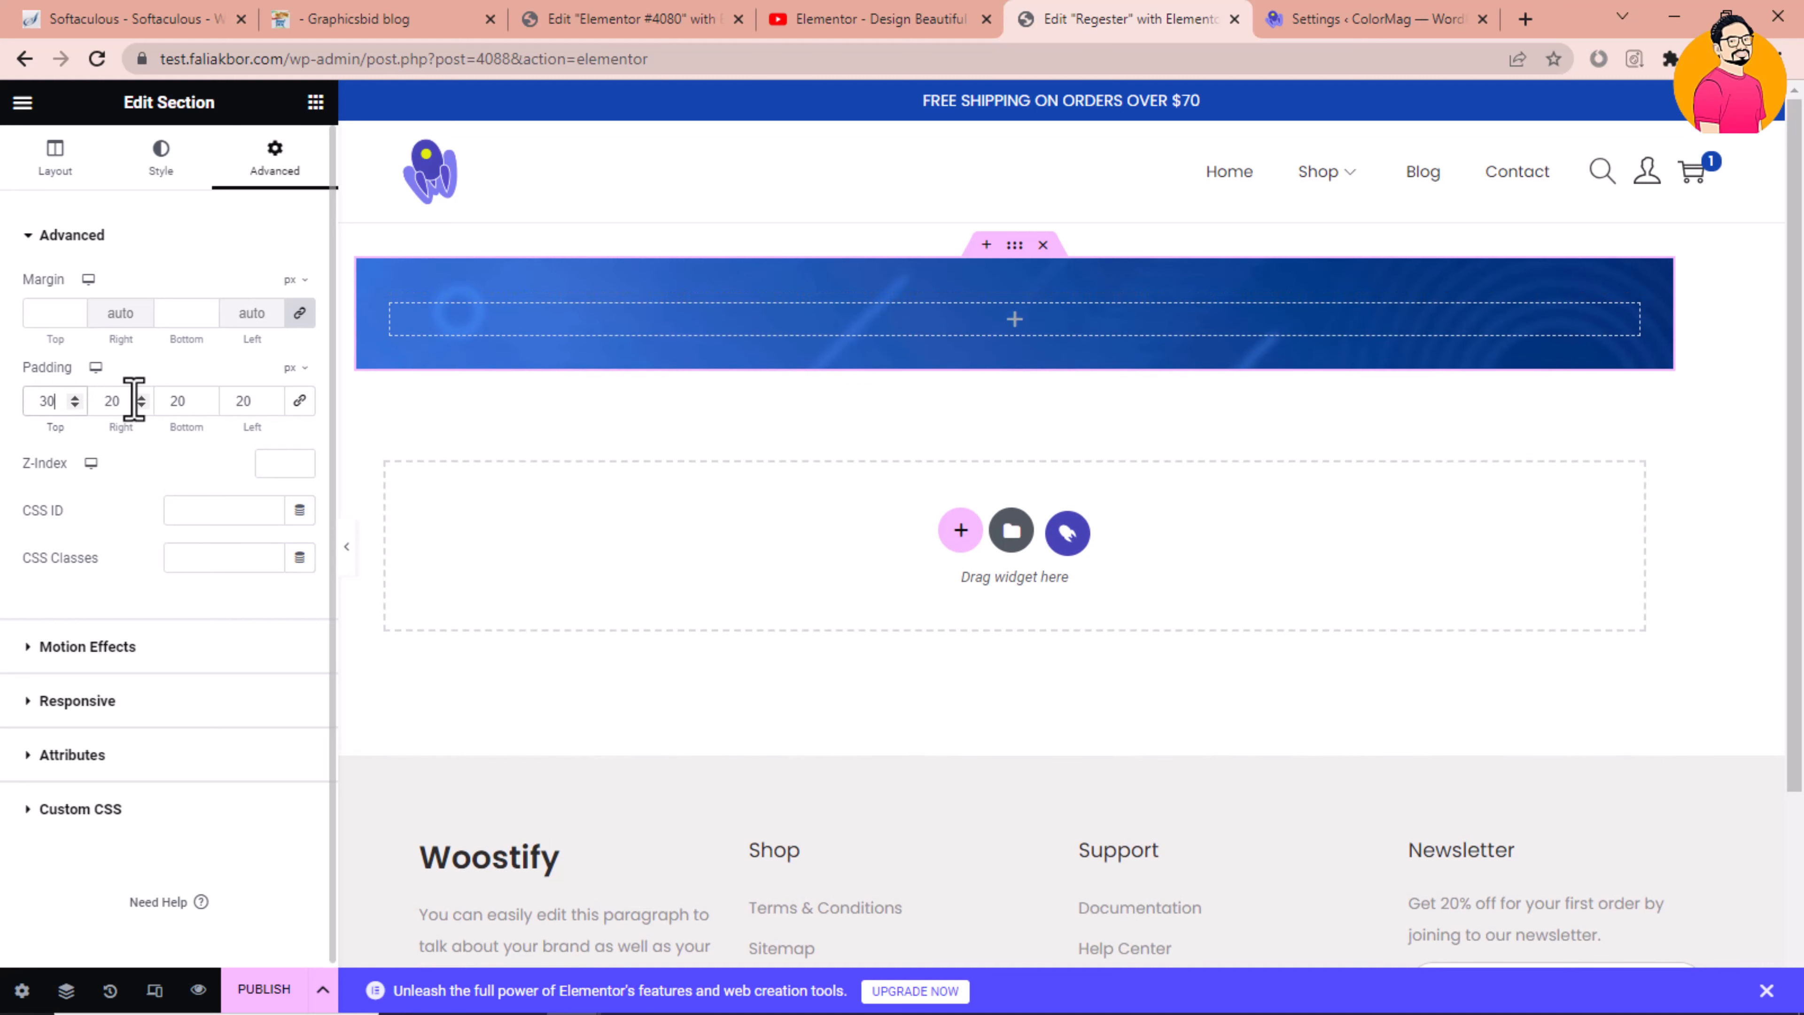
pyautogui.doubleClick(207, 398)
pyautogui.doubleClick(207, 398)
pyautogui.tripleClick(207, 398)
pyautogui.doubleClick(207, 398)
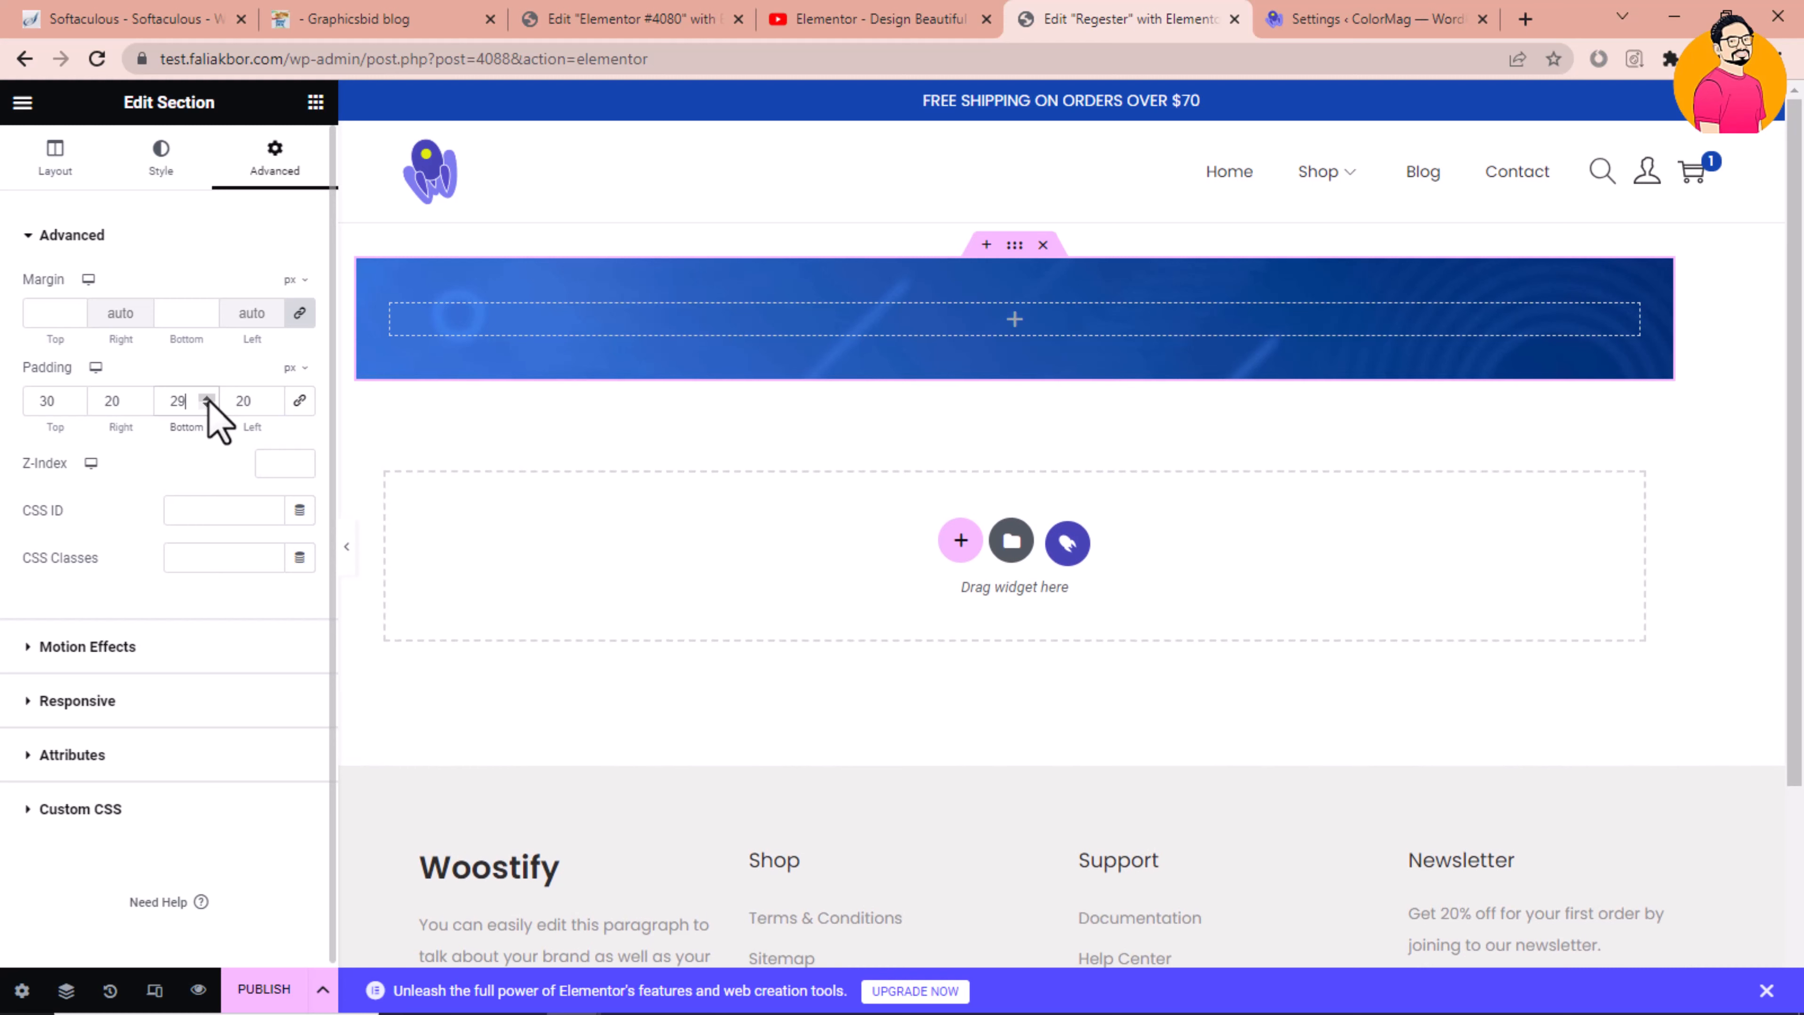
pyautogui.doubleClick(206, 398)
pyautogui.click(206, 405)
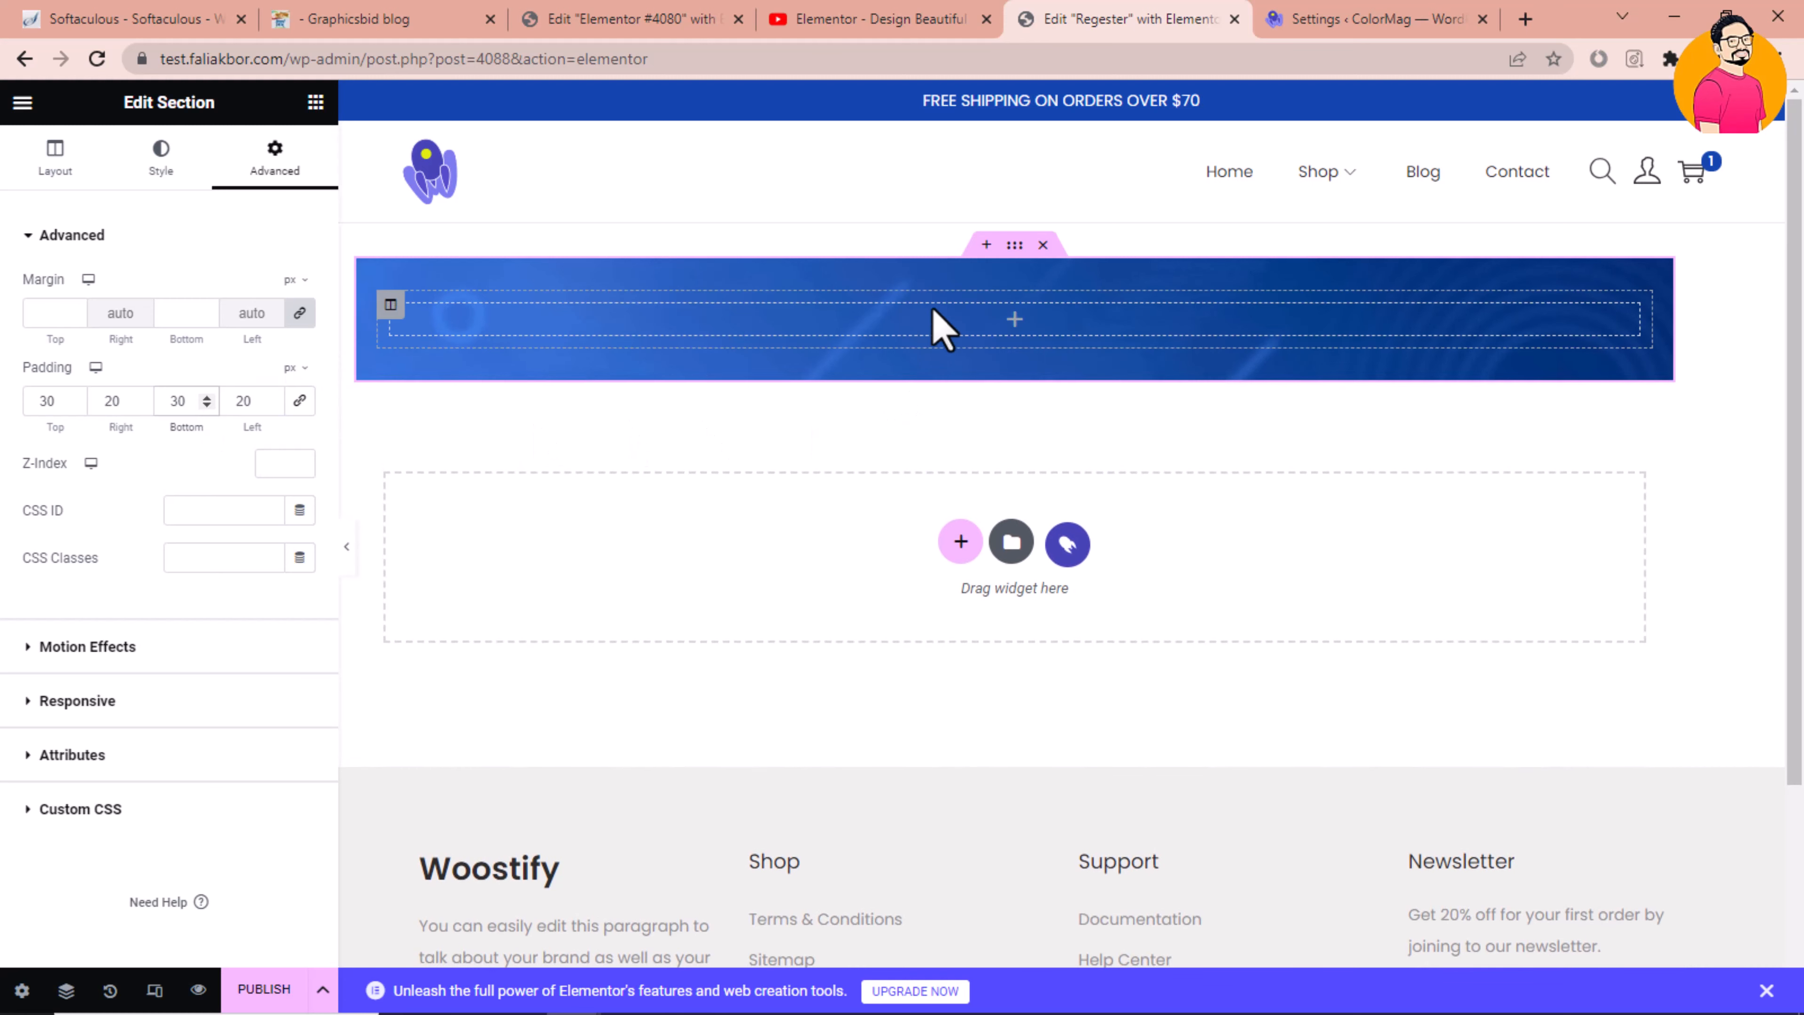
# Place an inner section inside the blue section and delete one of its two columns
pyautogui.click(1044, 324)
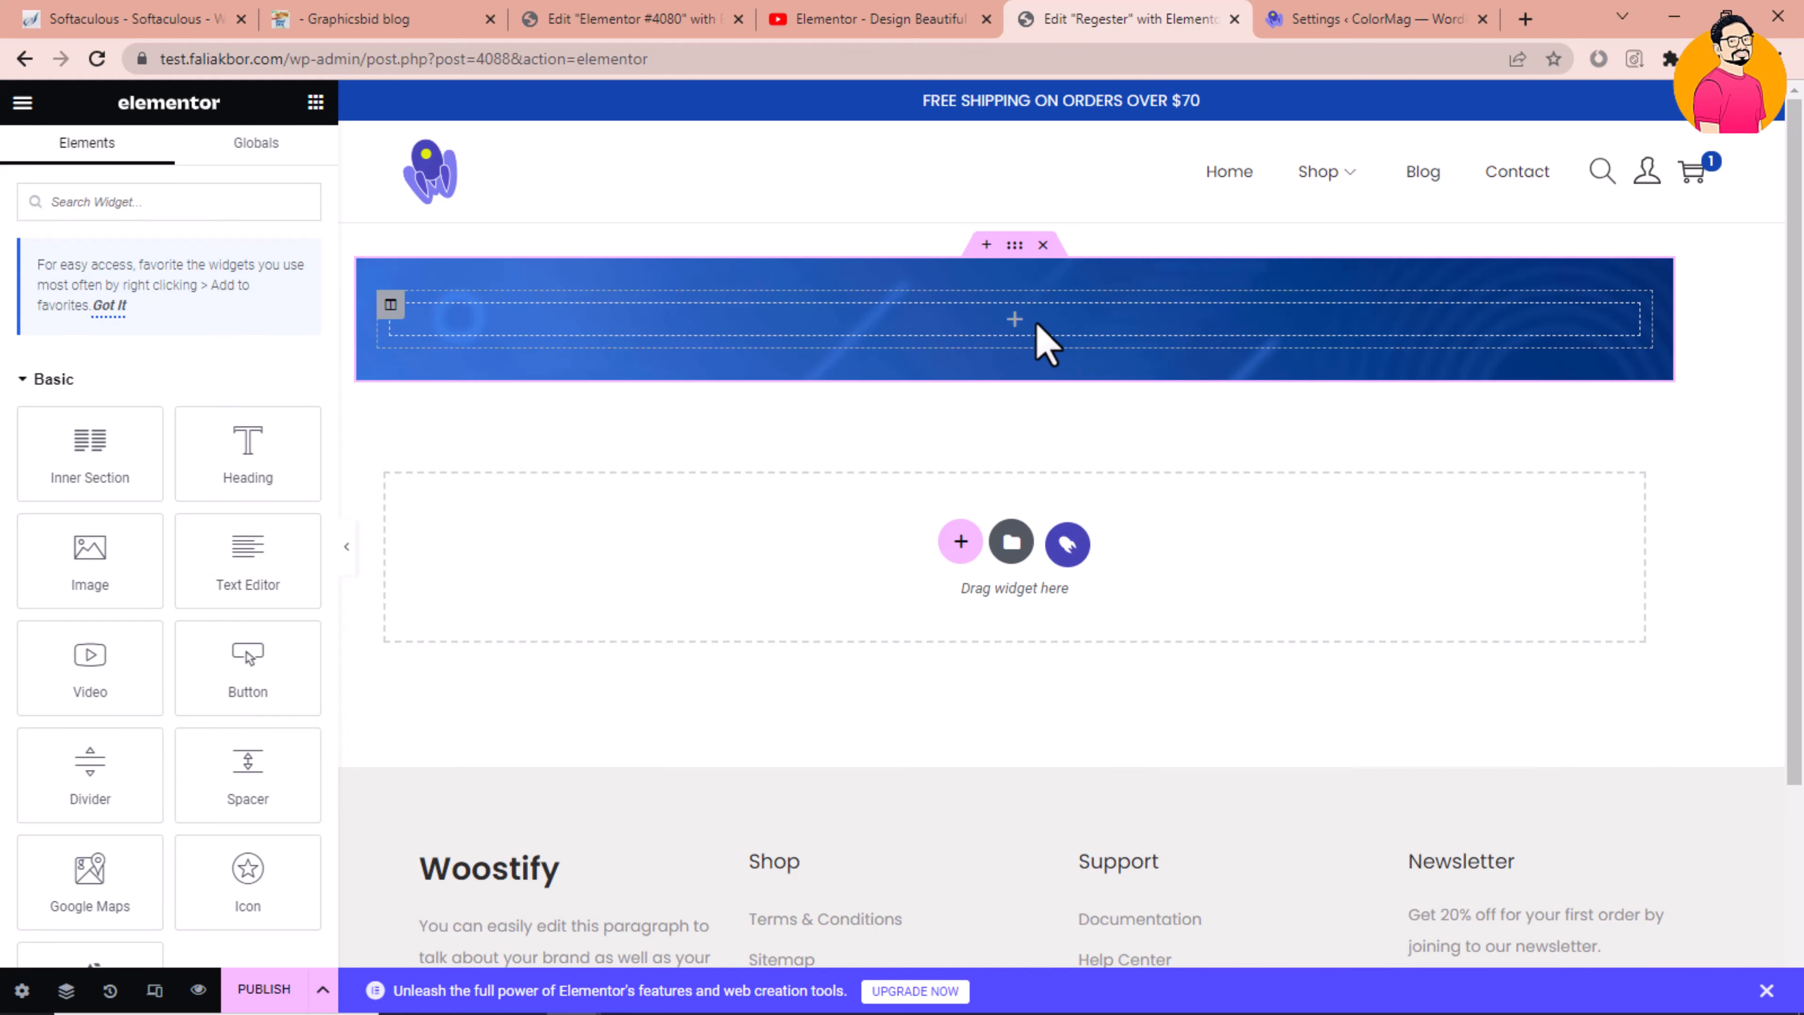
pyautogui.moveTo(141, 491); pyautogui.dragTo(1140, 374)
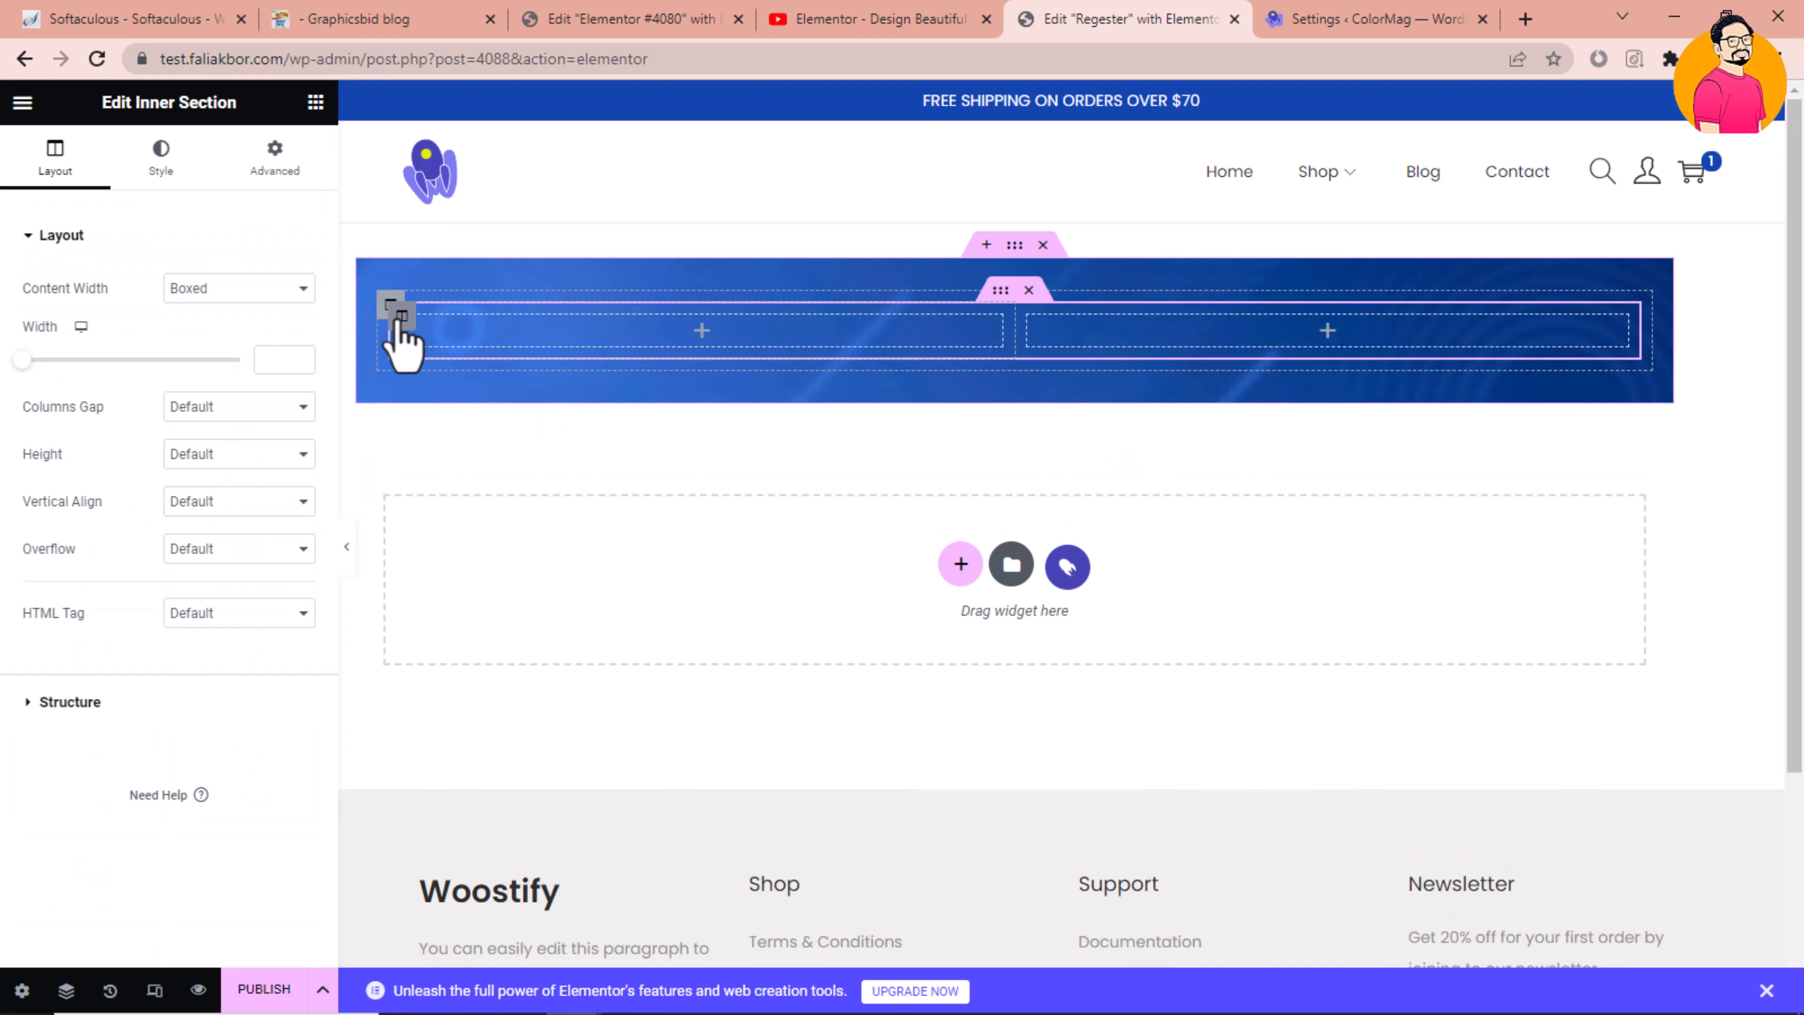
pyautogui.rightClick(565, 347)
pyautogui.click(497, 736)
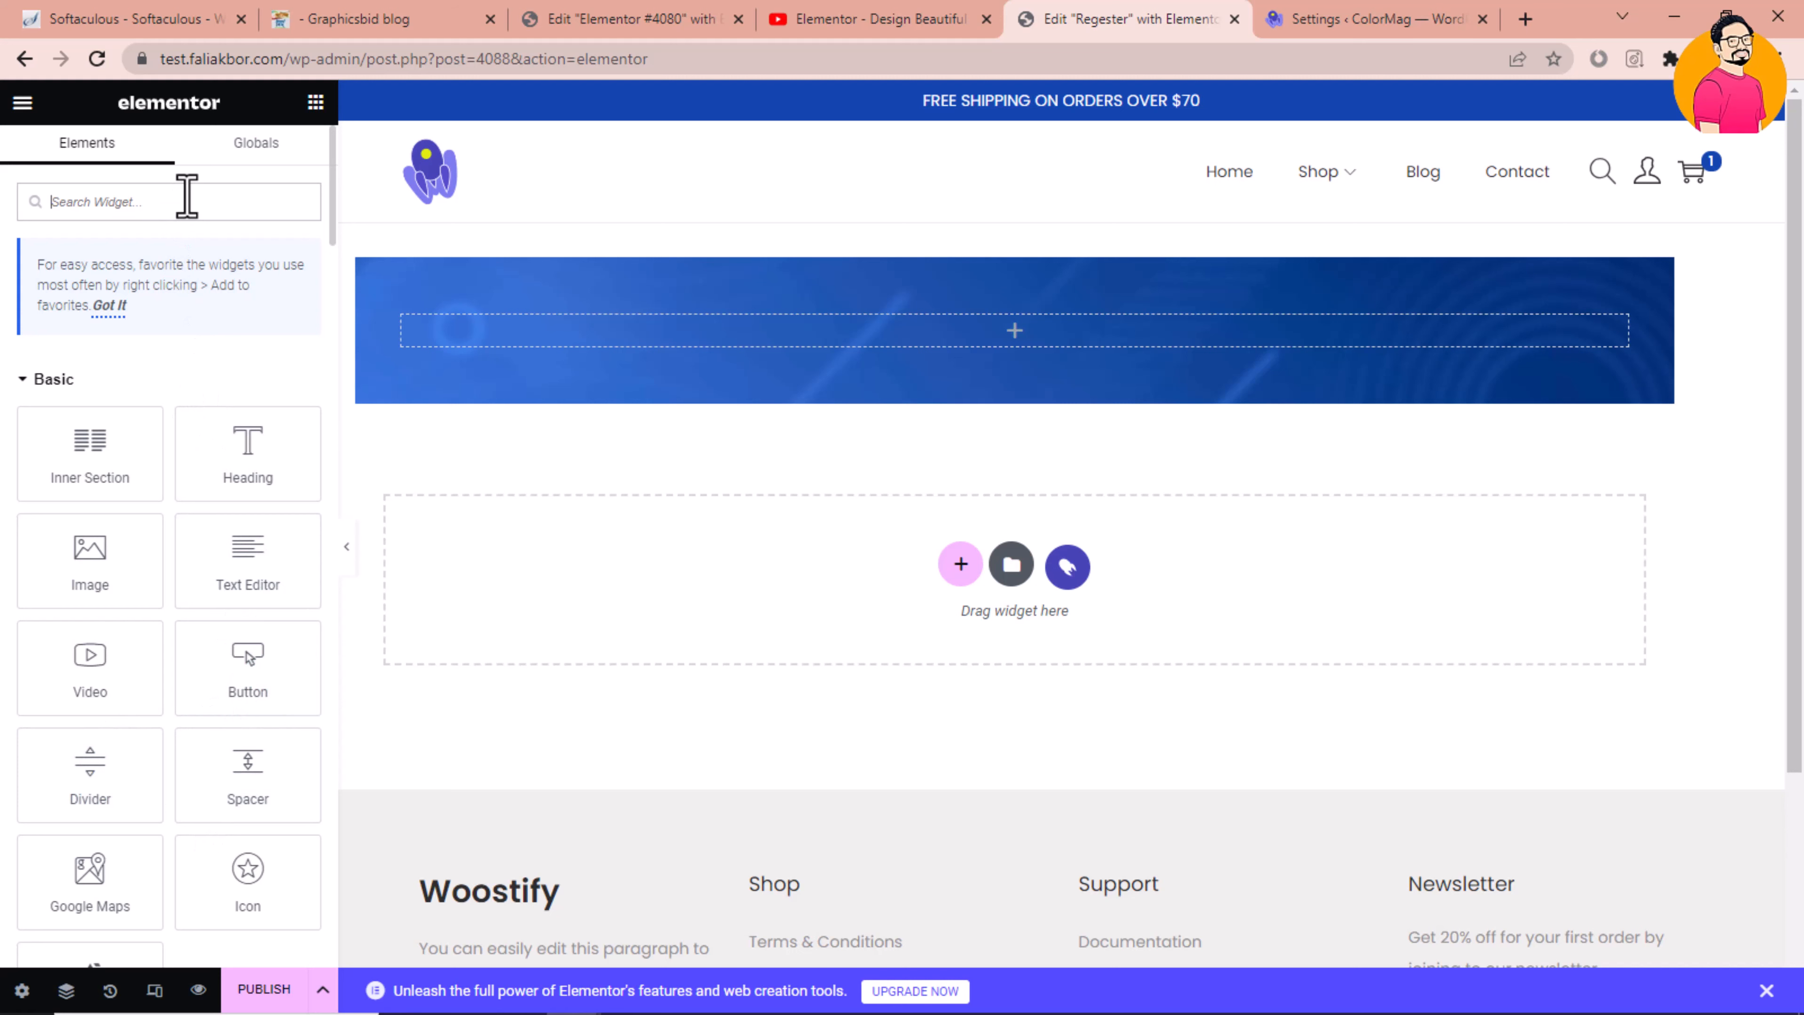
# Add a Shortcode widget to the inner section's column and enter the shortcode [ultimatemember form_id="4076"]
pyautogui.write('a')
pyautogui.press('BackSpace')
pyautogui.write('h')
pyautogui.press('BackSpace')
pyautogui.write('sh')
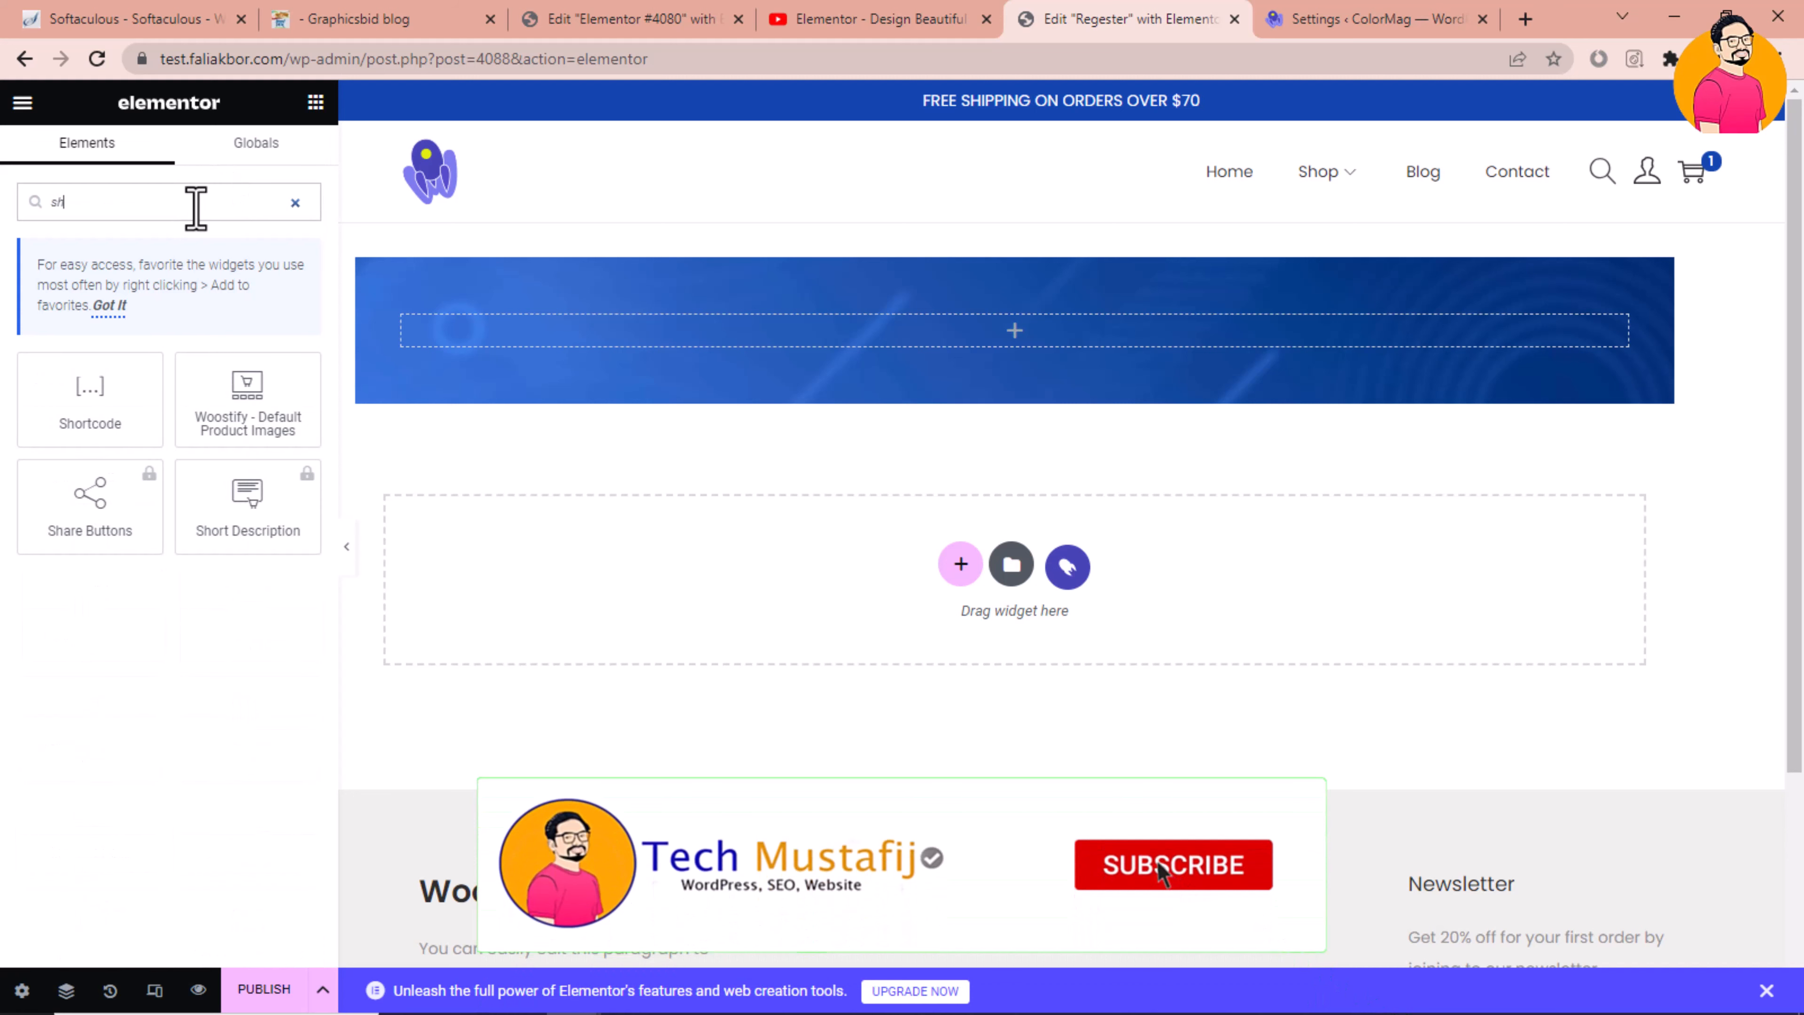
pyautogui.moveTo(120, 407); pyautogui.dragTo(822, 350)
pyautogui.click(241, 367)
pyautogui.write('[ultimatemember form_id="4076"]')
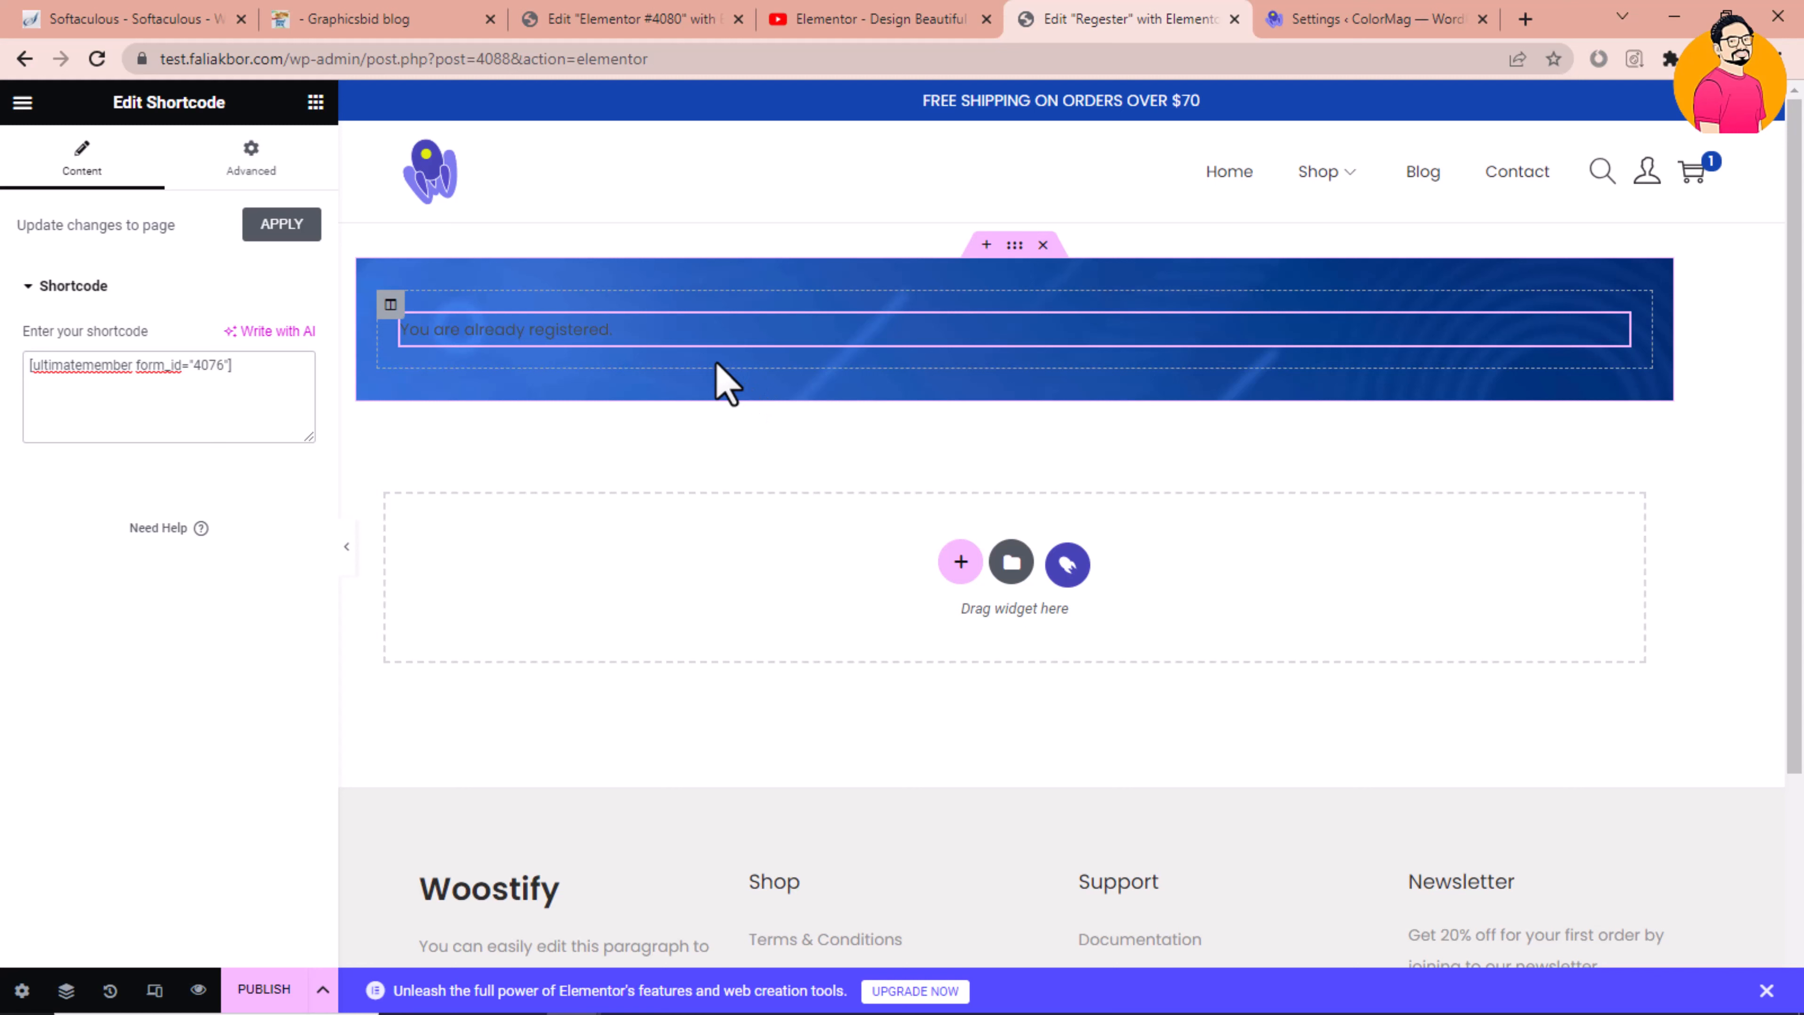
# Publish the Regester page and open its live version in an incognito window
pyautogui.click(316, 103)
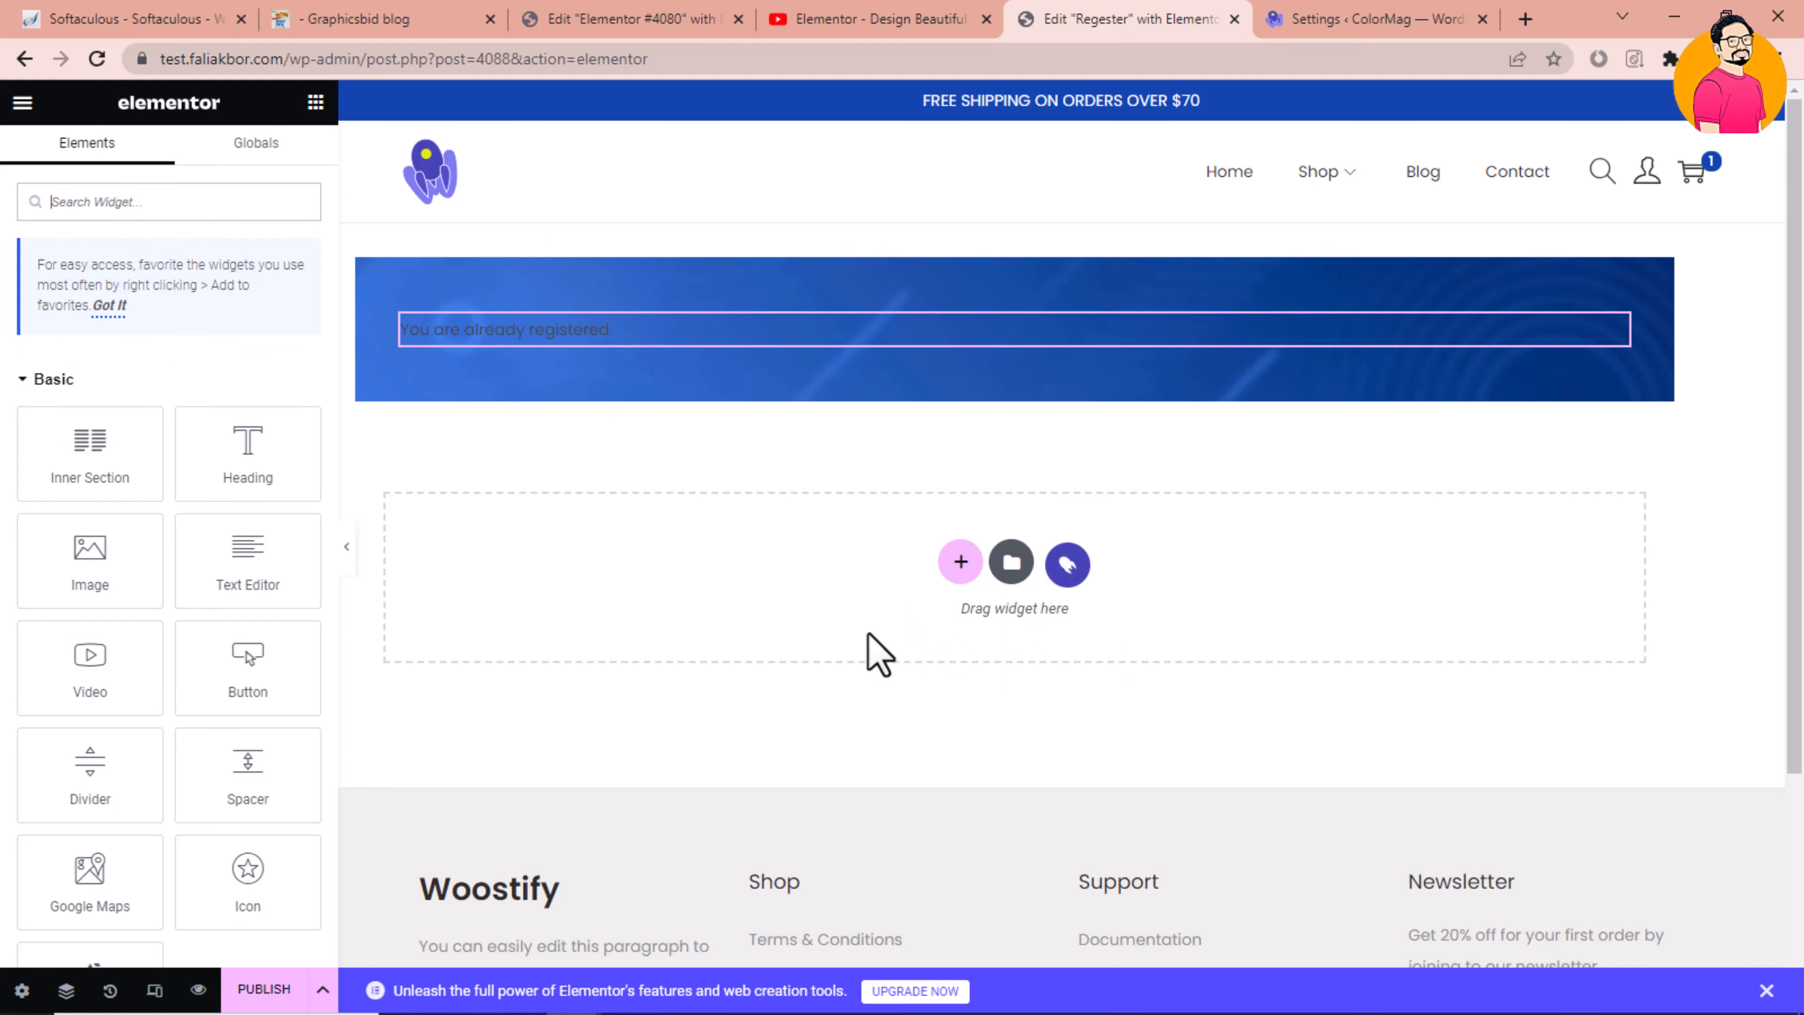
pyautogui.click(268, 986)
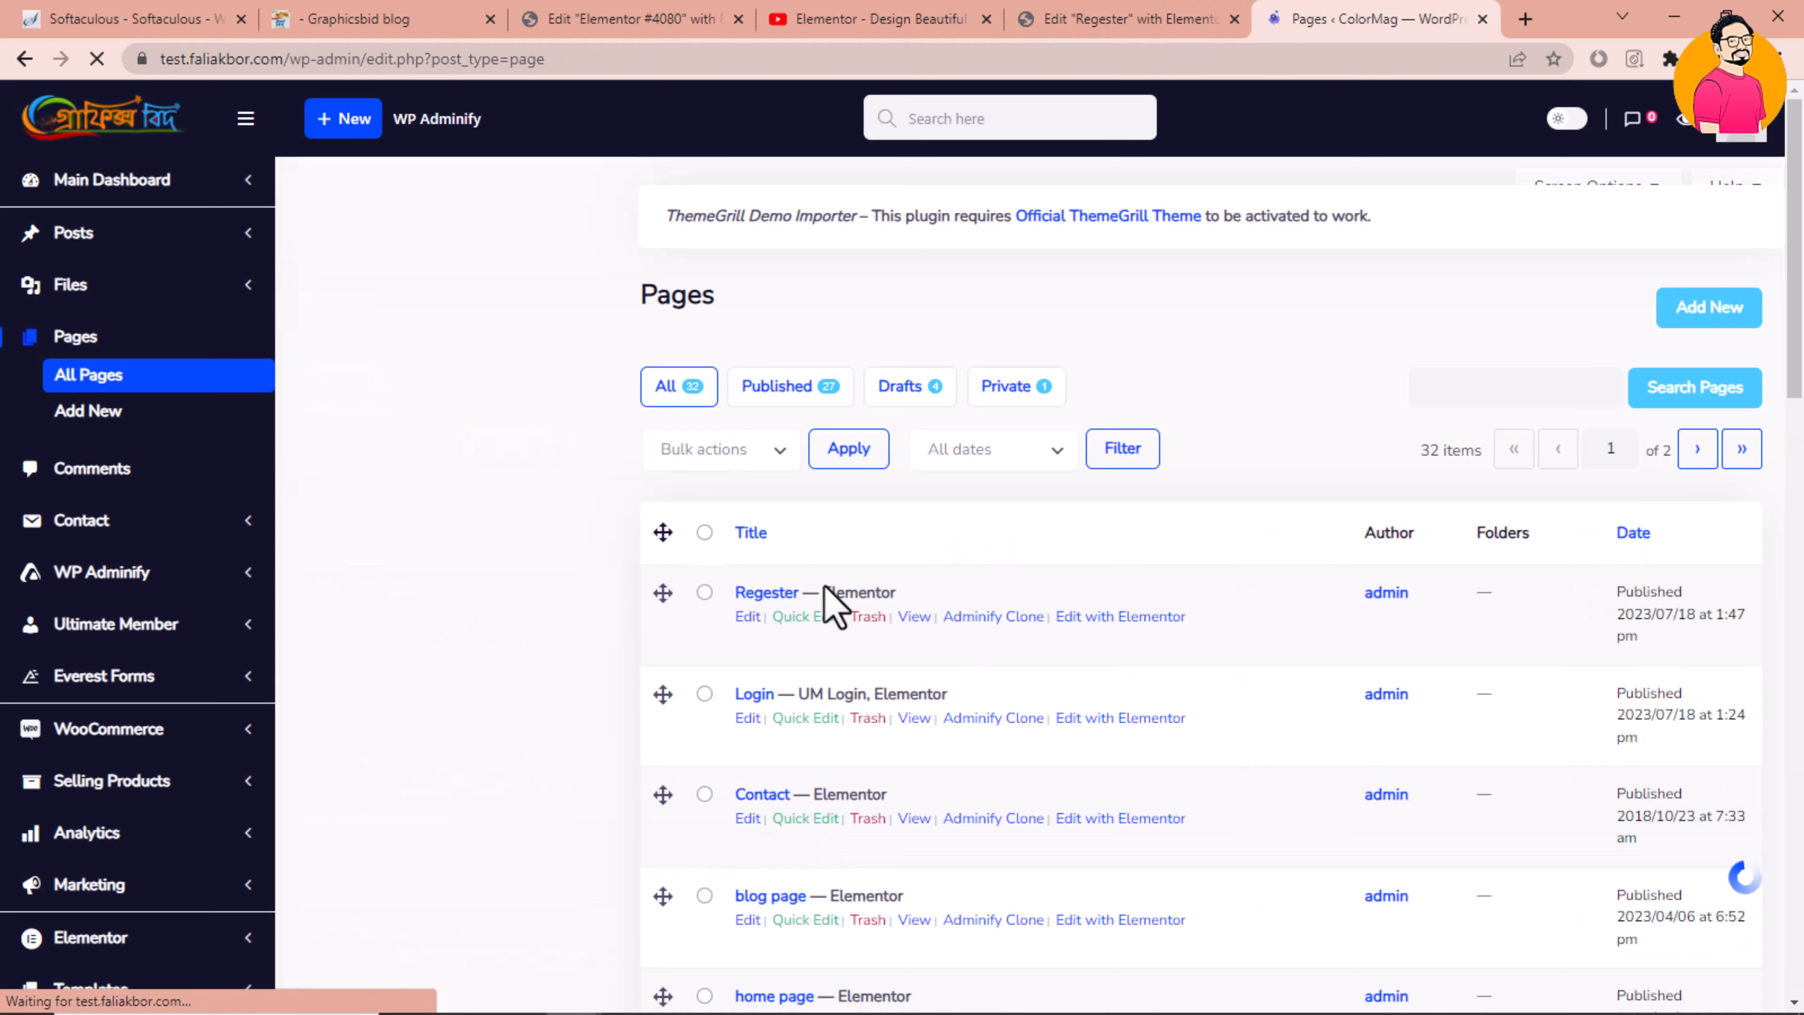
pyautogui.rightClick(915, 673)
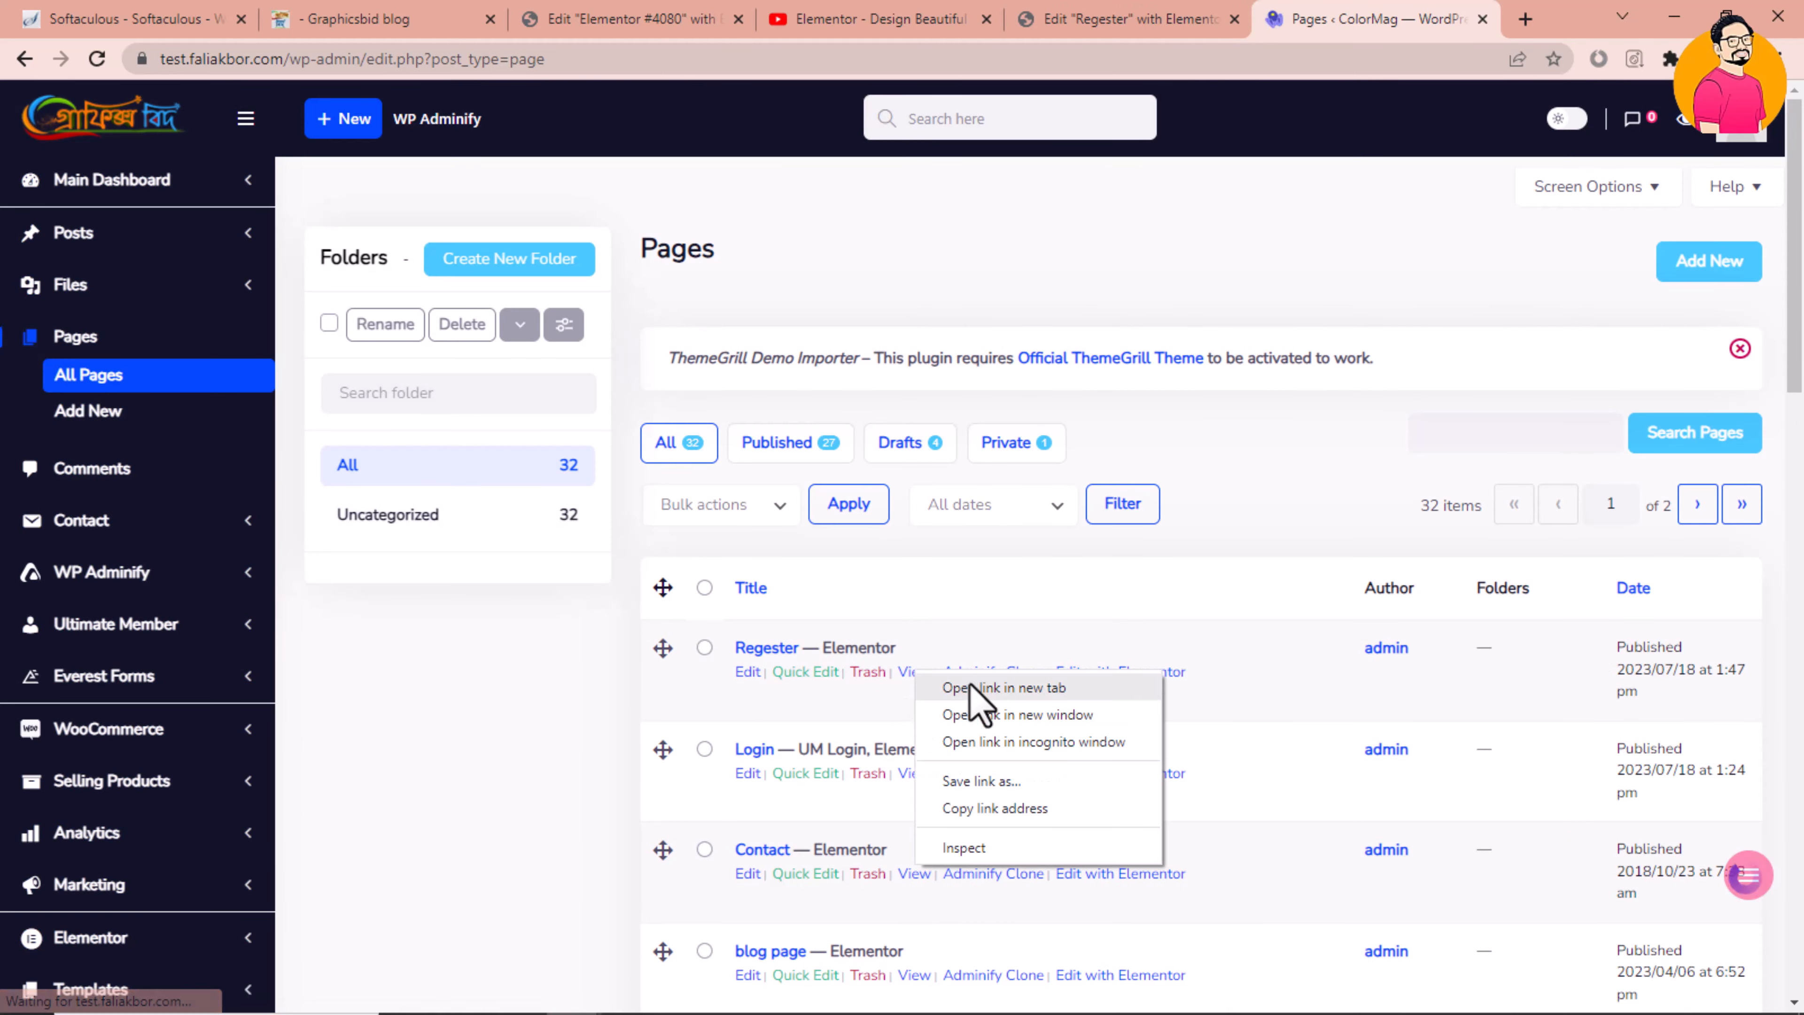
pyautogui.click(1002, 741)
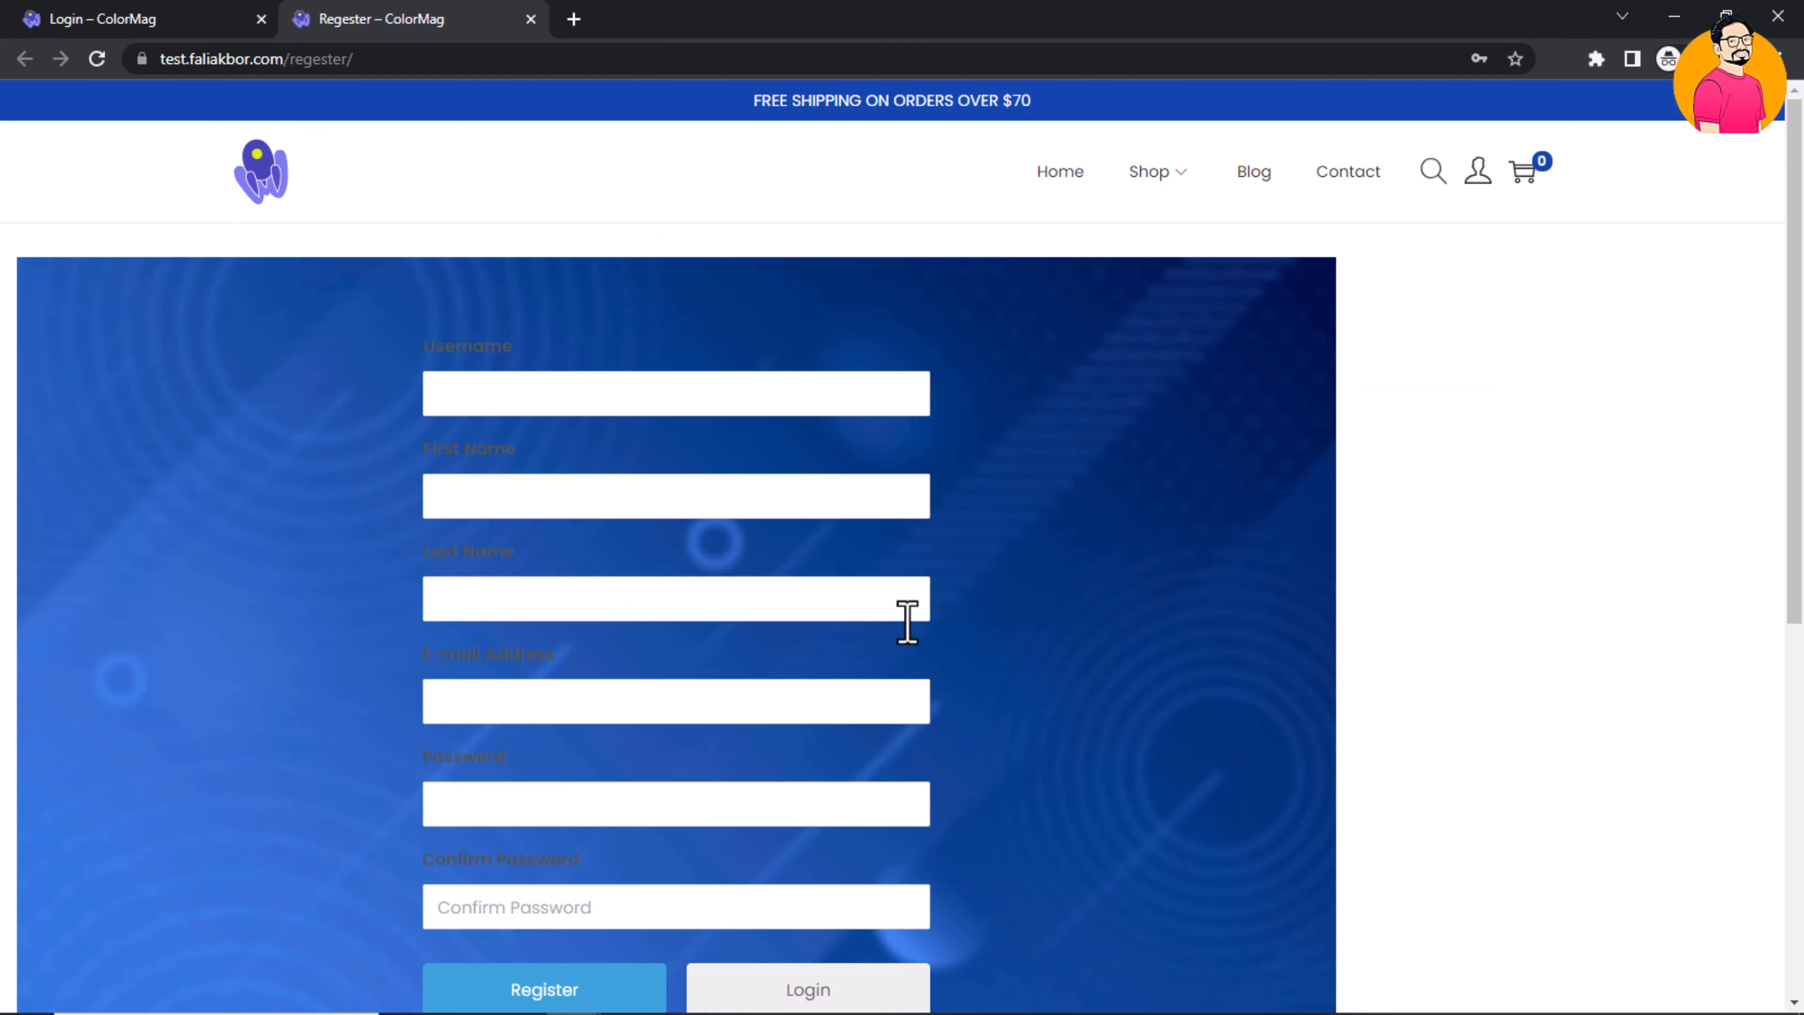
# Examine the live registration form's field labels, input boxes and buttons against the blue background
pyautogui.moveTo(1799, 333); pyautogui.dragTo(1802, 460)
pyautogui.moveTo(407, 207); pyautogui.dragTo(544, 222)
pyautogui.click(522, 277)
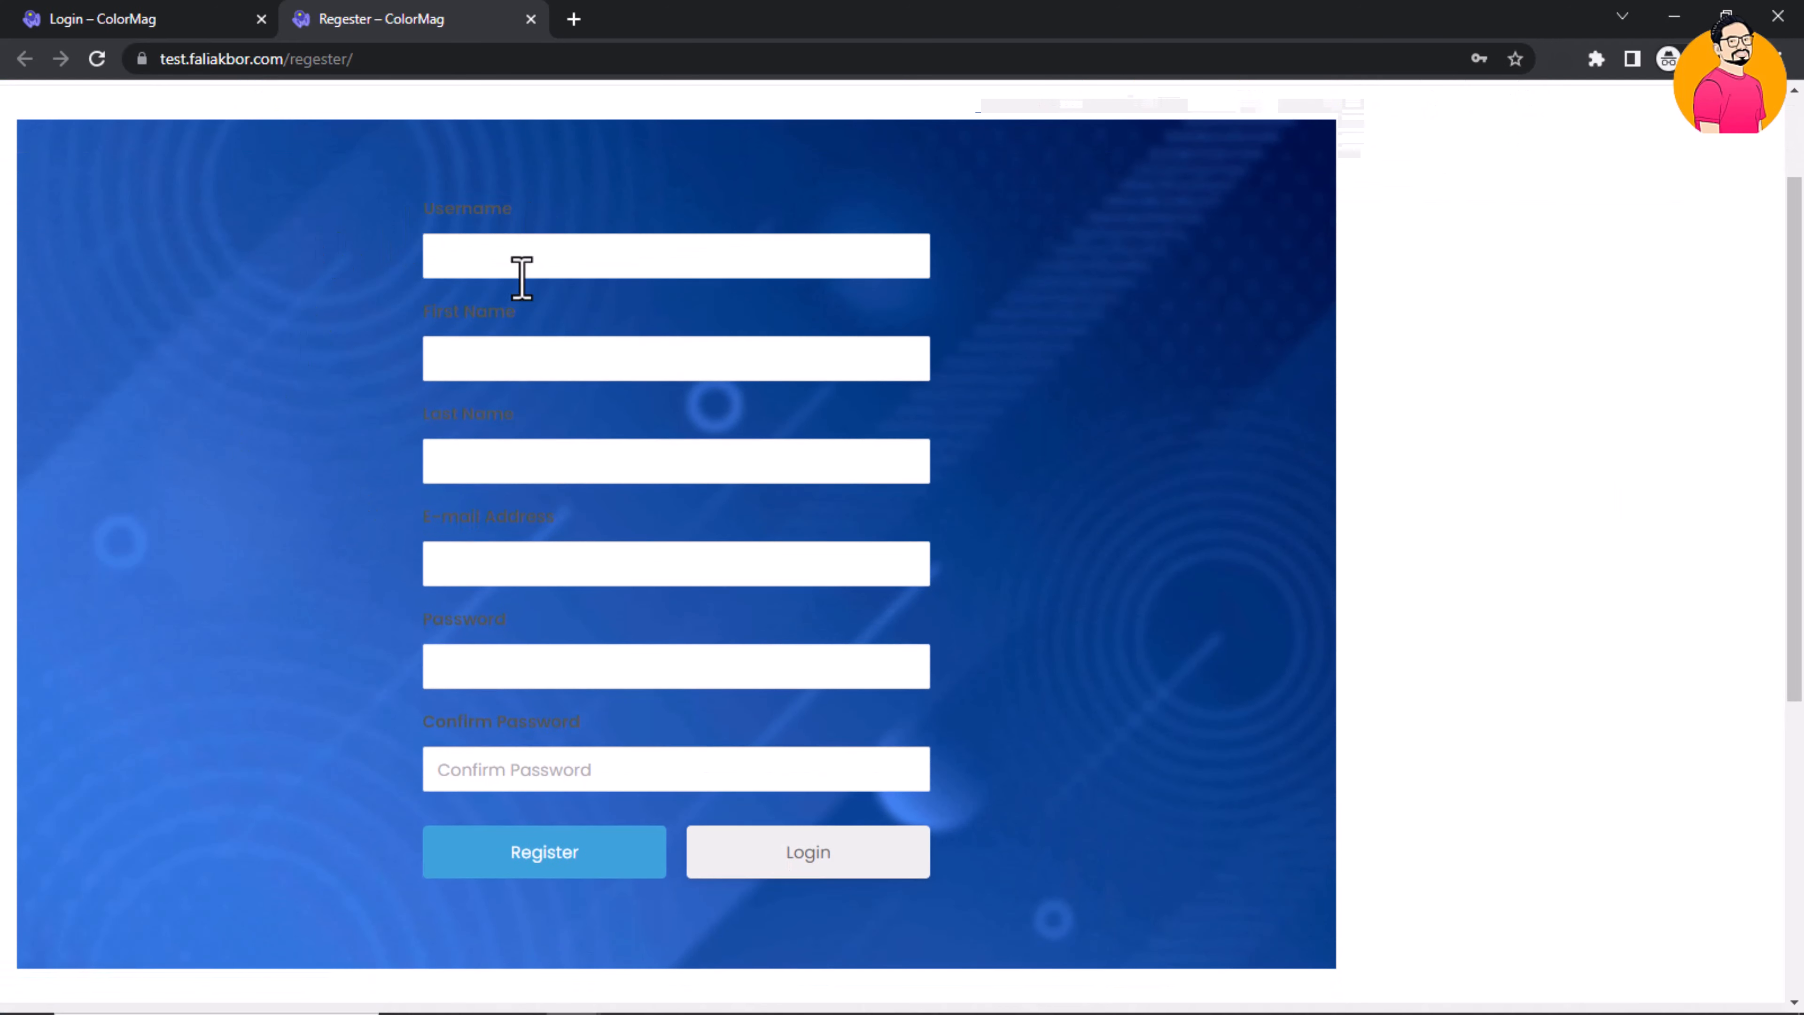
pyautogui.moveTo(517, 519); pyautogui.dragTo(600, 531)
pyautogui.click(478, 516)
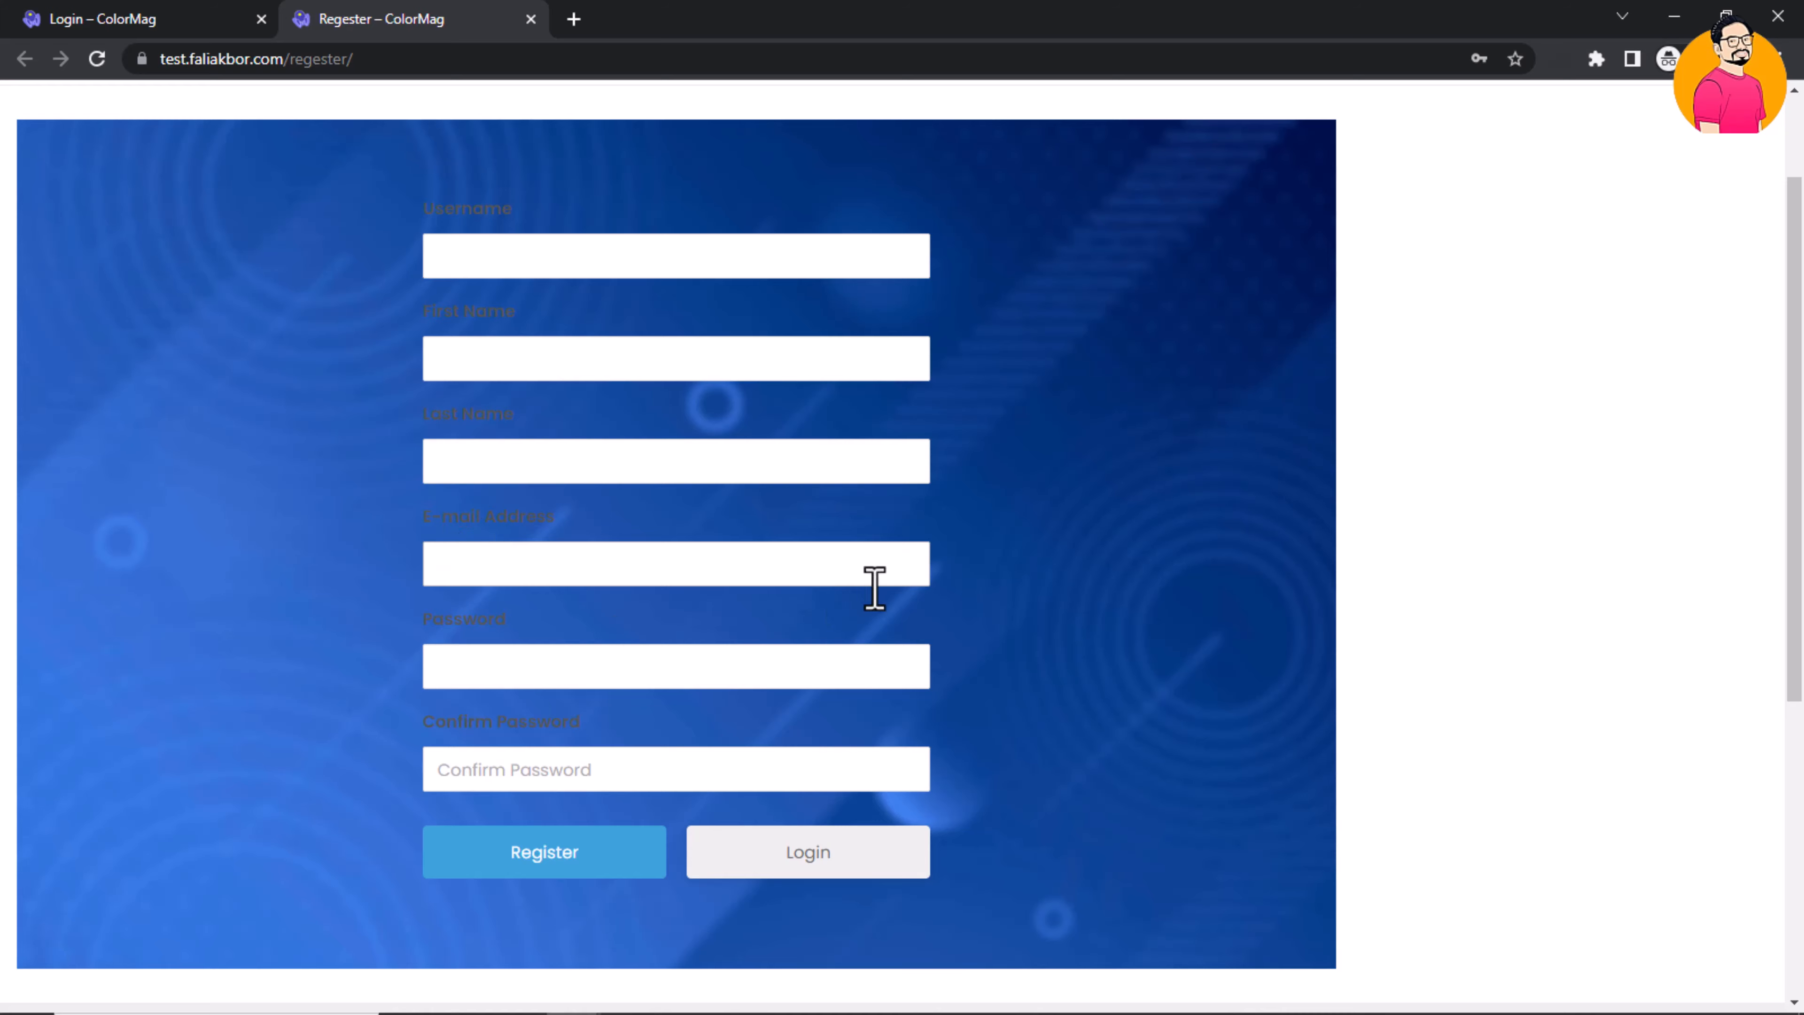
pyautogui.scroll(-2, 874, 588)
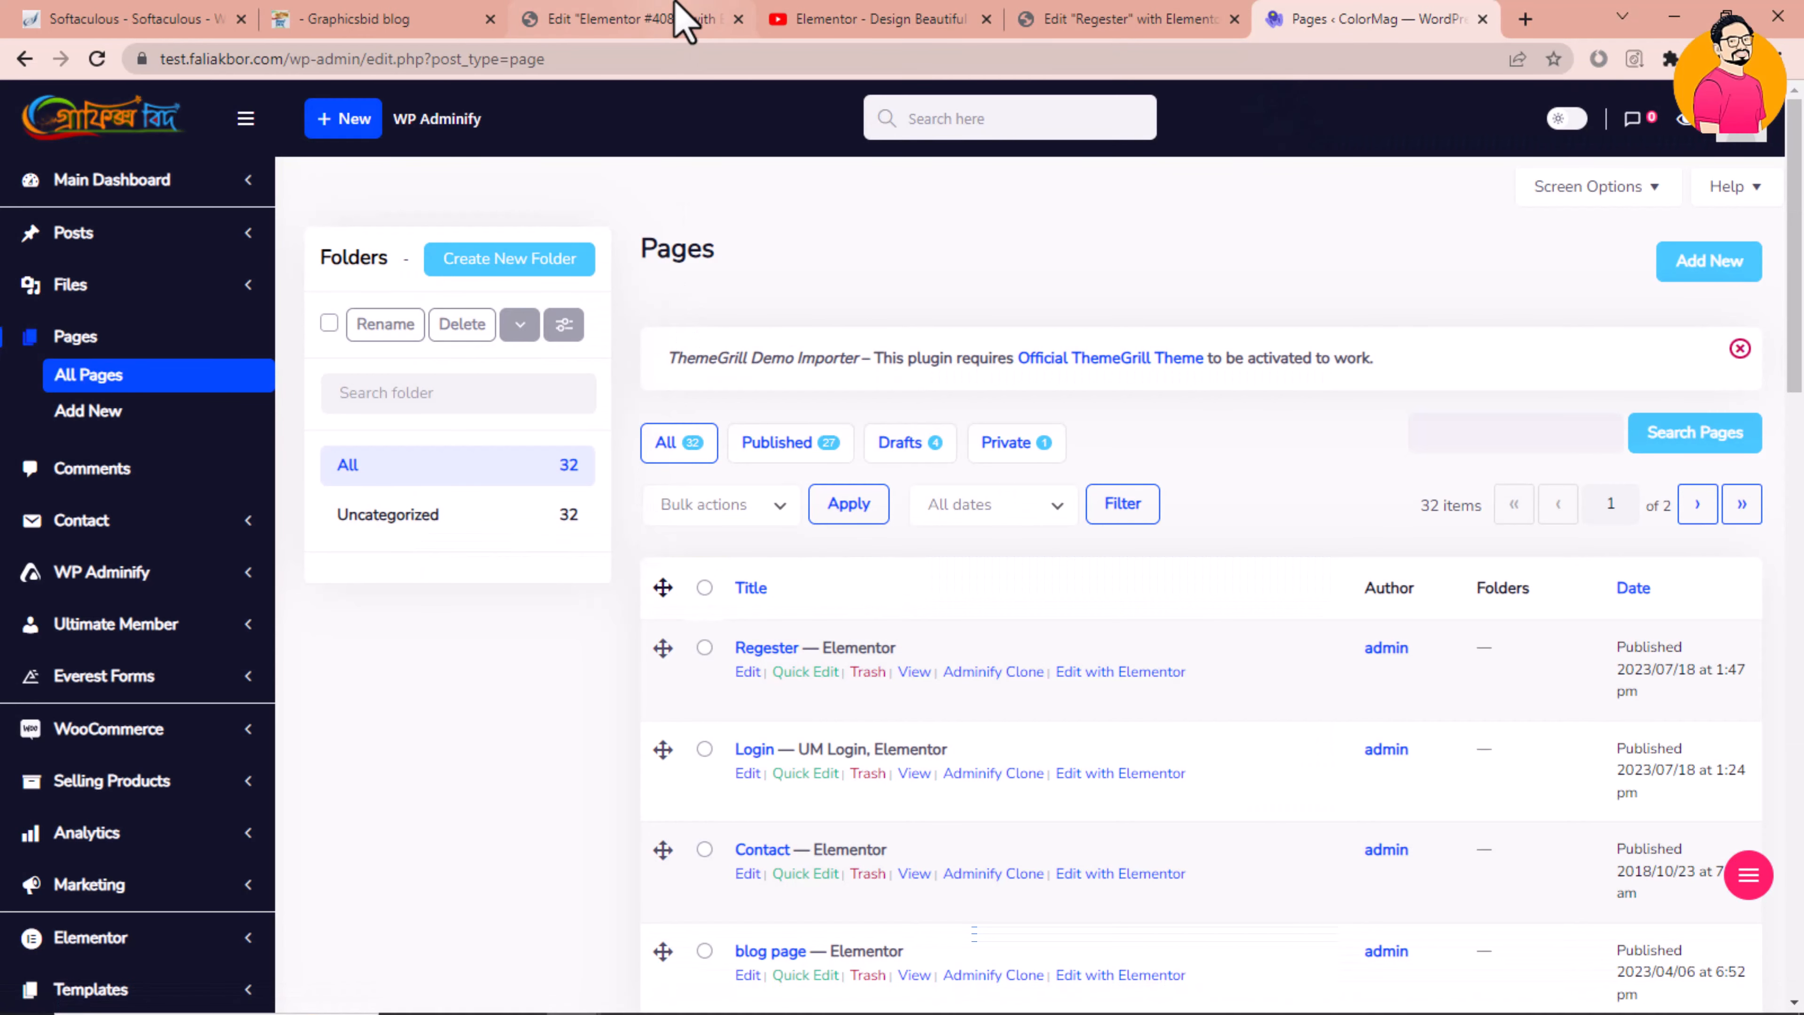
# Set the text color of the registration form's inner column to near-white and update the Regester page
pyautogui.click(625, 19)
pyautogui.click(1120, 19)
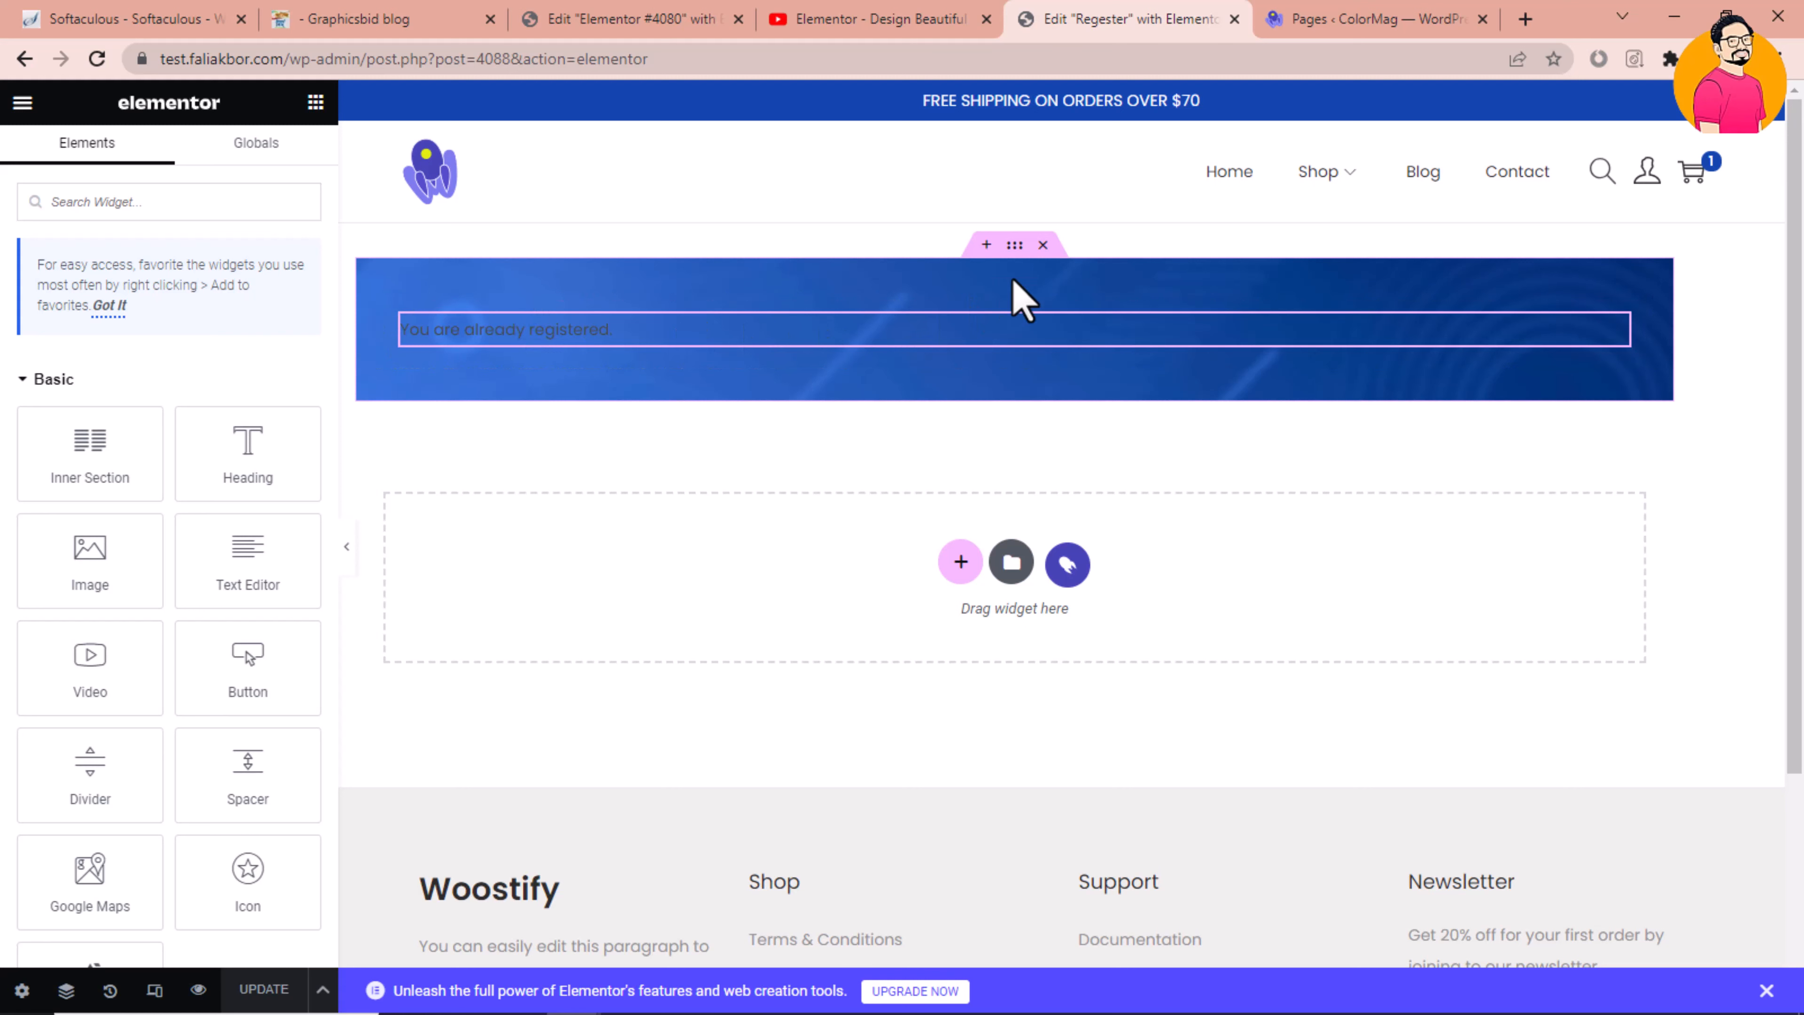
pyautogui.click(402, 316)
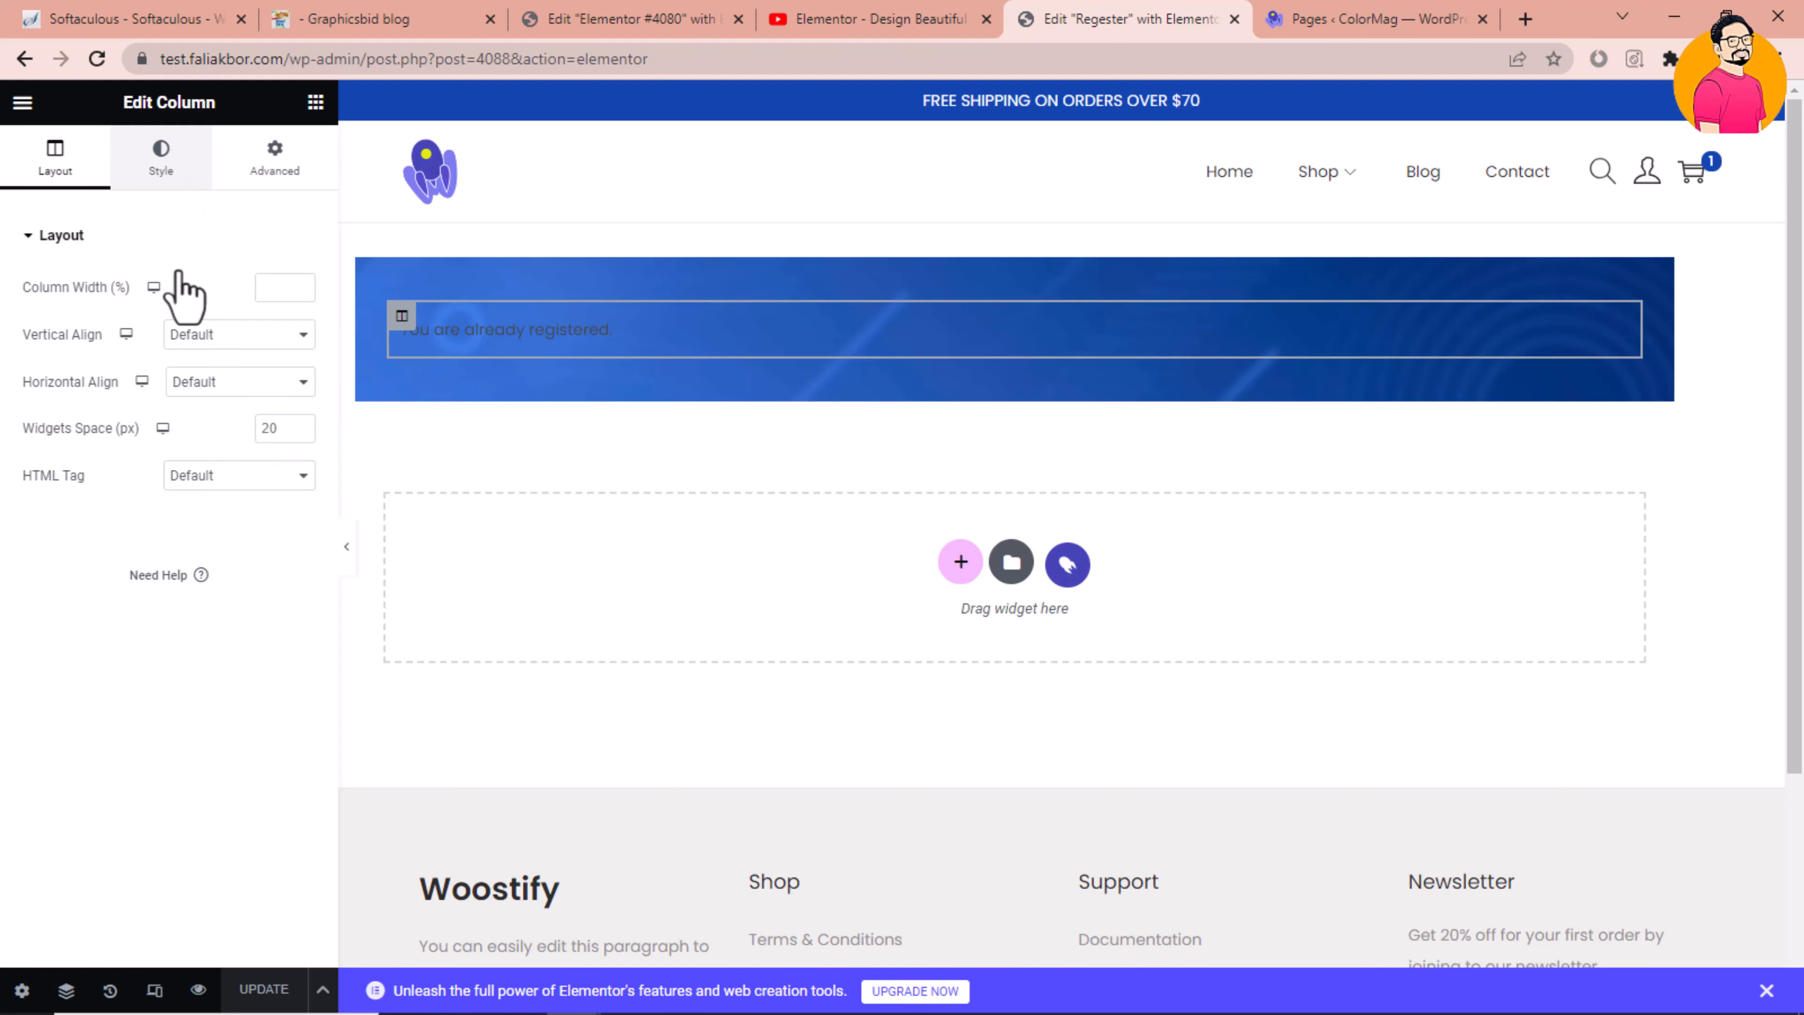
pyautogui.click(171, 167)
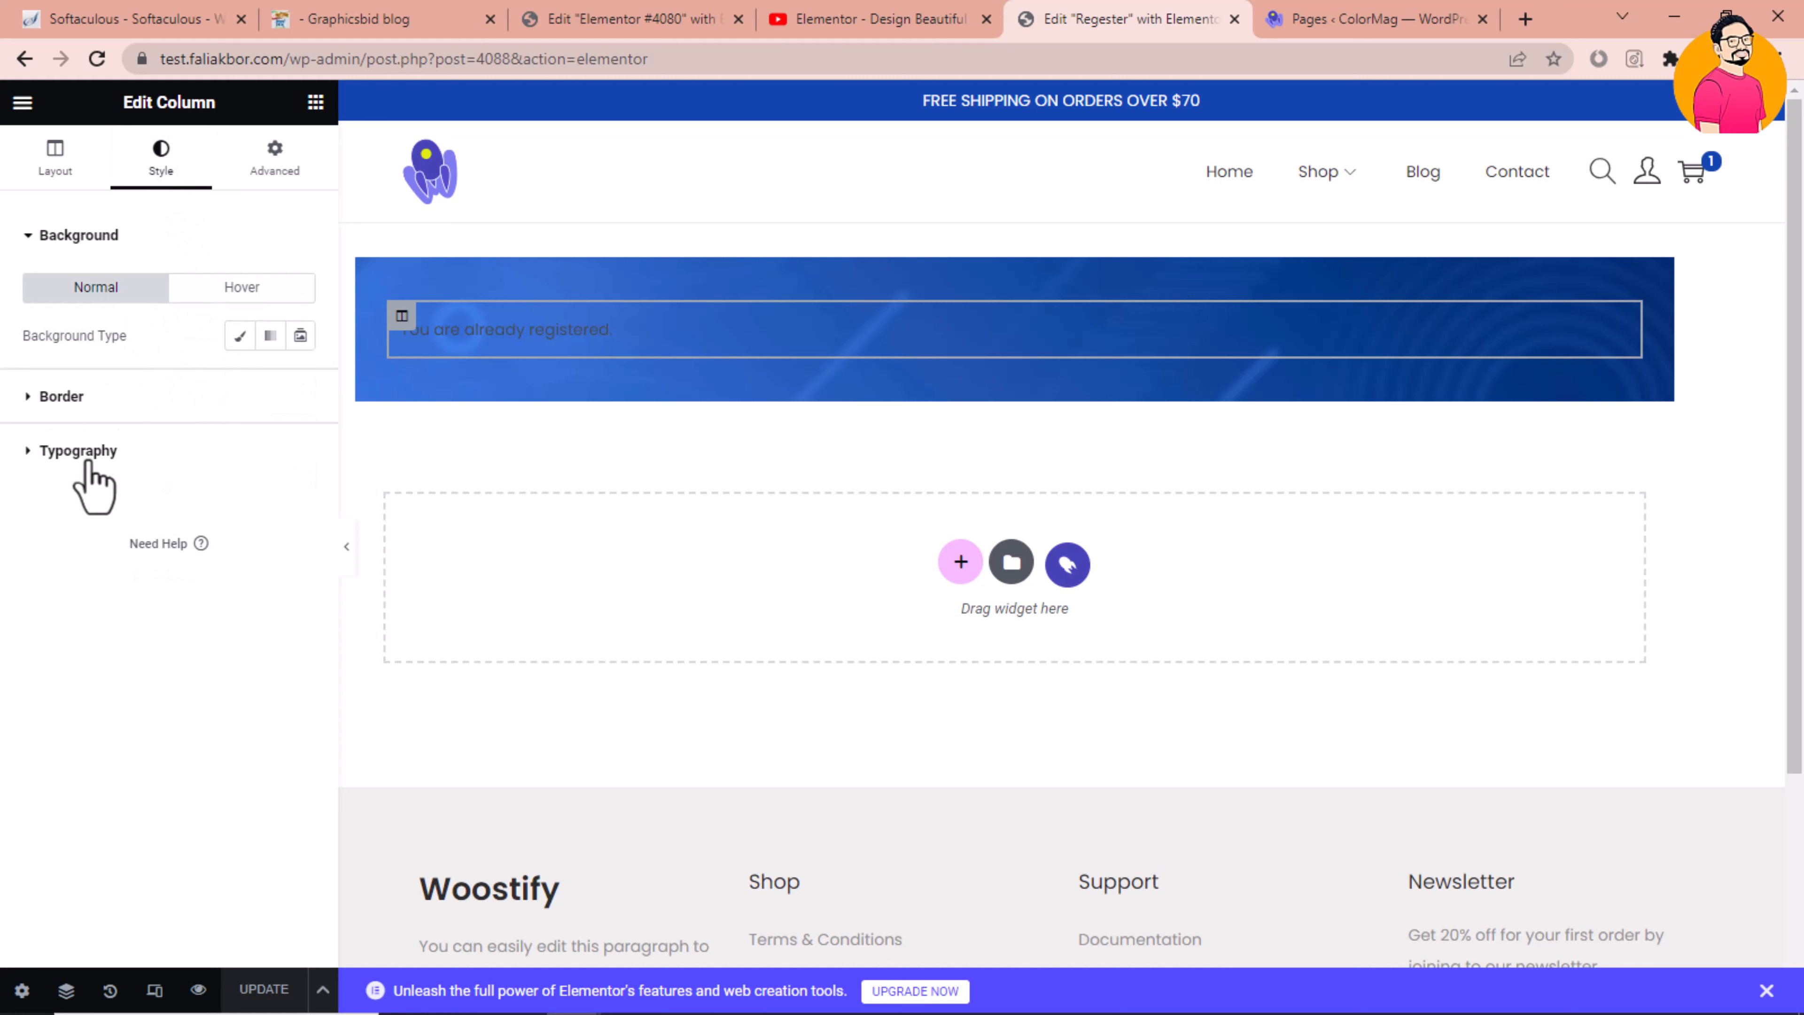
pyautogui.click(78, 450)
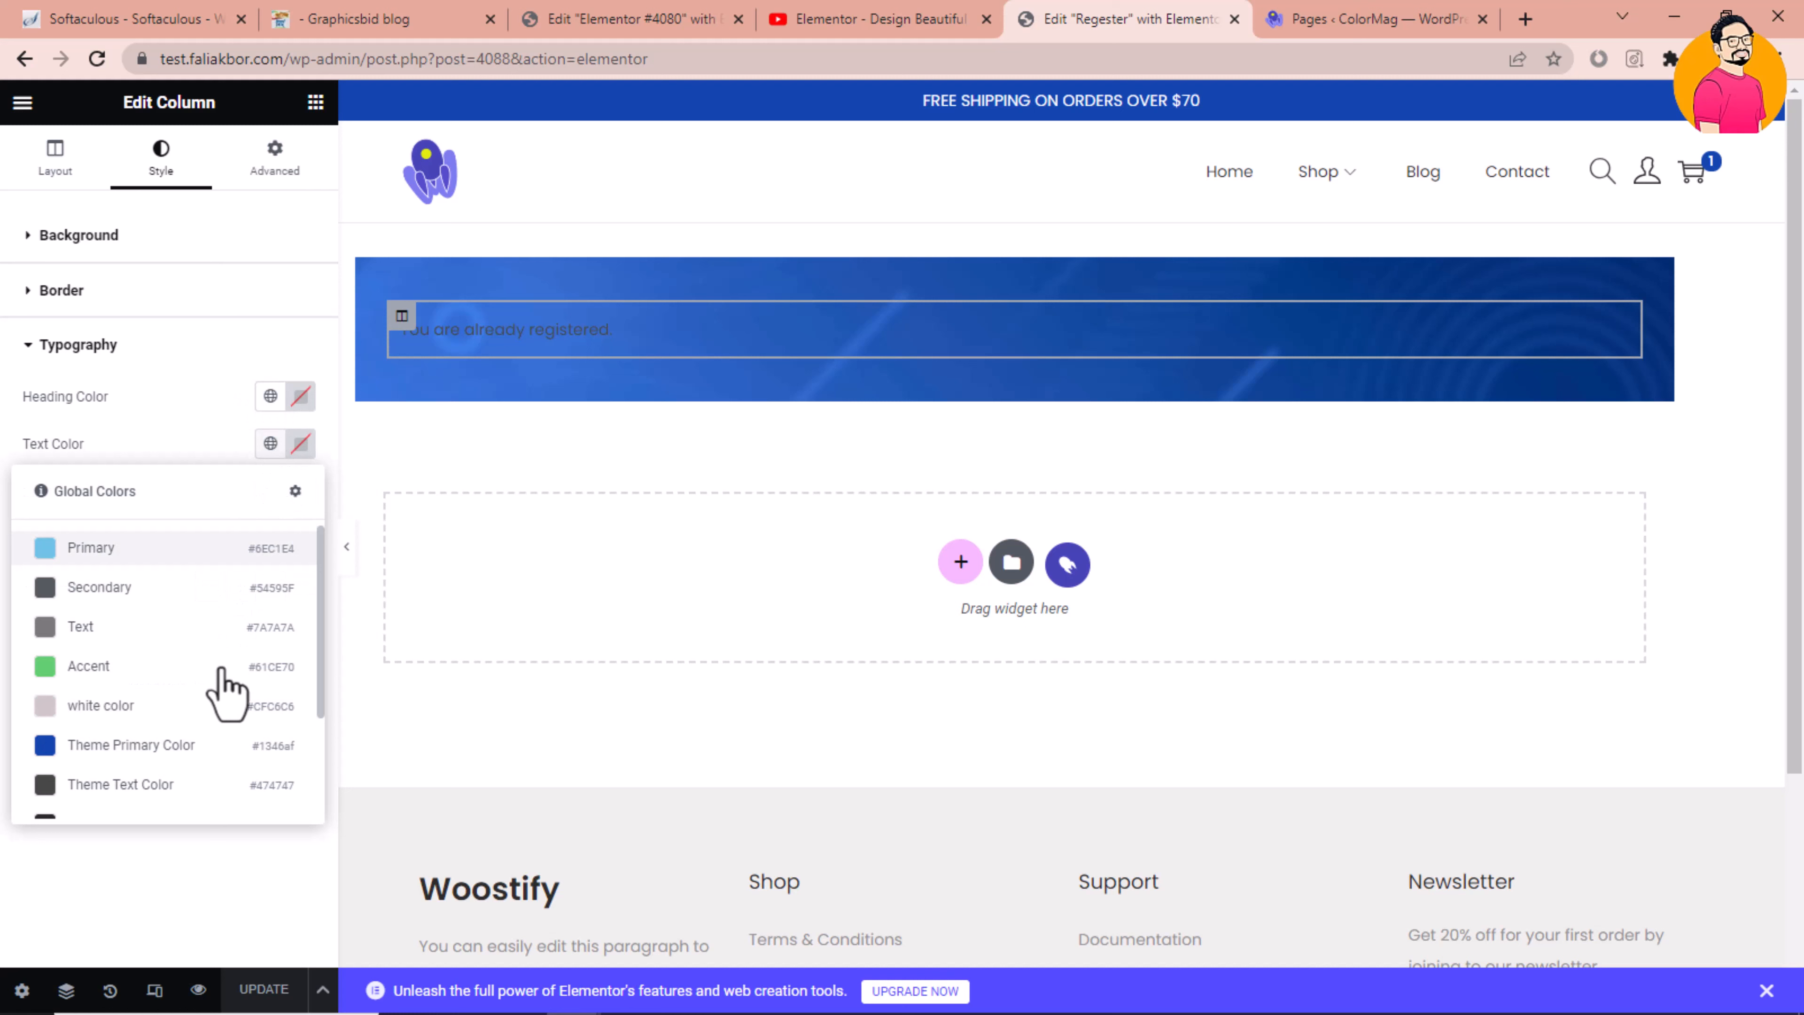
pyautogui.click(174, 705)
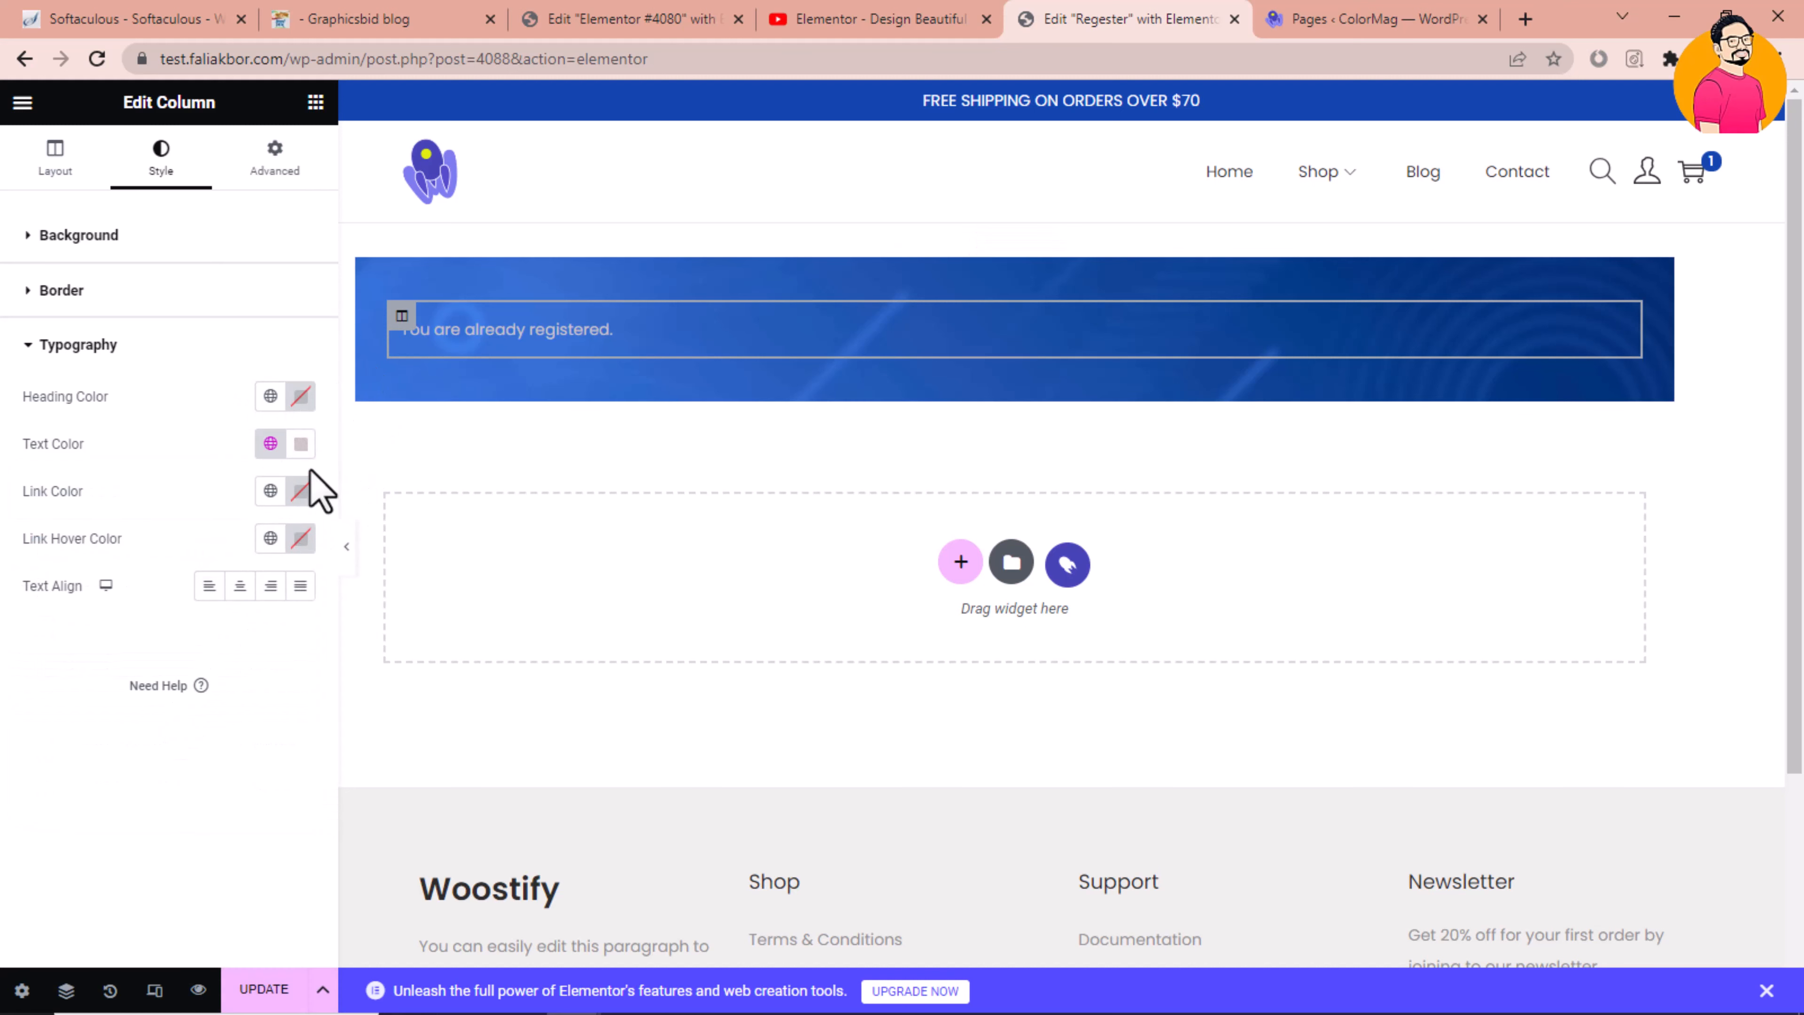
pyautogui.click(301, 445)
pyautogui.moveTo(186, 562); pyautogui.dragTo(175, 514)
pyautogui.click(64, 789)
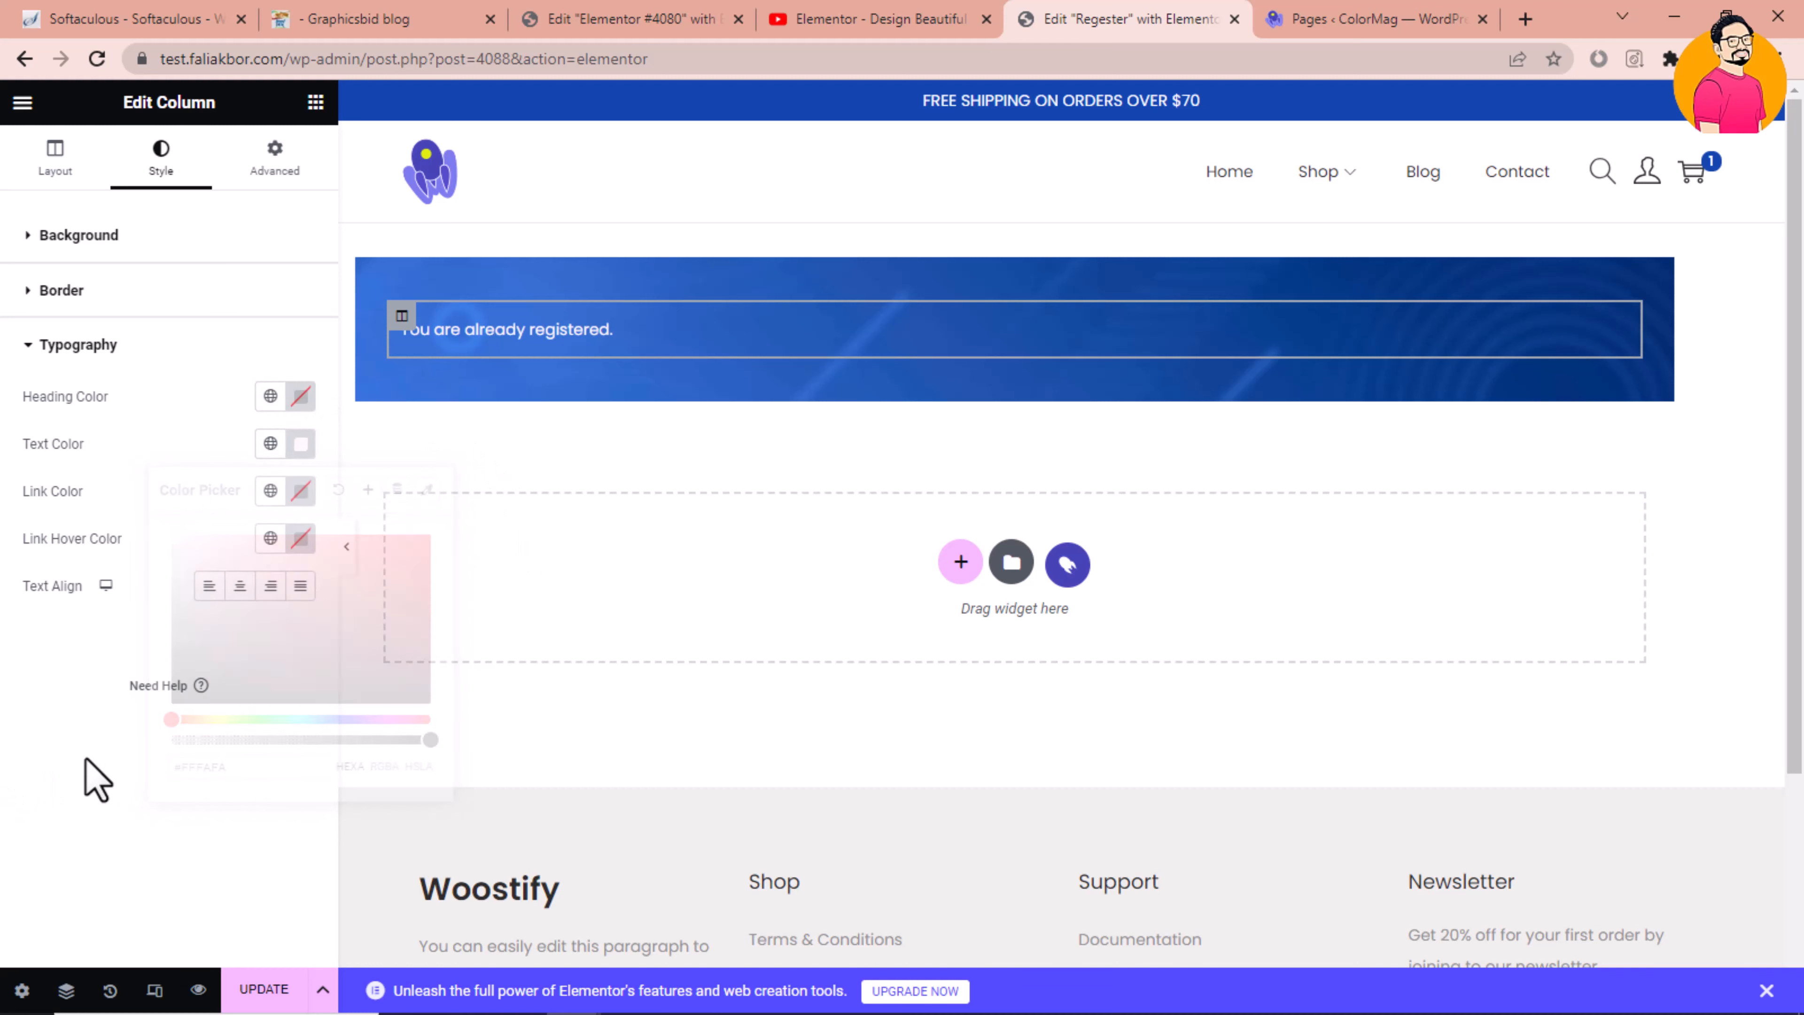
pyautogui.click(263, 989)
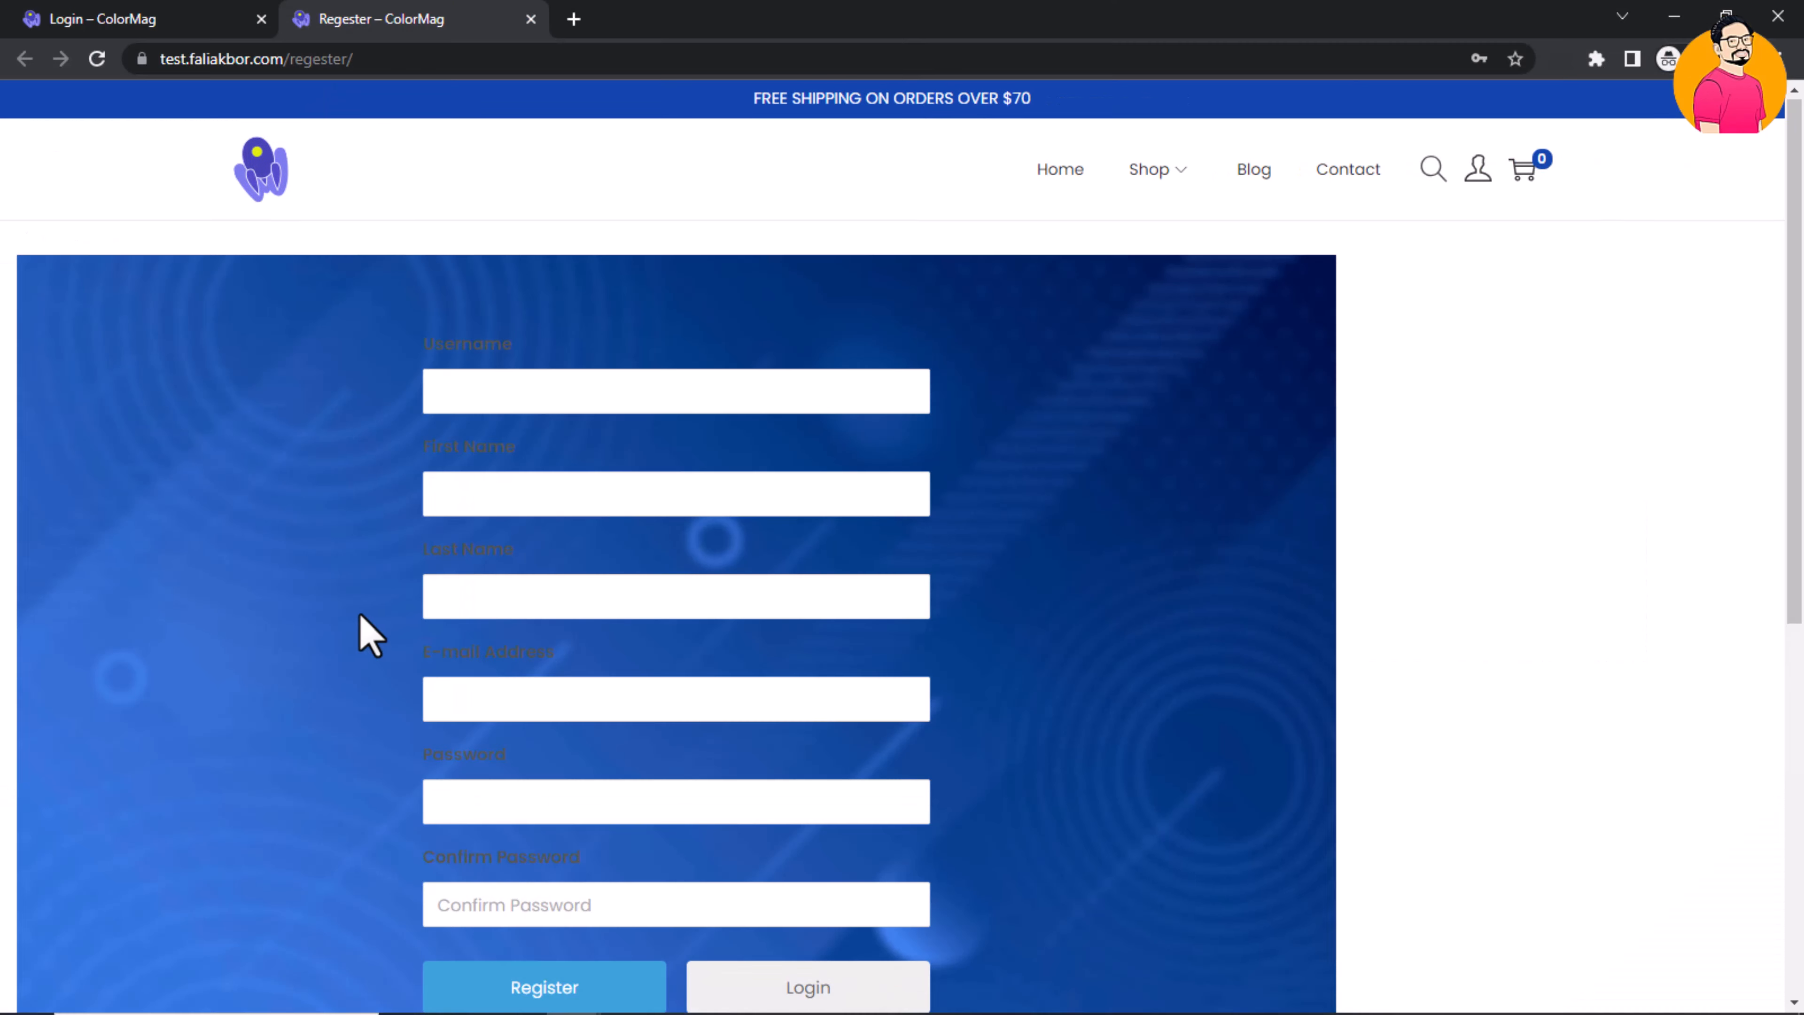
# Copy the live registration page's address from the incognito window and return to the Elementor #4080 login page editor
pyautogui.moveTo(363, 48); pyautogui.dragTo(41, 71)
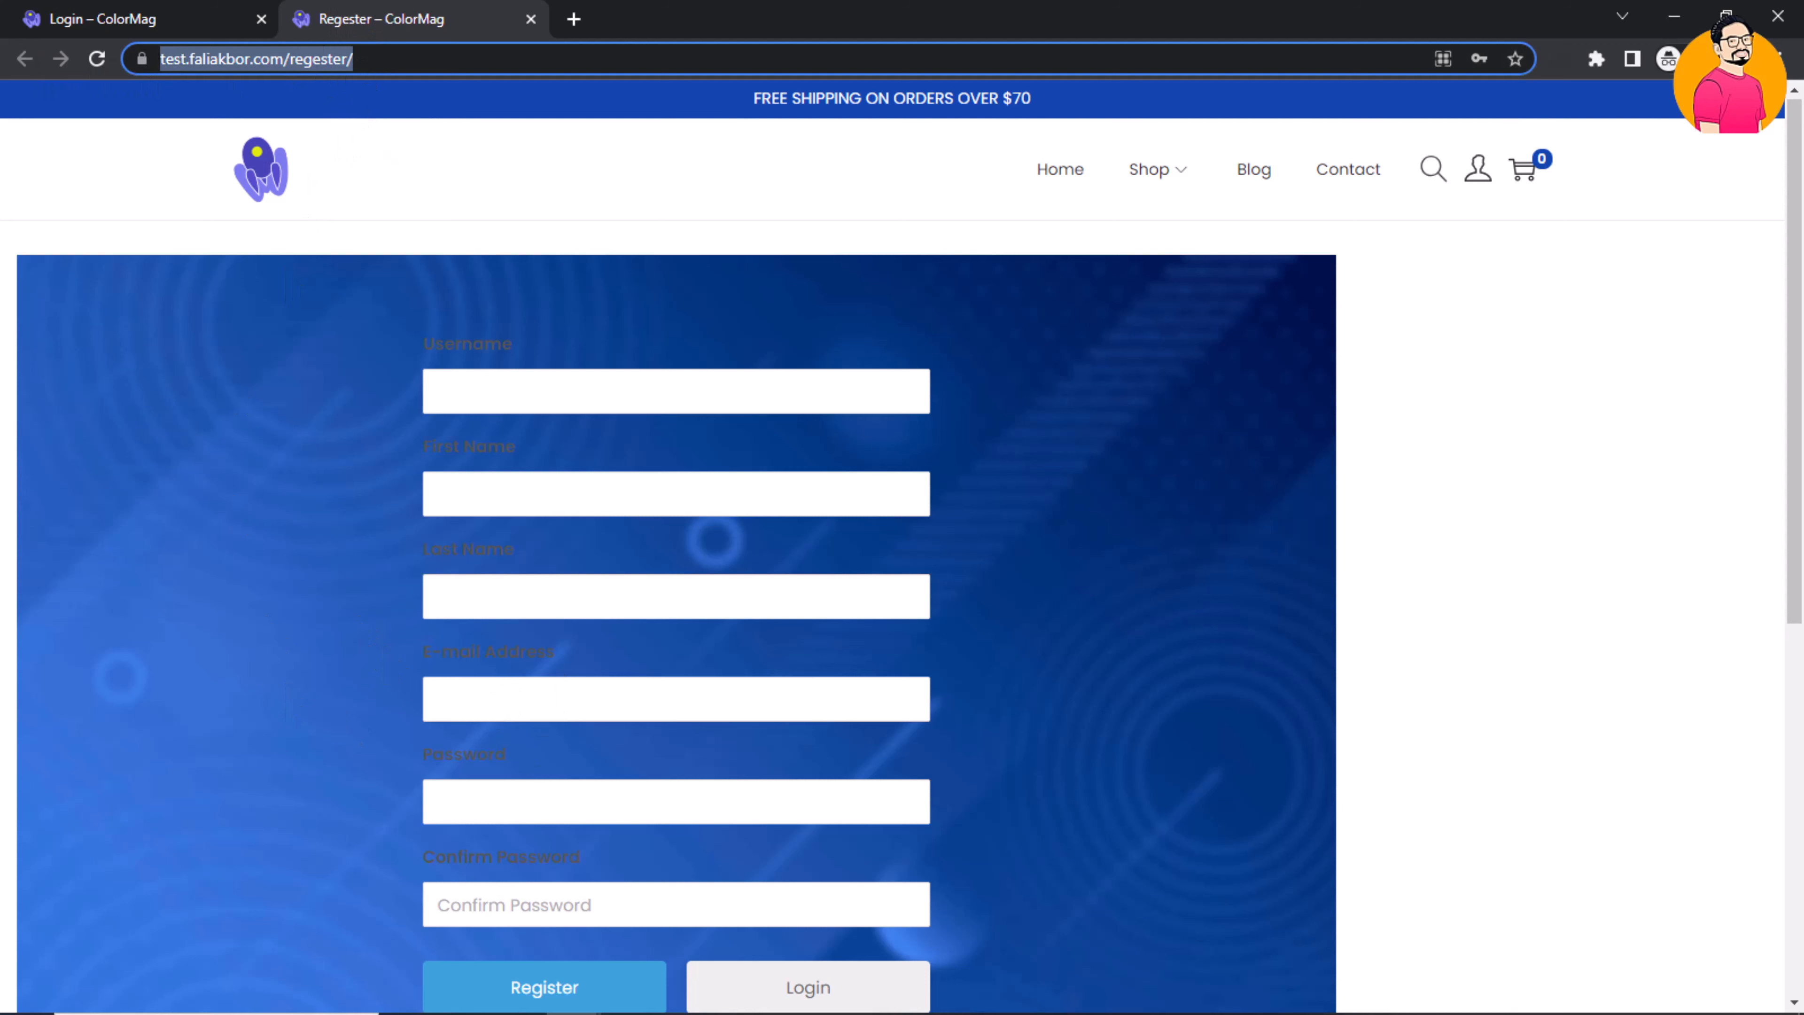
pyautogui.moveTo(565, 991)
pyautogui.click(451, 885)
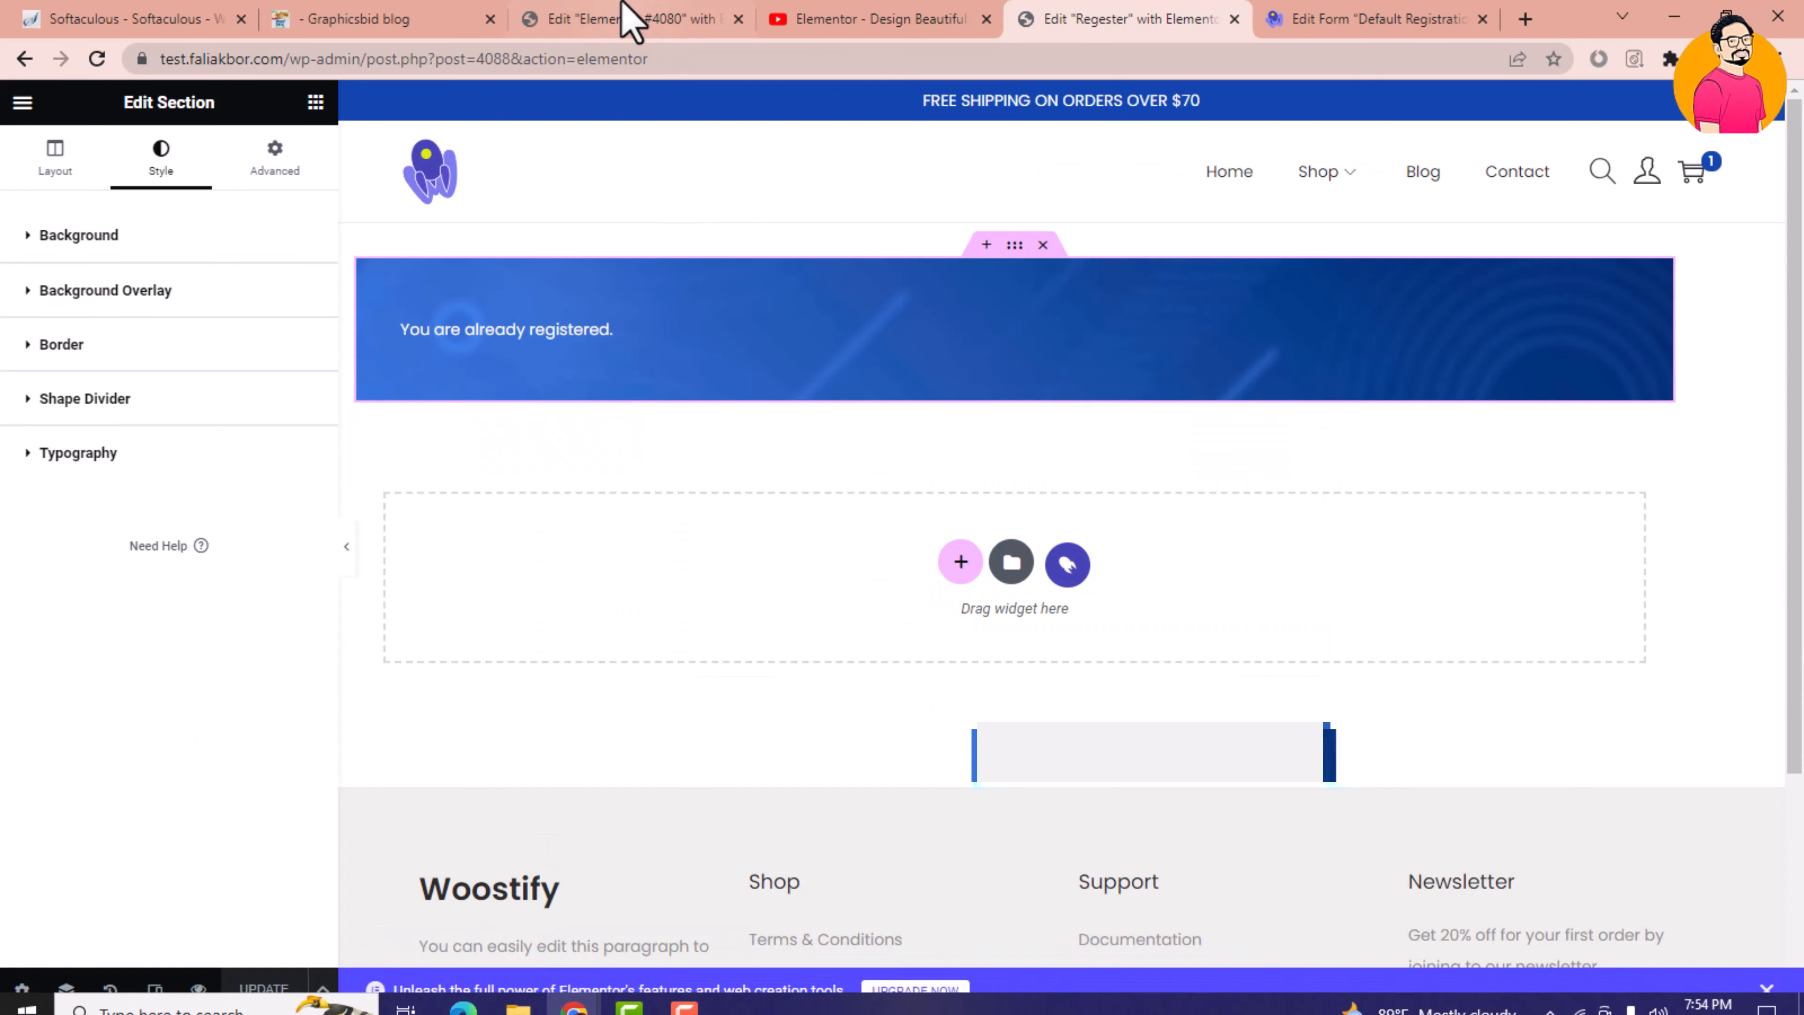
pyautogui.click(629, 20)
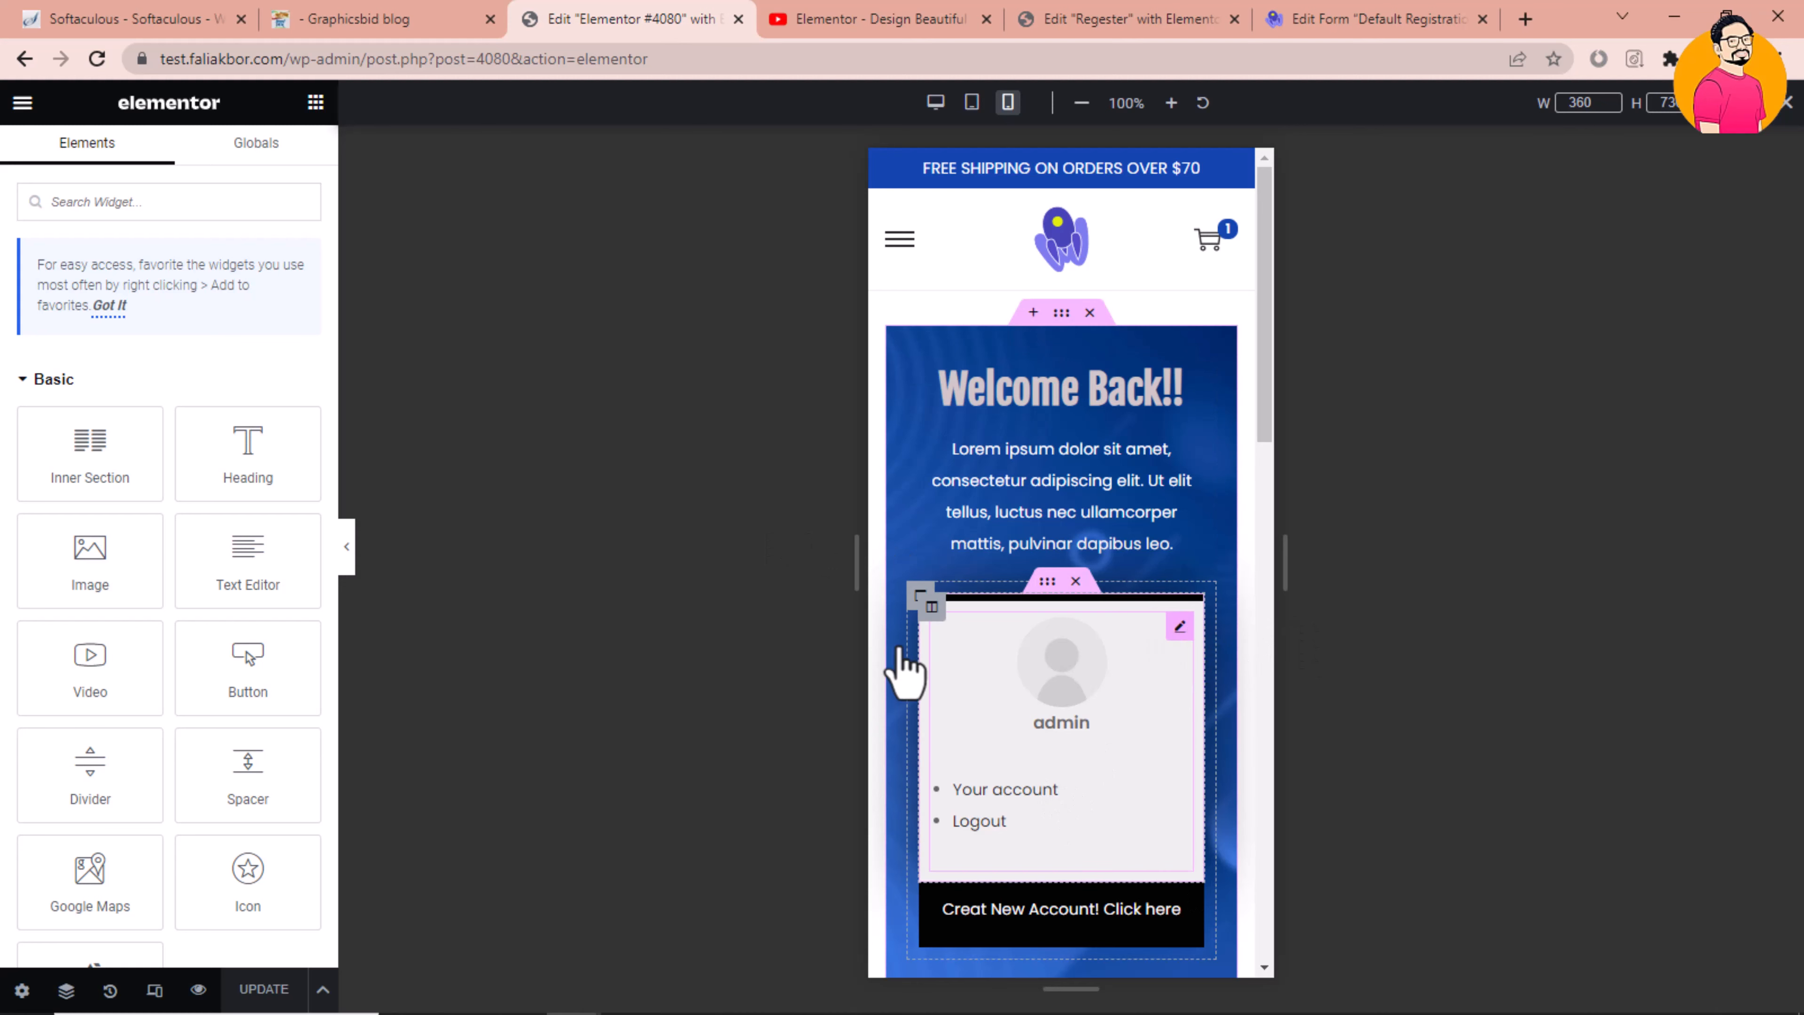
# Link the words "Click here" in the "Creat New Account!" text below the login form to test.faliakbor.com/regester/
pyautogui.click(1099, 657)
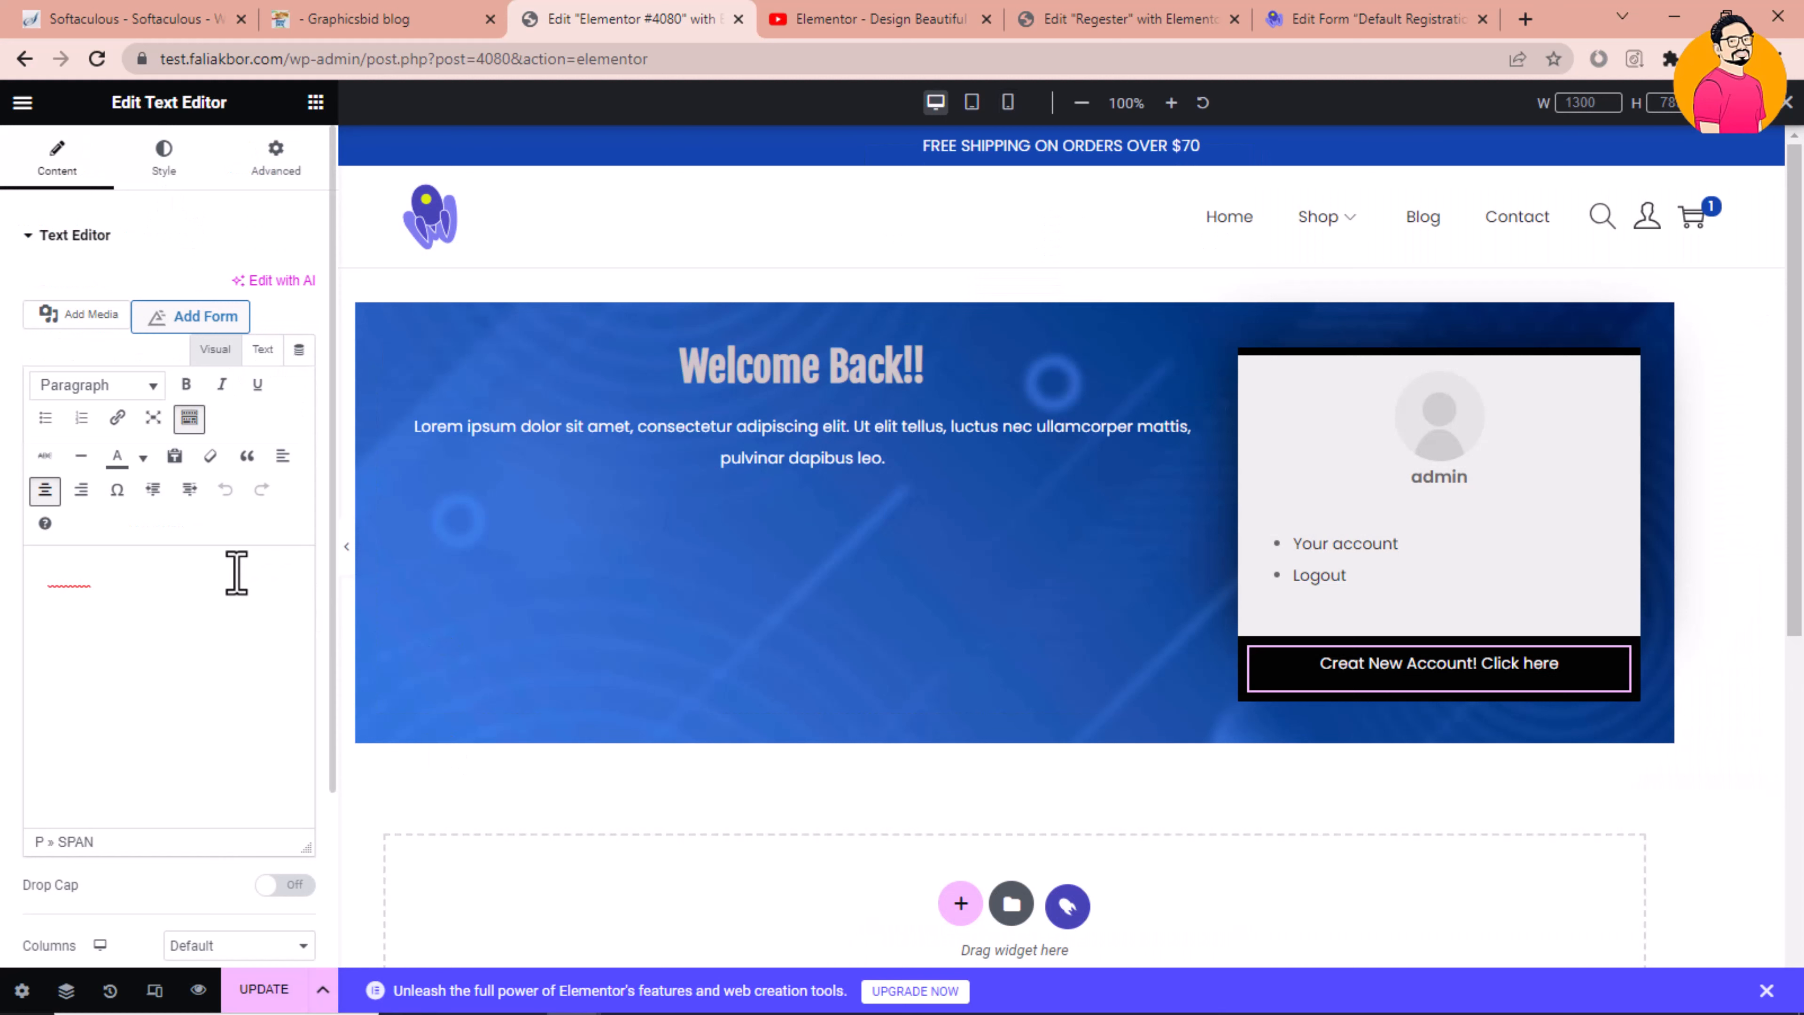
pyautogui.doubleClick(193, 577)
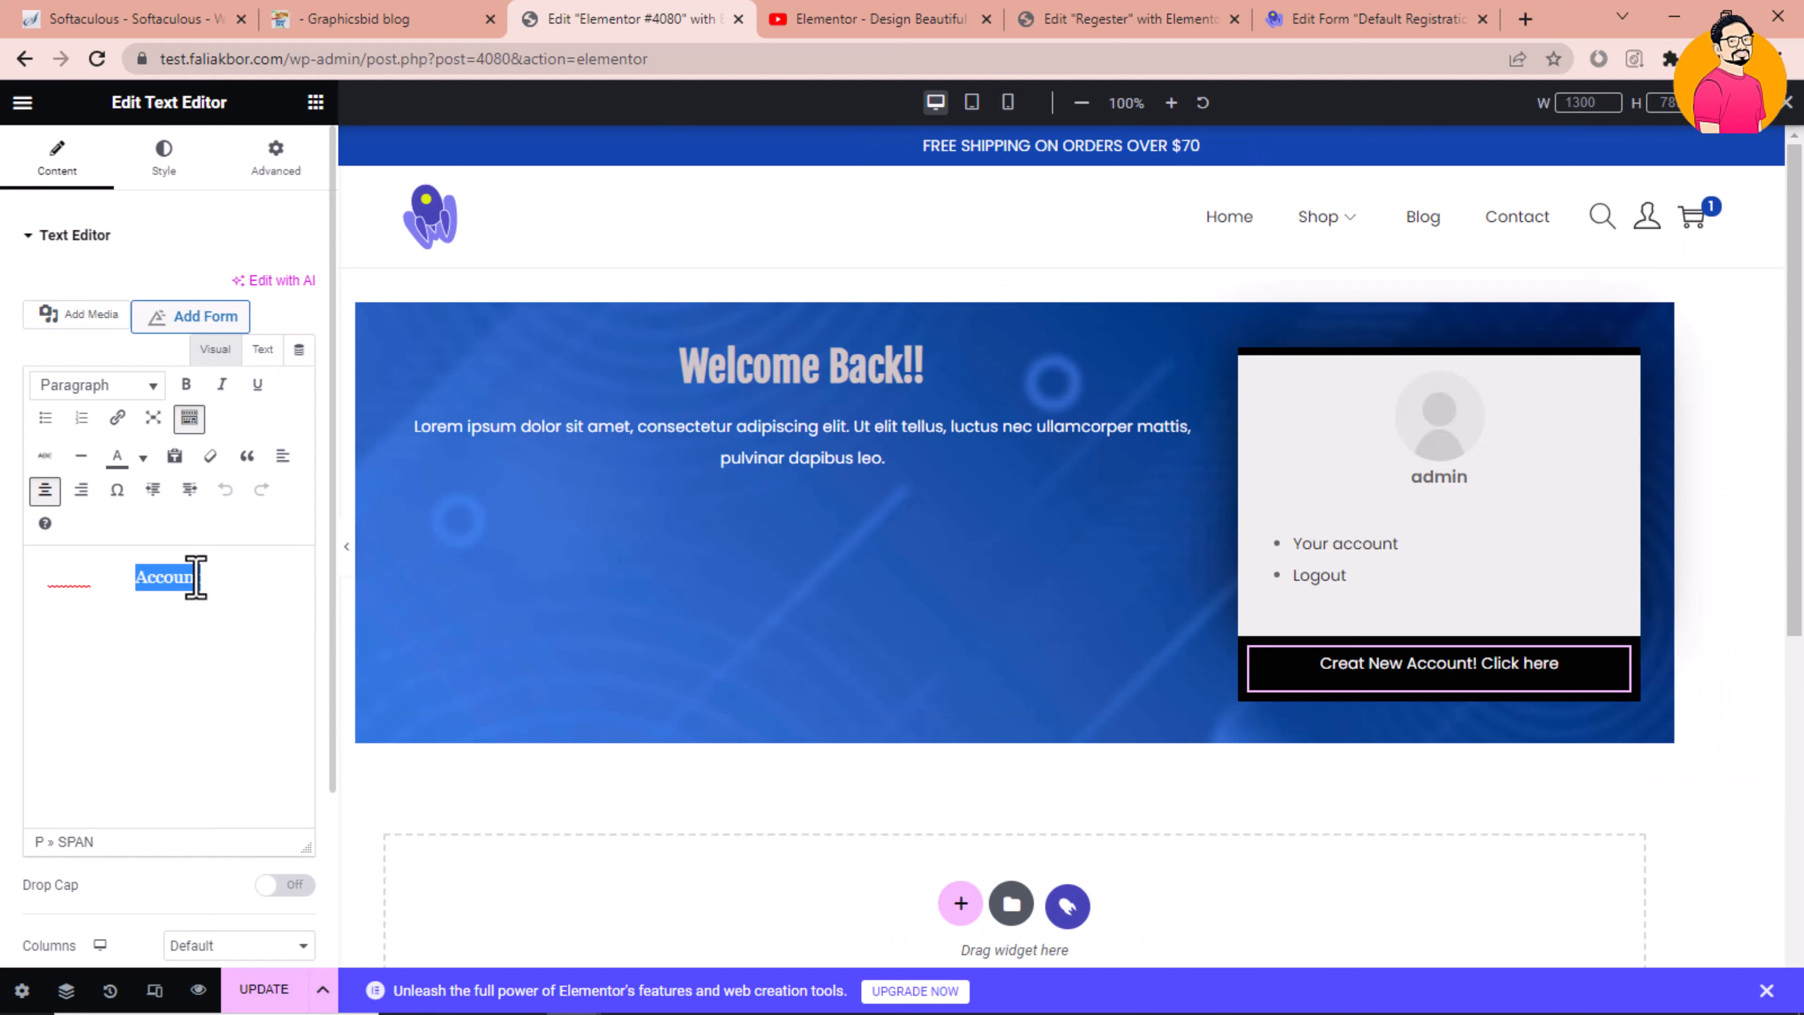
pyautogui.click(223, 583)
pyautogui.click(220, 575)
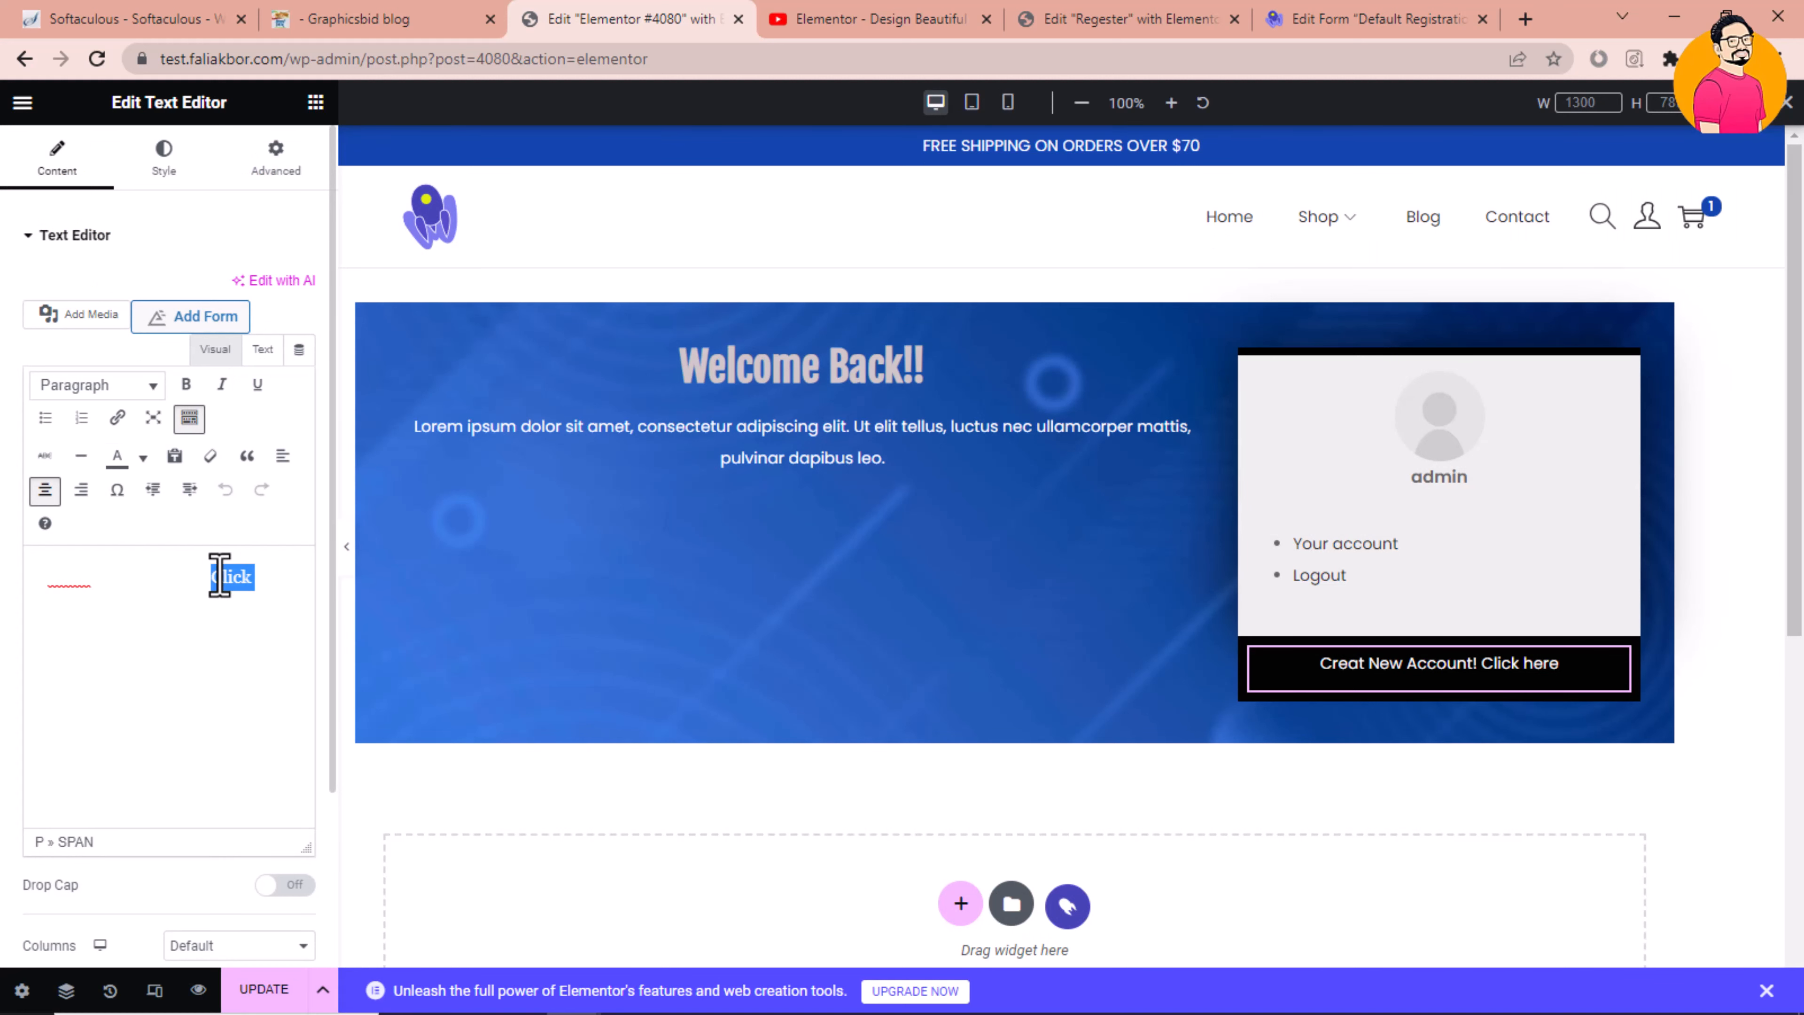
pyautogui.moveTo(212, 577); pyautogui.dragTo(297, 577)
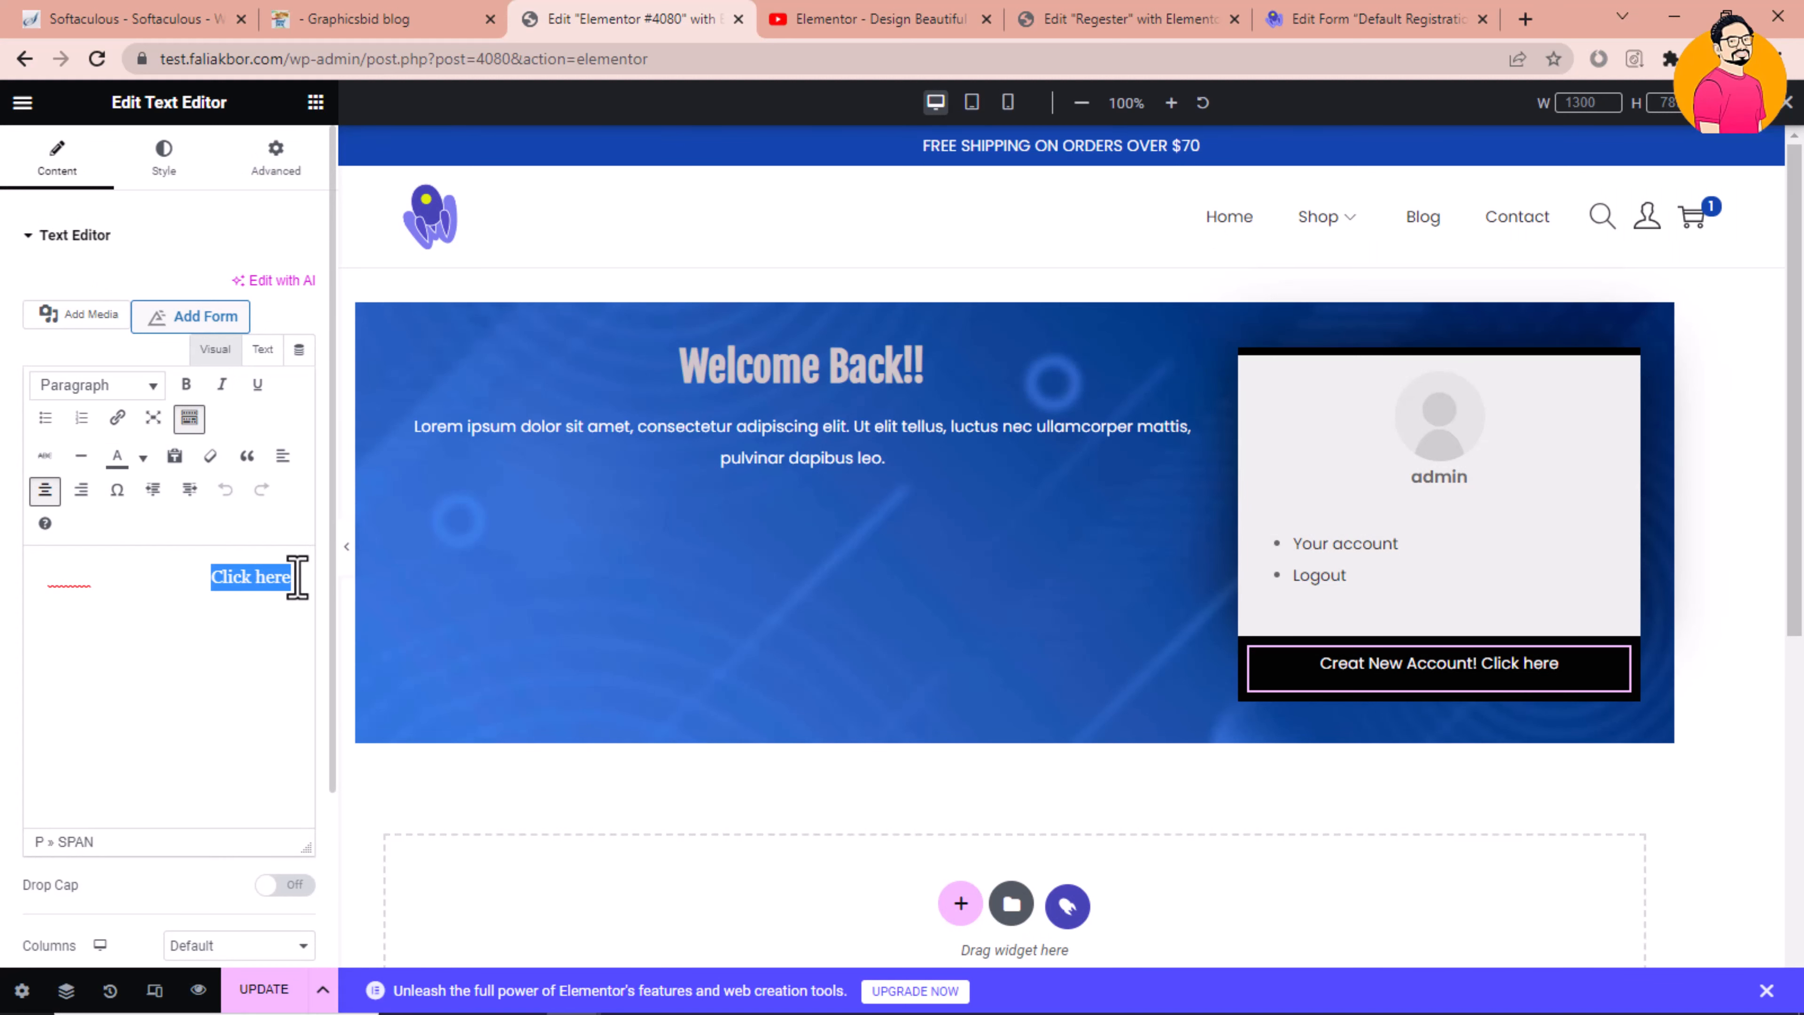
pyautogui.click(119, 419)
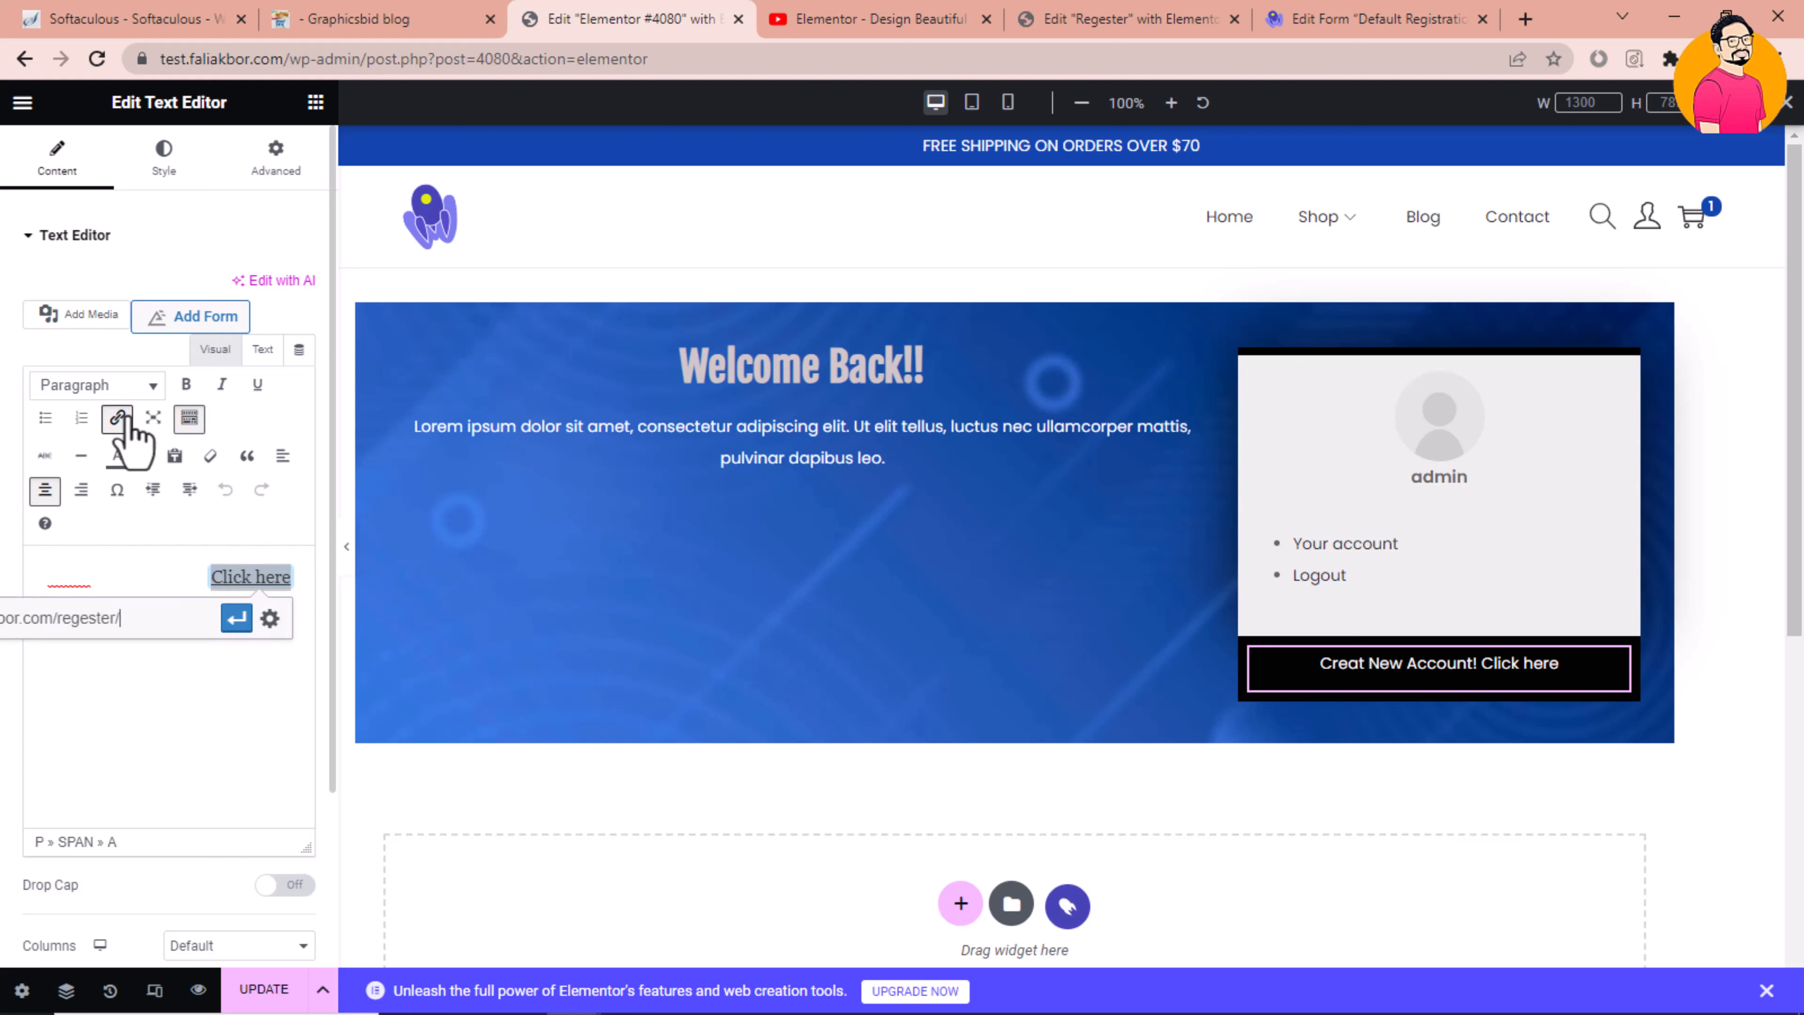
pyautogui.click(236, 617)
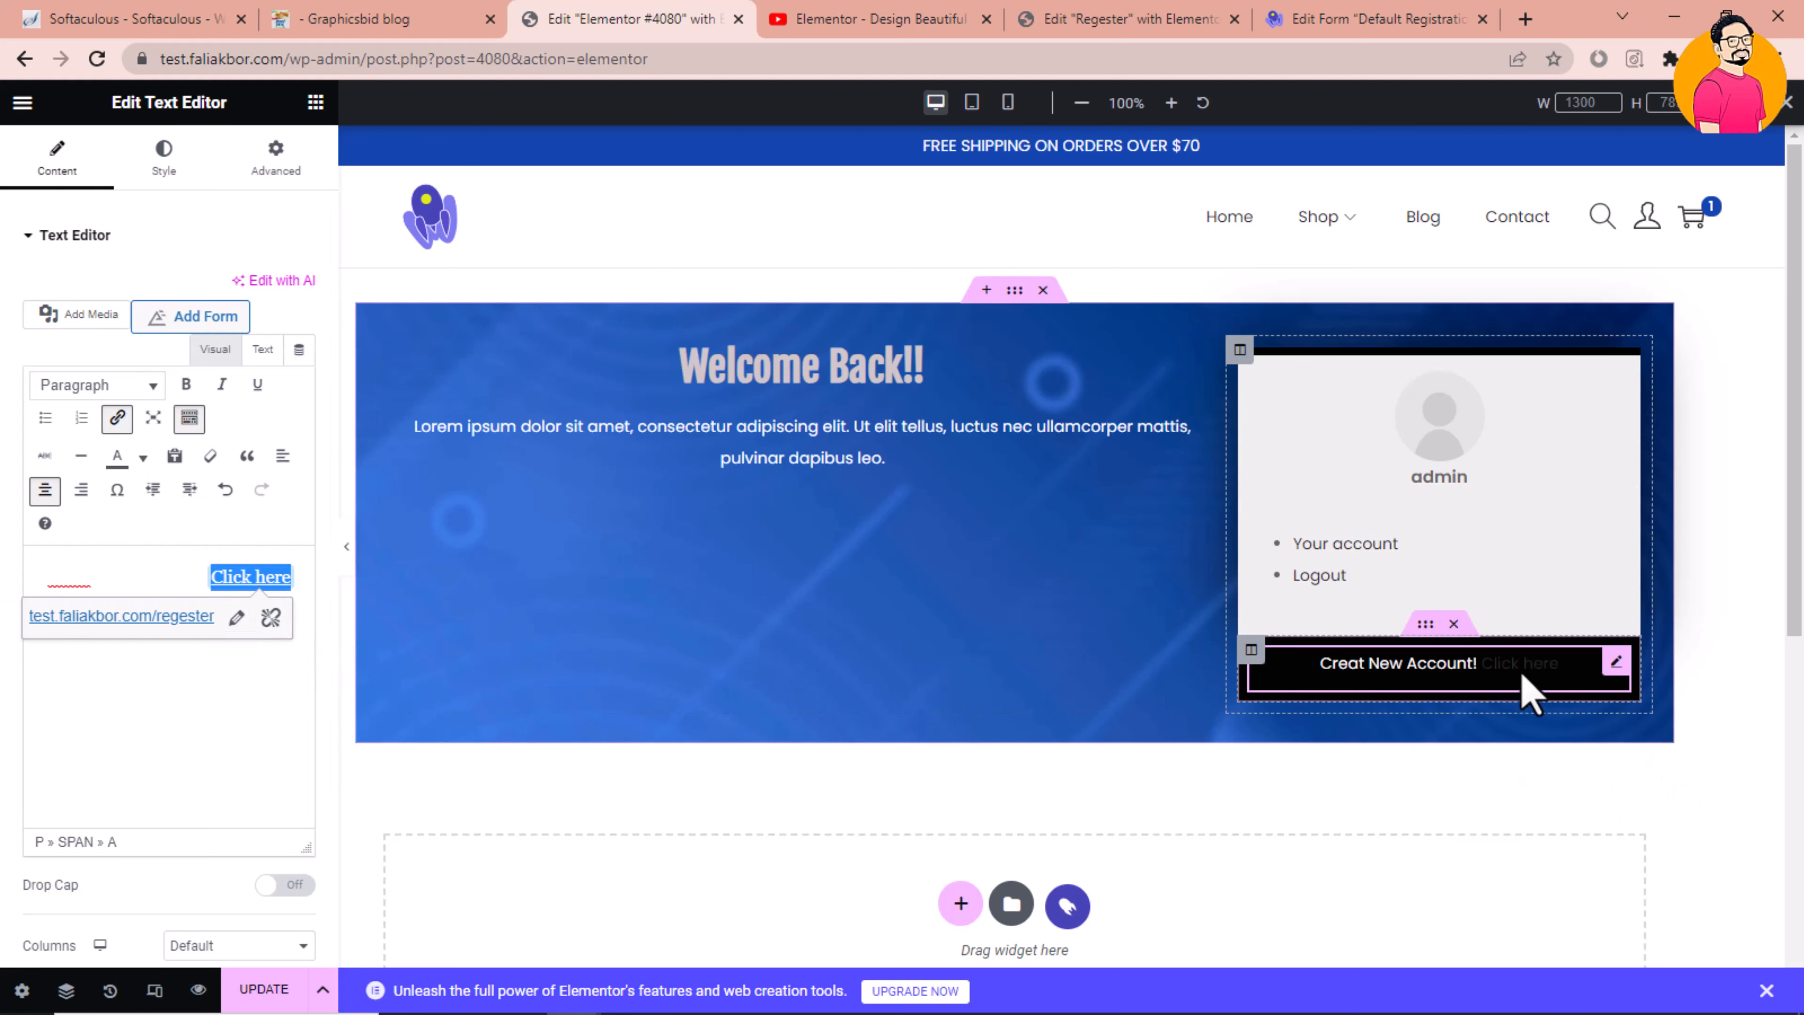